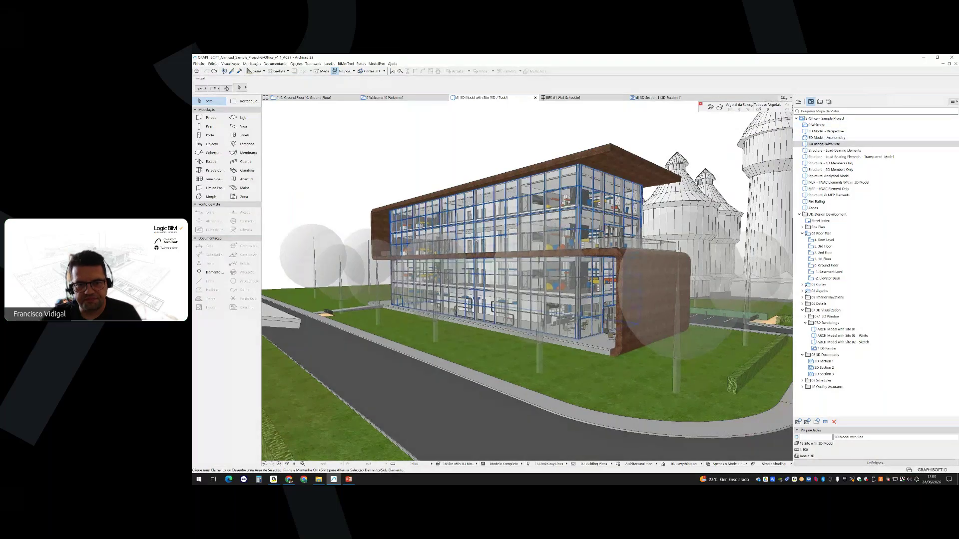
# Open the 3D Model - Axonometry view and inspect the building's facade and the underside of its base
pyautogui.keyDown('shift'); pyautogui.moveTo(476, 241); pyautogui.dragTo(576, 247, button='middle'); pyautogui.keyUp('shift')
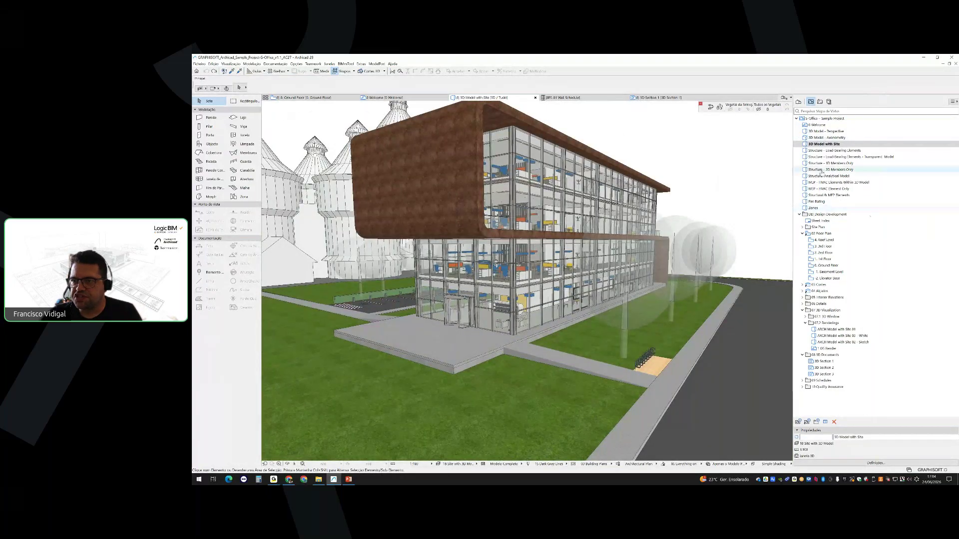
pyautogui.click(818, 138)
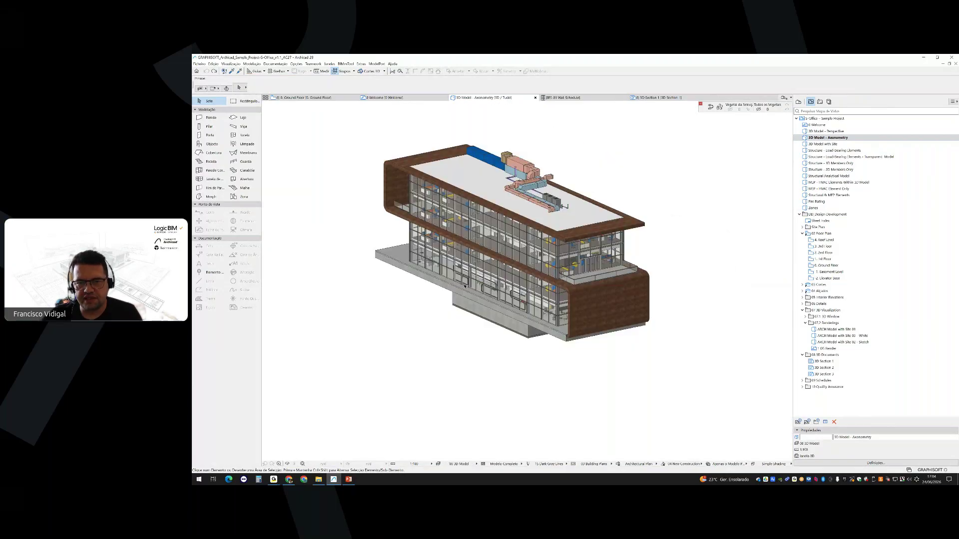
pyautogui.moveTo(504, 314)
pyautogui.keyDown('shift'); pyautogui.mouseDown(button='middle')
pyautogui.moveTo(548, 269)
pyautogui.moveTo(501, 301)
pyautogui.mouseUp(button='middle'); pyautogui.keyUp('shift')
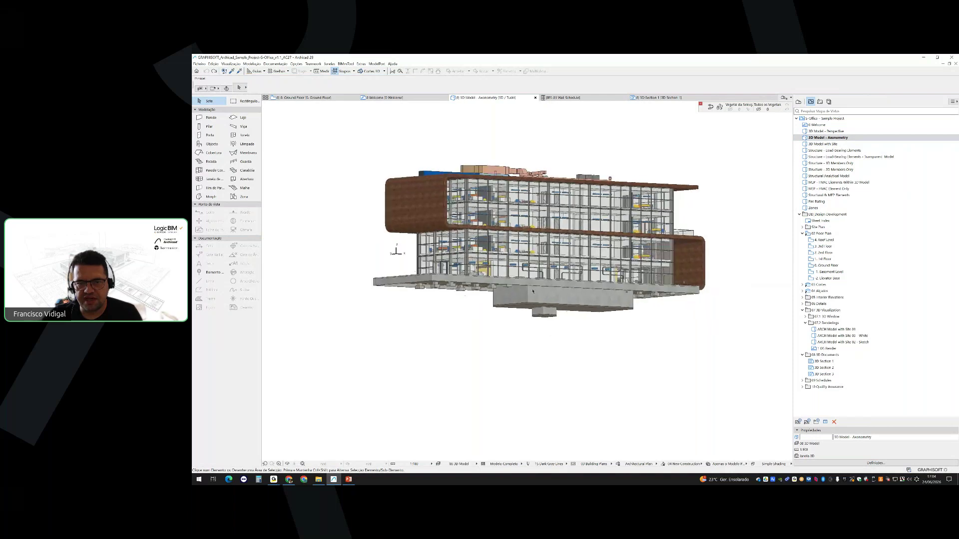
pyautogui.scroll(5, 501, 302)
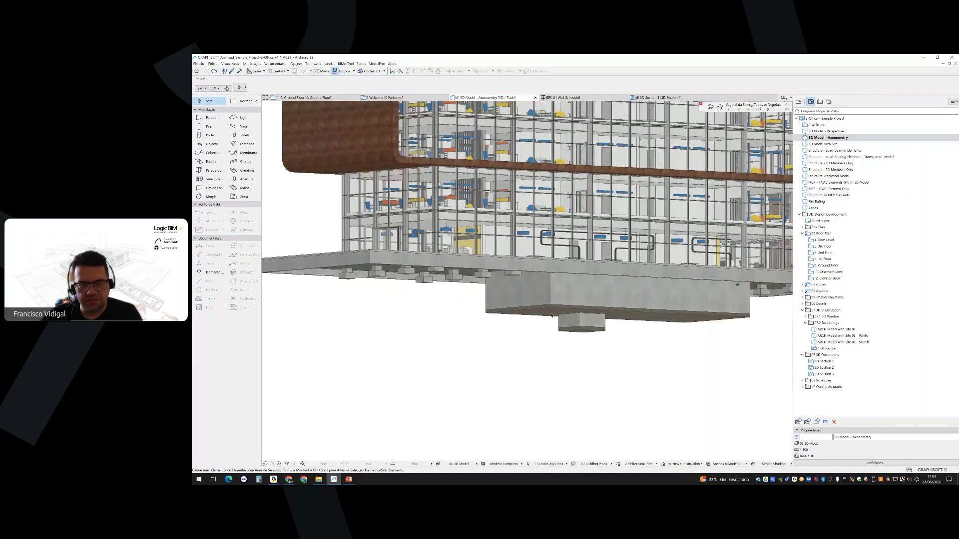
pyautogui.keyDown('shift'); pyautogui.moveTo(512, 280); pyautogui.dragTo(490, 292, button='middle'); pyautogui.keyUp('shift')
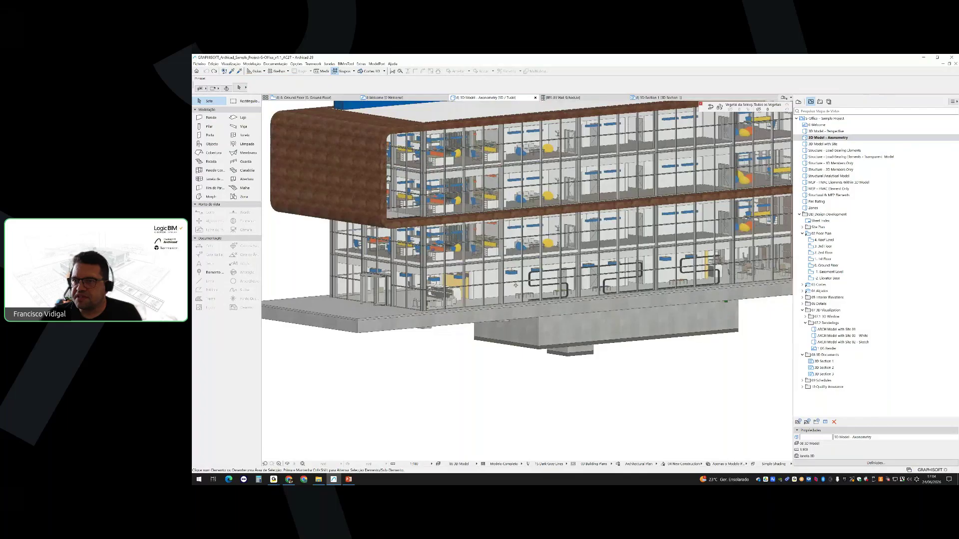
# Open the Structure - Load-Bearing Elements view and examine the columns, beams, slabs and core up close
pyautogui.doubleClick(819, 151)
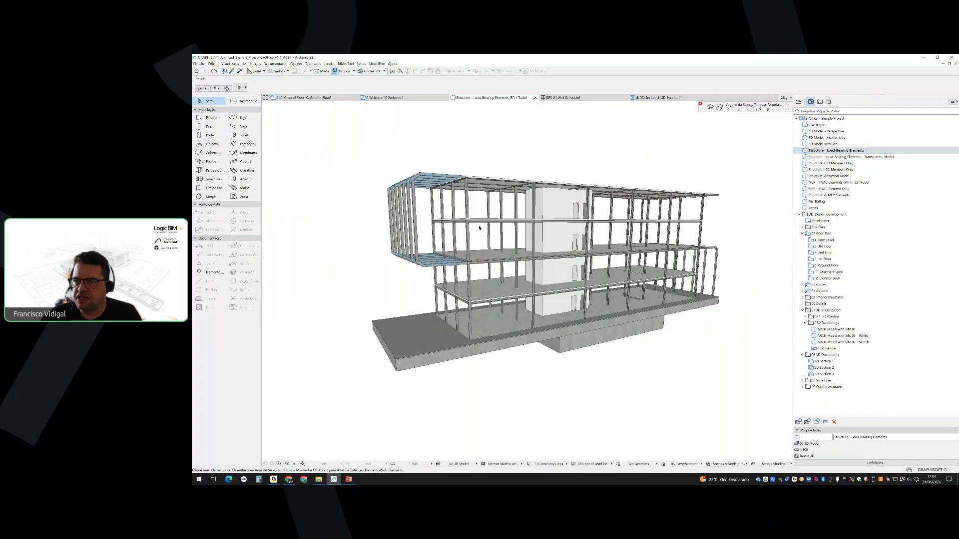
pyautogui.keyDown('shift'); pyautogui.moveTo(549, 255); pyautogui.dragTo(628, 263, button='middle'); pyautogui.keyUp('shift')
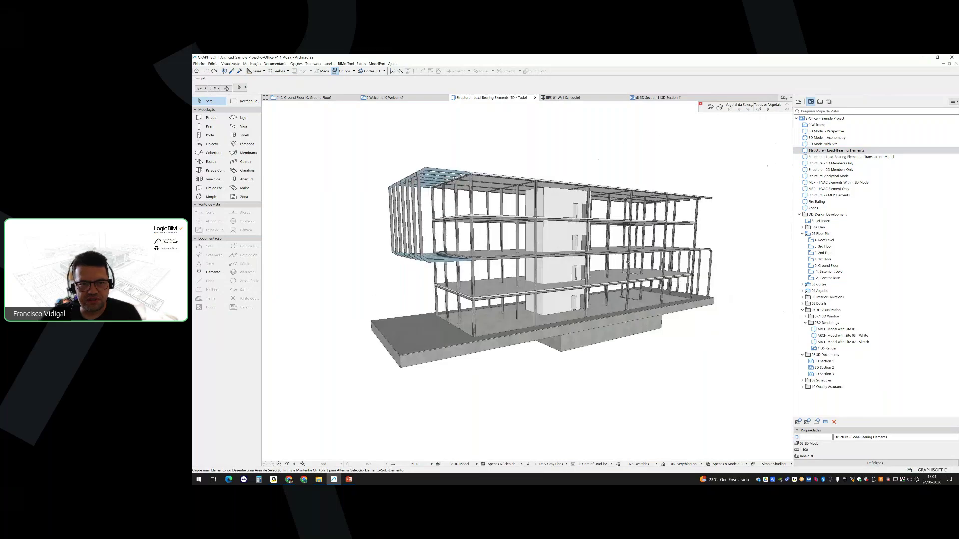
pyautogui.scroll(5, 590, 286)
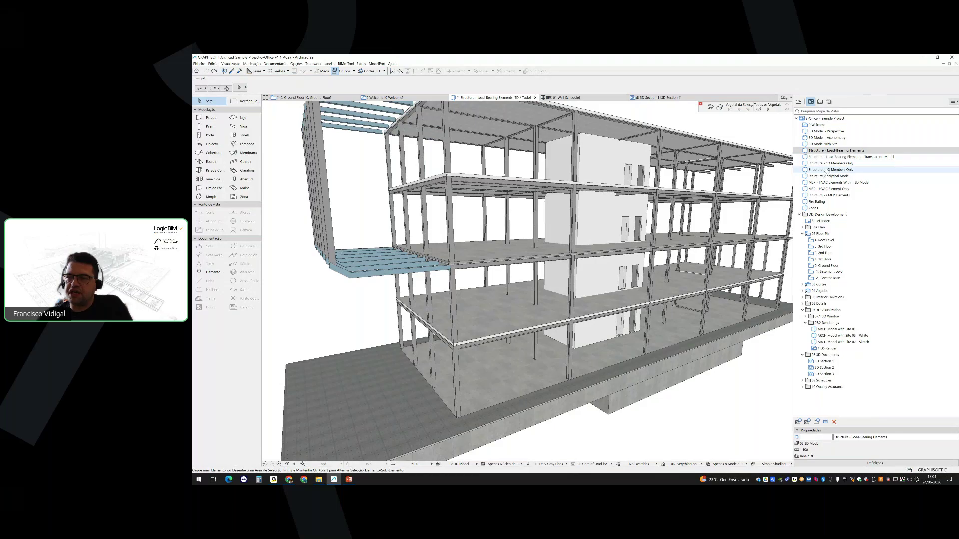
# Show the Structure - 1D Members Only view and the Structure - 2D Members Only view, inspecting each from different angles
pyautogui.doubleClick(827, 163)
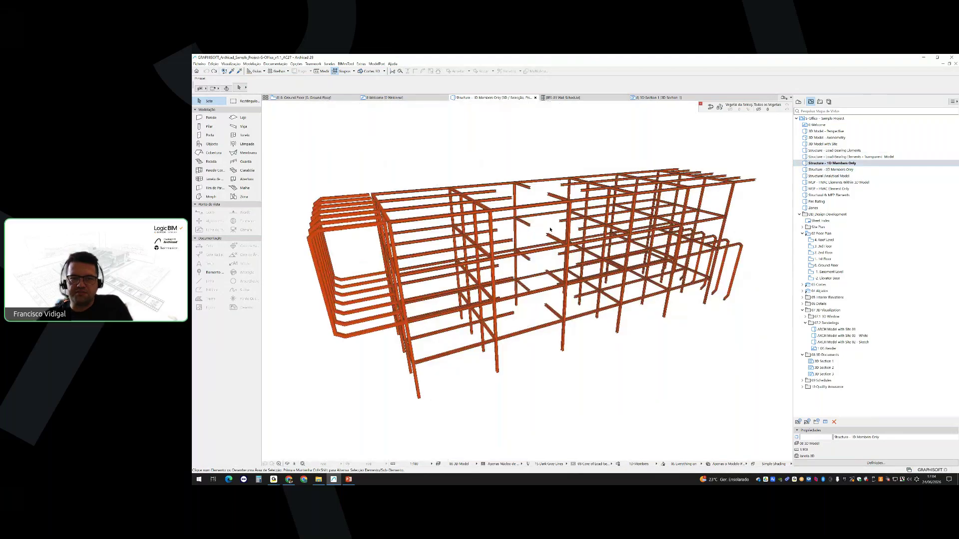
pyautogui.keyDown('shift'); pyautogui.moveTo(555, 230); pyautogui.dragTo(519, 192, button='middle'); pyautogui.keyUp('shift')
pyautogui.click(839, 170)
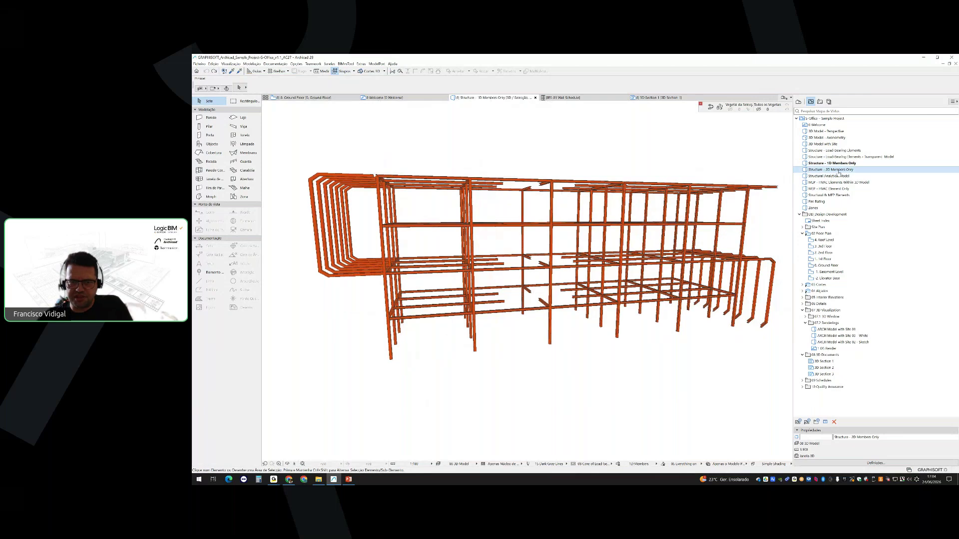
pyautogui.doubleClick(839, 172)
pyautogui.keyDown('shift'); pyautogui.moveTo(563, 331); pyautogui.dragTo(525, 334, button='middle'); pyautogui.keyUp('shift')
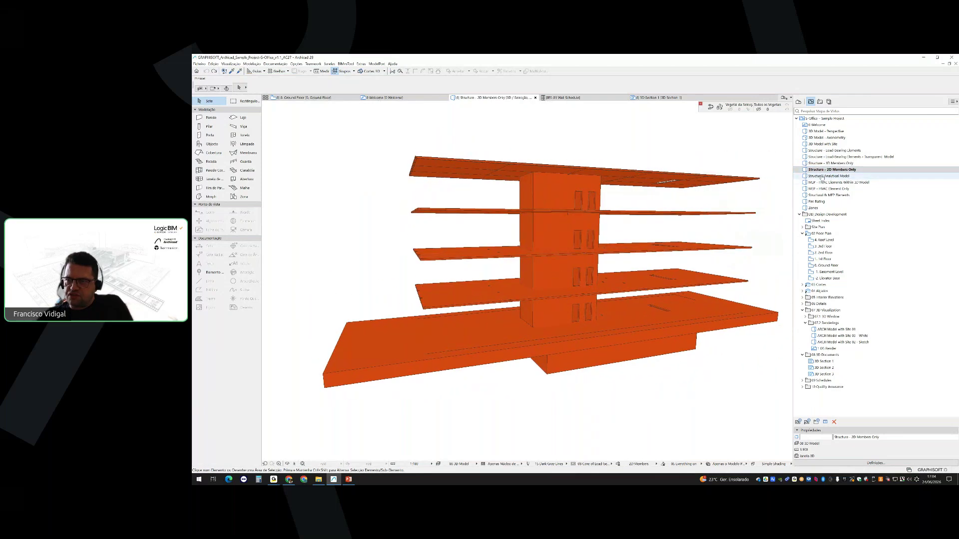
# Open the MEP - HVAC Elements Within 3D Model view and examine the ducts and pipes inside the transparent building
pyautogui.click(835, 183)
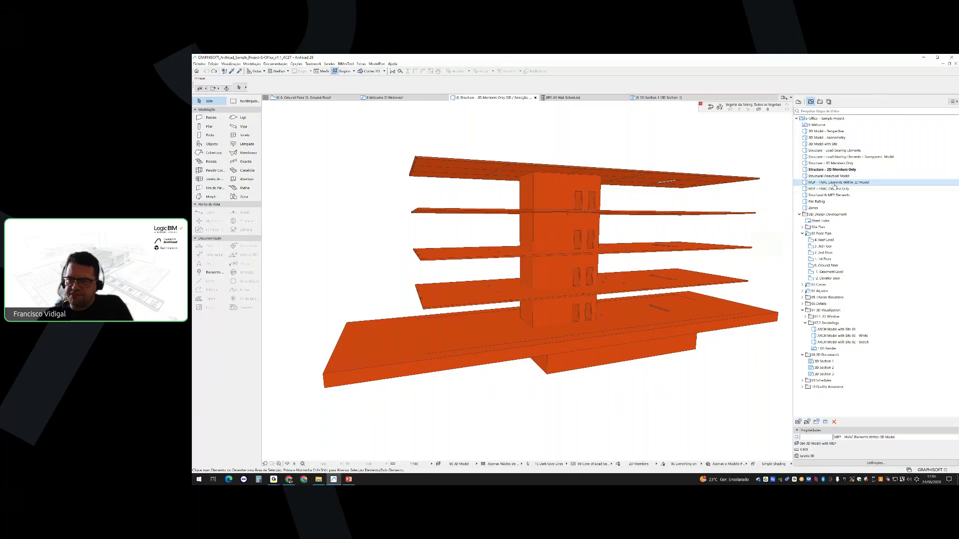
pyautogui.doubleClick(835, 183)
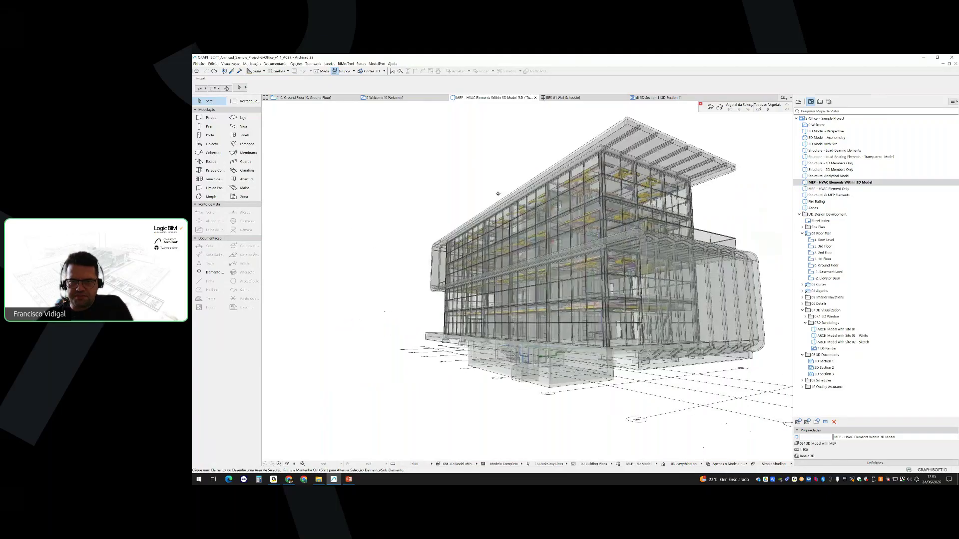
pyautogui.scroll(5, 498, 194)
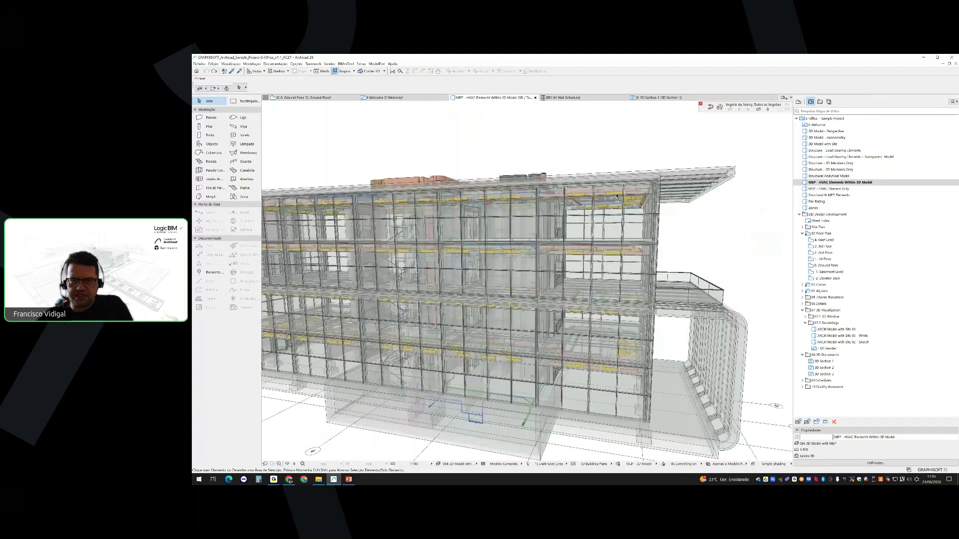
pyautogui.scroll(1, 617, 196)
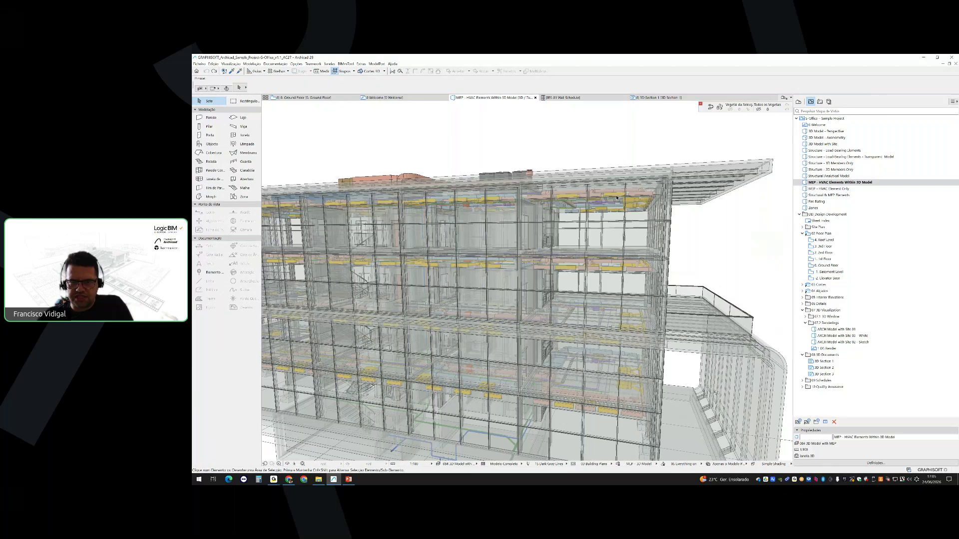
pyautogui.scroll(2, 561, 322)
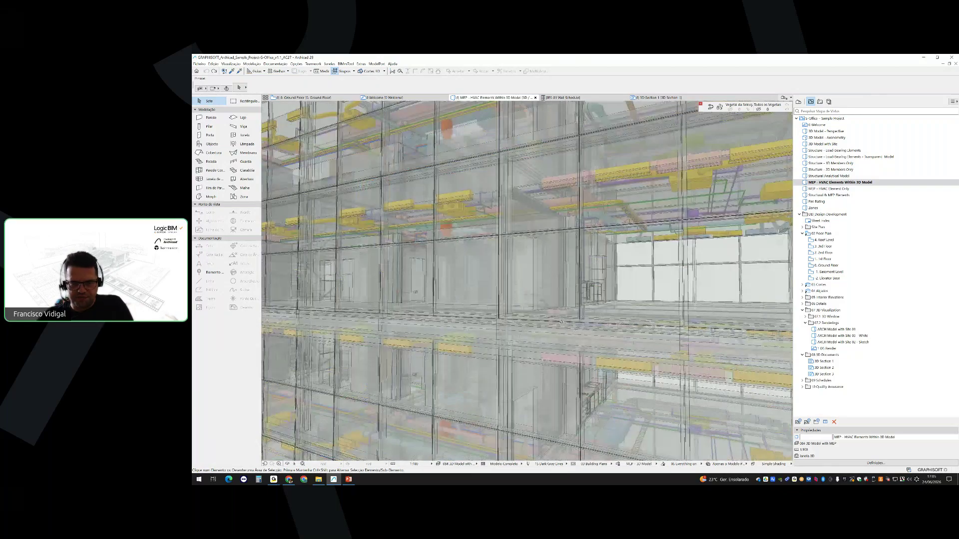
pyautogui.keyDown('shift'); pyautogui.moveTo(562, 322); pyautogui.dragTo(555, 322, button='middle'); pyautogui.keyUp('shift')
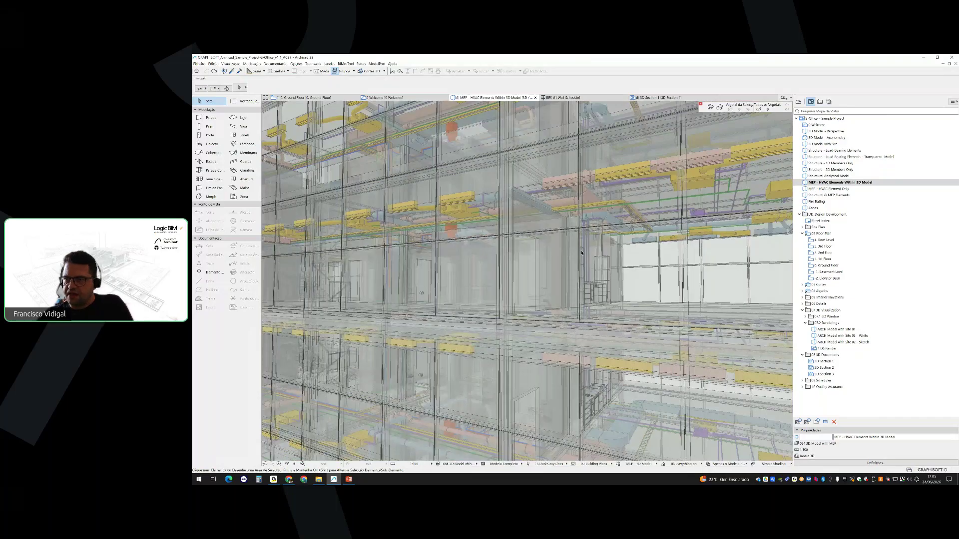
pyautogui.scroll(-5, 581, 253)
pyautogui.keyDown('shift'); pyautogui.moveTo(582, 252); pyautogui.dragTo(433, 253, button='middle'); pyautogui.keyUp('shift')
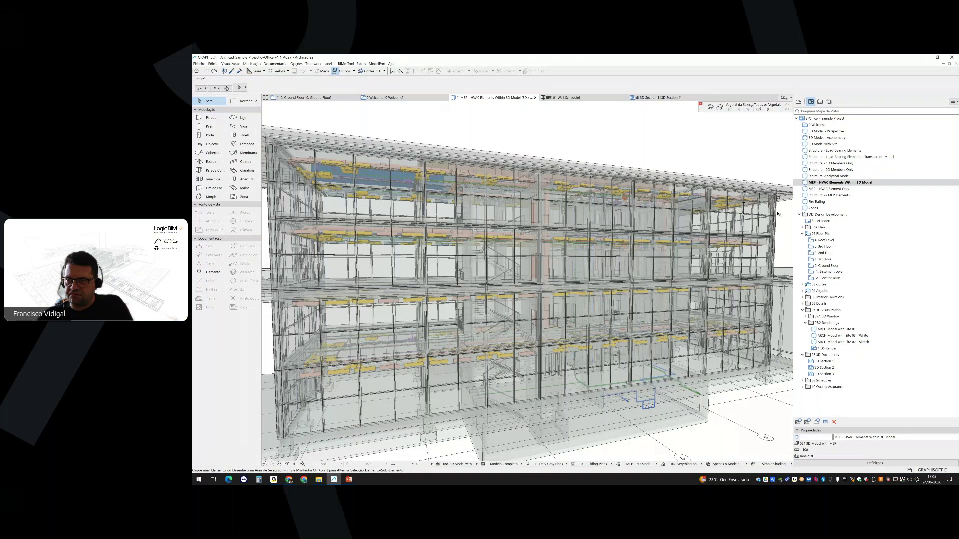
# Return to the 3D Model - Axonometry view and inspect the rooftop equipment, glazed facade and basement from several angles
pyautogui.click(836, 138)
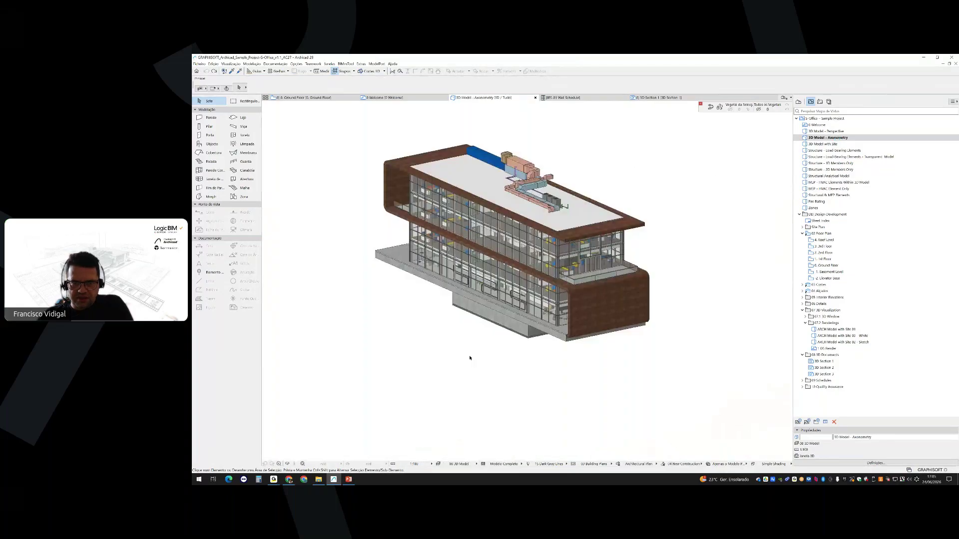
pyautogui.keyDown('shift'); pyautogui.moveTo(469, 358); pyautogui.dragTo(520, 313, button='middle'); pyautogui.keyUp('shift')
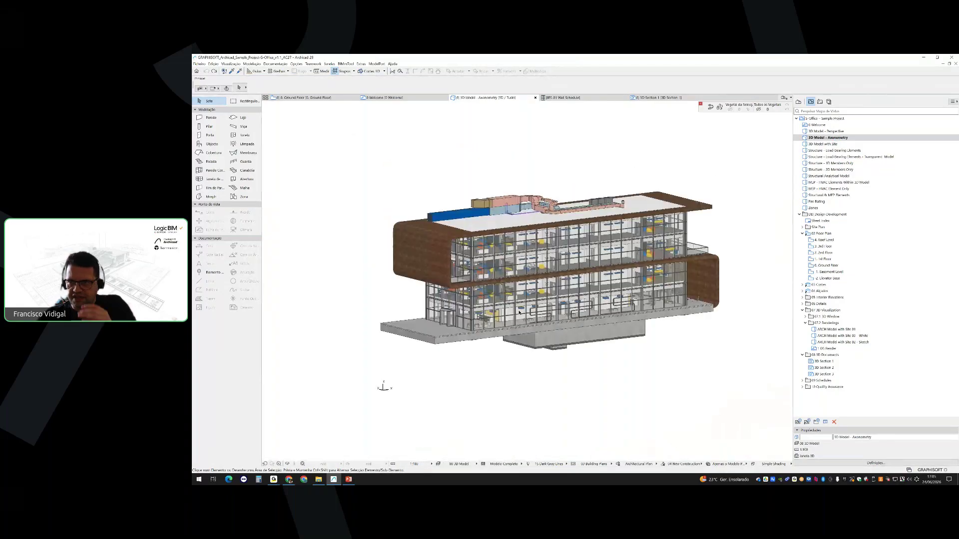
pyautogui.scroll(3, 520, 313)
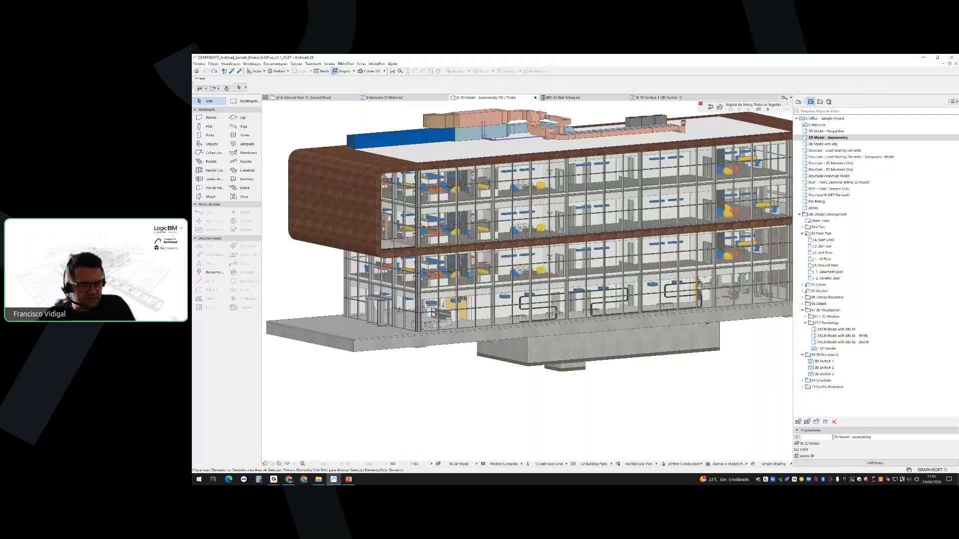
pyautogui.keyDown('shift'); pyautogui.moveTo(554, 313); pyautogui.dragTo(519, 288, button='middle'); pyautogui.keyUp('shift')
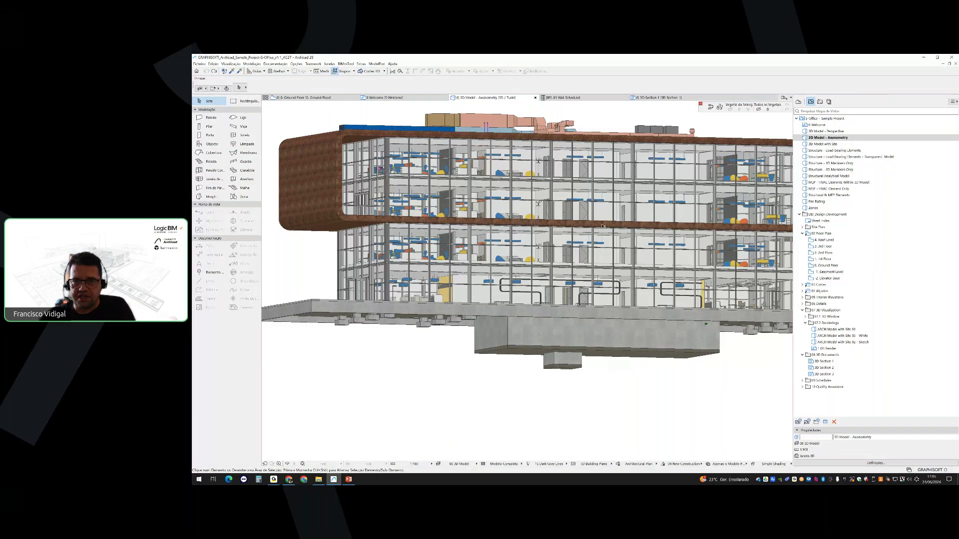
pyautogui.keyDown('shift'); pyautogui.moveTo(603, 227); pyautogui.dragTo(524, 253, button='middle'); pyautogui.keyUp('shift')
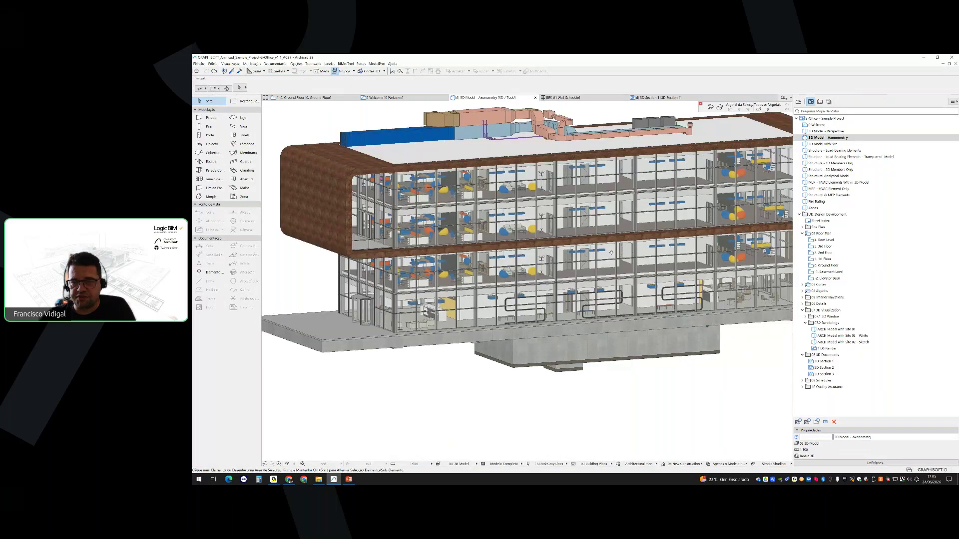
pyautogui.scroll(3, 524, 253)
pyautogui.scroll(-4, 524, 252)
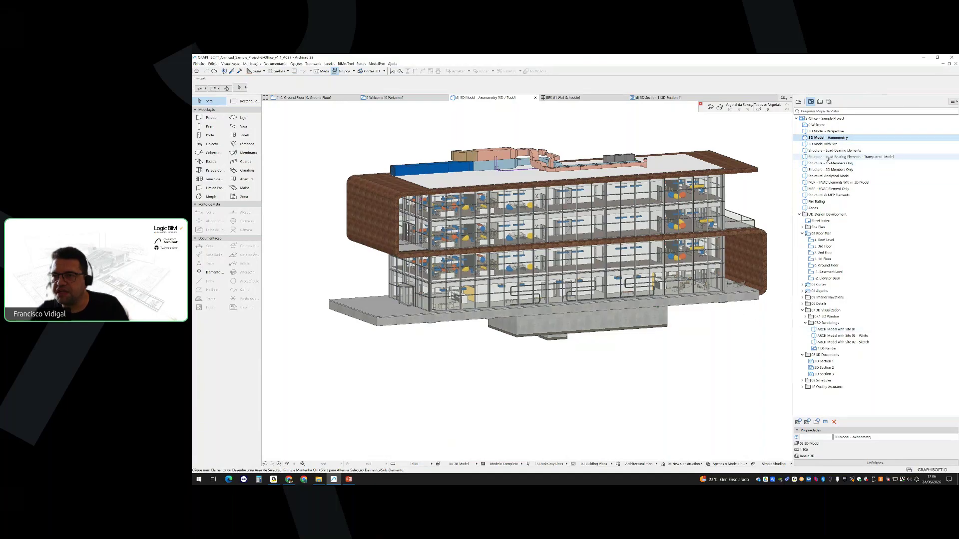
# Open the 3D Model - Perspective view and move closer to the building in Explore mode
pyautogui.click(826, 131)
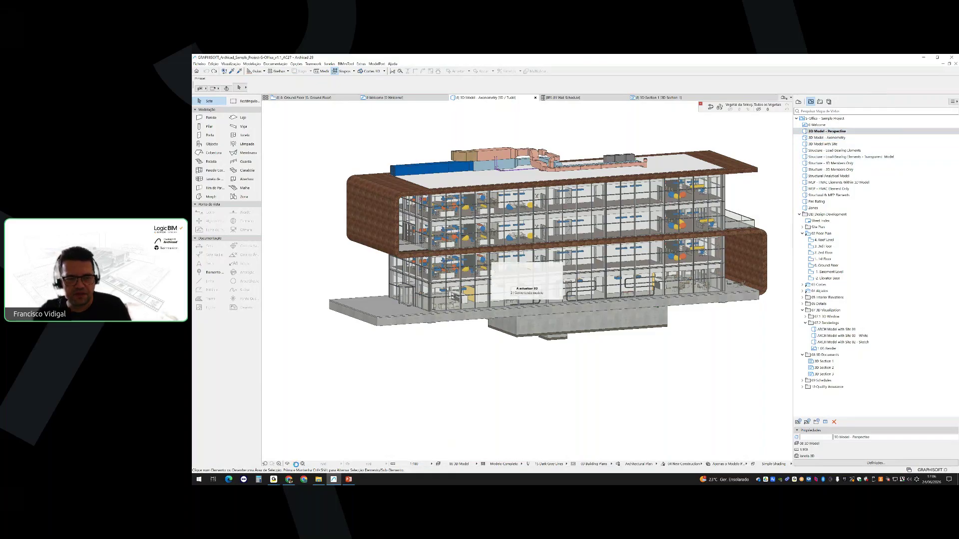
pyautogui.click(296, 464)
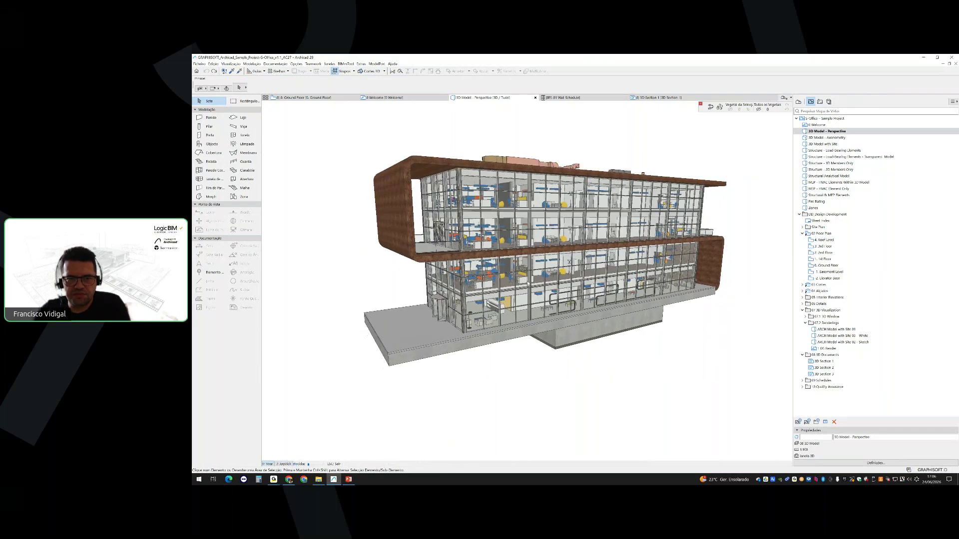
pyautogui.press('Up')
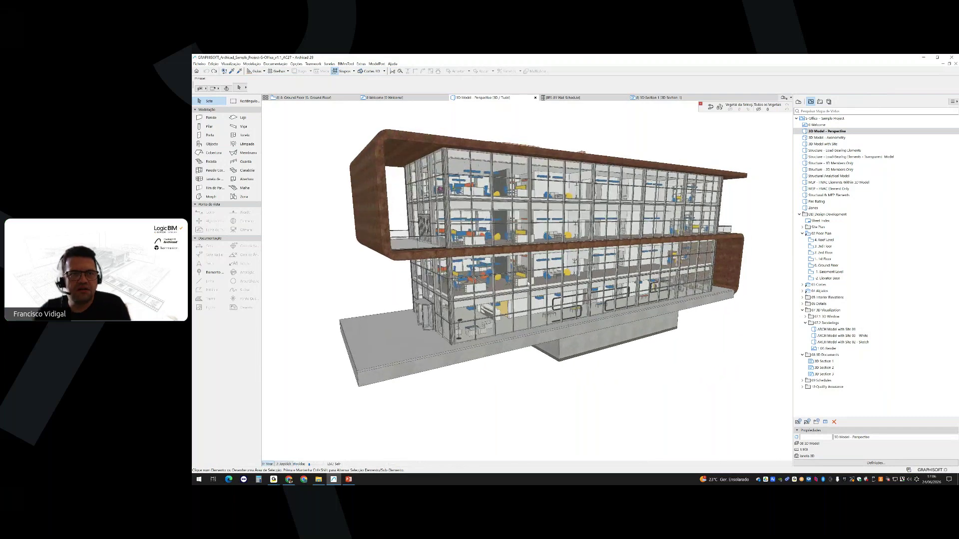
pyautogui.press('Escape')
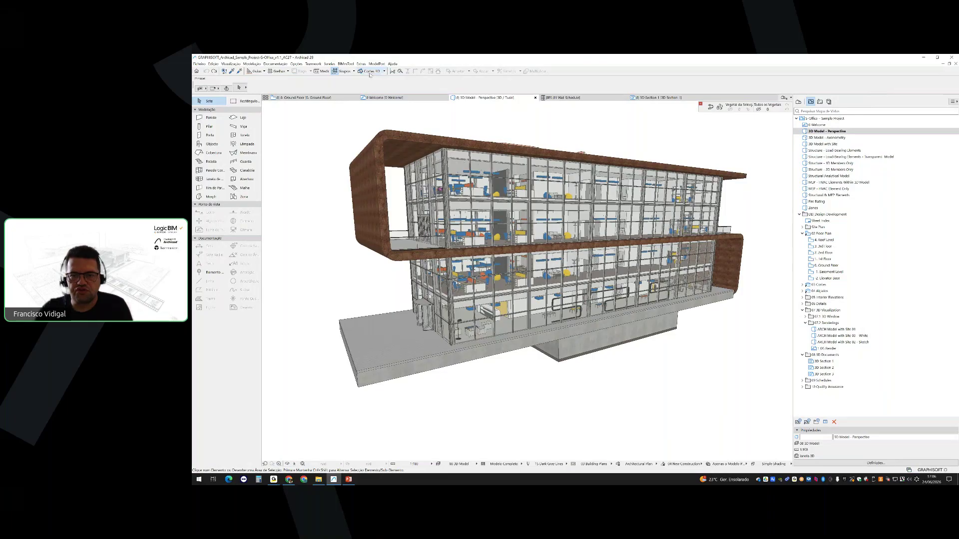
# Enable the 3D Cutaway and place a vertical cutting plane lengthwise through the building to expose its interior floors
pyautogui.click(371, 72)
pyautogui.keyDown('shift'); pyautogui.moveTo(638, 198); pyautogui.dragTo(663, 197, button='middle'); pyautogui.keyUp('shift')
pyautogui.moveTo(790, 281); pyautogui.dragTo(510, 248)
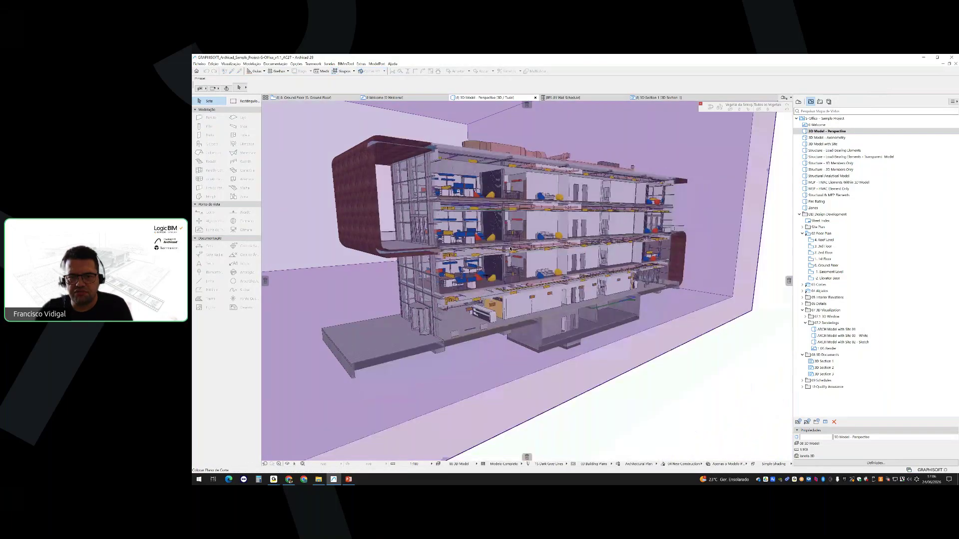
pyautogui.keyDown('shift'); pyautogui.moveTo(510, 249); pyautogui.dragTo(513, 249, button='middle'); pyautogui.keyUp('shift')
pyautogui.click(513, 248)
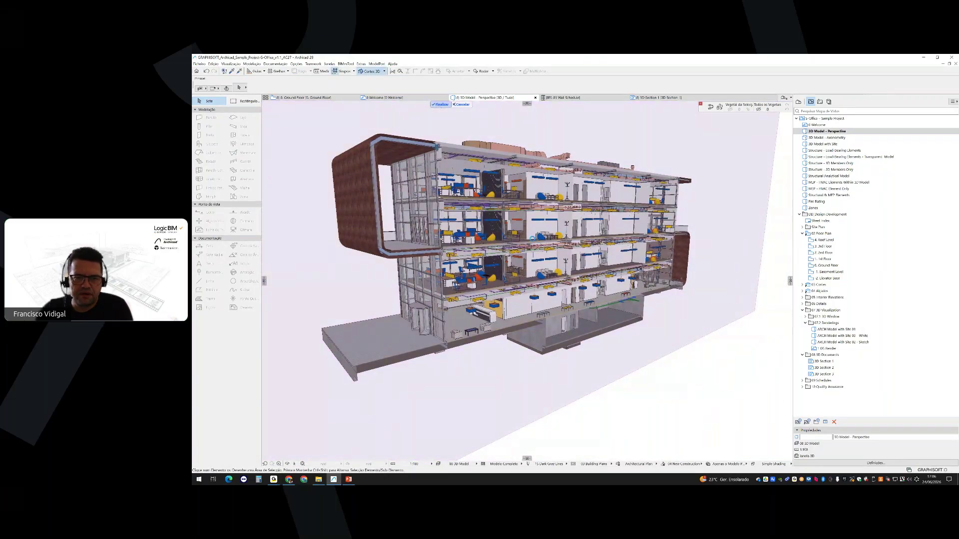
pyautogui.press('Return')
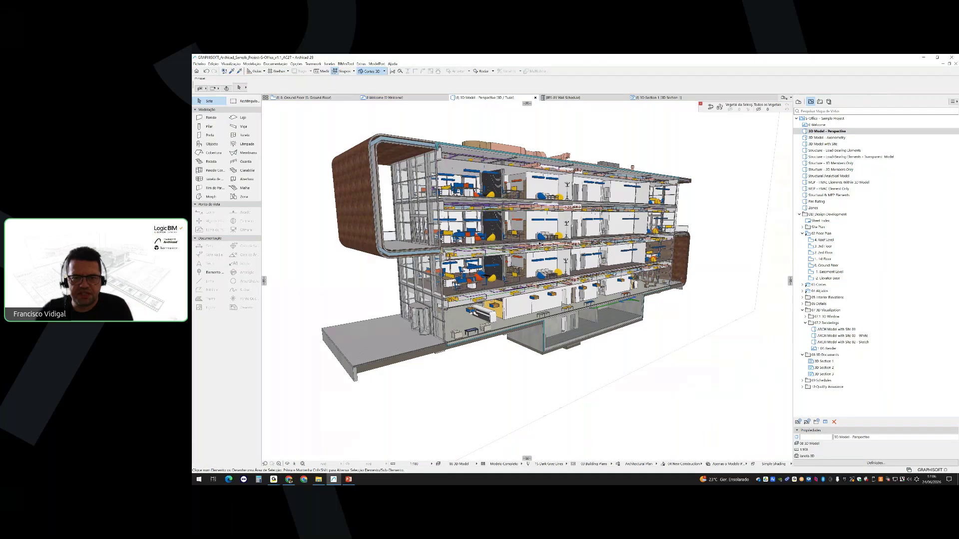
# Examine the cut building up close, from the slab and facade junction to the furnished office floors and ceiling services
pyautogui.keyDown('shift'); pyautogui.moveTo(540, 244); pyautogui.dragTo(493, 228, button='middle'); pyautogui.keyUp('shift')
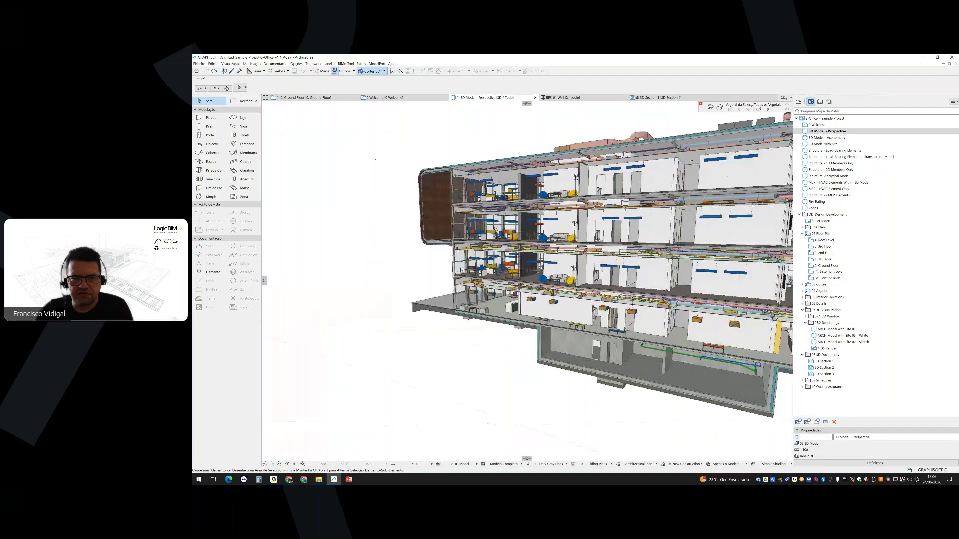
pyautogui.scroll(5, 440, 227)
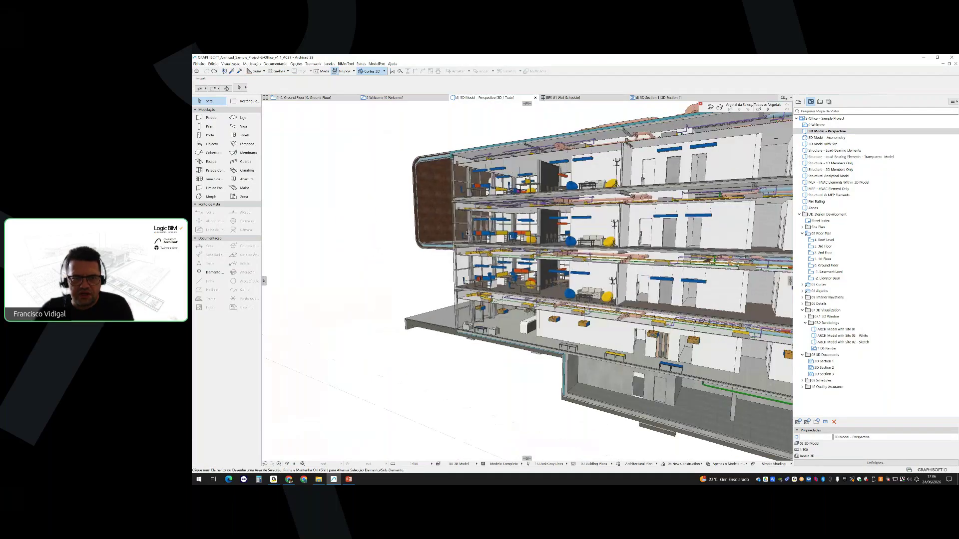
pyautogui.keyDown('shift'); pyautogui.moveTo(442, 216); pyautogui.dragTo(557, 218, button='middle'); pyautogui.keyUp('shift')
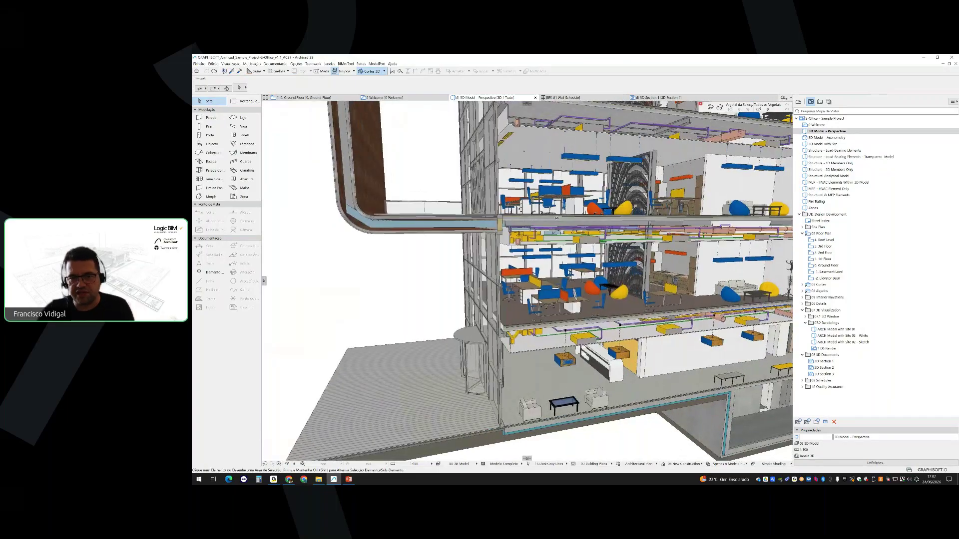
pyautogui.scroll(5, 557, 218)
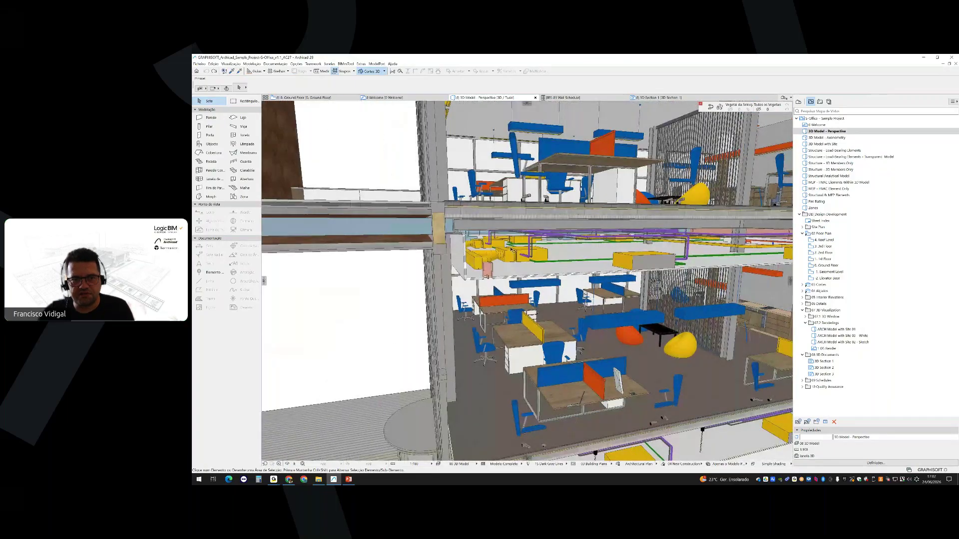
# Select the office floor slab on the upper cut storey to examine its extent around the furnished workstations
pyautogui.keyDown('shift'); pyautogui.moveTo(499, 246); pyautogui.dragTo(511, 272, button='middle'); pyautogui.keyUp('shift')
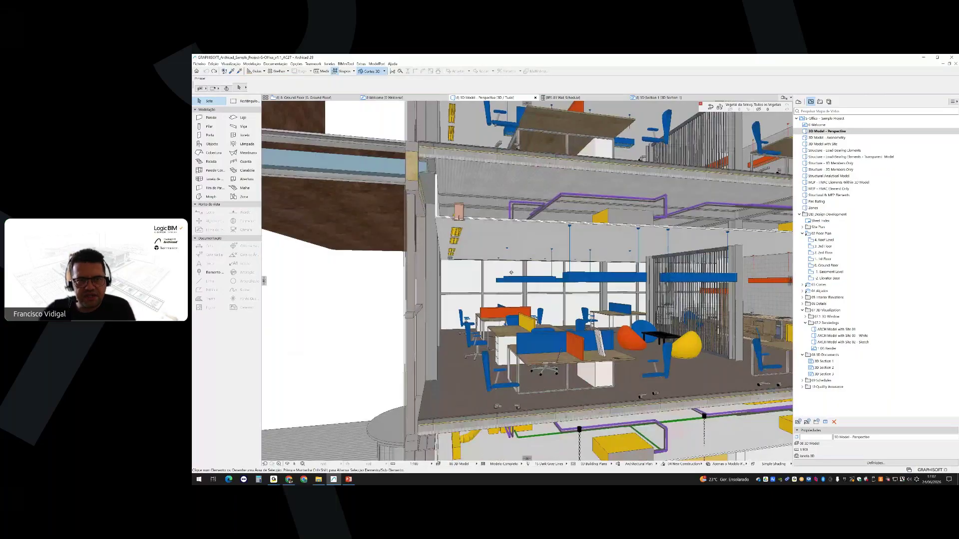
pyautogui.keyDown('shift'); pyautogui.moveTo(511, 273); pyautogui.dragTo(462, 306, button='middle'); pyautogui.keyUp('shift')
pyautogui.click(454, 281)
pyautogui.click(462, 306)
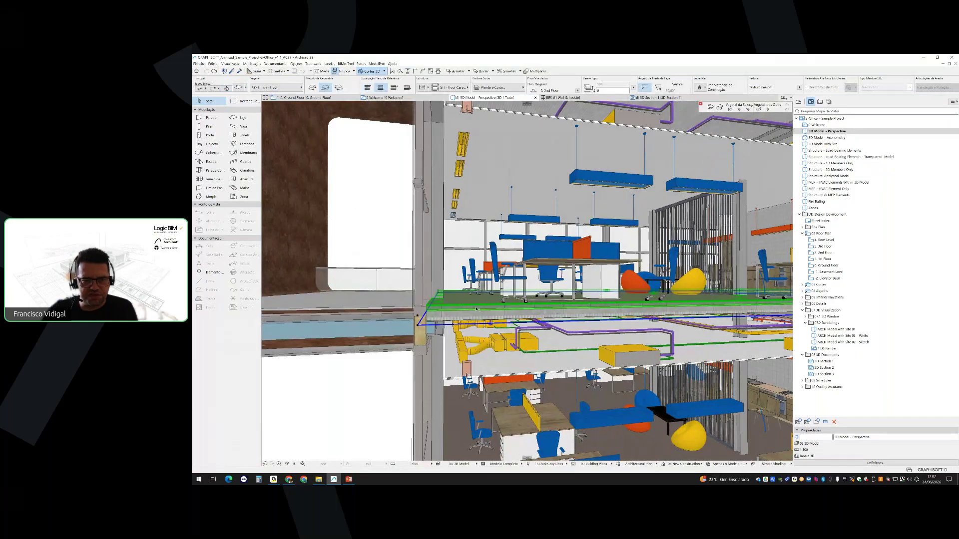
pyautogui.scroll(-3, 495, 319)
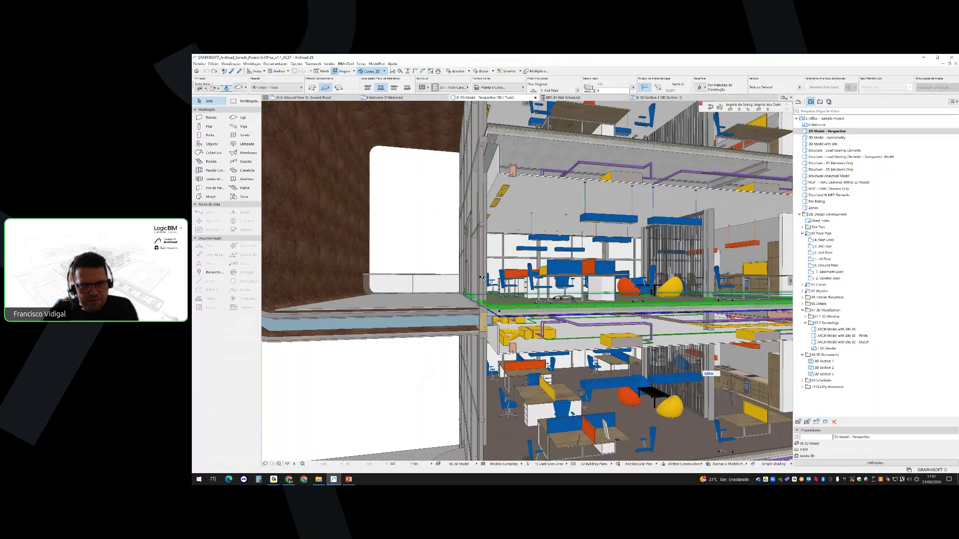
# Inspect the curved exterior shell and the balcony slab beside the facade by selecting each in turn
pyautogui.click(481, 277)
pyautogui.press('Escape')
pyautogui.moveTo(404, 315); pyautogui.dragTo(468, 320, button='middle')
pyautogui.click(374, 324)
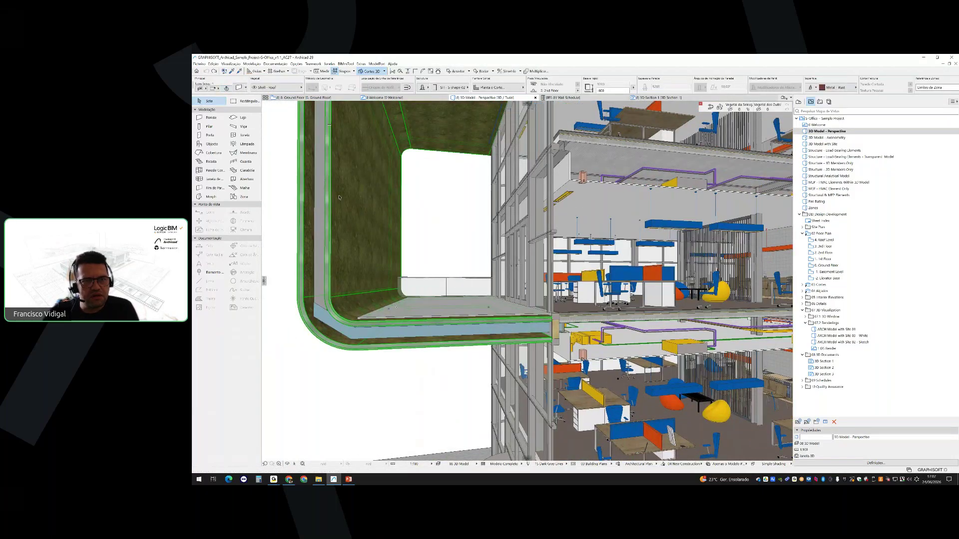
pyautogui.press('Escape')
pyautogui.click(444, 311)
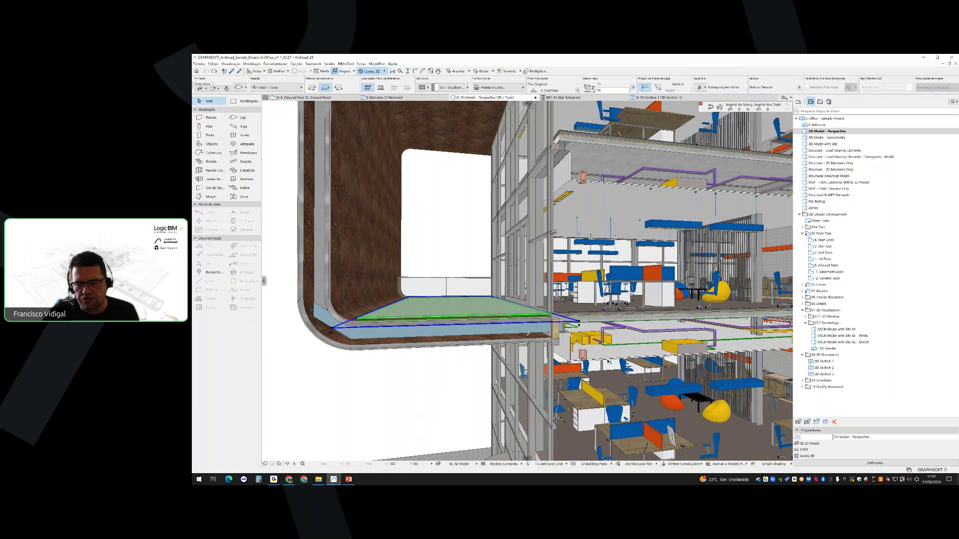
pyautogui.scroll(2, 608, 362)
pyautogui.scroll(2, 571, 356)
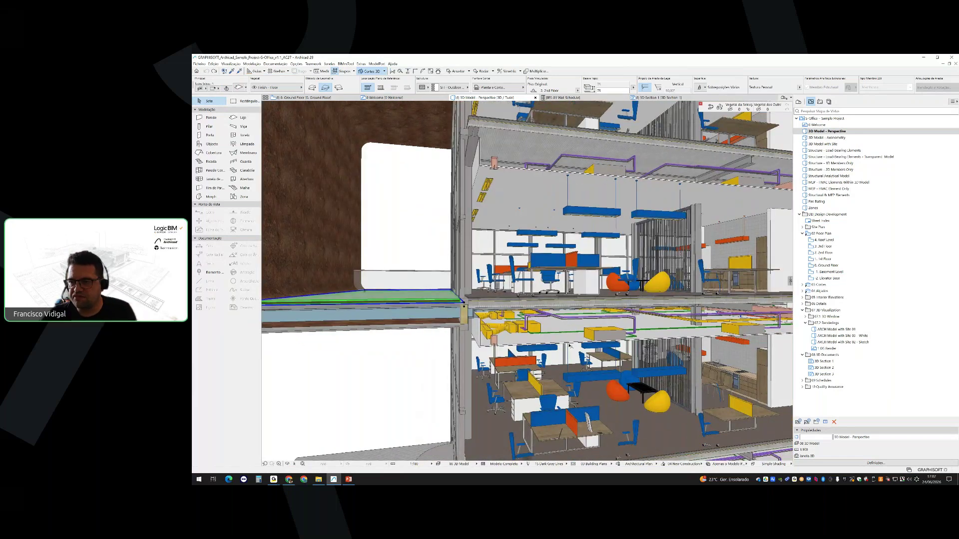
pyautogui.moveTo(569, 347)
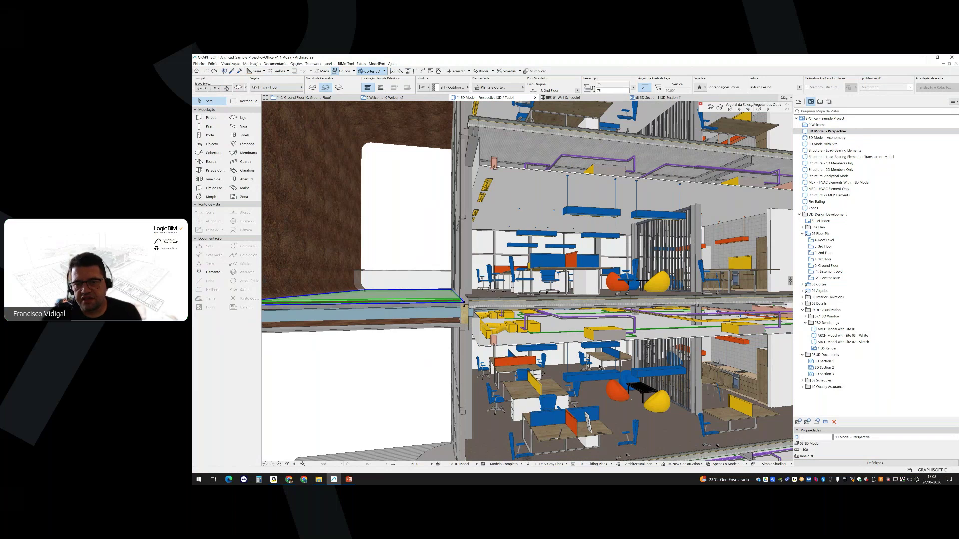
# Select the suspended ceiling above the lower furnished office and open its slab settings
pyautogui.scroll(5, 601, 368)
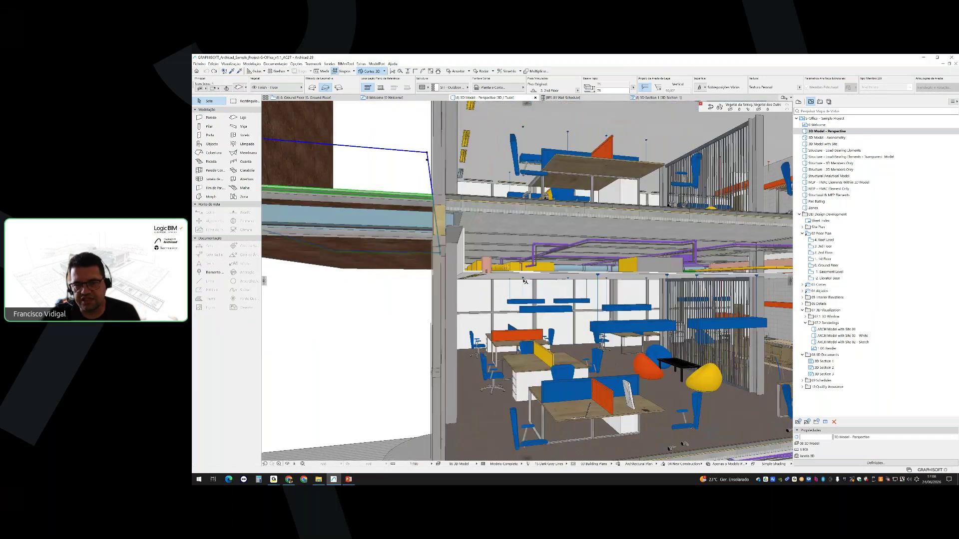
pyautogui.scroll(5, 525, 281)
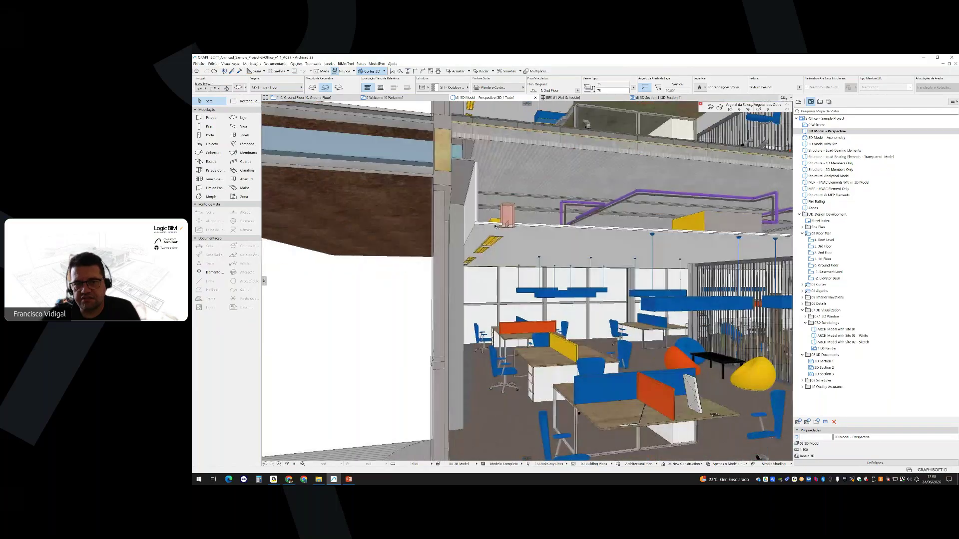
pyautogui.press('Escape')
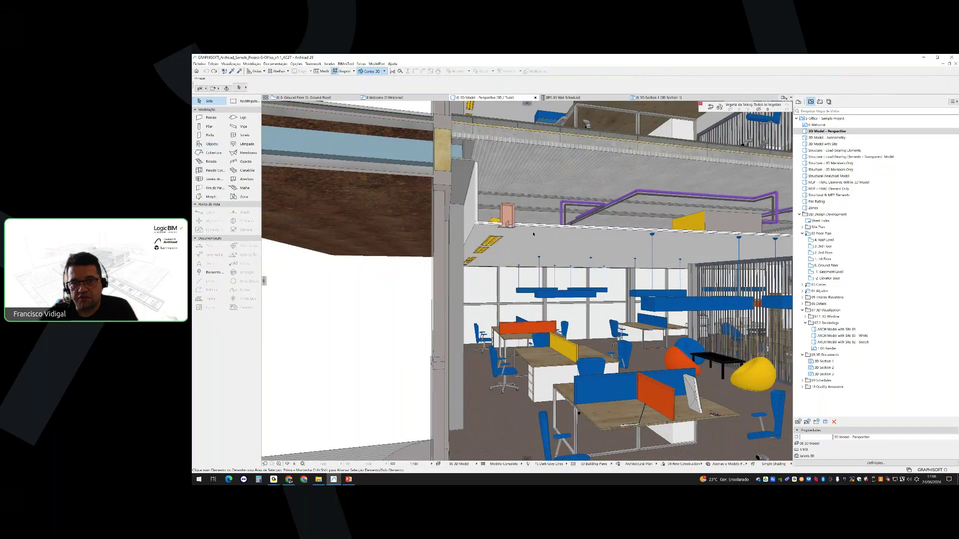
pyautogui.click(577, 244)
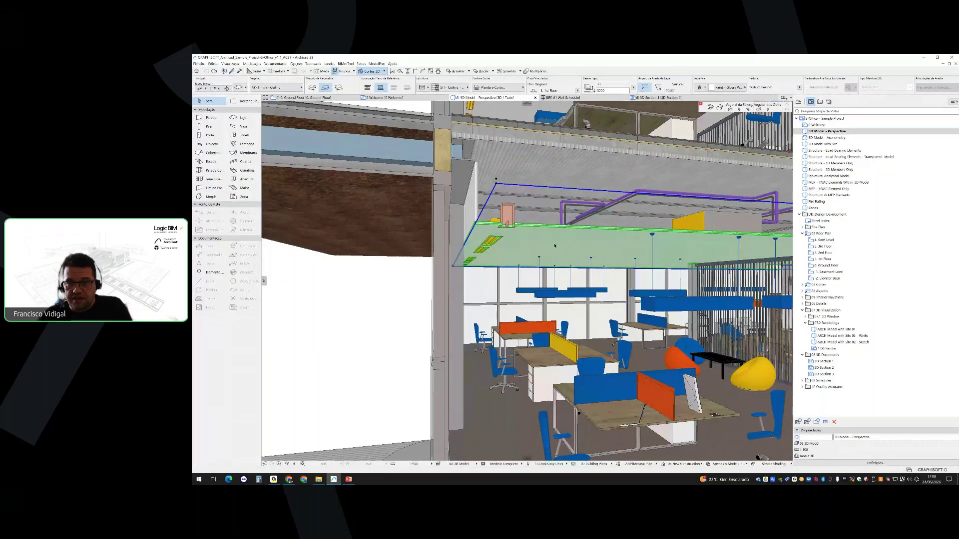
pyautogui.moveTo(538, 239); pyautogui.dragTo(555, 251, button='middle')
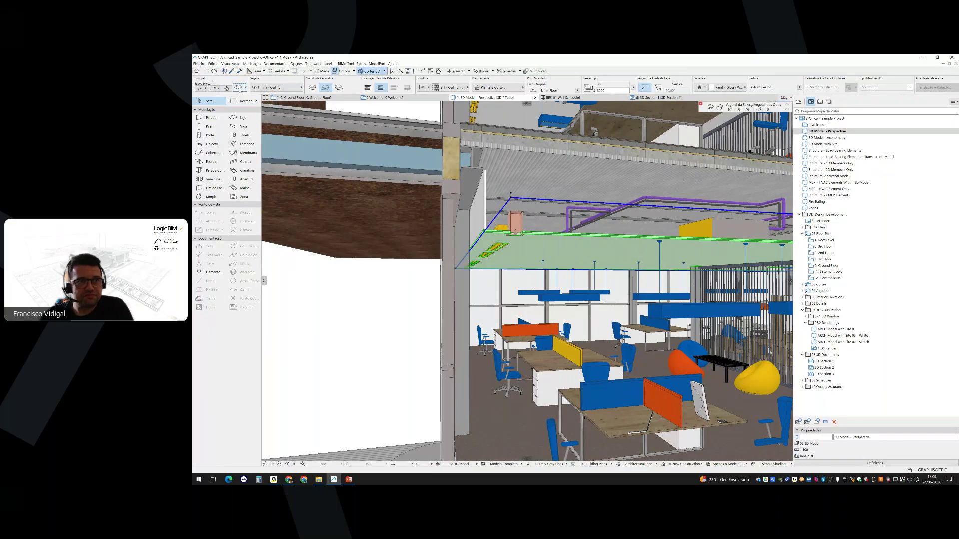
pyautogui.click(239, 87)
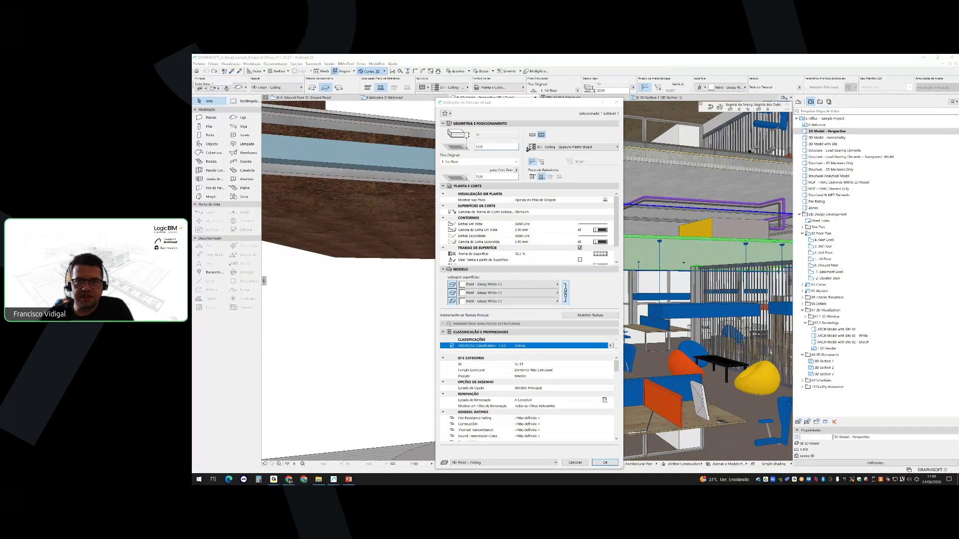
# Mark the ceiling's gypsum plasterboard composite, Ceiling classification and property list with red strokes, clear the marks and close the settings
pyautogui.moveTo(527, 151); pyautogui.dragTo(602, 158)
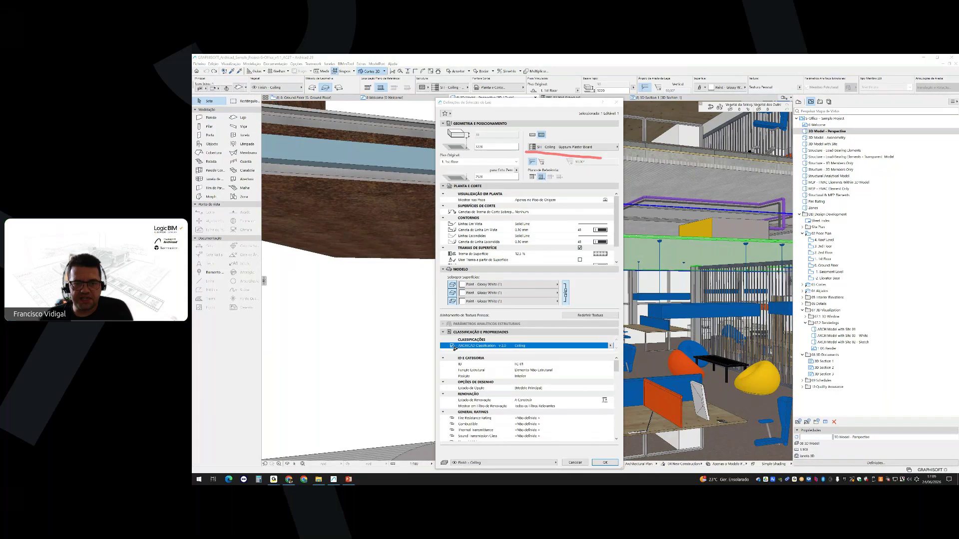
pyautogui.moveTo(449, 351); pyautogui.dragTo(530, 353)
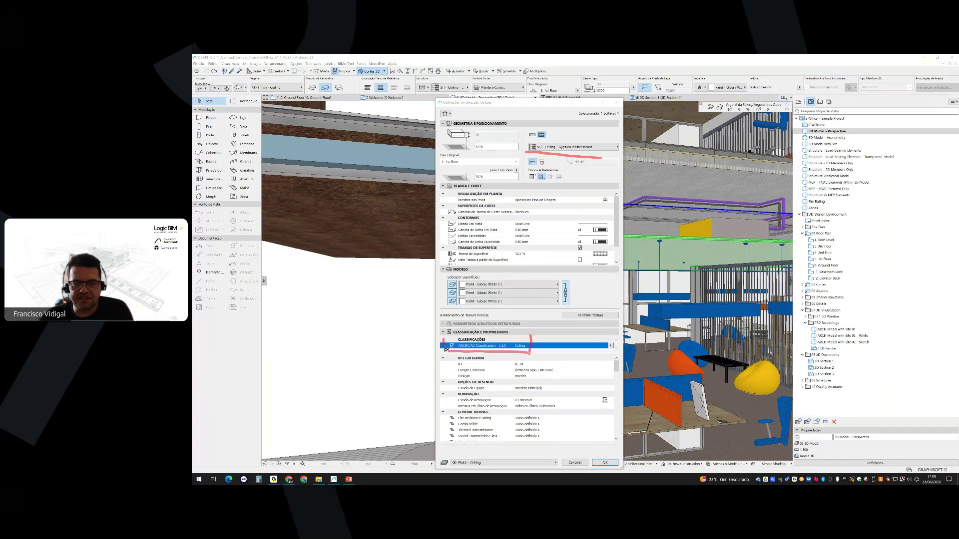
pyautogui.moveTo(448, 345); pyautogui.dragTo(531, 337)
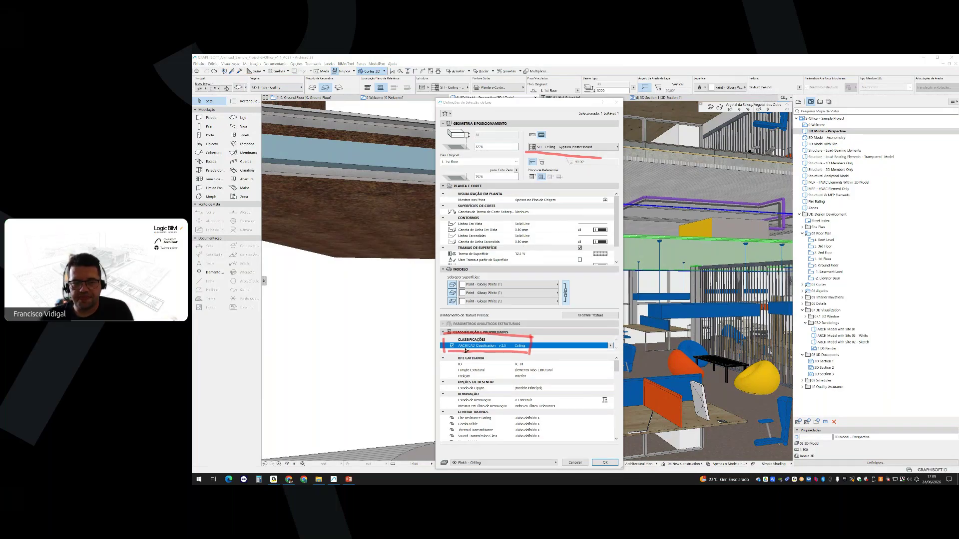
pyautogui.moveTo(442, 356)
pyautogui.mouseDown()
pyautogui.moveTo(442, 433)
pyautogui.moveTo(459, 452)
pyautogui.mouseUp()
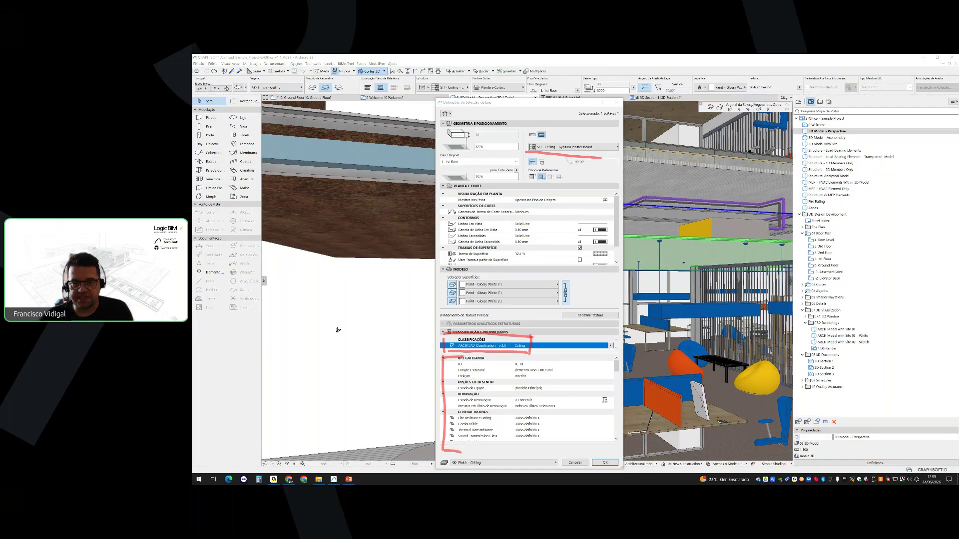
pyautogui.click(691, 81)
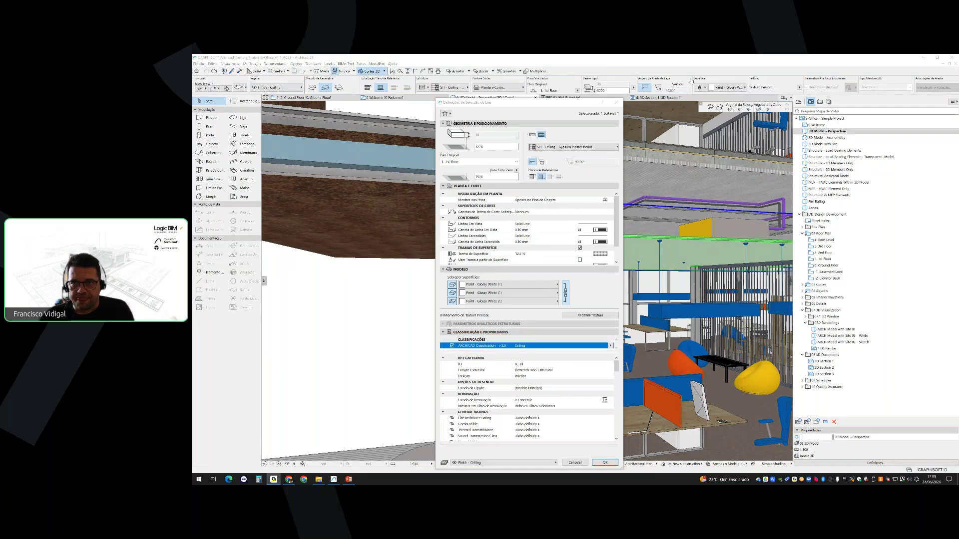
pyautogui.click(605, 463)
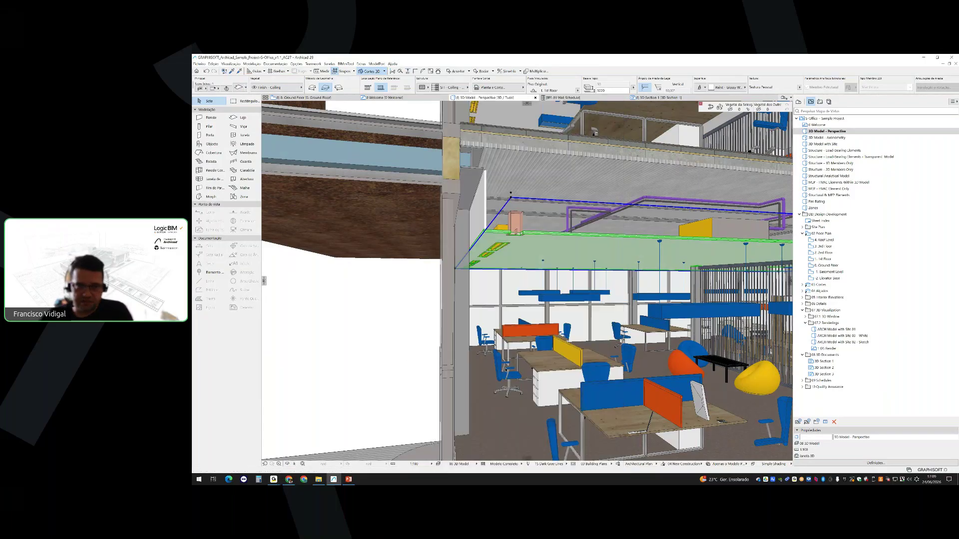
# Clear the ceiling selection, show the Element Information palette and widen it over the 3D view
pyautogui.scroll(-3, 506, 370)
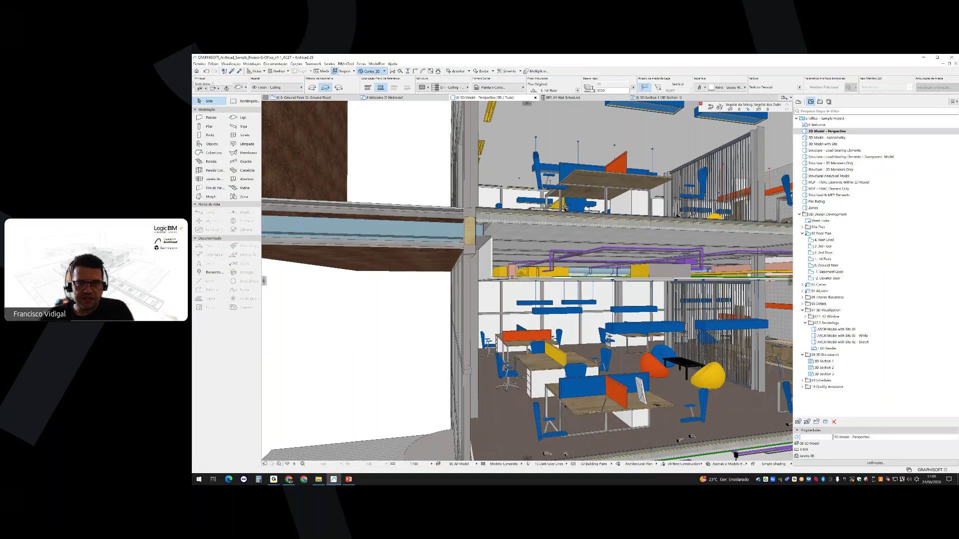
pyautogui.click(344, 363)
pyautogui.scroll(-2, 344, 364)
pyautogui.scroll(1, 499, 262)
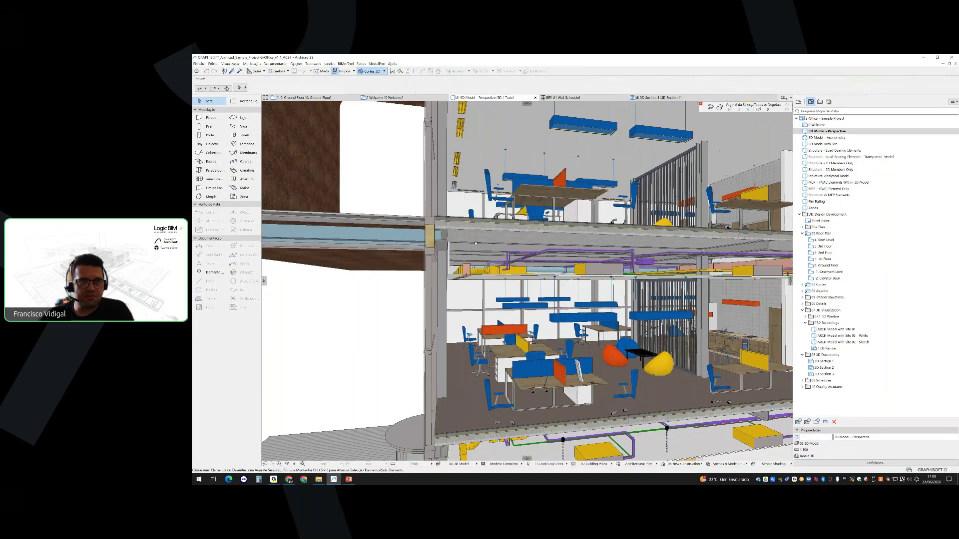
pyautogui.click(329, 64)
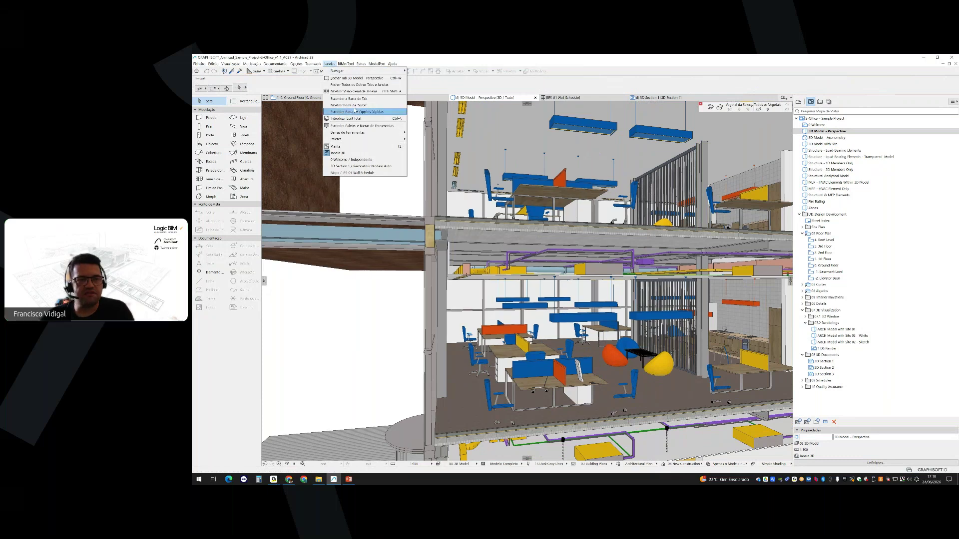
pyautogui.moveTo(357, 140)
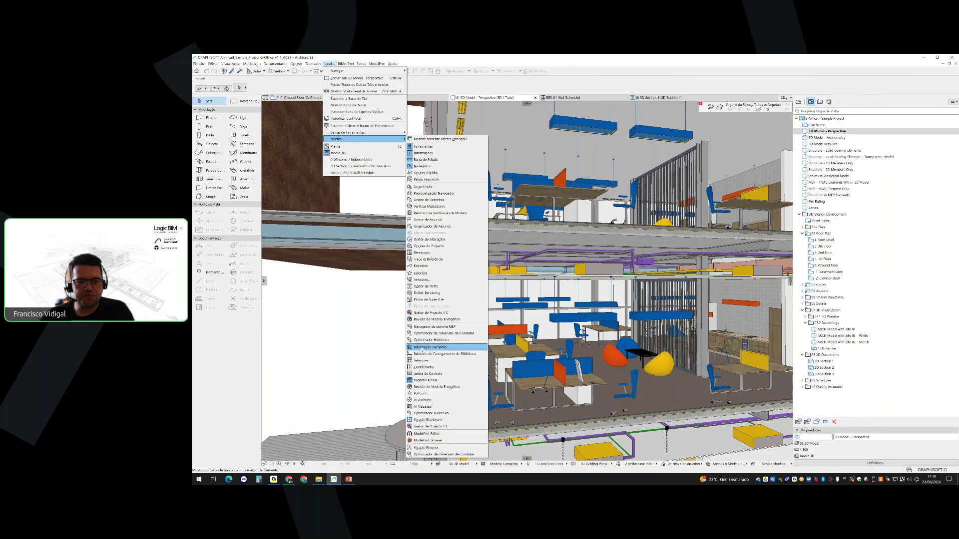
pyautogui.click(425, 348)
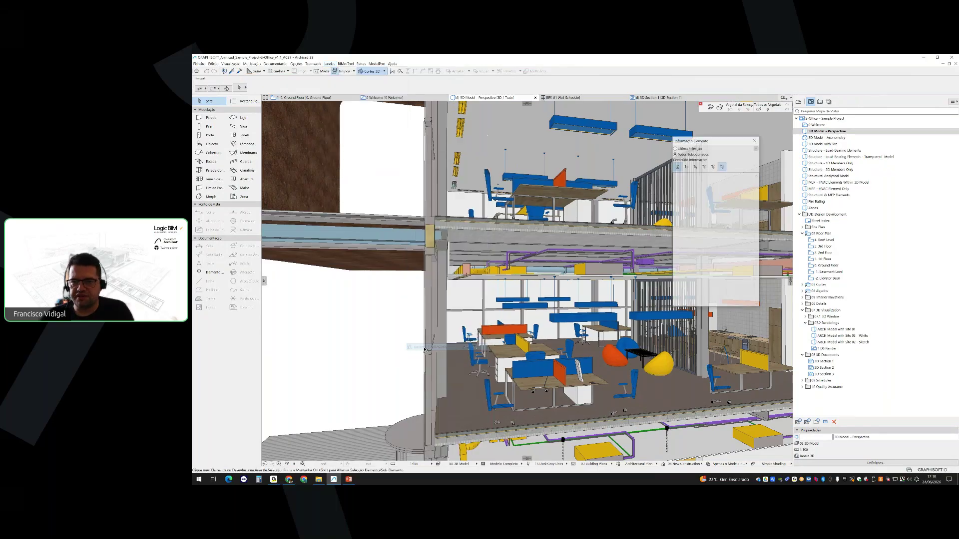
pyautogui.moveTo(709, 140); pyautogui.dragTo(677, 138)
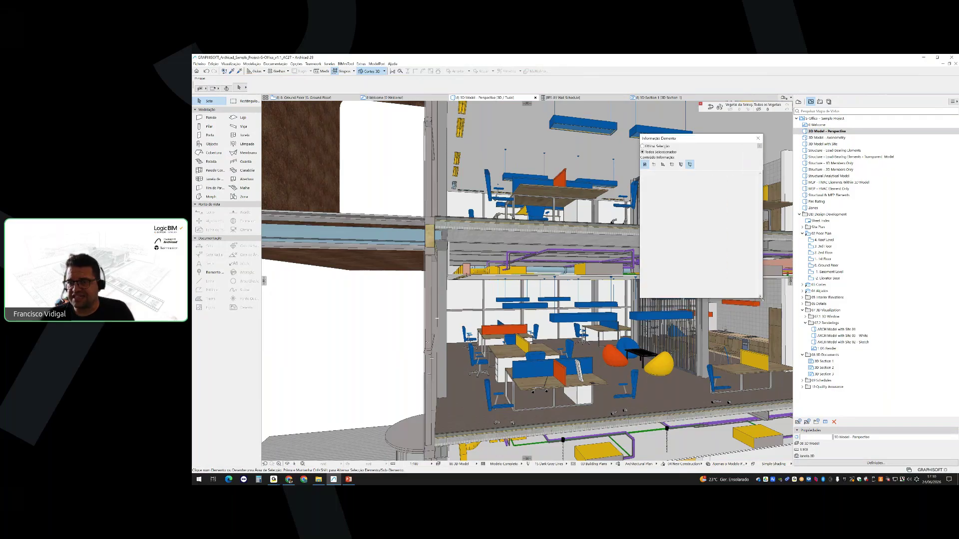
pyautogui.moveTo(724, 305); pyautogui.dragTo(791, 286)
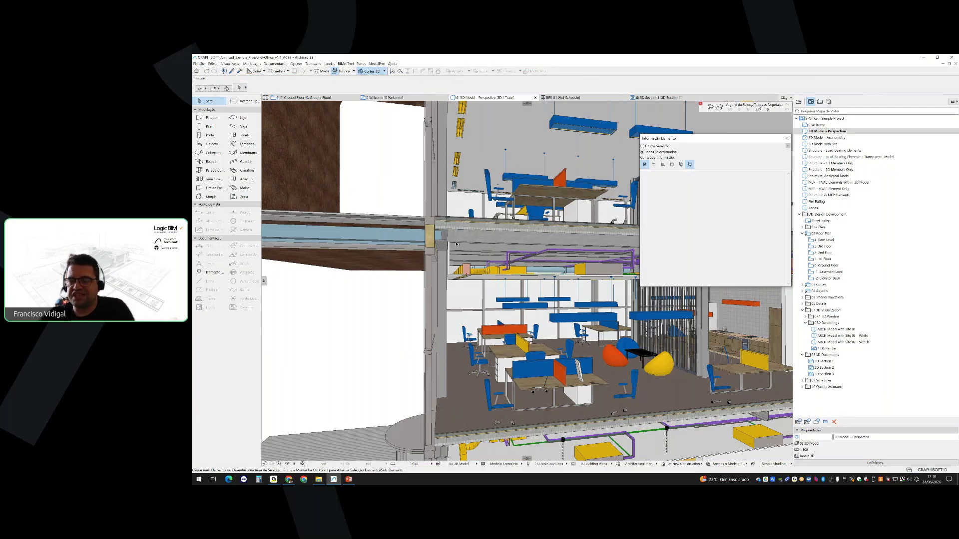
# Select the suspended ceiling again and lengthen the Element Information palette to read its classification and properties
pyautogui.moveTo(453, 242); pyautogui.dragTo(489, 256, button='middle')
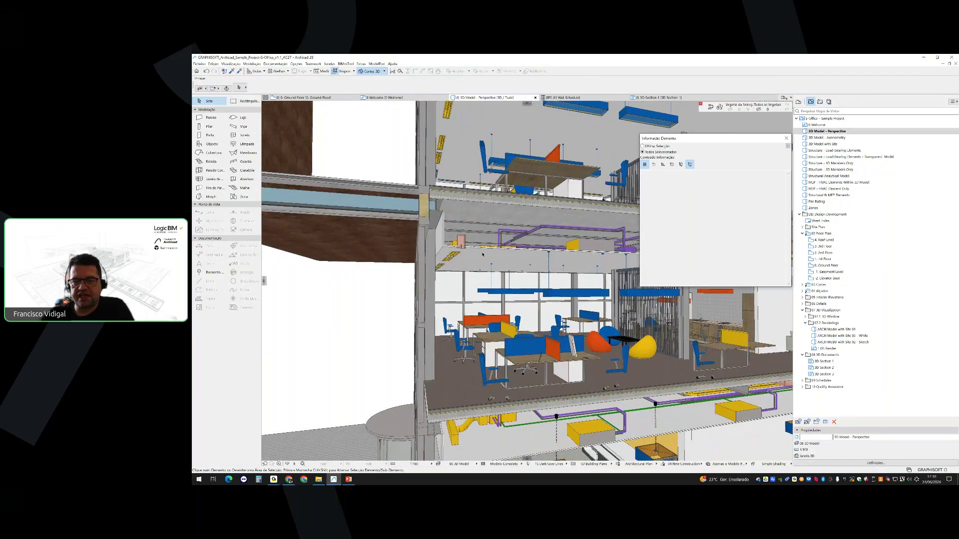
pyautogui.click(481, 255)
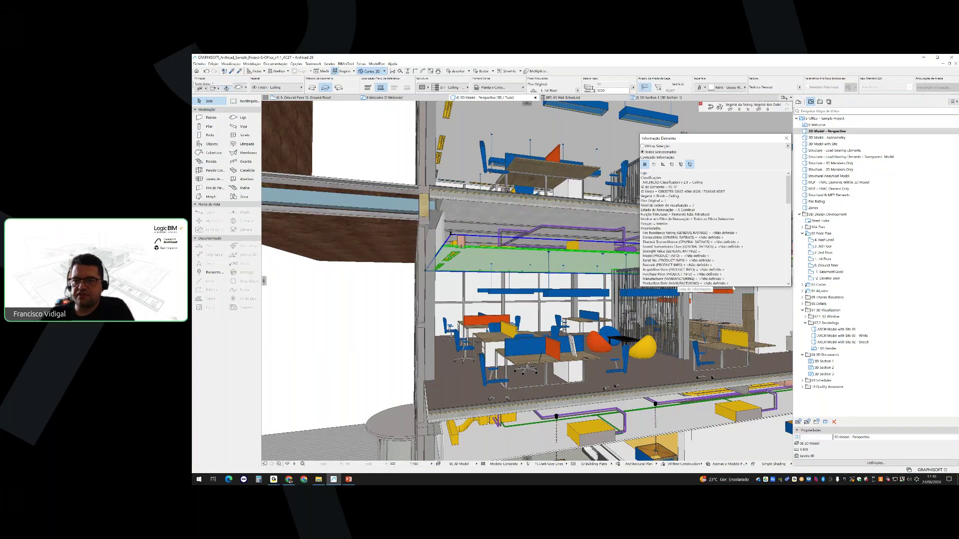
pyautogui.moveTo(733, 288); pyautogui.dragTo(733, 442)
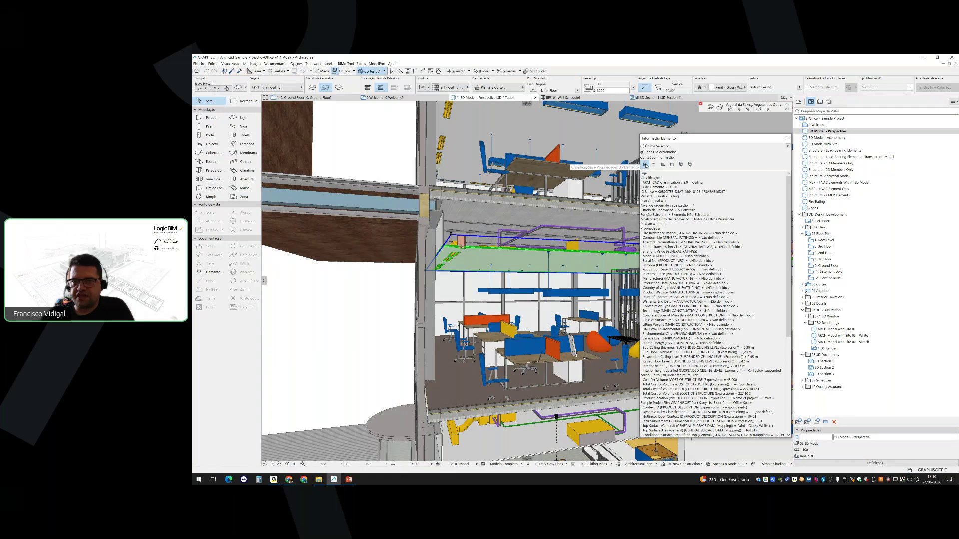
# Hide the ceiling's classifications and properties in Element Information and show its perimeter, plan area, thickness, surfaces and volume
pyautogui.click(645, 165)
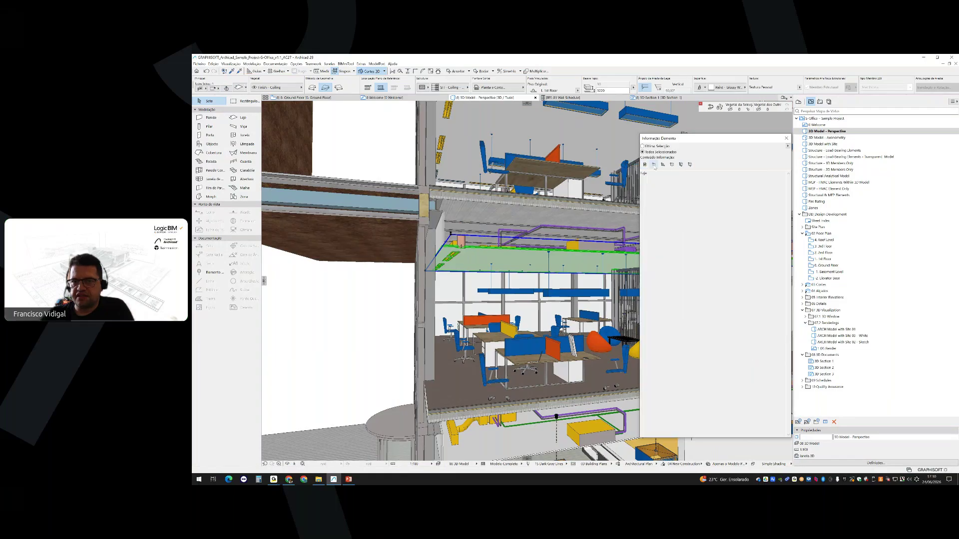
pyautogui.click(653, 166)
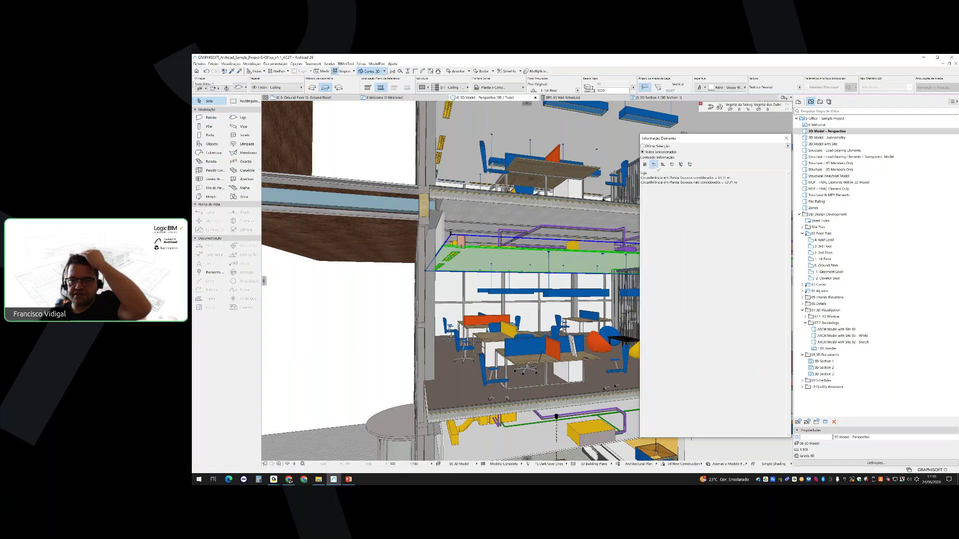
pyautogui.click(663, 166)
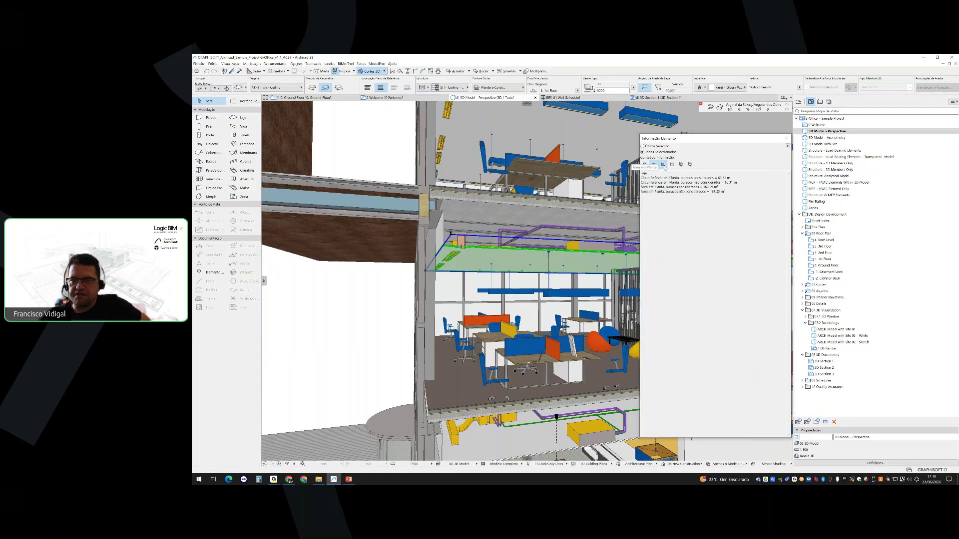
pyautogui.click(672, 165)
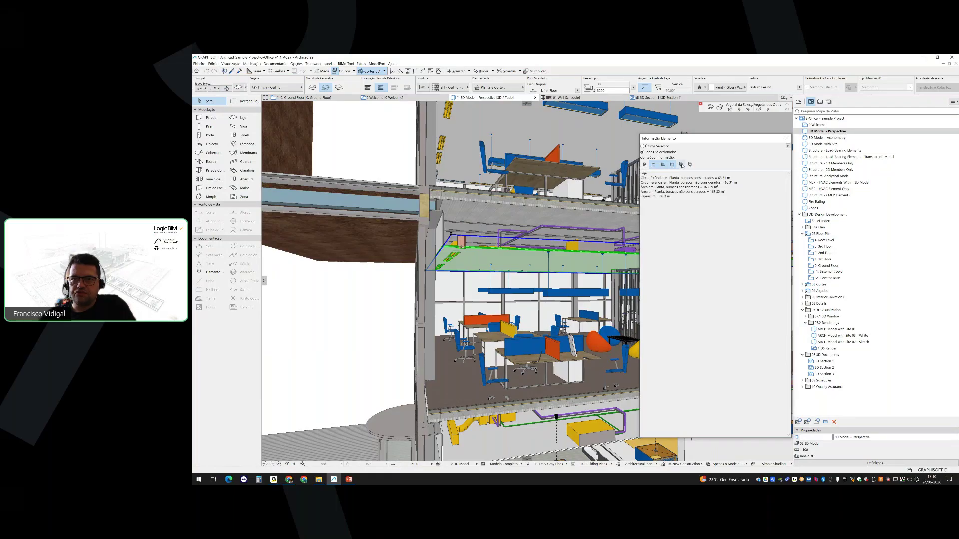
pyautogui.click(682, 165)
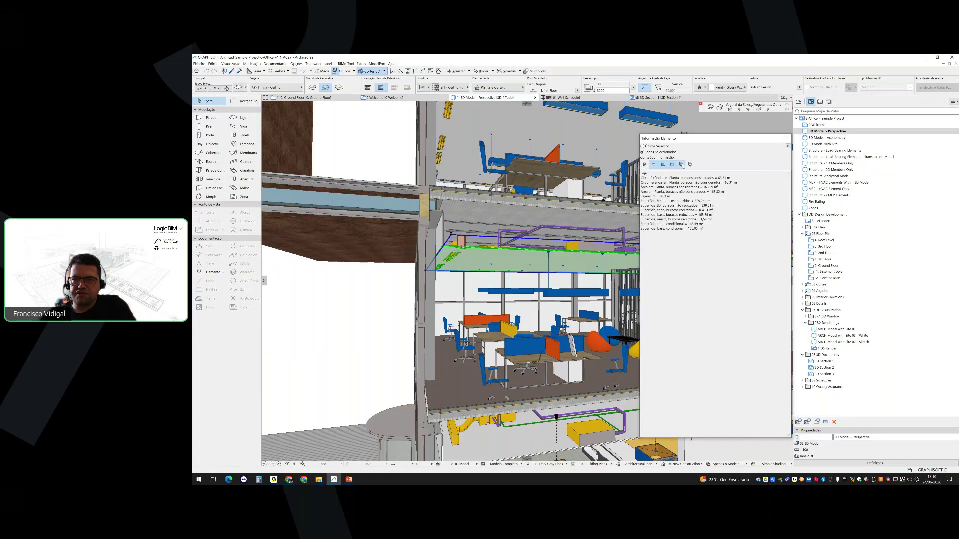
pyautogui.click(690, 165)
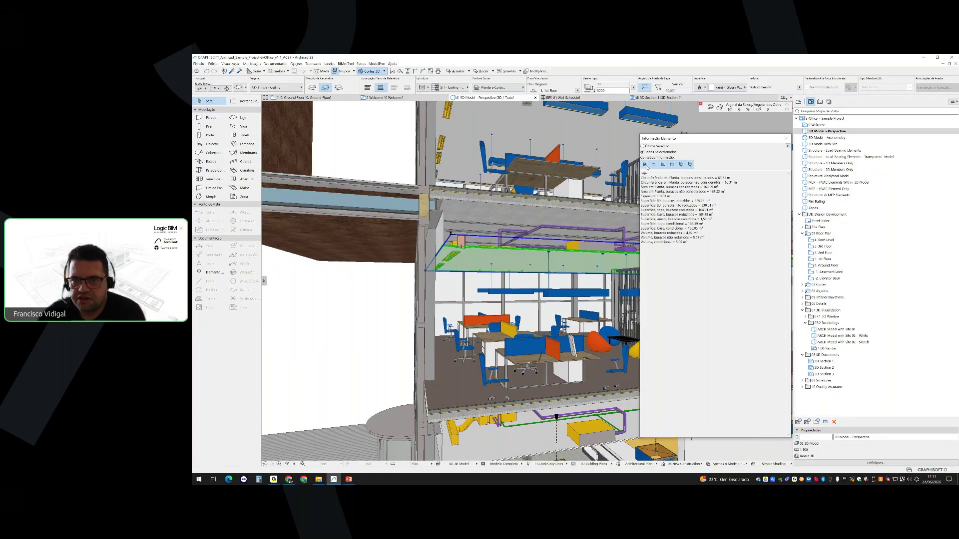
# Show the ceiling's classifications and properties again in Element Information, close the palette and clear the ceiling selection
pyautogui.click(645, 166)
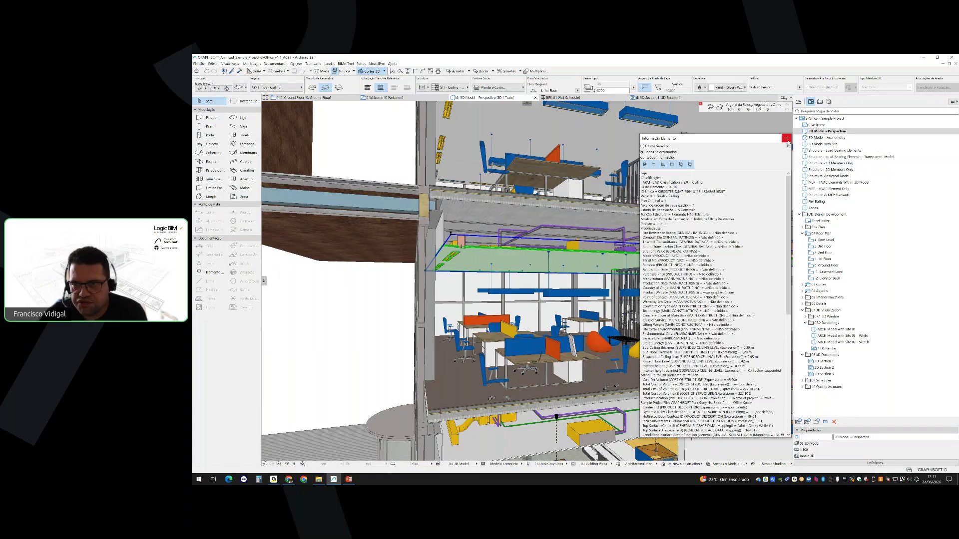
pyautogui.click(787, 139)
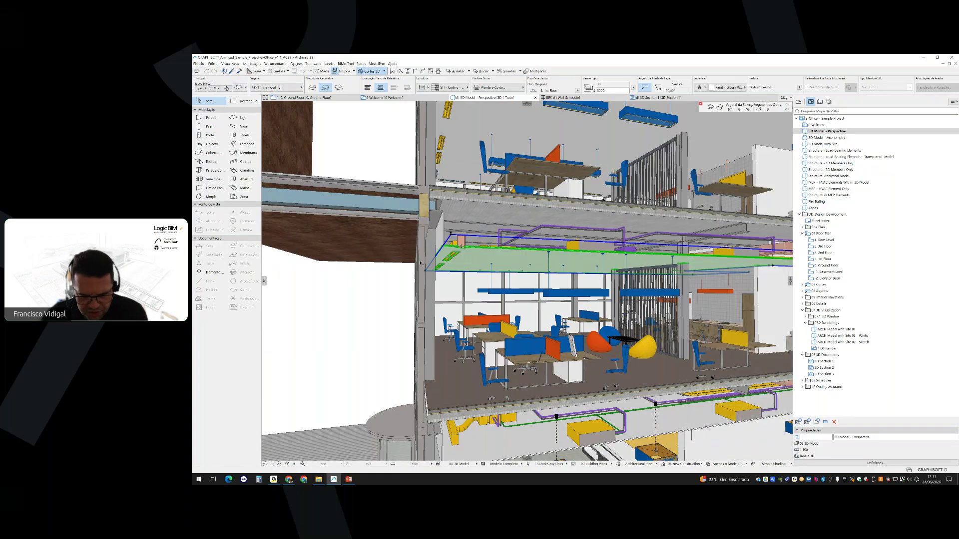
pyautogui.scroll(-1, 420, 263)
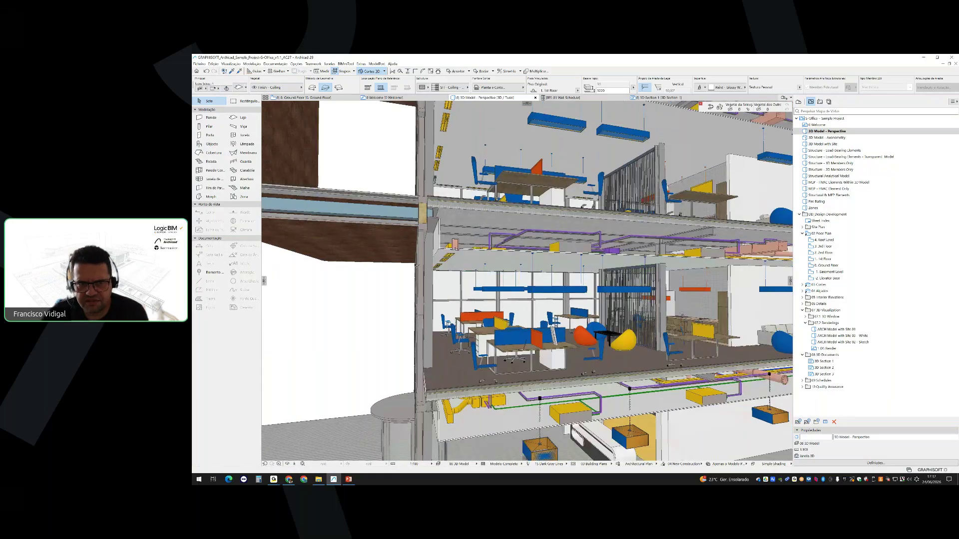
pyautogui.scroll(-3, 416, 266)
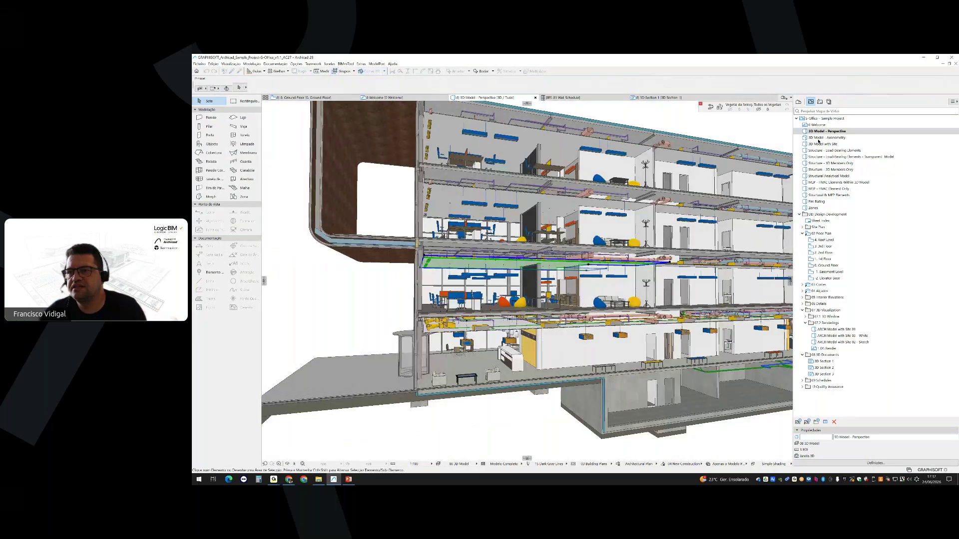
pyautogui.press('Escape')
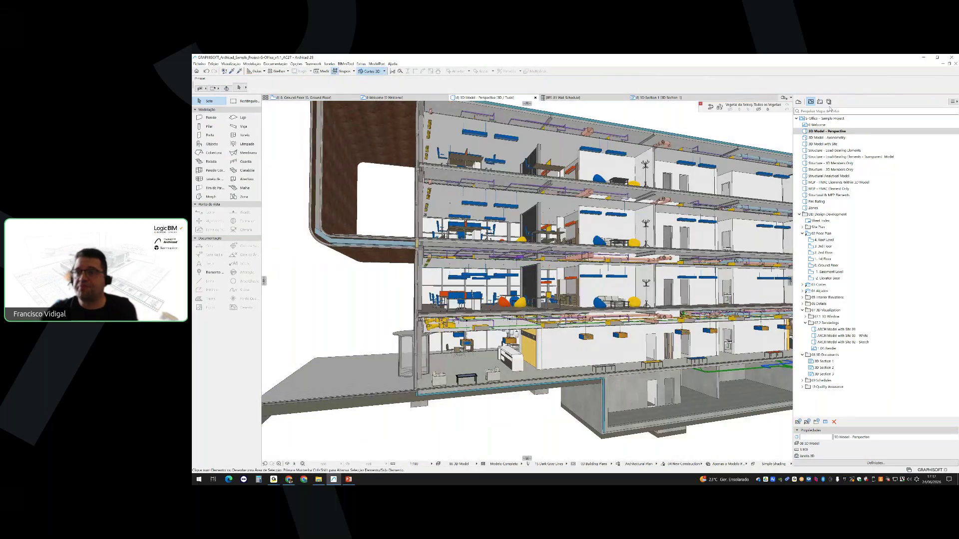
# Show the Project Map and collapse the Elements, Components and Surfaces groups under Schedules
pyautogui.click(798, 102)
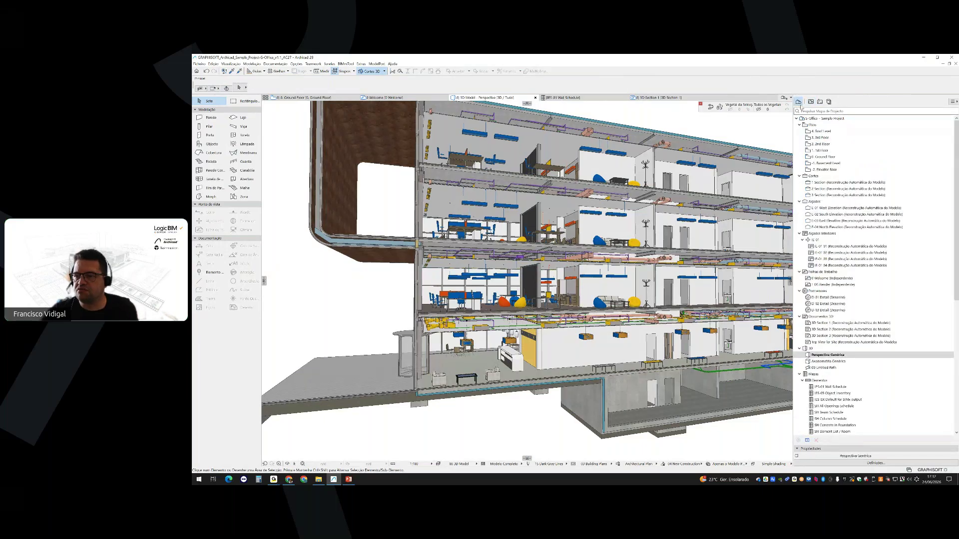
pyautogui.scroll(-3, 831, 317)
pyautogui.scroll(-2, 830, 316)
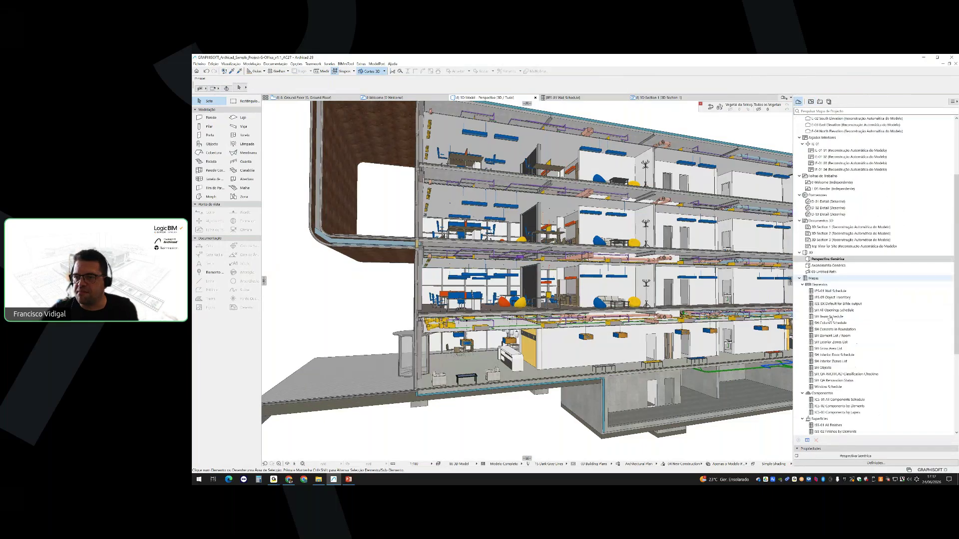
pyautogui.click(802, 284)
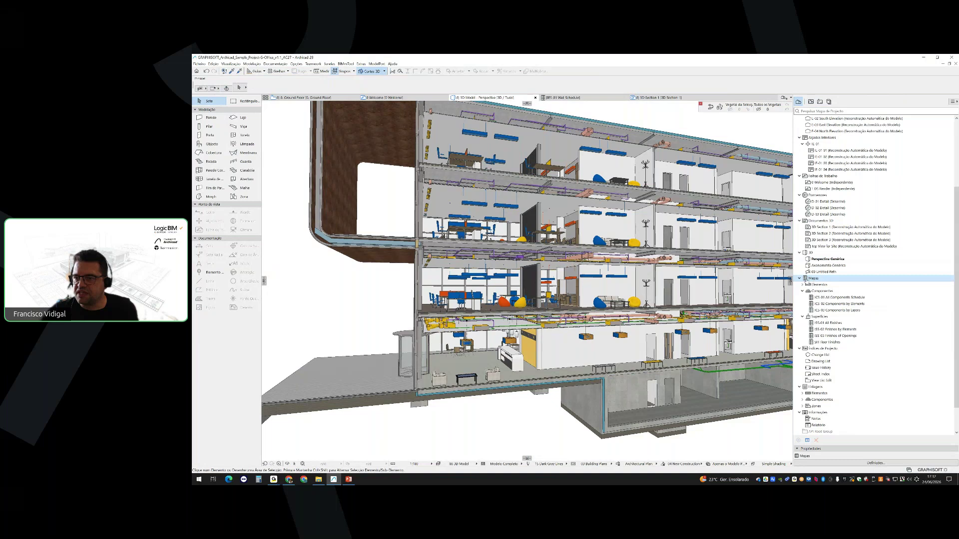
pyautogui.click(803, 291)
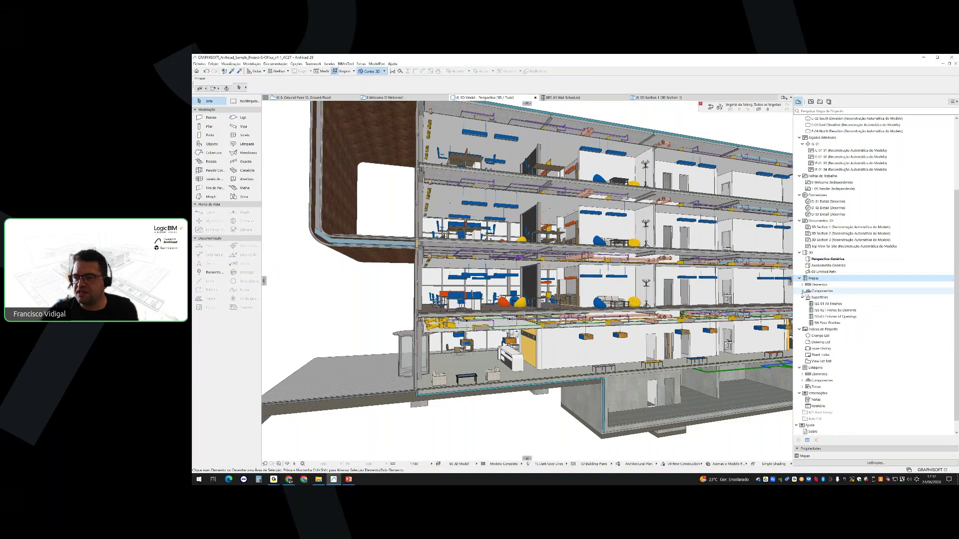
pyautogui.click(803, 297)
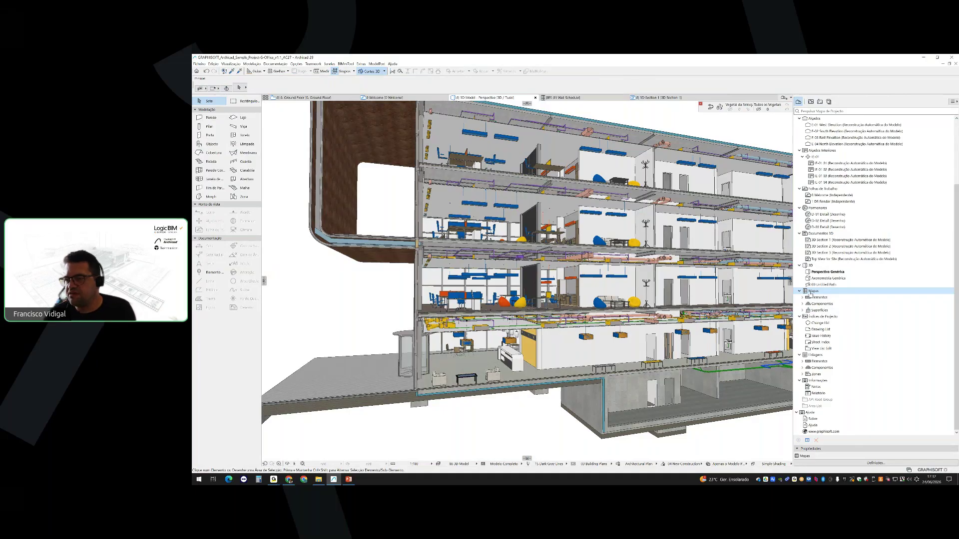
# Frame the Elements, Components and Surfaces schedule groups with red strokes and clear the marks
pyautogui.click(694, 79)
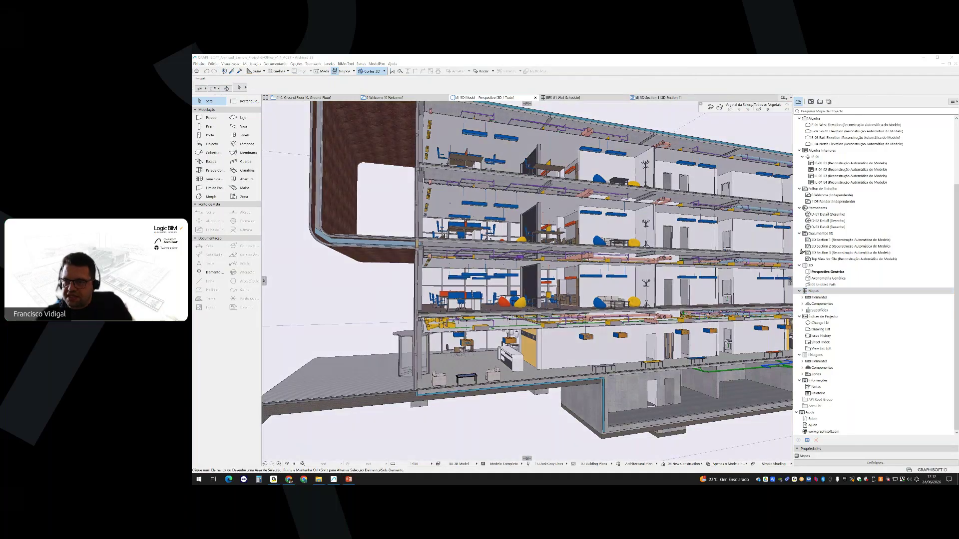
pyautogui.moveTo(796, 286)
pyautogui.mouseDown()
pyautogui.moveTo(797, 304)
pyautogui.moveTo(825, 318)
pyautogui.moveTo(844, 296)
pyautogui.moveTo(797, 288)
pyautogui.mouseUp()
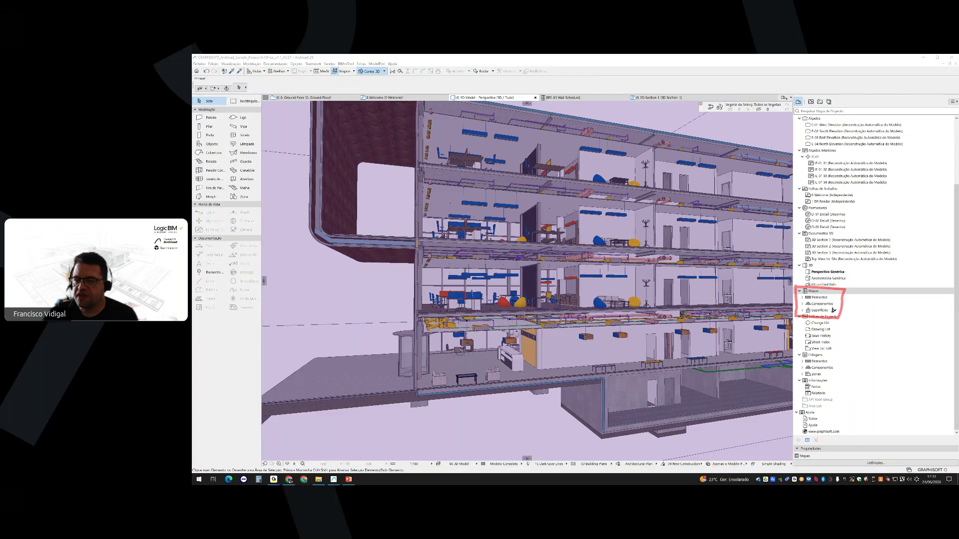
pyautogui.moveTo(832, 305); pyautogui.dragTo(835, 304)
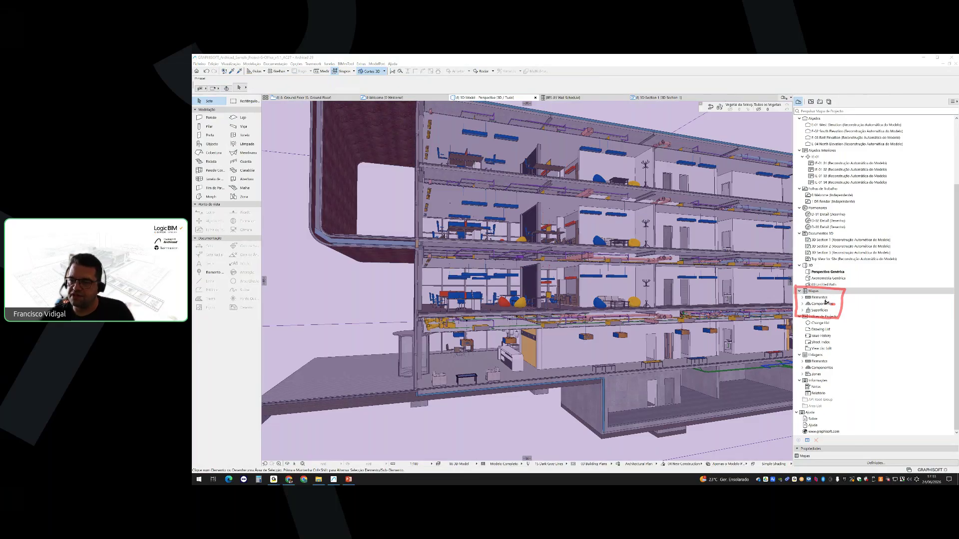
pyautogui.moveTo(826, 303); pyautogui.dragTo(836, 311)
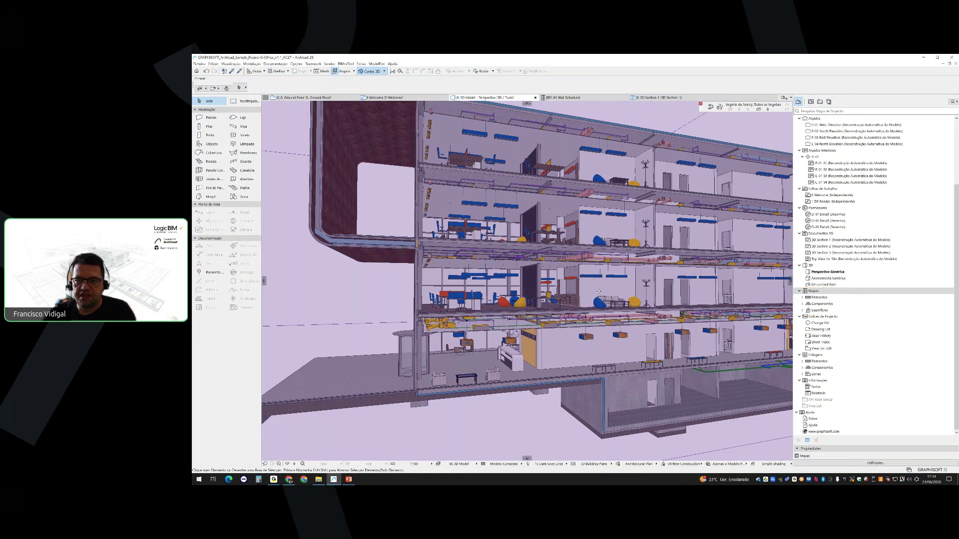
pyautogui.press('Escape')
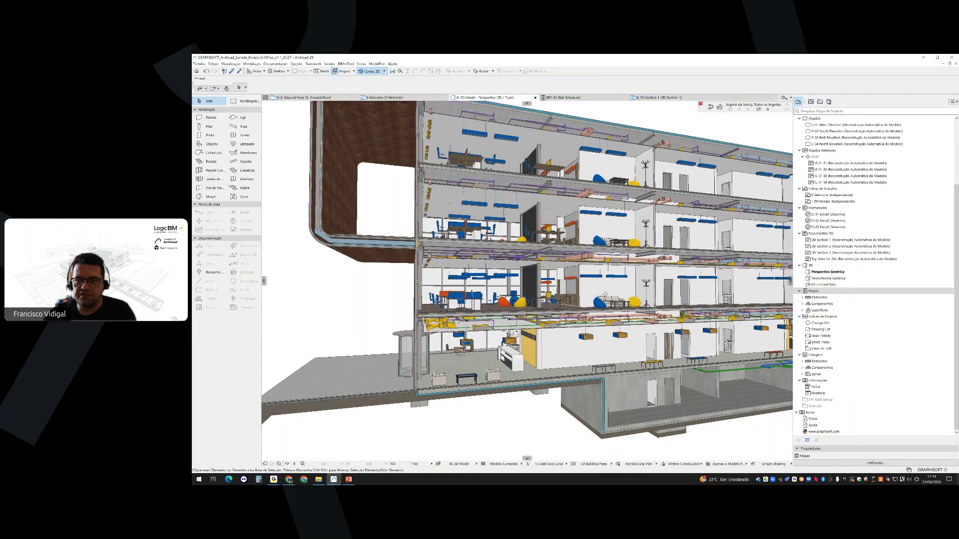
# Select the first-floor partition wall, review its classification in the wall selection settings, close them and clear the selection
pyautogui.click(645, 287)
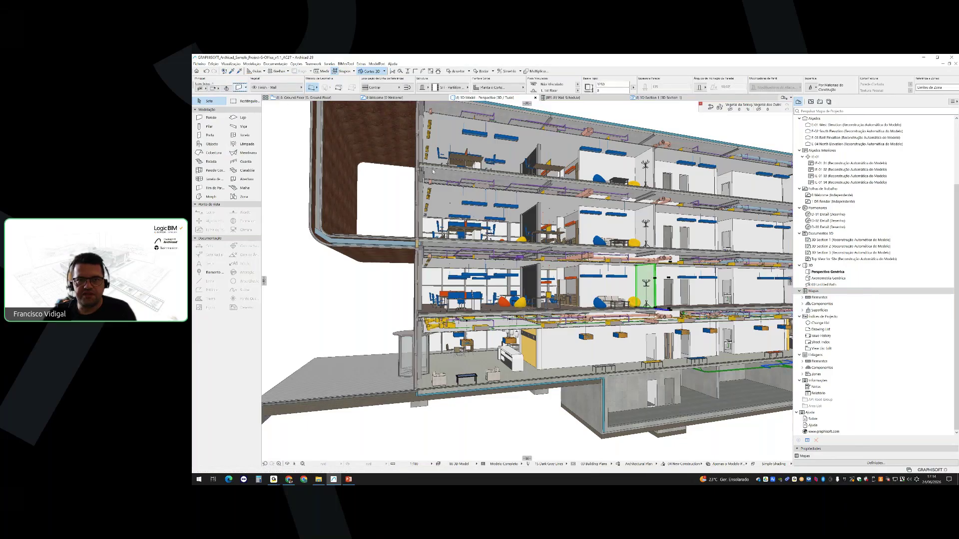
pyautogui.hotkey('ctrl', 't')
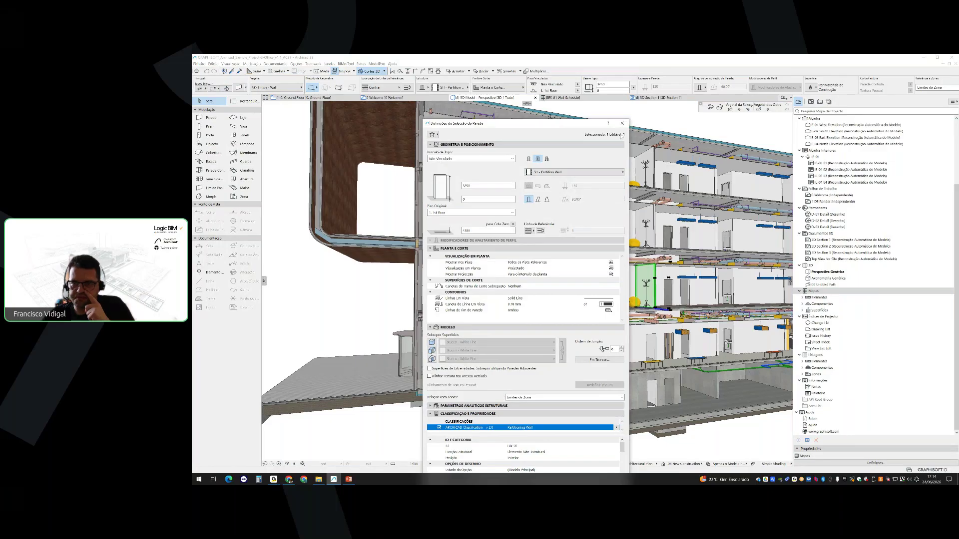
pyautogui.click(621, 124)
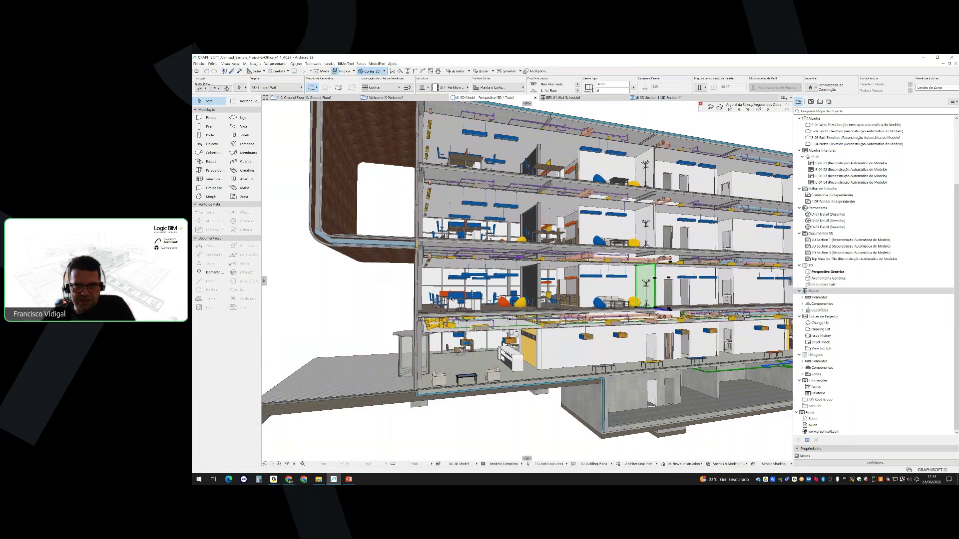
pyautogui.moveTo(452, 299)
pyautogui.keyDown('shift'); pyautogui.mouseDown(button='middle')
pyautogui.moveTo(499, 302)
pyautogui.moveTo(445, 299)
pyautogui.mouseUp(button='middle'); pyautogui.keyUp('shift')
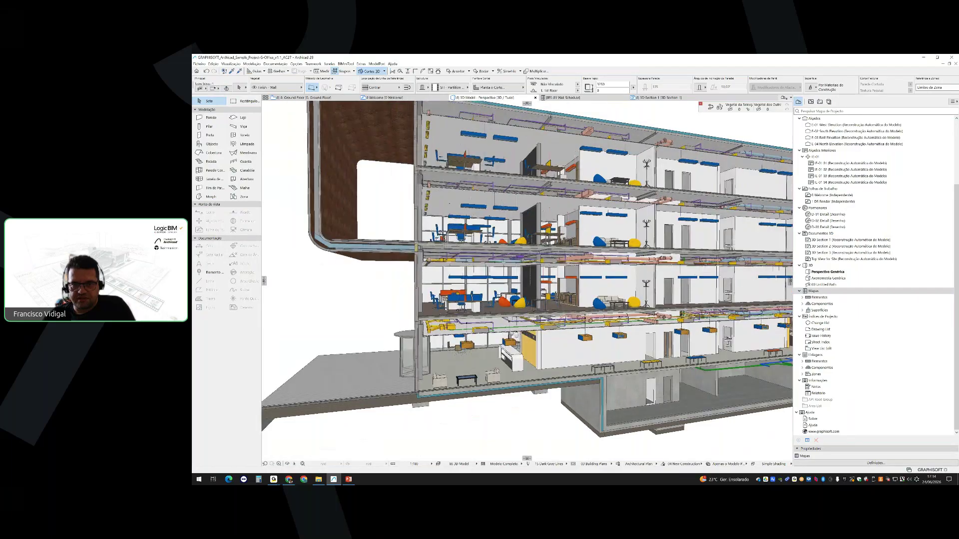
pyautogui.press('Escape')
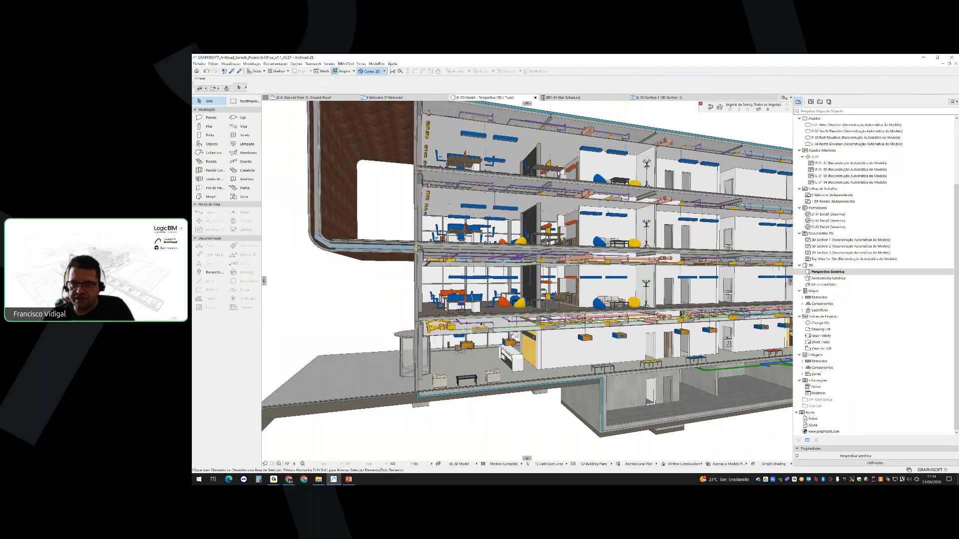
pyautogui.click(371, 310)
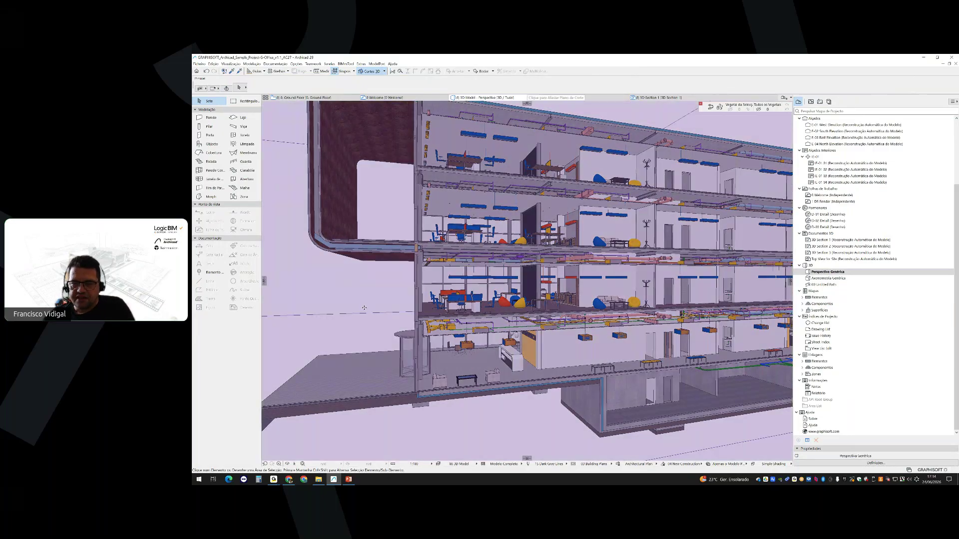
pyautogui.press('Escape')
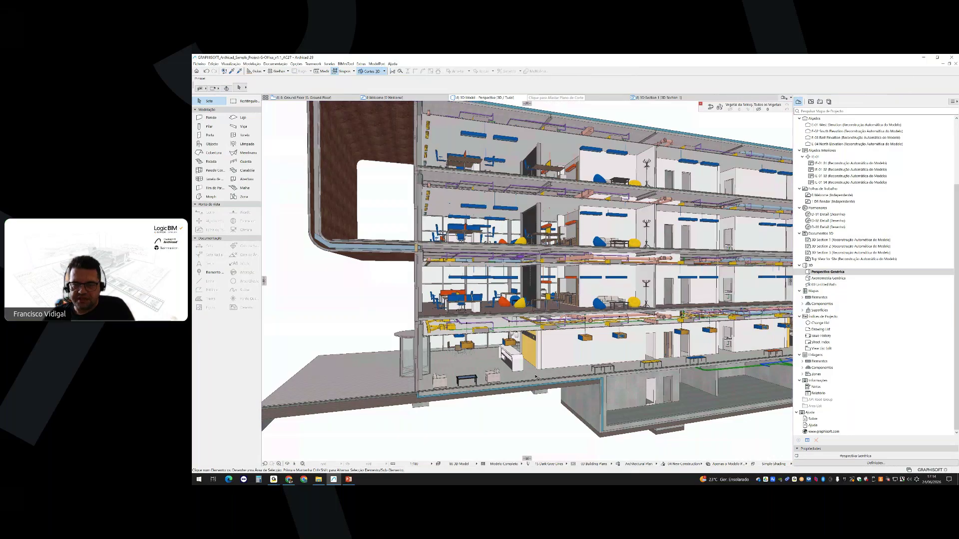
# Open the saved Zones view from the View Map and turn the model to show its opposite end
pyautogui.scroll(-3, 477, 356)
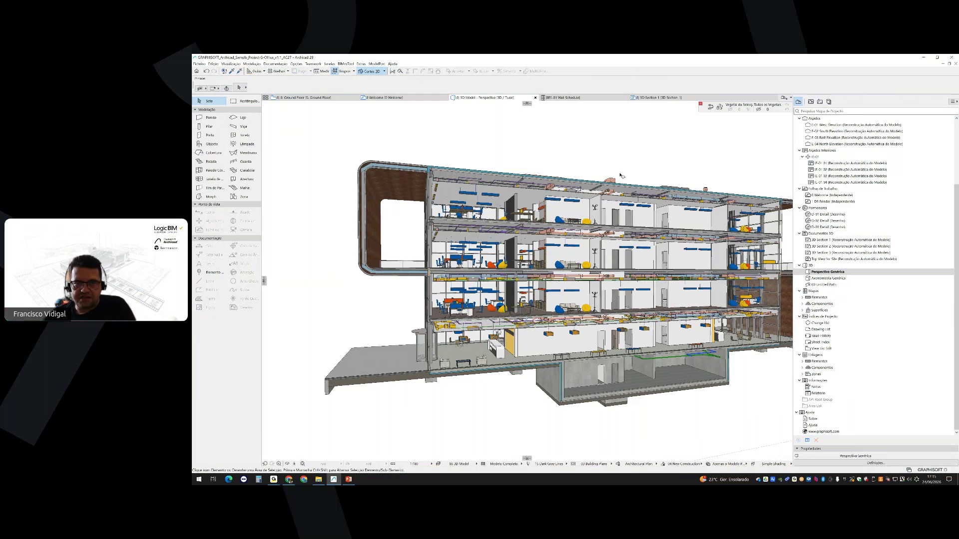
pyautogui.scroll(5, 835, 202)
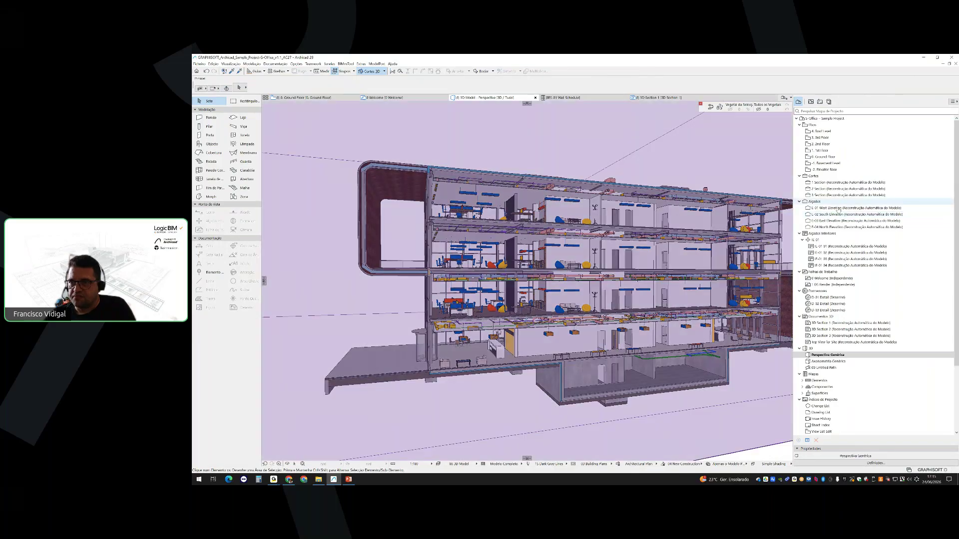
pyautogui.click(810, 102)
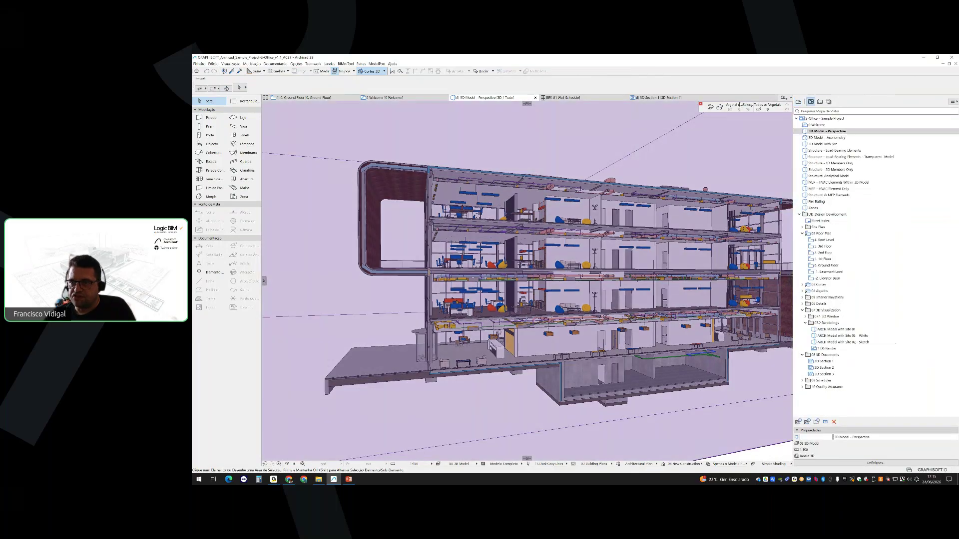
pyautogui.click(813, 208)
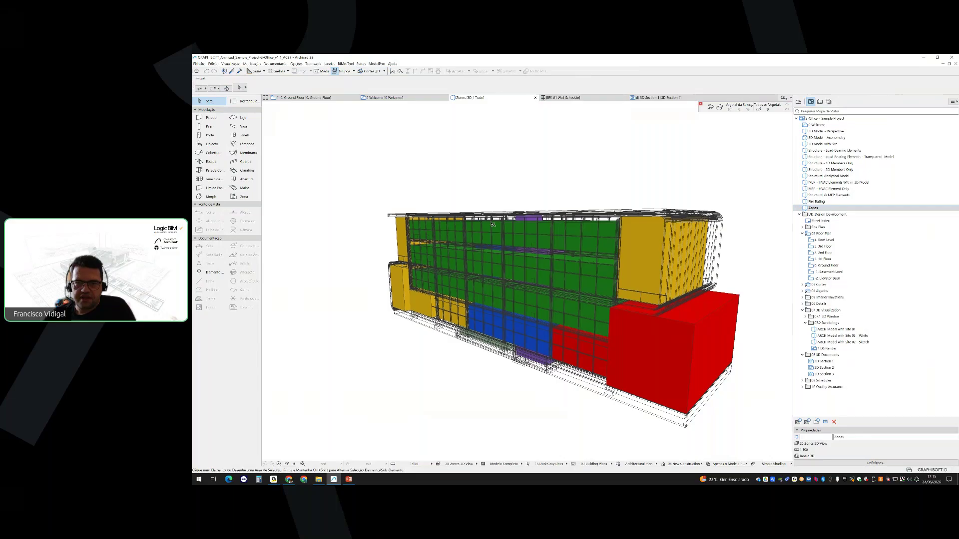
pyautogui.keyDown('shift'); pyautogui.moveTo(452, 223); pyautogui.dragTo(500, 232, button='middle'); pyautogui.keyUp('shift')
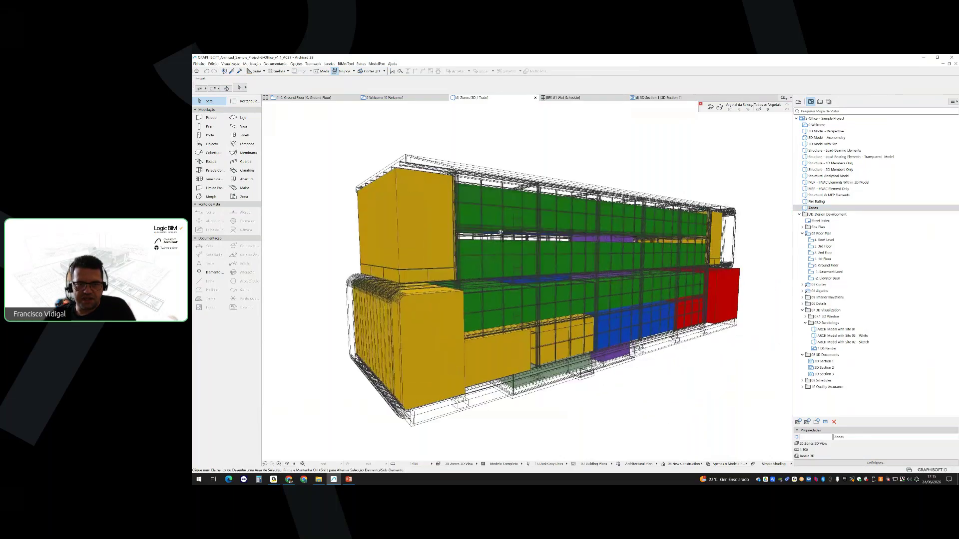
# Inspect the ground-floor Veranda, second-floor office and ground-floor Art Gallery zones by selecting each in turn, and clear the selection
pyautogui.click(452, 301)
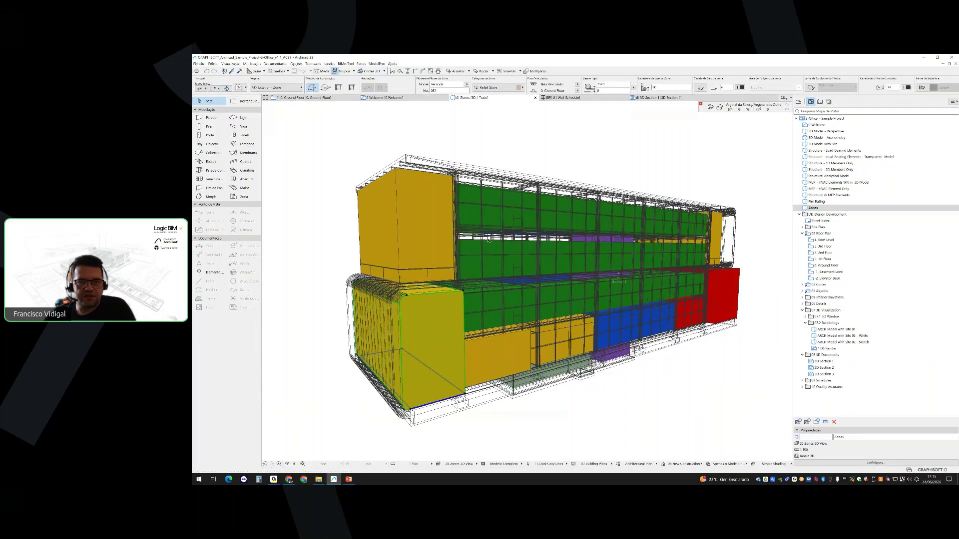
pyautogui.click(475, 255)
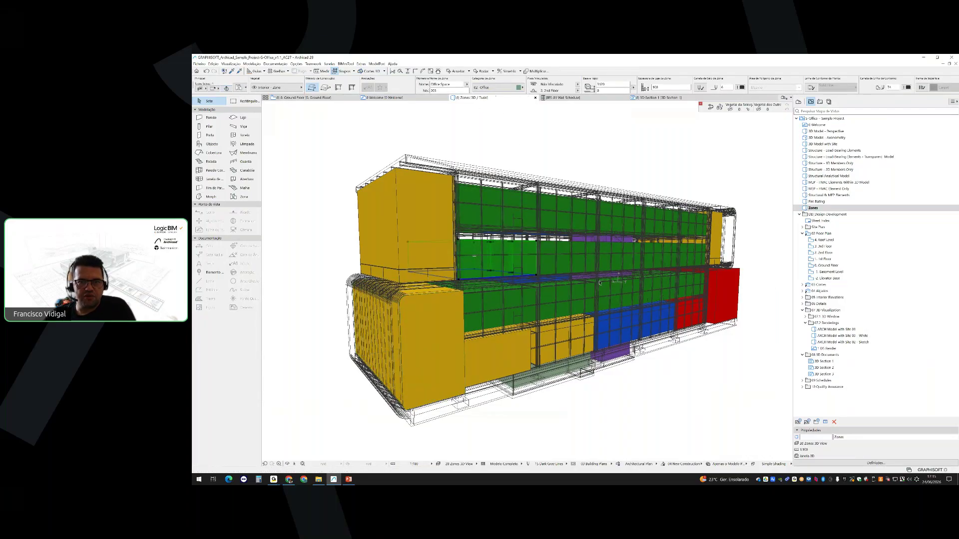
pyautogui.click(606, 332)
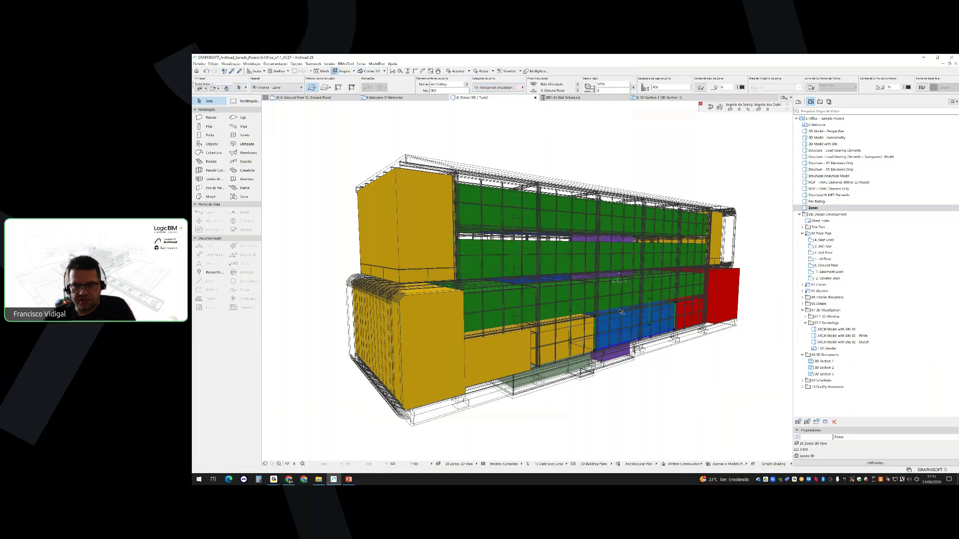
pyautogui.keyDown('shift'); pyautogui.moveTo(621, 313); pyautogui.dragTo(603, 324, button='middle'); pyautogui.keyUp('shift')
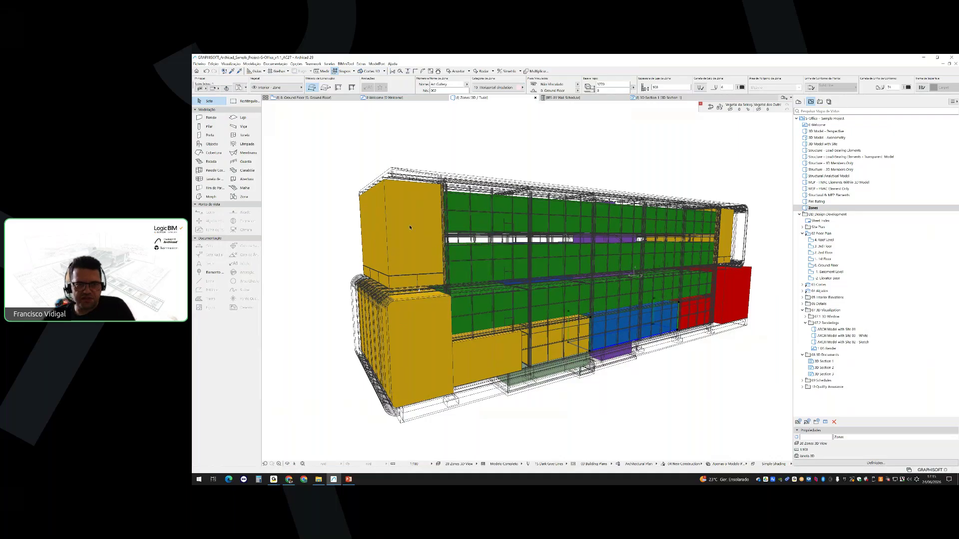
pyautogui.click(319, 188)
# Open the ground-floor Veranda zone's settings and examine its classification and properties down to the IFC properties
pyautogui.click(433, 312)
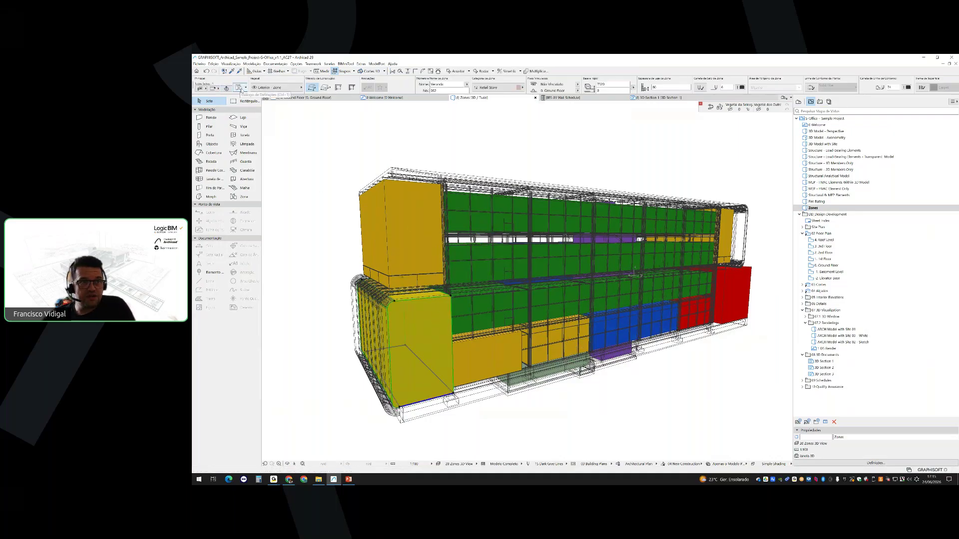
pyautogui.click(240, 90)
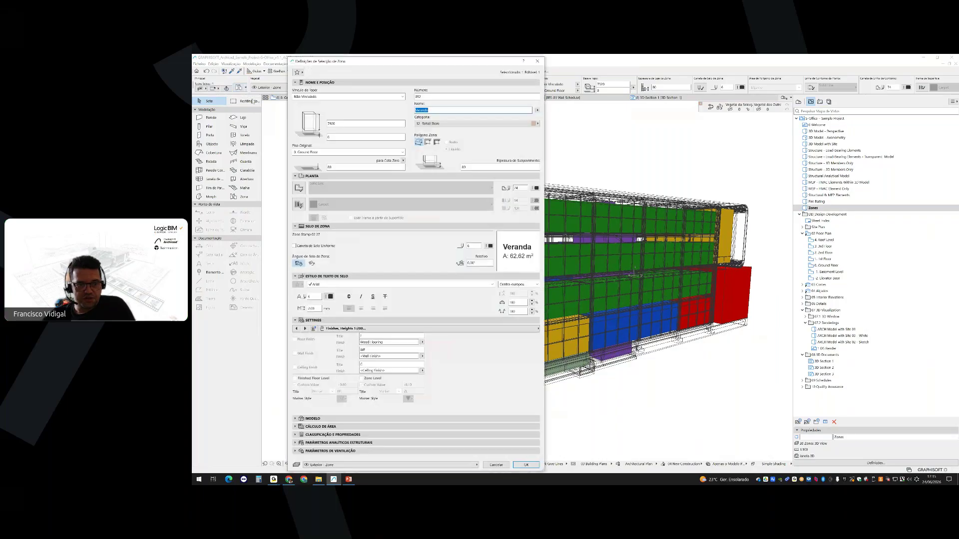
pyautogui.click(318, 435)
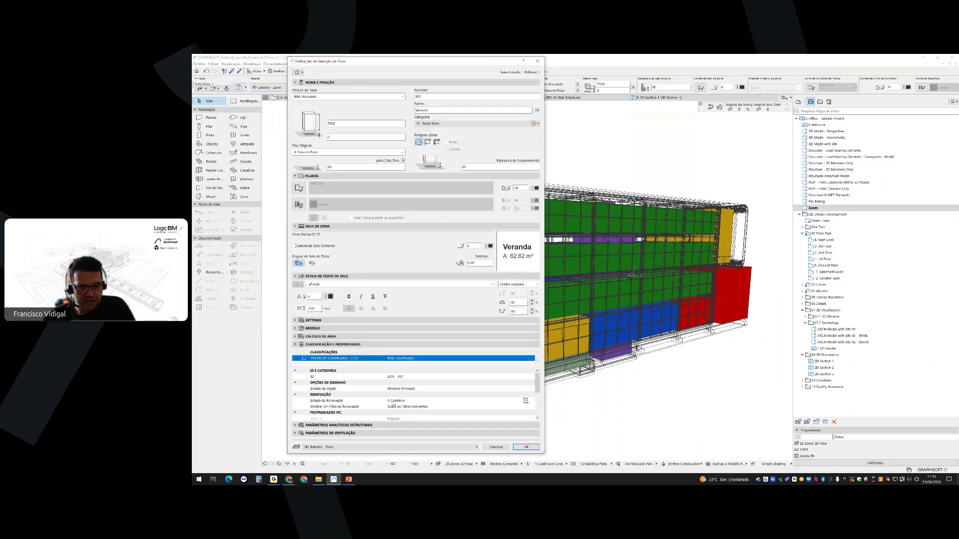
pyautogui.scroll(-1, 350, 400)
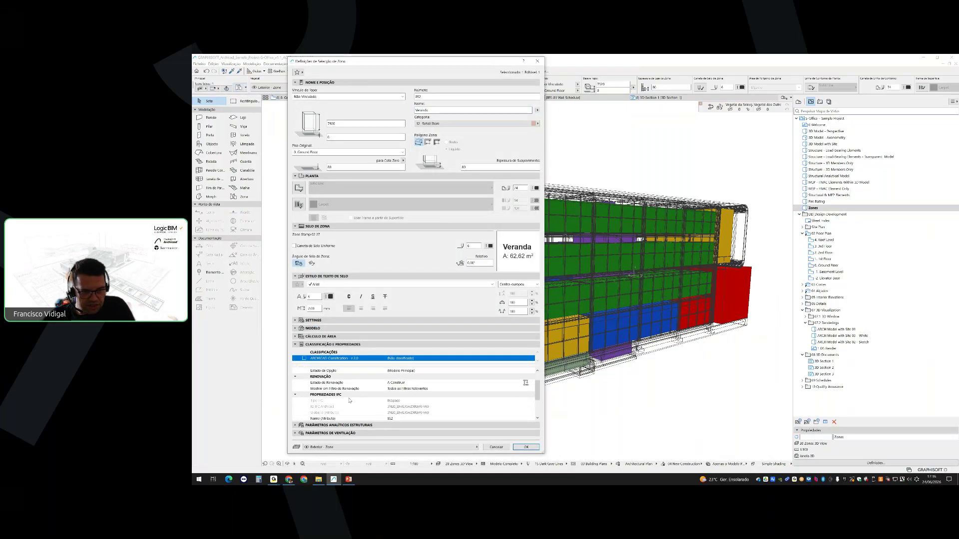
# Enable the ARCHICAD Classification for the Veranda zone and classify it as External Space
pyautogui.scroll(1, 350, 400)
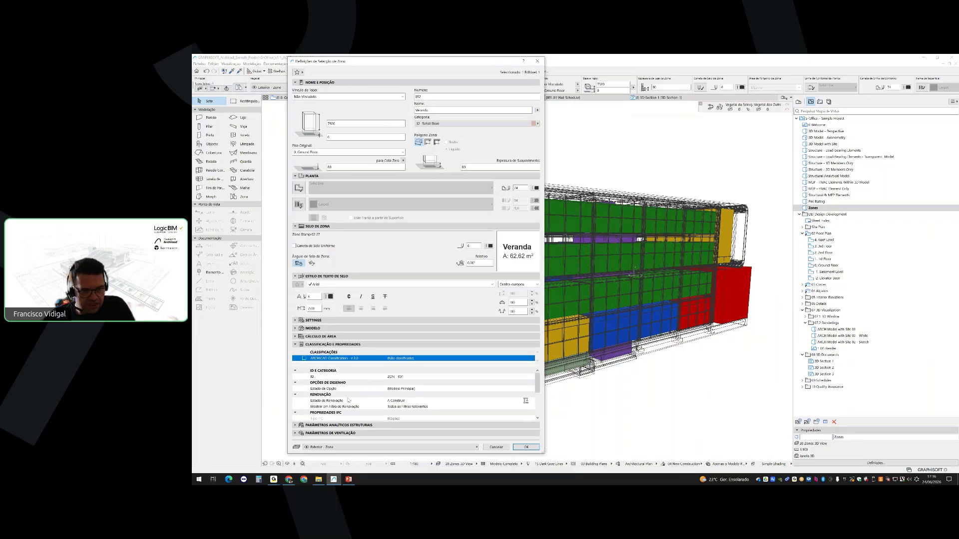
pyautogui.moveTo(329, 366); pyautogui.dragTo(330, 367)
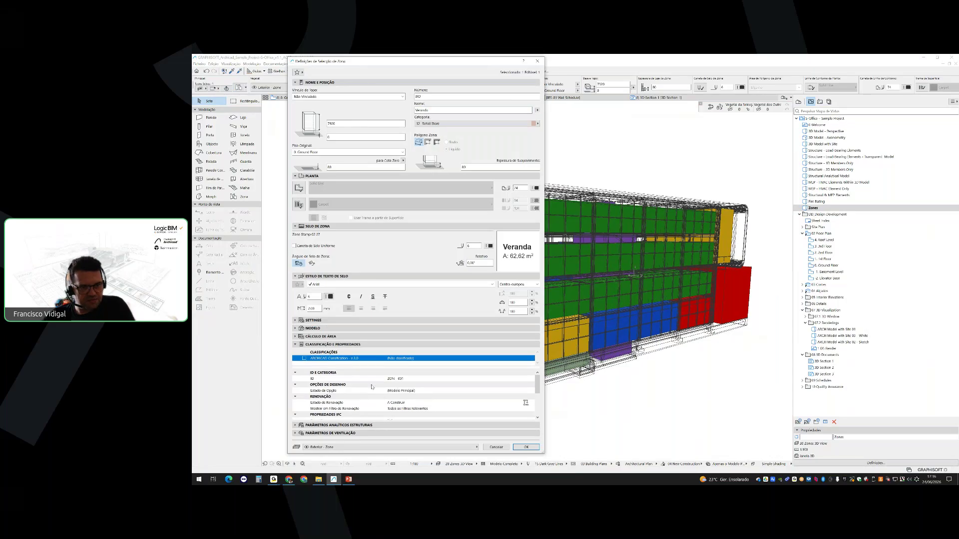
pyautogui.scroll(-1, 372, 390)
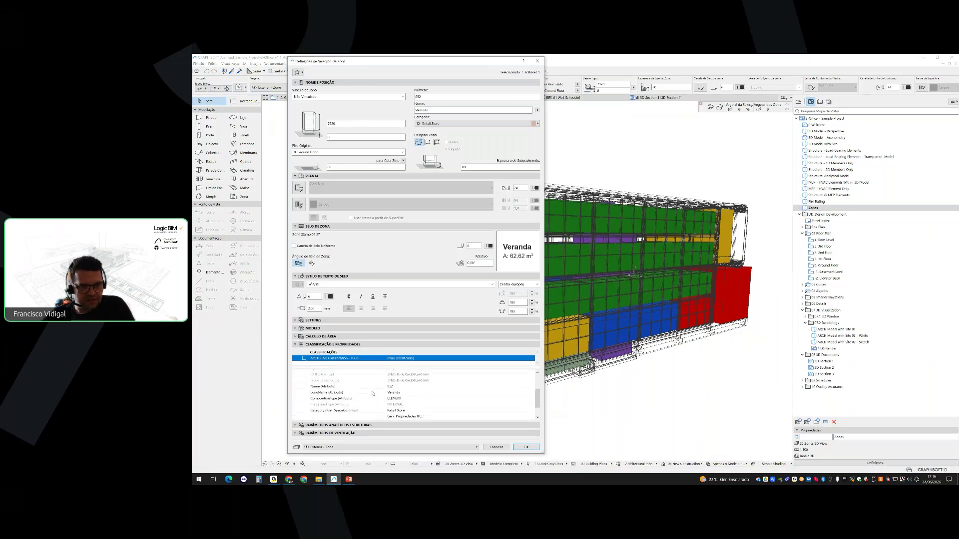
pyautogui.scroll(1, 376, 384)
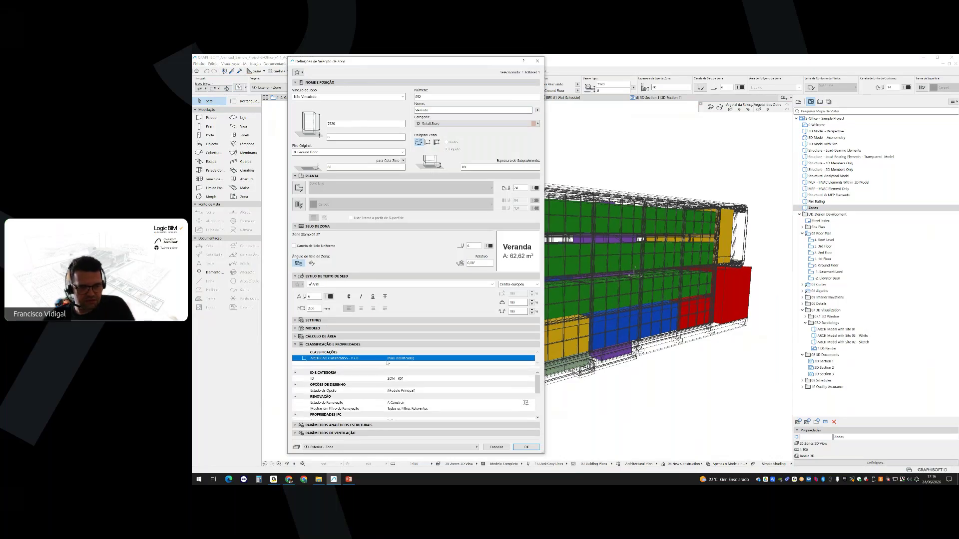
pyautogui.click(304, 358)
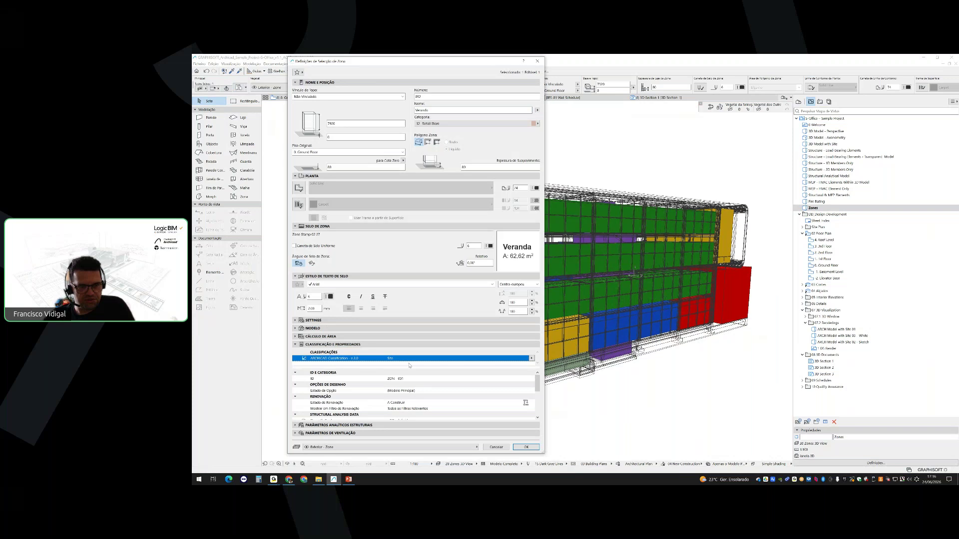
pyautogui.click(531, 359)
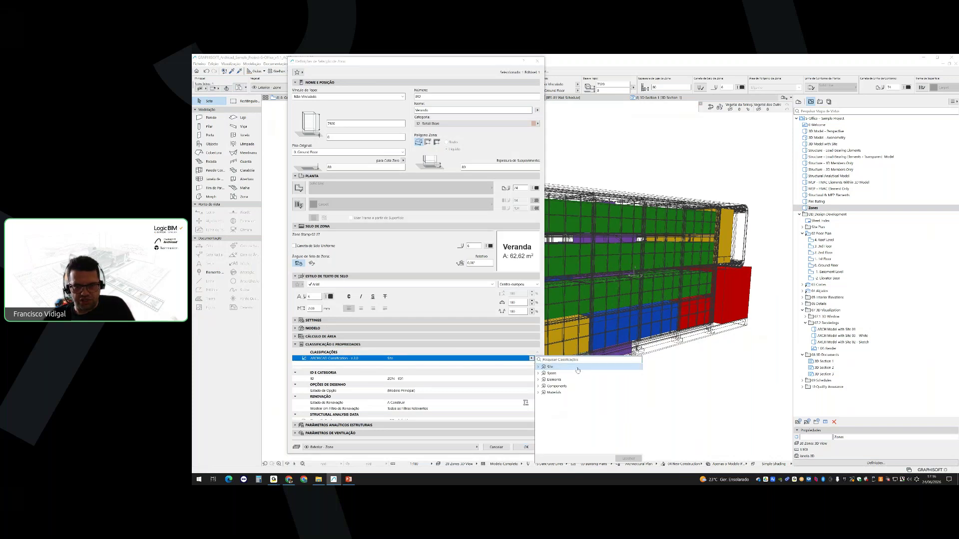
pyautogui.click(539, 380)
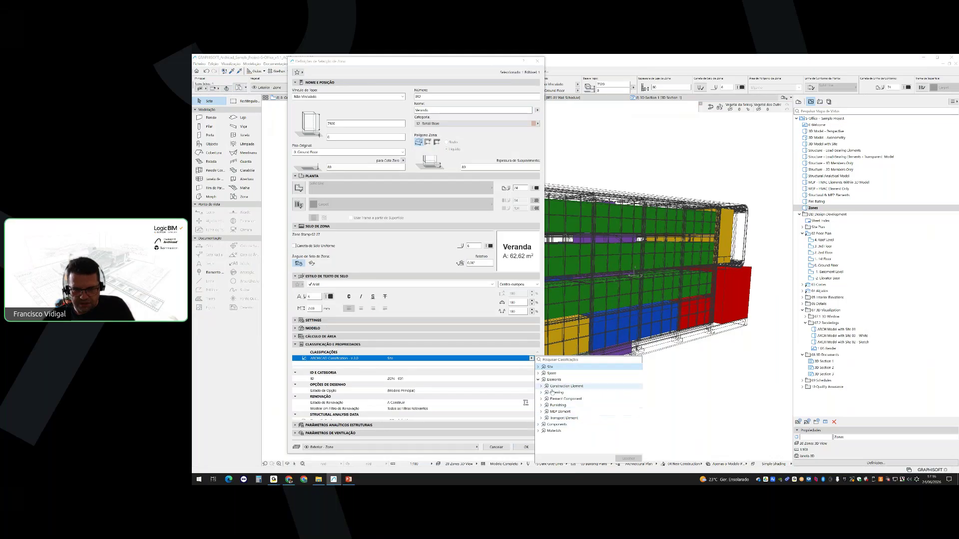
pyautogui.click(539, 373)
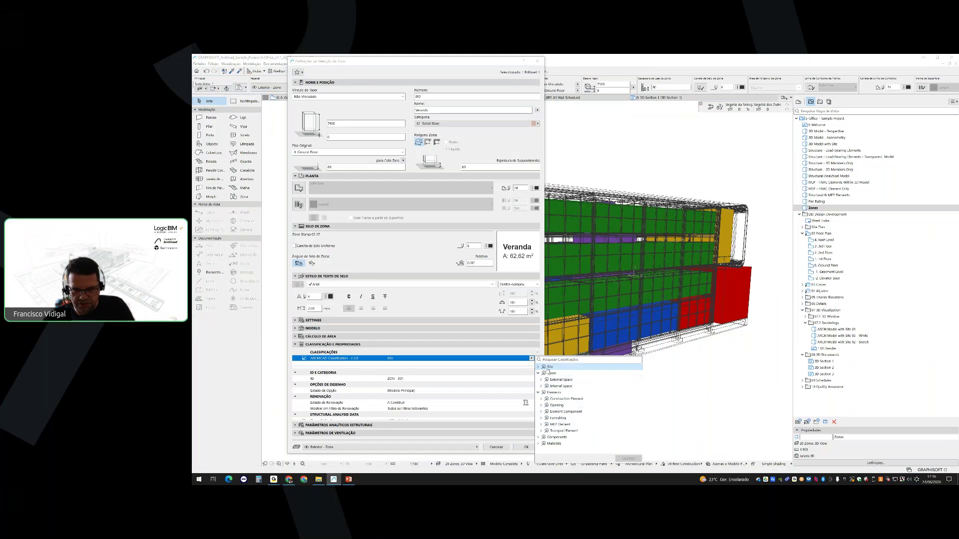
pyautogui.click(555, 381)
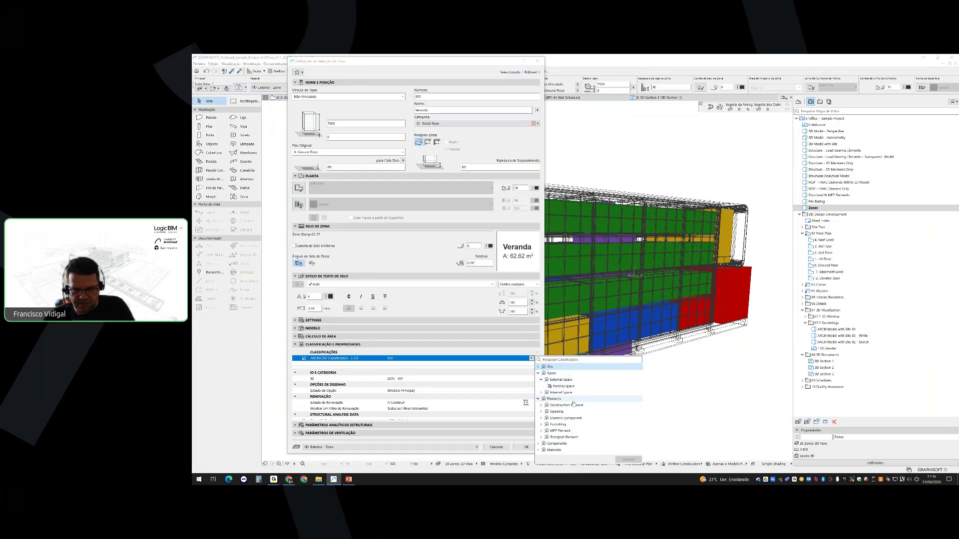
pyautogui.click(562, 381)
pyautogui.click(628, 460)
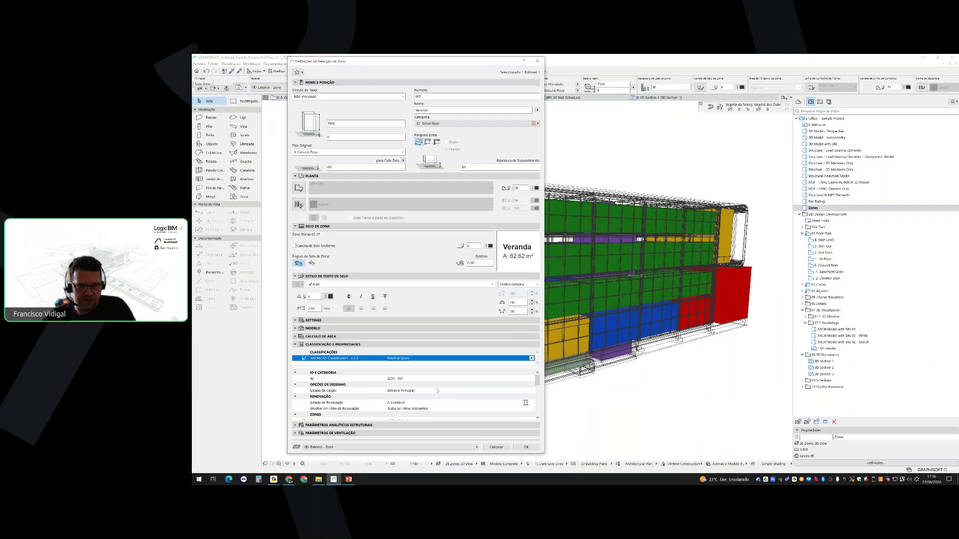
# Review the Veranda zone's properties, including the Zones group, and apply the zone settings
pyautogui.scroll(-2, 419, 391)
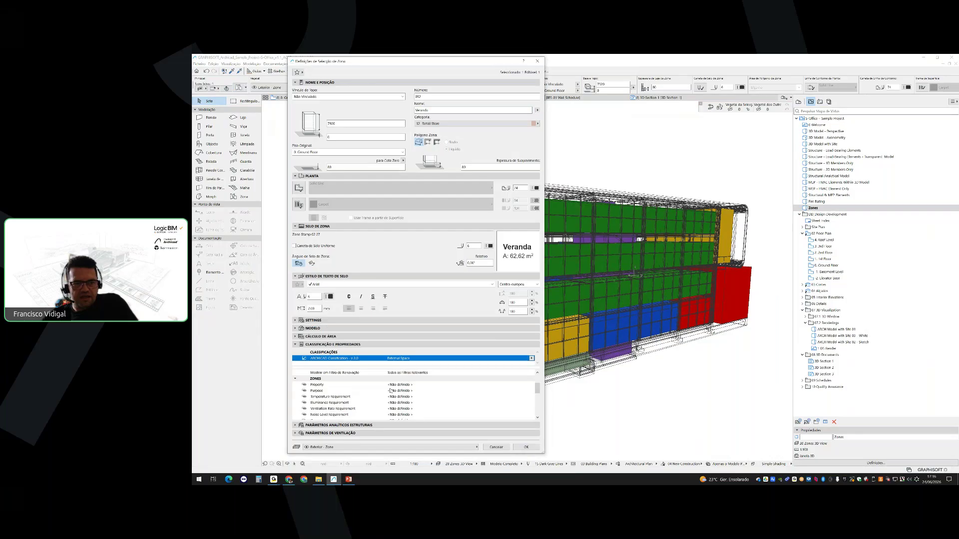
pyautogui.scroll(2, 384, 391)
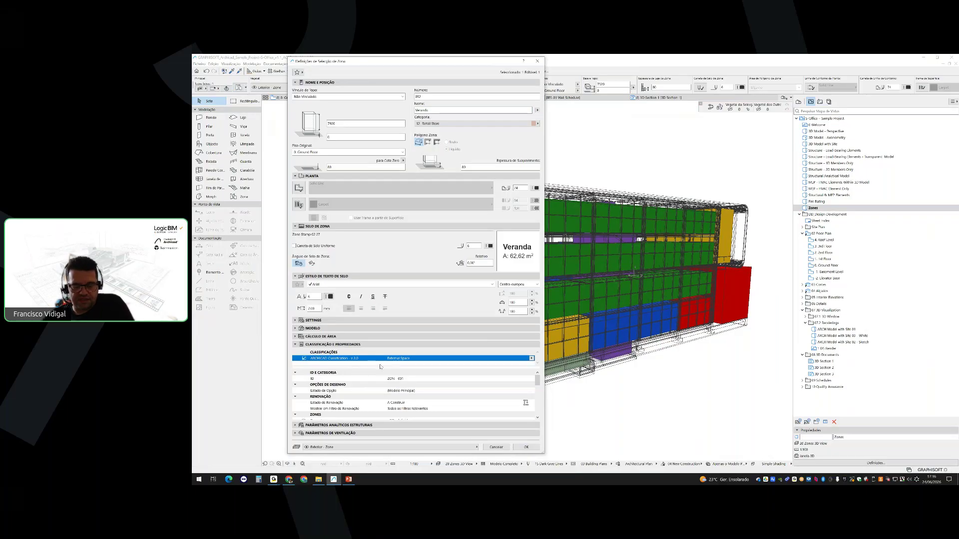
pyautogui.click(527, 448)
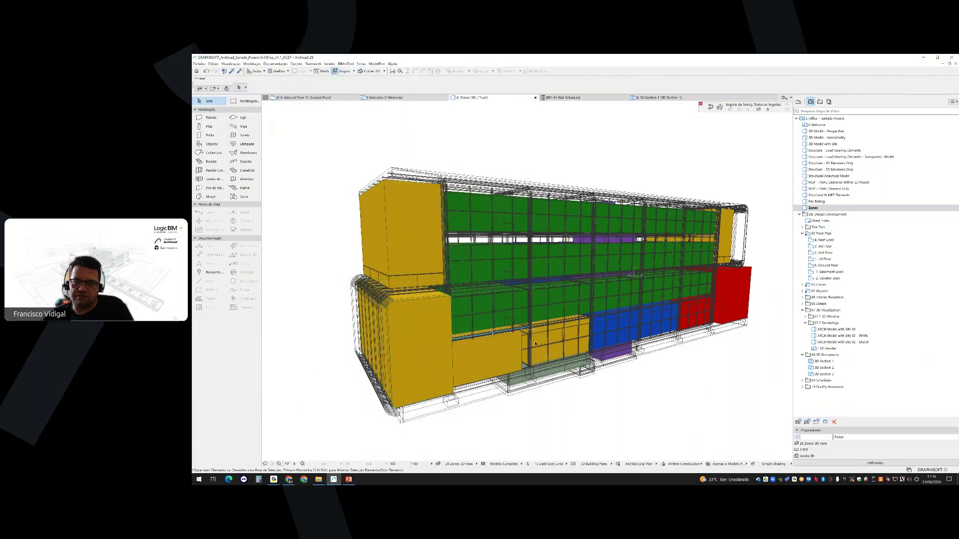
# Inspect the ground-floor Main Entrance and second-floor Veranda zones by selecting them together, clear the selection, and select the third-floor office zone
pyautogui.keyDown('shift'); pyautogui.moveTo(532, 333); pyautogui.dragTo(554, 330, button='middle'); pyautogui.keyUp('shift')
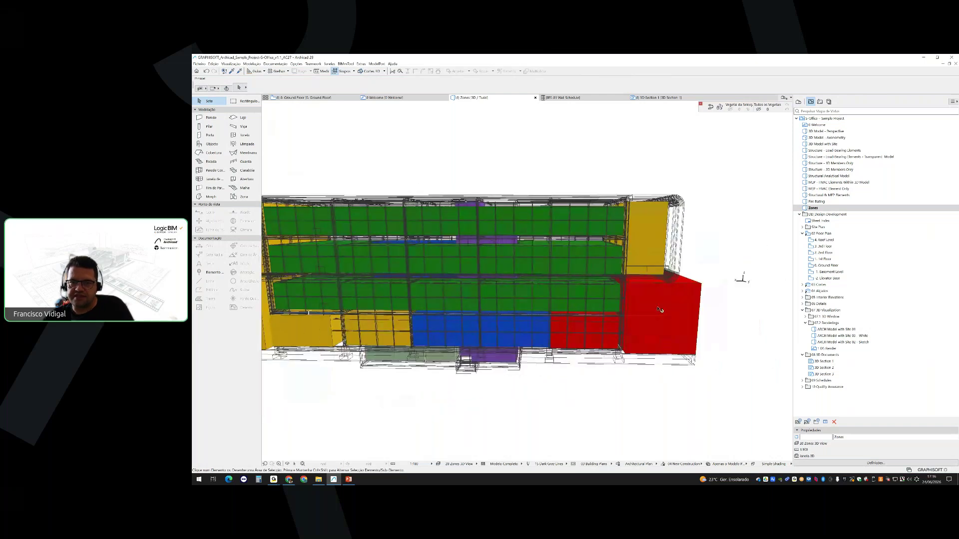
pyautogui.click(662, 310)
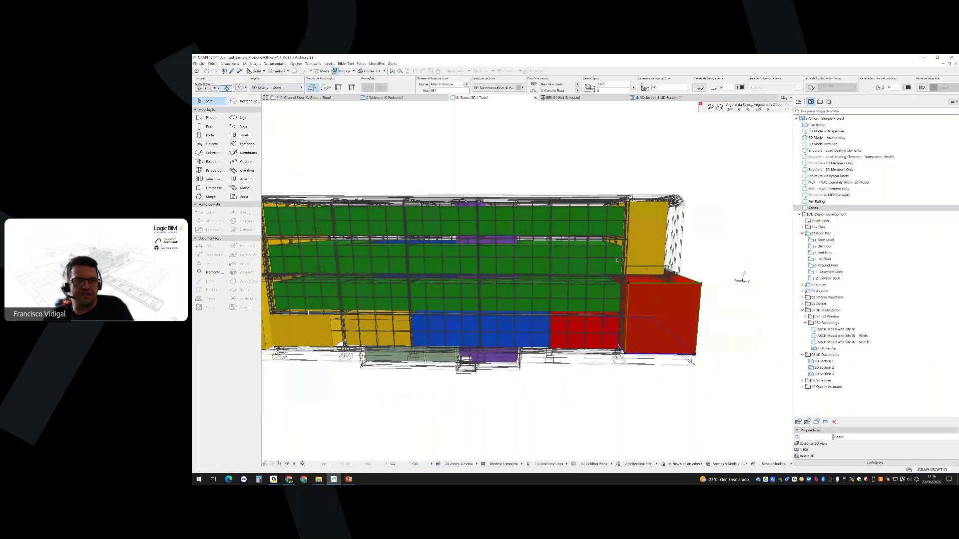
pyautogui.keyDown('shift'); pyautogui.click(651, 249); pyautogui.keyUp('shift')
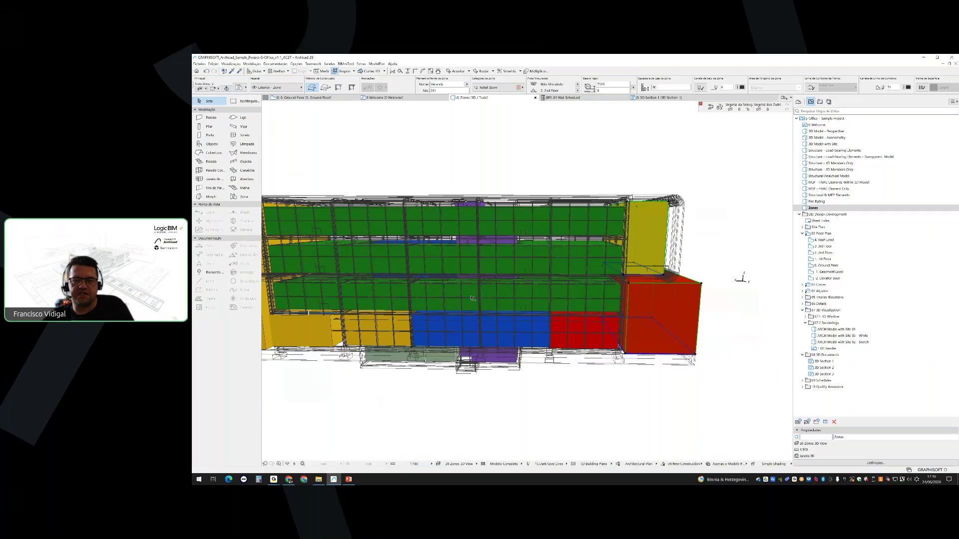
pyautogui.keyDown('shift'); pyautogui.moveTo(401, 299); pyautogui.dragTo(499, 301, button='middle'); pyautogui.keyUp('shift')
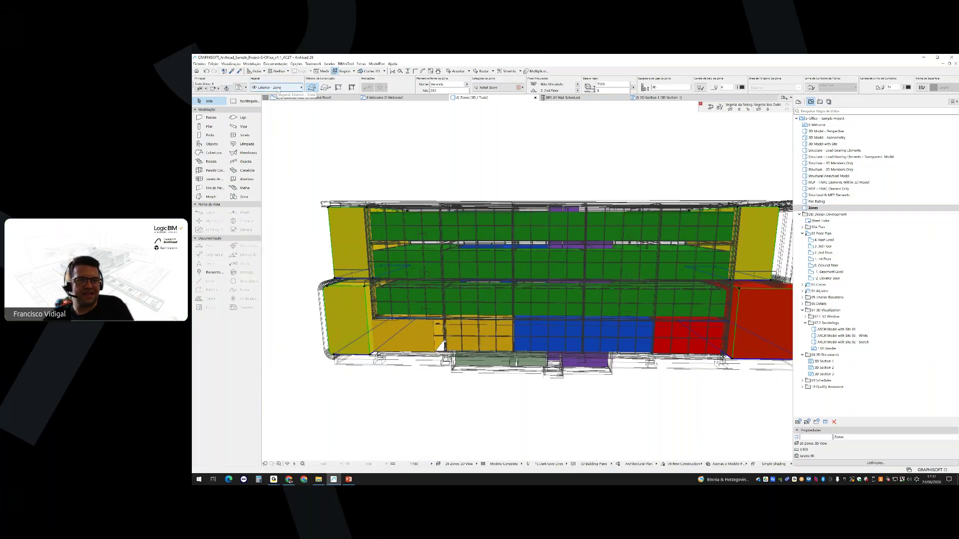
pyautogui.click(332, 154)
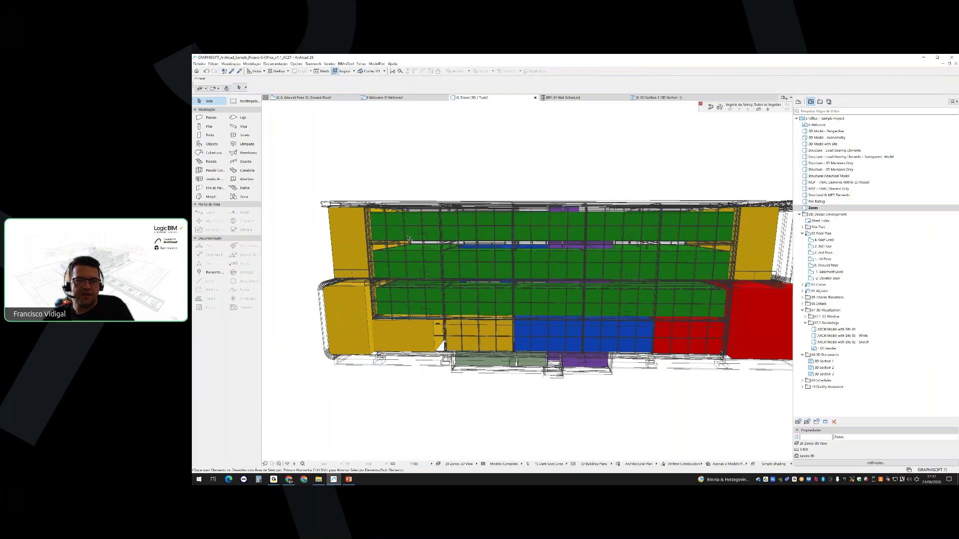
pyautogui.click(410, 235)
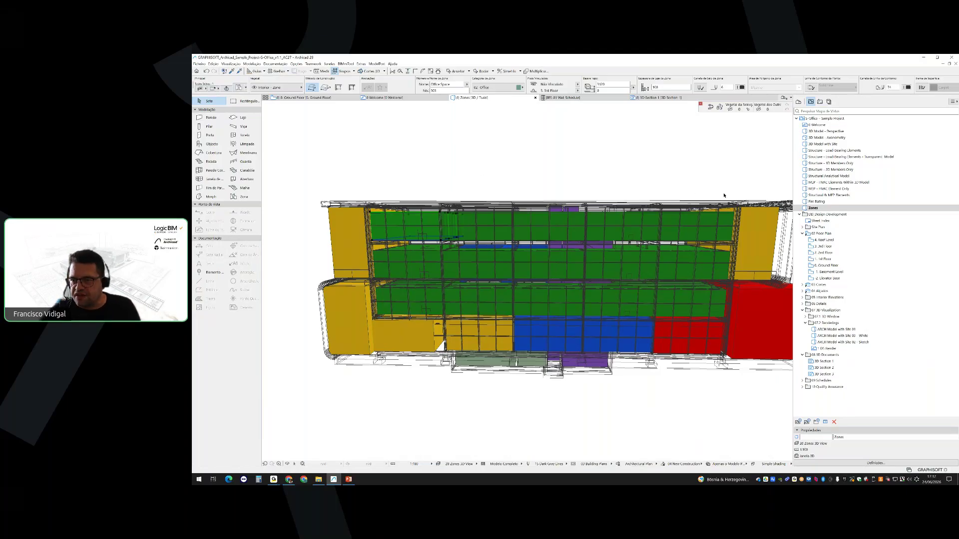
# Start a new schedule scheme under Mapas in the Project Map
pyautogui.click(799, 102)
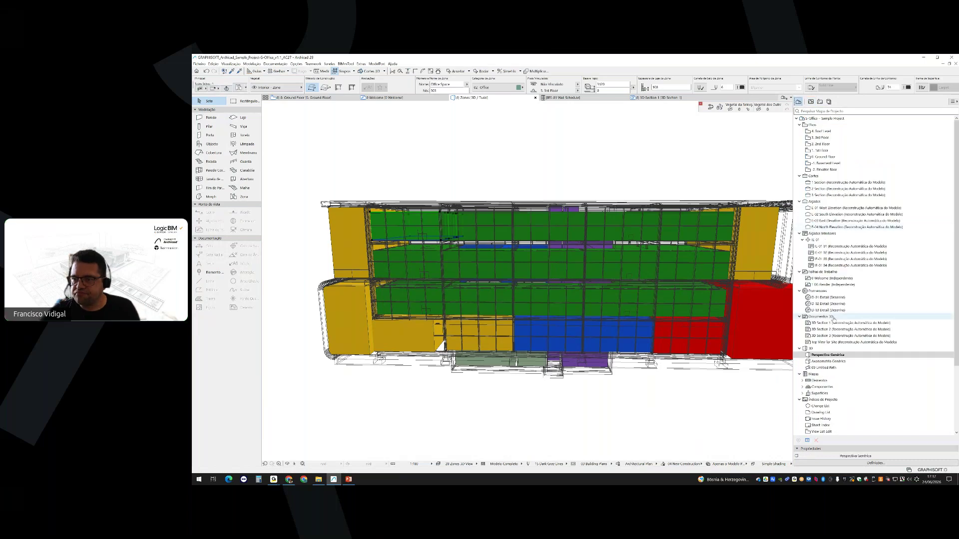
pyautogui.scroll(-4, 833, 318)
pyautogui.click(812, 298)
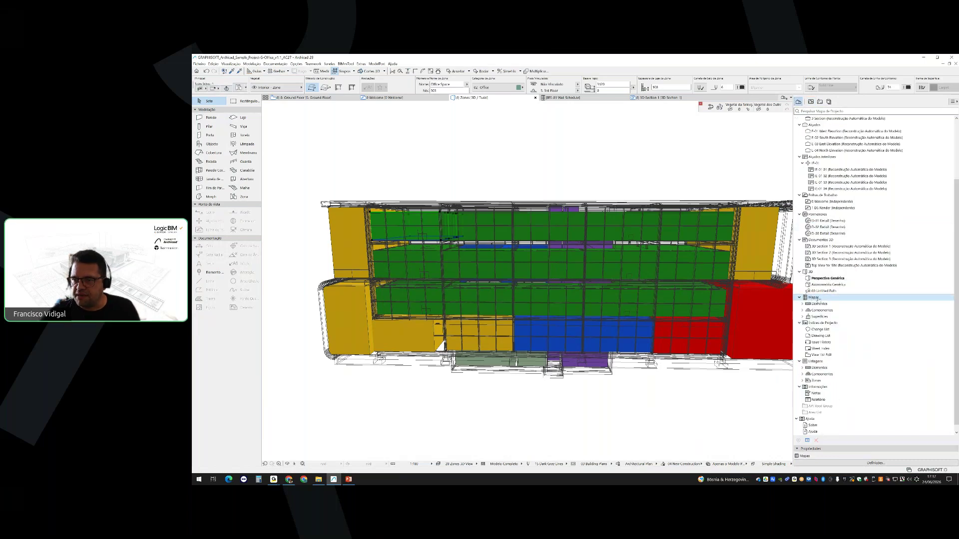
pyautogui.rightClick(818, 298)
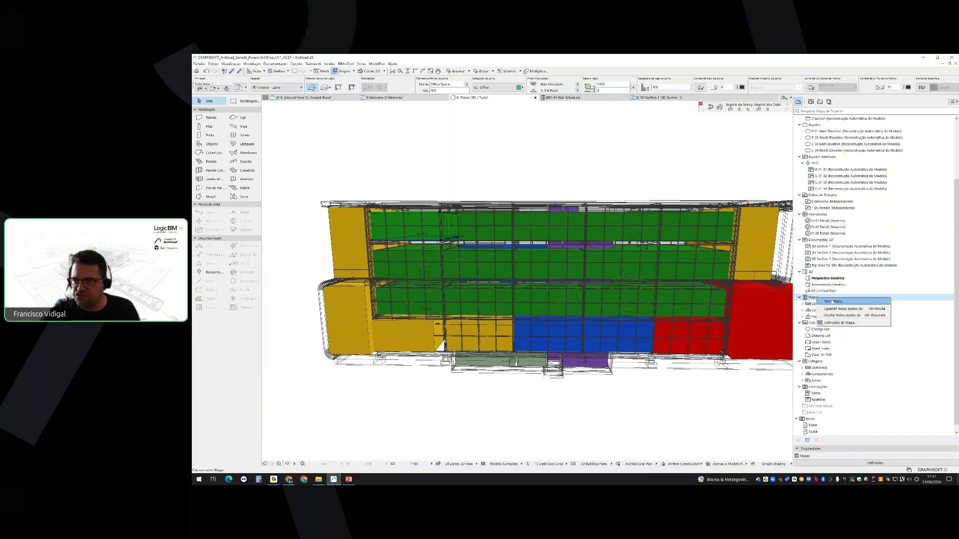
pyautogui.click(821, 301)
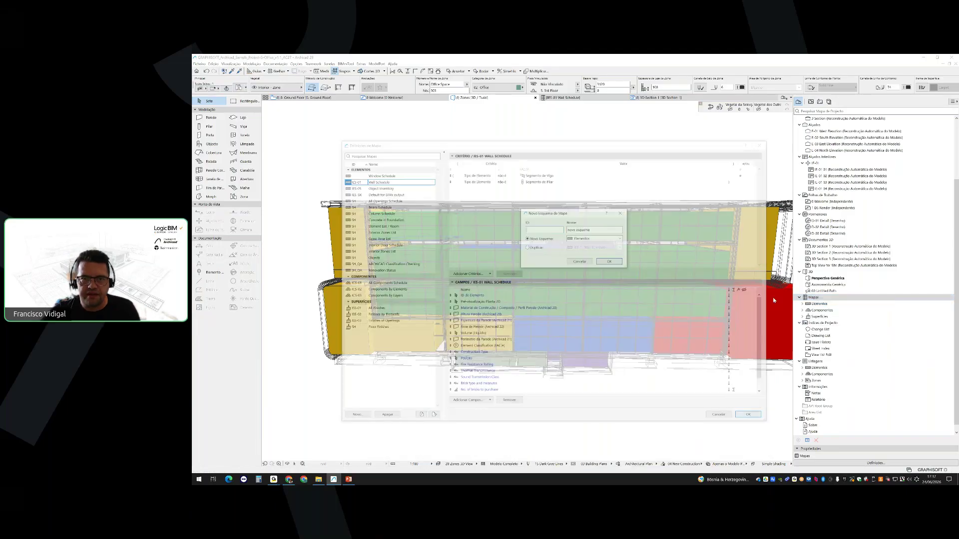
pyautogui.moveTo(573, 216); pyautogui.dragTo(583, 224)
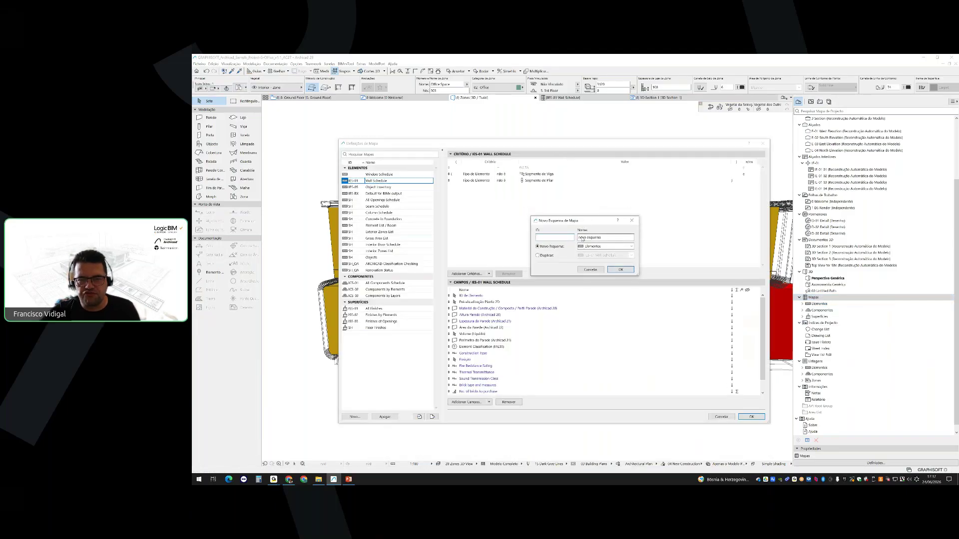
pyautogui.click(693, 77)
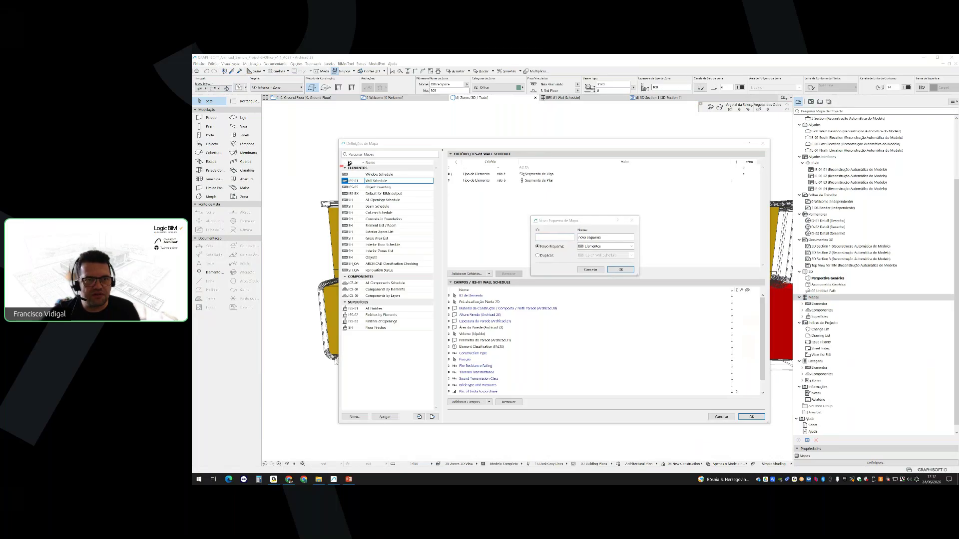
pyautogui.moveTo(341, 167)
pyautogui.mouseDown()
pyautogui.moveTo(373, 168)
pyautogui.moveTo(343, 164)
pyautogui.mouseUp()
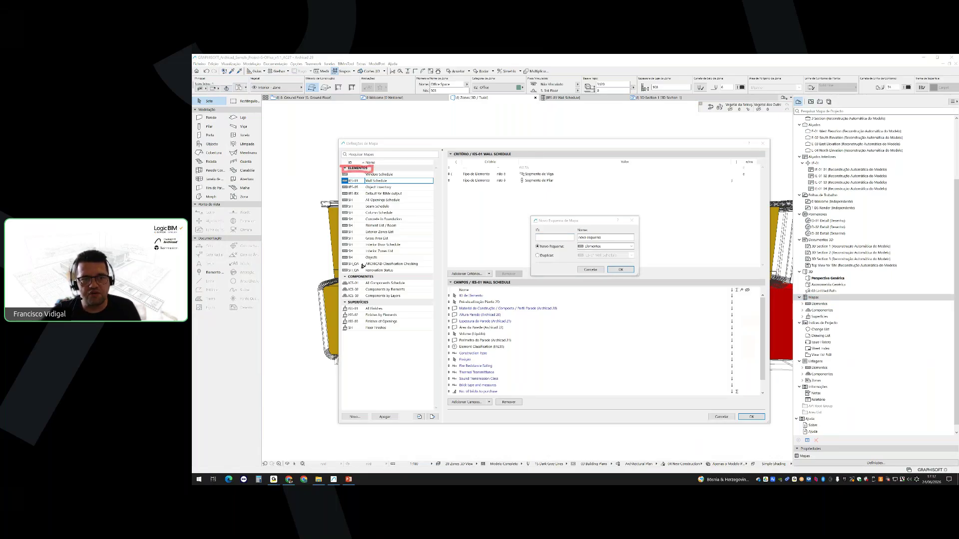
pyautogui.moveTo(343, 273)
pyautogui.mouseDown()
pyautogui.moveTo(374, 270)
pyautogui.moveTo(344, 267)
pyautogui.moveTo(342, 303)
pyautogui.moveTo(373, 305)
pyautogui.moveTo(340, 295)
pyautogui.mouseUp()
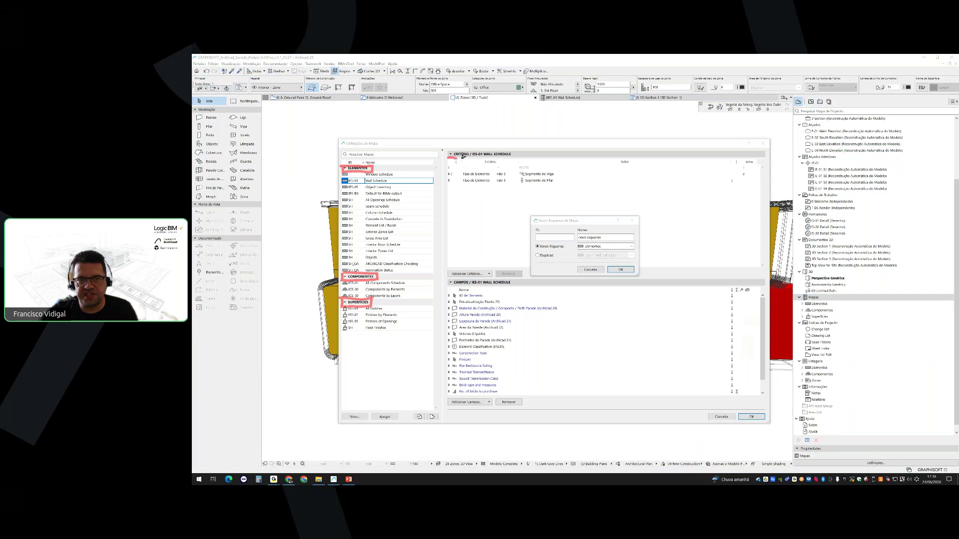
pyautogui.moveTo(449, 158); pyautogui.dragTo(510, 161)
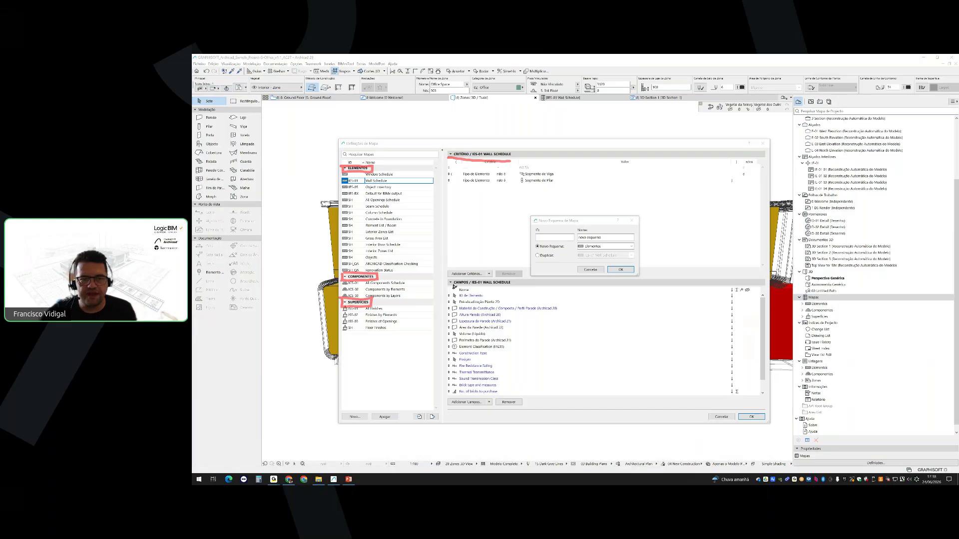
pyautogui.moveTo(451, 285); pyautogui.dragTo(469, 285)
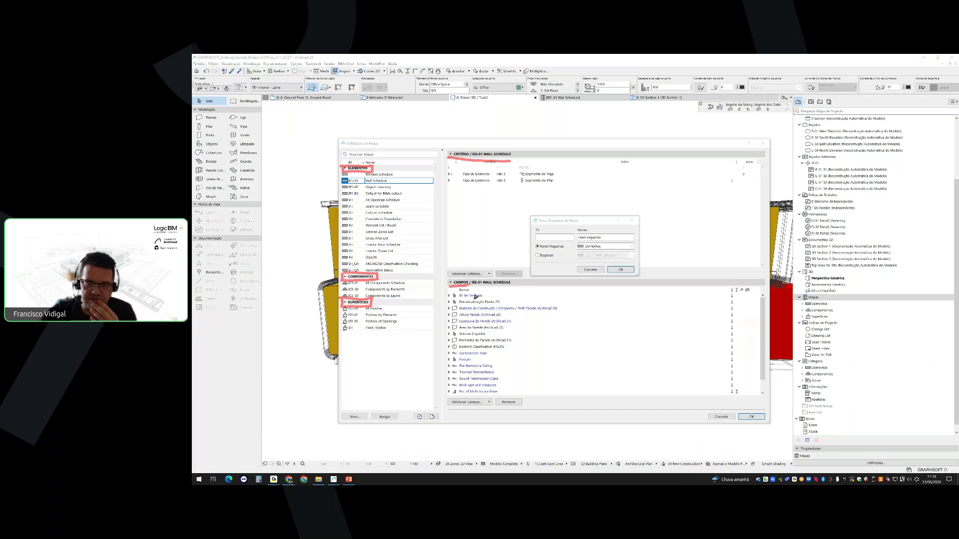
pyautogui.click(692, 86)
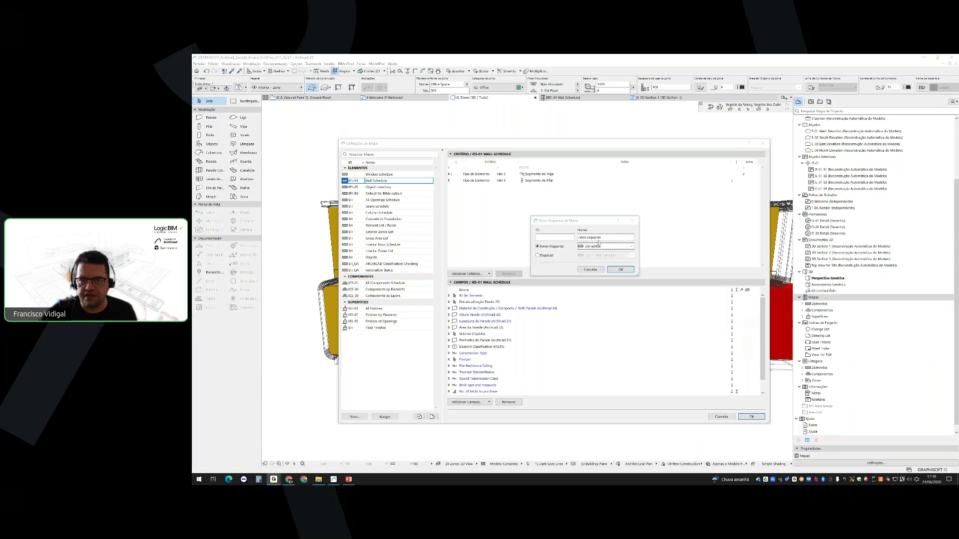
# Name the new schedule scheme "Mapa de áreas", keep its type as Elementos, and create it
pyautogui.moveTo(605, 239); pyautogui.dragTo(546, 243)
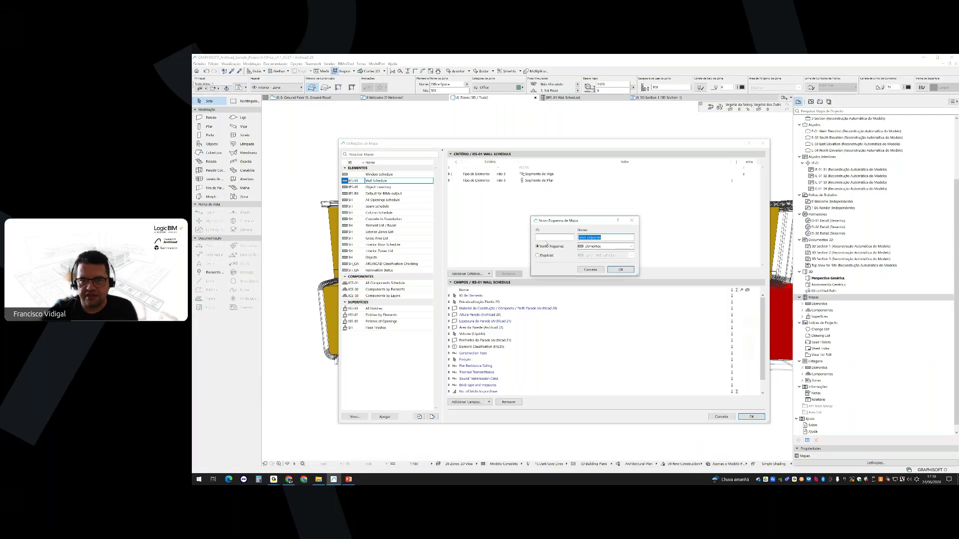
pyautogui.write('Mapa de Areas')
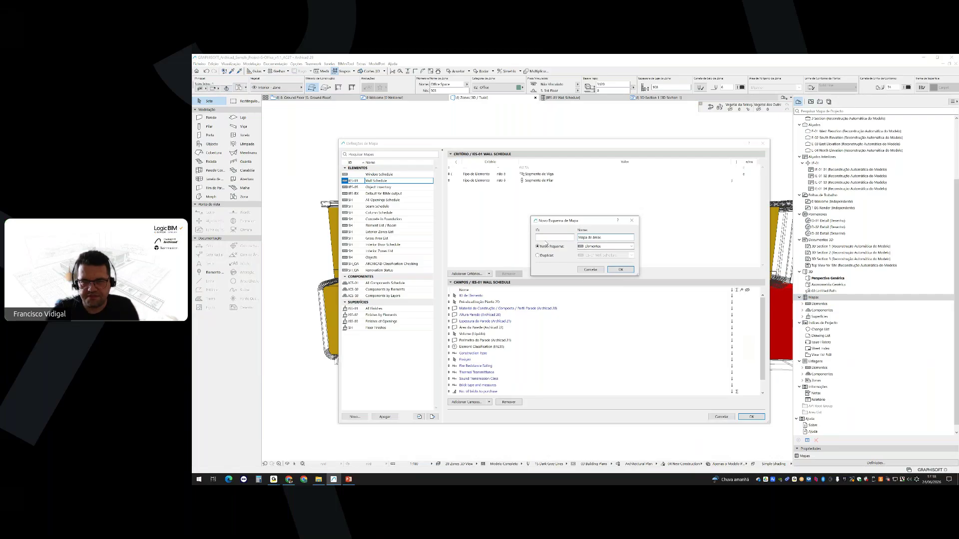
pyautogui.click(596, 246)
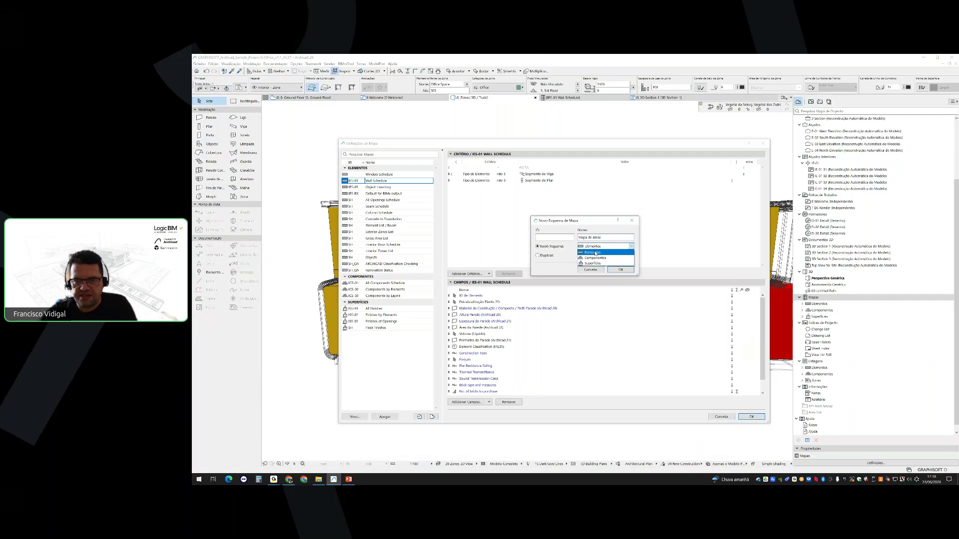
pyautogui.click(597, 252)
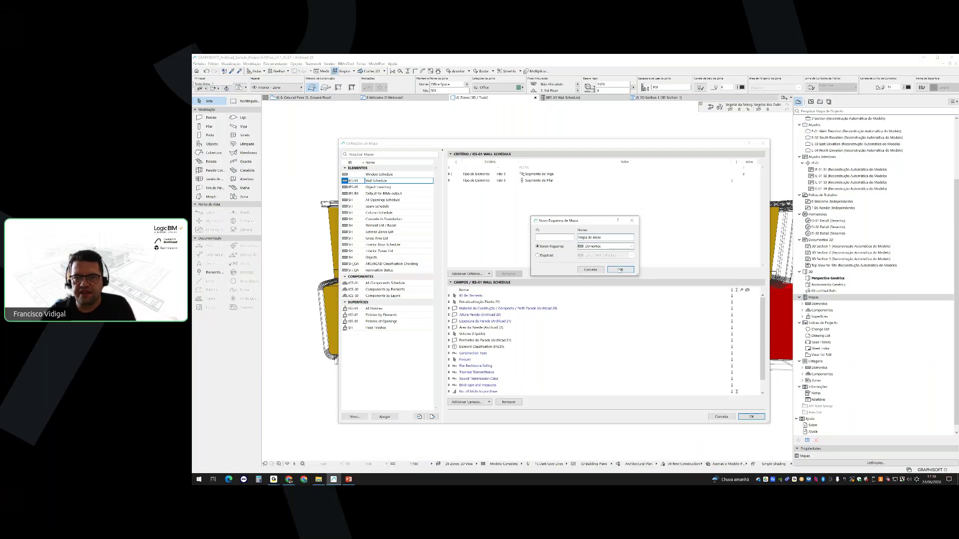
pyautogui.press('Return')
pyautogui.moveTo(520, 148); pyautogui.dragTo(524, 145)
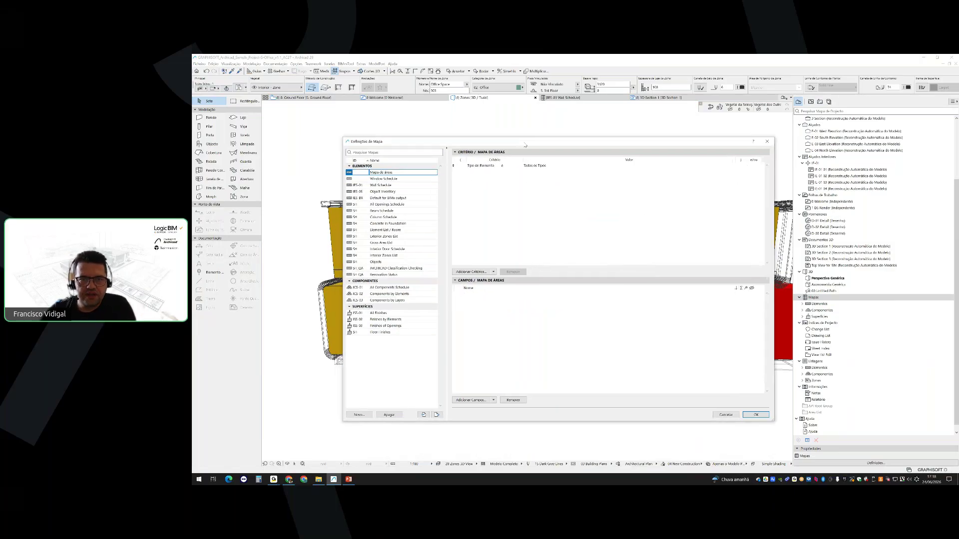
# Set the Tipo de Elemento criterion of the "Mapa de áreas" schedule to Zona
pyautogui.click(485, 167)
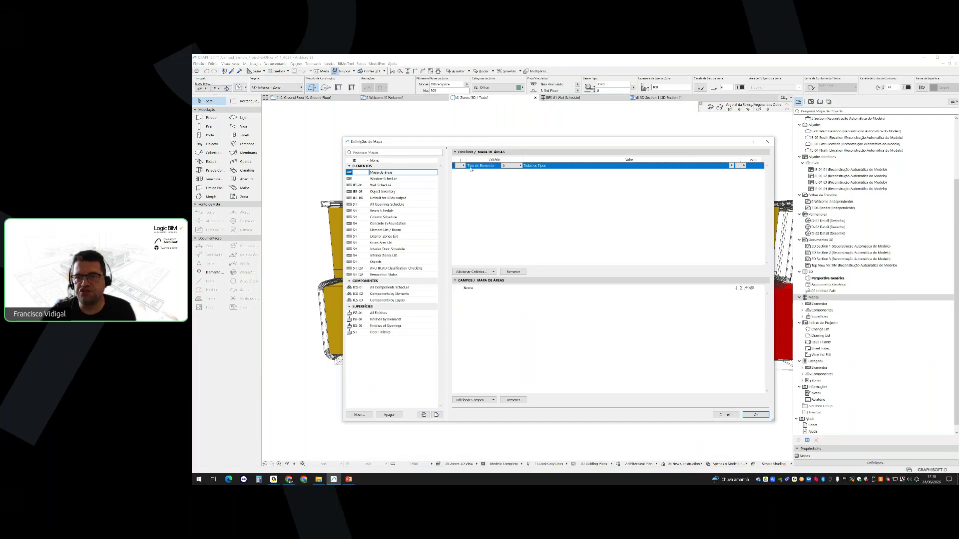
pyautogui.click(732, 165)
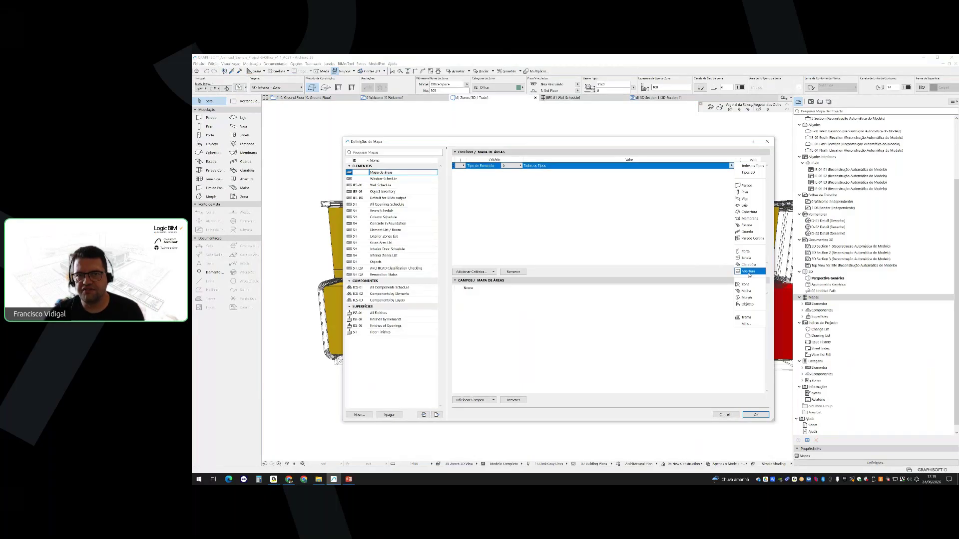
pyautogui.click(746, 285)
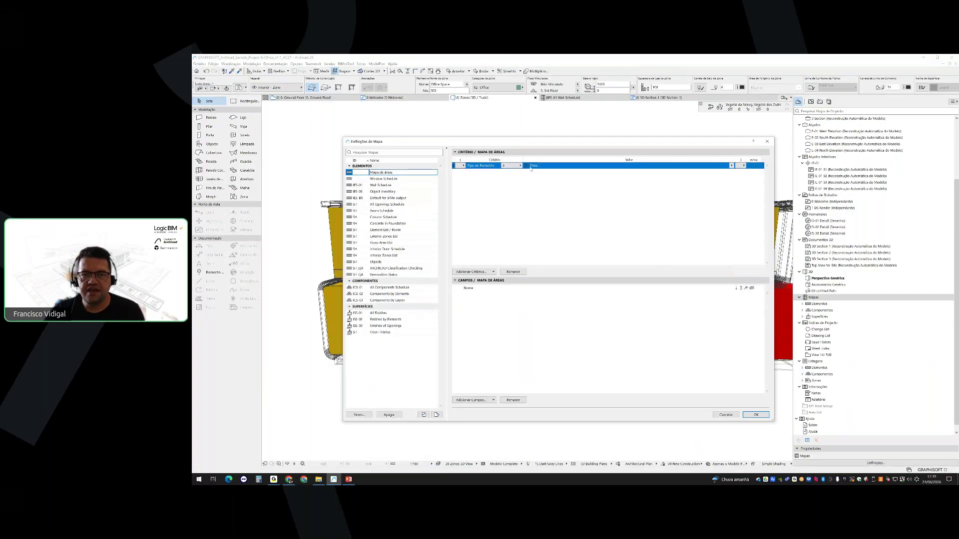
pyautogui.moveTo(514, 143); pyautogui.dragTo(547, 245)
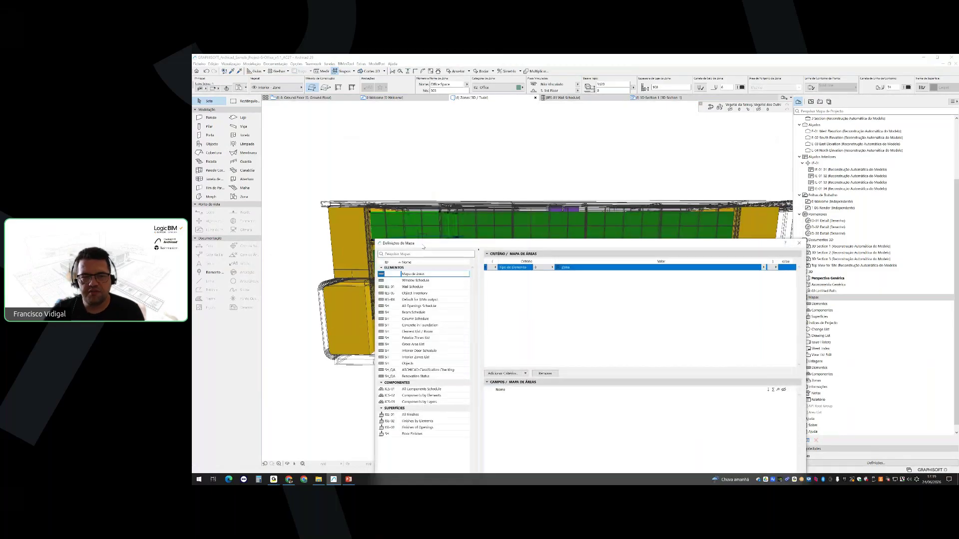
pyautogui.moveTo(423, 247); pyautogui.dragTo(388, 147)
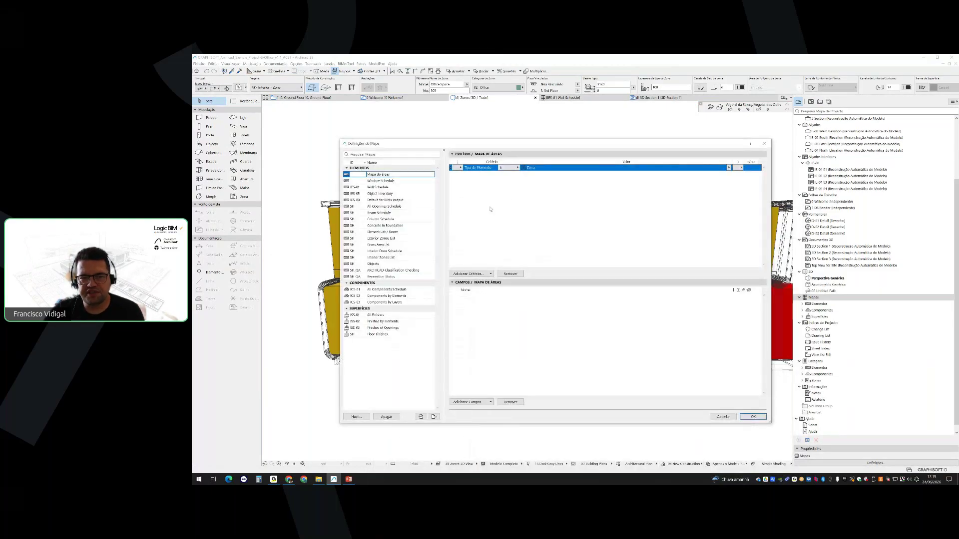
# Add a Vegetal criterion from the Vista do Modelo group and set its value to the "Interior - Zone" layer
pyautogui.click(469, 274)
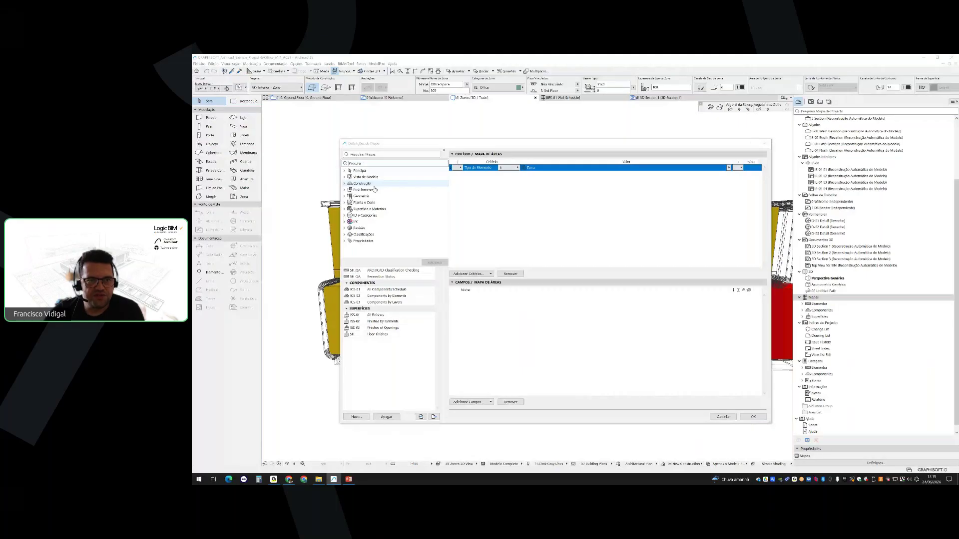
pyautogui.click(344, 177)
pyautogui.click(363, 196)
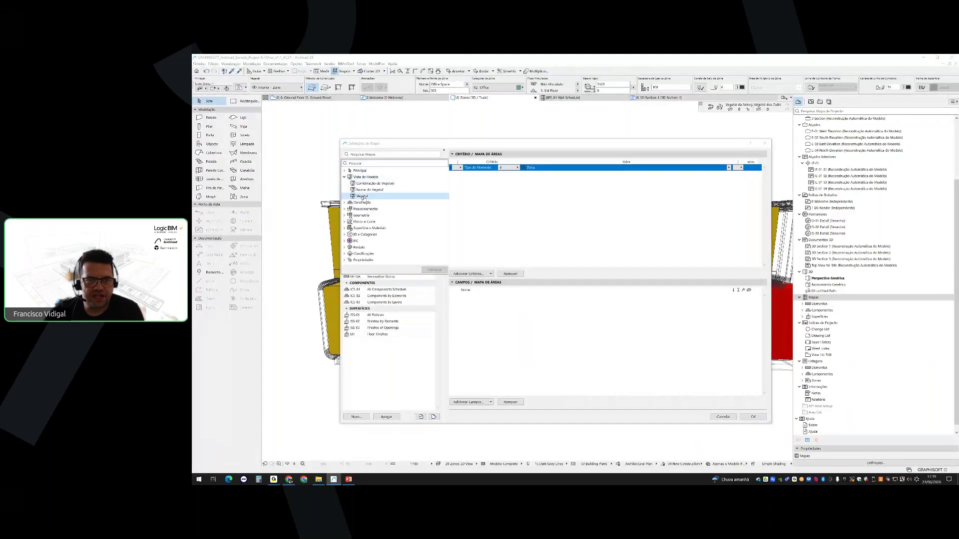
pyautogui.click(435, 270)
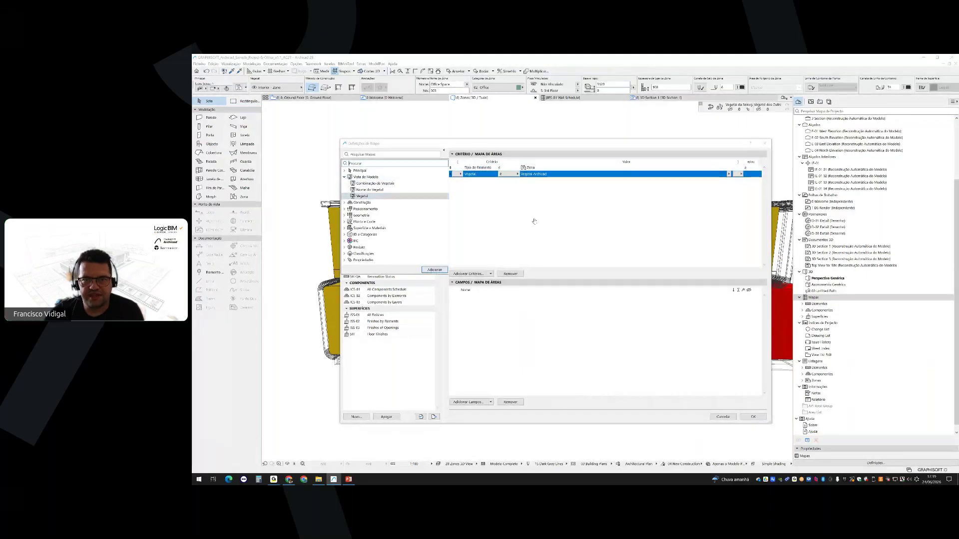
pyautogui.click(730, 176)
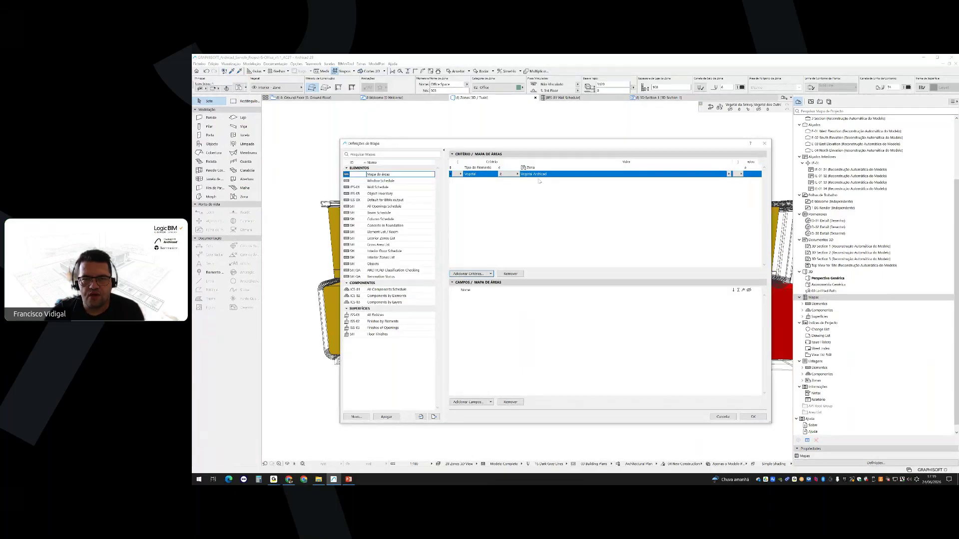
pyautogui.click(730, 174)
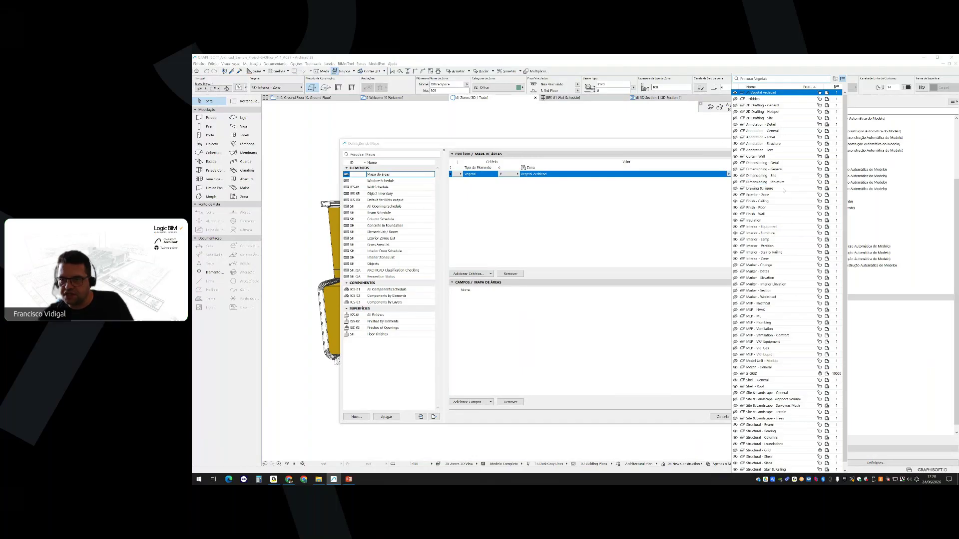
pyautogui.click(757, 260)
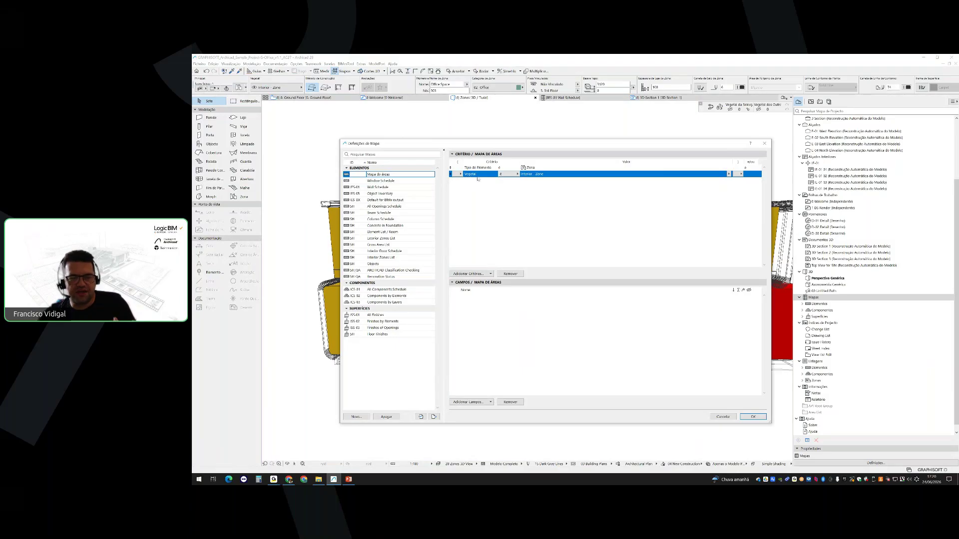
# Try the Vegetal criterion as "não é" with the "Exterior - Zone" layer, and return its operator to "é"
pyautogui.click(508, 175)
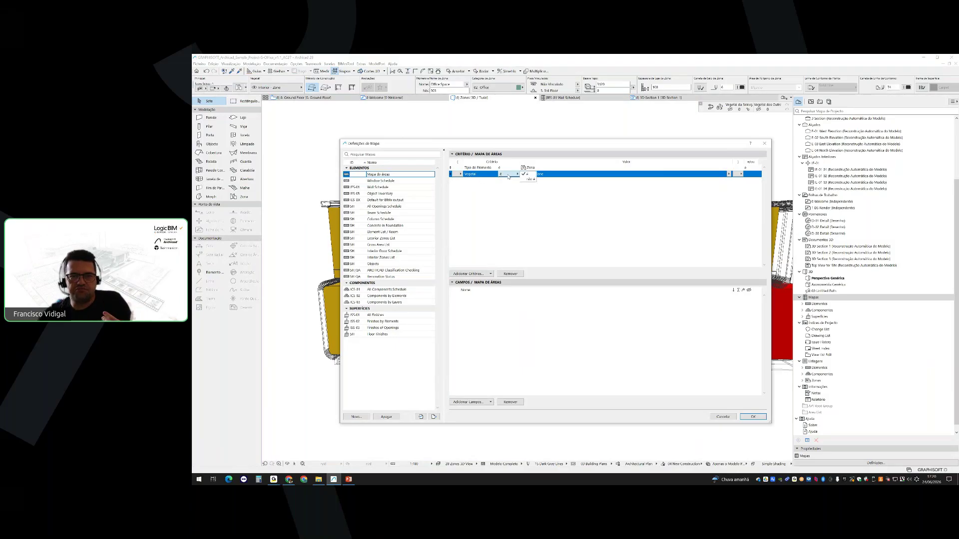
pyautogui.click(528, 180)
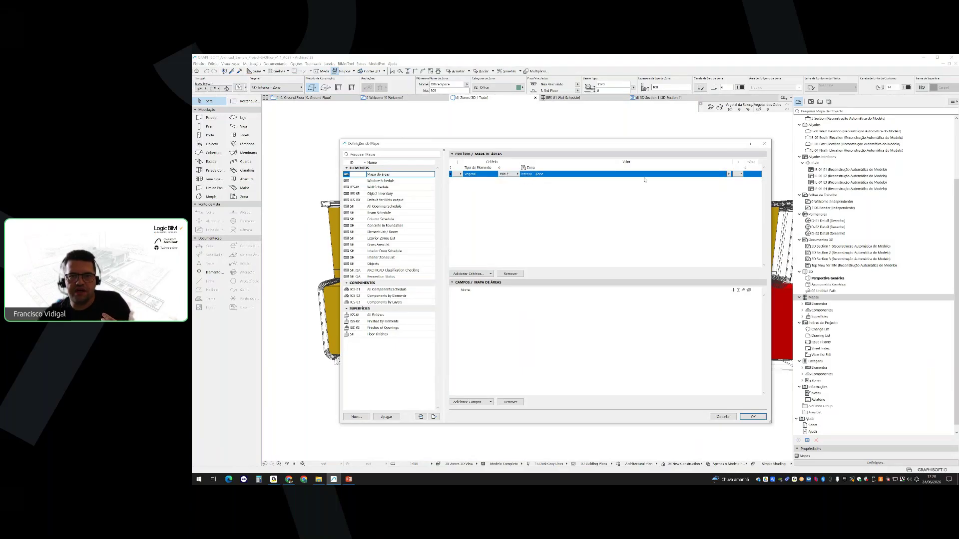
pyautogui.click(730, 174)
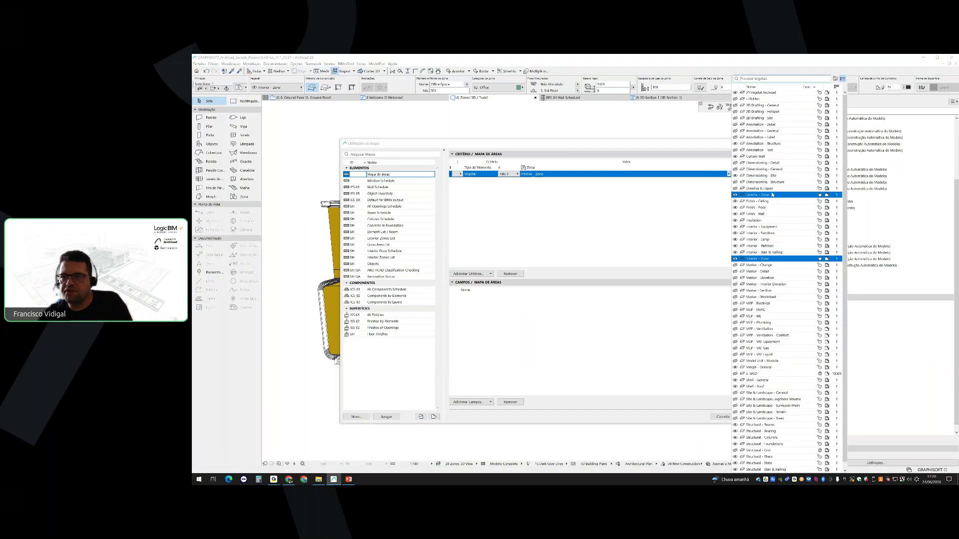
pyautogui.write('e')
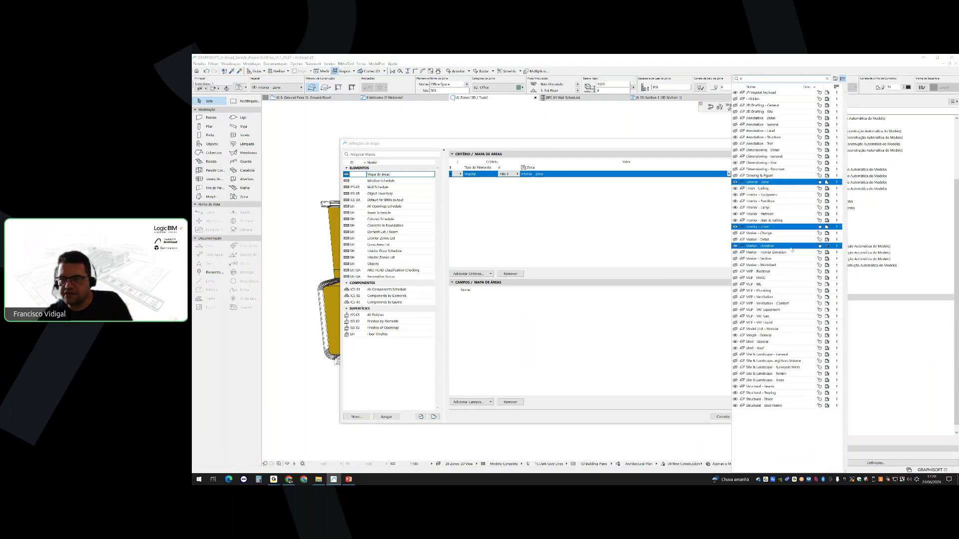
pyautogui.click(758, 183)
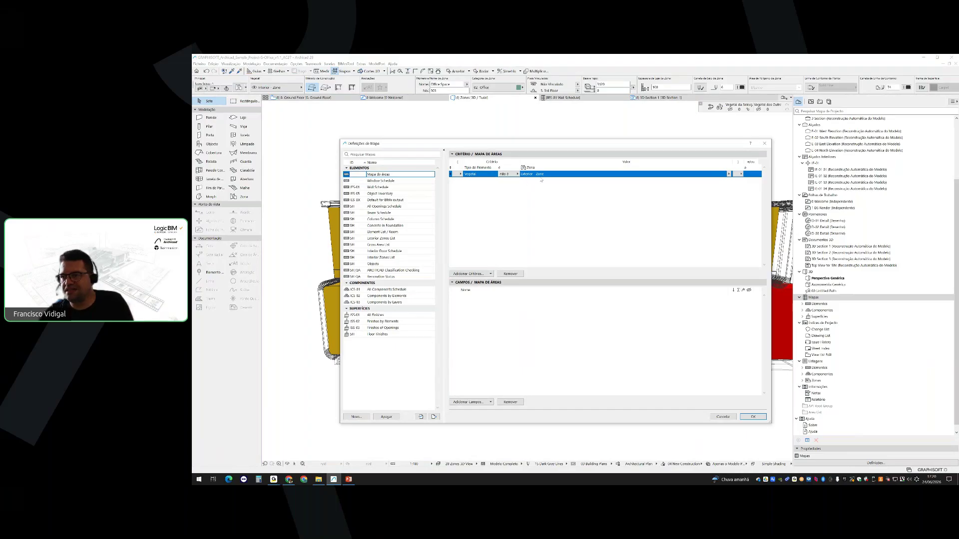
pyautogui.click(514, 176)
pyautogui.click(527, 174)
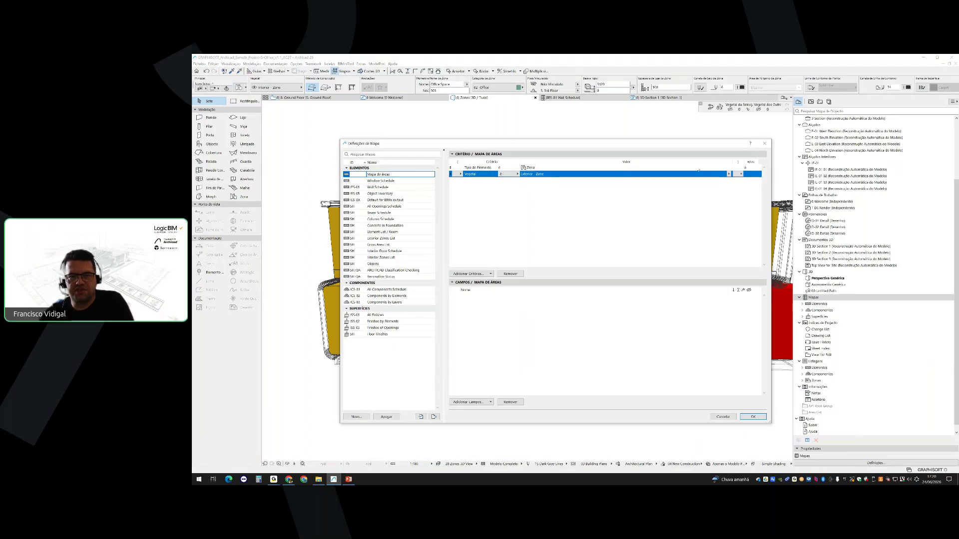
pyautogui.click(730, 175)
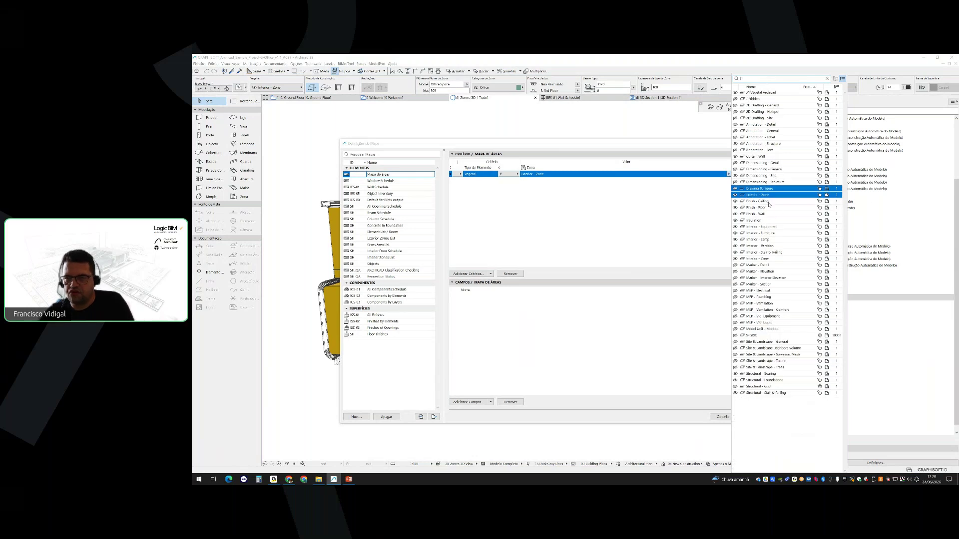
pyautogui.click(768, 214)
pyautogui.write('b')
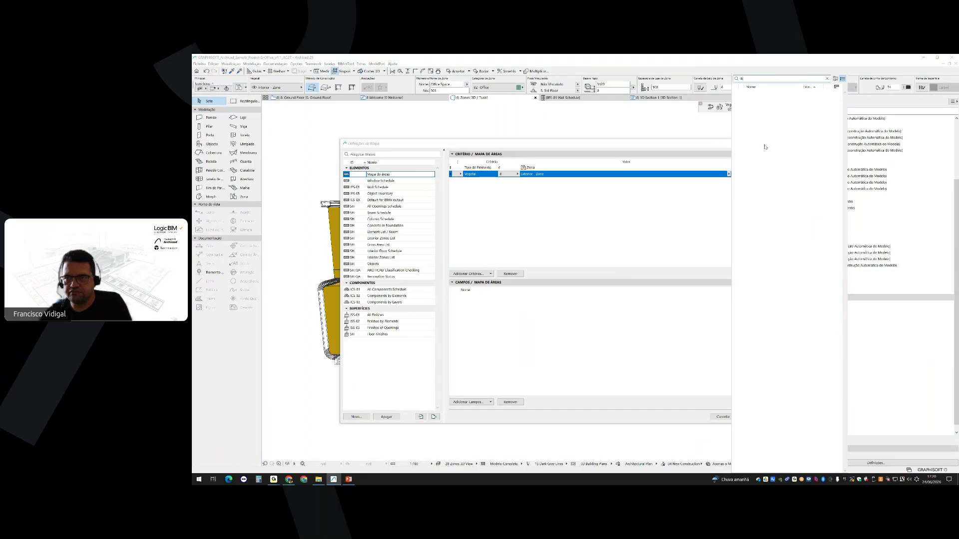
pyautogui.press('BackSpace')
pyautogui.write('n')
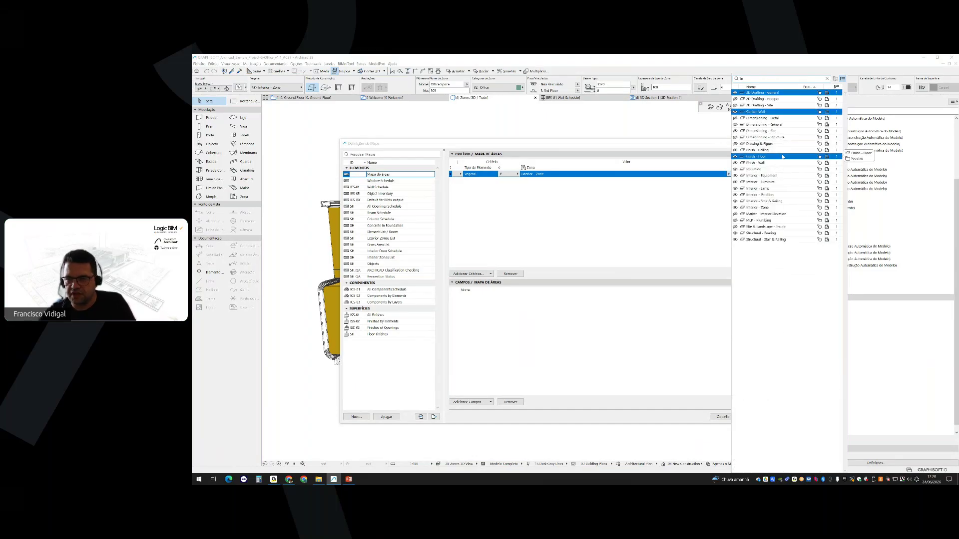
pyautogui.click(757, 92)
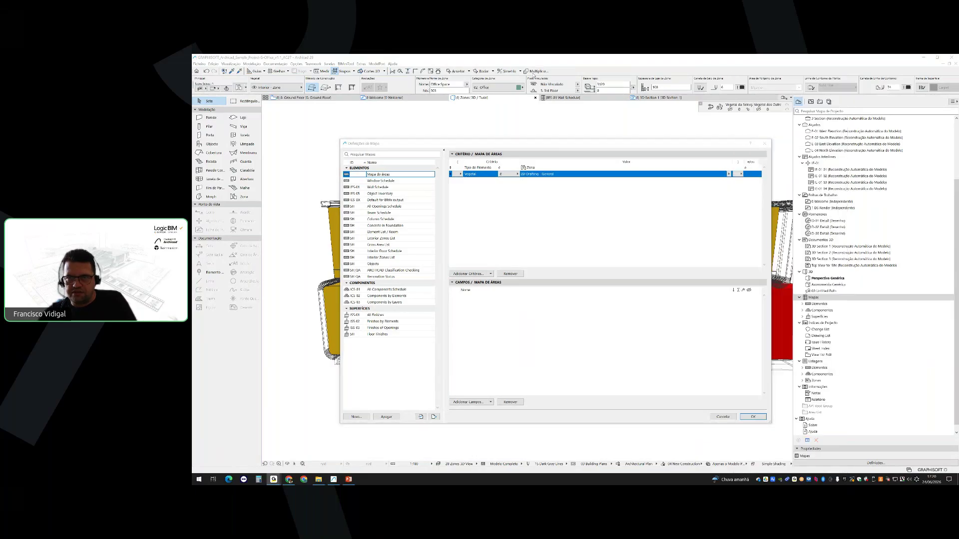
# Search the layers for "inte" and set the Vegetal criterion's value to "Interior - Zone"
pyautogui.click(729, 174)
pyautogui.click(753, 80)
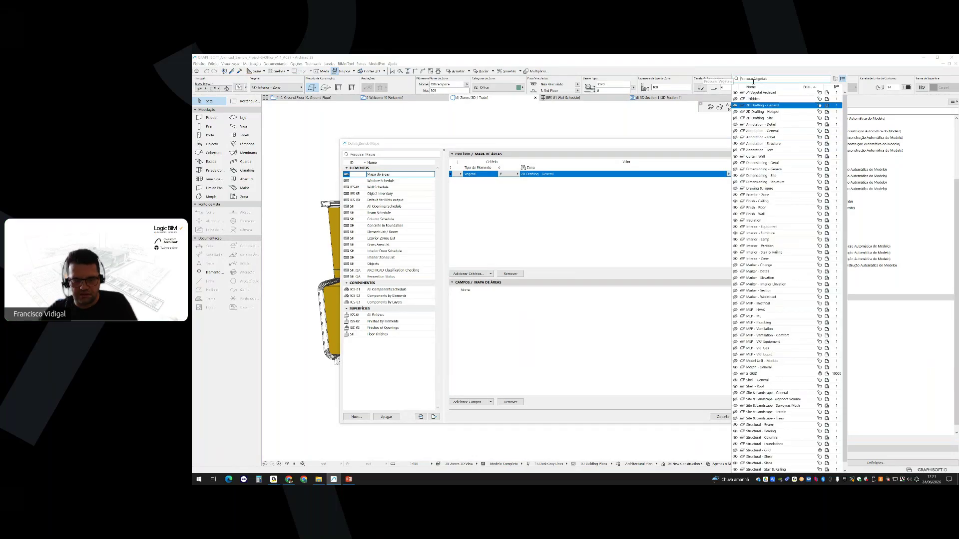
pyautogui.write('in')
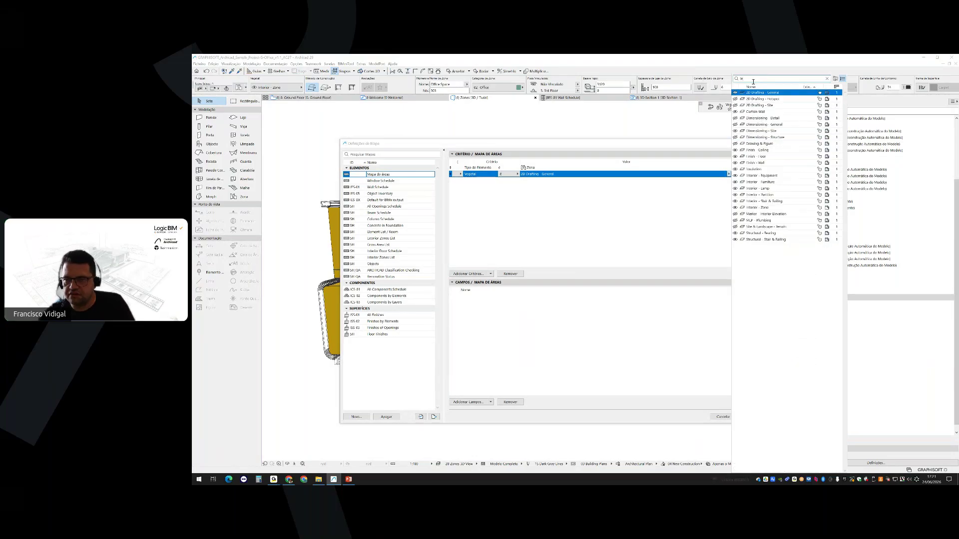
pyautogui.write('te')
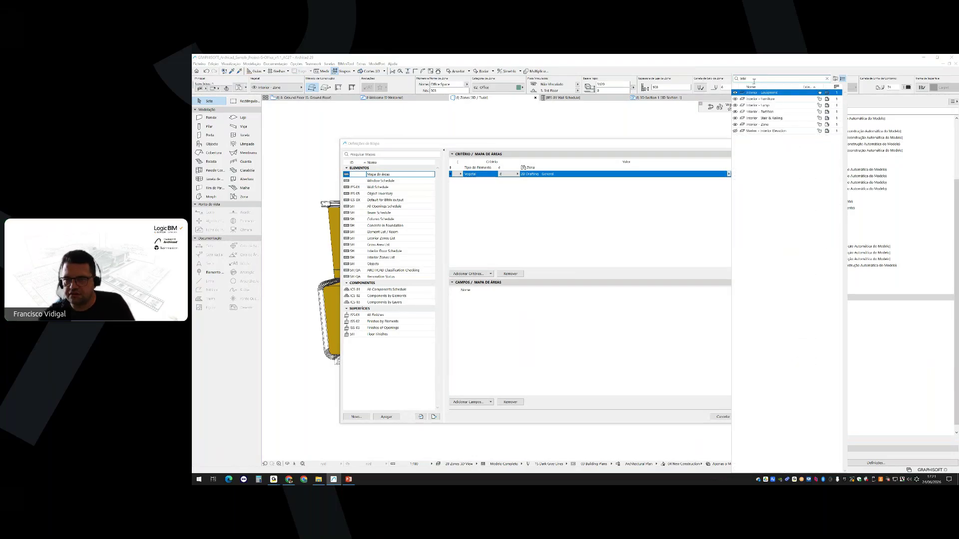
pyautogui.click(762, 124)
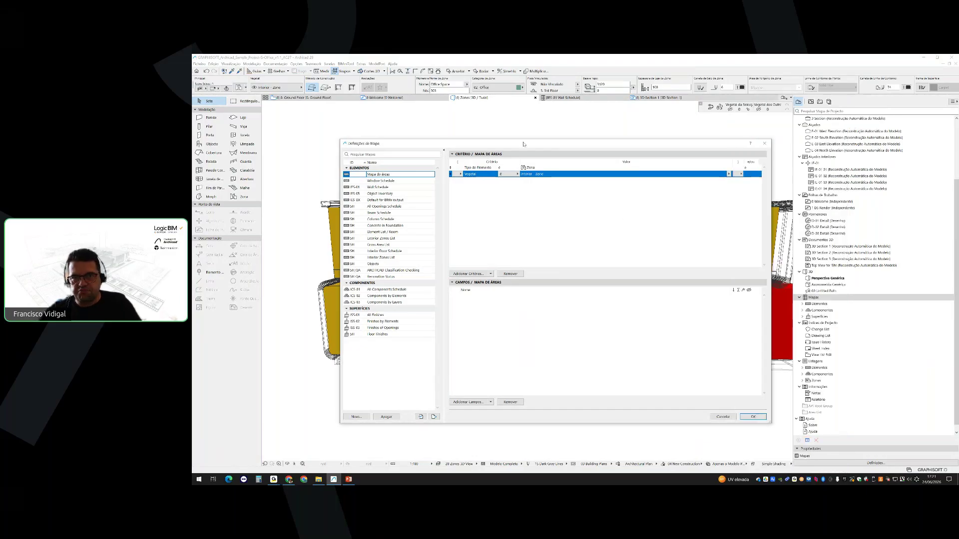
pyautogui.moveTo(522, 146); pyautogui.dragTo(650, 250)
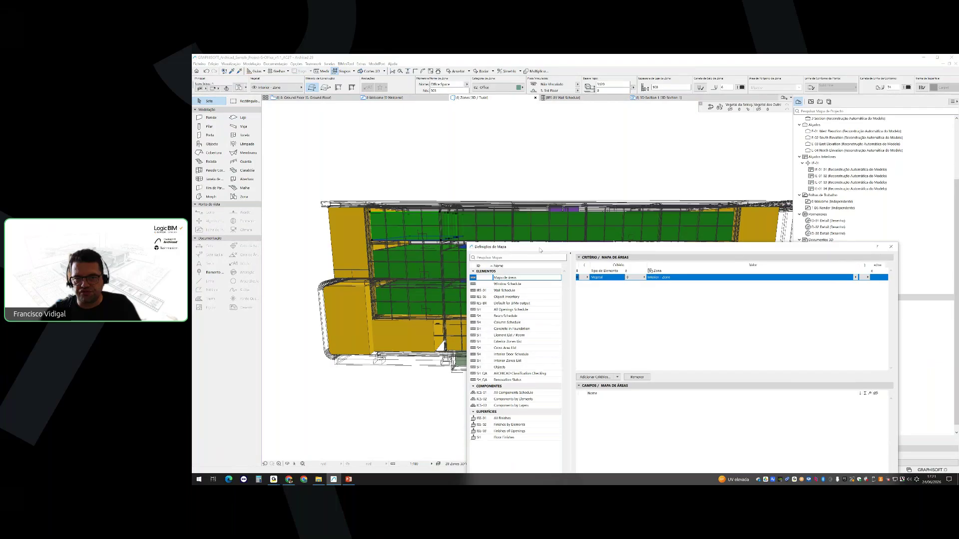
pyautogui.moveTo(549, 249); pyautogui.dragTo(444, 151)
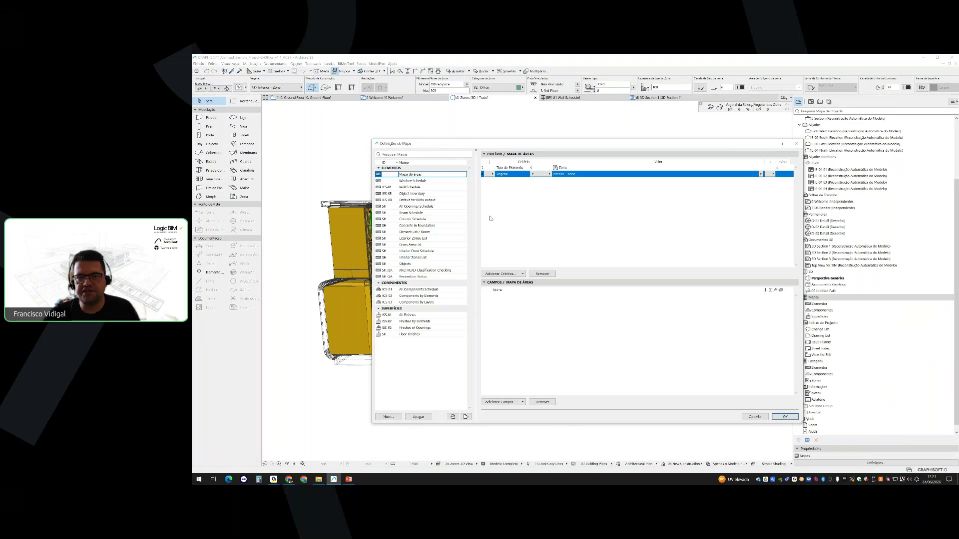
# Try adding a Piso Original criterion, check its available floors, and remove the criterion
pyautogui.click(500, 274)
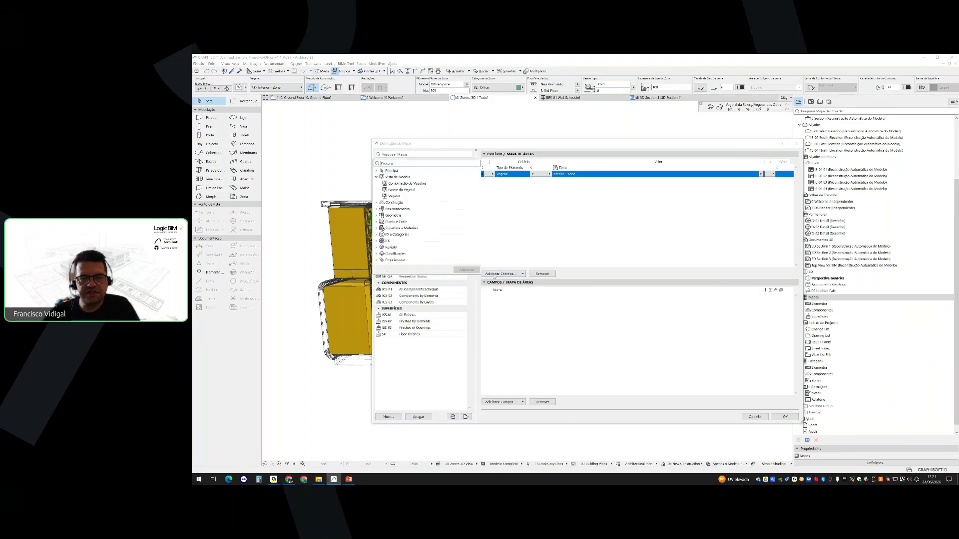
pyautogui.click(378, 210)
pyautogui.click(399, 318)
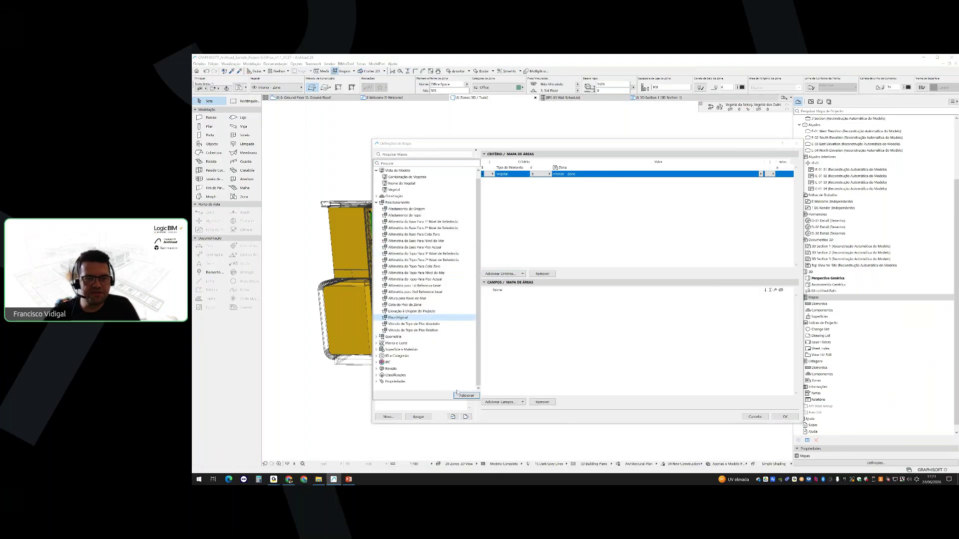
pyautogui.click(457, 394)
pyautogui.click(520, 181)
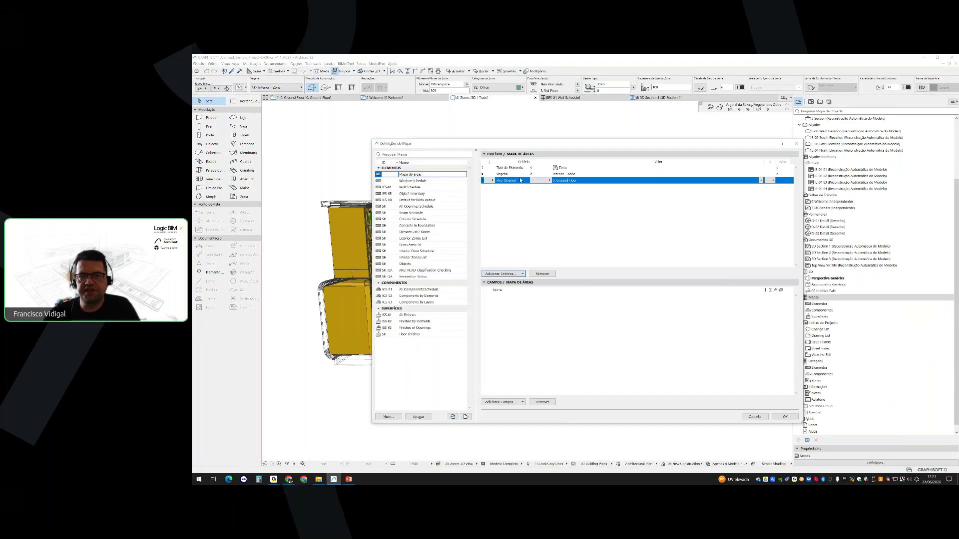
pyautogui.click(761, 181)
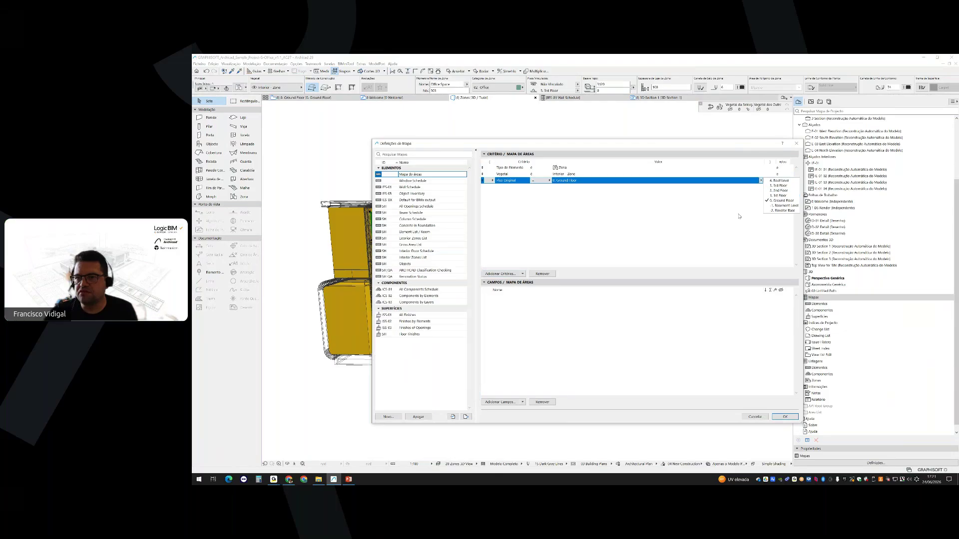
pyautogui.click(590, 214)
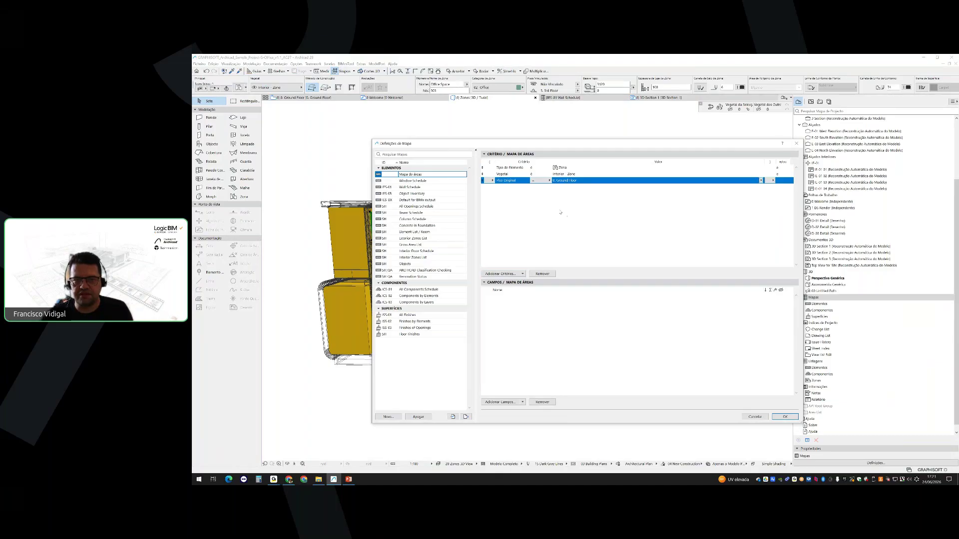
pyautogui.click(543, 274)
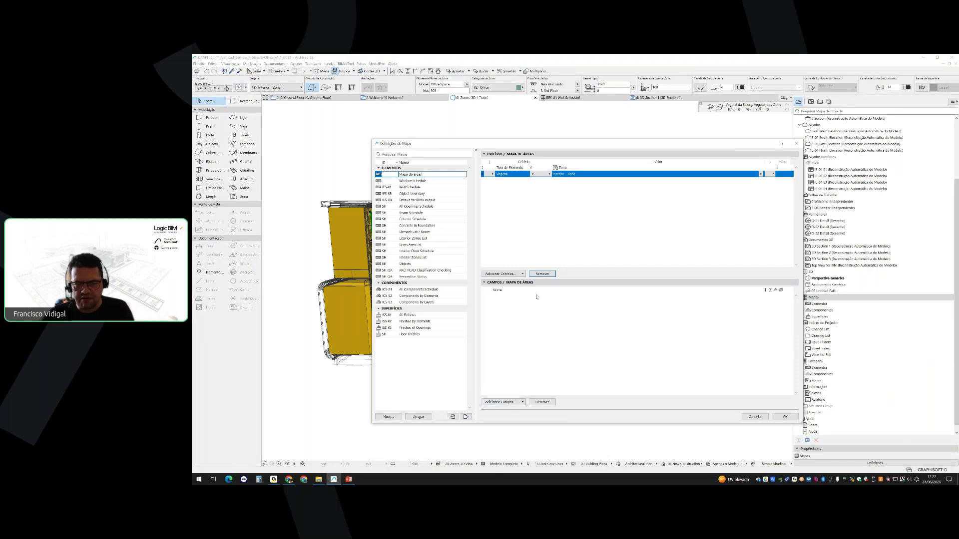
# Examine the fields available for the Mapa de áreas schedule under the general parameters, Zona, Propriedades and Classificações
pyautogui.click(502, 402)
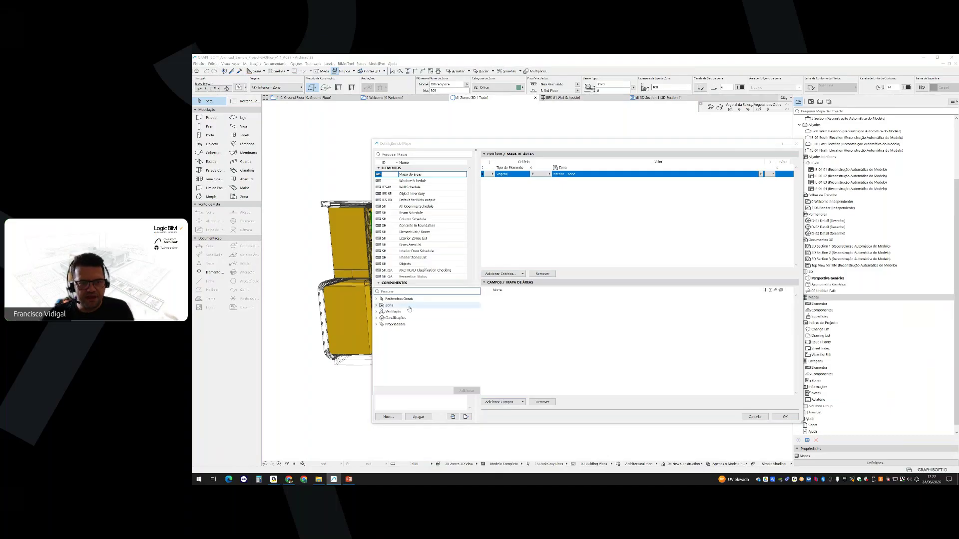
pyautogui.click(377, 300)
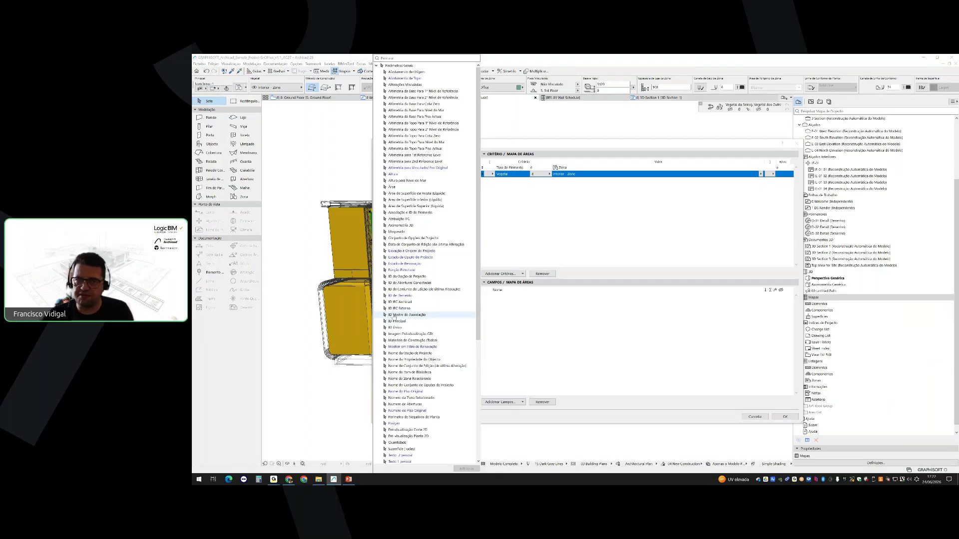
pyautogui.click(377, 65)
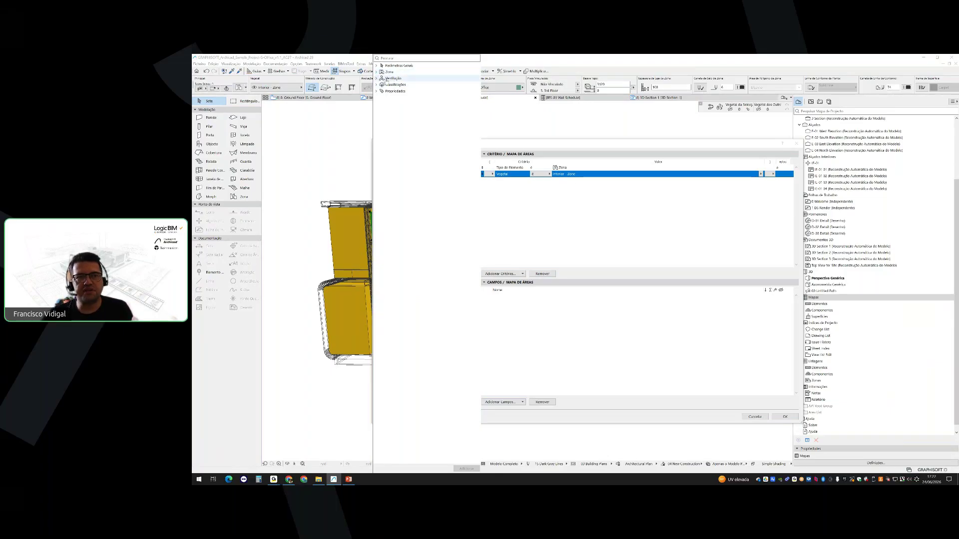
pyautogui.click(378, 71)
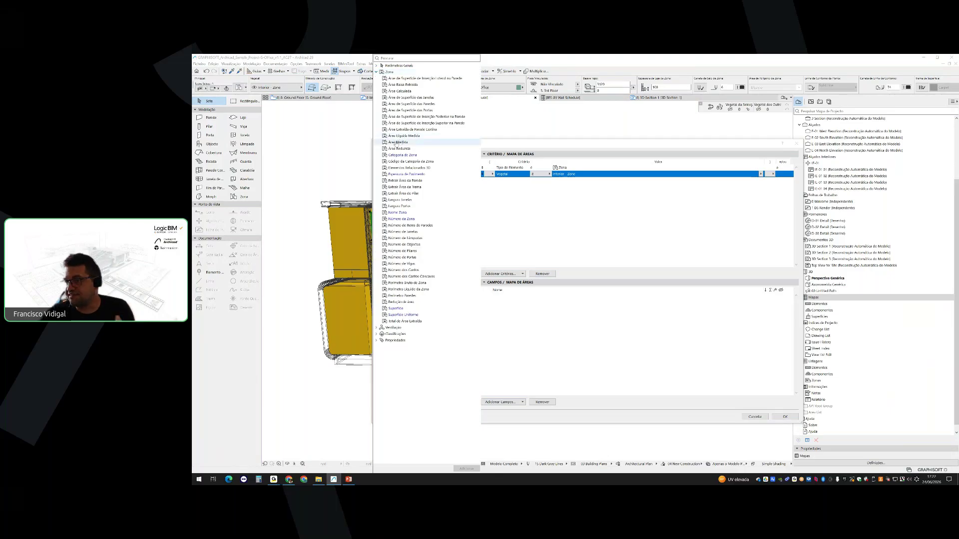
pyautogui.click(378, 72)
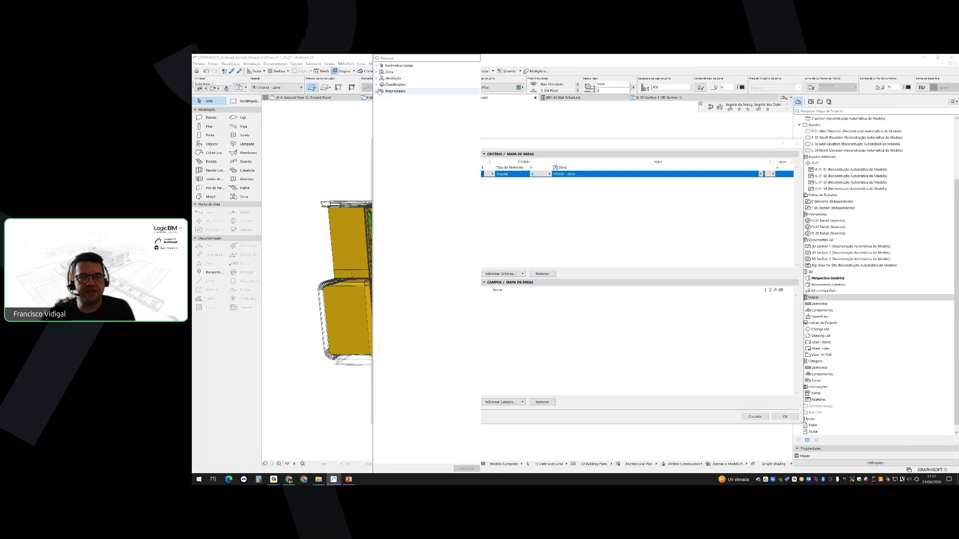
pyautogui.click(377, 91)
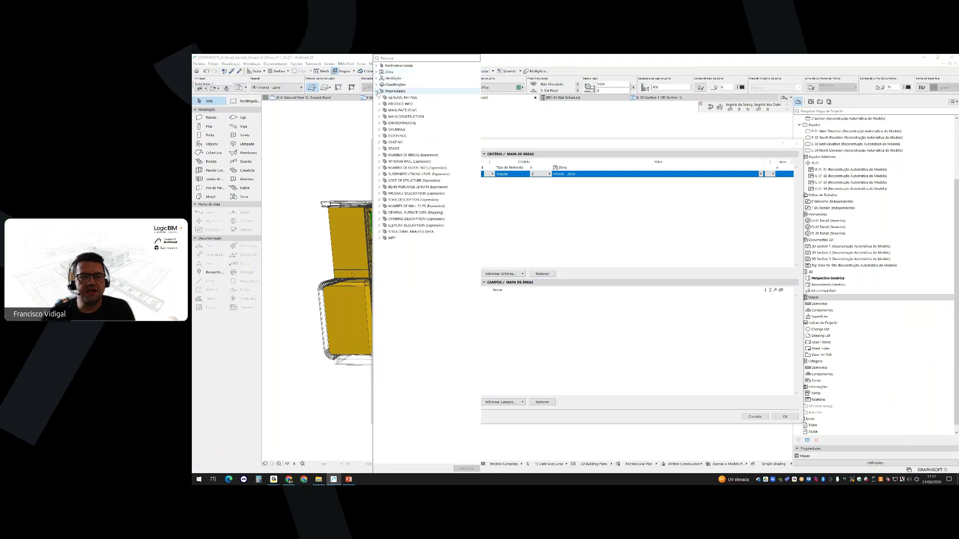
pyautogui.click(378, 91)
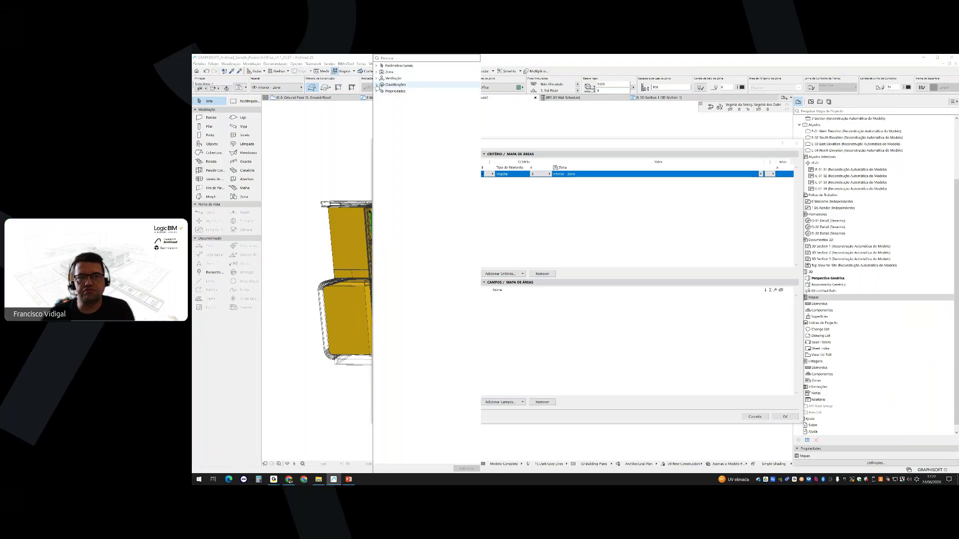
pyautogui.click(378, 85)
pyautogui.click(377, 85)
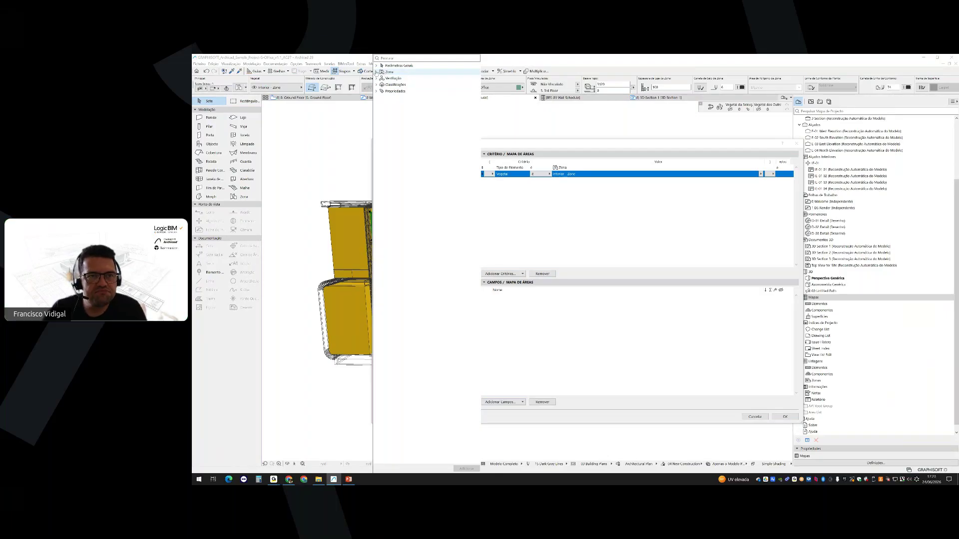
# Add the Zona fields Nome Zona, Número da Zona, Área Medida and Categoria da Zona to the schedule
pyautogui.click(376, 72)
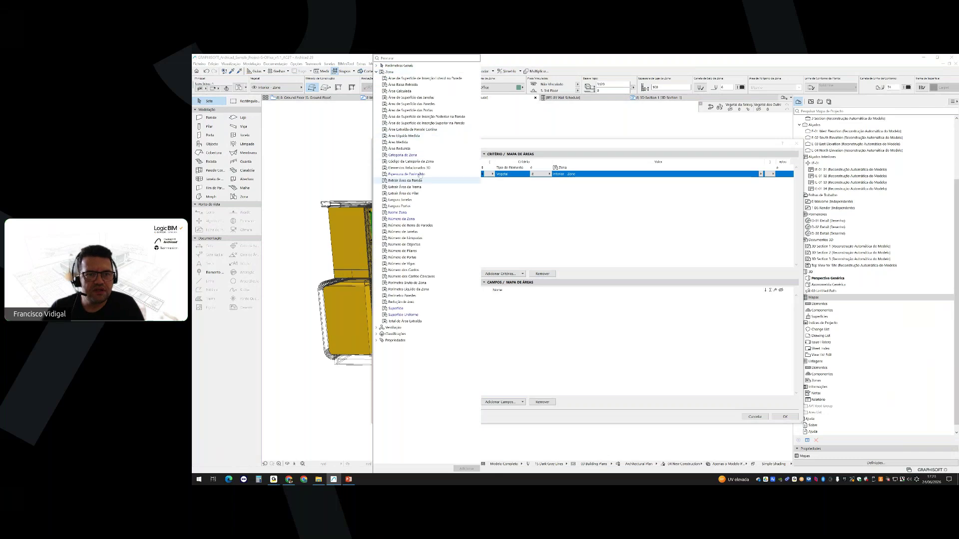
pyautogui.click(402, 212)
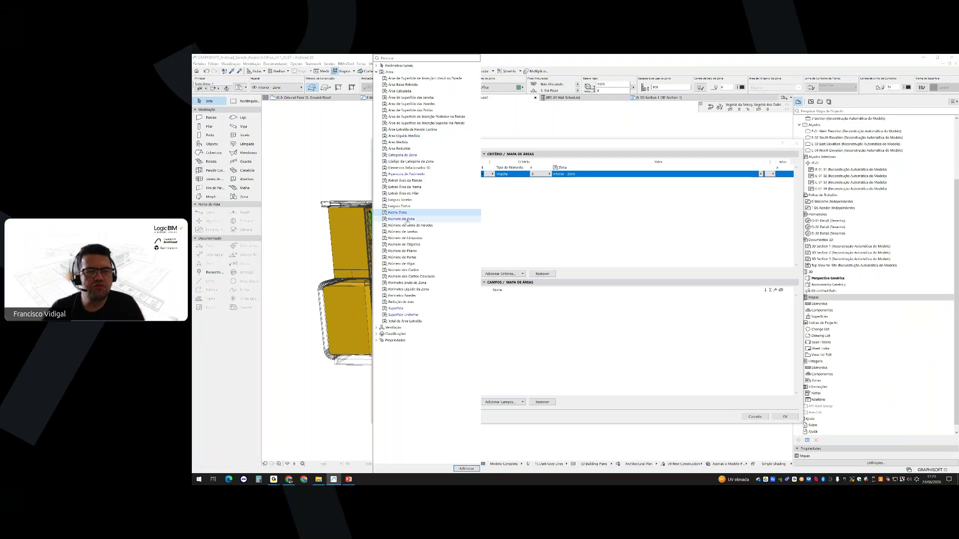
pyautogui.keyDown('ctrl'); pyautogui.click(407, 220); pyautogui.keyUp('ctrl')
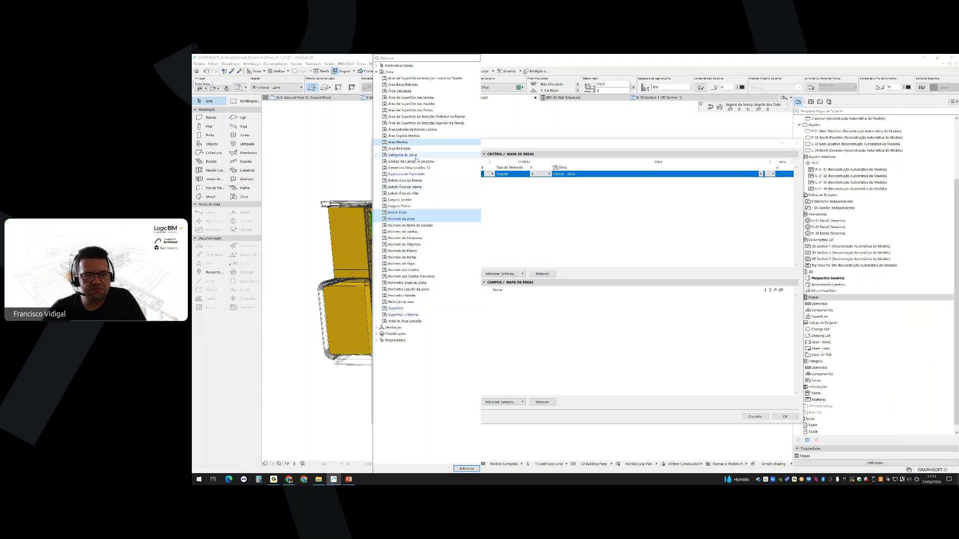
pyautogui.keyDown('ctrl'); pyautogui.click(401, 143); pyautogui.keyUp('ctrl')
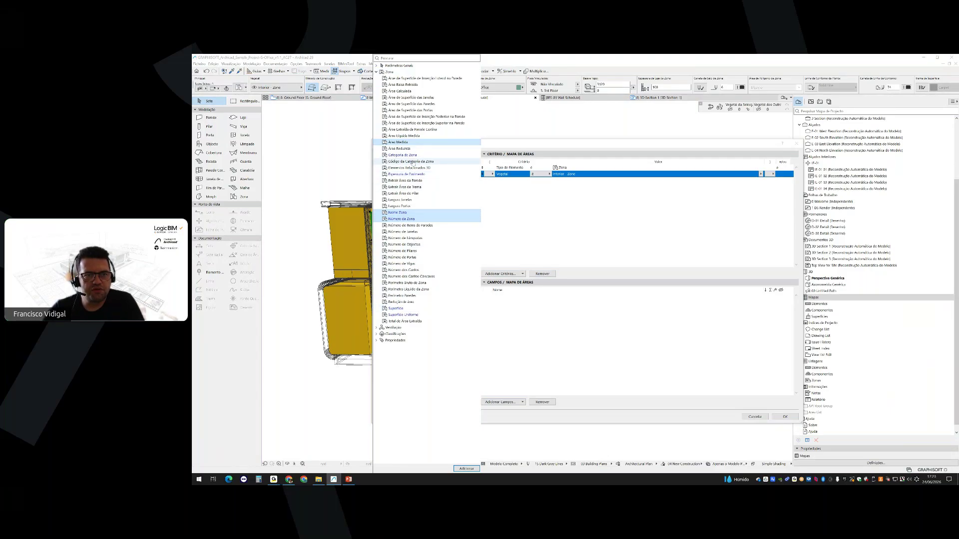
pyautogui.keyDown('ctrl'); pyautogui.click(402, 155); pyautogui.keyUp('ctrl')
pyautogui.click(463, 468)
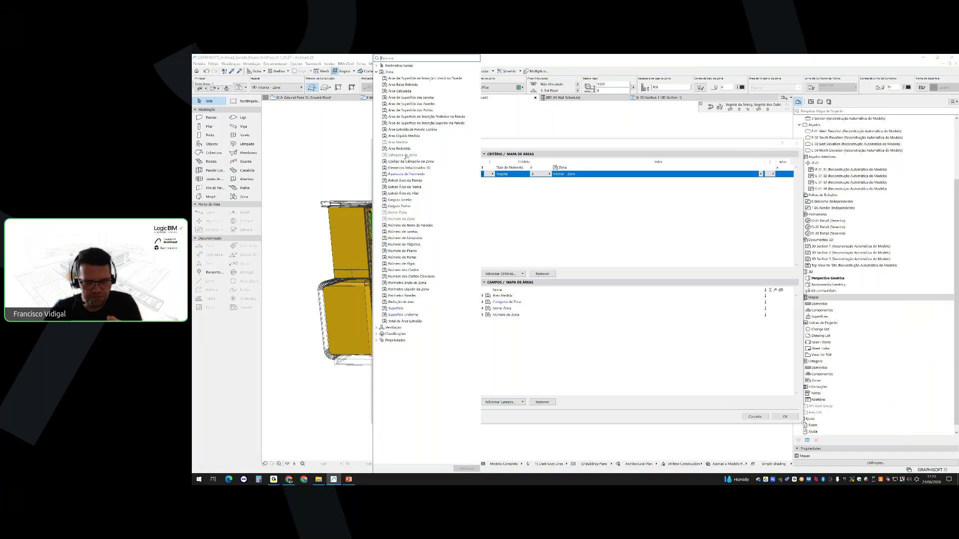
# Add the general parameters Nome do Piso Original, Volume (Líquido) and Altura as schedule fields
pyautogui.click(376, 71)
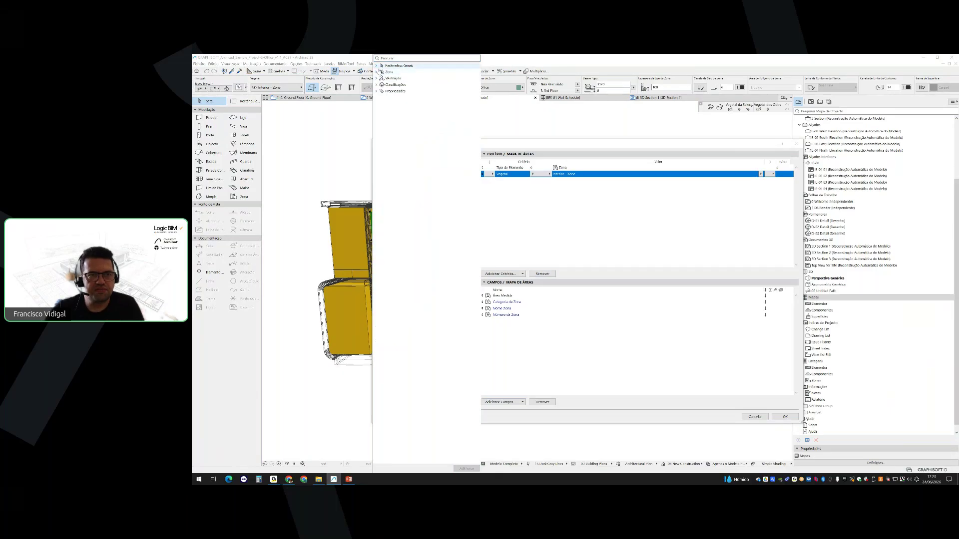
pyautogui.click(377, 66)
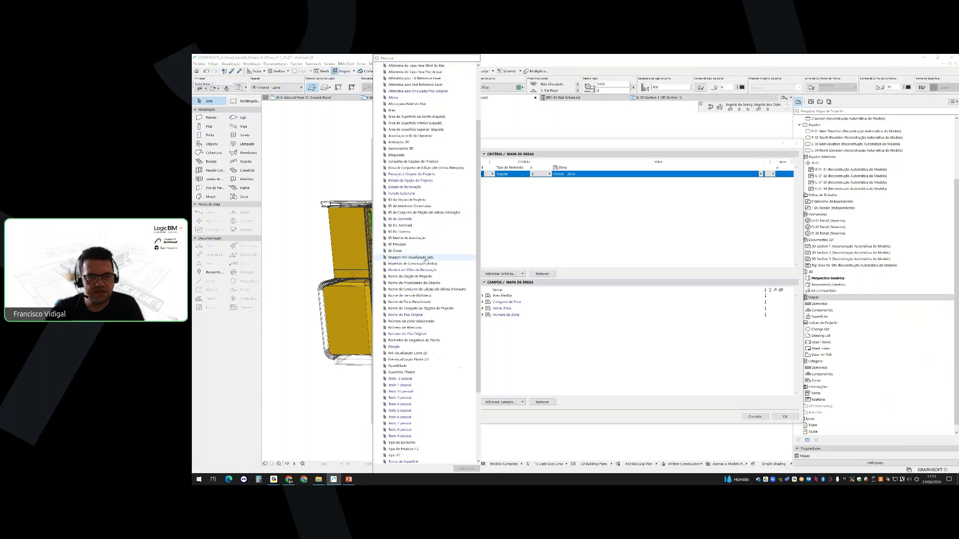
pyautogui.scroll(-9, 432, 250)
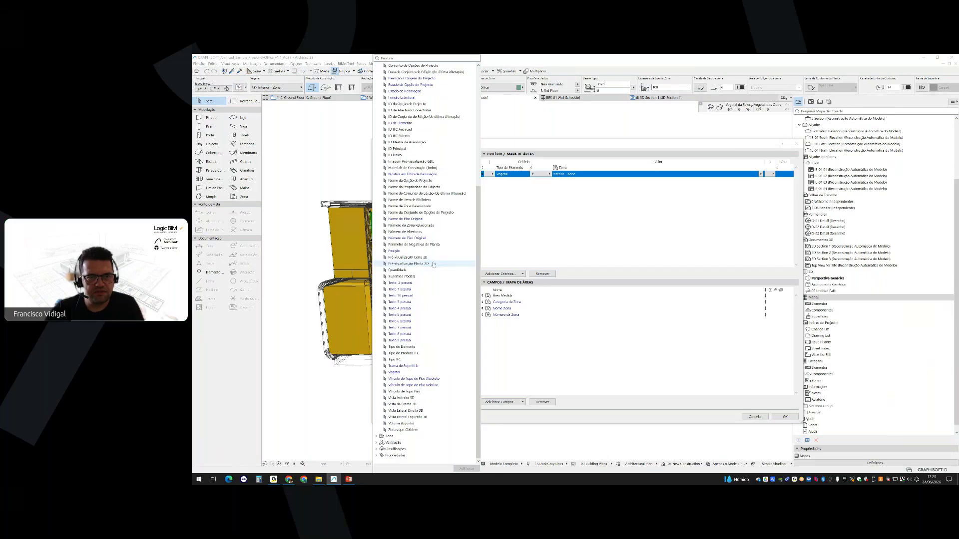
pyautogui.click(402, 220)
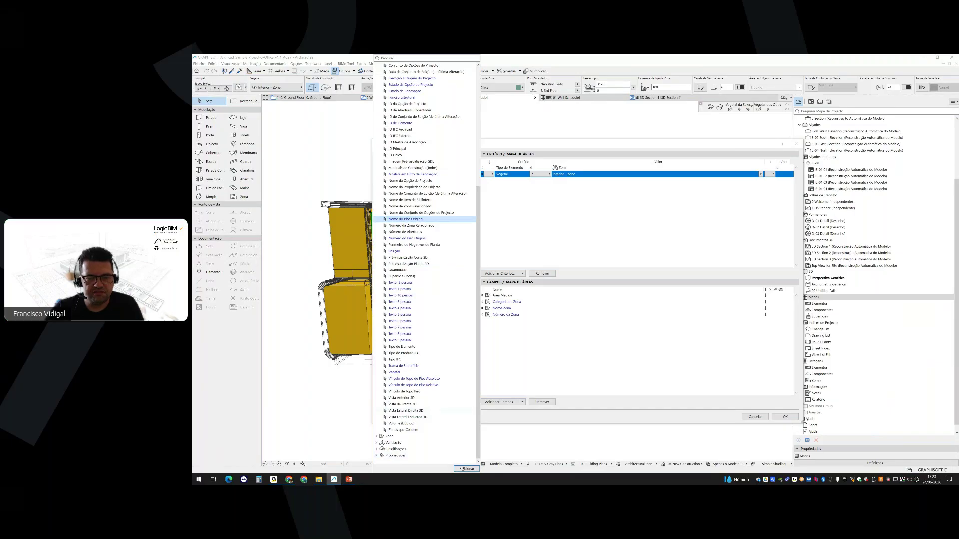
pyautogui.click(465, 469)
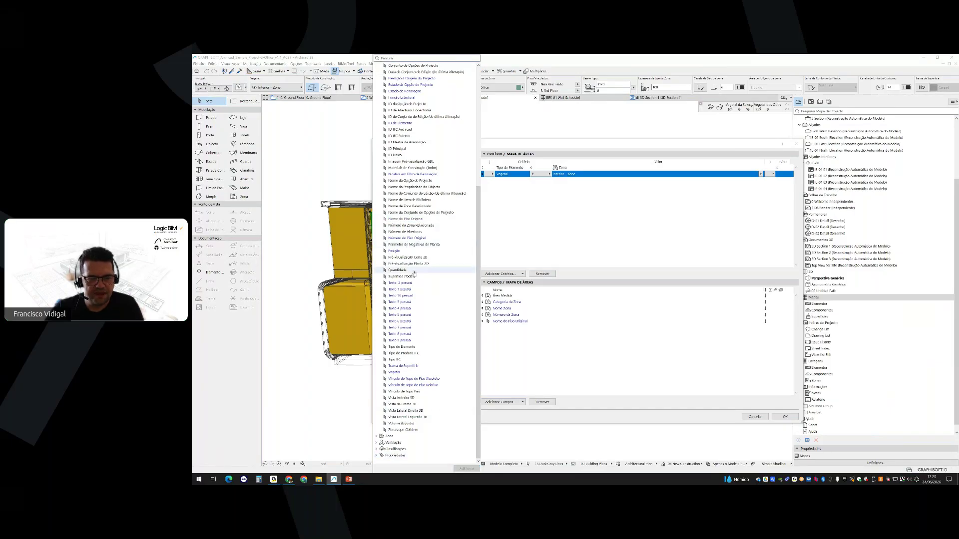
pyautogui.click(401, 424)
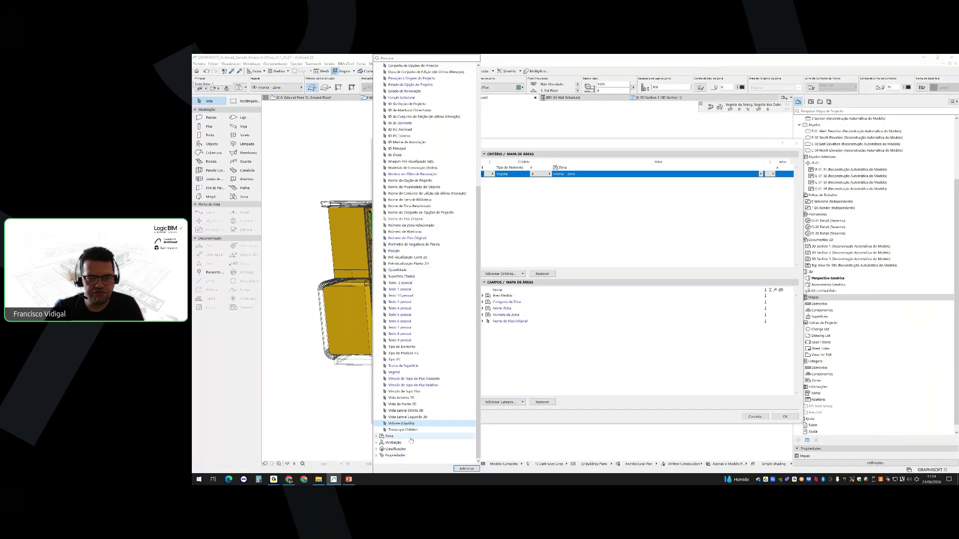
pyautogui.click(465, 469)
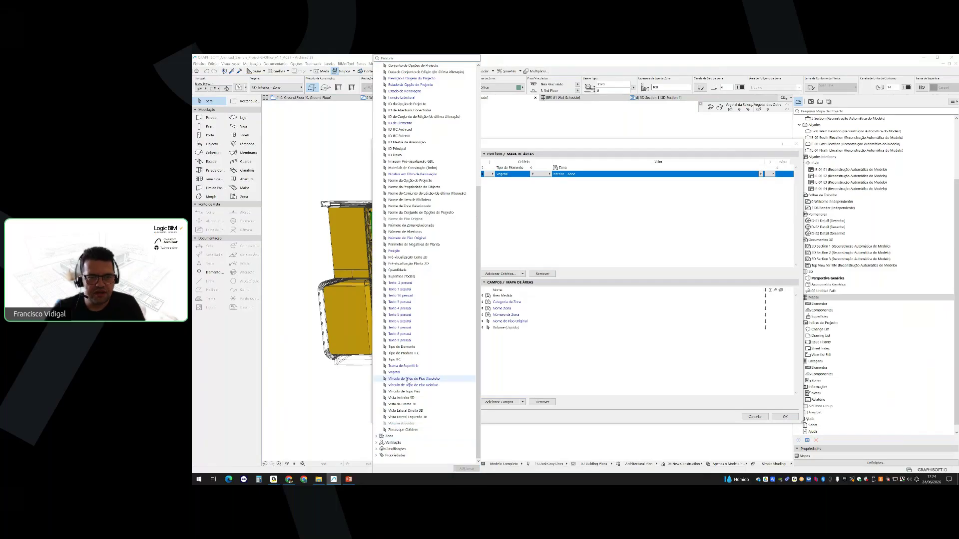
pyautogui.scroll(8, 410, 379)
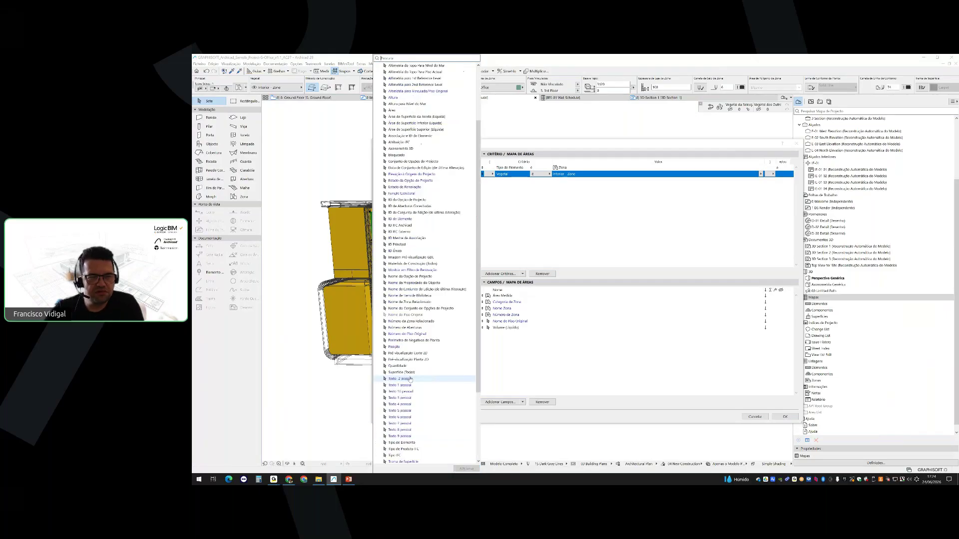
pyautogui.click(406, 155)
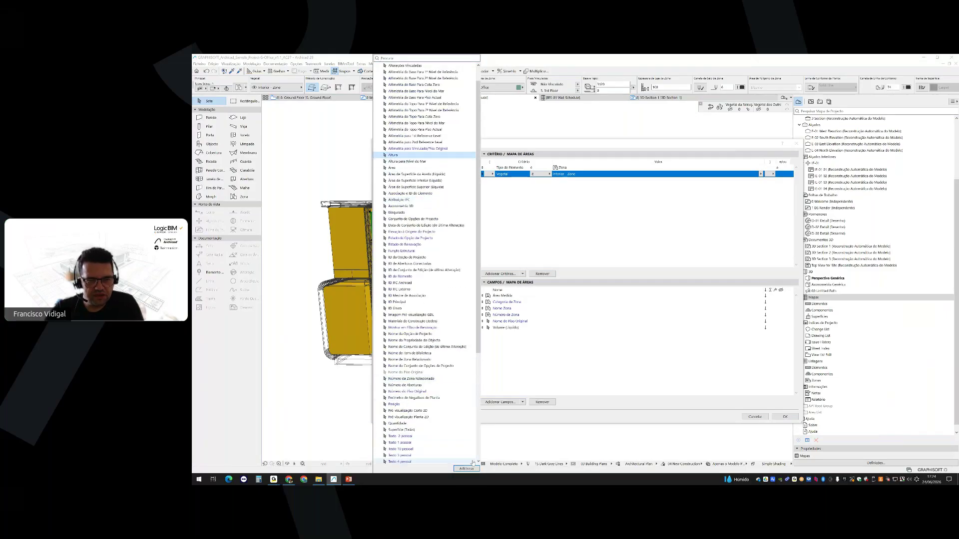
pyautogui.click(466, 468)
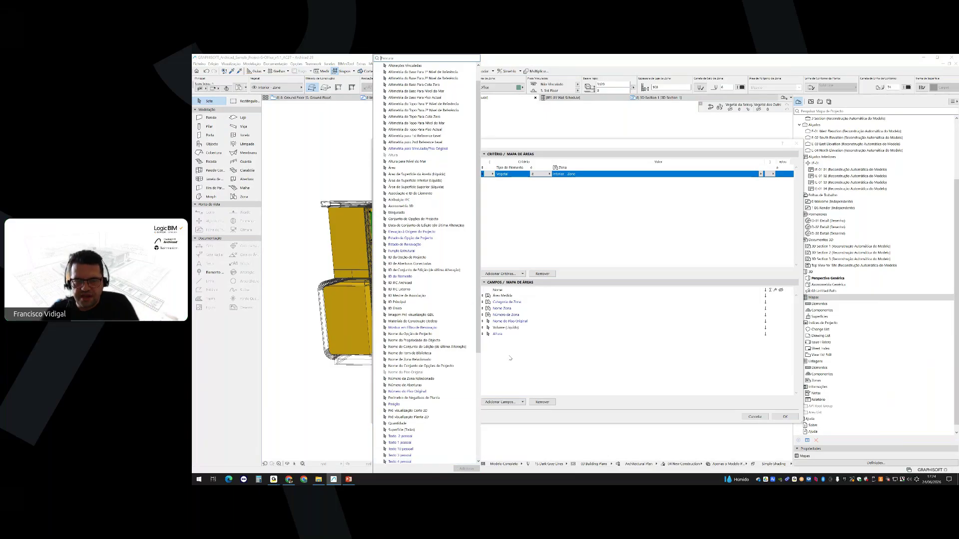
pyautogui.click(534, 331)
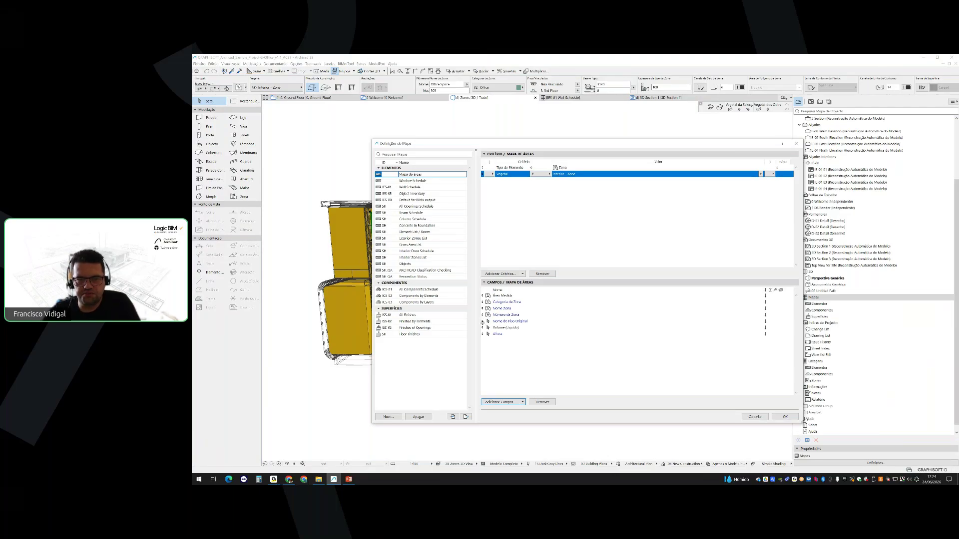
# Reorder the leading schedule fields as Nome do Piso Original, Número da Zona, Nome Zona, Categoria da Zona and Área Medida
pyautogui.click(511, 322)
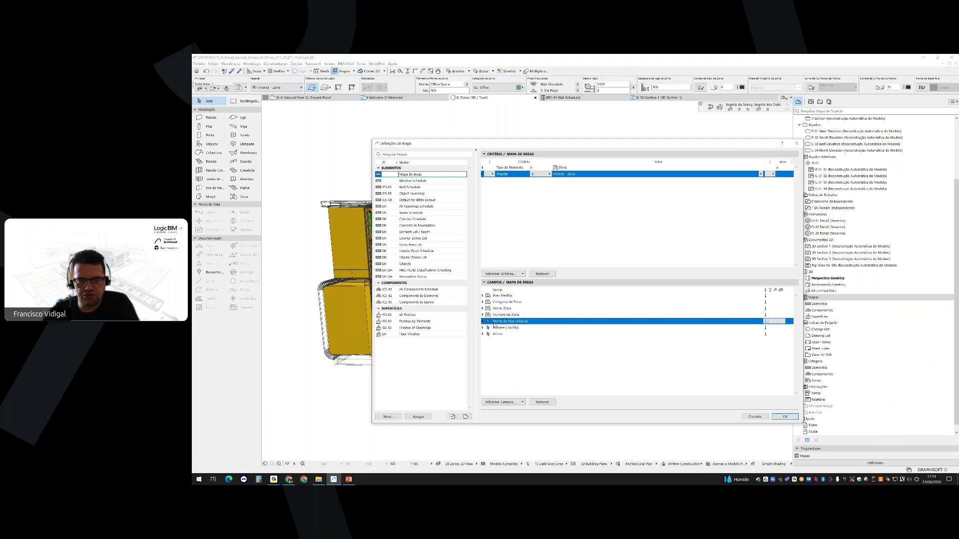
pyautogui.moveTo(483, 321); pyautogui.dragTo(483, 295)
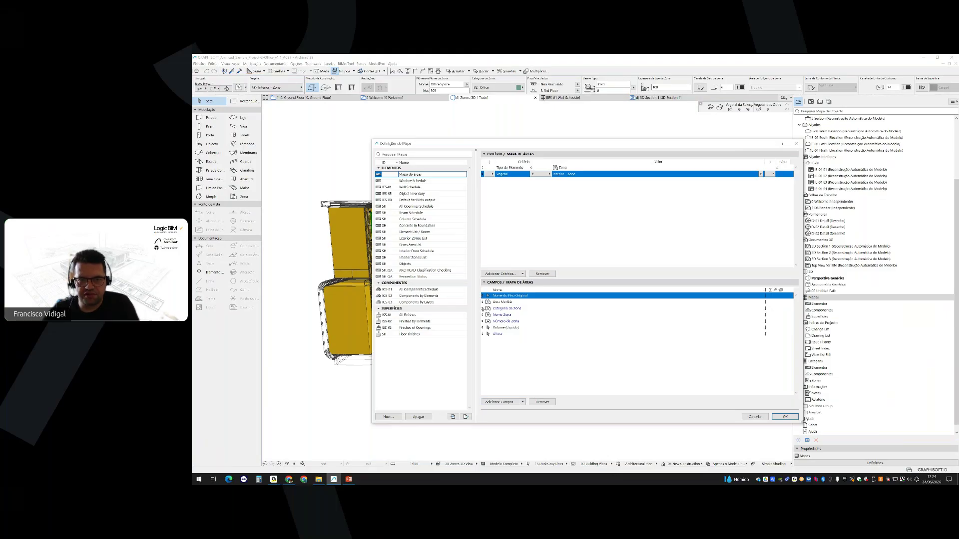
pyautogui.click(485, 322)
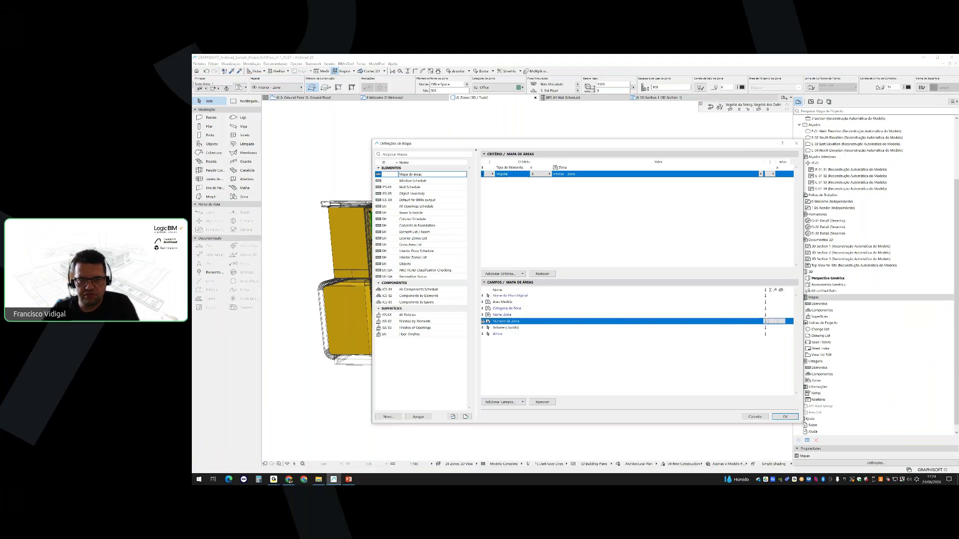
pyautogui.moveTo(483, 321)
pyautogui.mouseDown()
pyautogui.moveTo(482, 303)
pyautogui.moveTo(483, 315)
pyautogui.mouseUp()
pyautogui.click(483, 321)
pyautogui.click(483, 321)
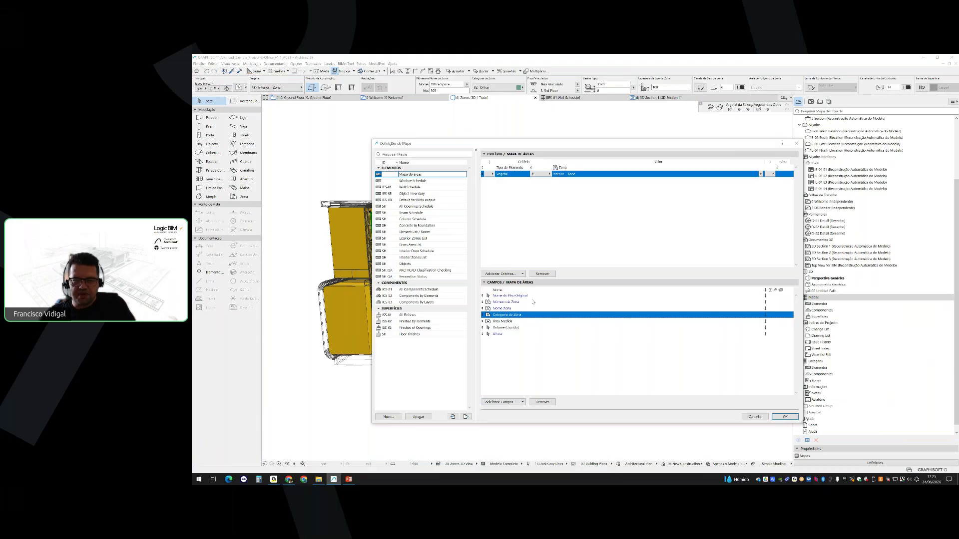
pyautogui.click(766, 296)
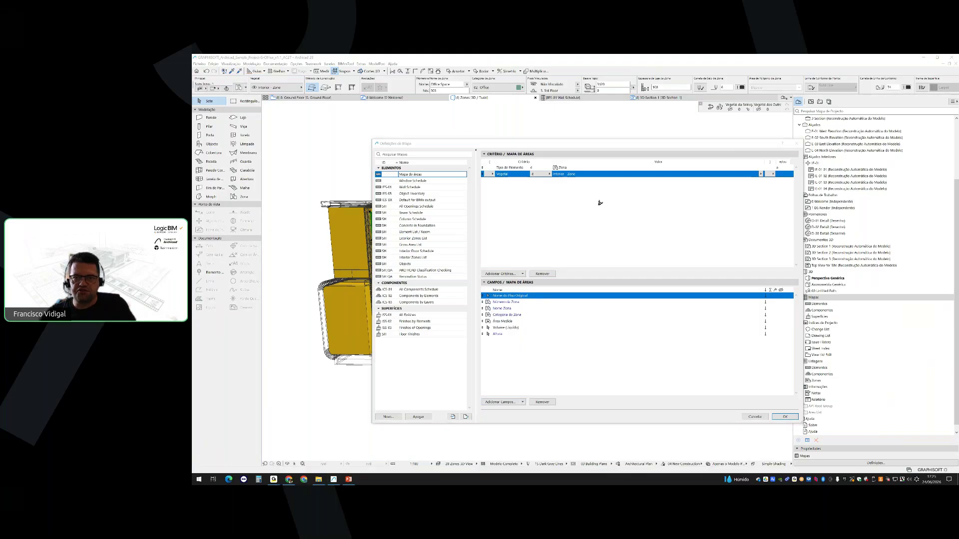
pyautogui.moveTo(601, 197)
pyautogui.mouseDown()
pyautogui.moveTo(602, 207)
pyautogui.moveTo(604, 198)
pyautogui.mouseUp()
pyautogui.moveTo(590, 236)
pyautogui.mouseDown()
pyautogui.moveTo(598, 252)
pyautogui.moveTo(587, 298)
pyautogui.moveTo(605, 300)
pyautogui.mouseUp()
pyautogui.moveTo(590, 316)
pyautogui.mouseDown()
pyautogui.moveTo(601, 324)
pyautogui.moveTo(592, 339)
pyautogui.mouseUp()
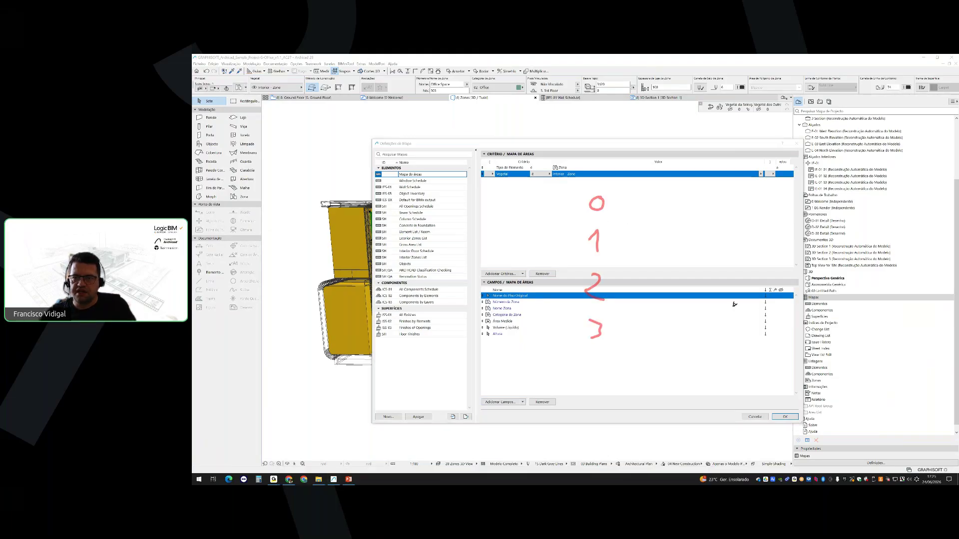
pyautogui.moveTo(640, 195)
pyautogui.mouseDown()
pyautogui.moveTo(649, 196)
pyautogui.moveTo(641, 210)
pyautogui.moveTo(656, 239)
pyautogui.mouseUp()
pyautogui.moveTo(644, 273)
pyautogui.mouseDown()
pyautogui.moveTo(652, 268)
pyautogui.moveTo(656, 325)
pyautogui.moveTo(652, 313)
pyautogui.mouseUp()
pyautogui.click(653, 67)
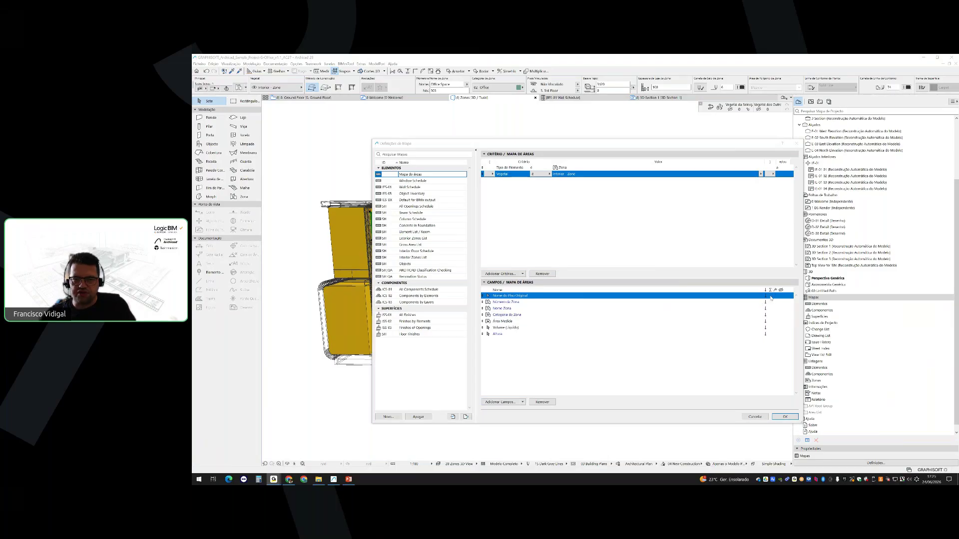
# Turn on the sum for the Área Medida and Volume (Líquido) fields, and enable the flag option for Nome do Piso Original
pyautogui.click(503, 322)
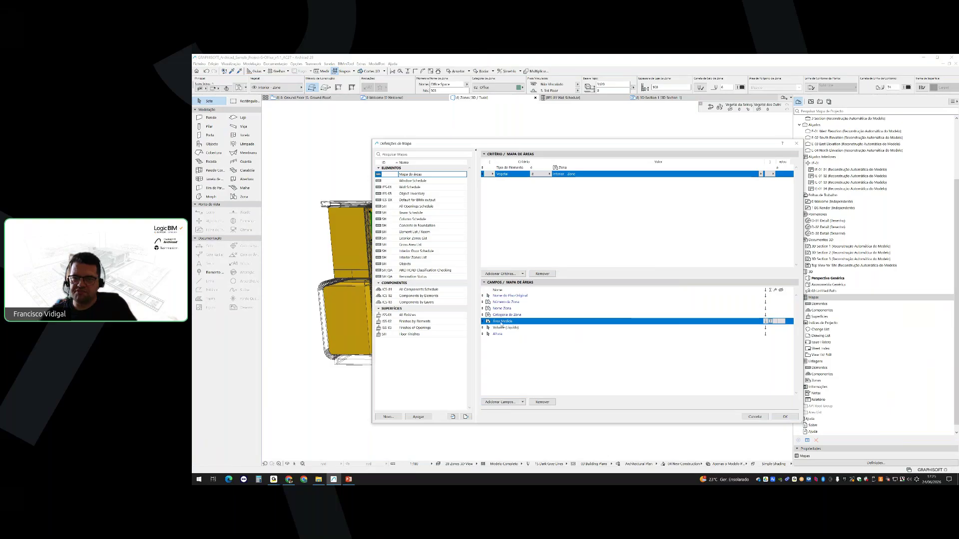
pyautogui.click(554, 330)
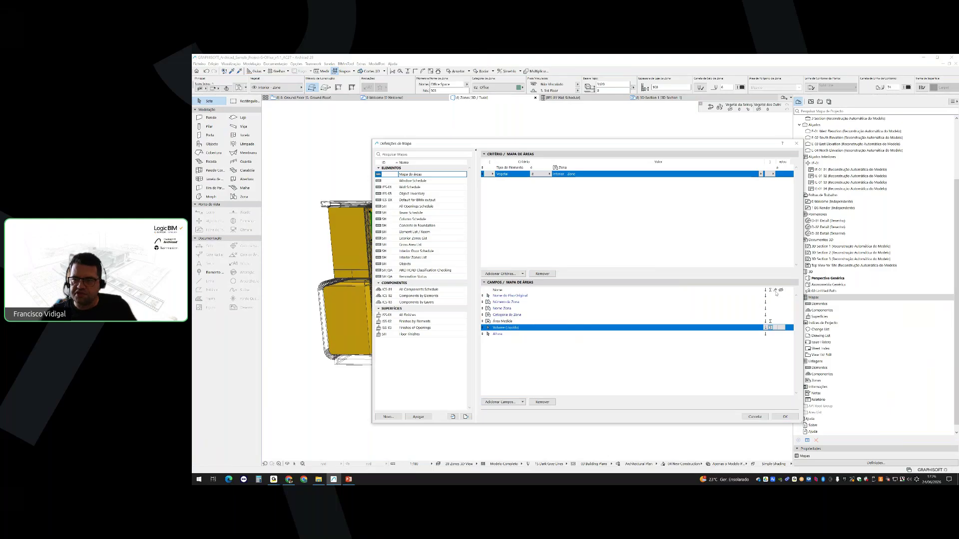
pyautogui.click(776, 322)
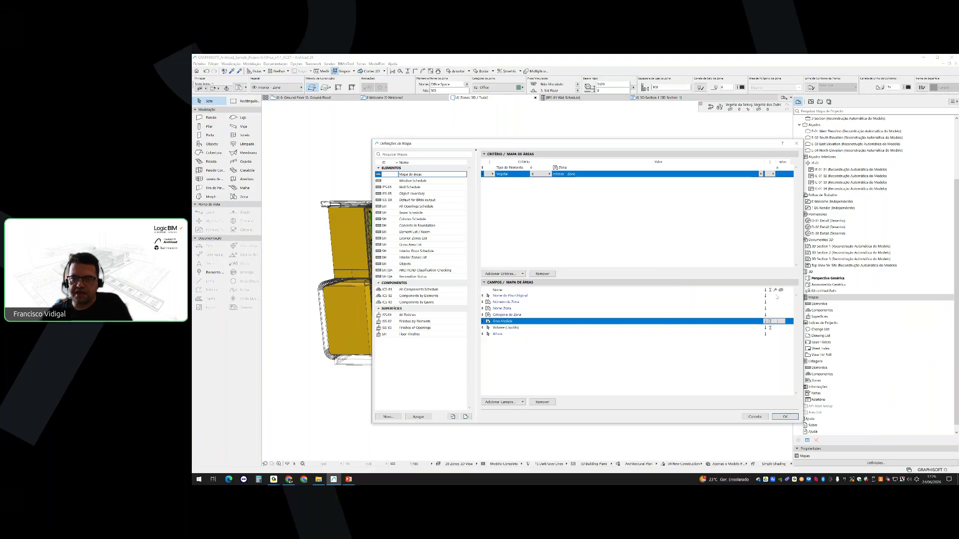
pyautogui.click(777, 298)
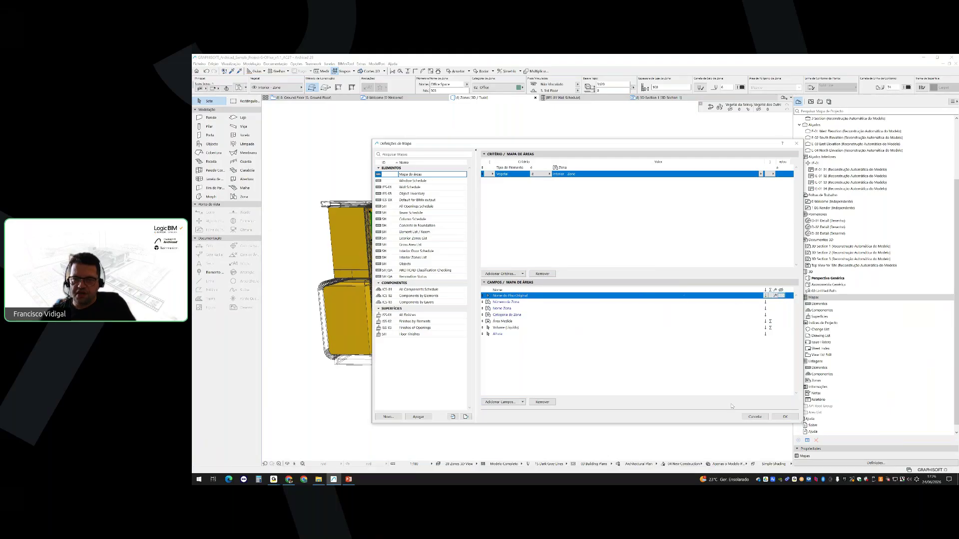
# Confirm the schedule settings and open the Mapa de áreas element schedule from the project map
pyautogui.click(780, 418)
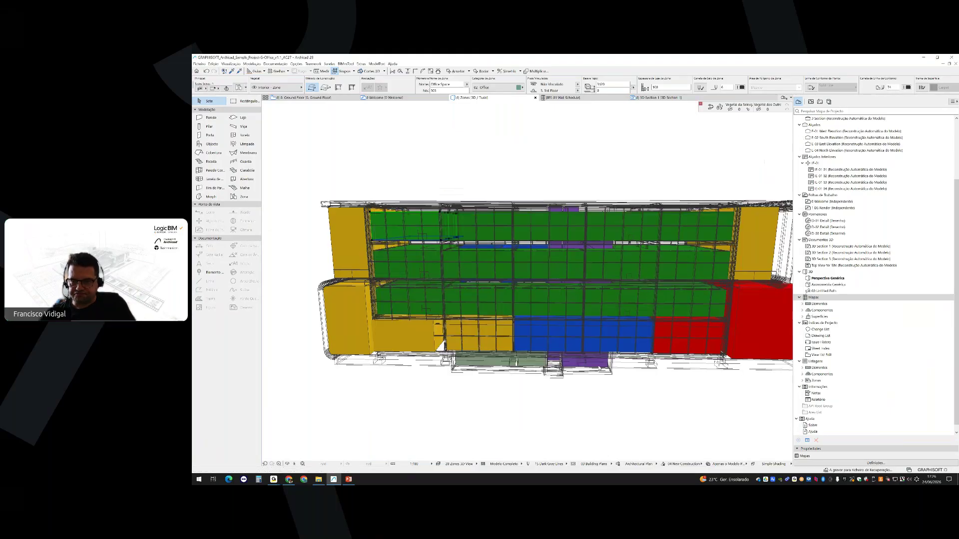
pyautogui.click(803, 304)
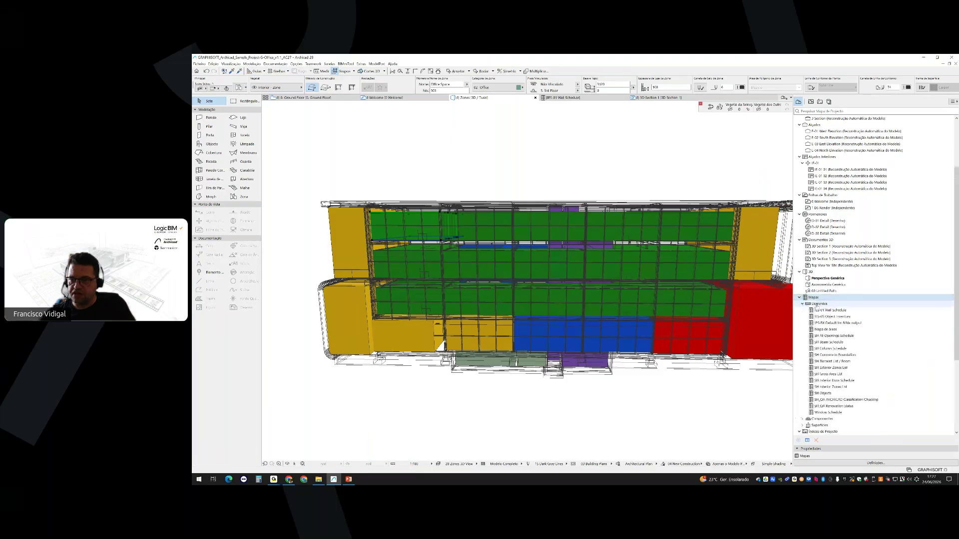
pyautogui.click(822, 330)
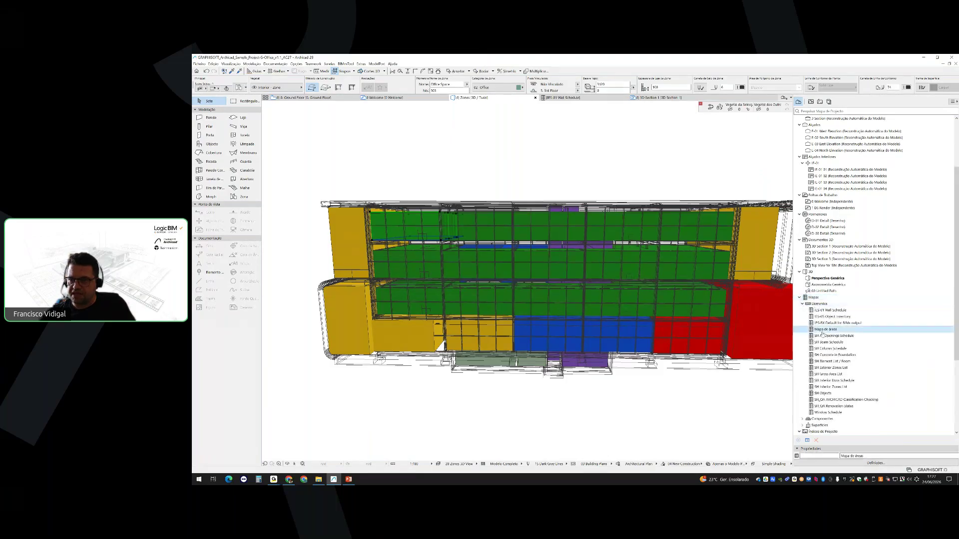
pyautogui.doubleClick(823, 331)
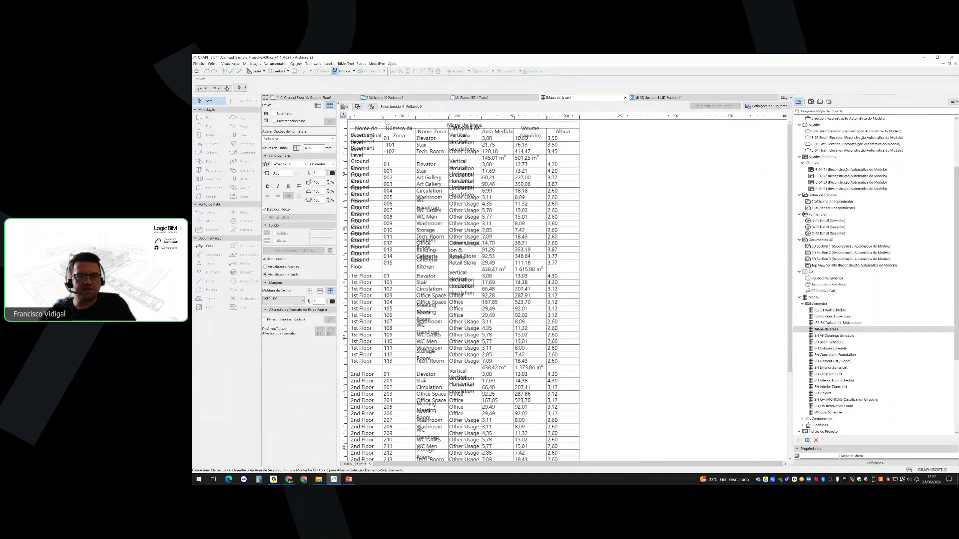
# Widen the Nome do Piso Original and Número da Zona columns by hand and slightly adjust a row's height
pyautogui.moveTo(386, 123); pyautogui.dragTo(397, 122)
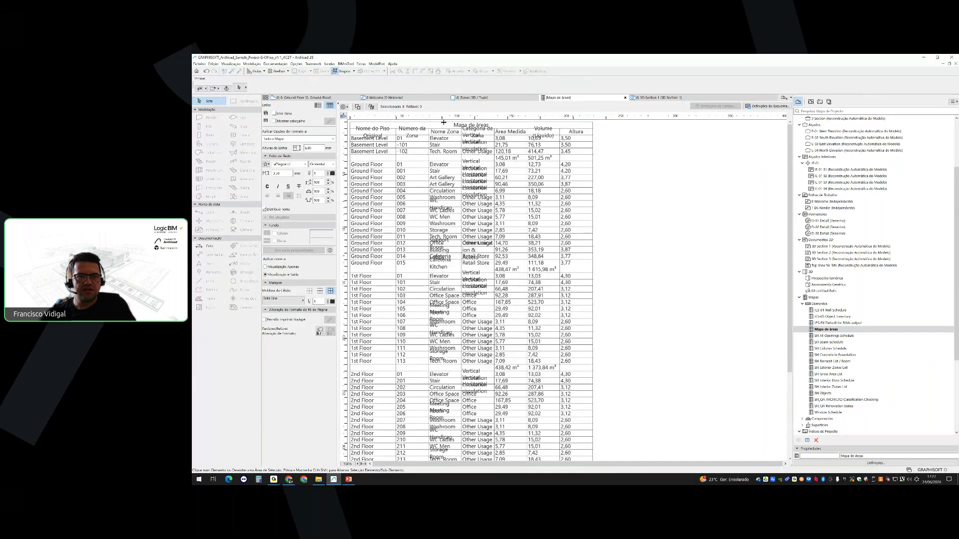
pyautogui.moveTo(430, 122); pyautogui.dragTo(444, 122)
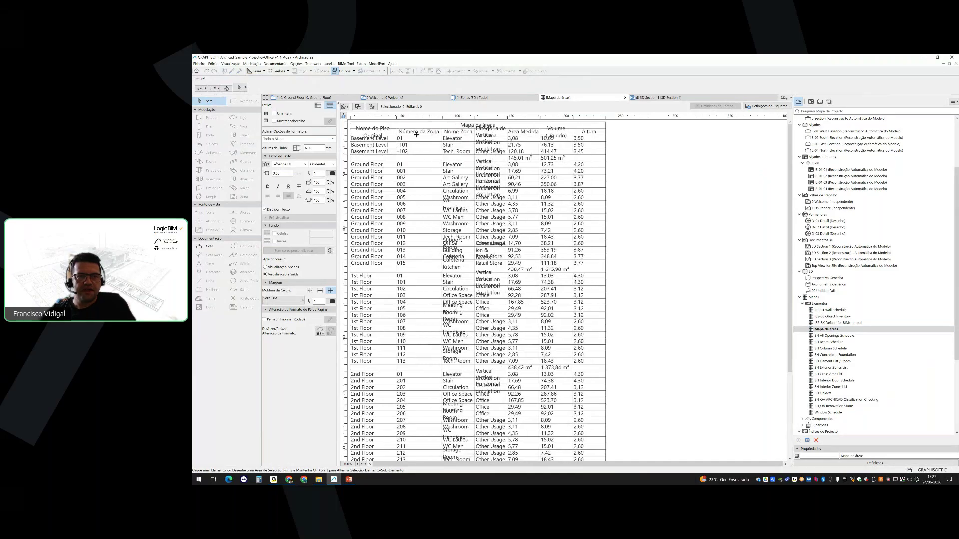
pyautogui.moveTo(346, 161); pyautogui.dragTo(346, 159)
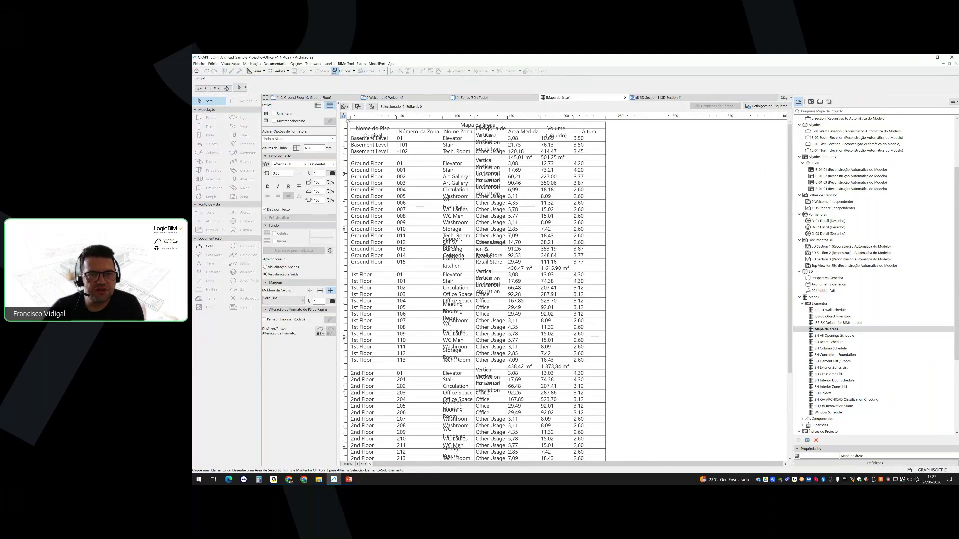
# Resize all schedule columns and rows to fit their content
pyautogui.click(344, 116)
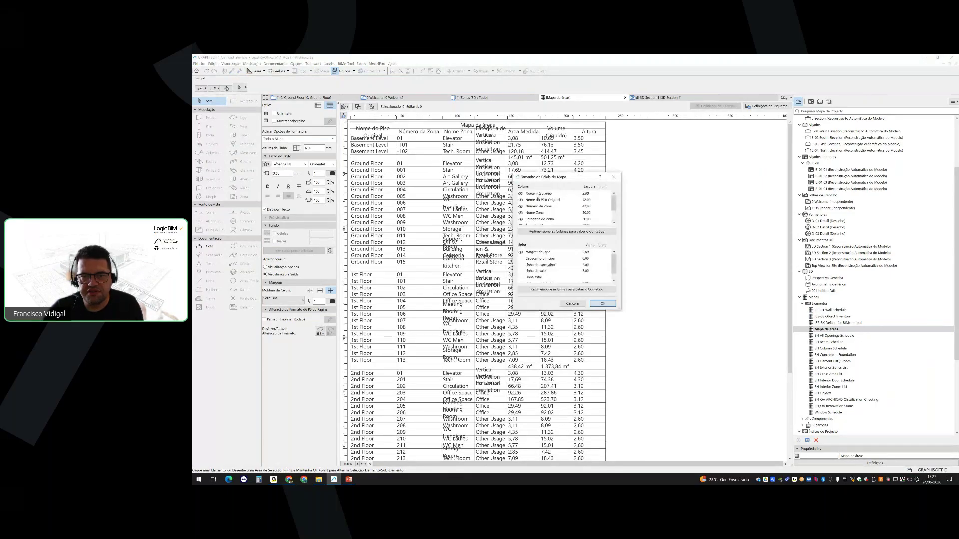
pyautogui.click(543, 231)
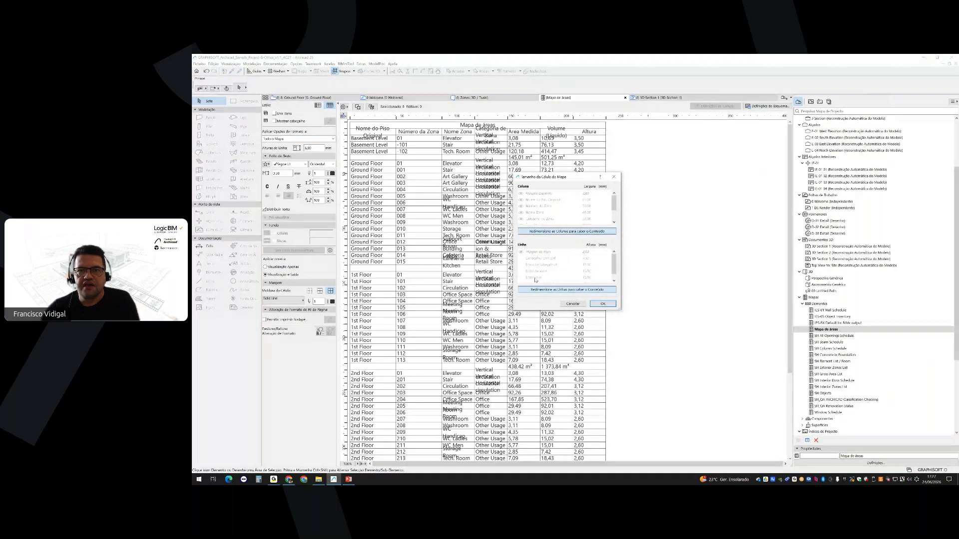
pyautogui.press('Return')
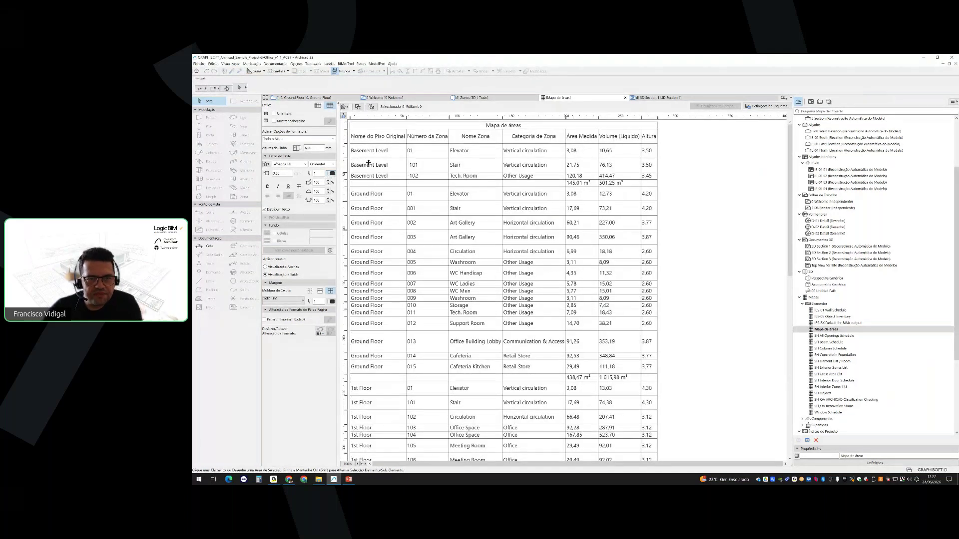
# Enlarge the schedule display to a readable scale and examine the Basement Level area values and their subtotal
pyautogui.click(358, 465)
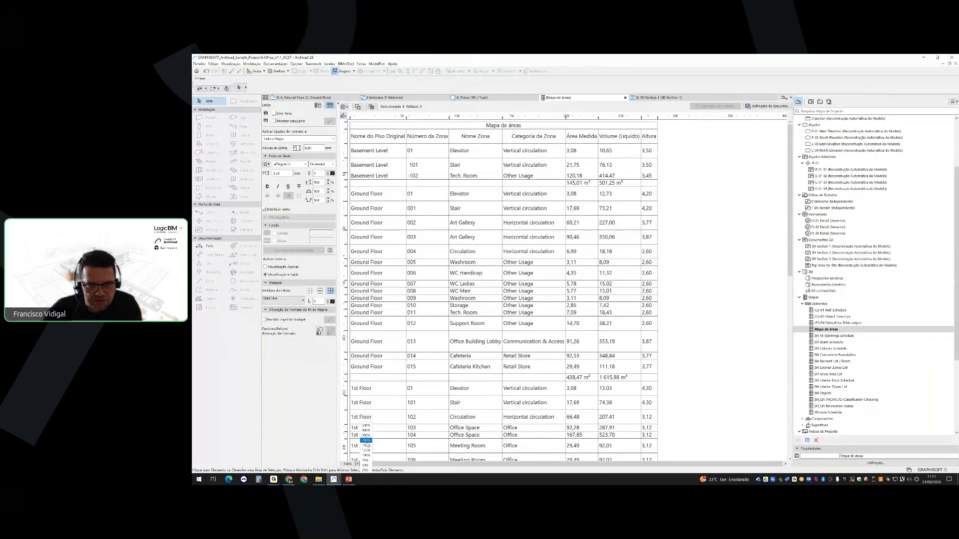
pyautogui.click(366, 465)
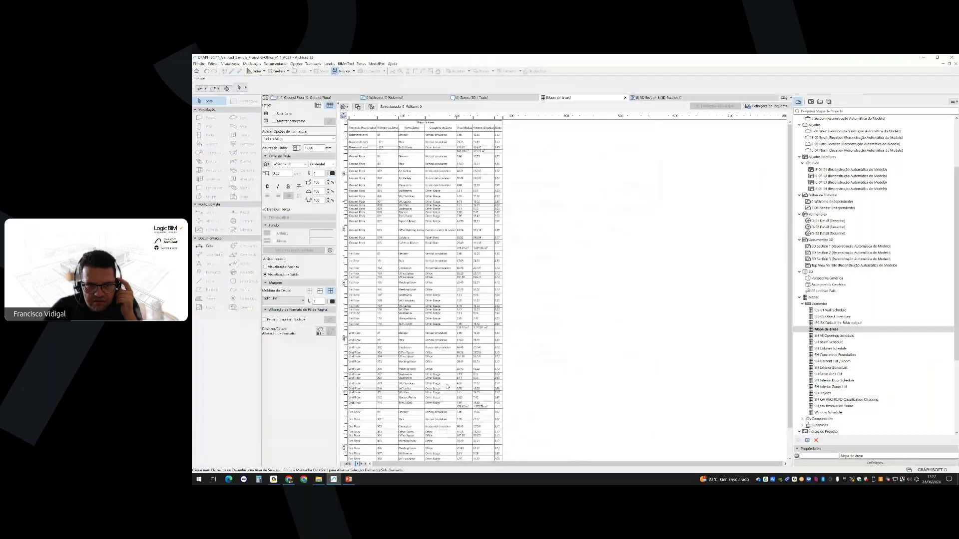
pyautogui.scroll(-1, 447, 387)
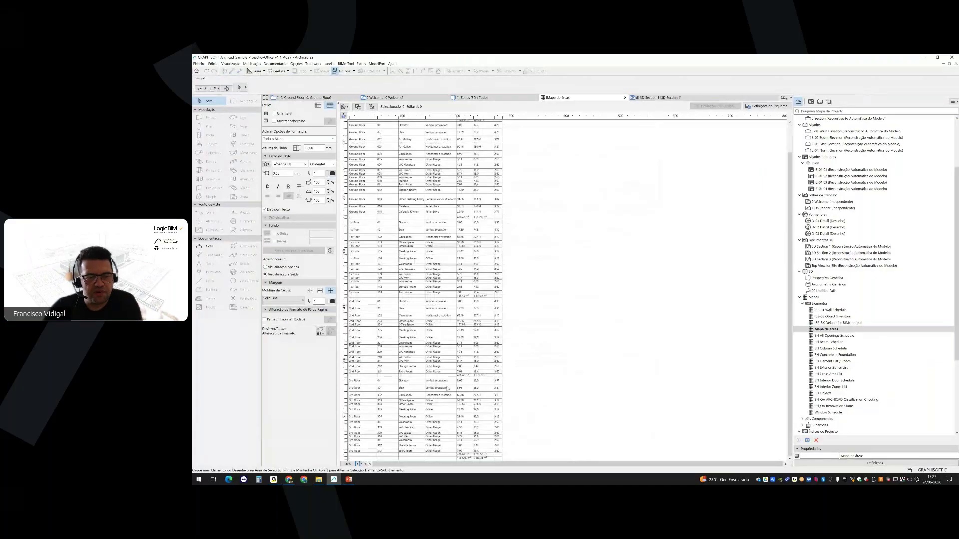
pyautogui.click(357, 464)
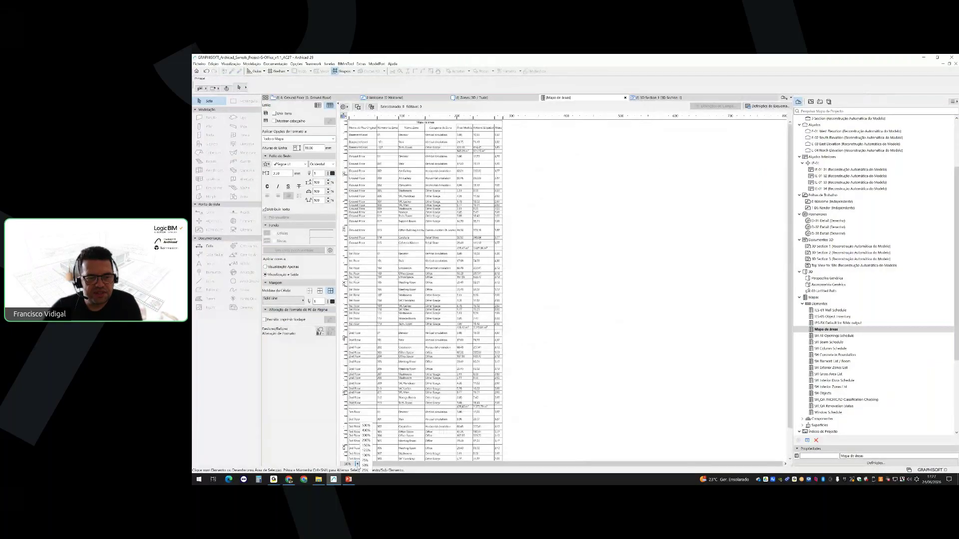
pyautogui.click(366, 441)
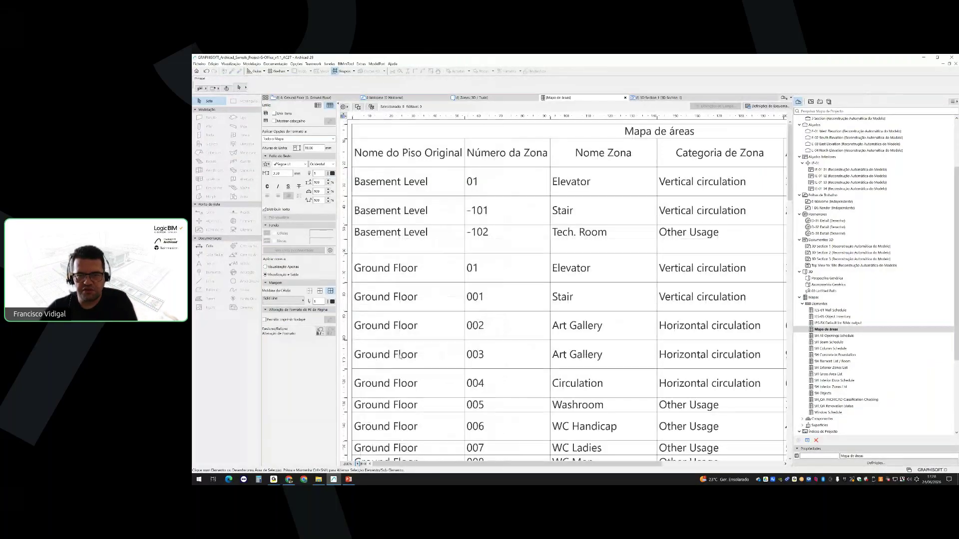
pyautogui.click(358, 464)
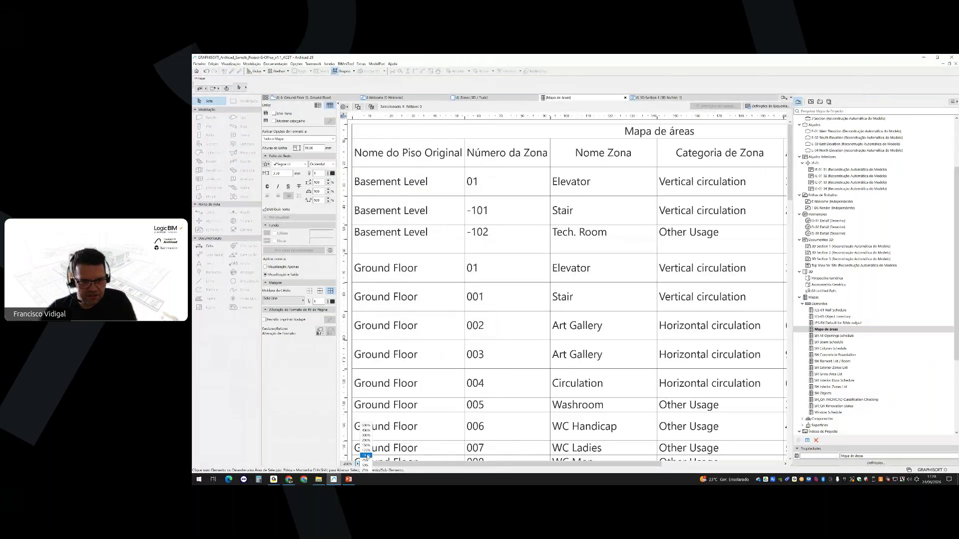
pyautogui.click(365, 448)
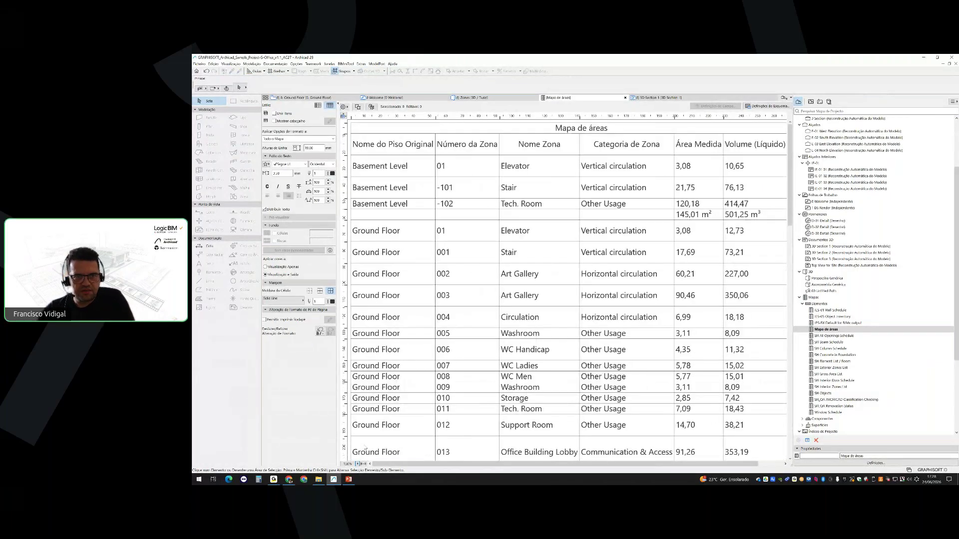
pyautogui.click(402, 168)
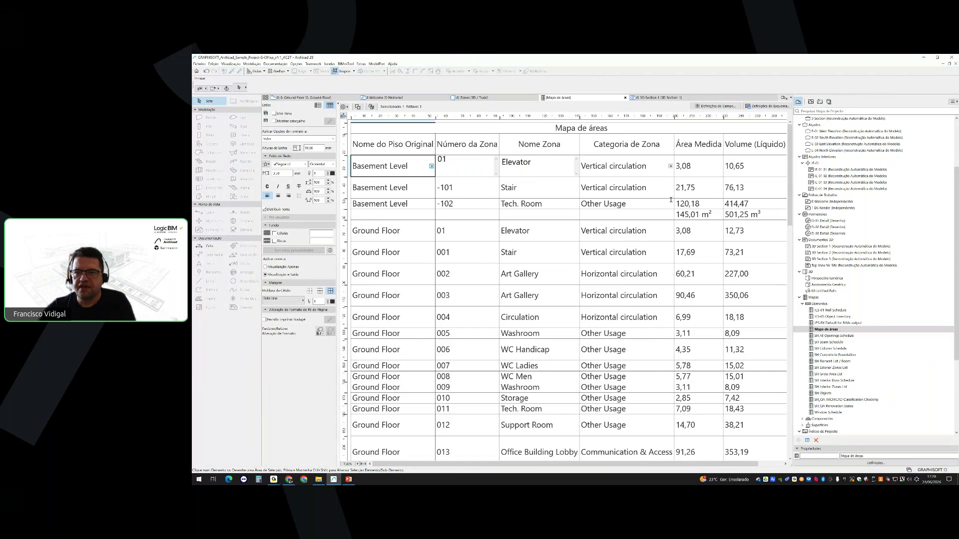
pyautogui.click(694, 172)
pyautogui.click(693, 185)
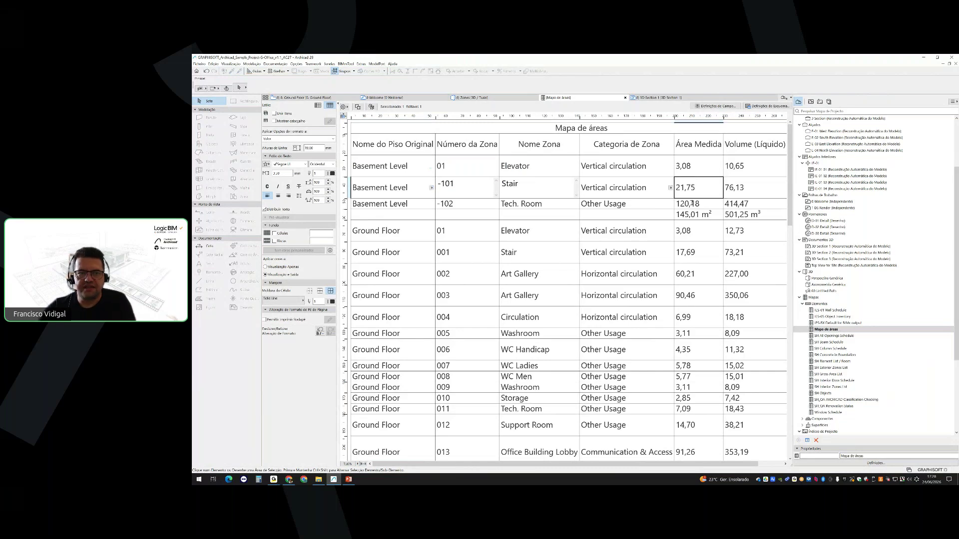
pyautogui.click(693, 204)
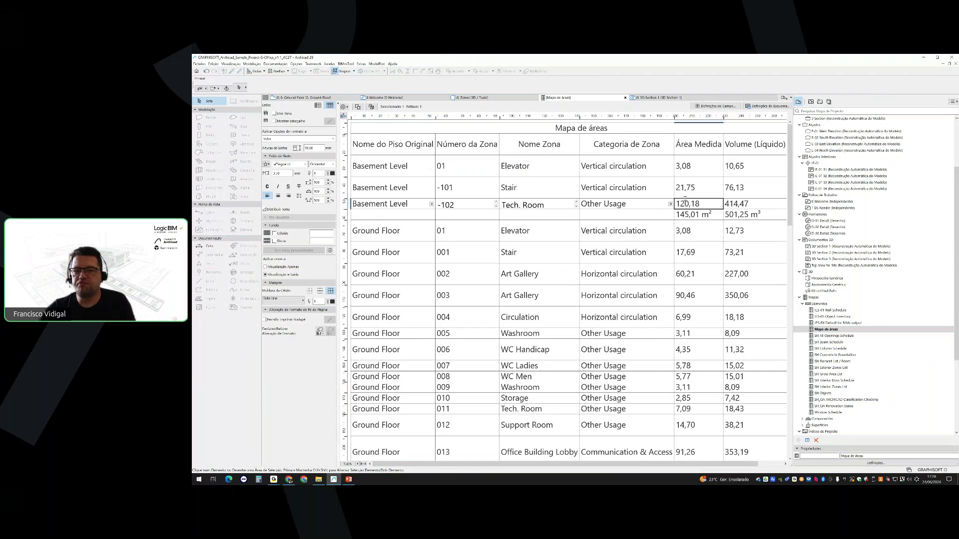
pyautogui.click(697, 215)
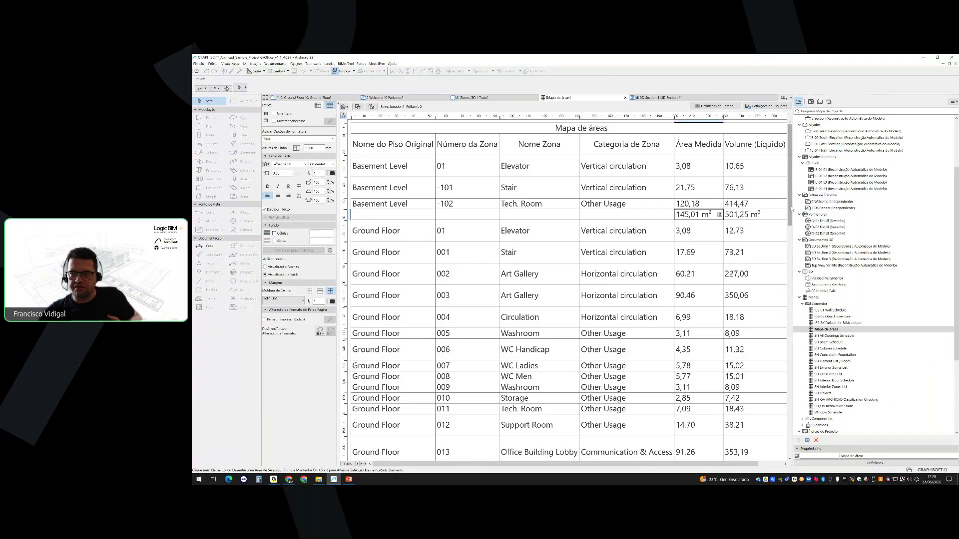
# Examine the area subtotals of the upper floors and the building's grand total at the end of the schedule
pyautogui.moveTo(790, 216); pyautogui.dragTo(789, 235)
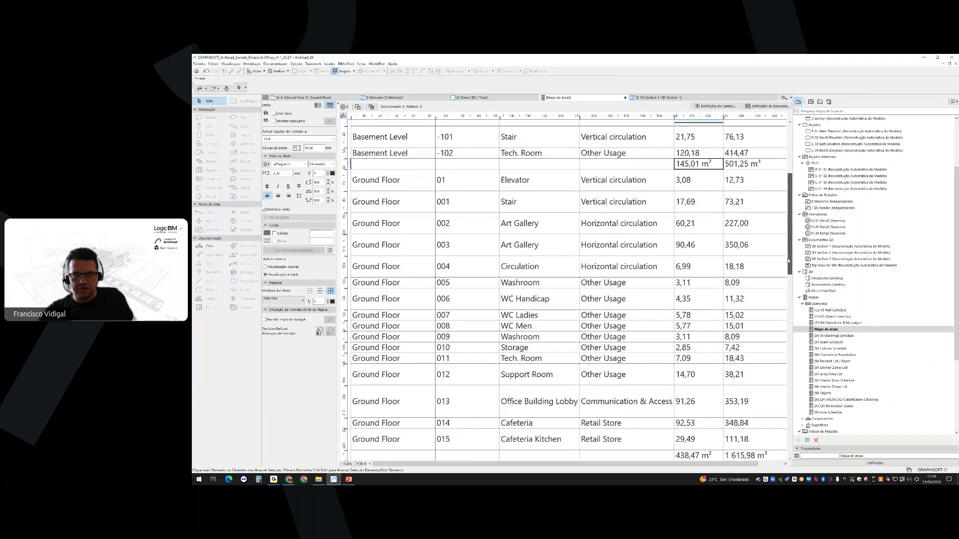
pyautogui.scroll(-3, 759, 278)
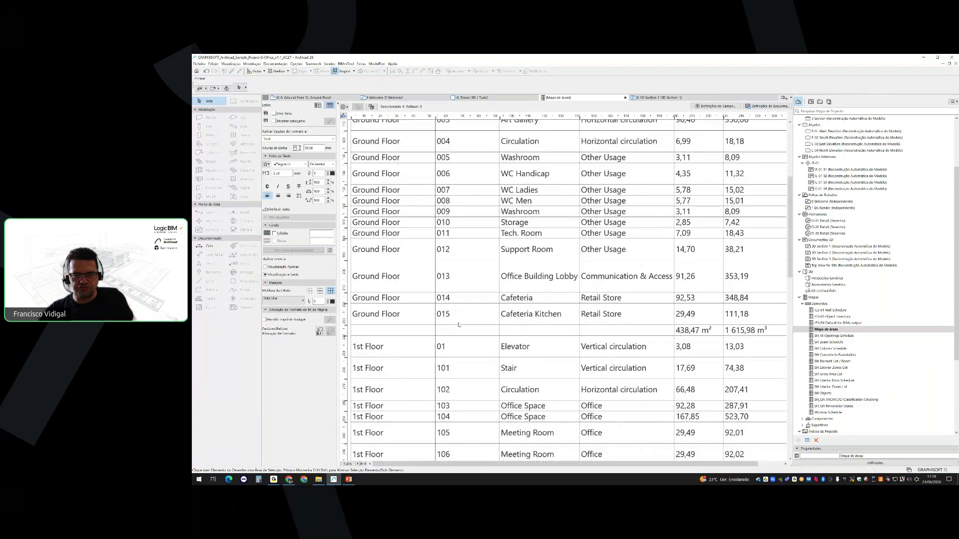
pyautogui.click(693, 332)
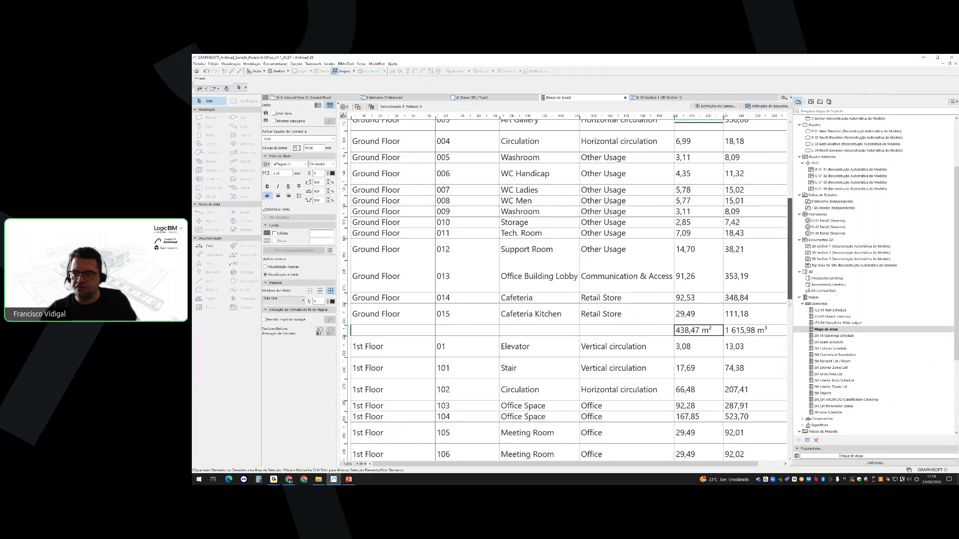
pyautogui.moveTo(788, 255); pyautogui.dragTo(786, 453)
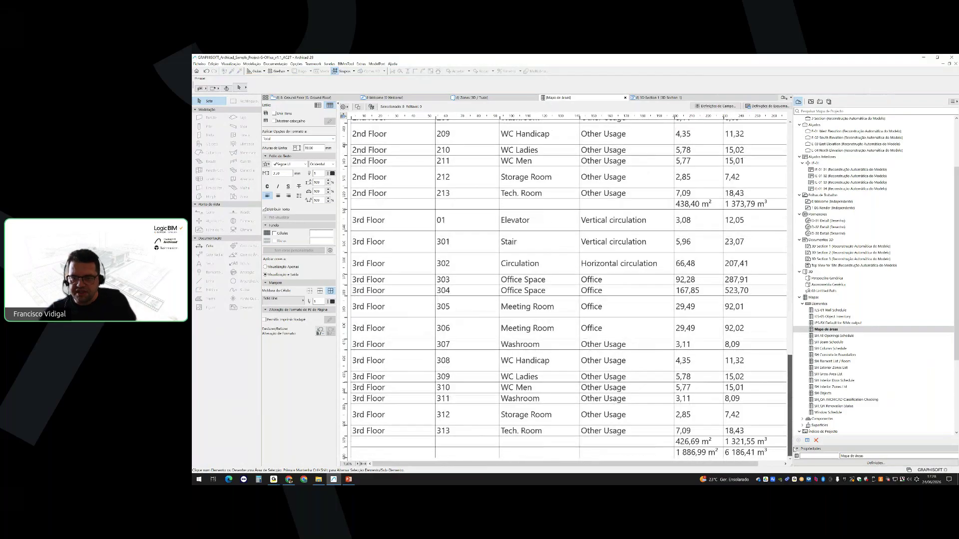
pyautogui.click(700, 453)
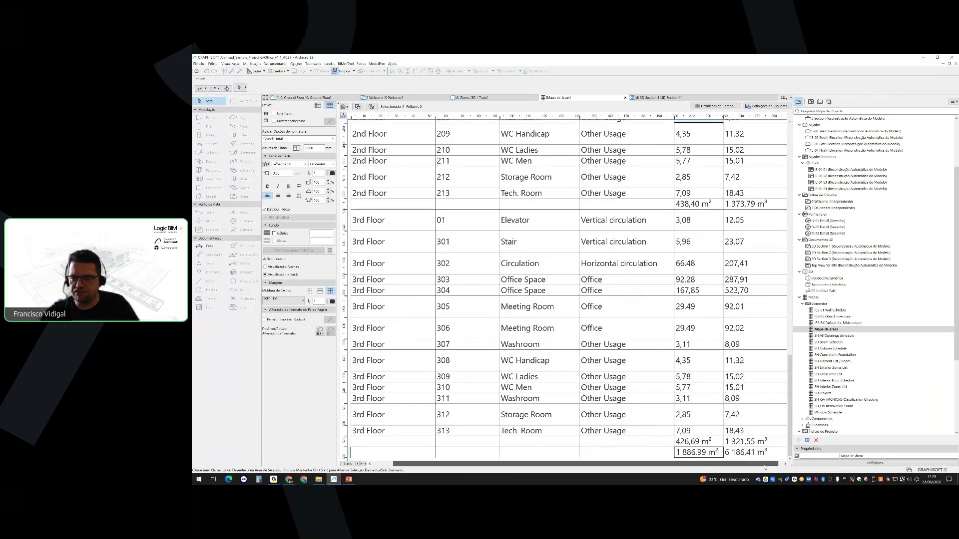
pyautogui.hscroll(2, 764, 467)
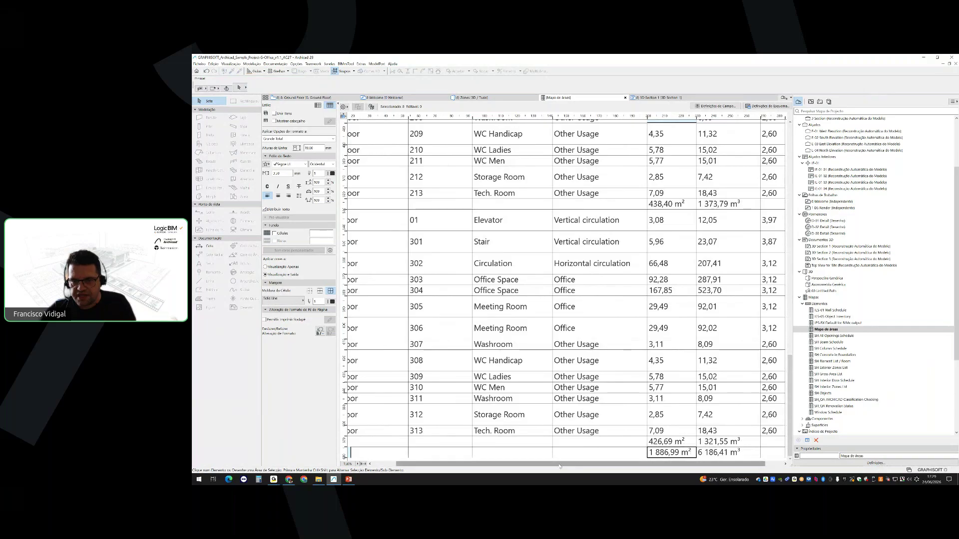
pyautogui.hscroll(-2, 573, 399)
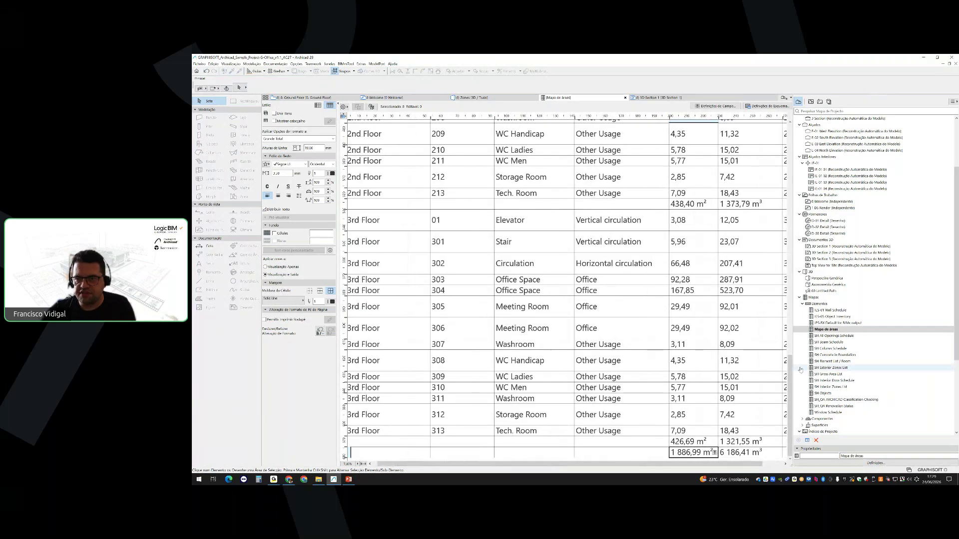
# Return to the start of the schedule and review its criteria and fields in the schedule settings
pyautogui.moveTo(786, 133); pyautogui.dragTo(784, 126)
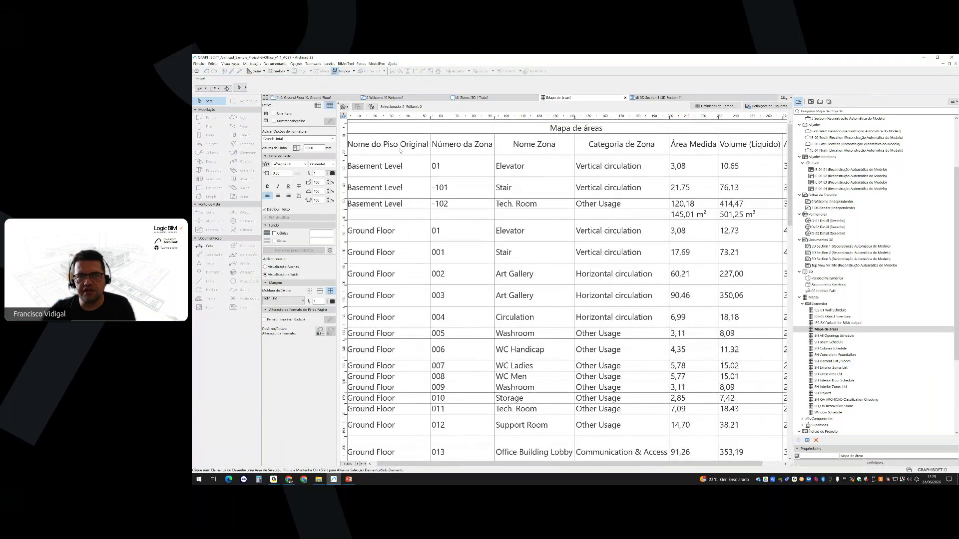
pyautogui.click(768, 106)
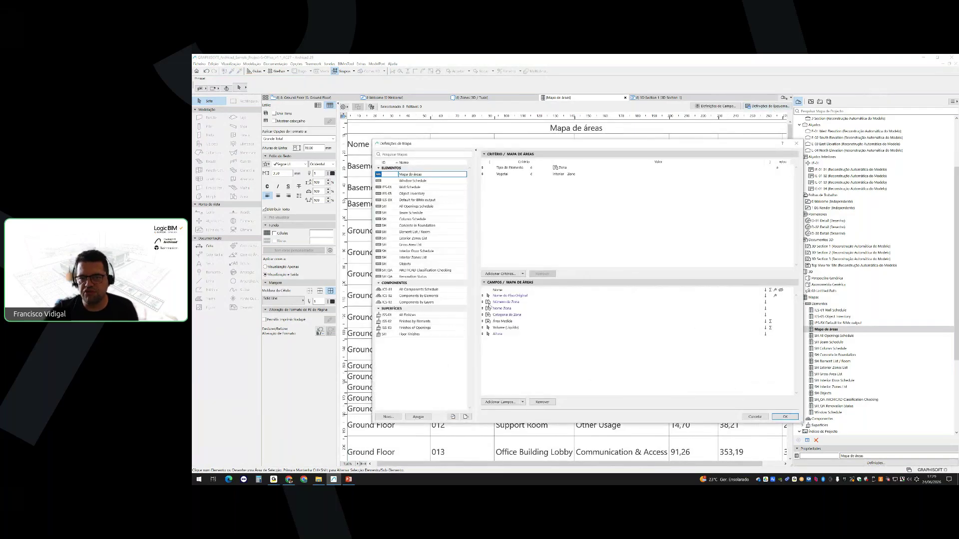
pyautogui.click(798, 144)
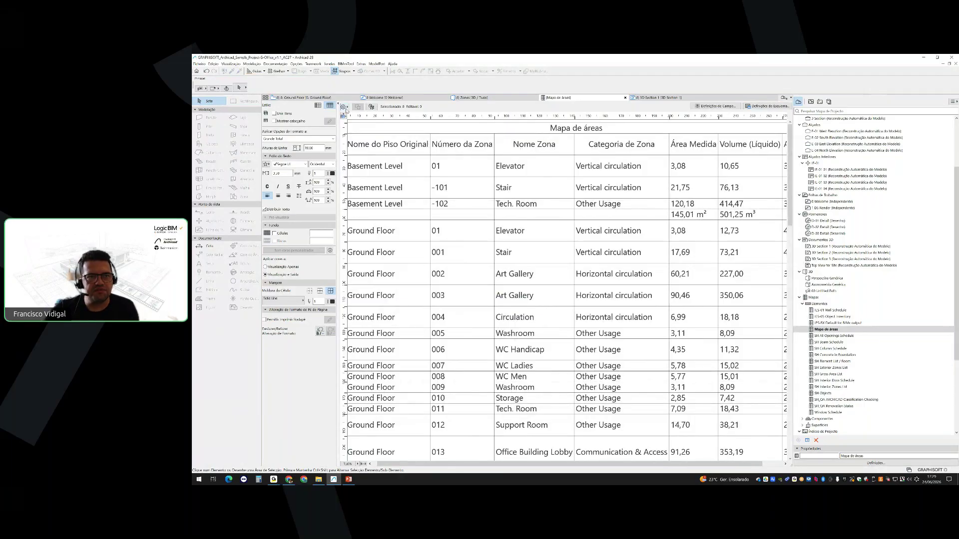
# Freeze the schedule header, check it while moving through the rows, and unfreeze it
pyautogui.click(344, 107)
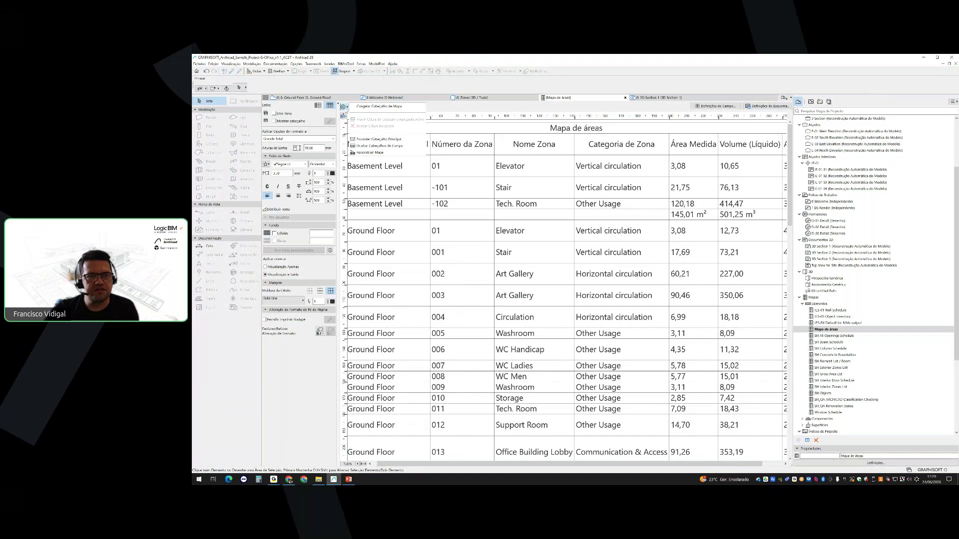
pyautogui.click(378, 107)
pyautogui.scroll(-15, 441, 264)
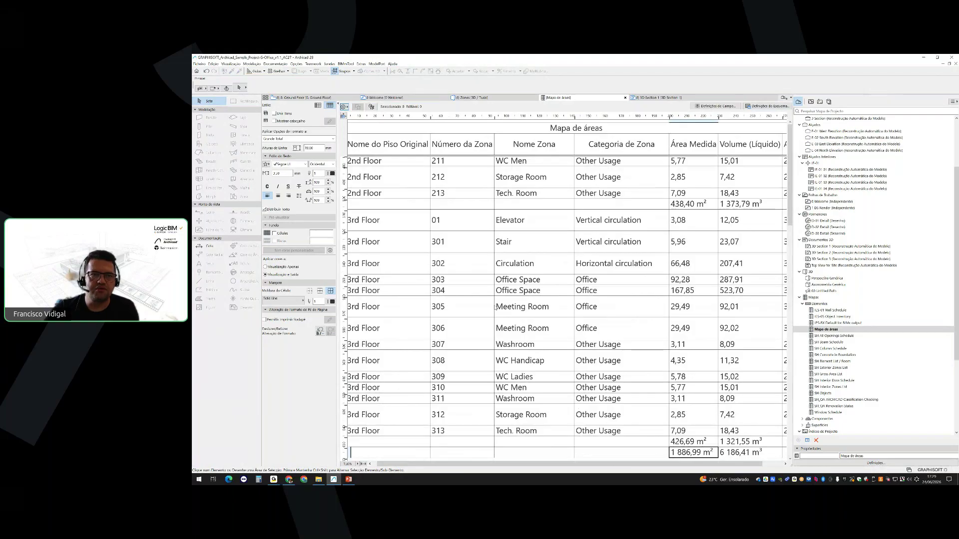
pyautogui.scroll(15, 588, 133)
pyautogui.click(344, 106)
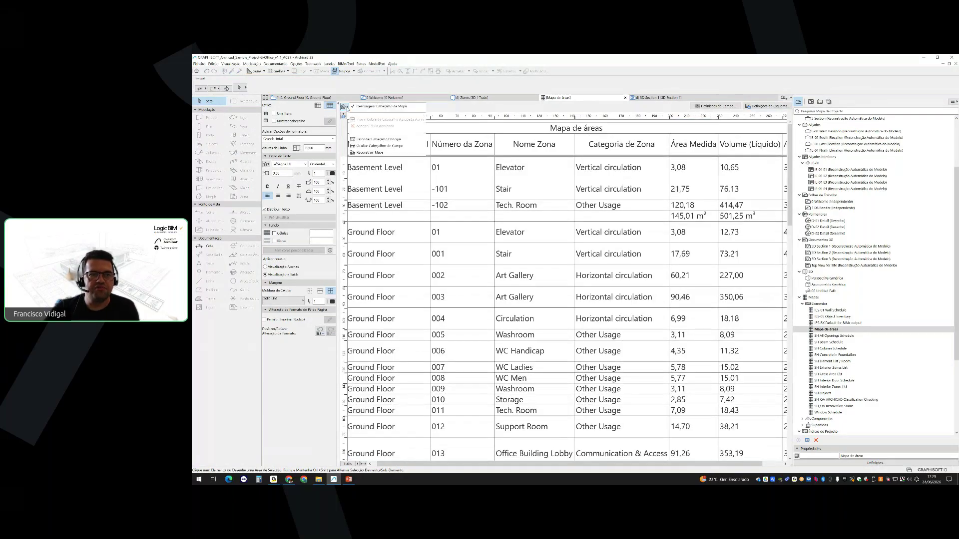
pyautogui.click(350, 107)
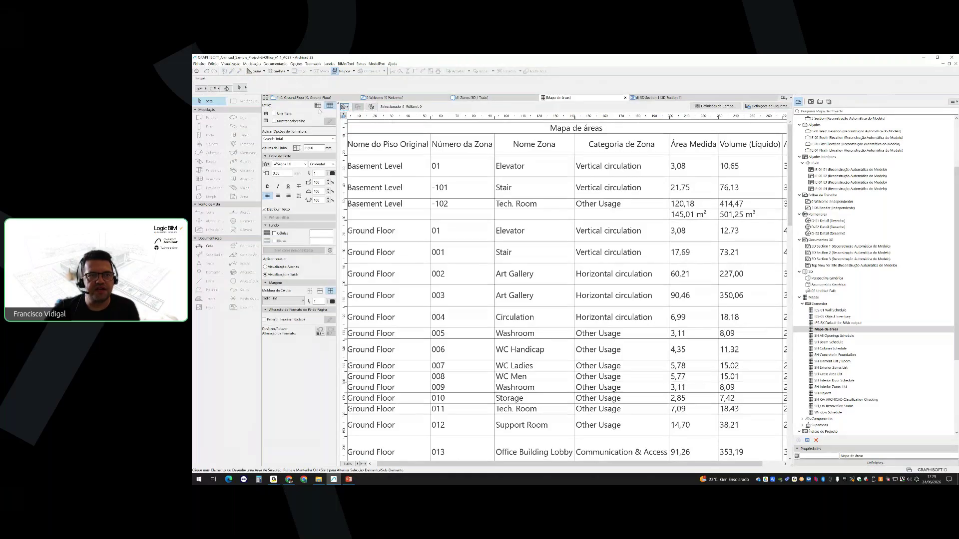
# Turn on headlines so each floor's name heads its group of zones, and check them down the schedule
pyautogui.click(275, 121)
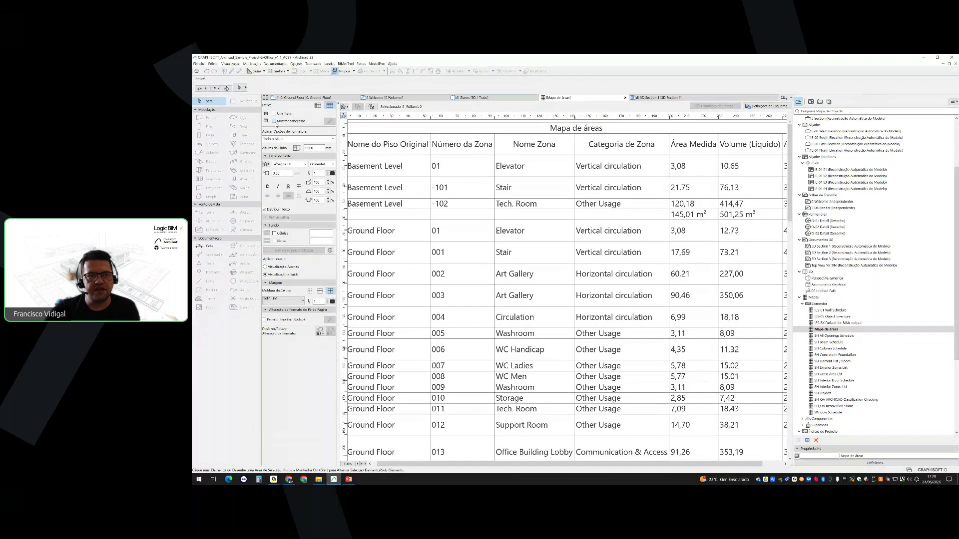
pyautogui.click(274, 121)
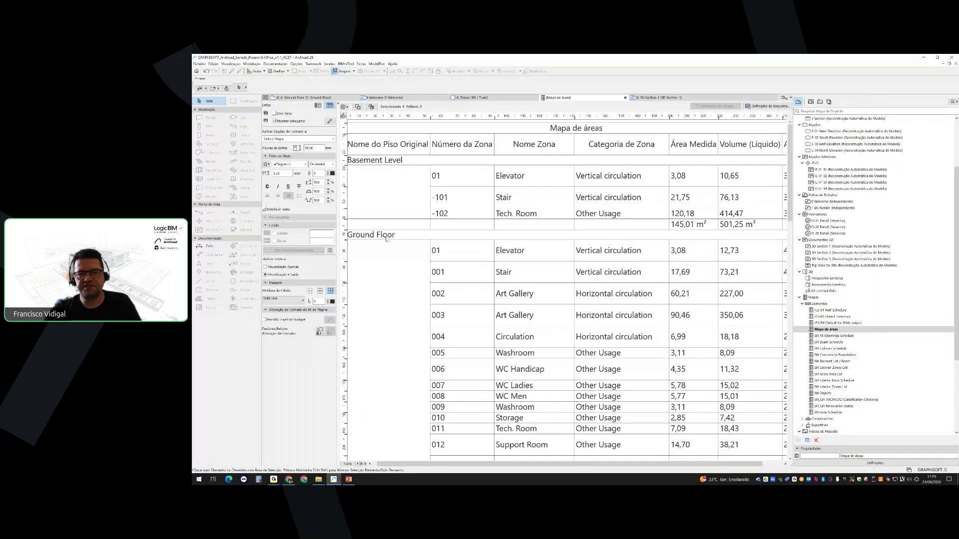
pyautogui.scroll(-8, 424, 270)
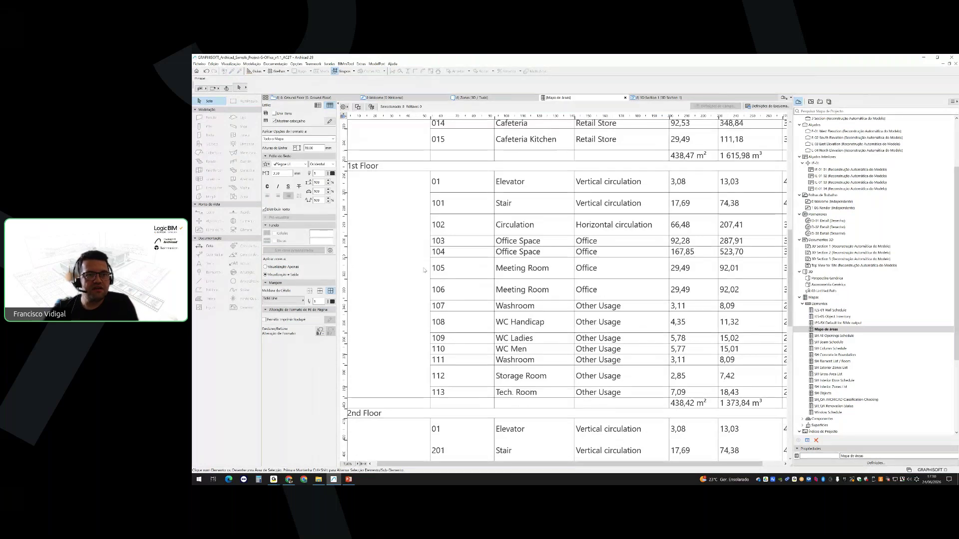
pyautogui.scroll(10, 424, 270)
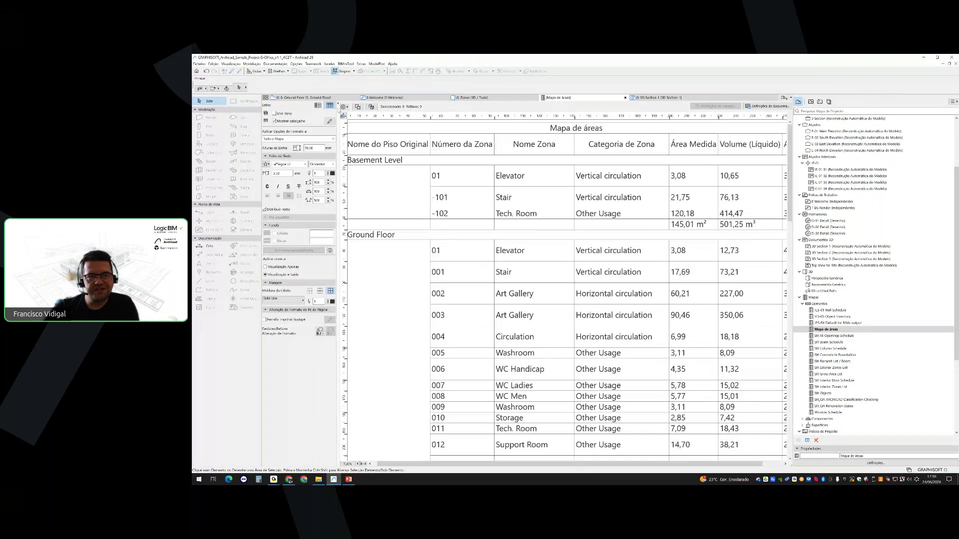
# Try the transposed schedule layout with fields as rows, and return to the layout with fields as columns
pyautogui.click(317, 105)
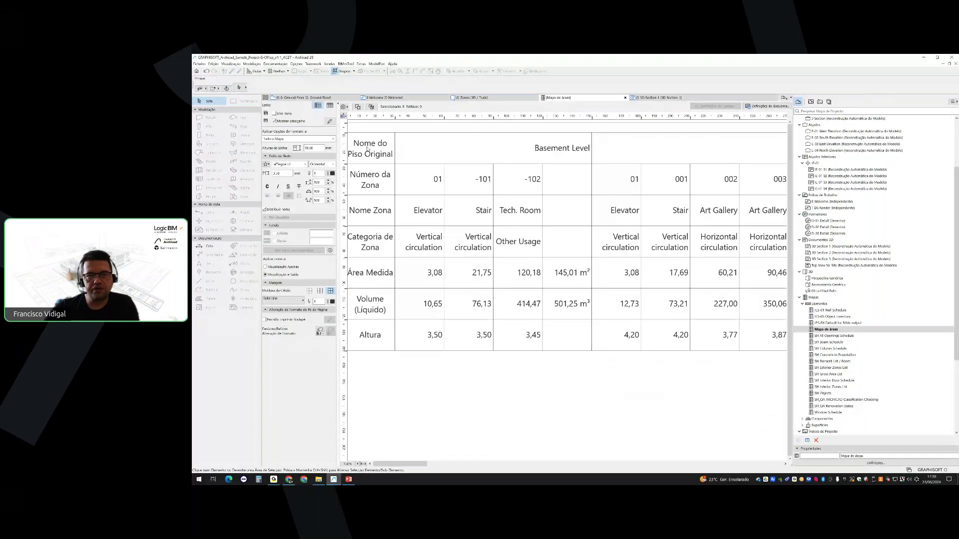
pyautogui.click(330, 105)
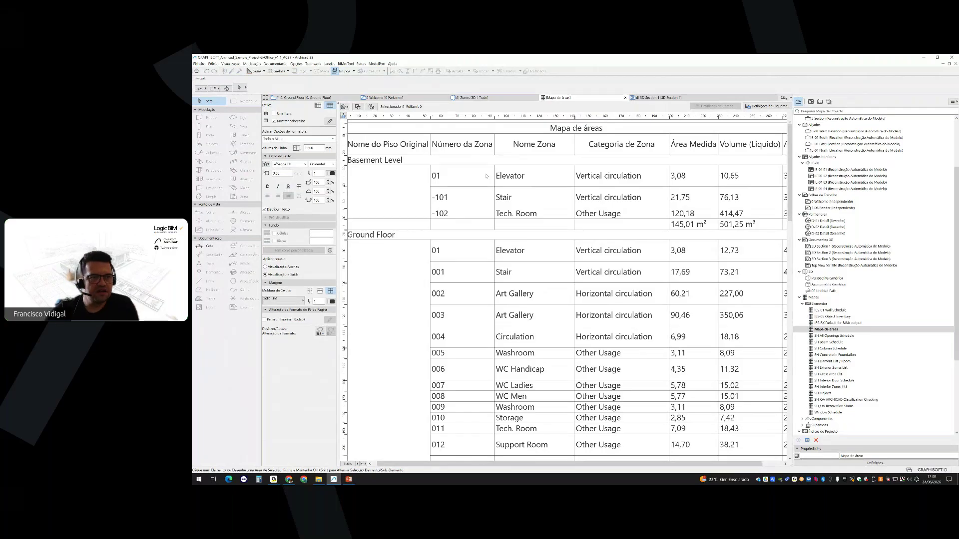
# Format the schedule header with bold text and a light grey cell background
pyautogui.click(278, 139)
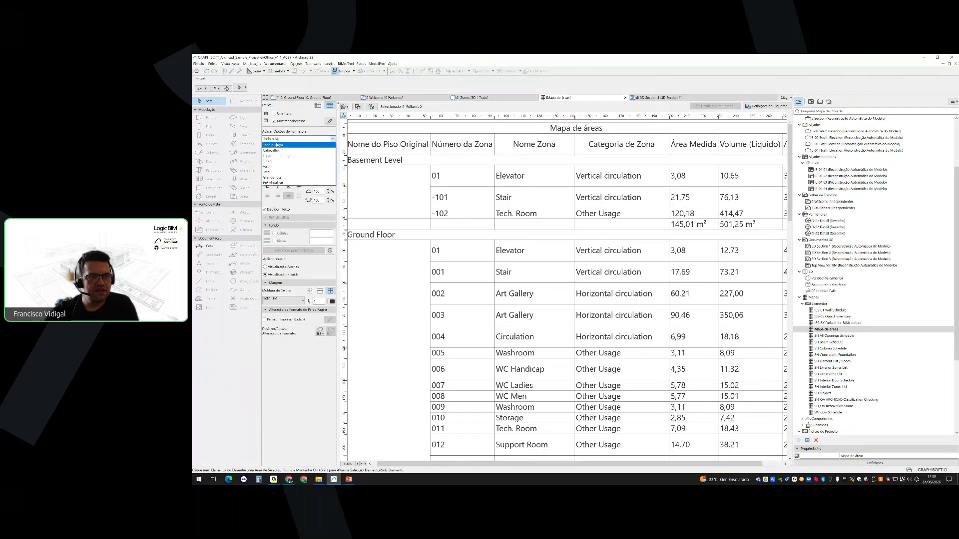
pyautogui.click(276, 150)
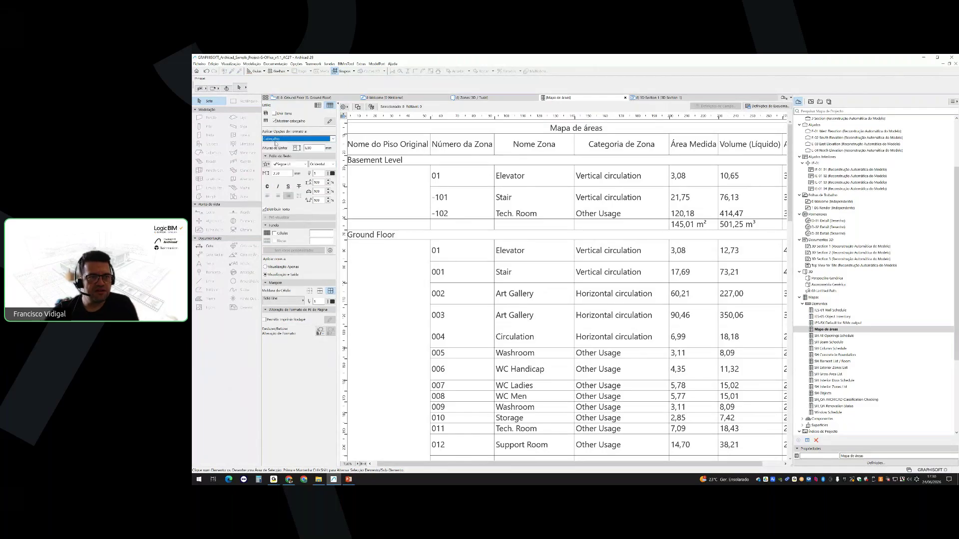
pyautogui.click(267, 187)
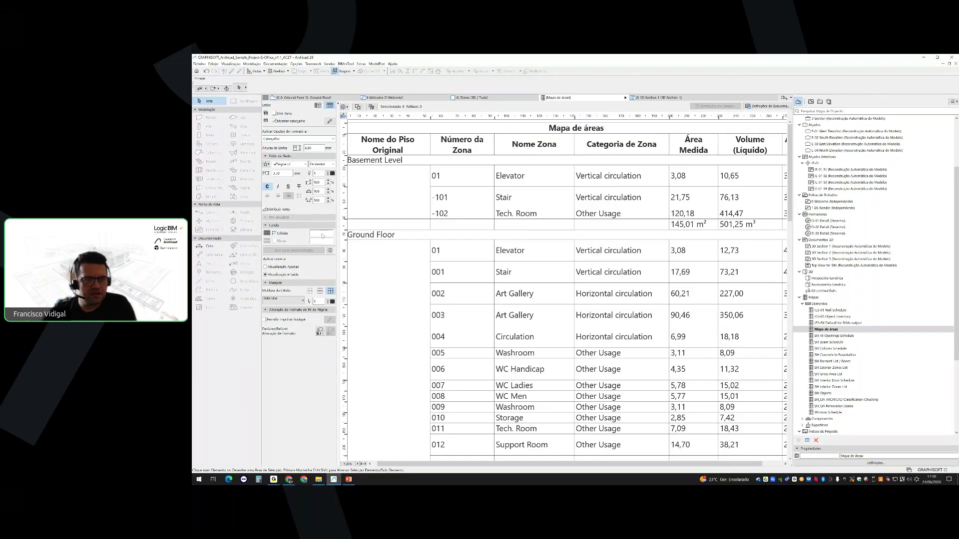
pyautogui.click(322, 236)
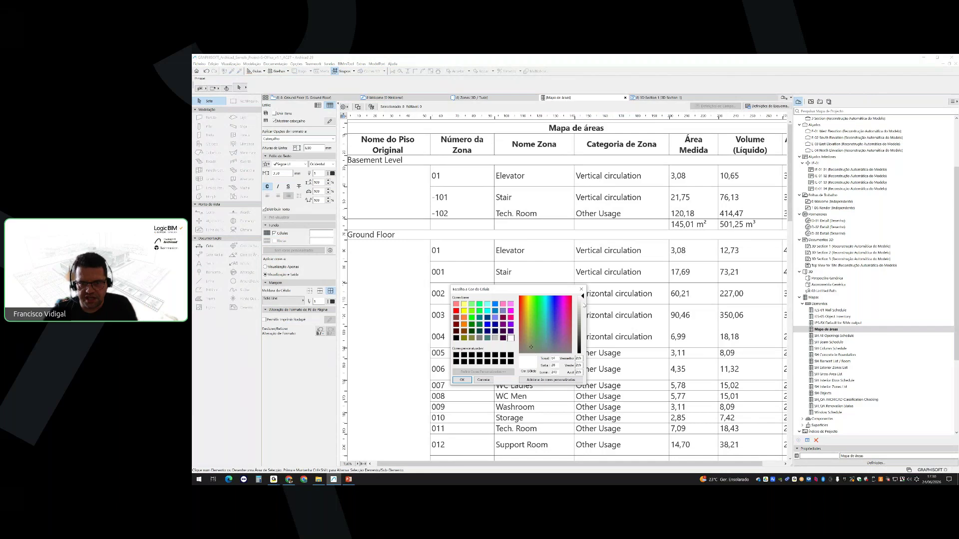
pyautogui.moveTo(584, 306); pyautogui.dragTo(580, 312)
pyautogui.click(462, 380)
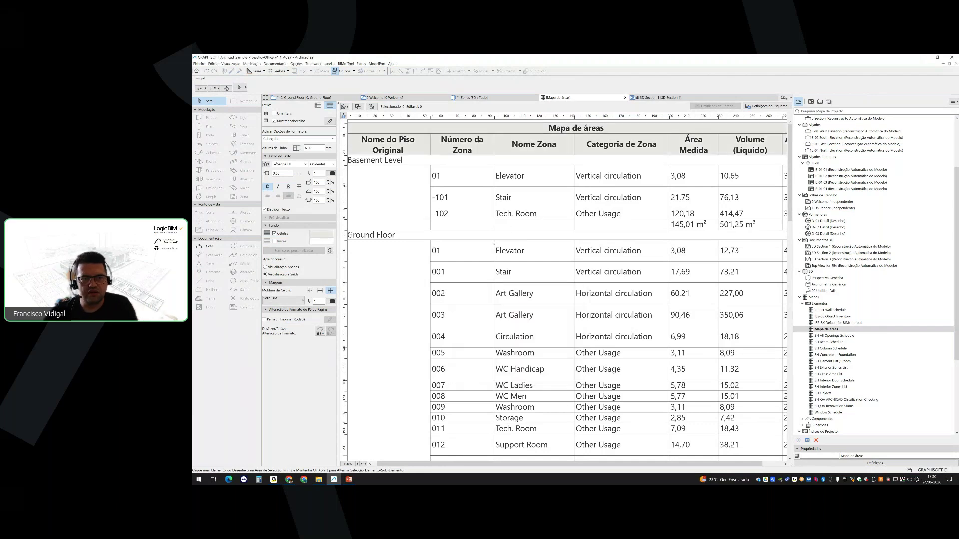
# Give the floor name headings, such as Ground Floor, a light grey cell background
pyautogui.click(393, 238)
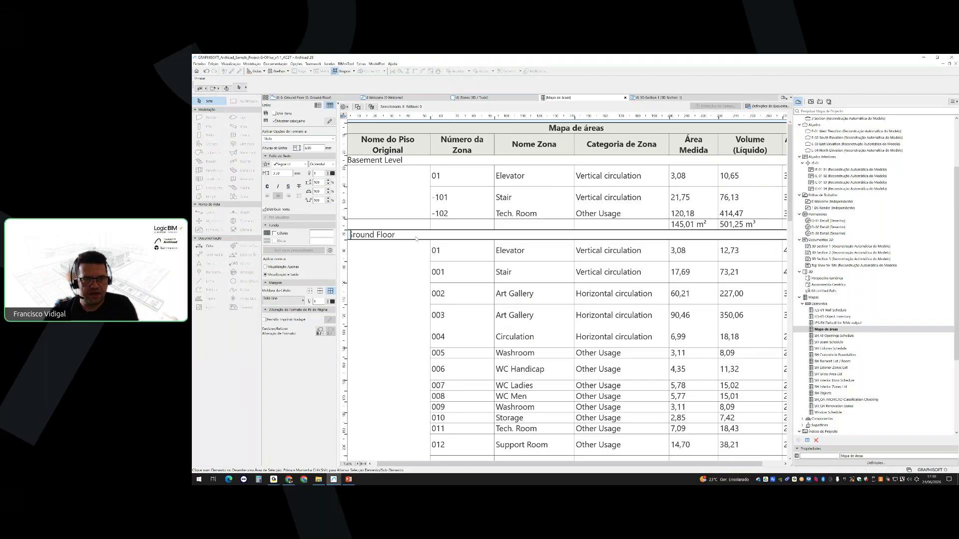
pyautogui.click(399, 162)
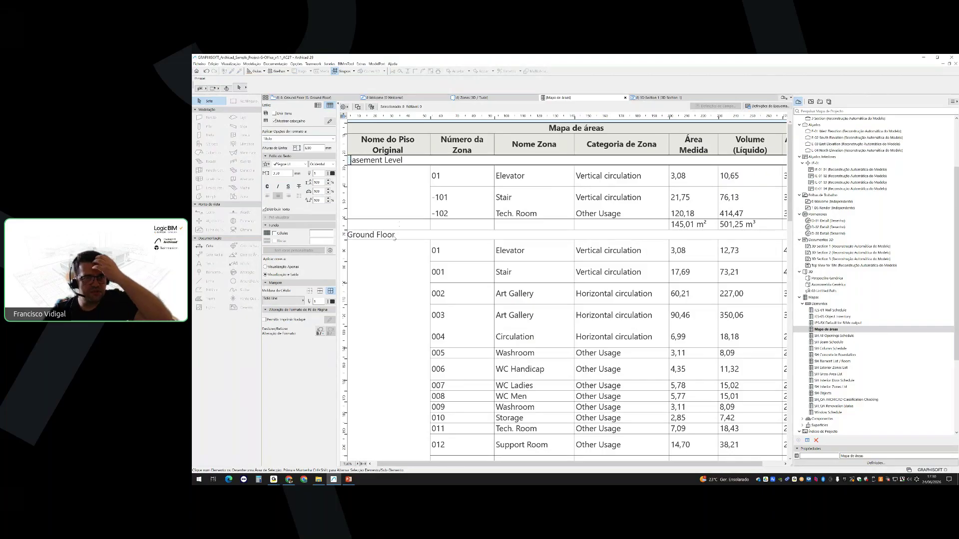
pyautogui.click(392, 237)
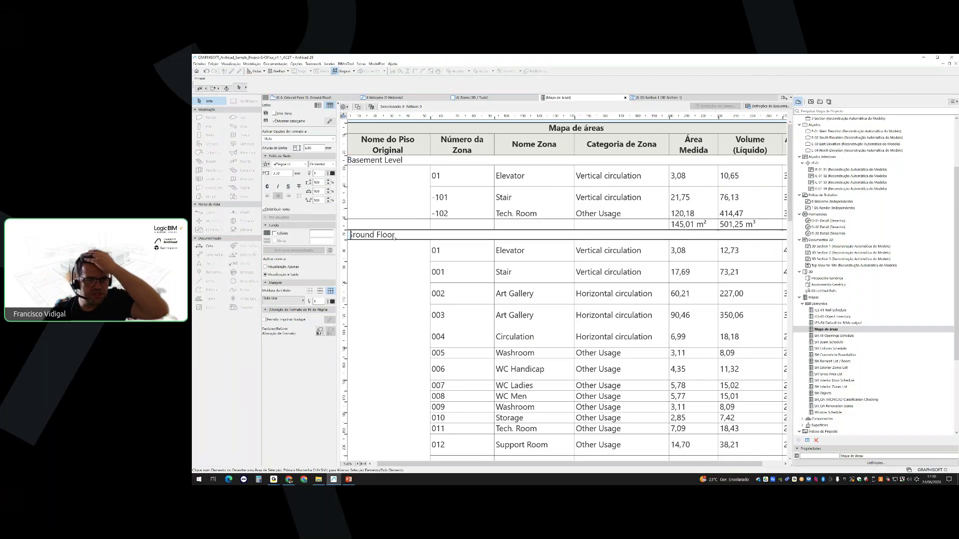
pyautogui.click(311, 235)
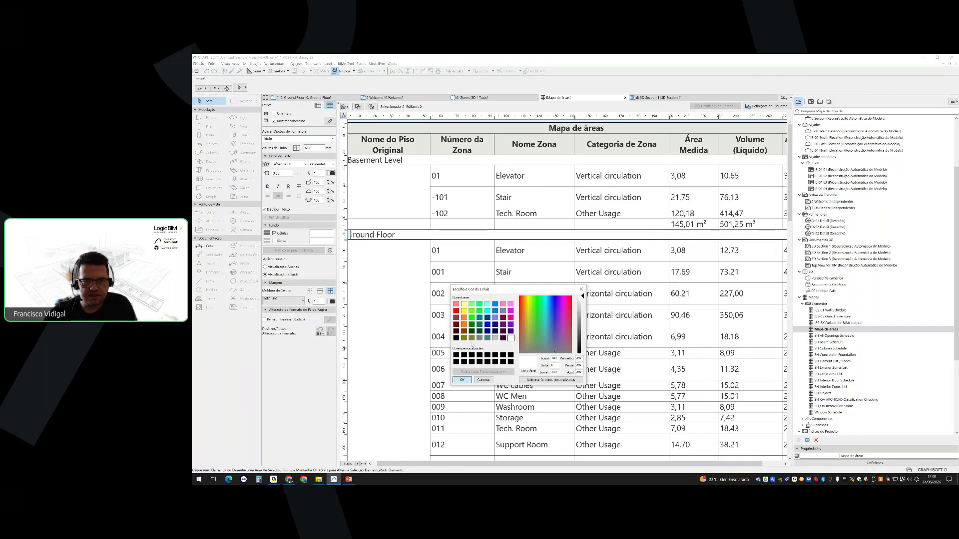
pyautogui.click(480, 338)
pyautogui.click(581, 305)
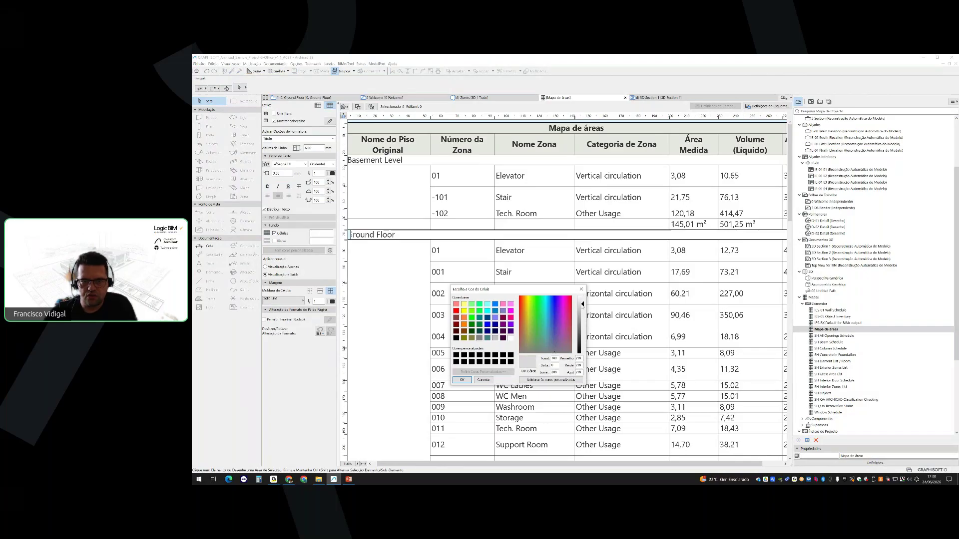
pyautogui.click(463, 380)
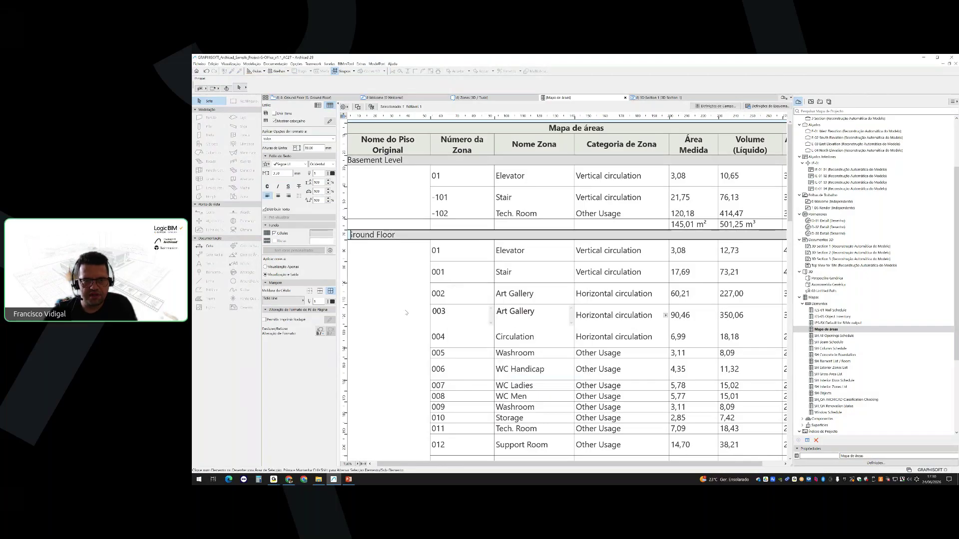
# Reduce the schedule's display scale and review the formatted rows from Basement Level to the grand total
pyautogui.click(358, 464)
pyautogui.click(368, 460)
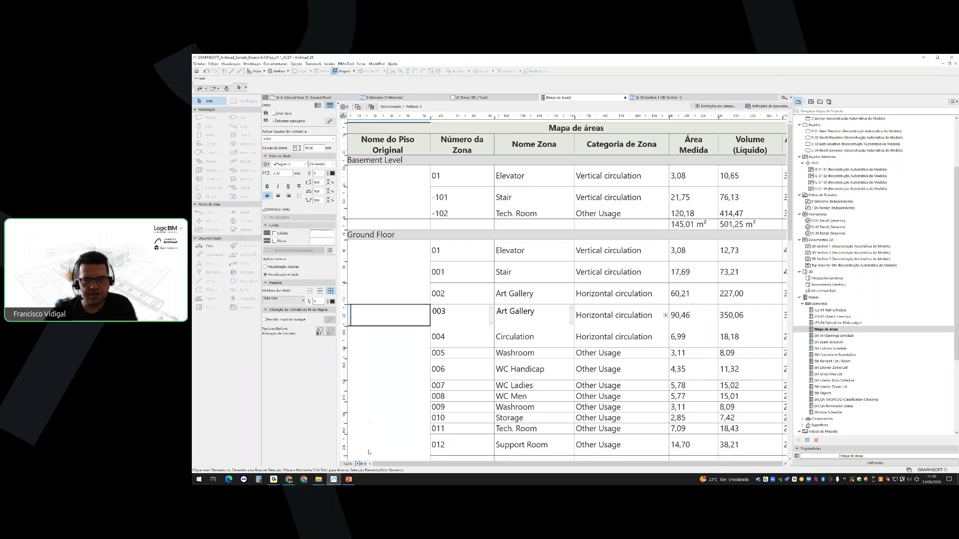
pyautogui.click(530, 334)
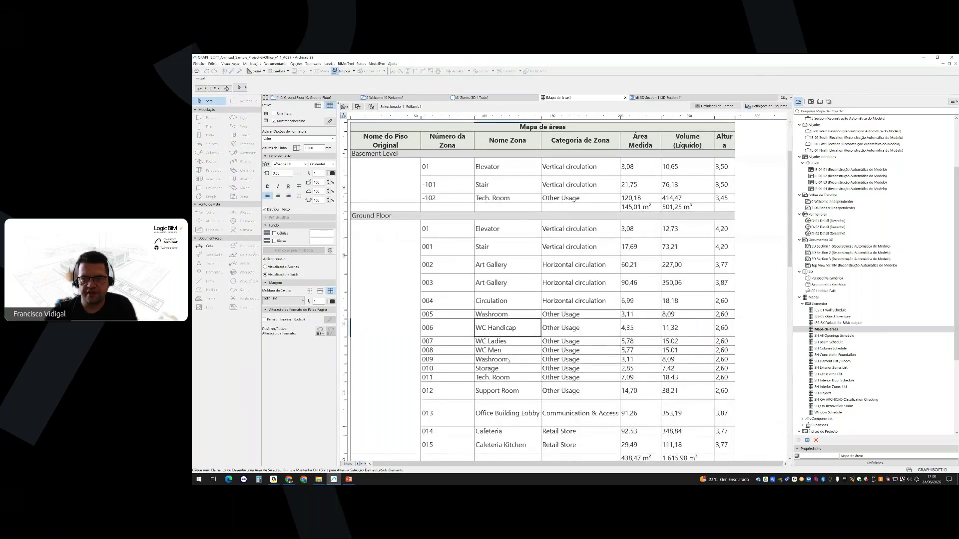
pyautogui.scroll(-15, 512, 363)
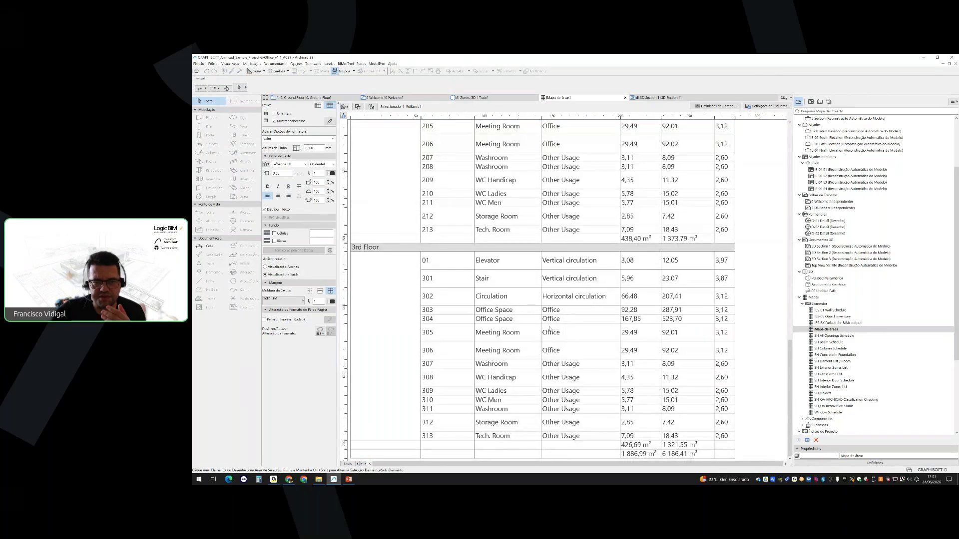
pyautogui.scroll(15, 550, 331)
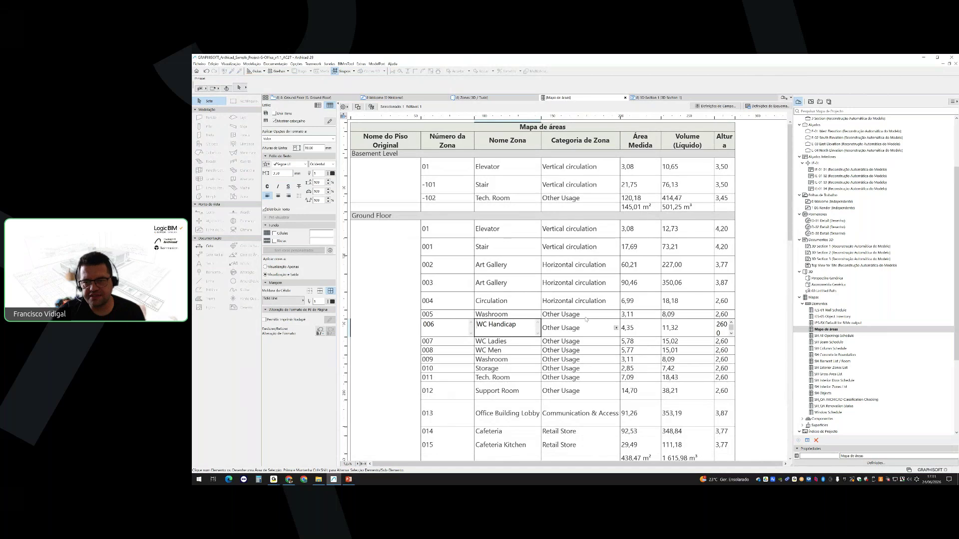
# Select zone 006 WC Handicap in the schedule and locate it on the Ground Floor plan
pyautogui.click(780, 315)
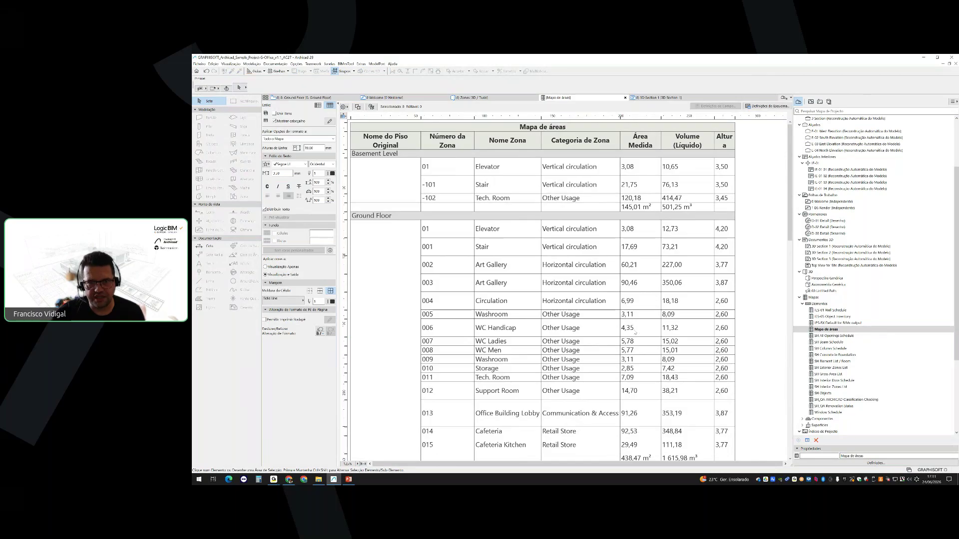
pyautogui.click(496, 330)
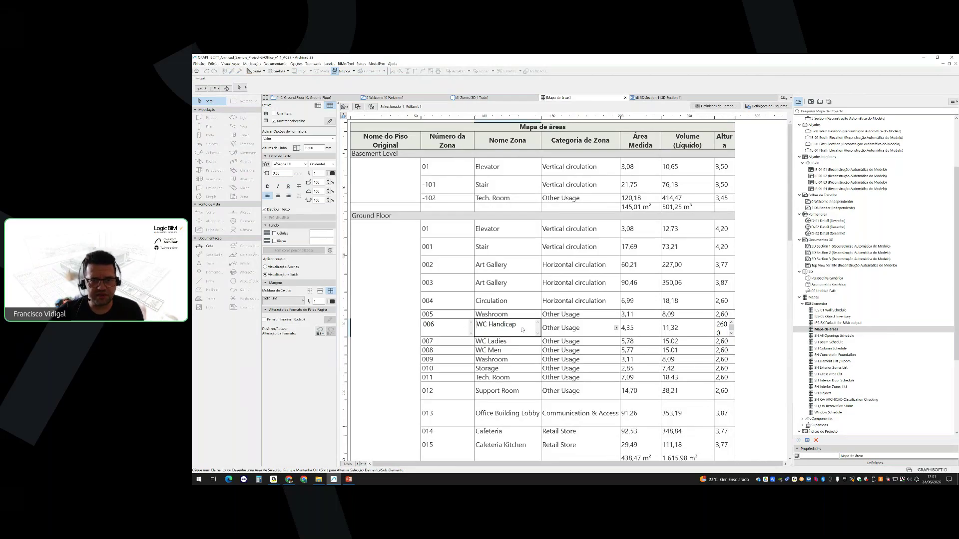
pyautogui.moveTo(522, 329); pyautogui.dragTo(476, 328)
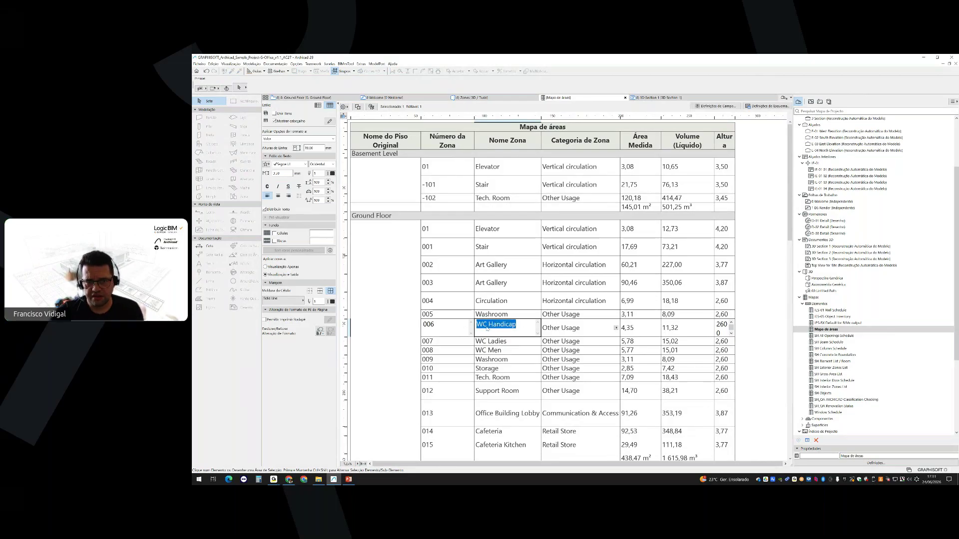
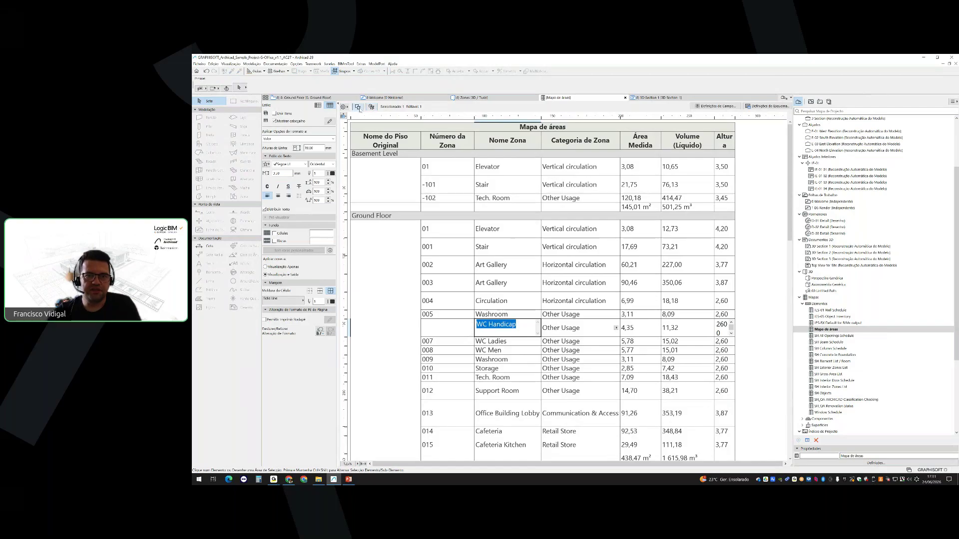
pyautogui.click(359, 108)
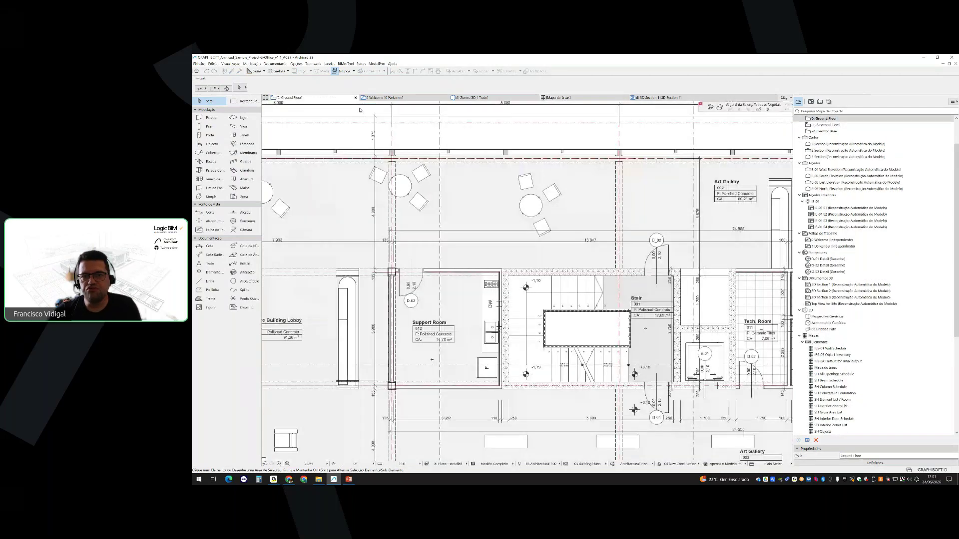
pyautogui.scroll(-4, 532, 235)
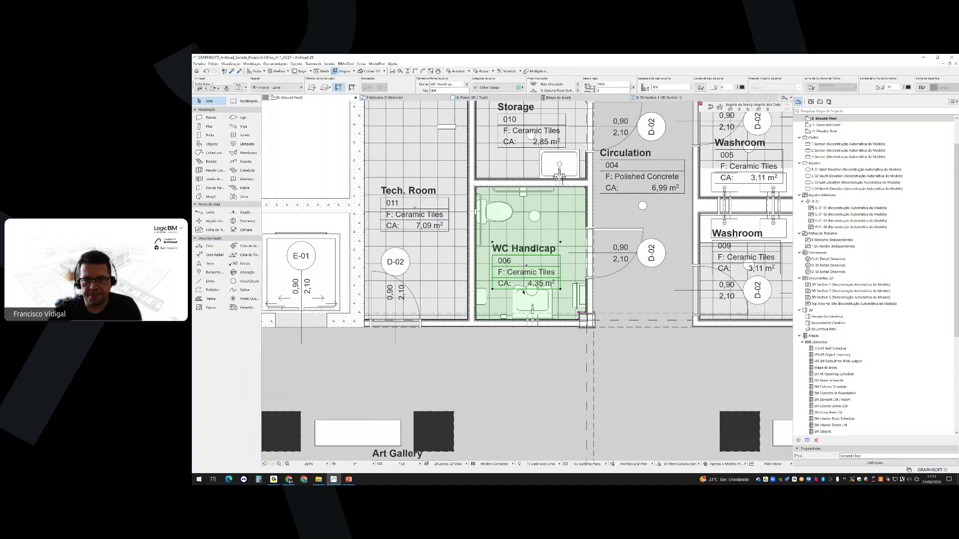
pyautogui.scroll(-6, 551, 283)
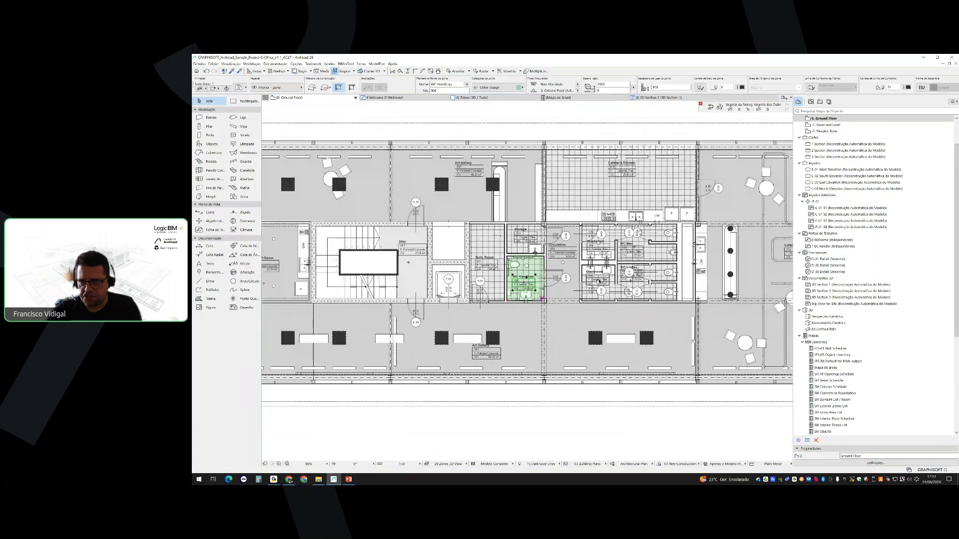
# Open the Mapa de áreas schedule and widen its Altura column so the heading fits on one line
pyautogui.doubleClick(825, 368)
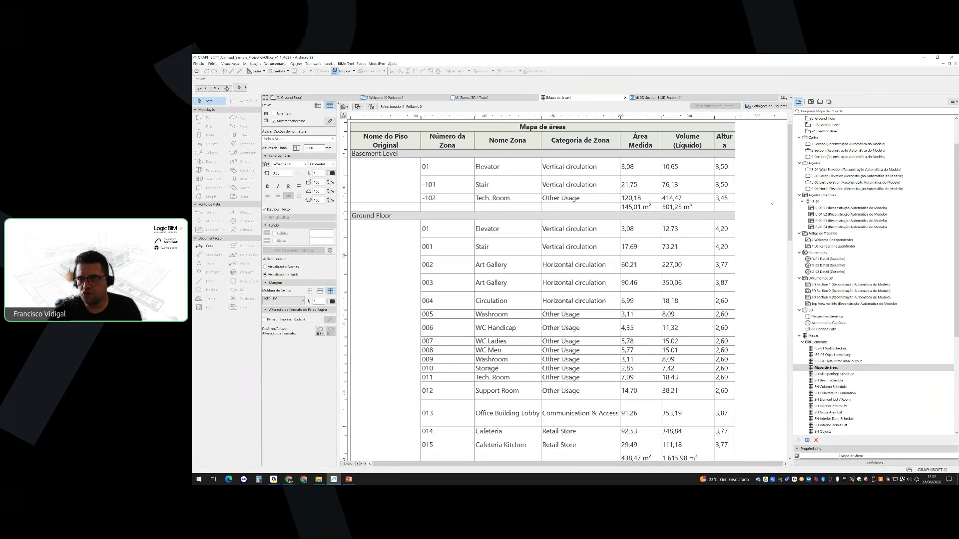
pyautogui.moveTo(735, 122); pyautogui.dragTo(747, 138)
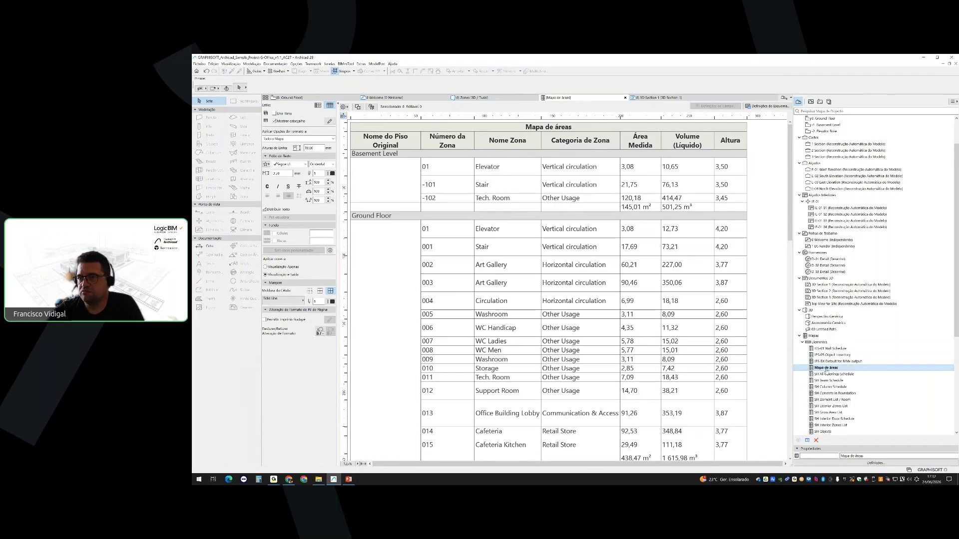
# Create a folder named Quantidades at the end of the view map and save the Mapa de áreas schedule as a view in it
pyautogui.click(811, 102)
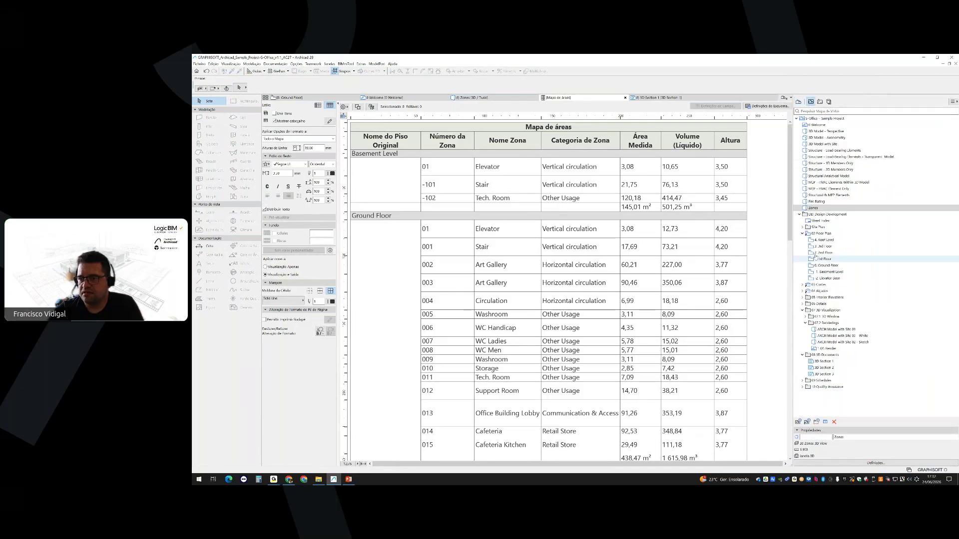
pyautogui.click(816, 422)
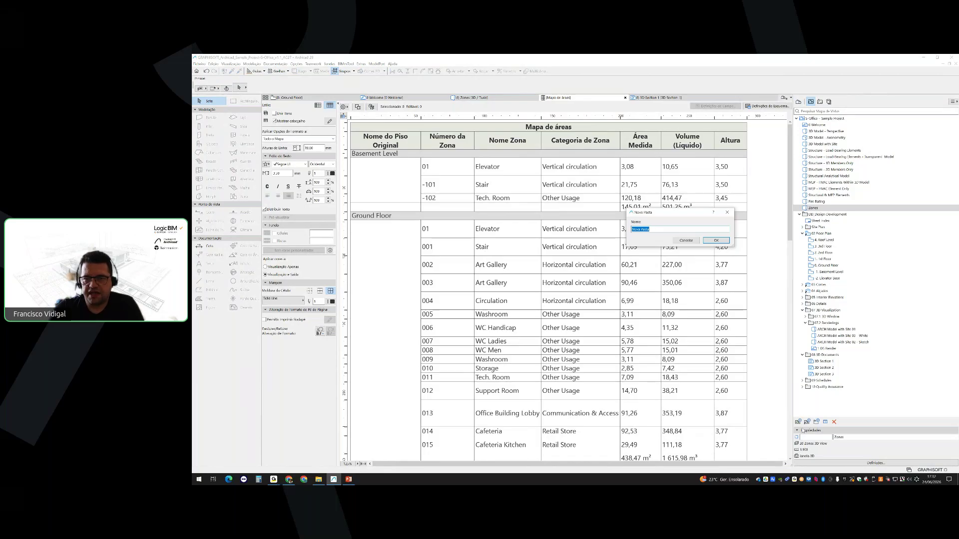
pyautogui.write('Quantidades')
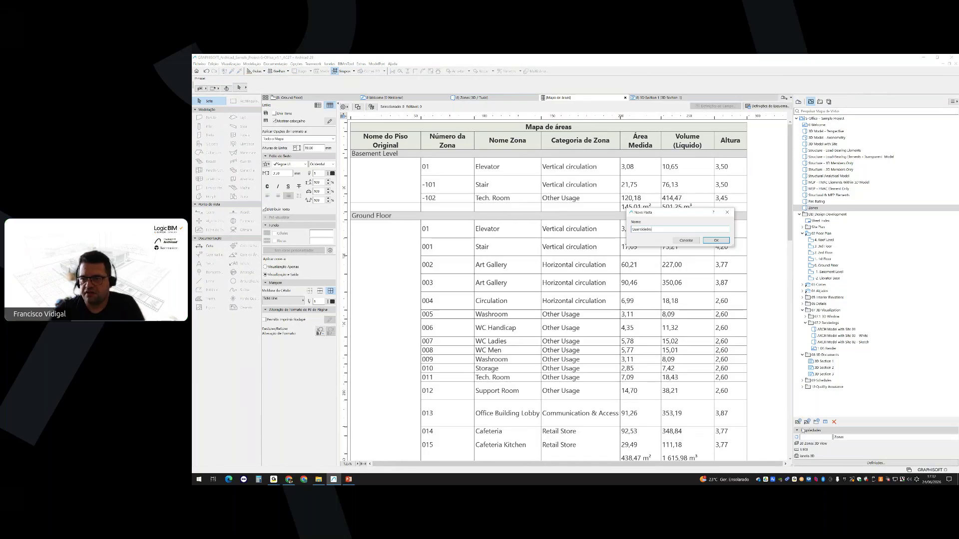
pyautogui.press('Return')
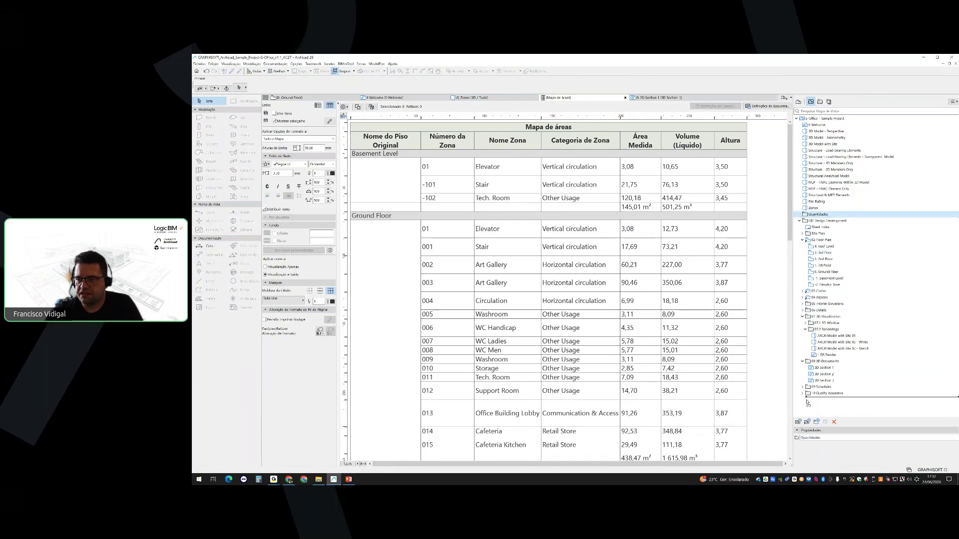
pyautogui.moveTo(808, 403); pyautogui.dragTo(803, 404)
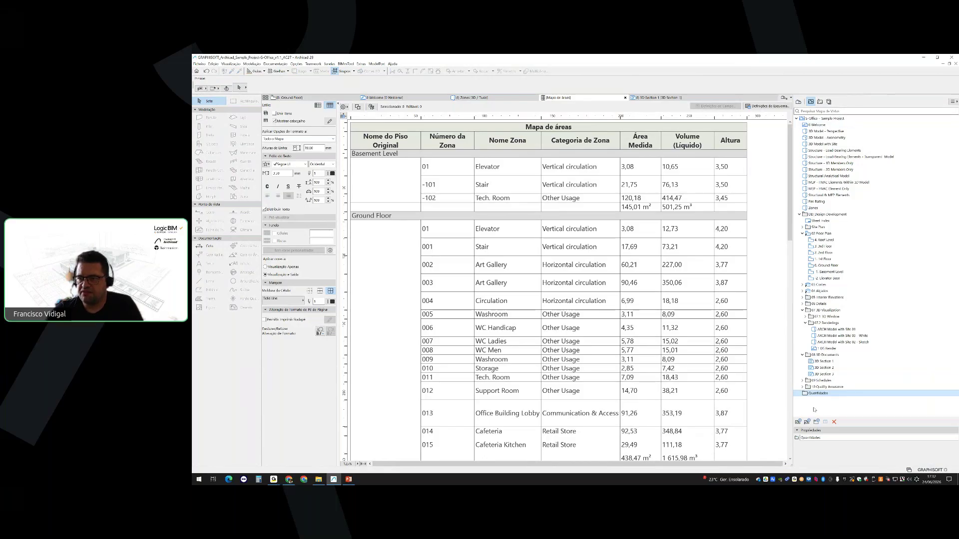
pyautogui.click(799, 422)
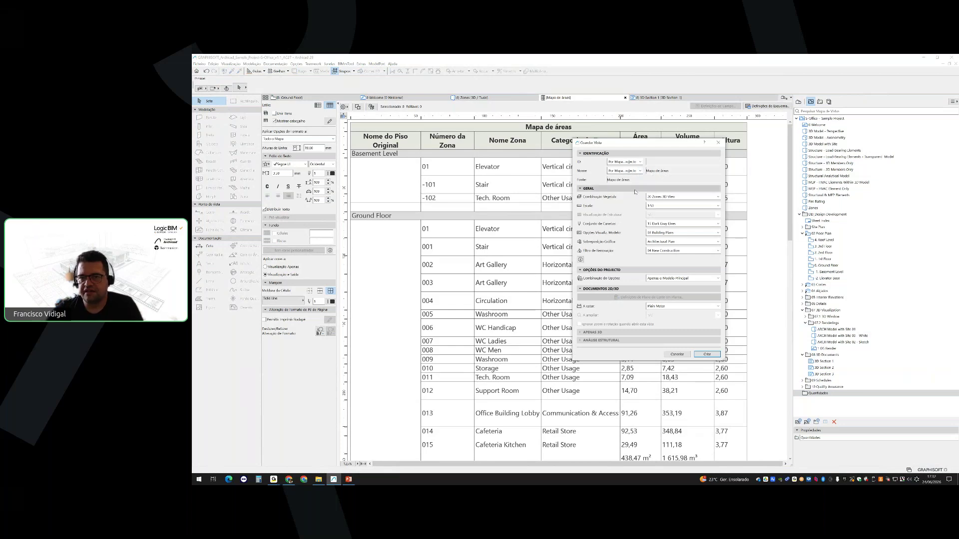
pyautogui.click(707, 354)
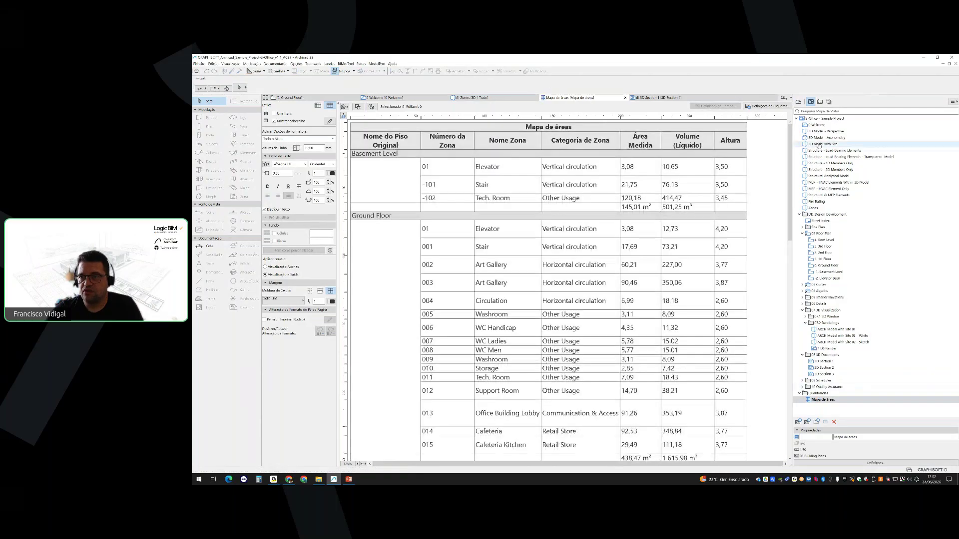
# Create a new layout in the layout book with the default name, choosing another landscape master layout for it
pyautogui.click(820, 102)
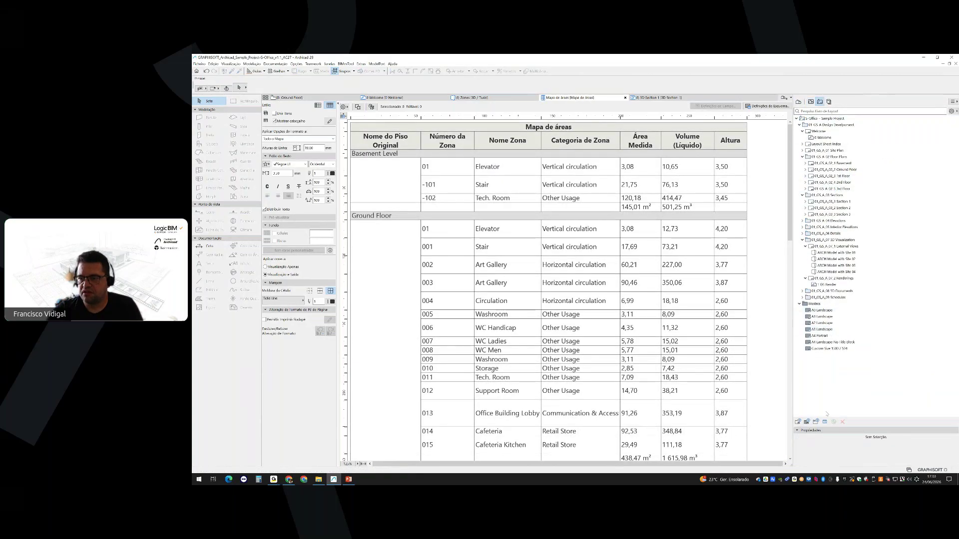
pyautogui.click(798, 423)
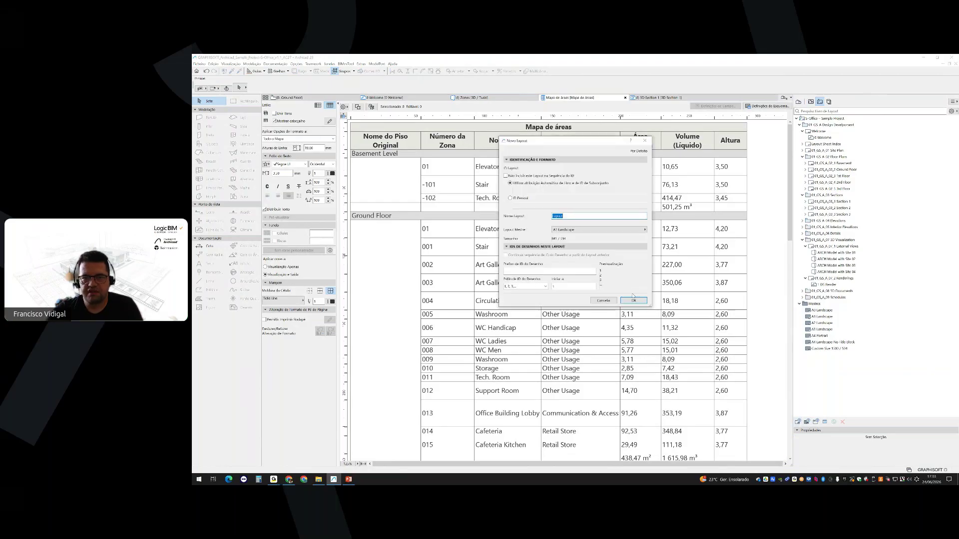
pyautogui.click(630, 230)
pyautogui.click(669, 230)
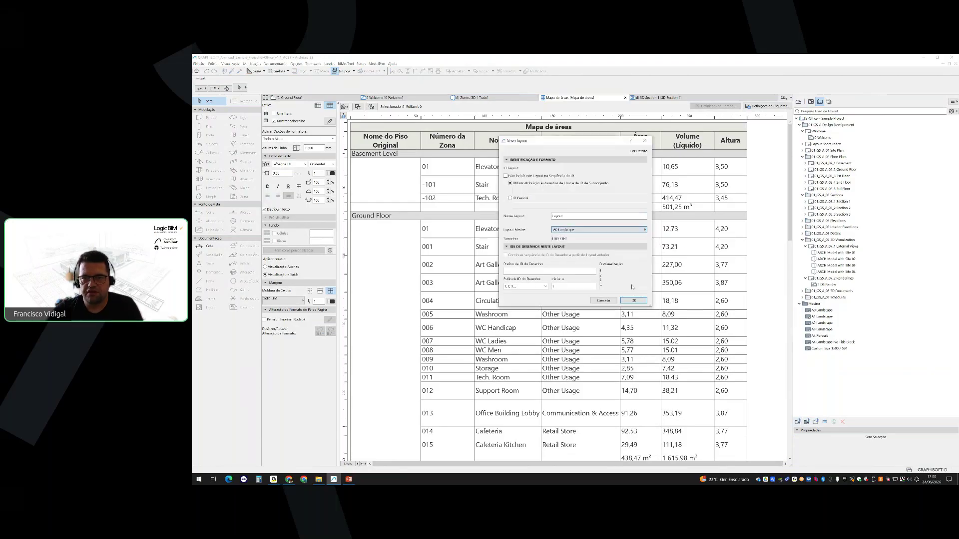
pyautogui.click(634, 300)
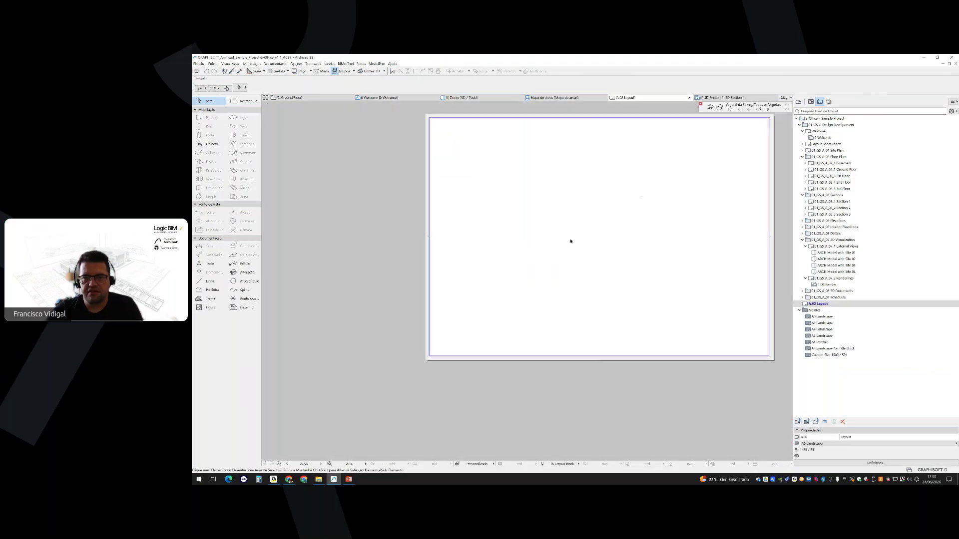
# Place the saved Mapa de áreas view on the new layout and move the drawing near the sheet's left edge
pyautogui.click(811, 101)
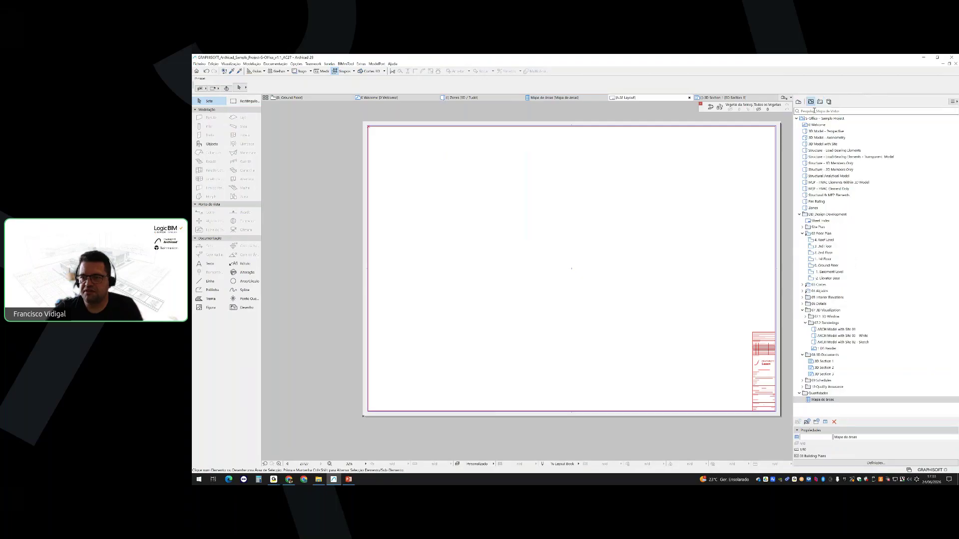
pyautogui.moveTo(823, 400); pyautogui.dragTo(557, 275)
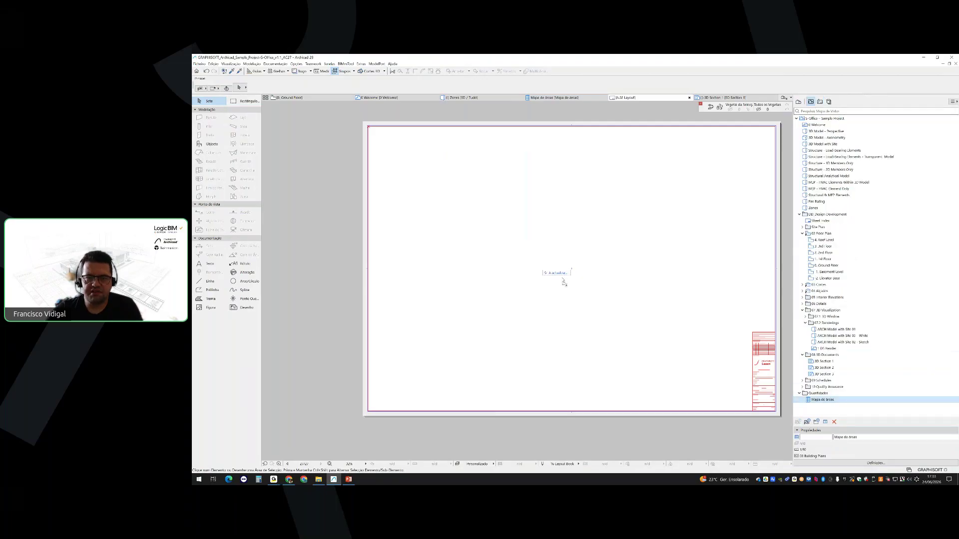
pyautogui.click(507, 157)
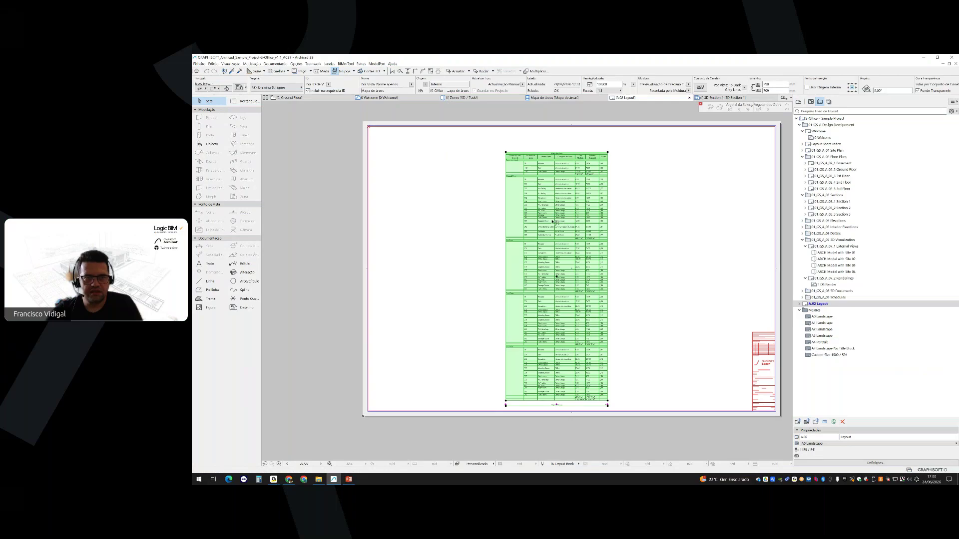
pyautogui.moveTo(552, 219)
pyautogui.mouseDown()
pyautogui.moveTo(451, 194)
pyautogui.moveTo(432, 209)
pyautogui.mouseUp()
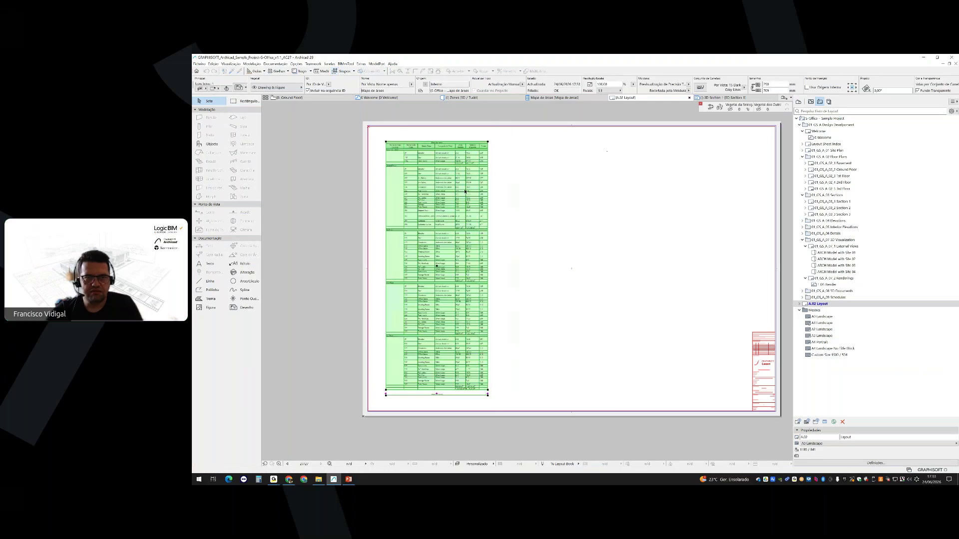
# Examine the area schedule placed on the layout, from its header rows down to the 3rd Floor zones and totals
pyautogui.click(534, 163)
pyautogui.scroll(5, 432, 149)
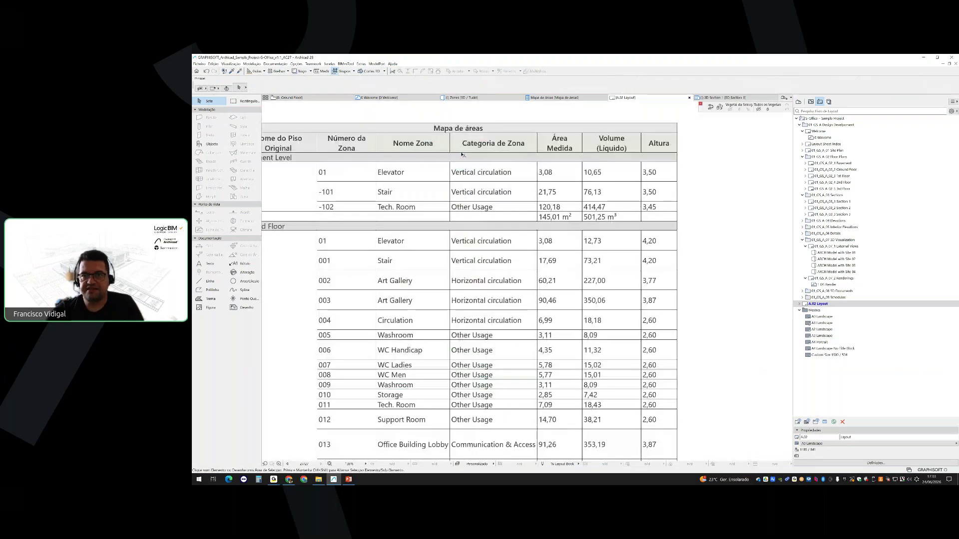
pyautogui.scroll(-4, 586, 200)
pyautogui.click(631, 165)
pyautogui.scroll(-3, 588, 150)
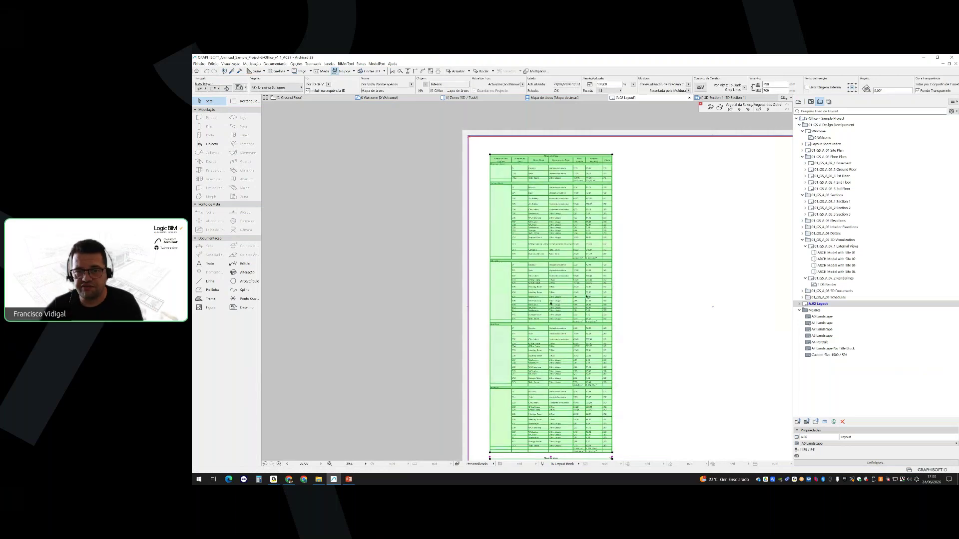
pyautogui.moveTo(583, 373); pyautogui.dragTo(563, 342, button='middle')
pyautogui.press('Escape')
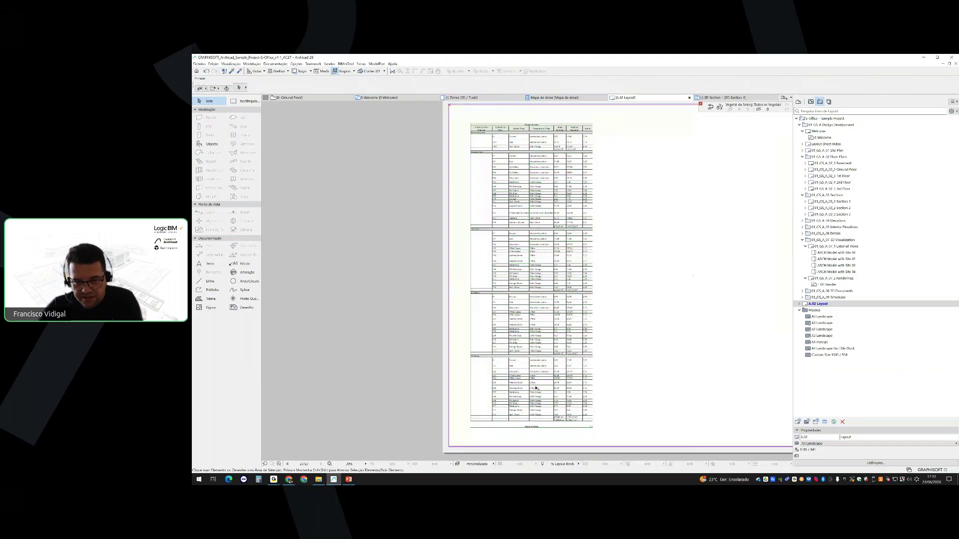
pyautogui.scroll(4, 536, 388)
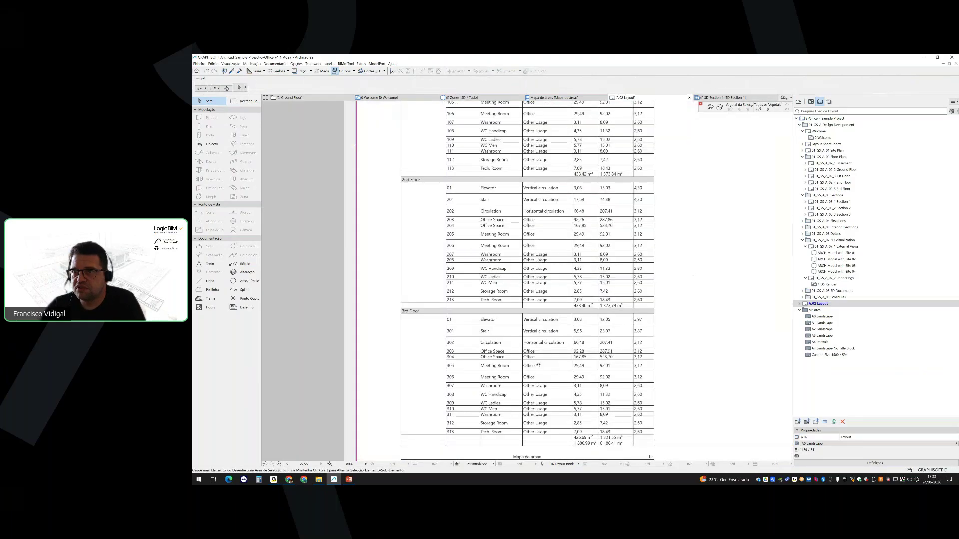
pyautogui.scroll(2, 538, 365)
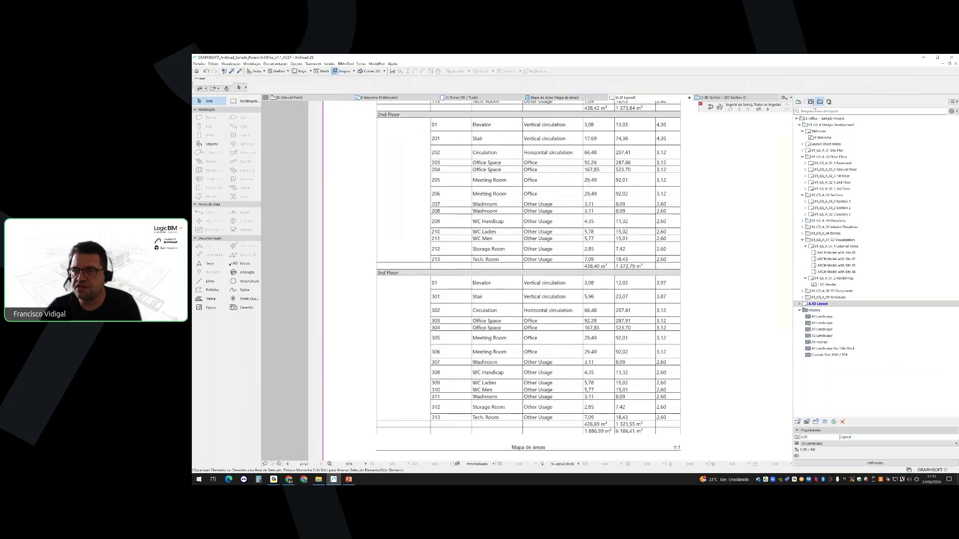
# Reopen the Mapa de áreas schedule and save it as an Excel 97-2003 workbook (.xls), with the file set to open after saving
pyautogui.click(811, 102)
pyautogui.doubleClick(823, 399)
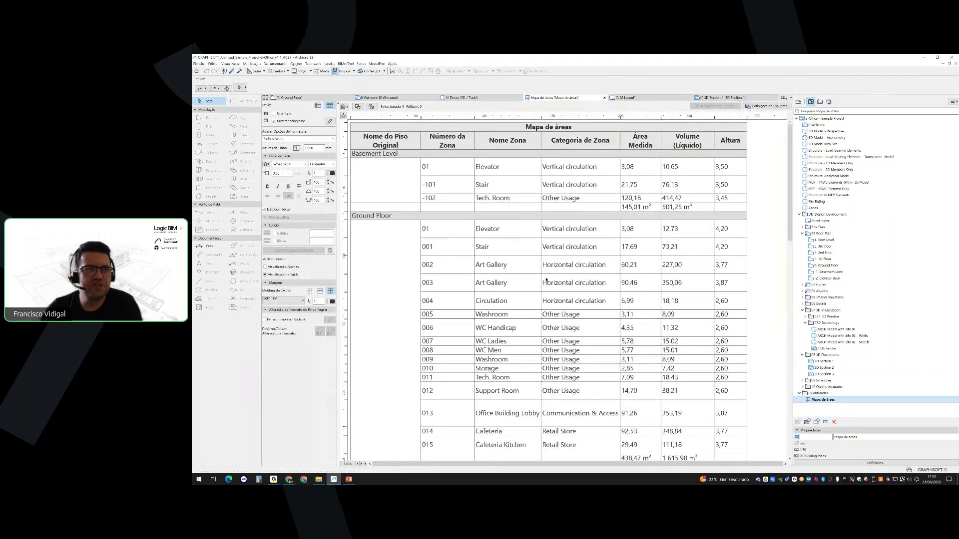
pyautogui.click(199, 64)
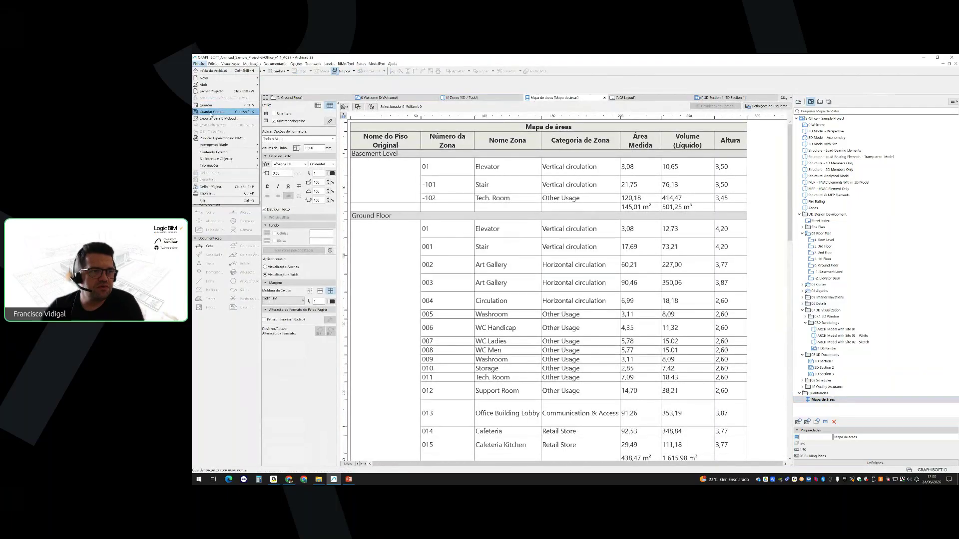
pyautogui.click(210, 112)
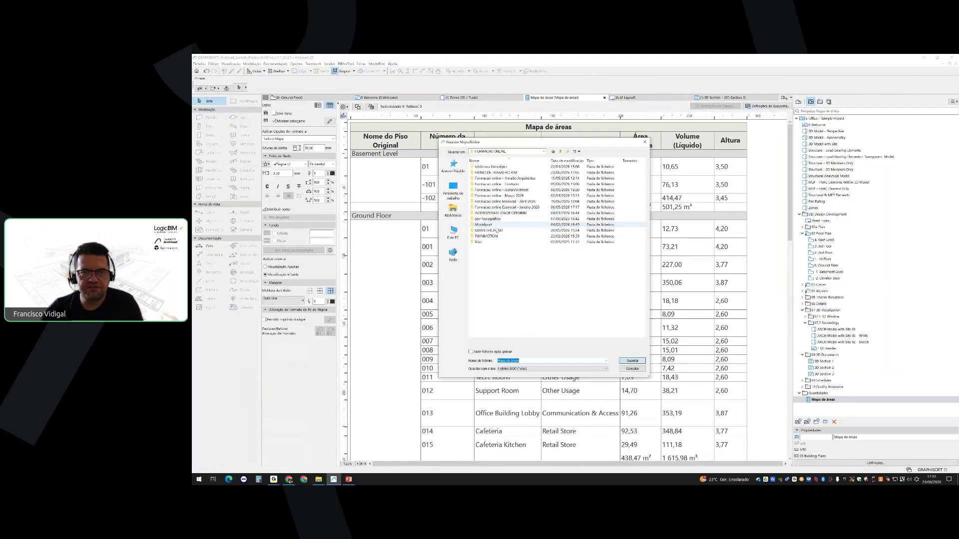
pyautogui.click(524, 369)
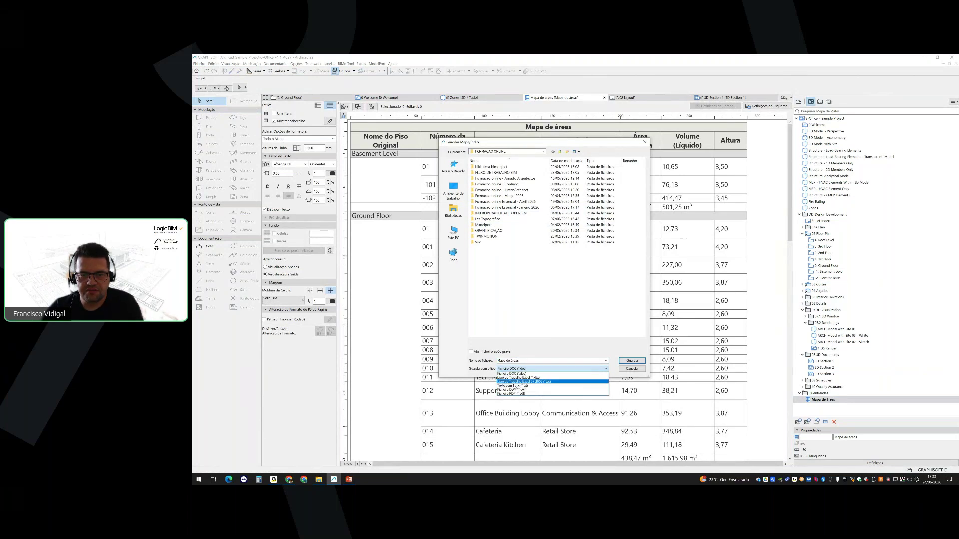
pyautogui.click(551, 382)
pyautogui.click(537, 371)
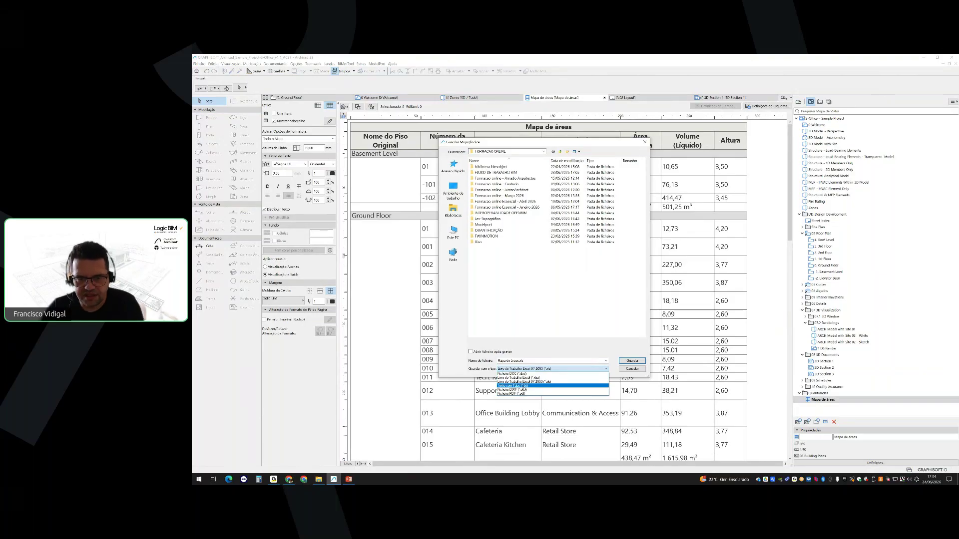
pyautogui.click(523, 370)
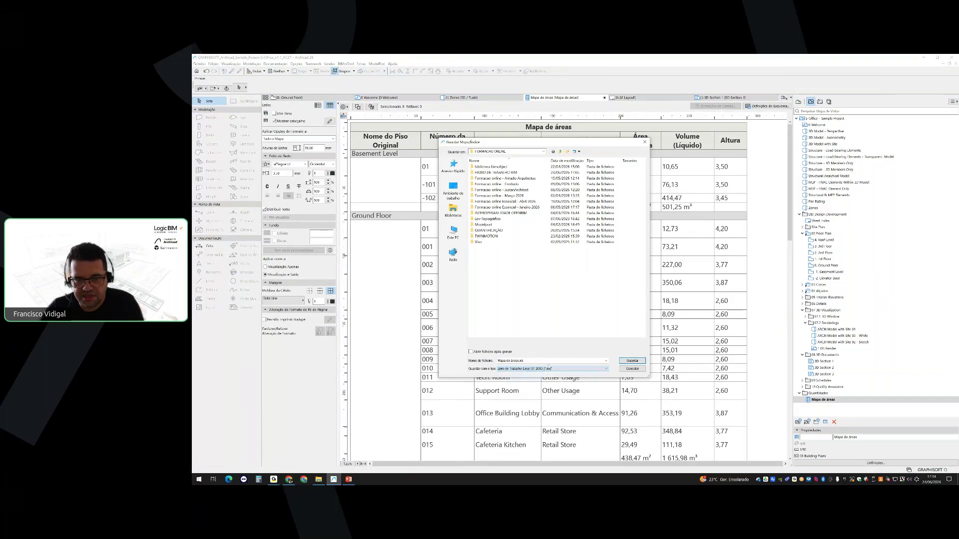
pyautogui.click(480, 353)
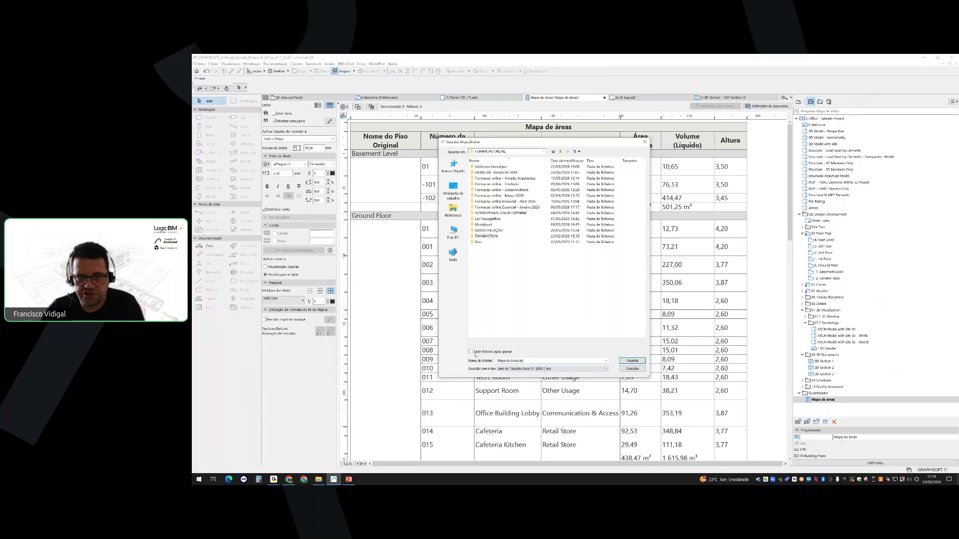
pyautogui.click(632, 361)
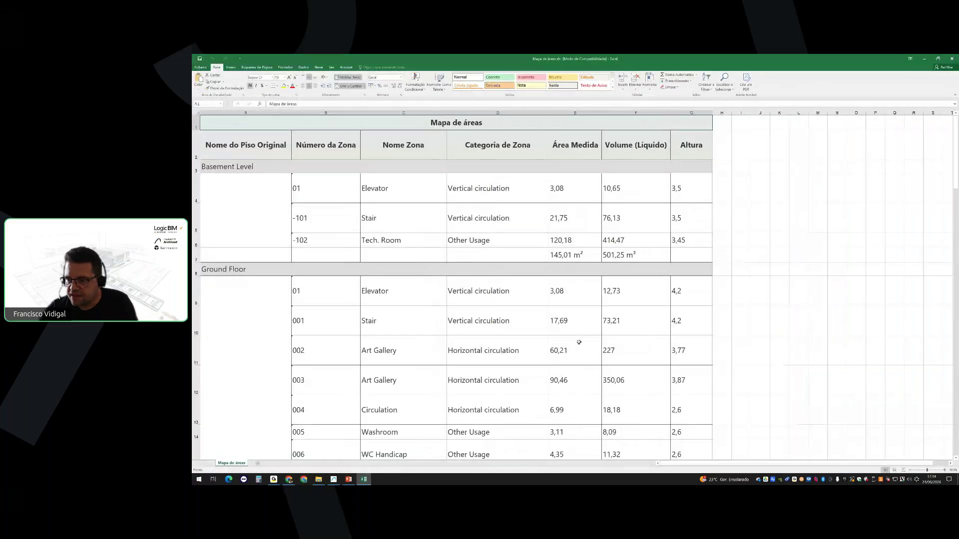
# Review the exported area schedule in Excel from first to last row at a reduced zoom, and return to Archicad
pyautogui.click(921, 472)
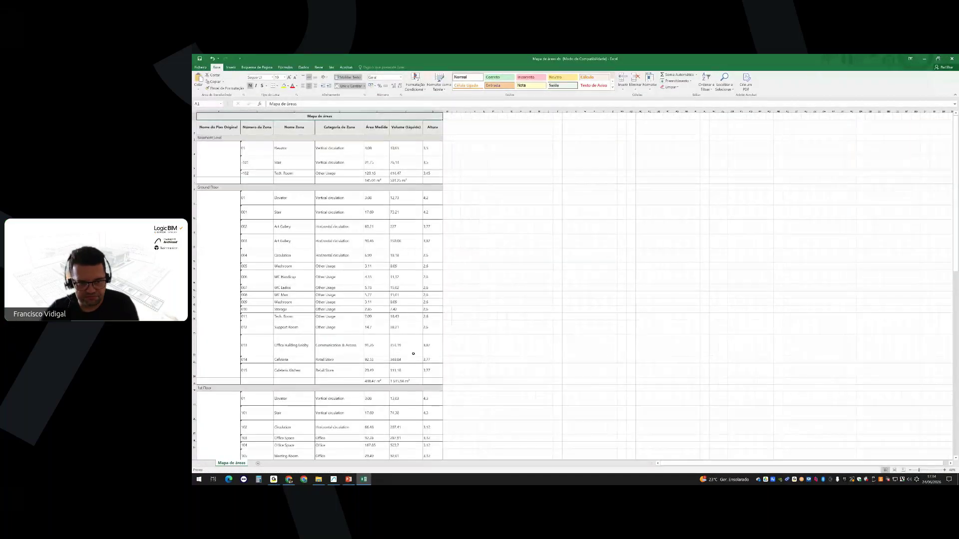
pyautogui.scroll(-10, 413, 354)
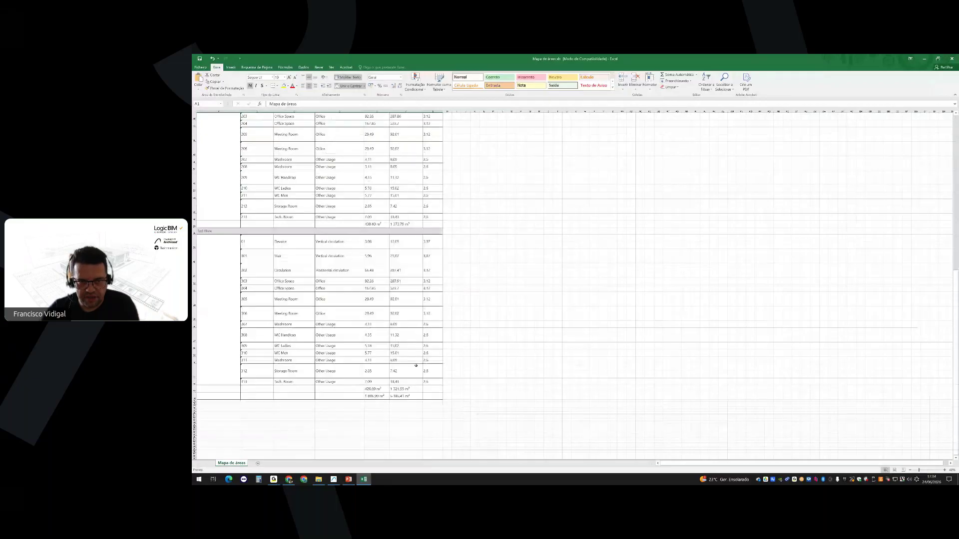
pyautogui.scroll(8, 416, 366)
pyautogui.scroll(5, 417, 369)
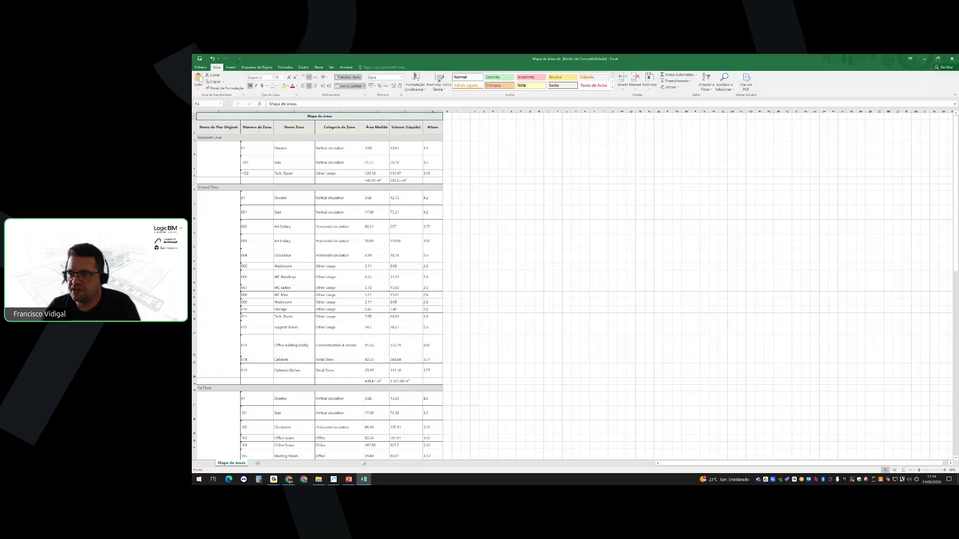
pyautogui.click(334, 479)
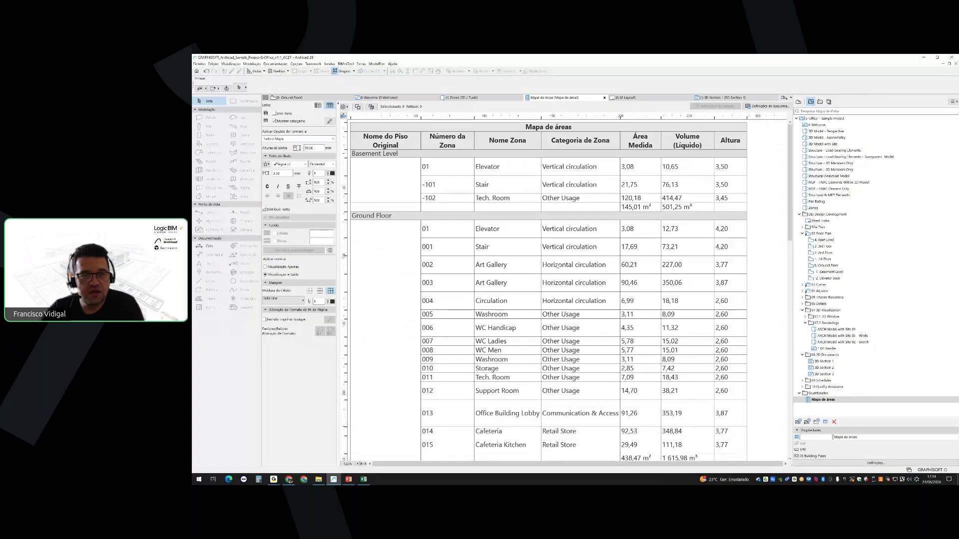
pyautogui.moveTo(312, 101)
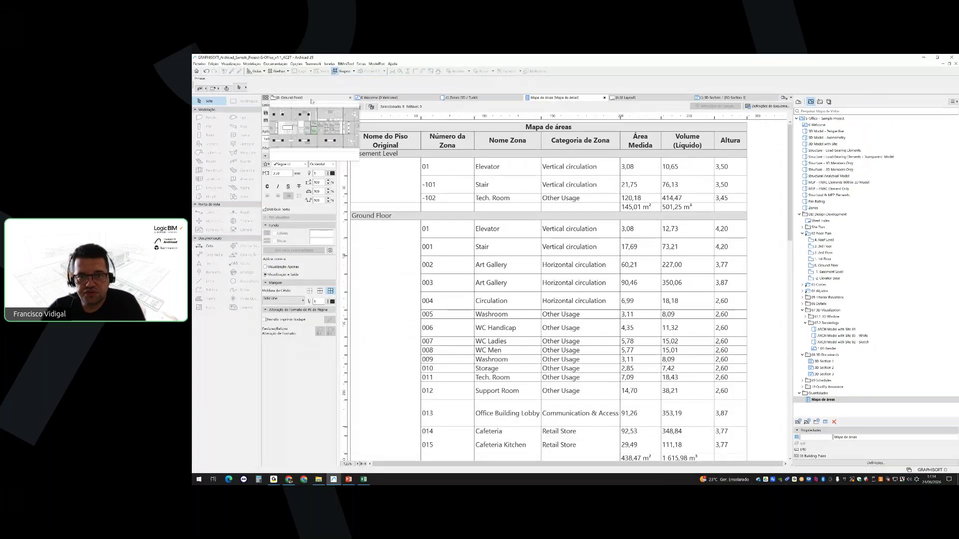
# Return to the Ground Floor plan and show the whole building
pyautogui.click(311, 100)
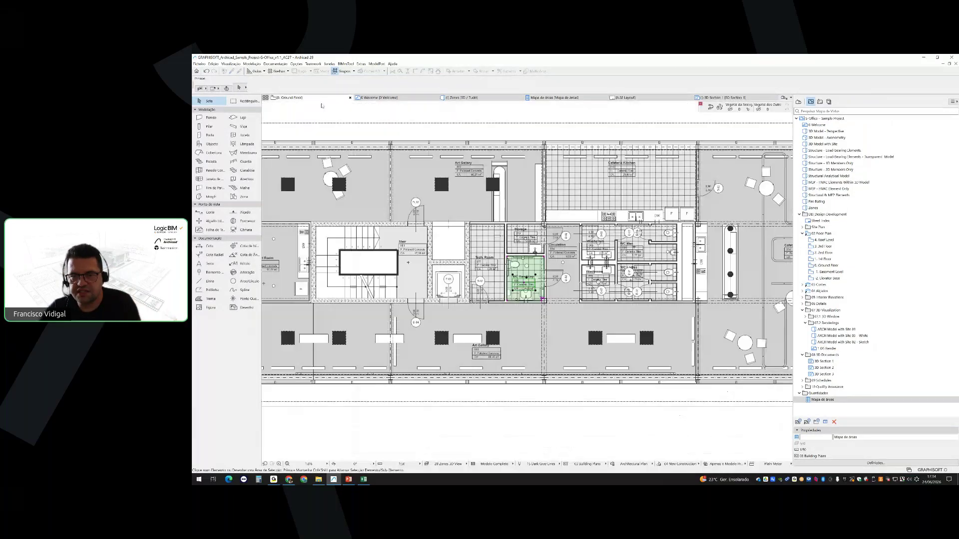
pyautogui.scroll(-3, 615, 300)
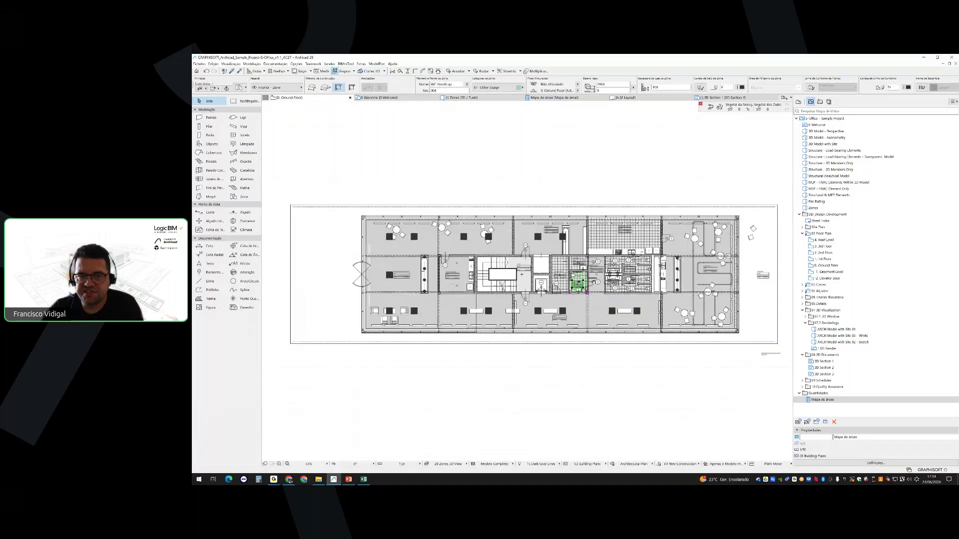
pyautogui.moveTo(595, 282); pyautogui.dragTo(617, 289, button='middle')
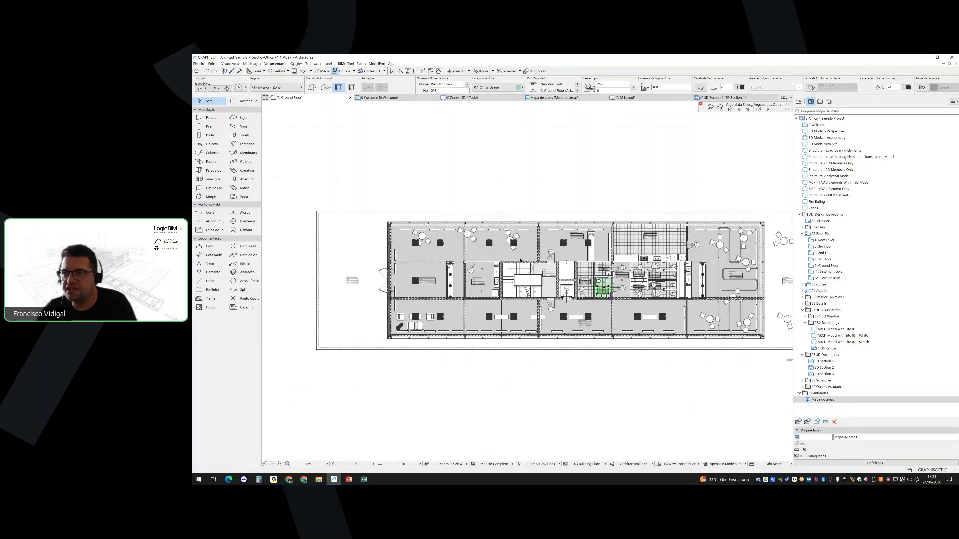
# Open the All Openings Schedule from the project's element schedules
pyautogui.click(798, 102)
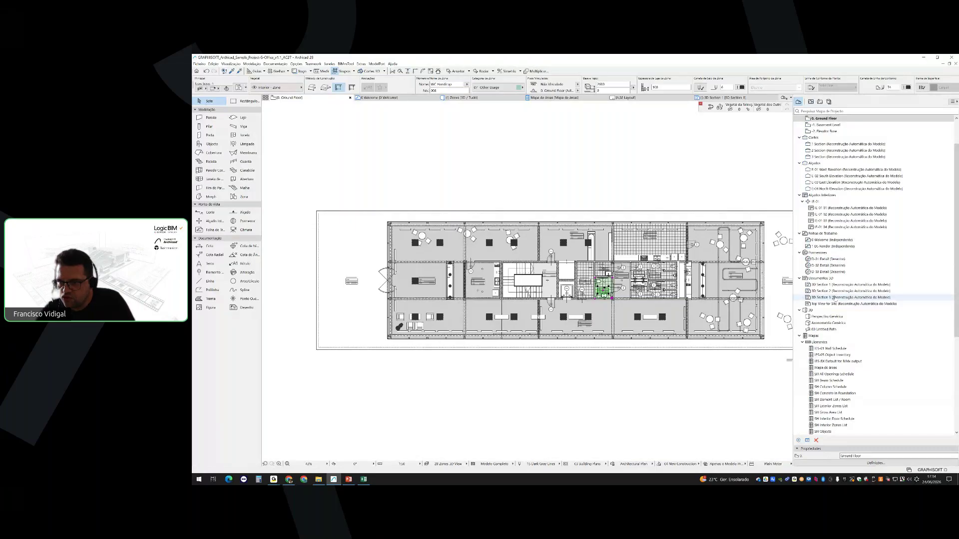
pyautogui.scroll(-2, 833, 297)
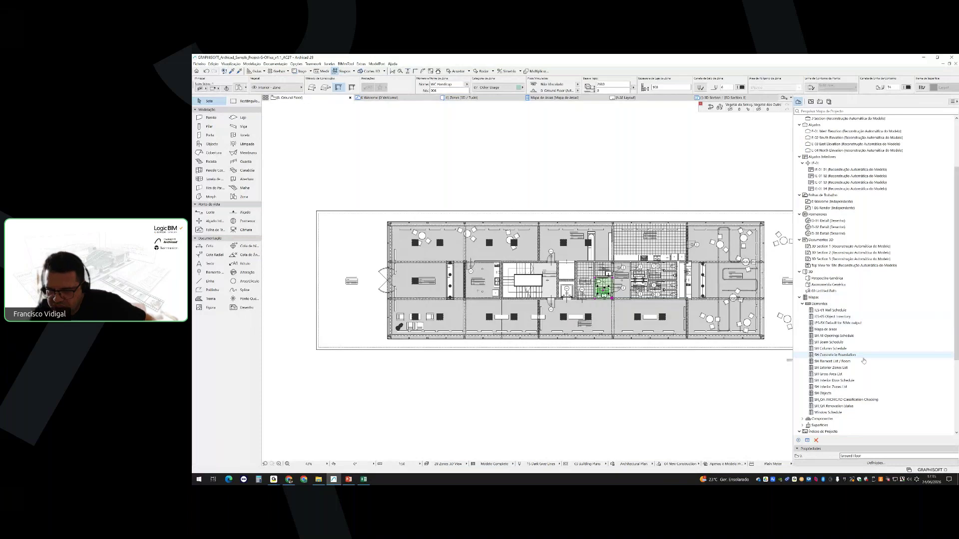
pyautogui.doubleClick(842, 336)
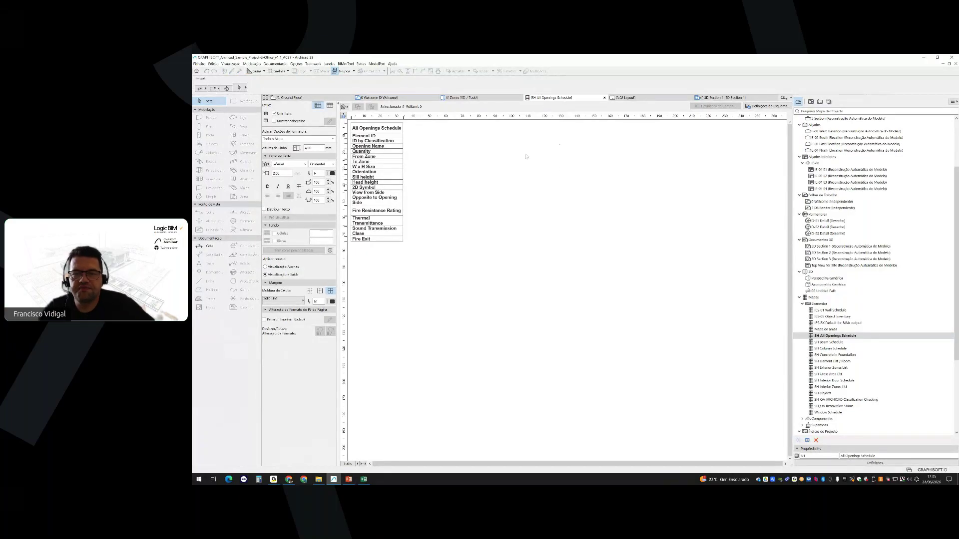
# Remove all existing criteria from the All Openings Schedule in its scheme settings
pyautogui.click(767, 106)
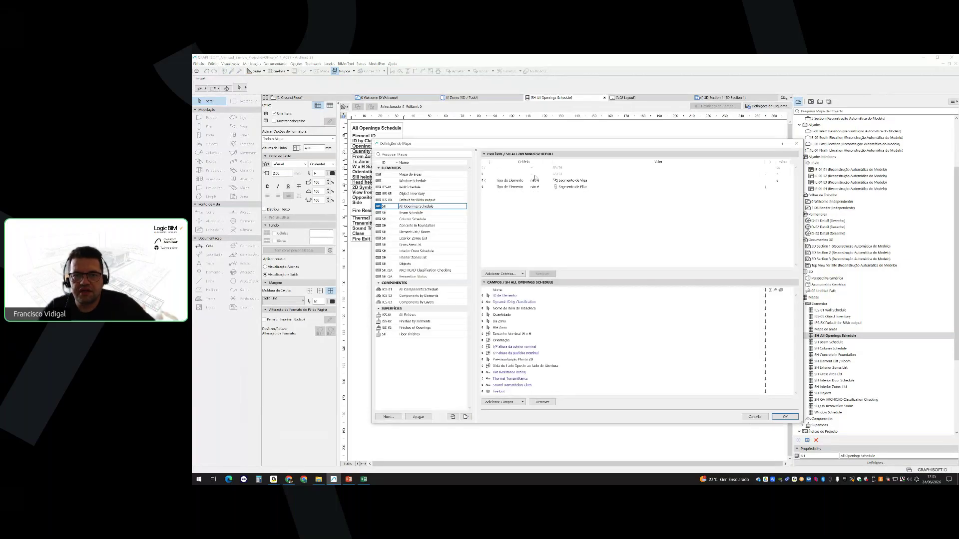
pyautogui.click(503, 169)
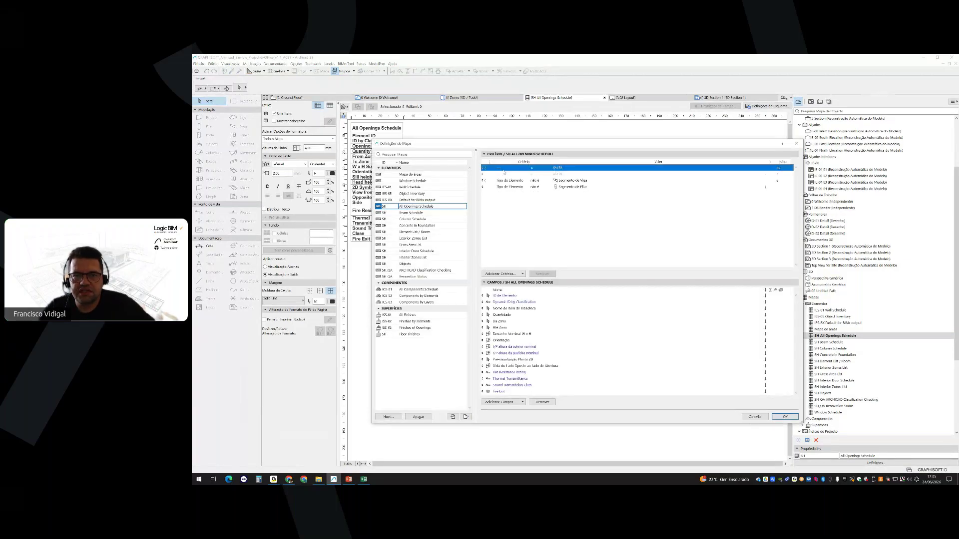
pyautogui.click(543, 274)
pyautogui.click(543, 274)
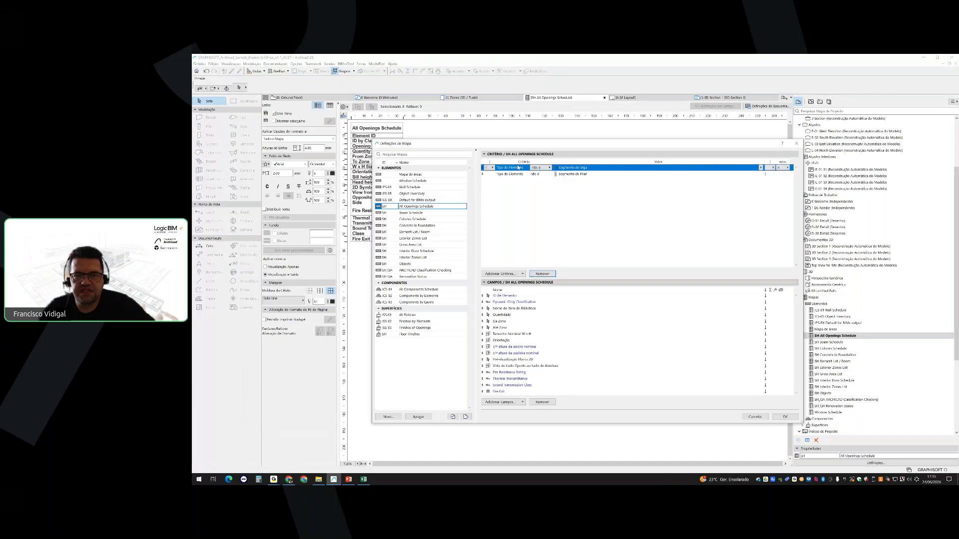
pyautogui.click(543, 274)
pyautogui.click(542, 274)
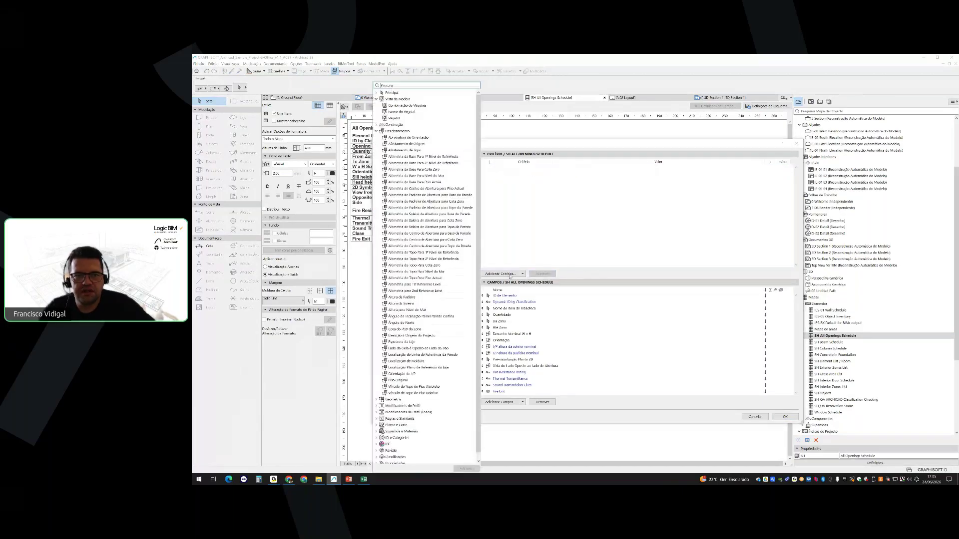
# Add an element type criterion (Tipo de Elemento) set to Porta to the All Openings Schedule
pyautogui.click(501, 273)
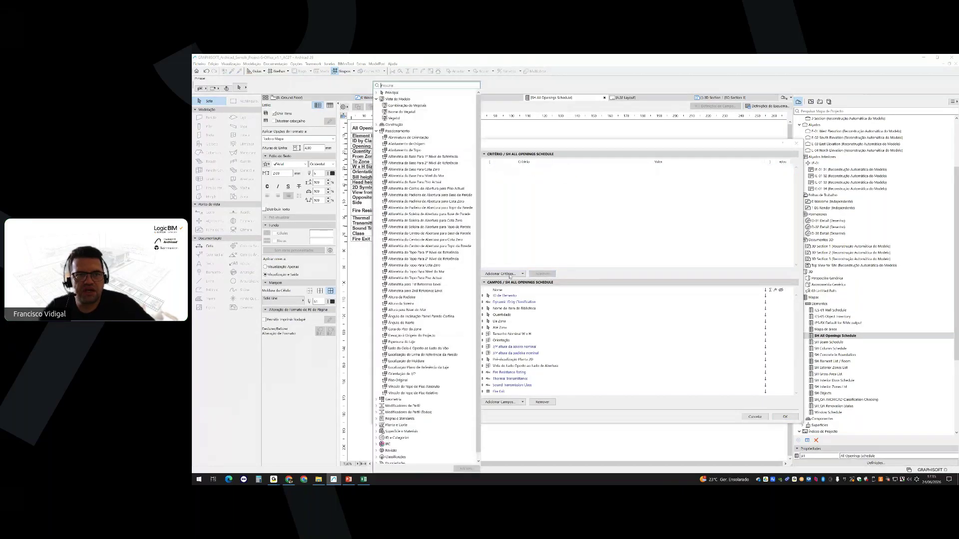
pyautogui.click(377, 93)
pyautogui.doubleClick(400, 99)
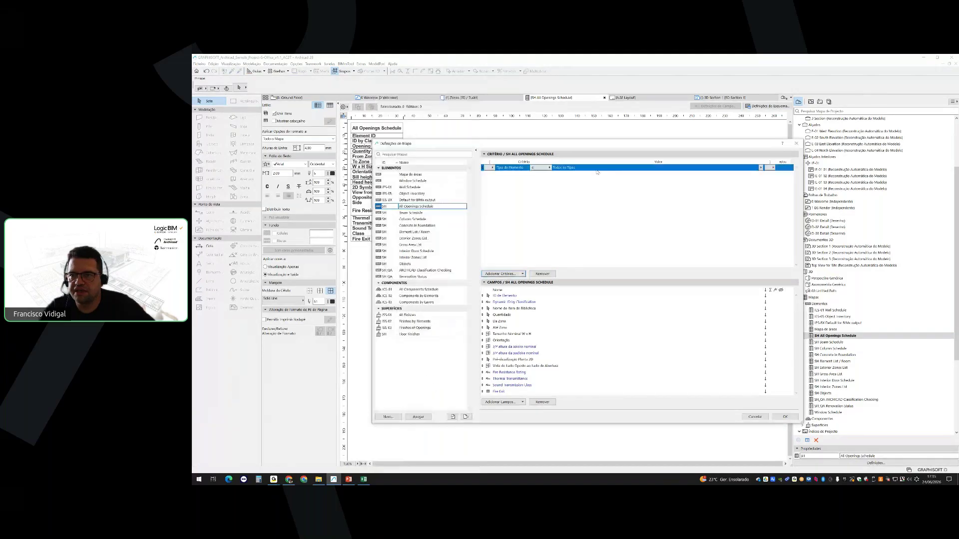
pyautogui.click(761, 168)
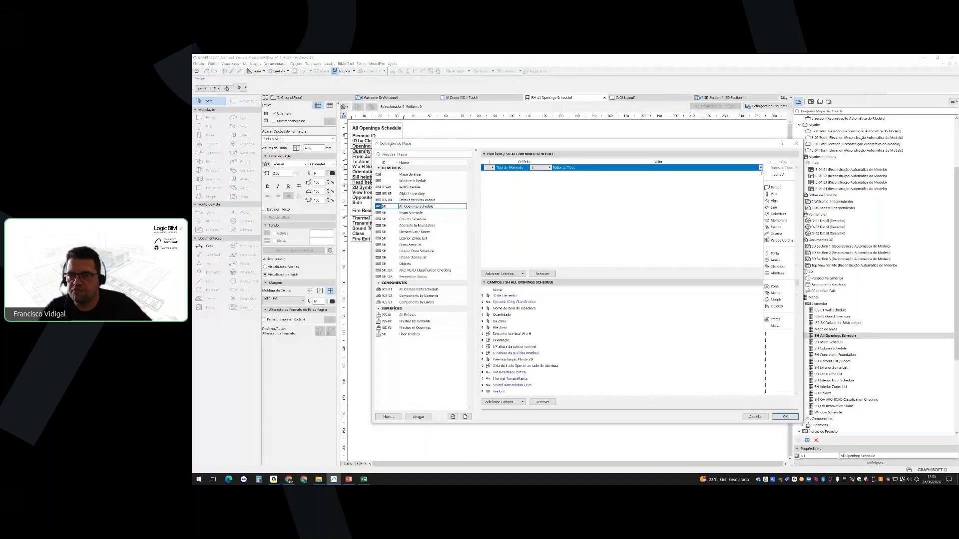
pyautogui.click(775, 253)
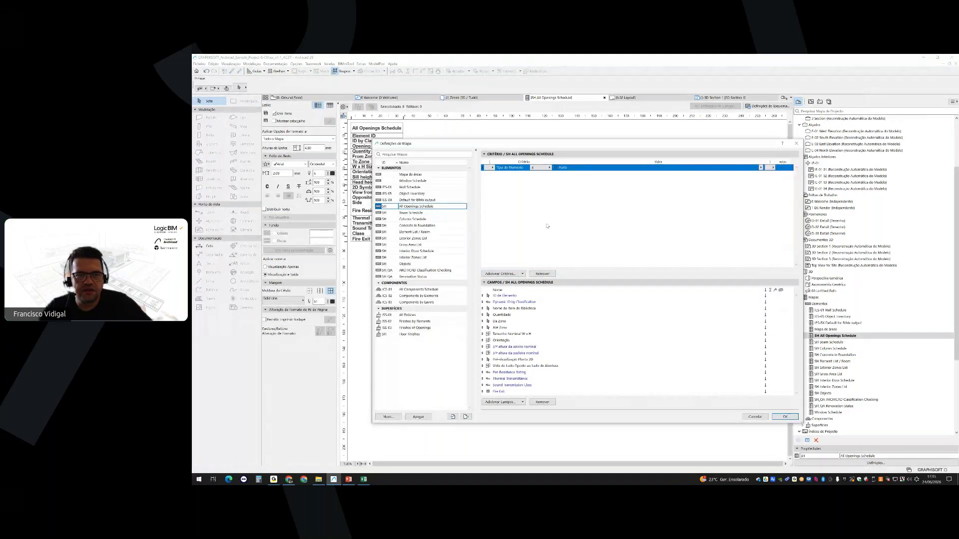
# Add a second element type criterion set to Janela and apply the schedule settings
pyautogui.click(500, 274)
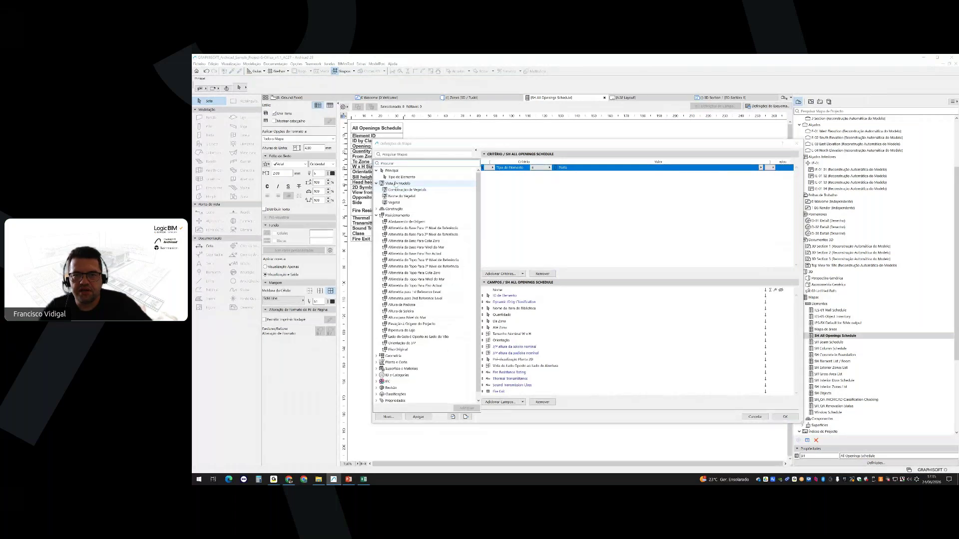
pyautogui.doubleClick(402, 177)
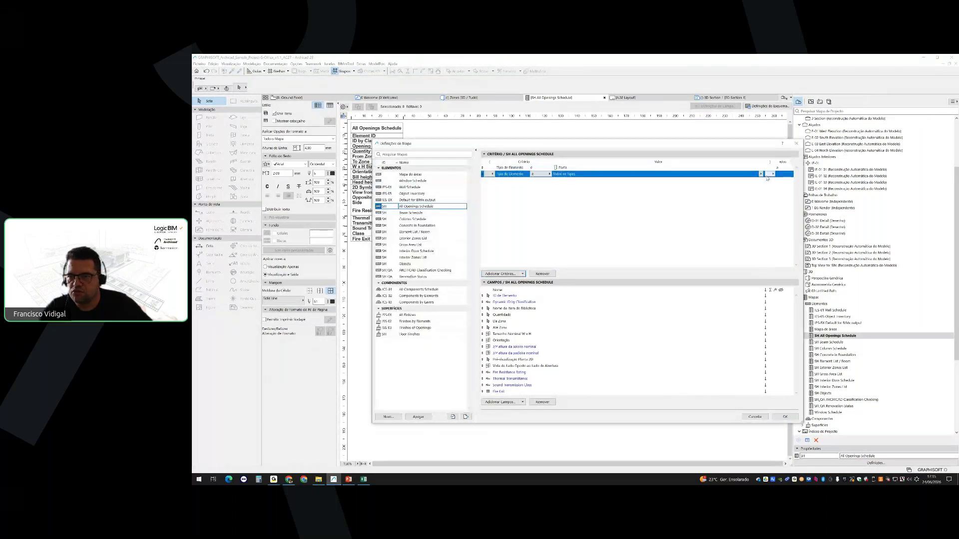
pyautogui.click(761, 174)
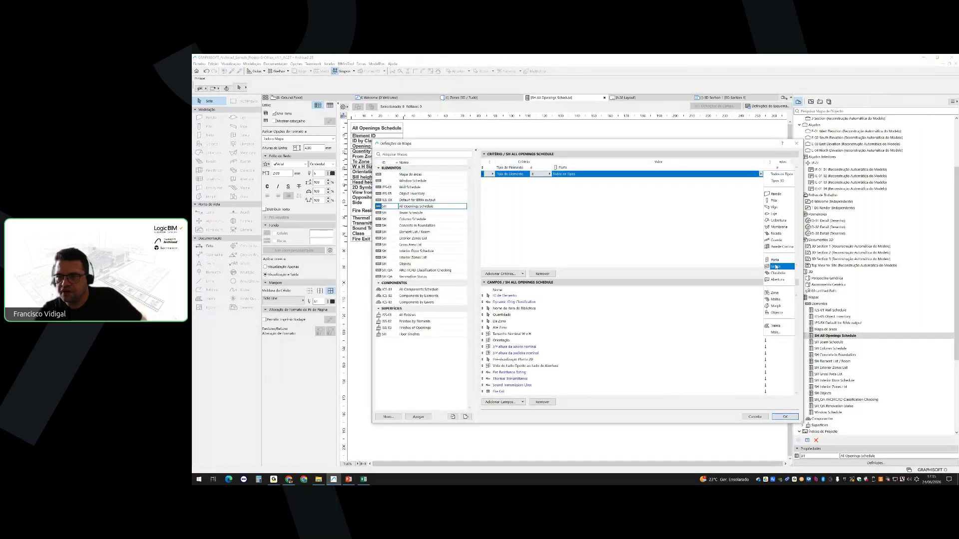
pyautogui.click(776, 266)
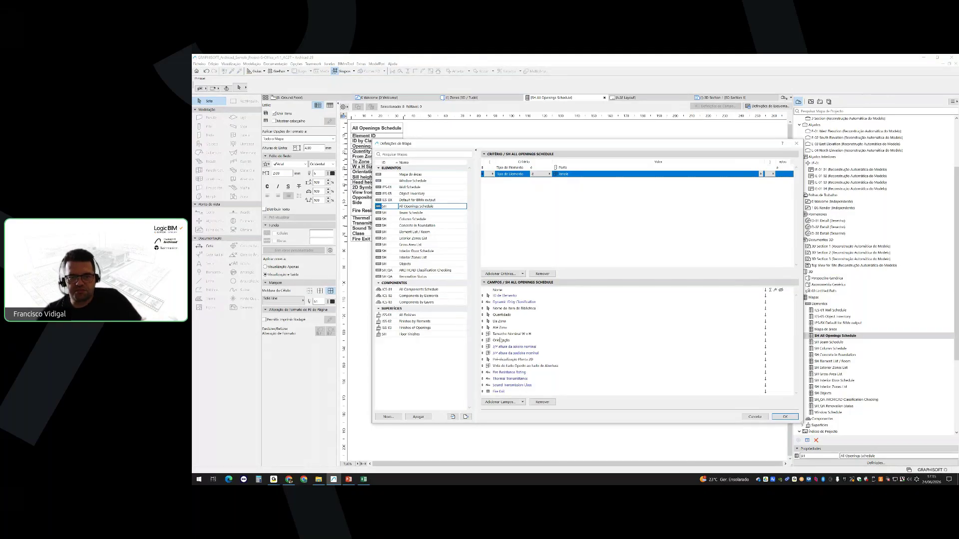
pyautogui.click(495, 402)
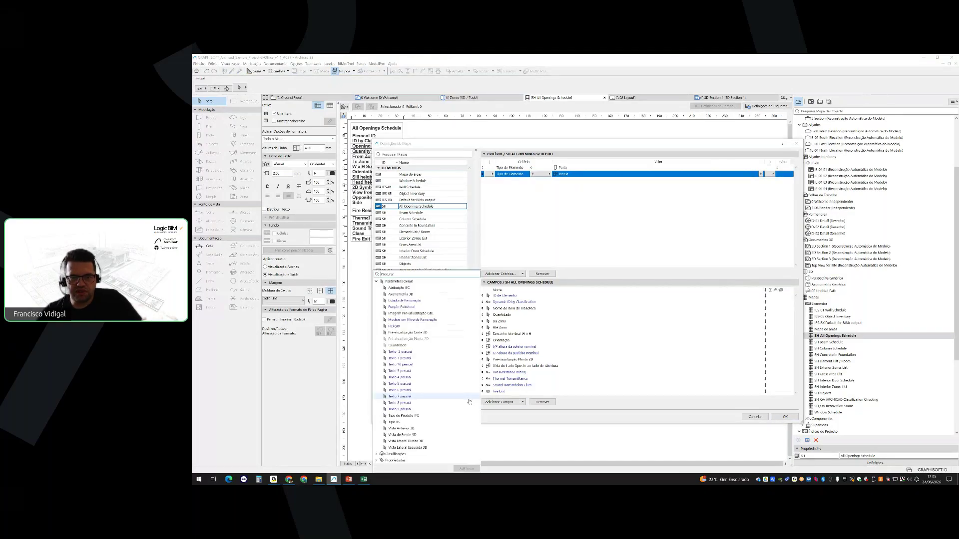
pyautogui.click(597, 360)
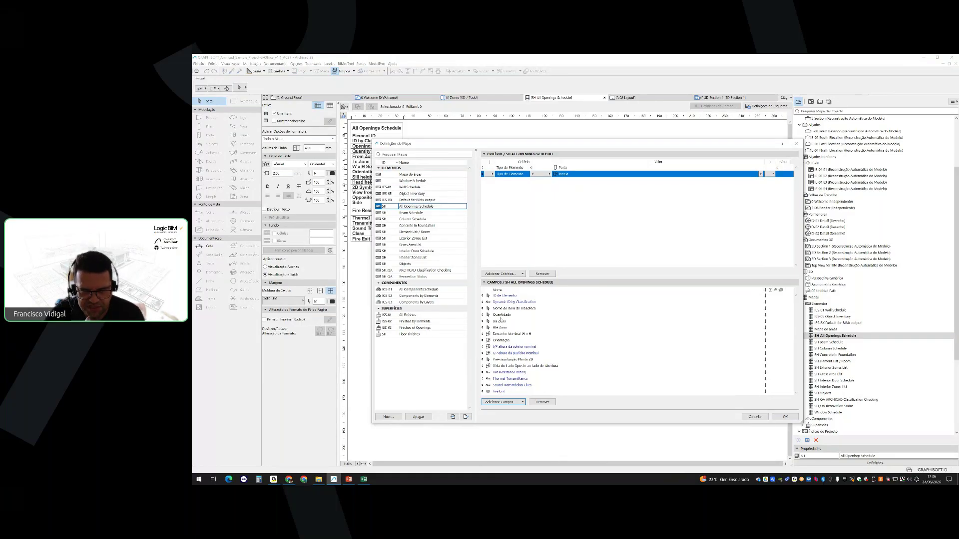
pyautogui.click(786, 417)
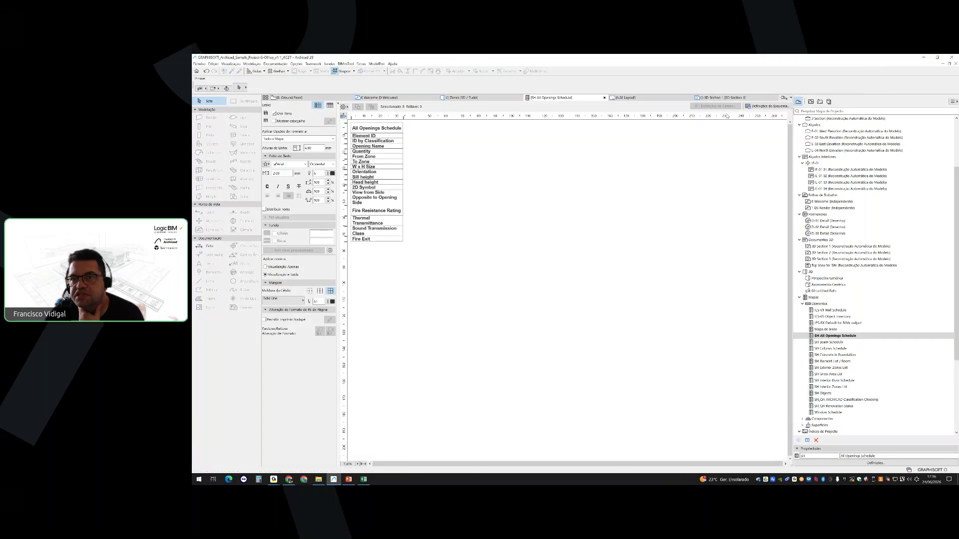
# Reopen the schedule settings and combine the Porta and Janela criteria with the OR operator
pyautogui.click(769, 107)
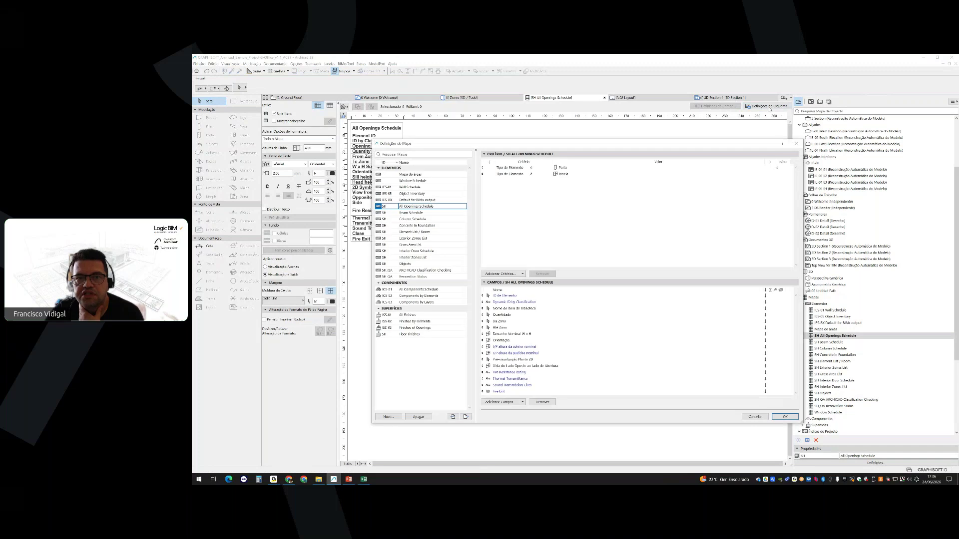
pyautogui.click(770, 168)
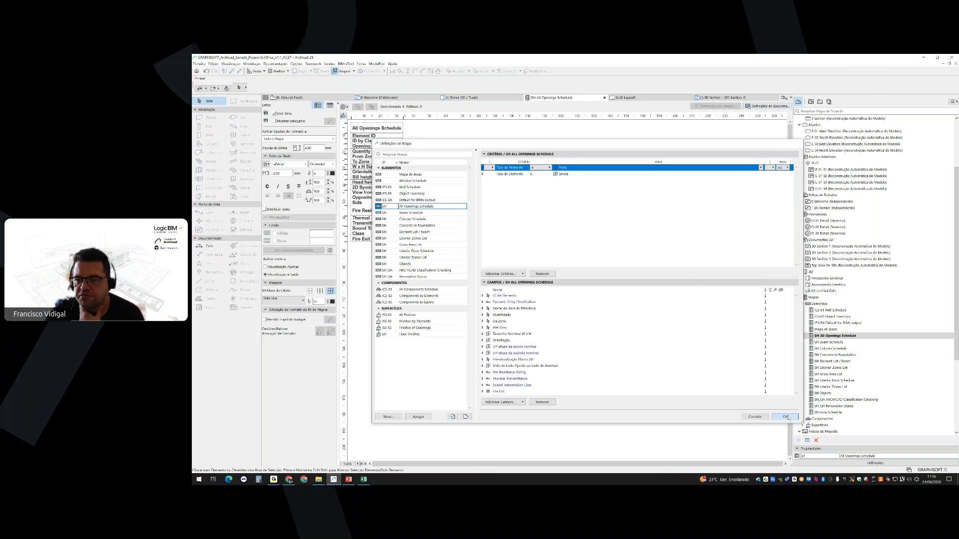
pyautogui.press('Return')
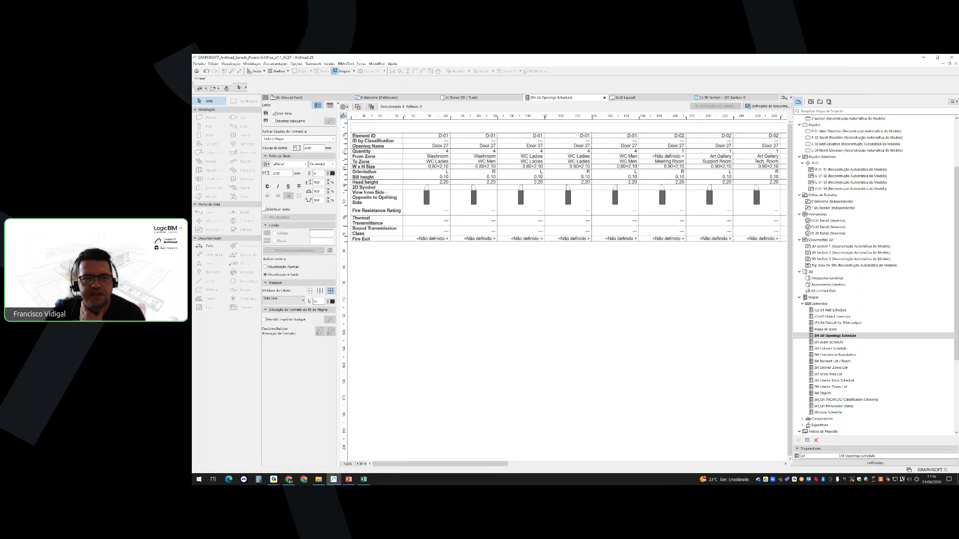
# Increase the height of the View from Side Opposite to Opening Side row and accept the custom scale definition for the first door's preview
pyautogui.moveTo(345, 205); pyautogui.dragTo(345, 209)
pyautogui.click(426, 199)
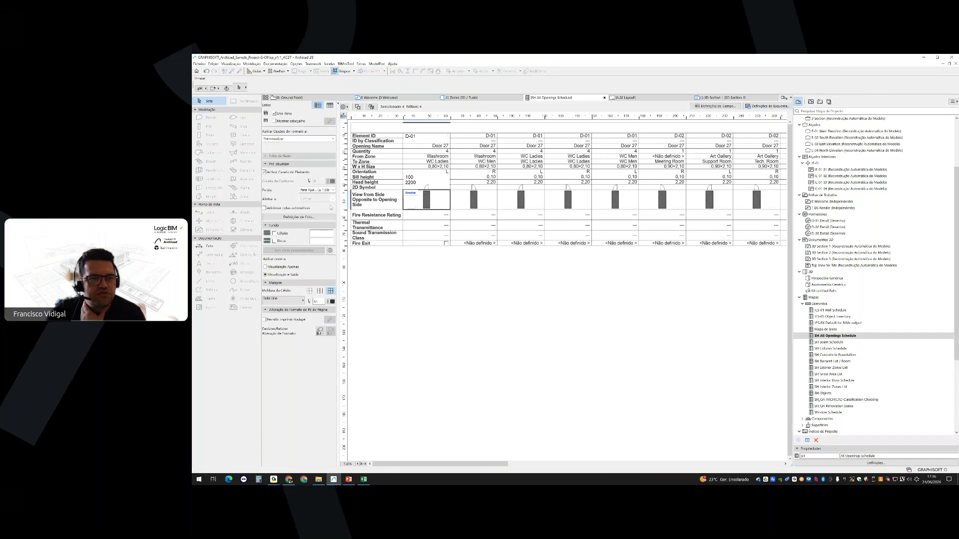
pyautogui.click(319, 191)
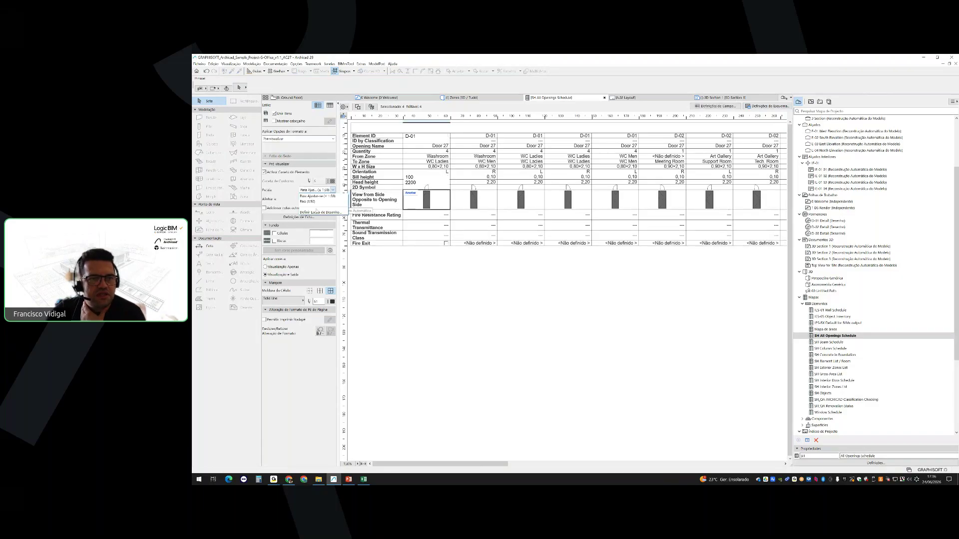
pyautogui.click(320, 213)
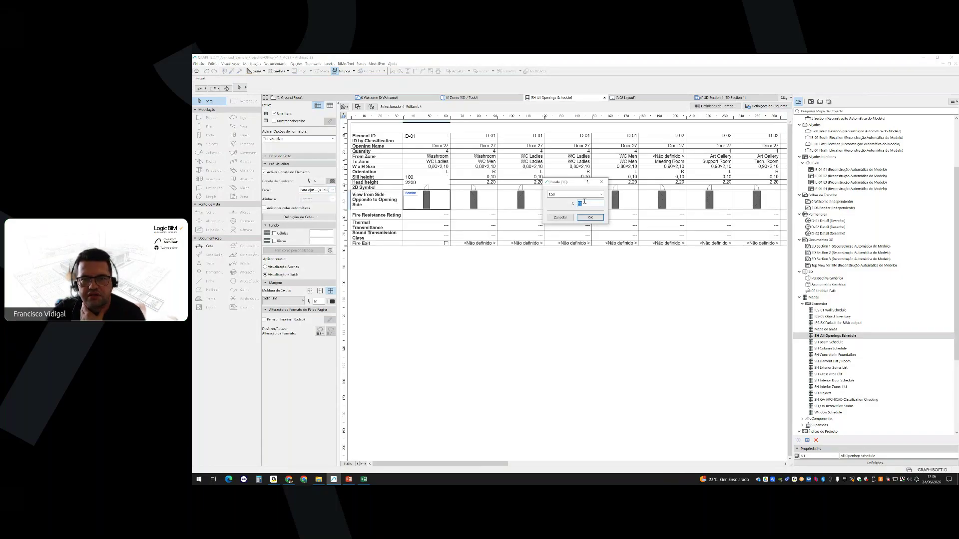
pyautogui.click(590, 217)
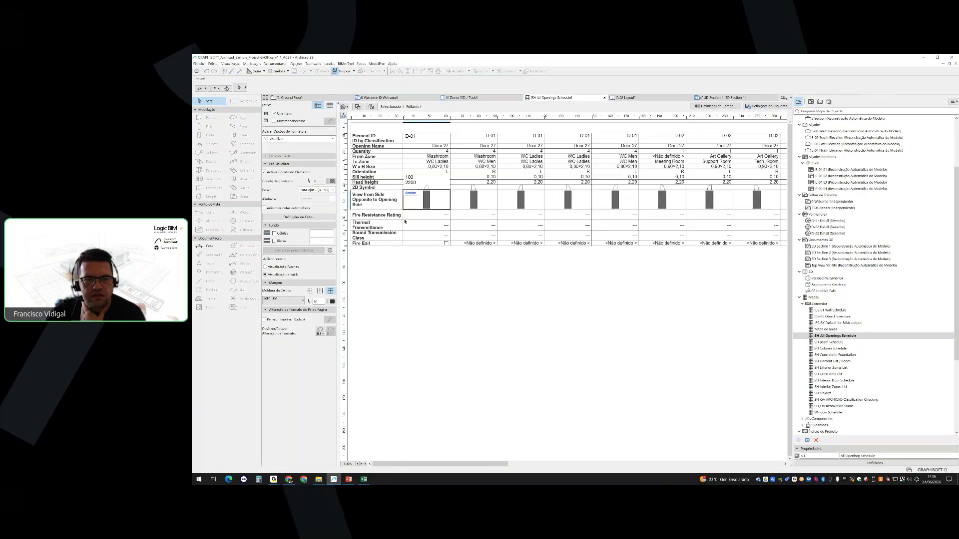
# Try arranging the openings schedule with one record per row, and restore the one-record-per-column arrangement
pyautogui.click(363, 464)
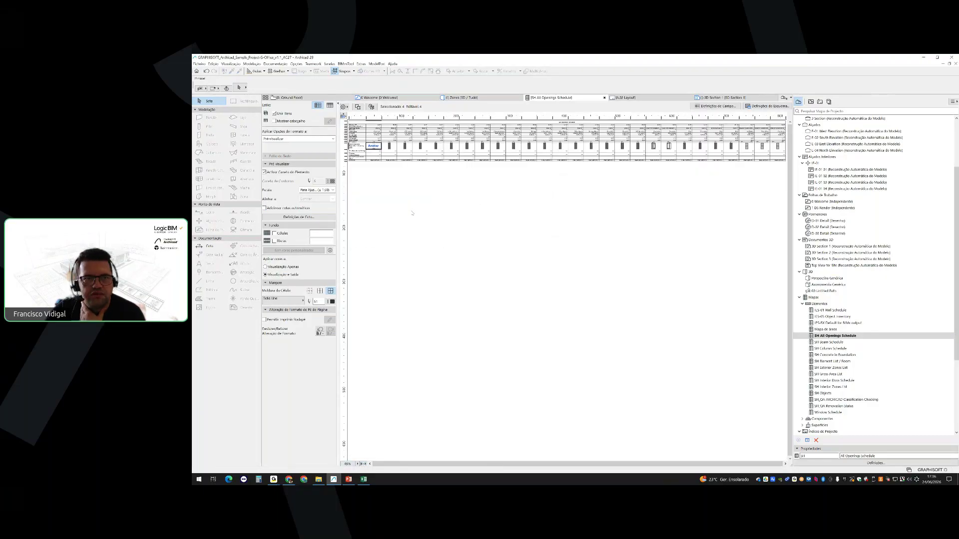
pyautogui.click(331, 106)
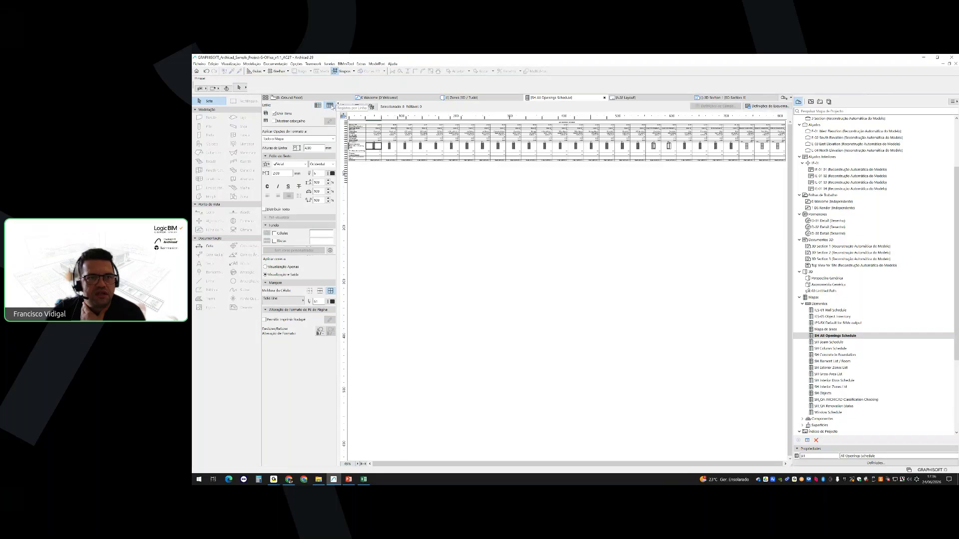
pyautogui.click(318, 106)
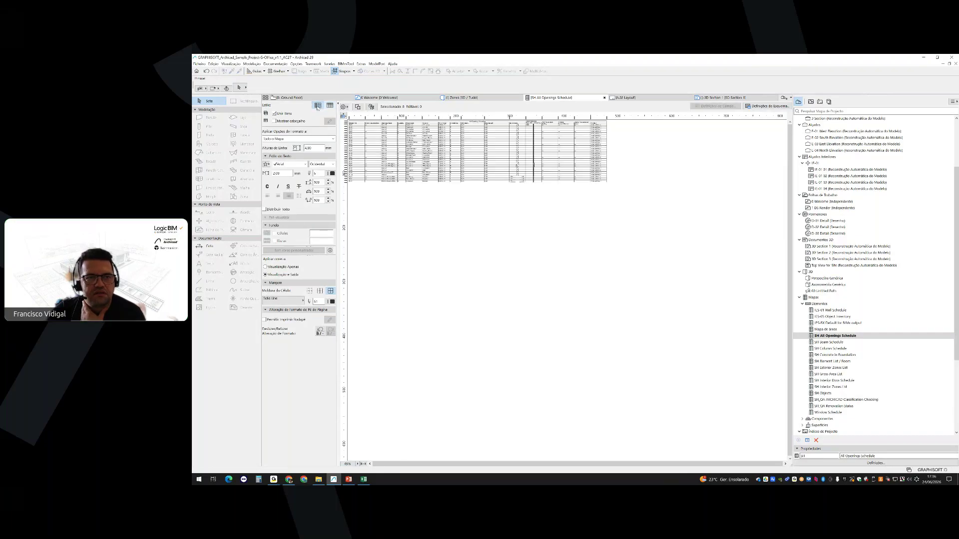
# Define a custom scale of 10 for the first door's View from Side Opposite to Opening Side preview, and recheck its scale options
pyautogui.click(356, 146)
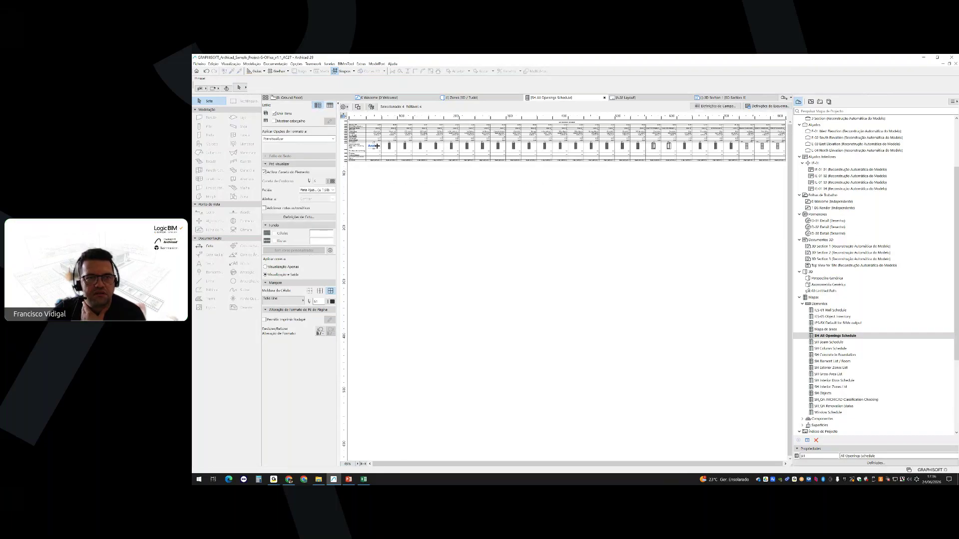
pyautogui.click(358, 464)
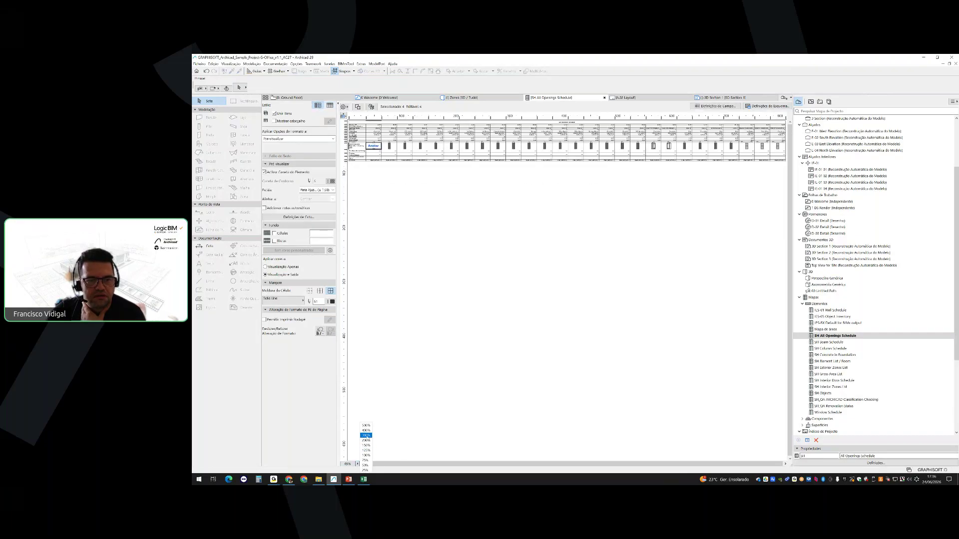
pyautogui.click(365, 435)
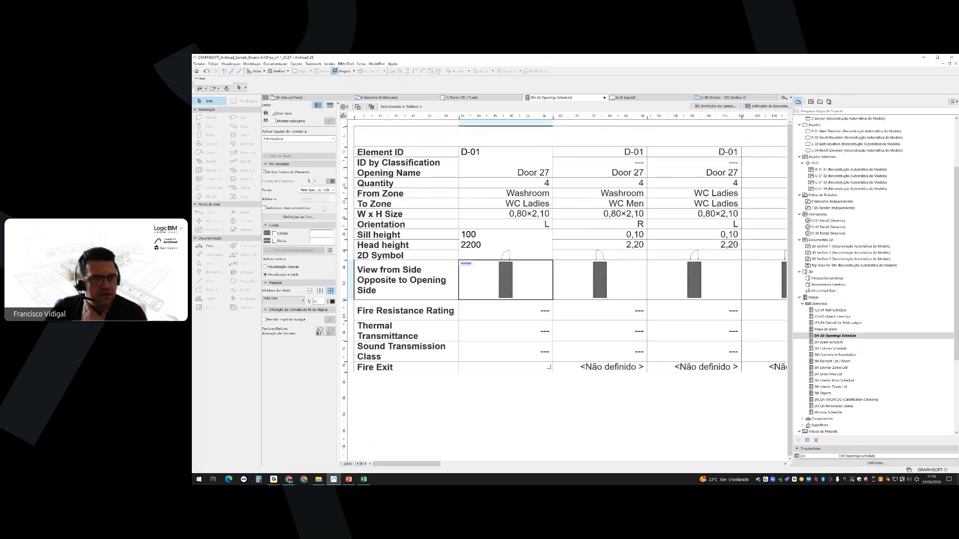
pyautogui.click(322, 190)
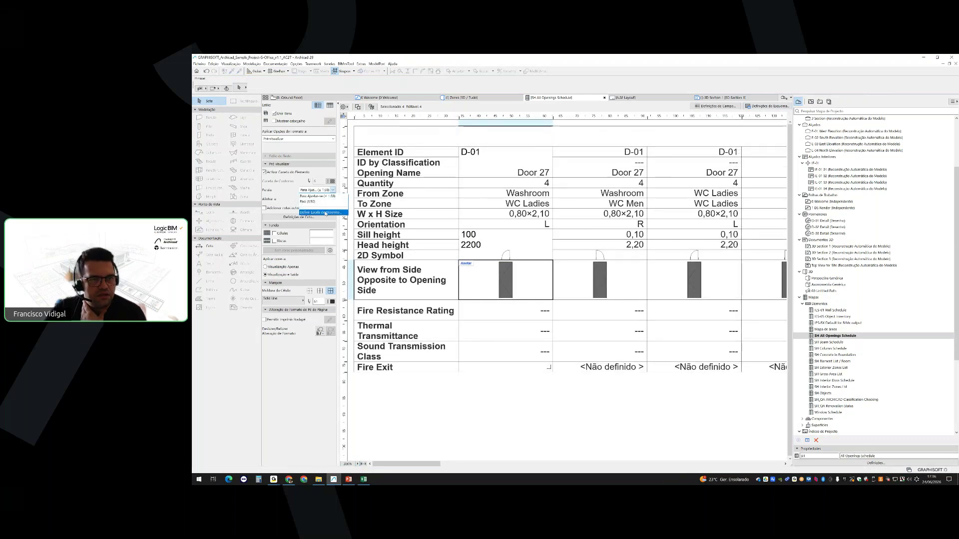
pyautogui.click(325, 213)
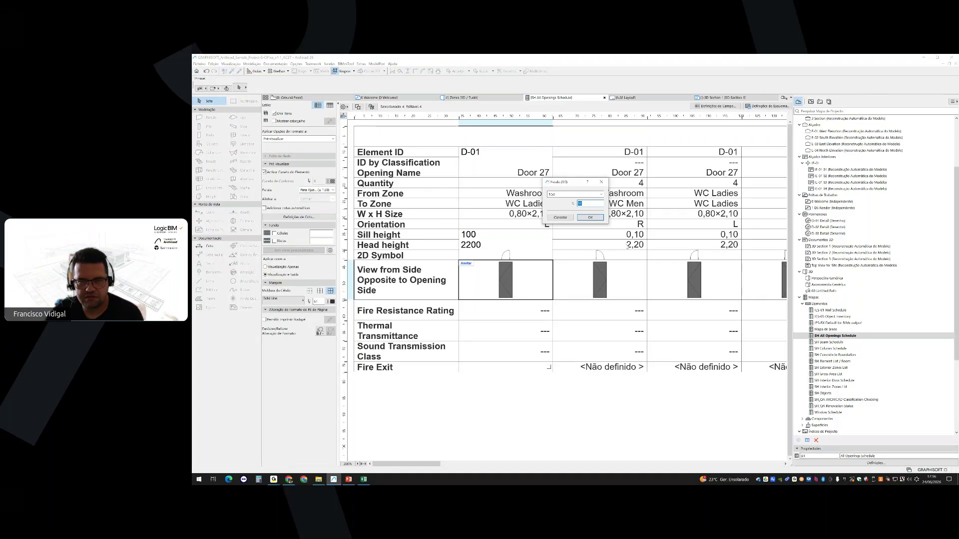
pyautogui.write('10')
pyautogui.click(590, 218)
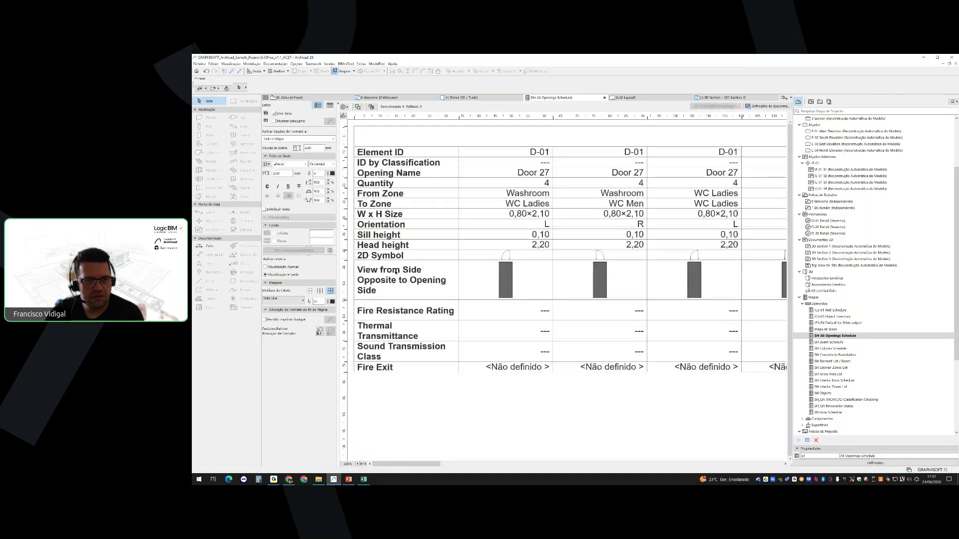
pyautogui.click(394, 278)
pyautogui.click(506, 280)
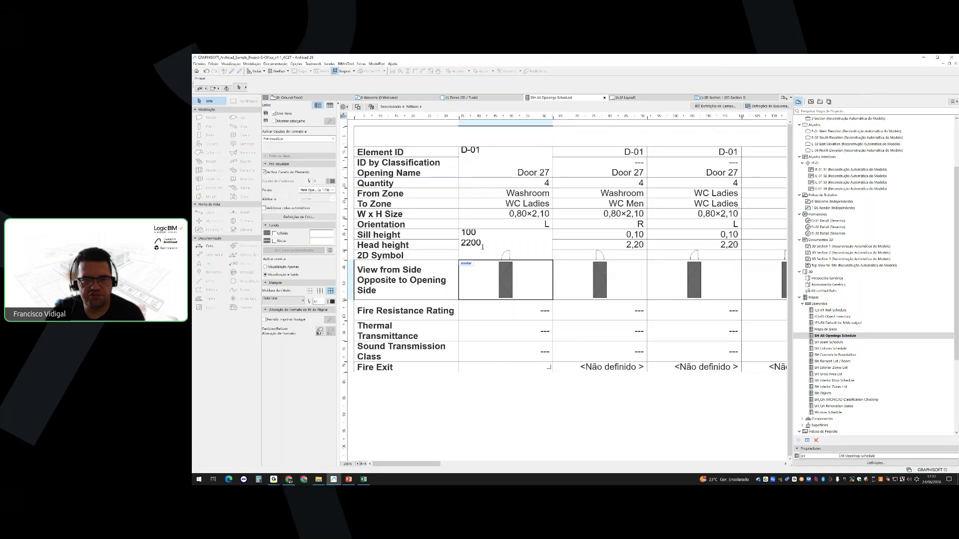
pyautogui.click(316, 190)
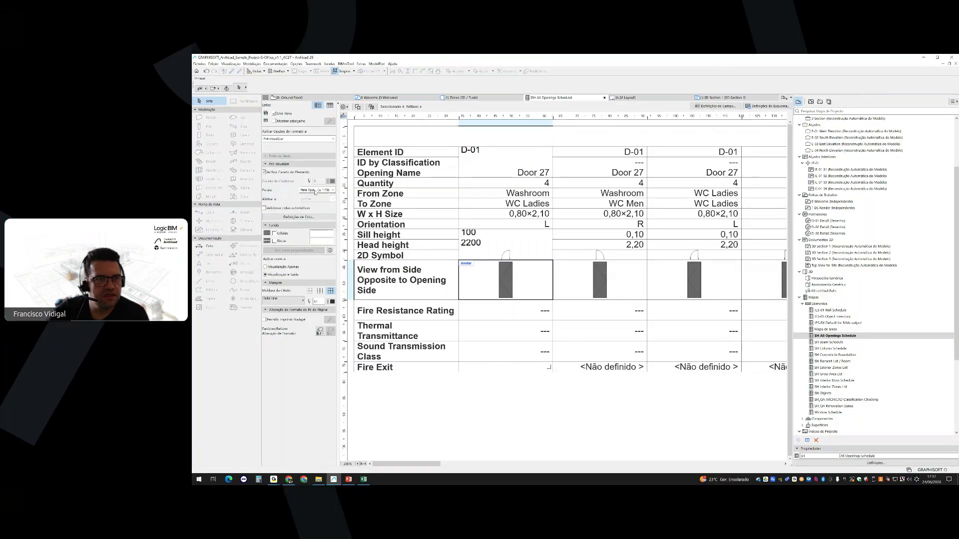
pyautogui.click(290, 197)
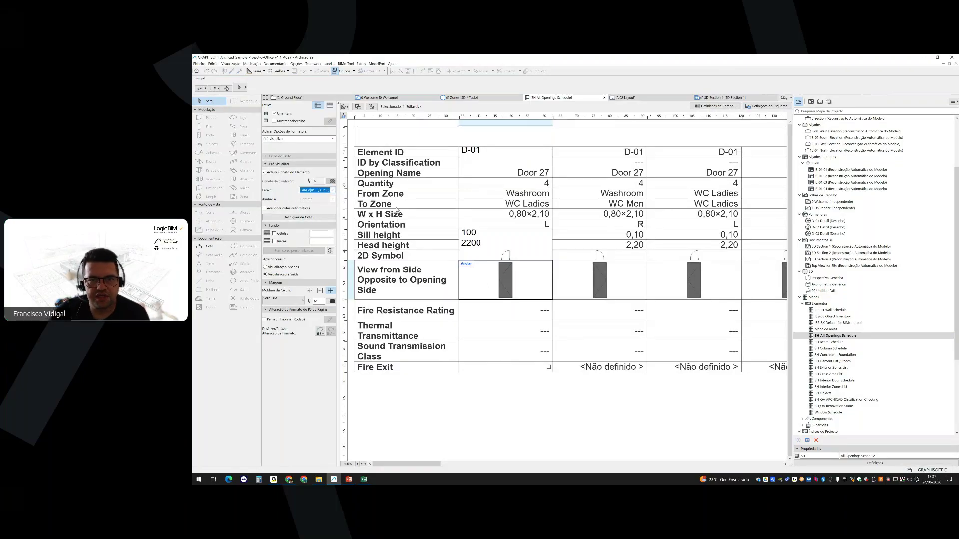
pyautogui.click(389, 133)
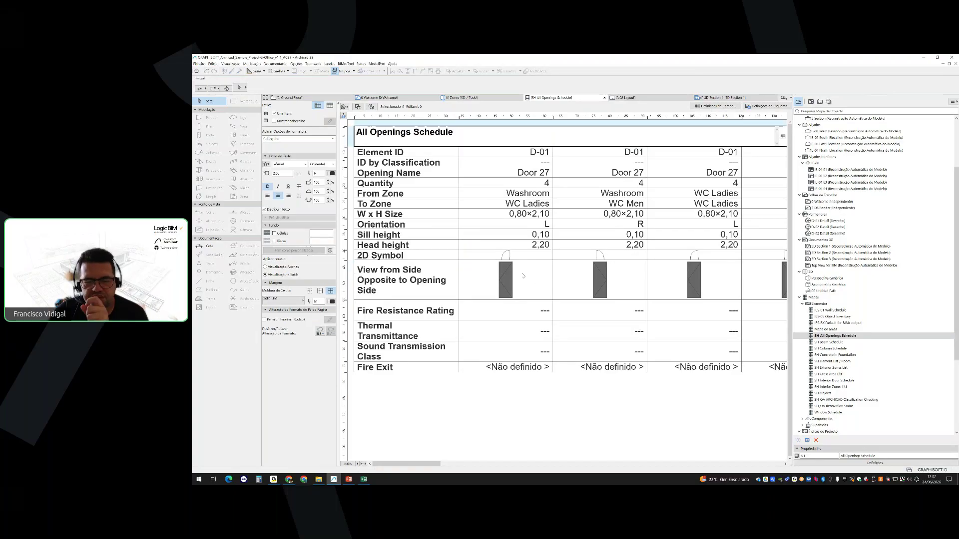
# Examine the first D-01 door's record in the openings schedule, from its quantity and zones to heights and fire exit
pyautogui.click(519, 154)
pyautogui.press('Down')
pyautogui.press('Down')
pyautogui.press('Down')
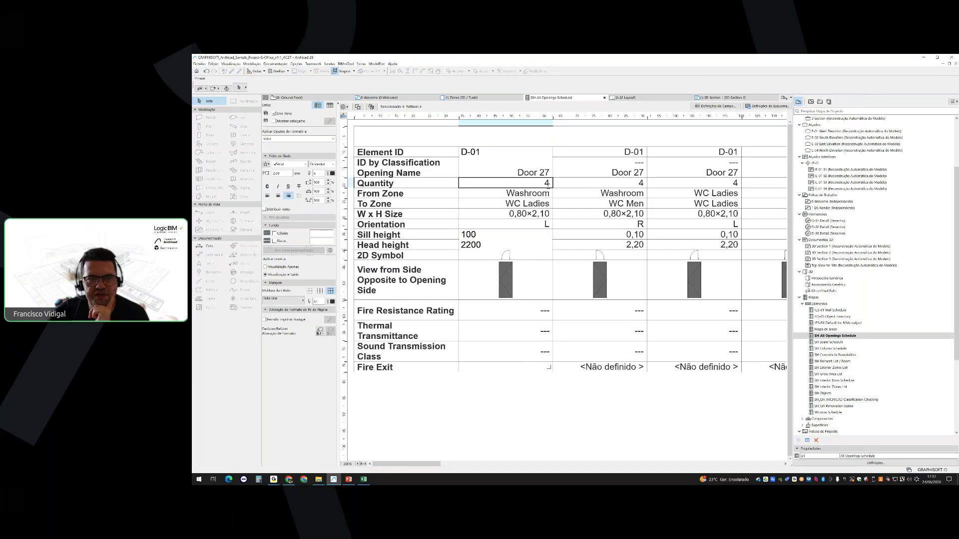
pyautogui.press('Down')
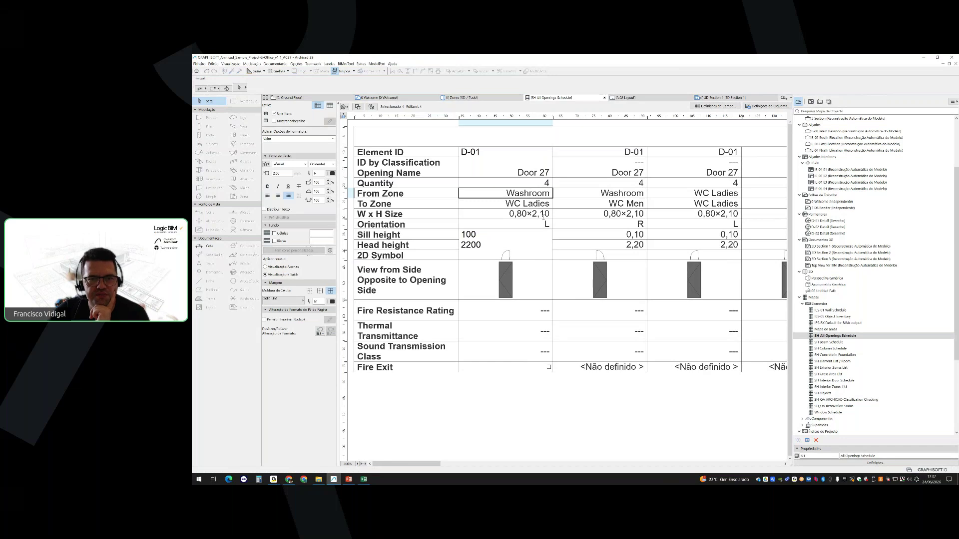
pyautogui.click(546, 225)
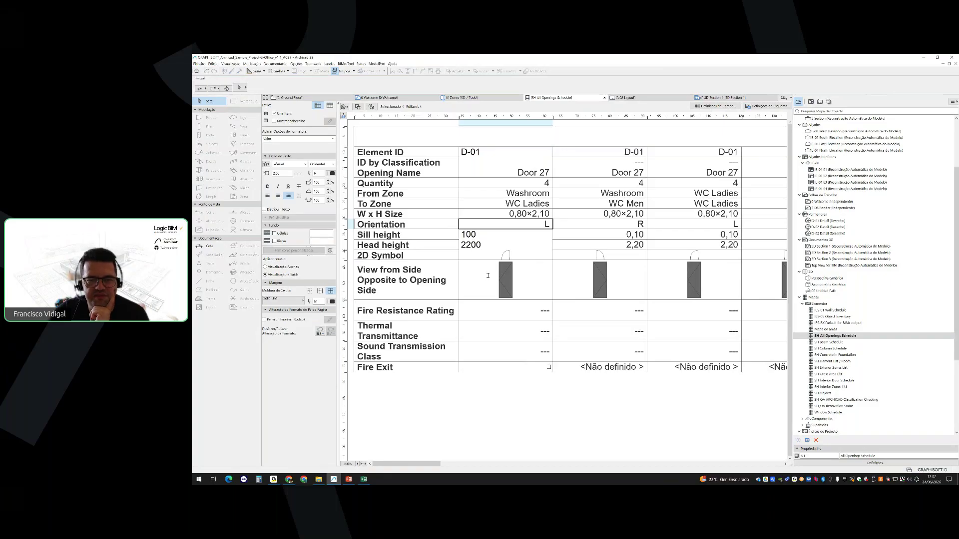
pyautogui.click(420, 132)
pyautogui.click(515, 233)
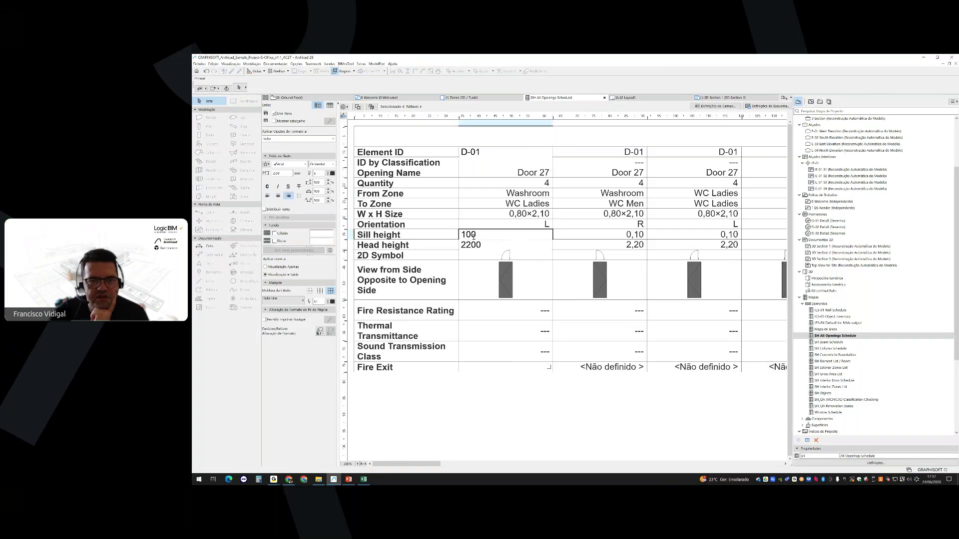
pyautogui.click(478, 244)
pyautogui.click(536, 368)
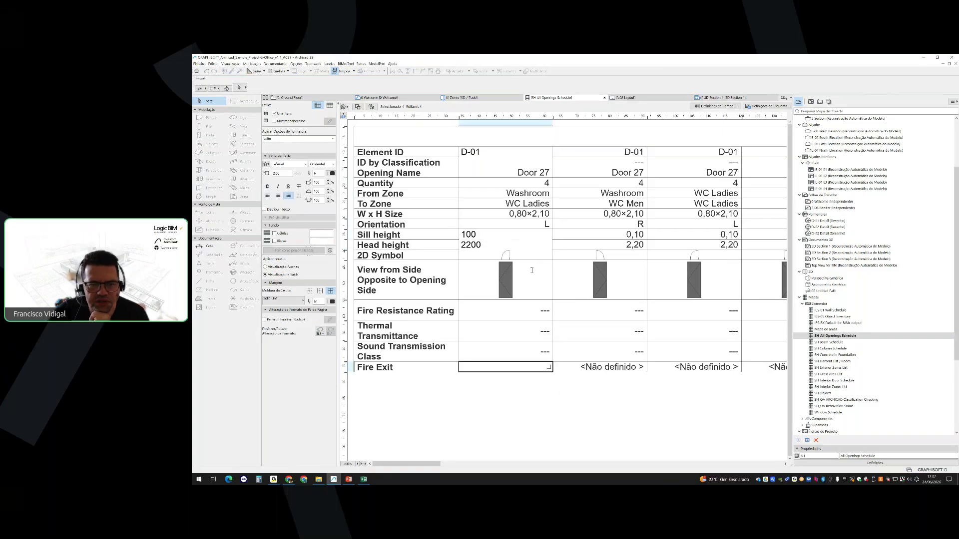
pyautogui.click(539, 392)
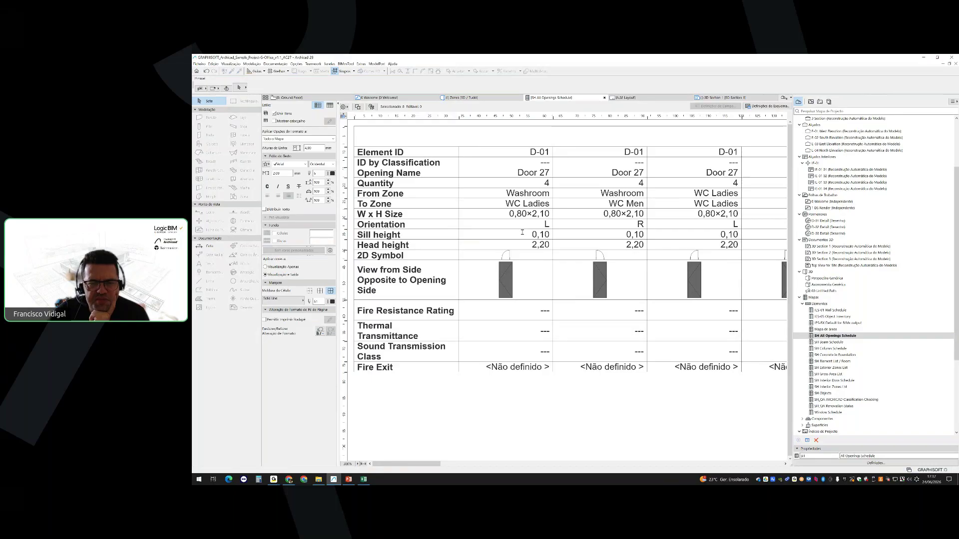
pyautogui.click(490, 234)
pyautogui.press('Escape')
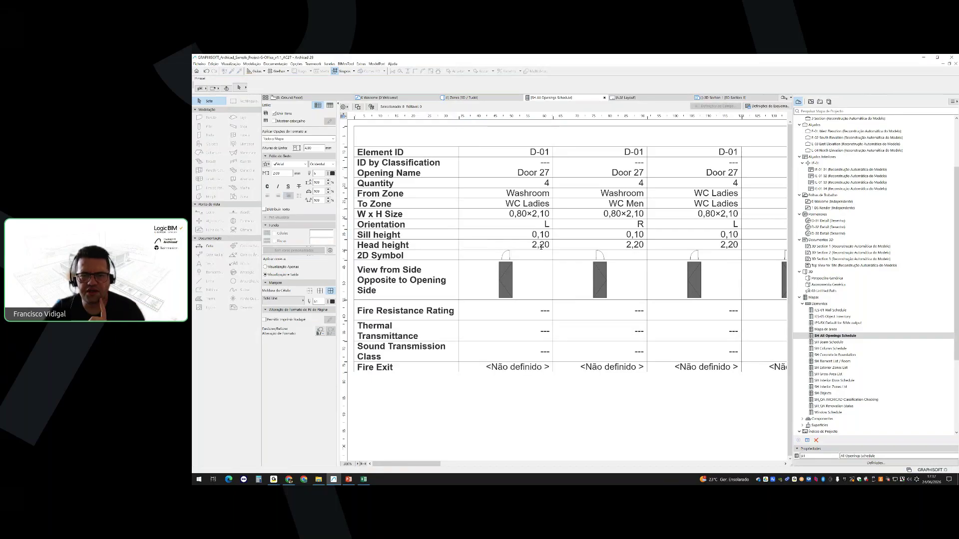
# Turn on automatic dimensions for the door previews with the default dimensioning settings, and inspect the first door's dimensioned preview
pyautogui.click(511, 283)
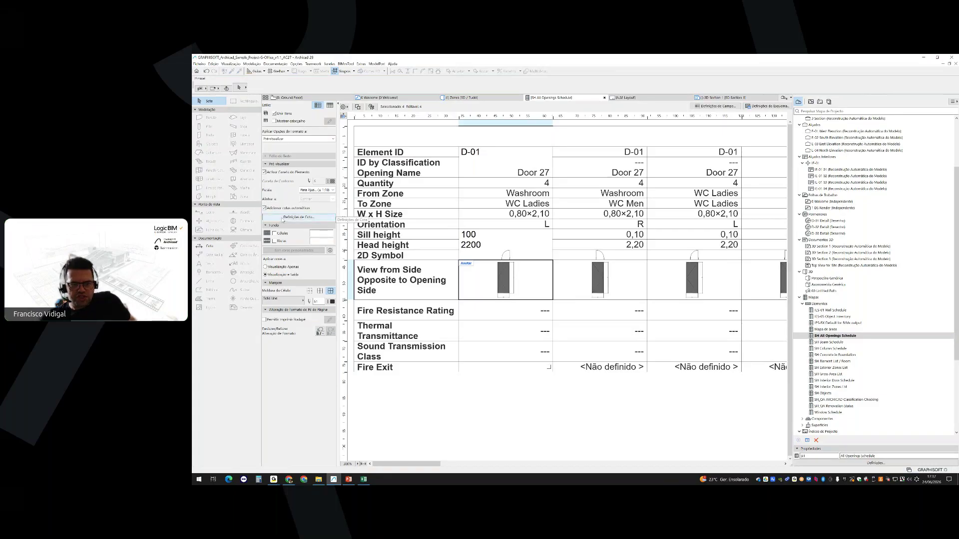
pyautogui.click(284, 220)
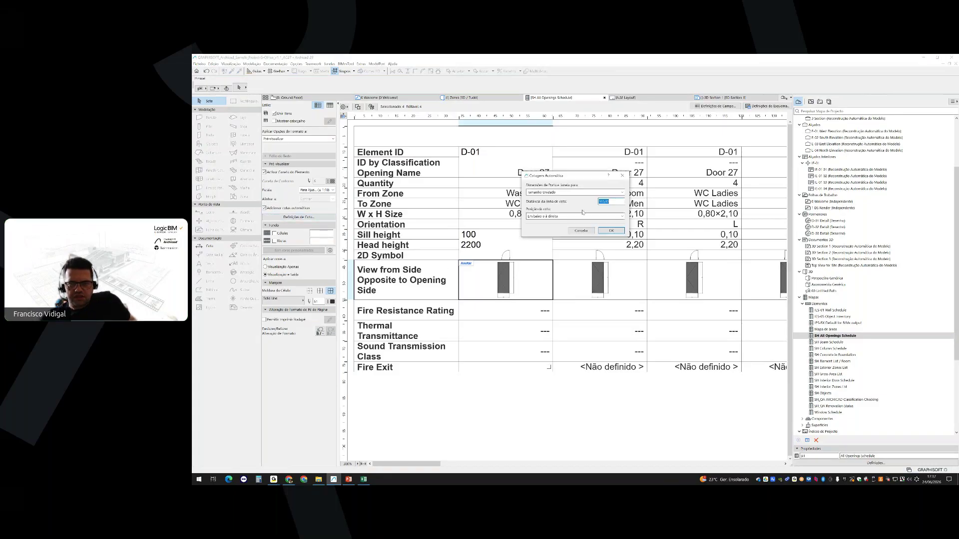
pyautogui.click(611, 230)
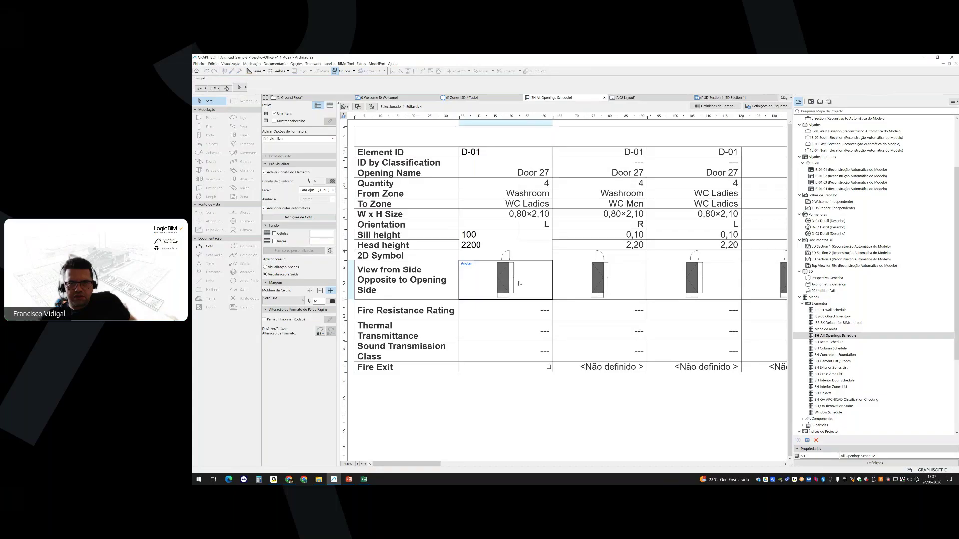
pyautogui.click(462, 264)
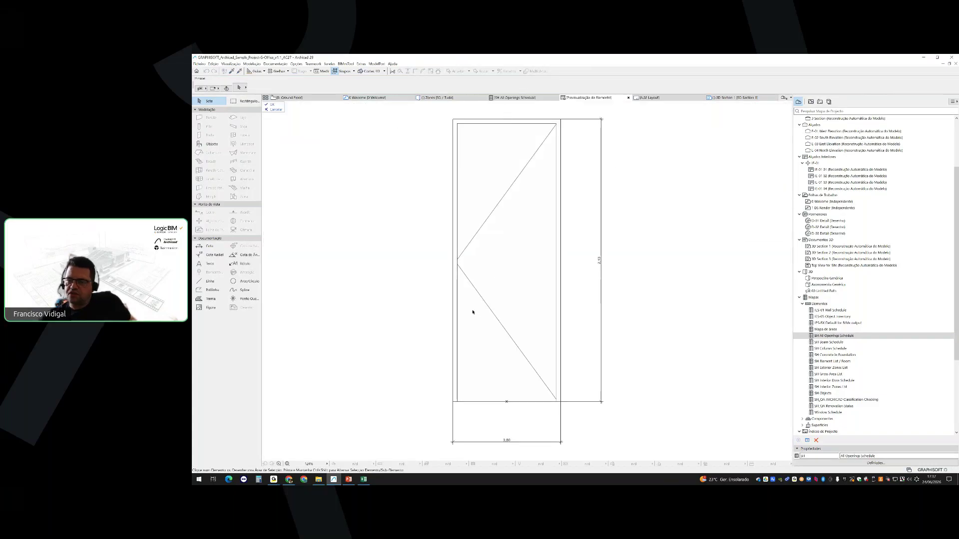
pyautogui.click(628, 98)
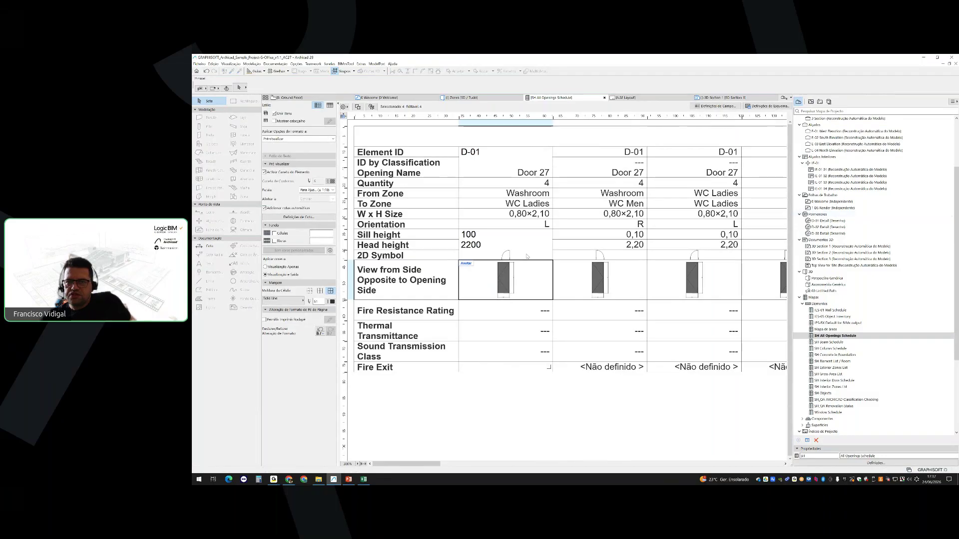
# Increase the height of the View from Side Opposite to Opening Side row to about double so the previews enlarge
pyautogui.scroll(4, 841, 244)
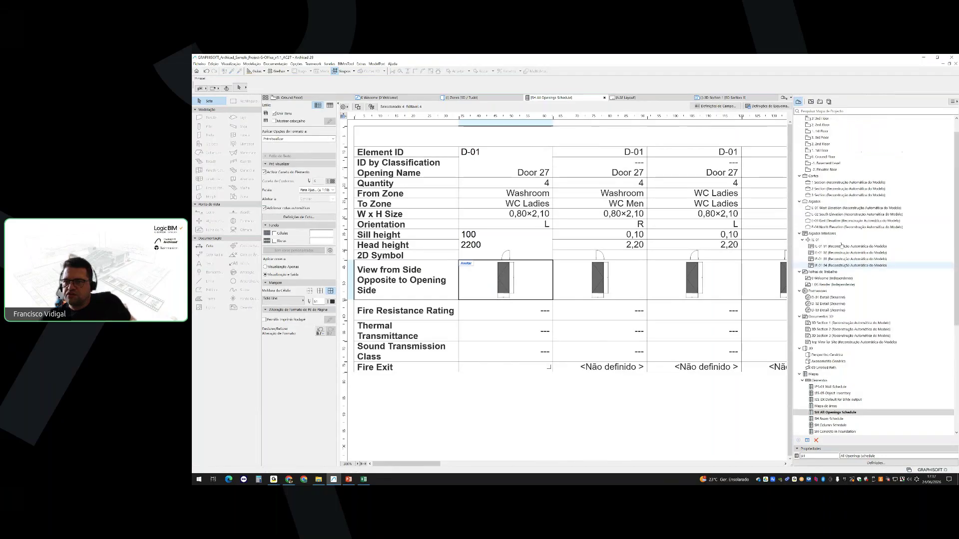
pyautogui.click(811, 101)
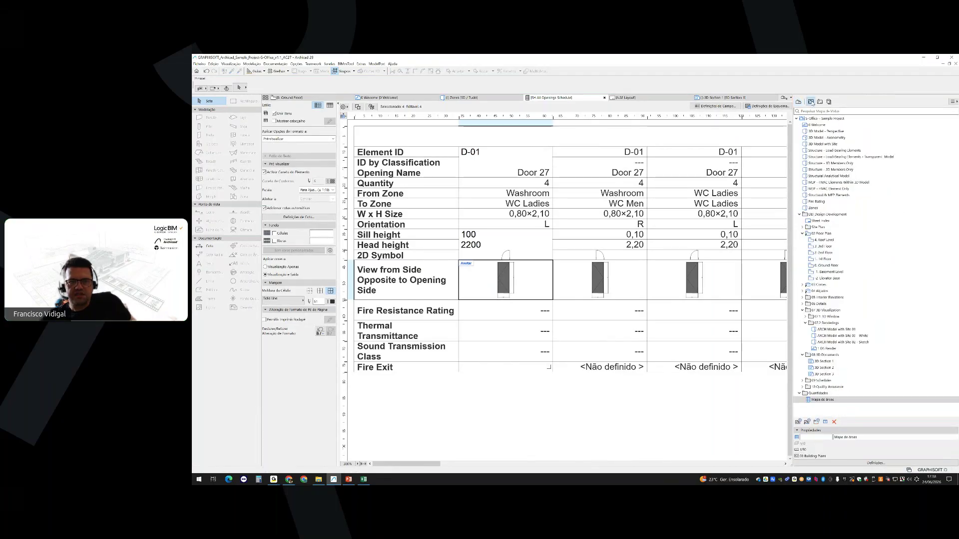
pyautogui.click(440, 280)
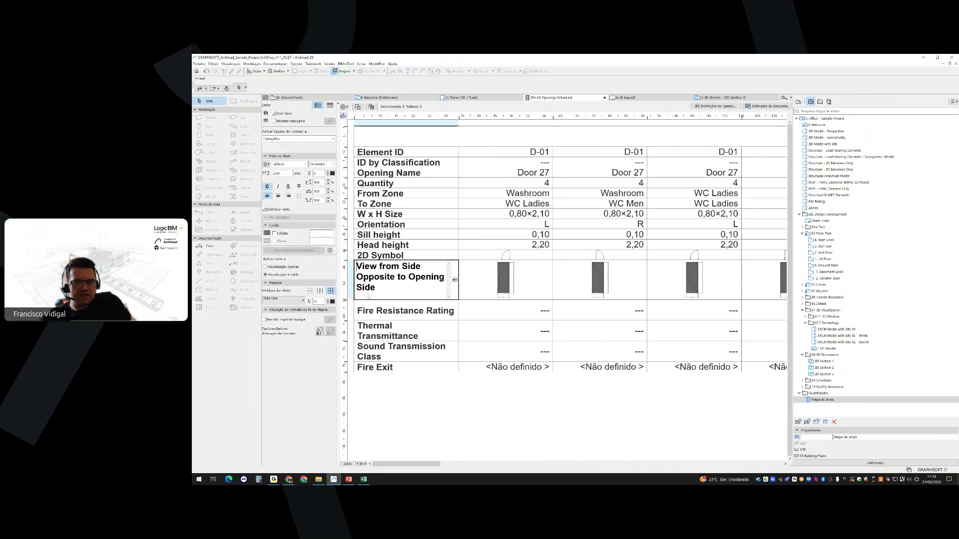
pyautogui.moveTo(345, 302); pyautogui.dragTo(346, 341)
pyautogui.click(532, 434)
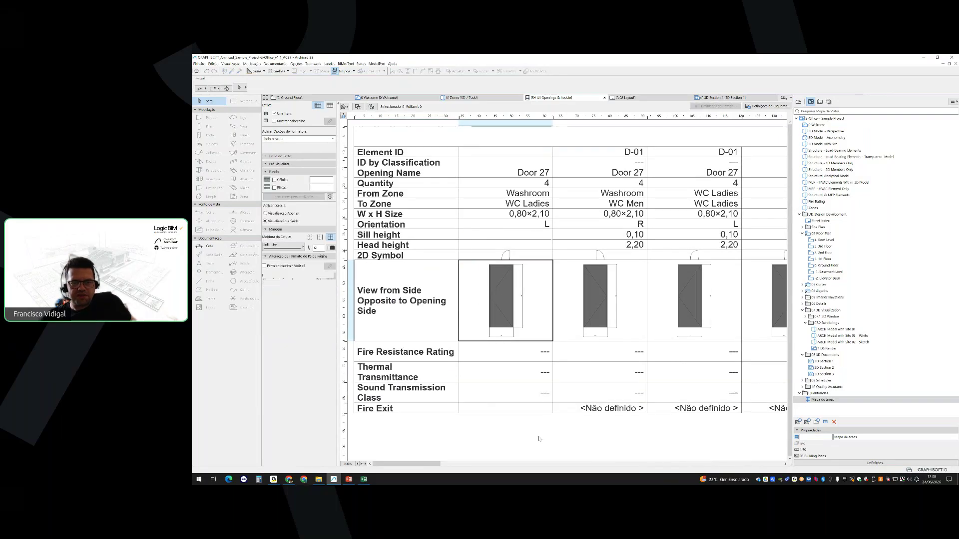
# Open the A.02 Layout and place the All Openings Schedule on the sheet from the project map
pyautogui.click(821, 102)
pyautogui.doubleClick(824, 304)
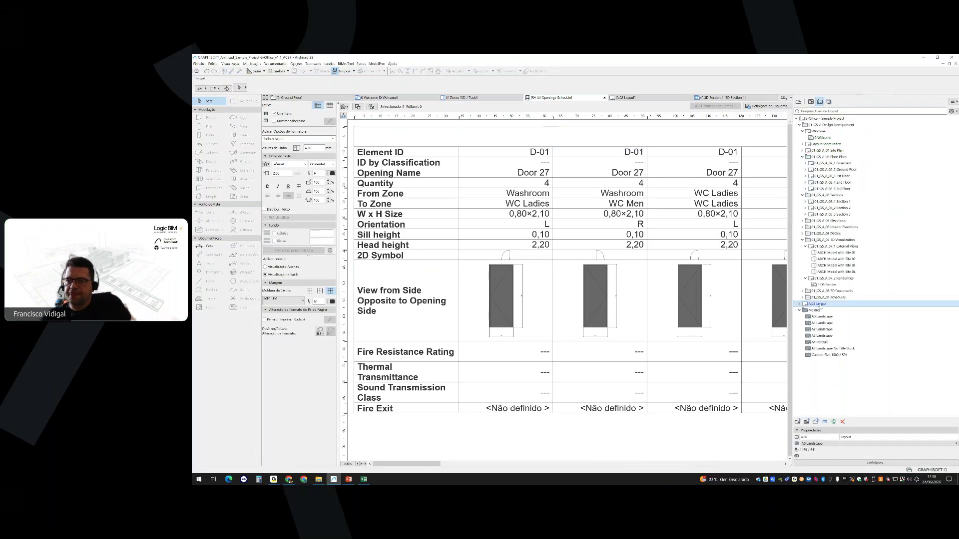
pyautogui.scroll(-5, 538, 279)
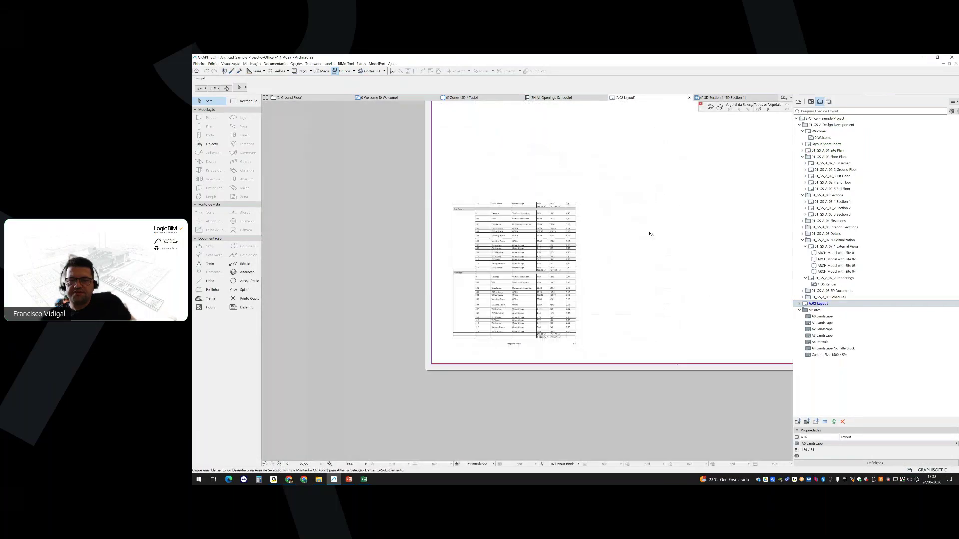
pyautogui.moveTo(651, 233); pyautogui.dragTo(460, 269, button='middle')
pyautogui.moveTo(542, 245); pyautogui.dragTo(545, 328, button='middle')
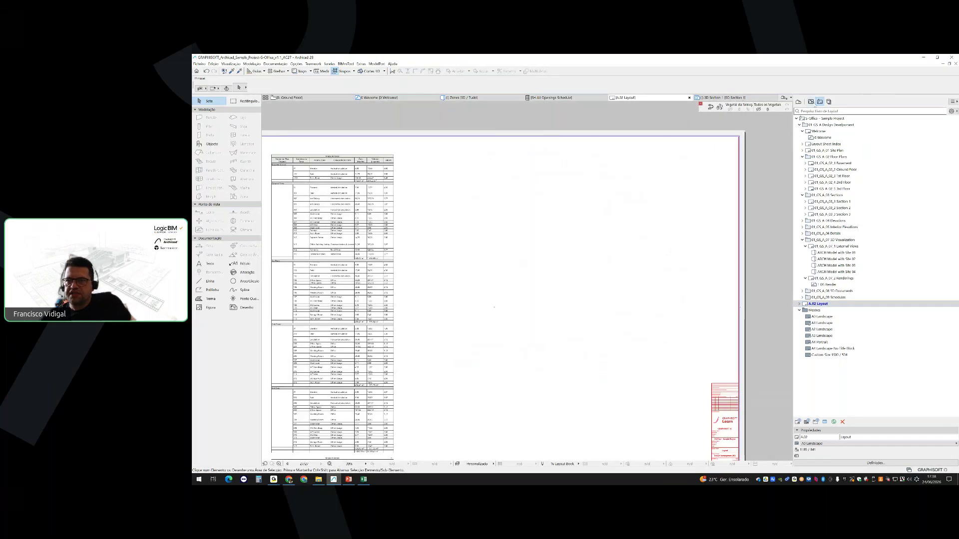
pyautogui.click(810, 102)
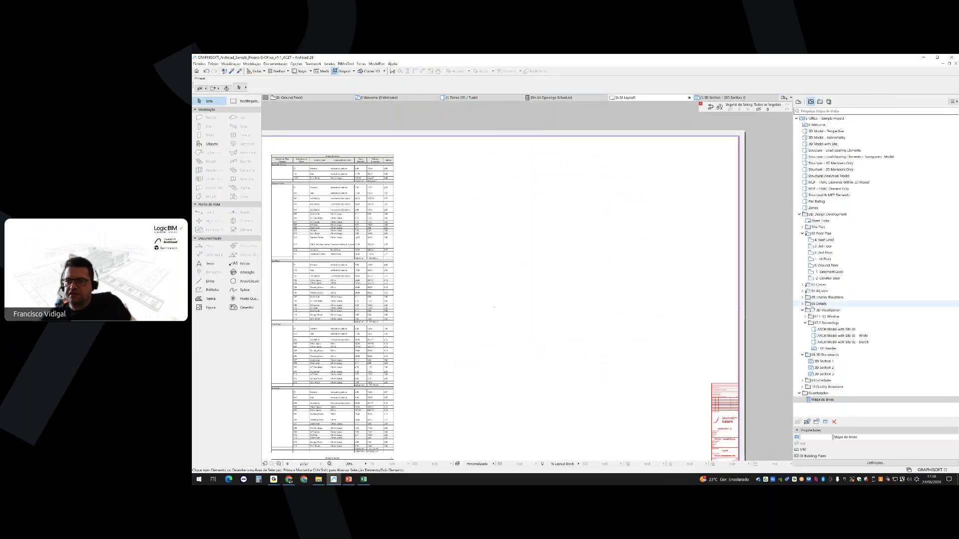
pyautogui.click(798, 102)
pyautogui.moveTo(834, 413); pyautogui.dragTo(538, 261)
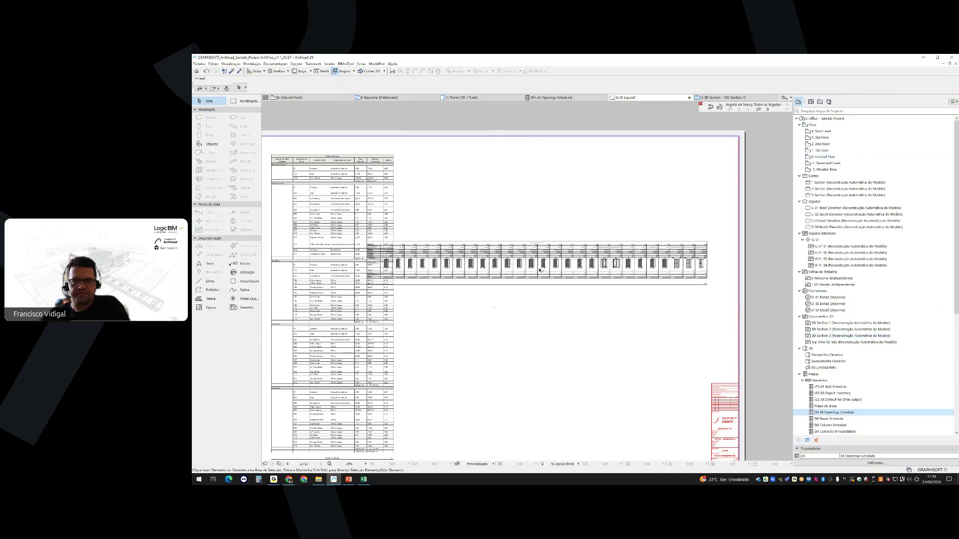
# Move the All Openings Schedule drawing beside the area schedule, aligned with its upper edge, and inspect the placed previews
pyautogui.click(422, 242)
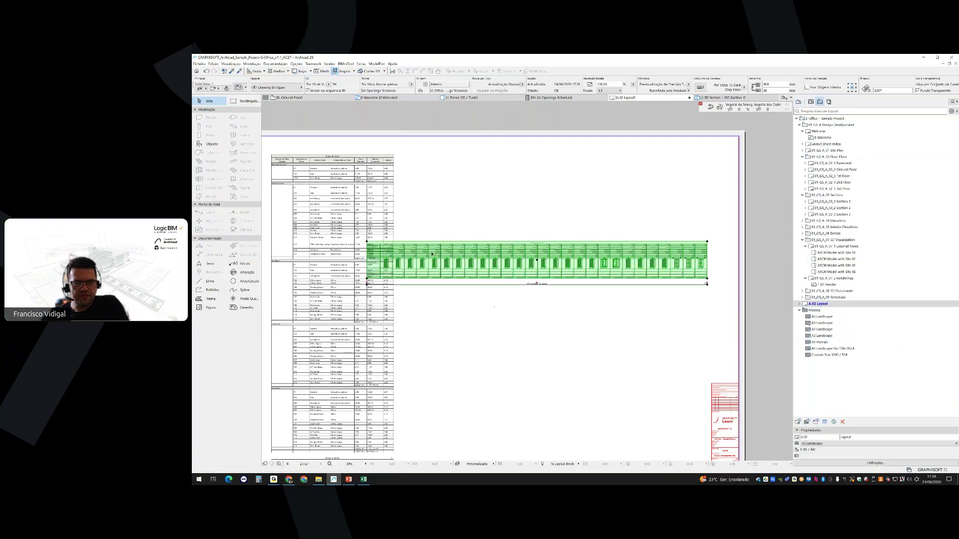
pyautogui.moveTo(429, 270)
pyautogui.mouseDown()
pyautogui.moveTo(443, 188)
pyautogui.moveTo(457, 186)
pyautogui.mouseUp()
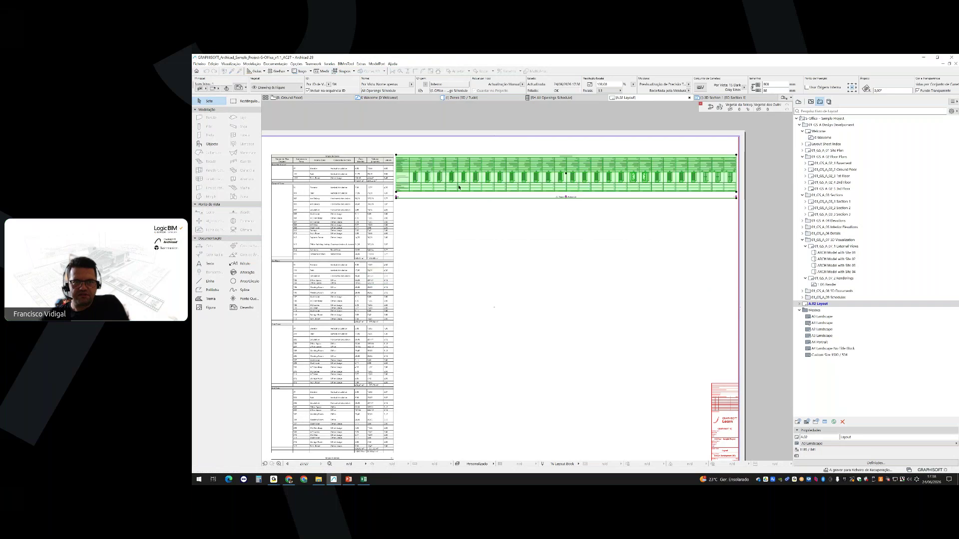
pyautogui.click(399, 152)
pyautogui.scroll(5, 399, 152)
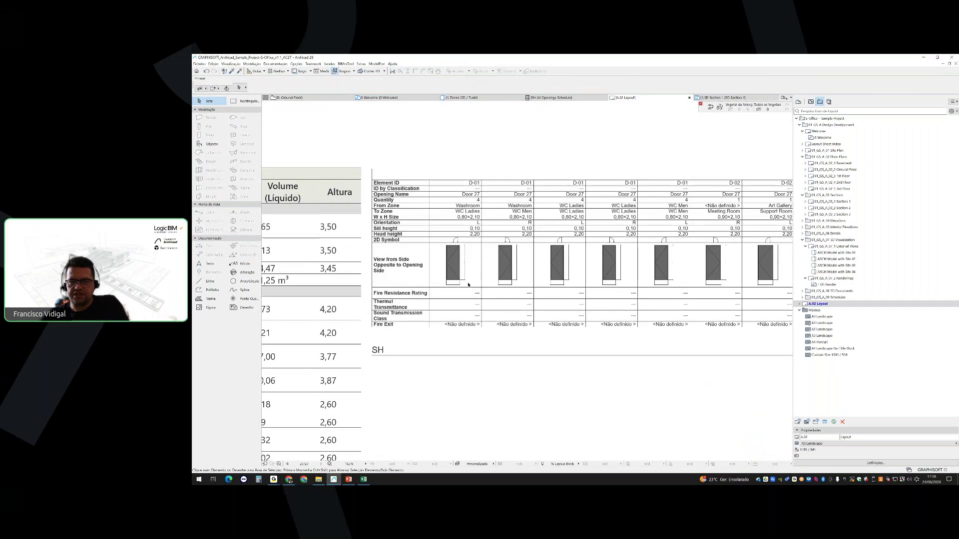
pyautogui.scroll(-5, 468, 284)
pyautogui.scroll(2, 626, 278)
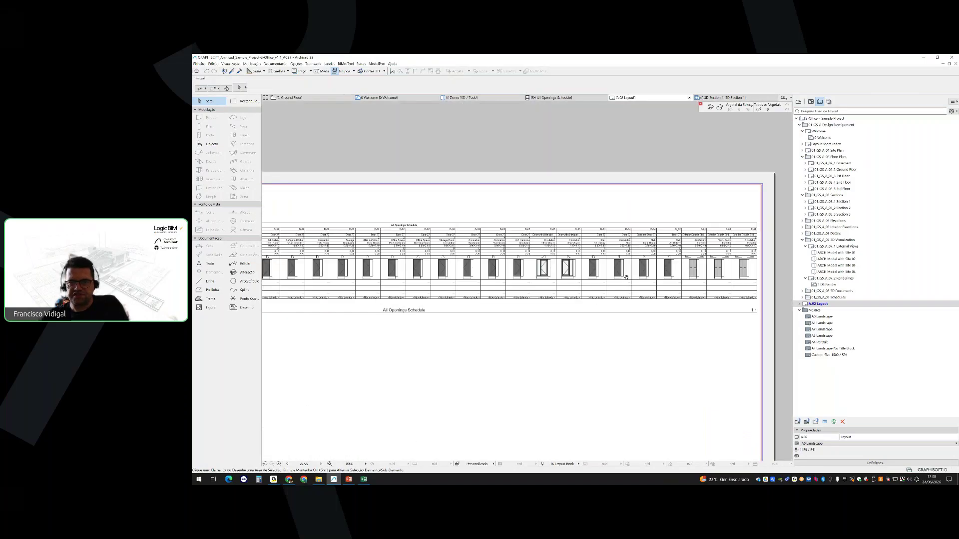
# Examine the door previews and header rows of the placed All Openings Schedule beside the area schedule on the layout
pyautogui.scroll(5, 626, 278)
pyautogui.scroll(1, 442, 265)
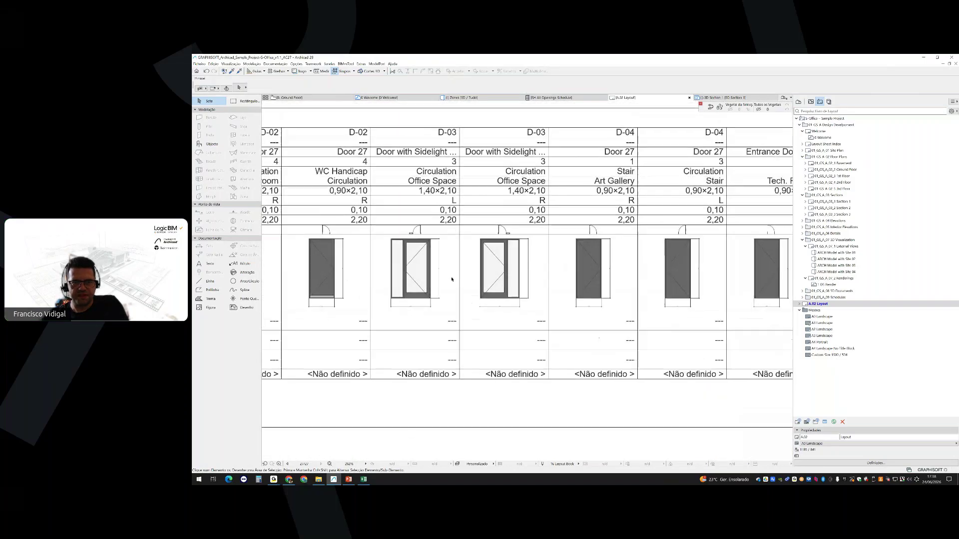
pyautogui.scroll(-4, 452, 280)
pyautogui.scroll(3, 455, 280)
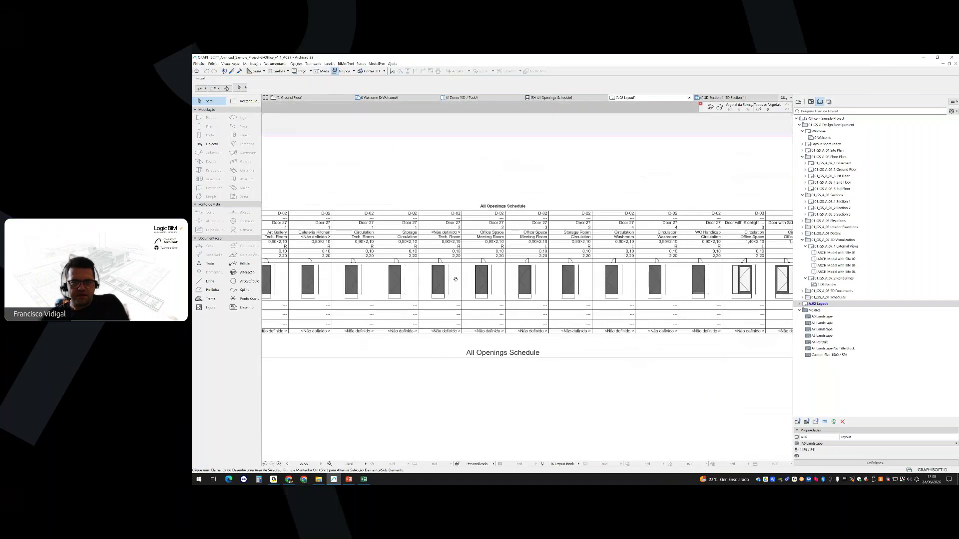
pyautogui.scroll(-5, 456, 280)
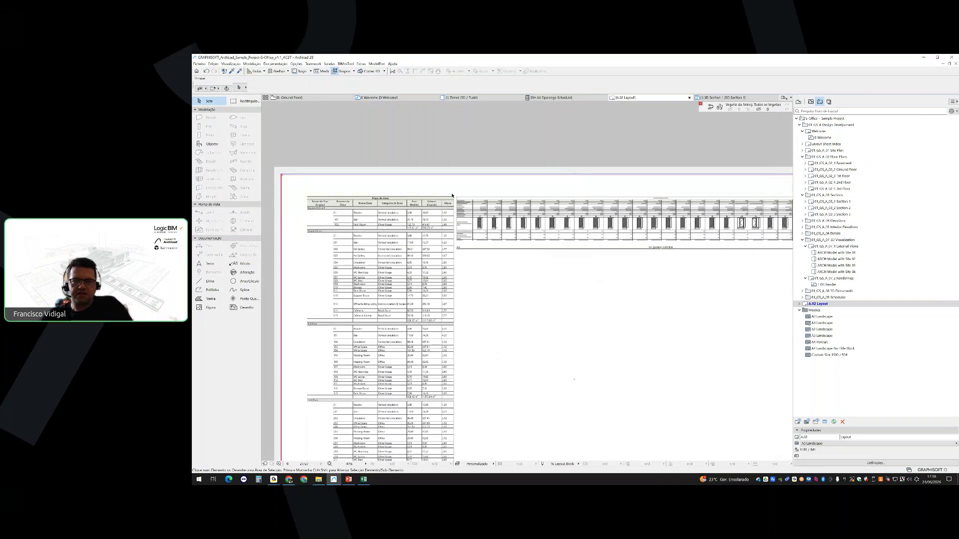
pyautogui.scroll(5, 452, 196)
pyautogui.click(465, 202)
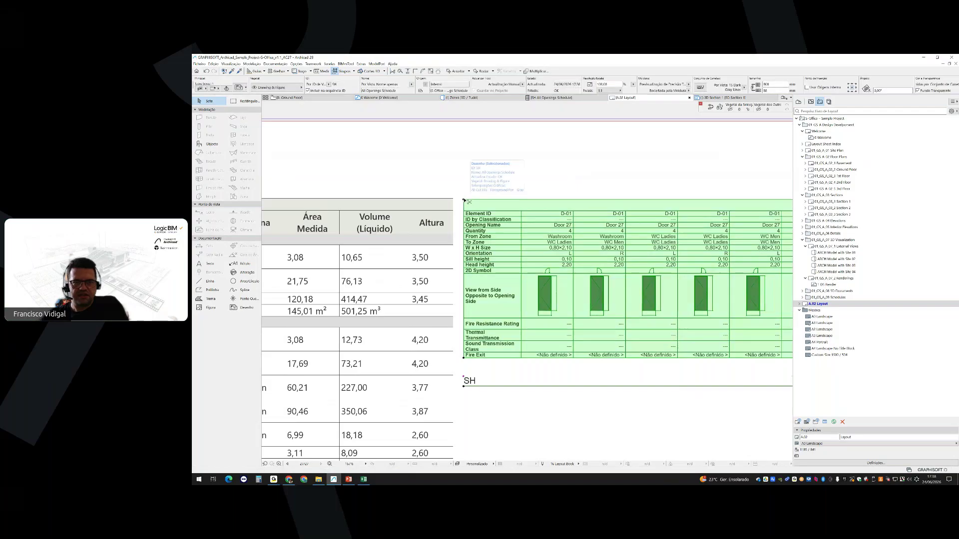
pyautogui.click(456, 175)
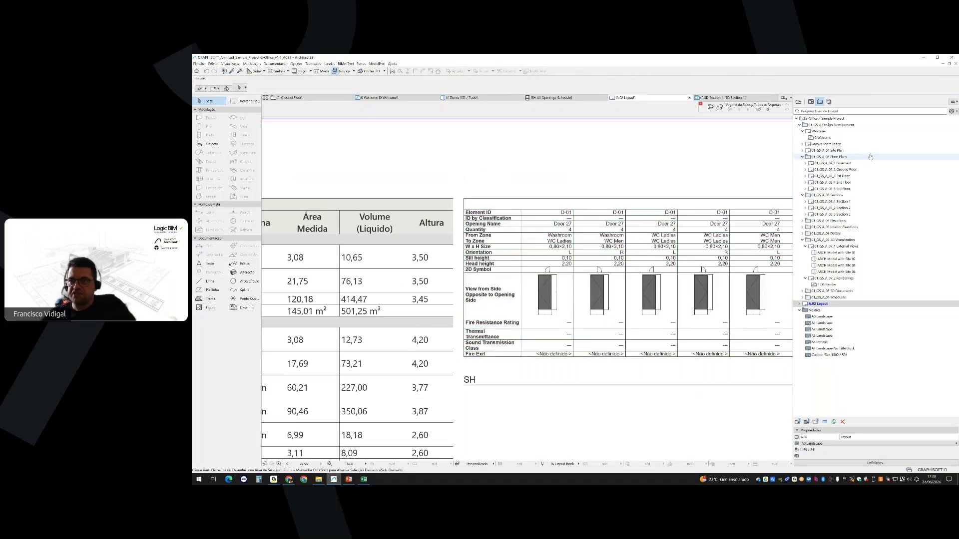
# Open the Structure - 2D Members Only view and check the building material assigned to a wall of the central core
pyautogui.click(811, 102)
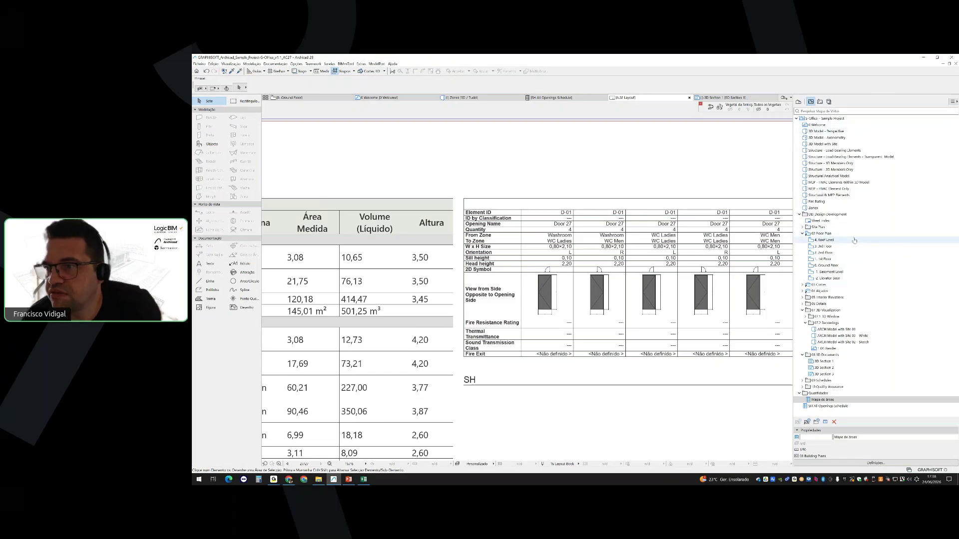
pyautogui.doubleClick(832, 170)
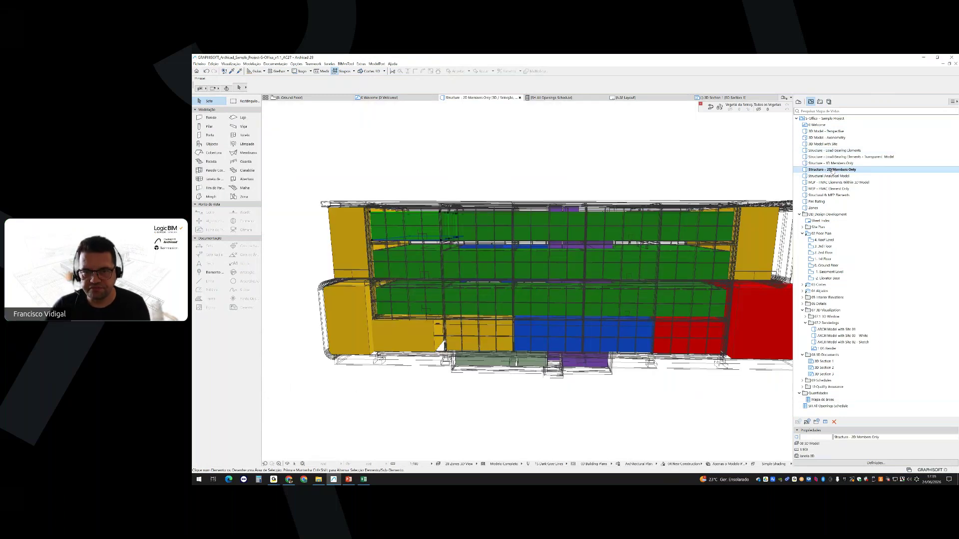
pyautogui.keyDown('shift'); pyautogui.moveTo(565, 254); pyautogui.dragTo(548, 238, button='middle'); pyautogui.keyUp('shift')
pyautogui.click(548, 238)
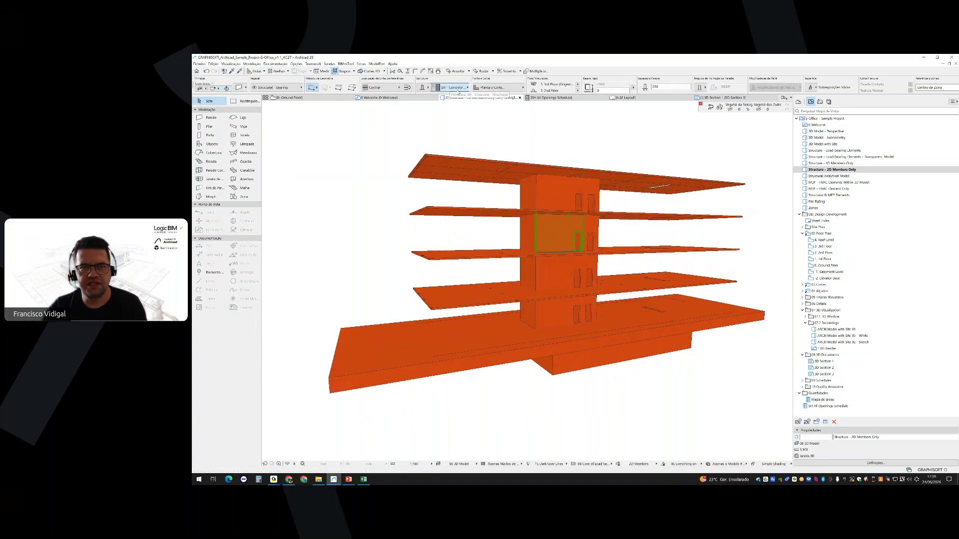
pyautogui.click(457, 89)
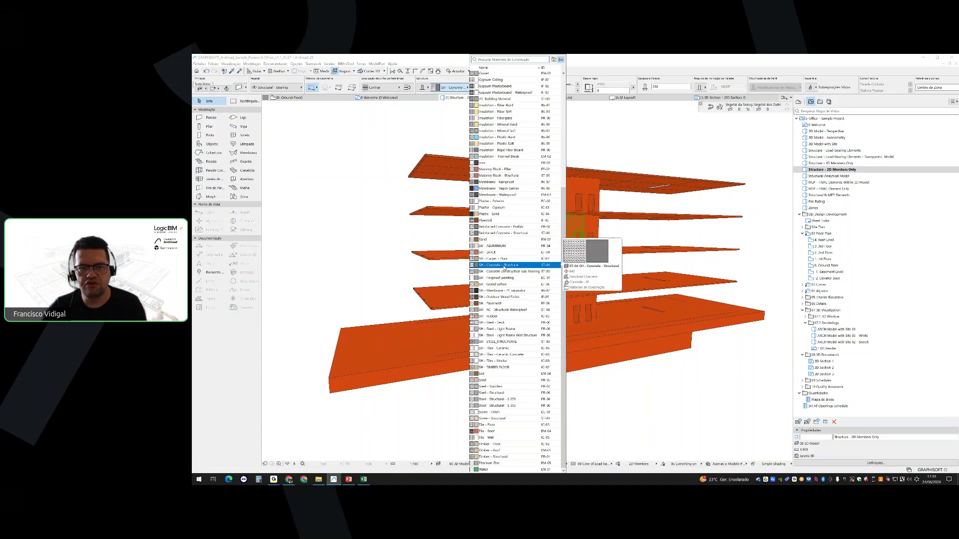
pyautogui.click(504, 268)
# Check the composite structure assigned to the first-floor slab in the 2D members model
pyautogui.scroll(5, 518, 298)
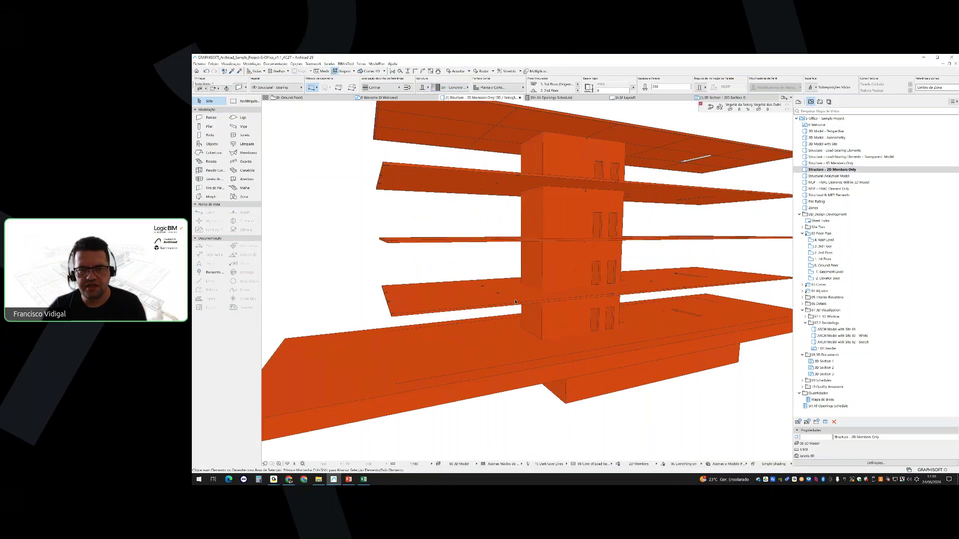
pyautogui.click(534, 275)
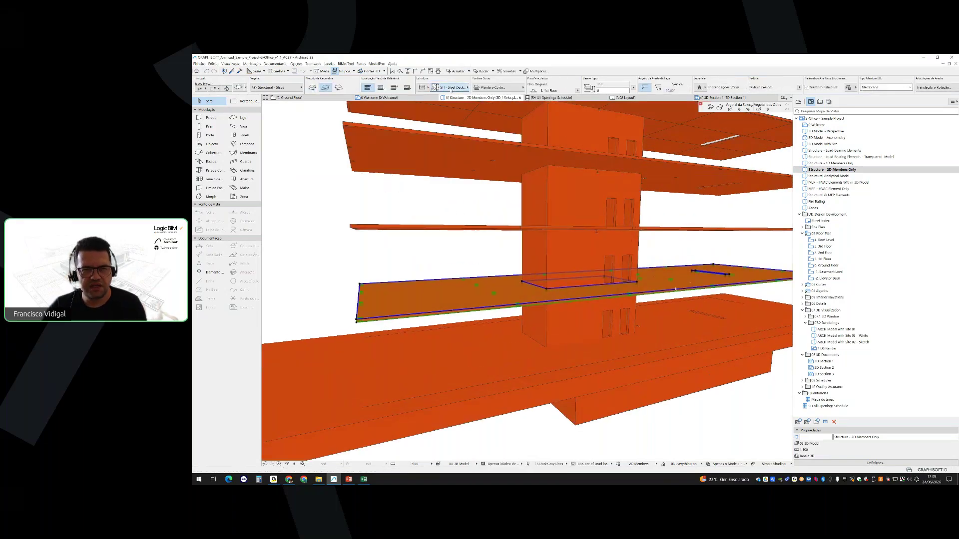
pyautogui.click(452, 87)
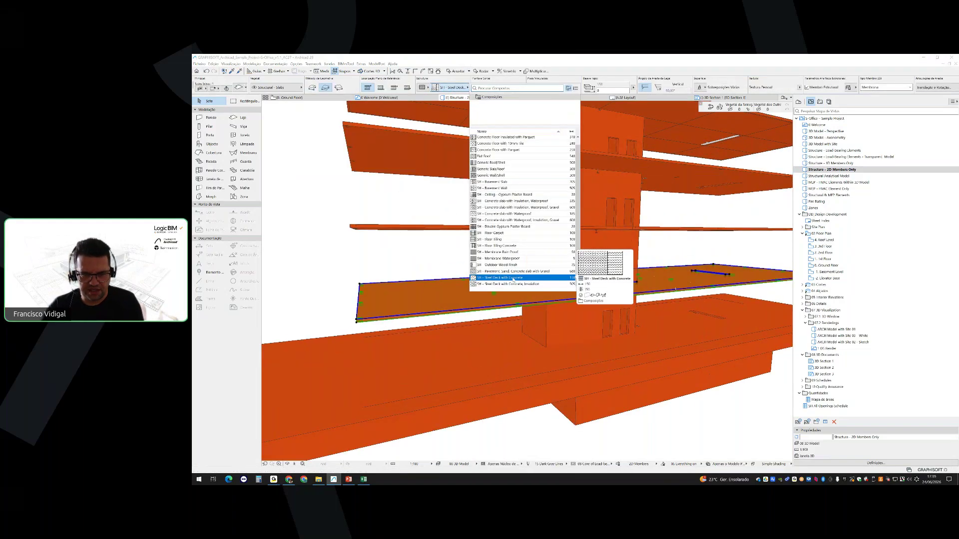
pyautogui.click(514, 278)
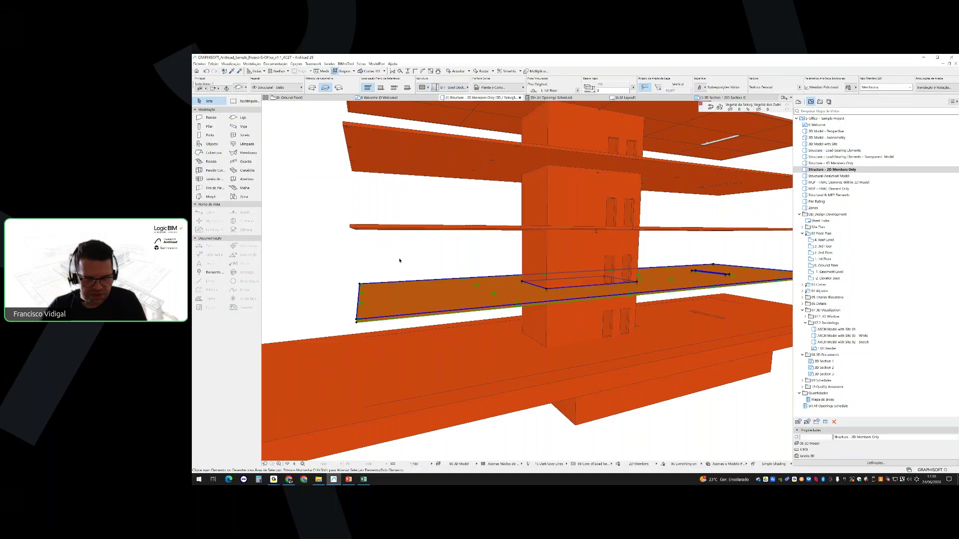
# Examine the upper slab, the ground-level slab and the foundation wall beneath it from below and from the side
pyautogui.scroll(-5, 548, 252)
pyautogui.scroll(3, 537, 255)
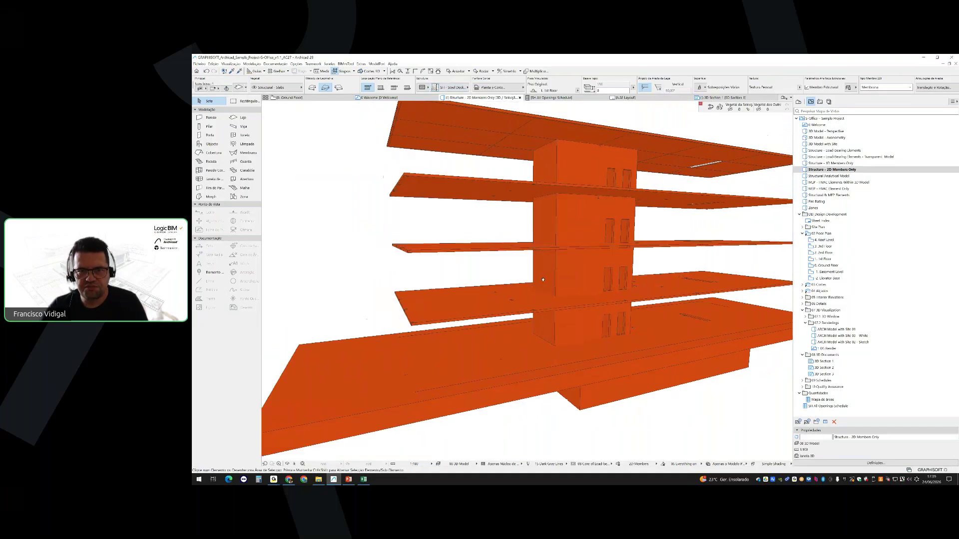
pyautogui.moveTo(537, 255); pyautogui.dragTo(492, 141, button='middle')
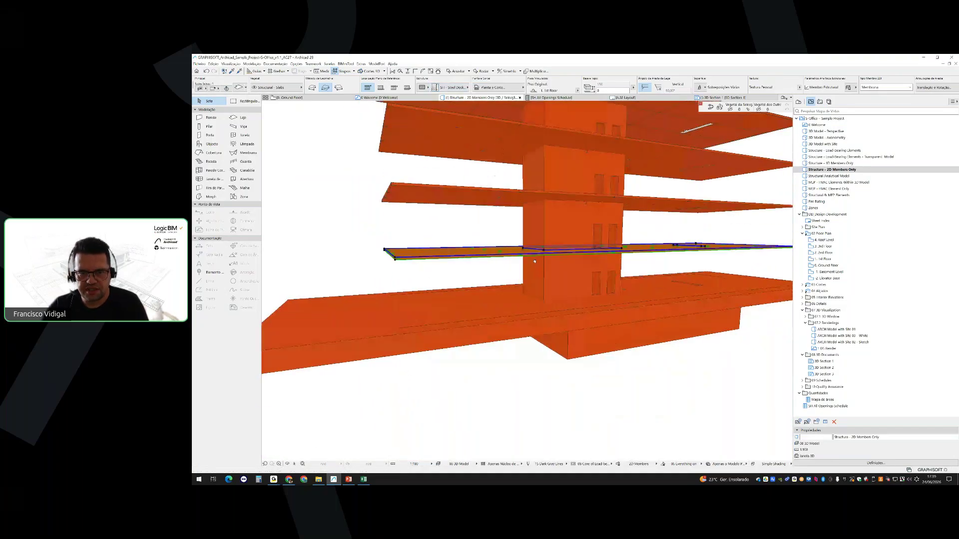
pyautogui.click(533, 321)
pyautogui.moveTo(437, 316); pyautogui.dragTo(468, 220, button='middle')
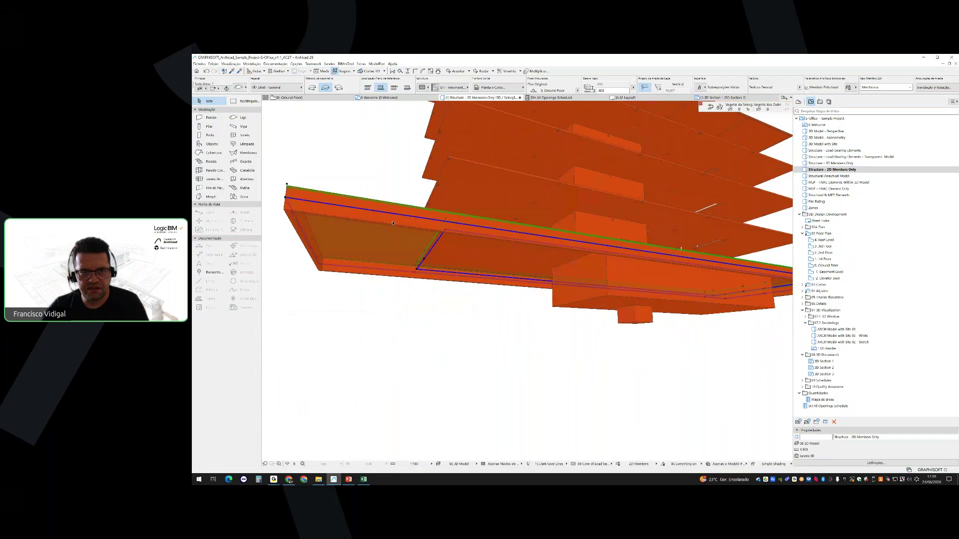
pyautogui.press('Escape')
pyautogui.click(329, 216)
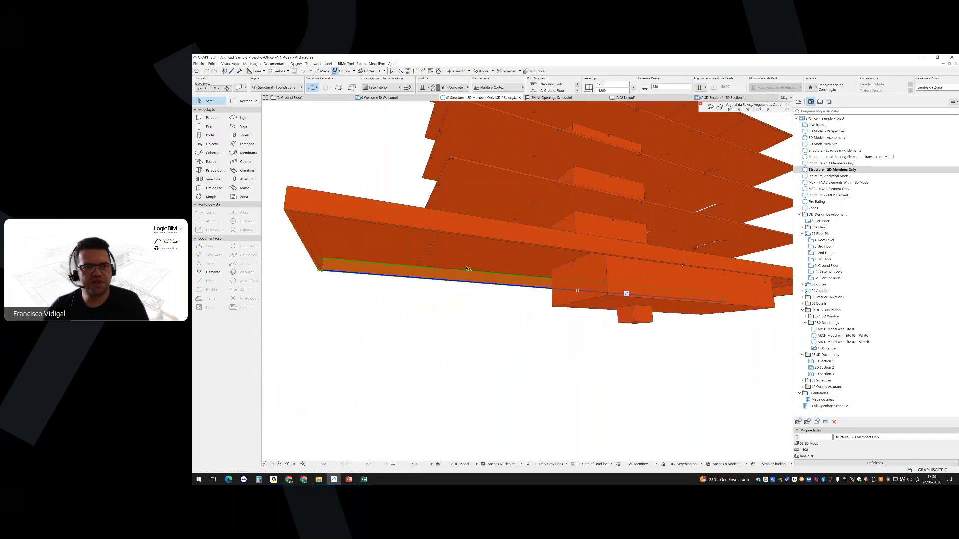
pyautogui.keyDown('shift'); pyautogui.moveTo(471, 286); pyautogui.dragTo(492, 287, button='middle'); pyautogui.keyUp('shift')
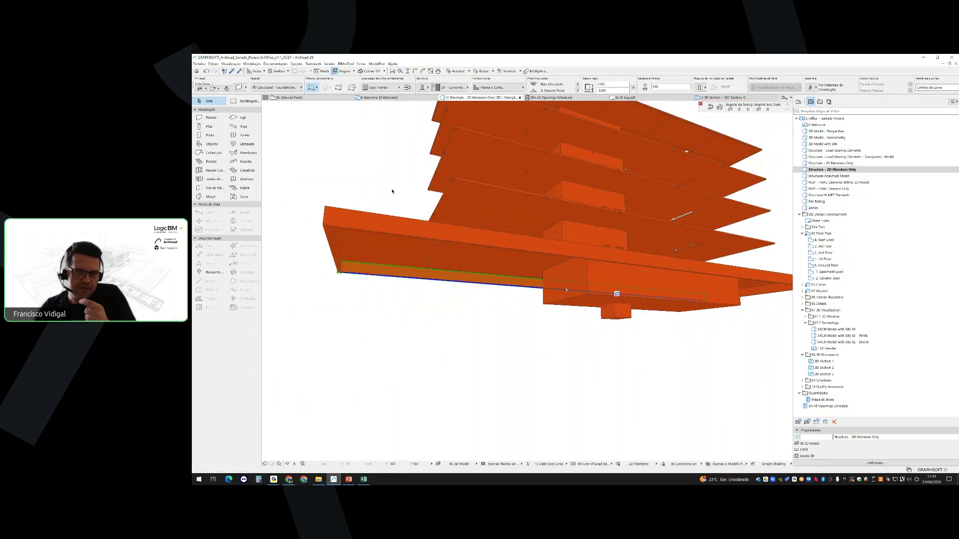
pyautogui.keyDown('shift'); pyautogui.moveTo(443, 228); pyautogui.dragTo(540, 309, button='middle'); pyautogui.keyUp('shift')
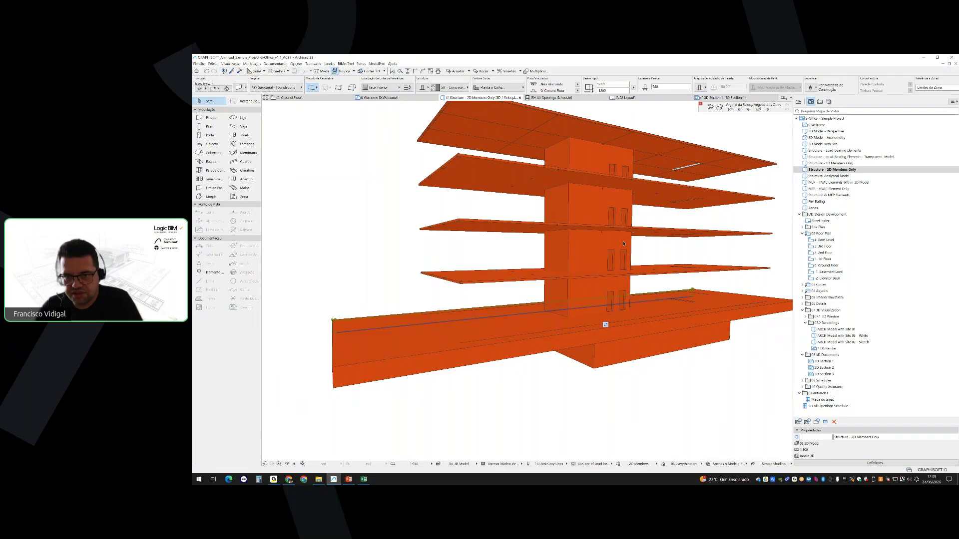
pyautogui.click(681, 279)
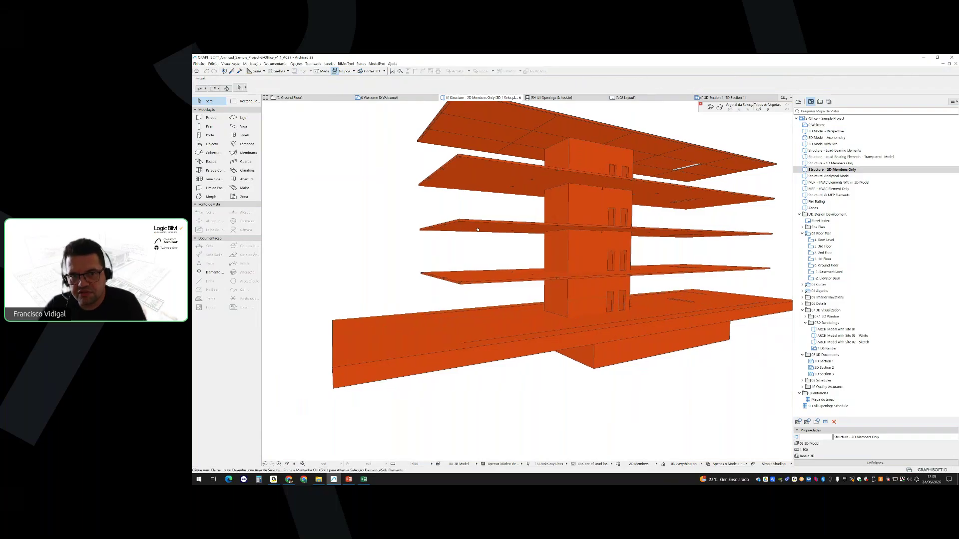
pyautogui.moveTo(478, 228); pyautogui.dragTo(474, 234, button='middle')
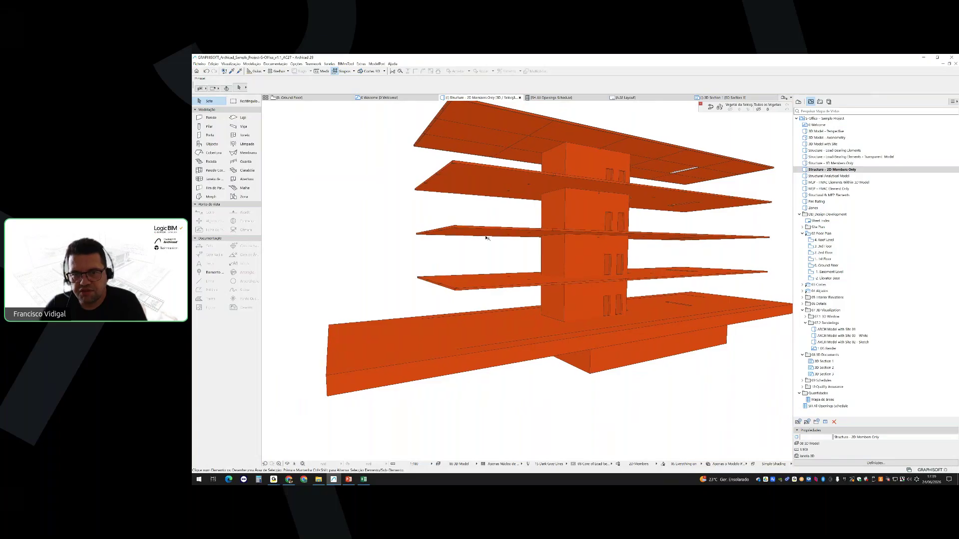
pyautogui.moveTo(488, 239)
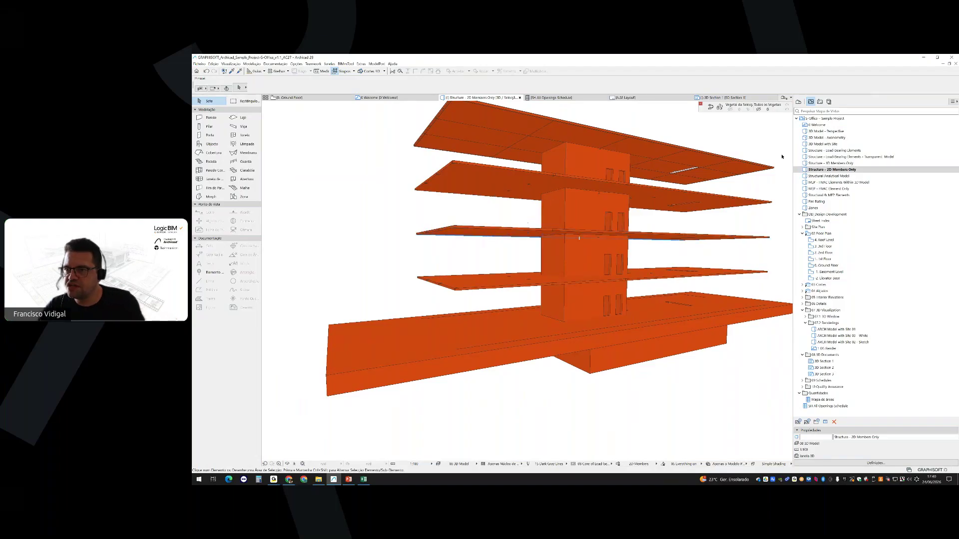
# Open the Structure - 1D Members Only view and review the classification and properties of an upper steel beam
pyautogui.click(836, 163)
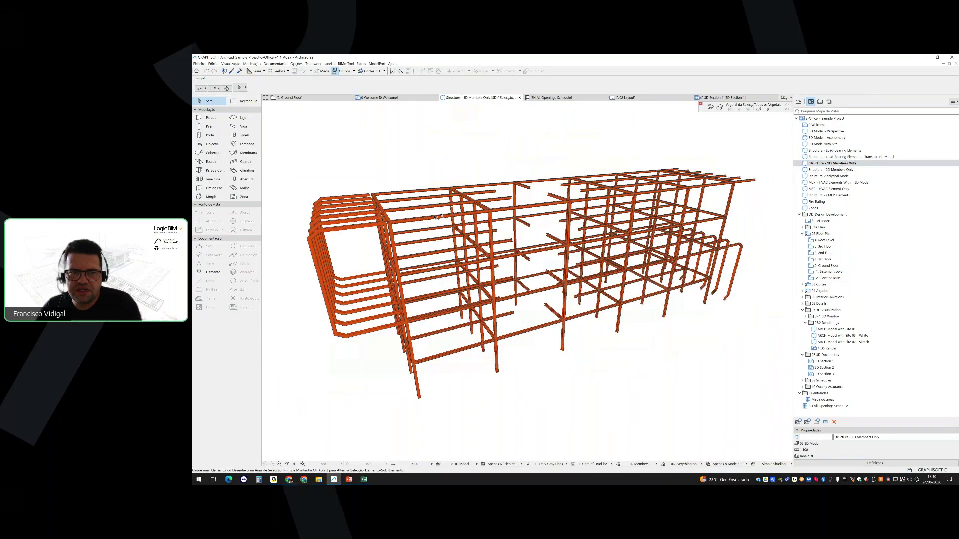
pyautogui.click(415, 221)
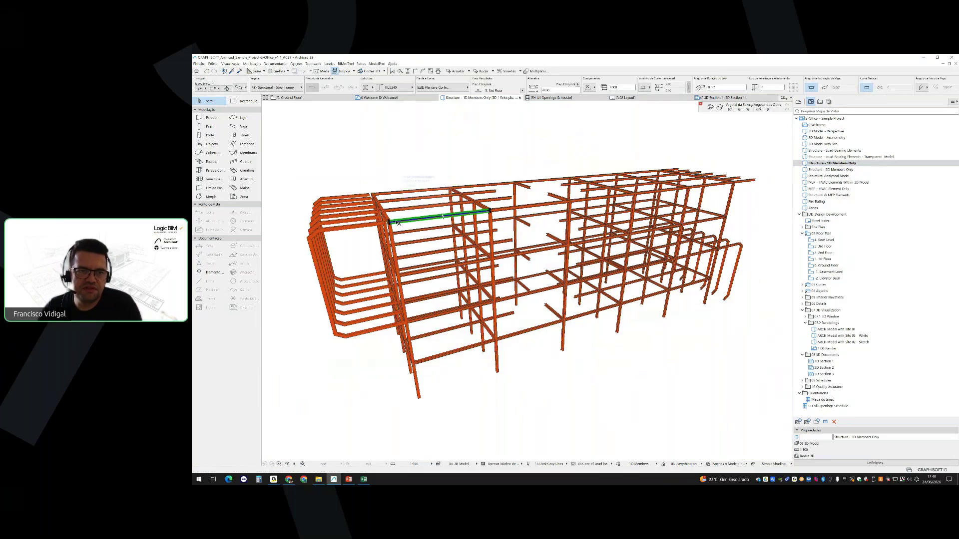
pyautogui.click(239, 88)
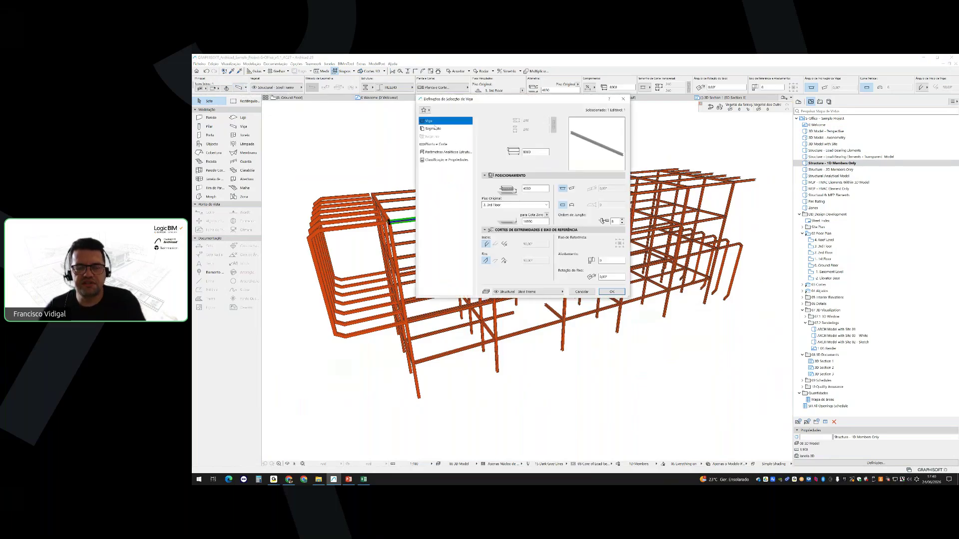
pyautogui.click(440, 160)
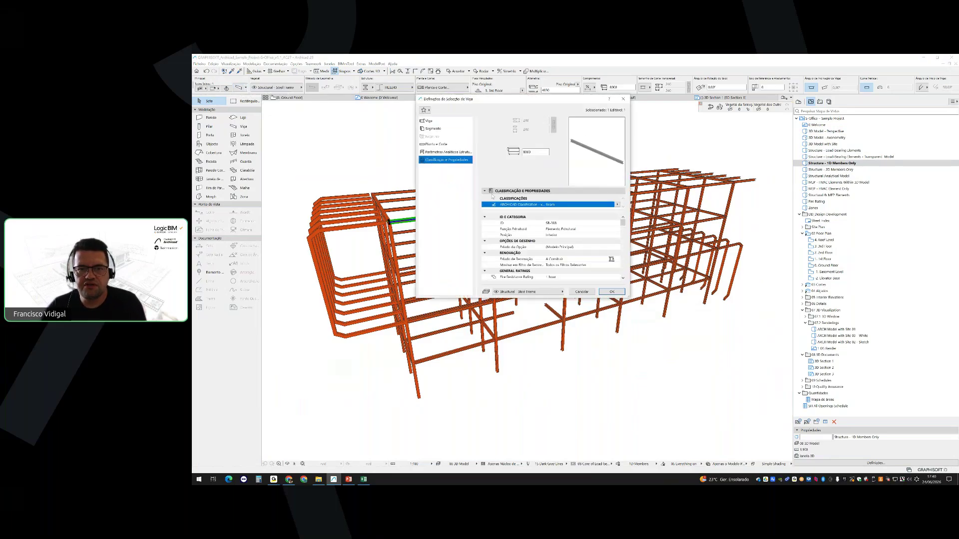
pyautogui.moveTo(511, 212); pyautogui.dragTo(511, 222)
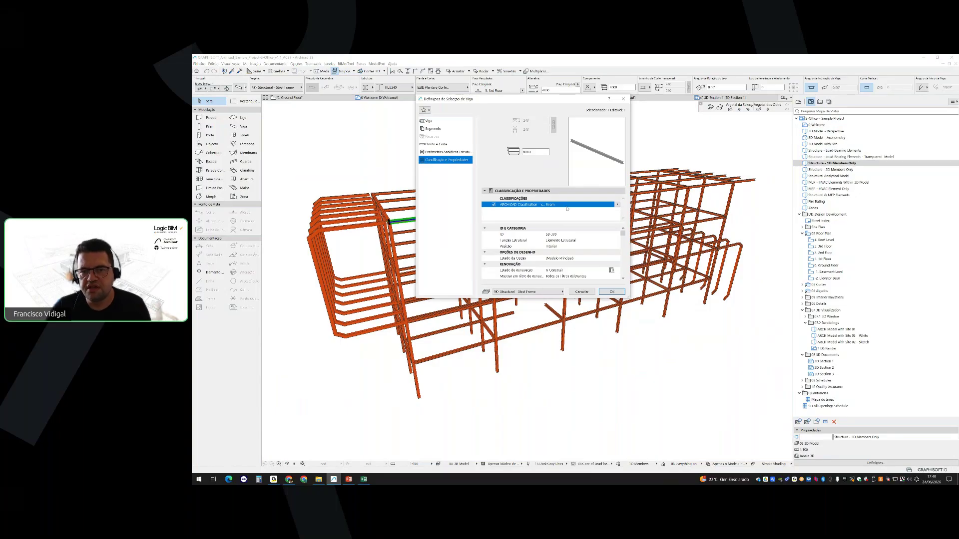
pyautogui.scroll(-2, 531, 269)
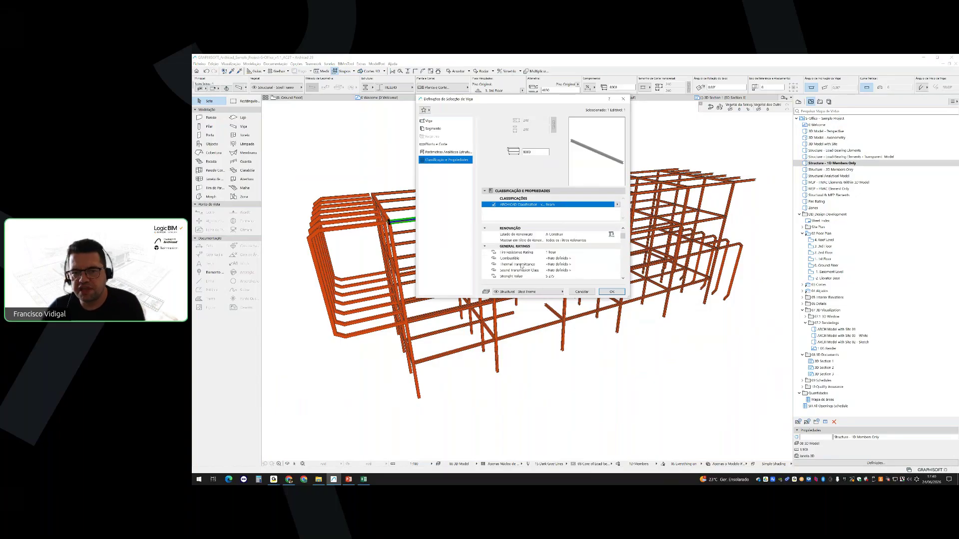
pyautogui.click(626, 99)
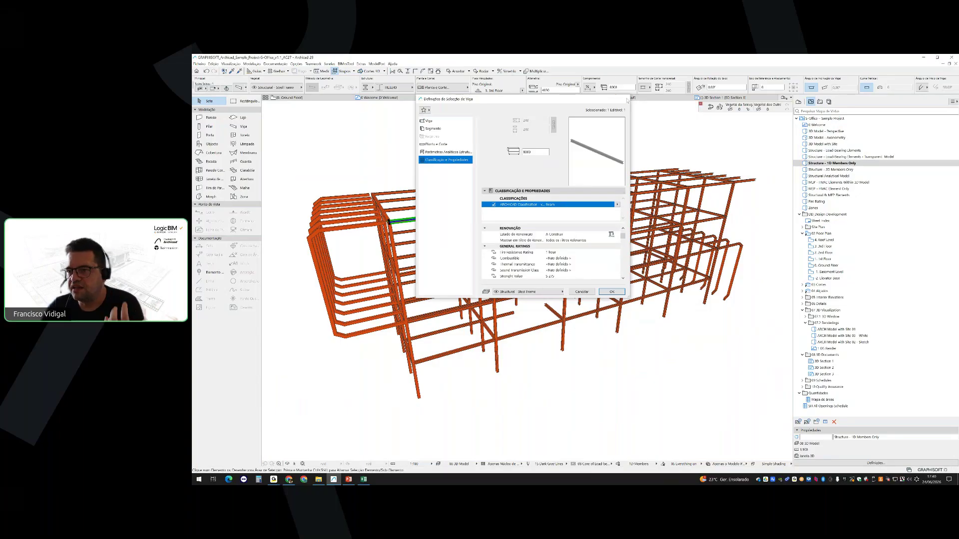
pyautogui.click(643, 130)
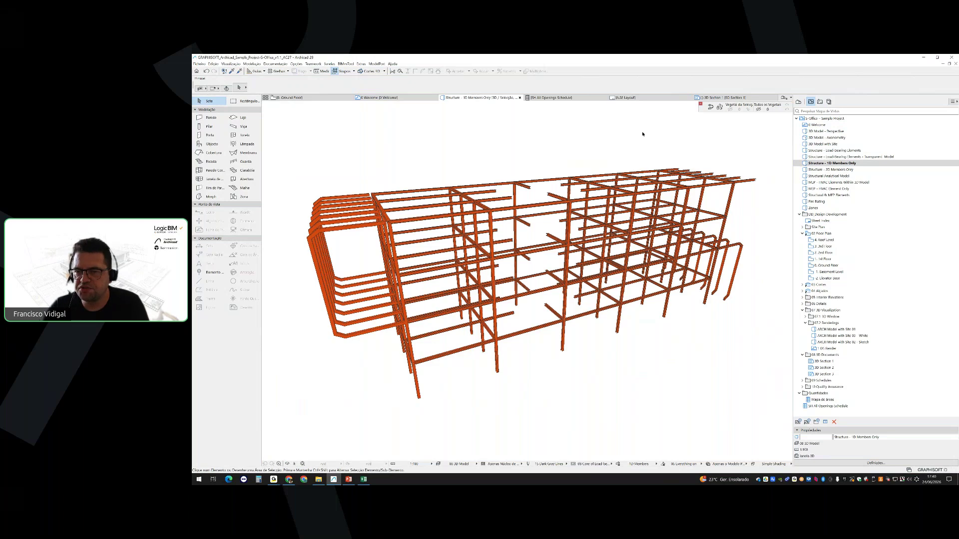
pyautogui.click(799, 101)
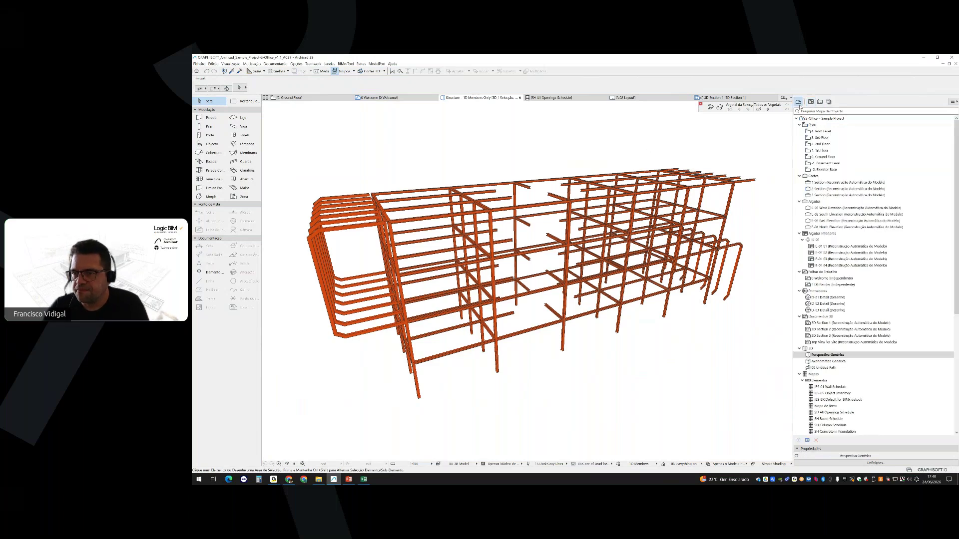
pyautogui.scroll(-3, 849, 249)
pyautogui.rightClick(814, 317)
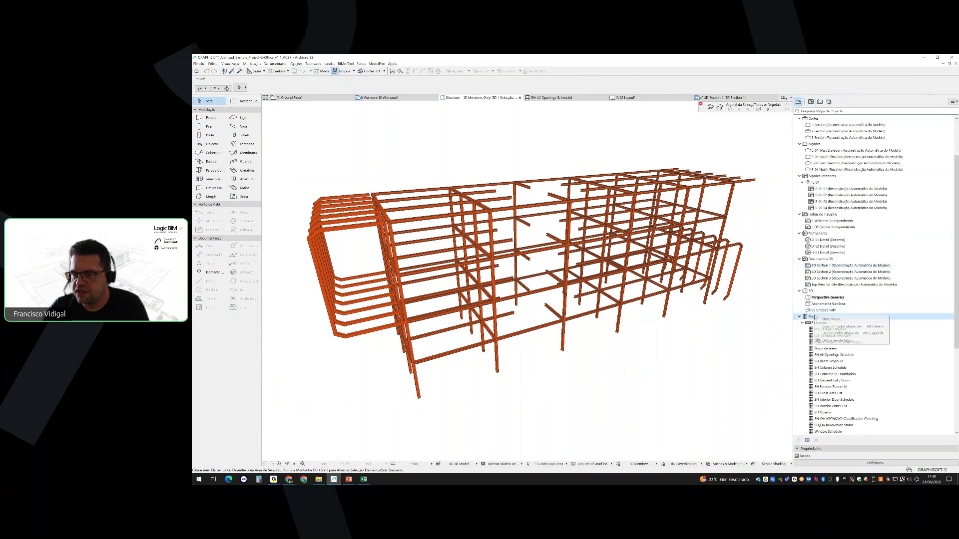
pyautogui.press('Escape')
# Reopen the Structure - 2D Members Only view and return to the schedules in the project map
pyautogui.click(811, 101)
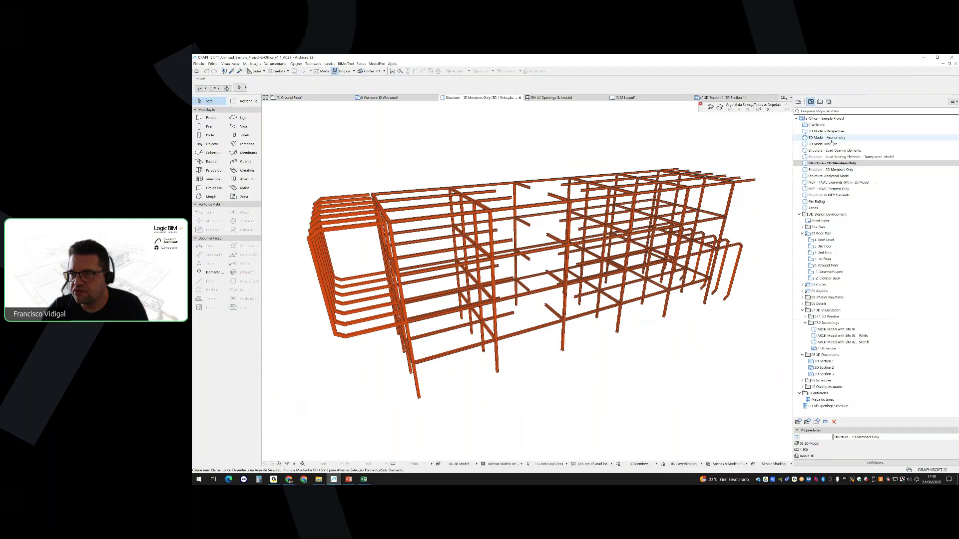
pyautogui.doubleClick(829, 170)
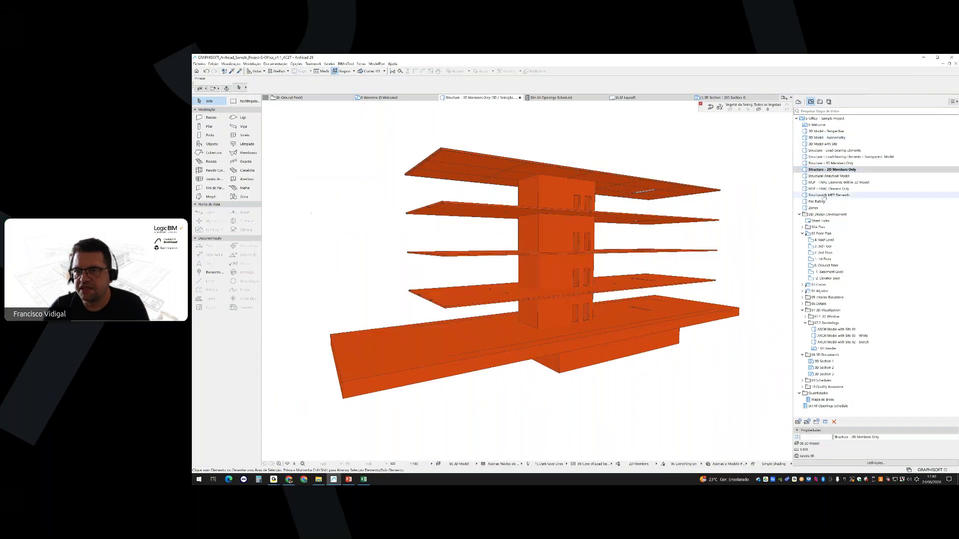
pyautogui.click(798, 101)
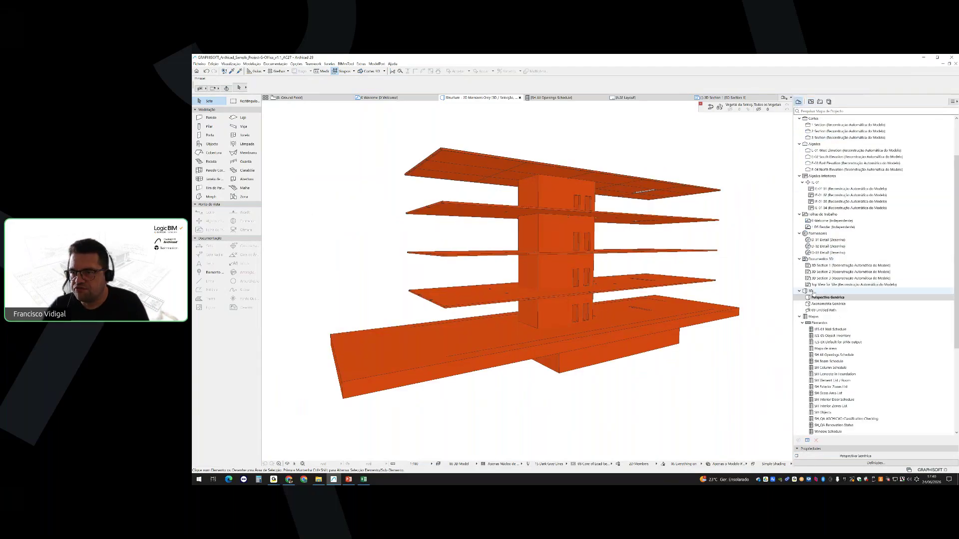
# Create a new Componentes schedule scheme named "QTD - Elementos Estruturais (não metálicos)"
pyautogui.click(813, 317)
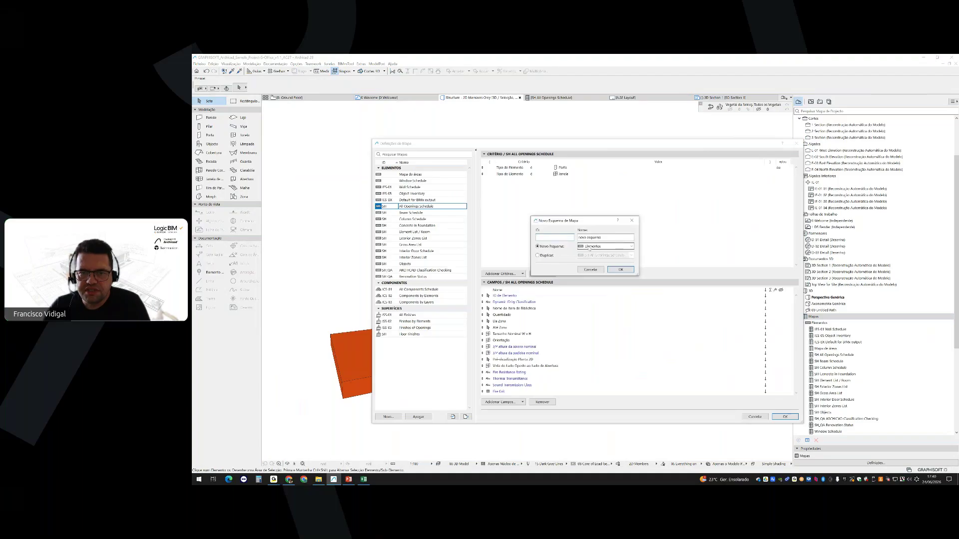
pyautogui.click(599, 246)
pyautogui.click(593, 257)
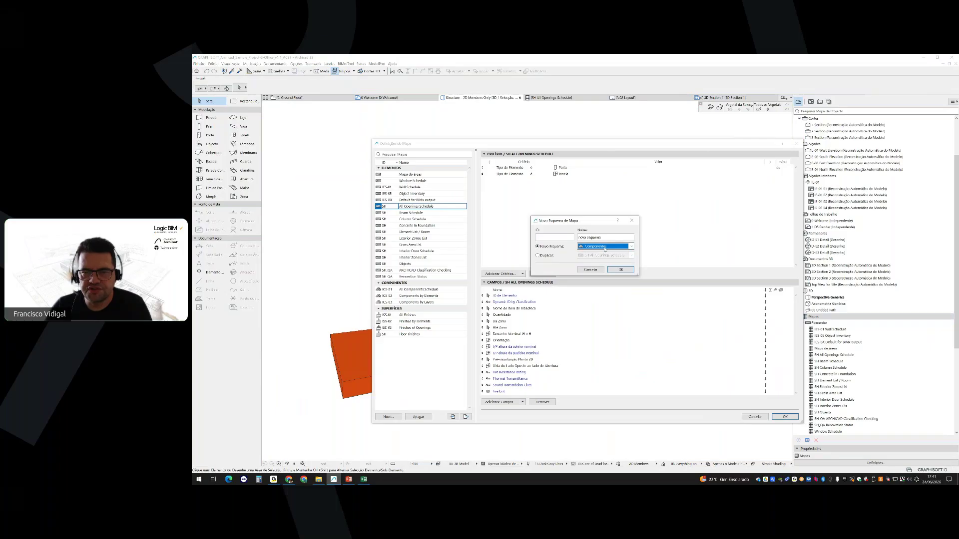
pyautogui.hotkey('shift', 'Tab')
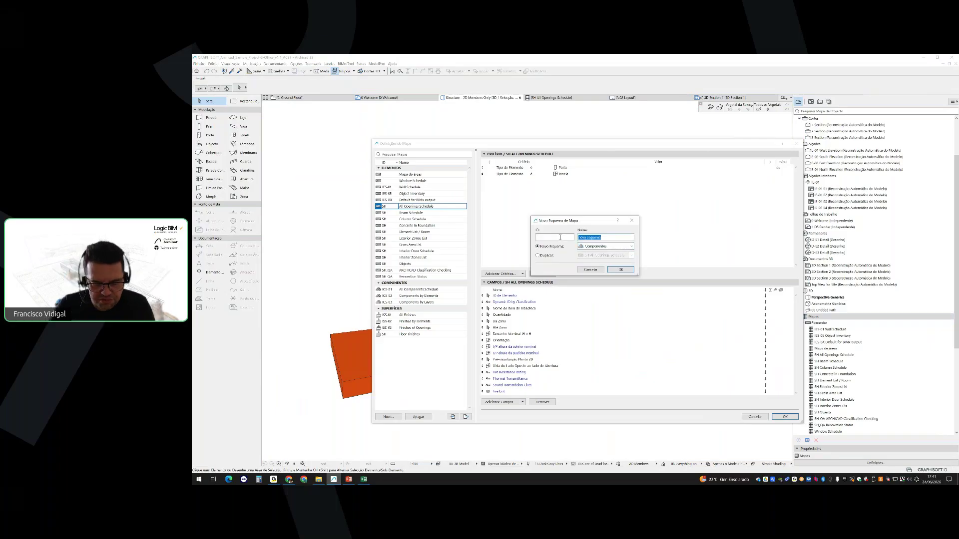
pyautogui.write('Ot')
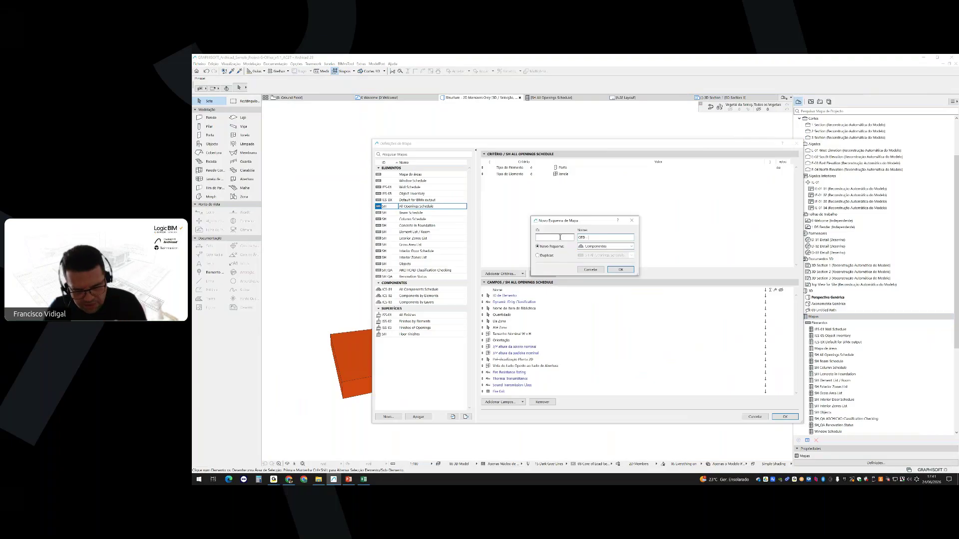
pyautogui.write('D - Elem')
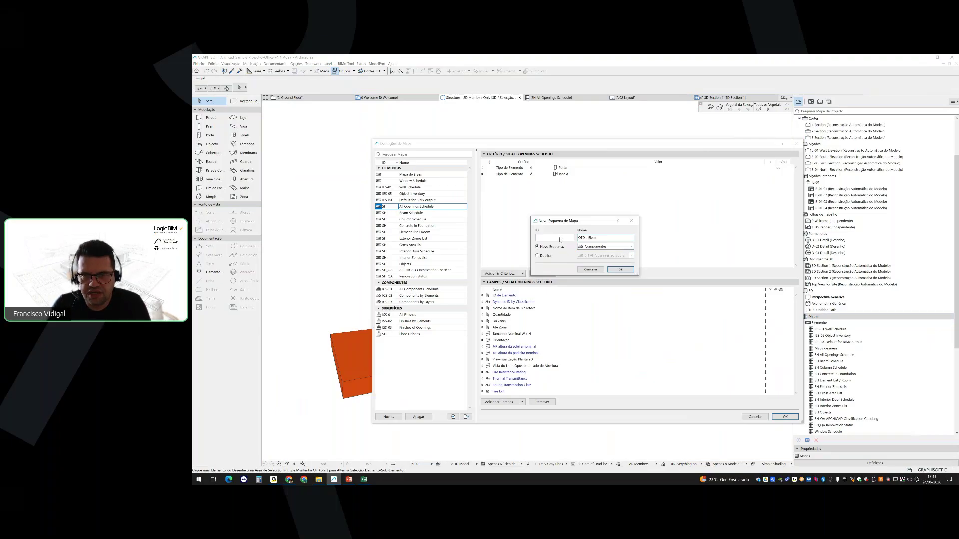
pyautogui.write('entos Estrutura')
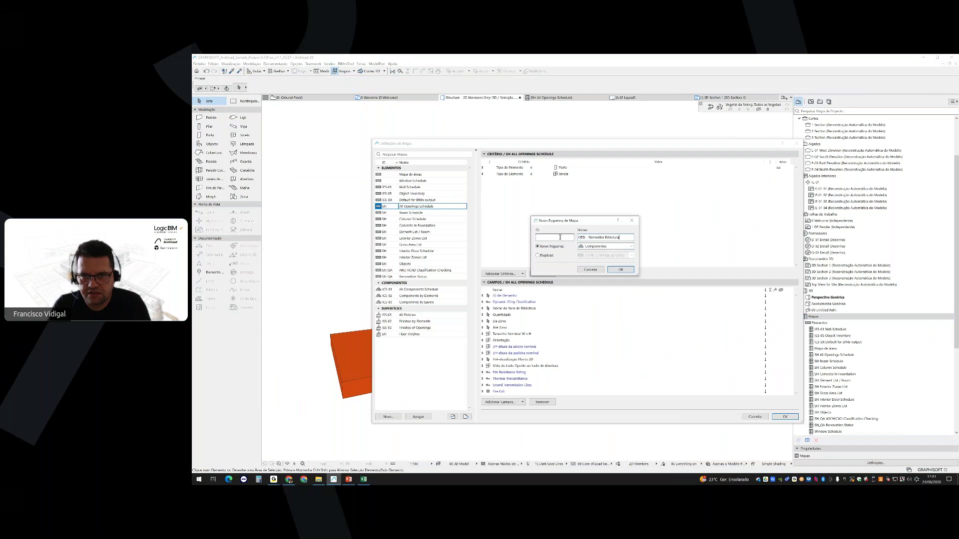
pyautogui.write('is')
pyautogui.write(' (R')
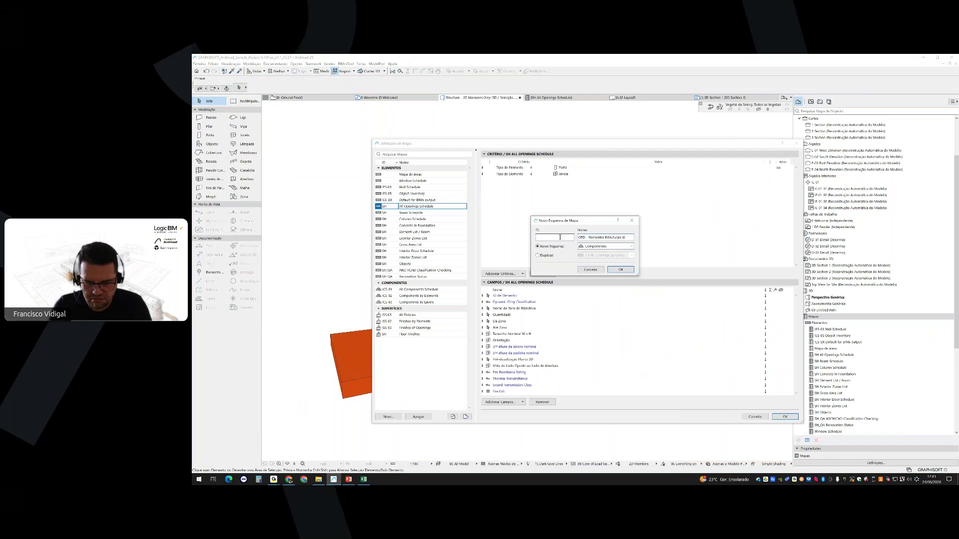
pyautogui.write('ão metálicos')
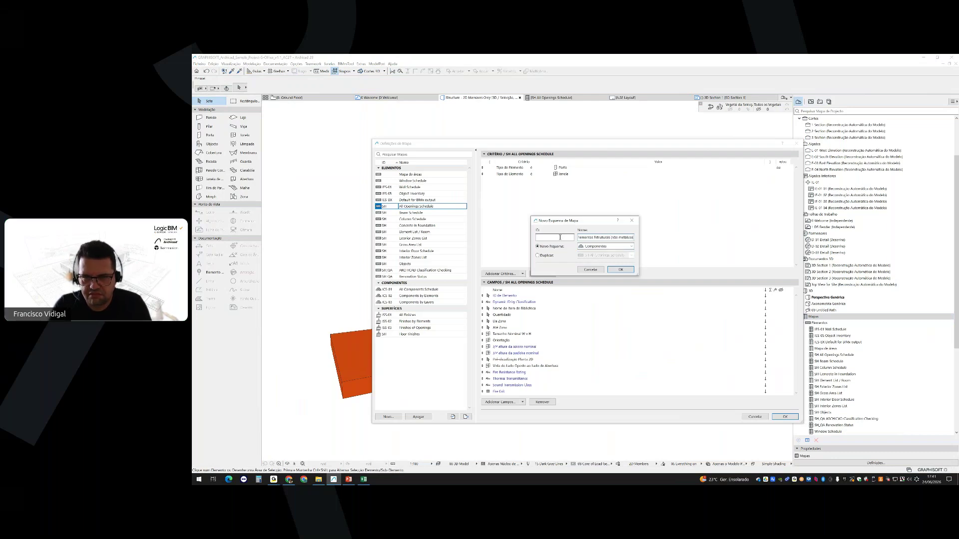
pyautogui.write(')')
pyautogui.click(612, 269)
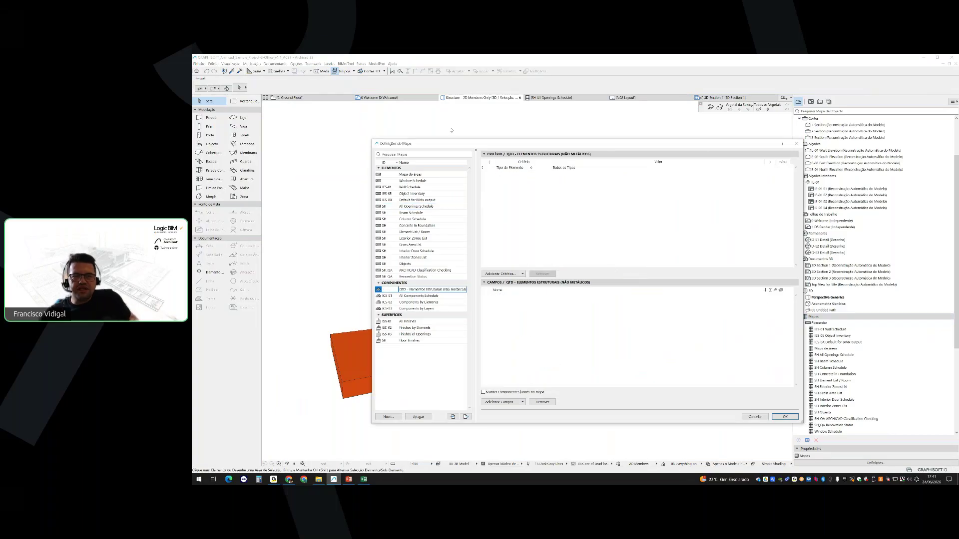
pyautogui.moveTo(434, 145); pyautogui.dragTo(627, 186)
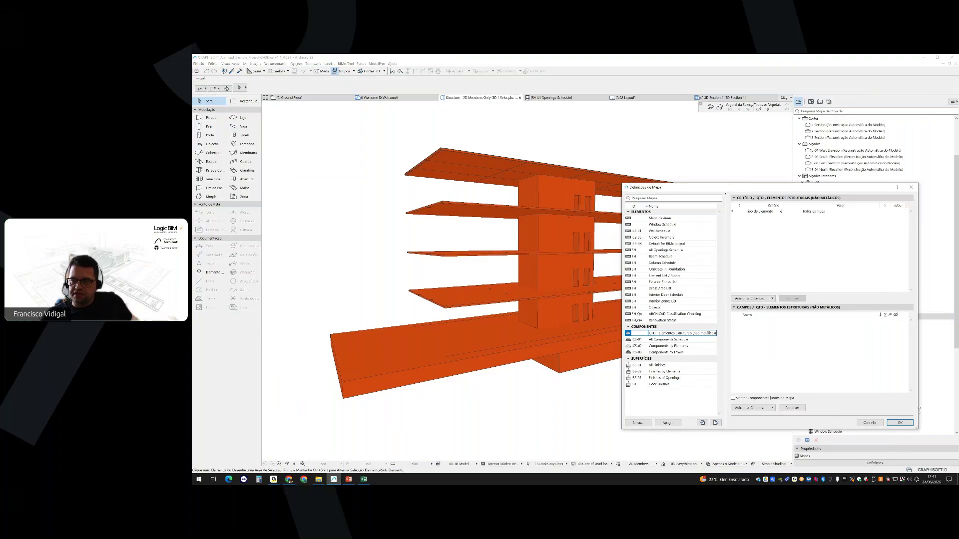
pyautogui.click(920, 429)
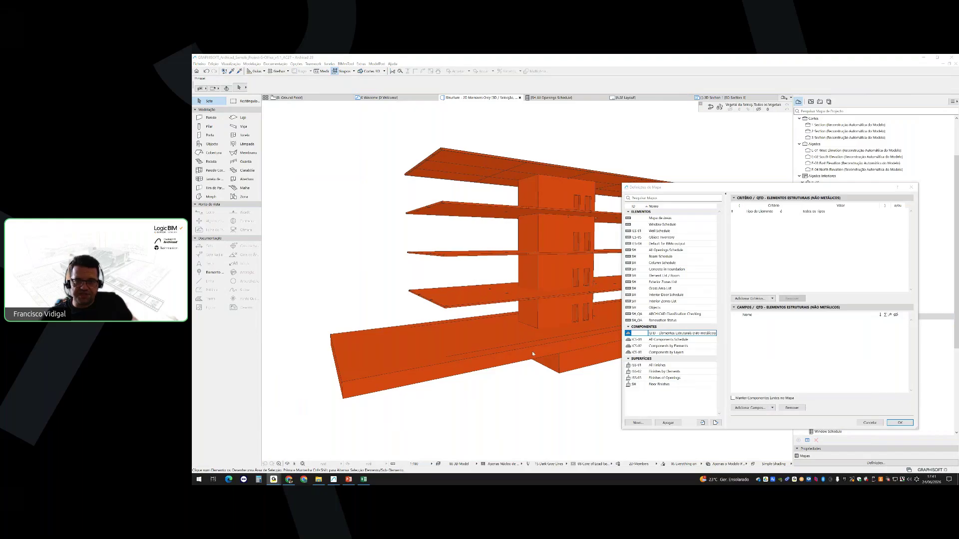
pyautogui.click(659, 188)
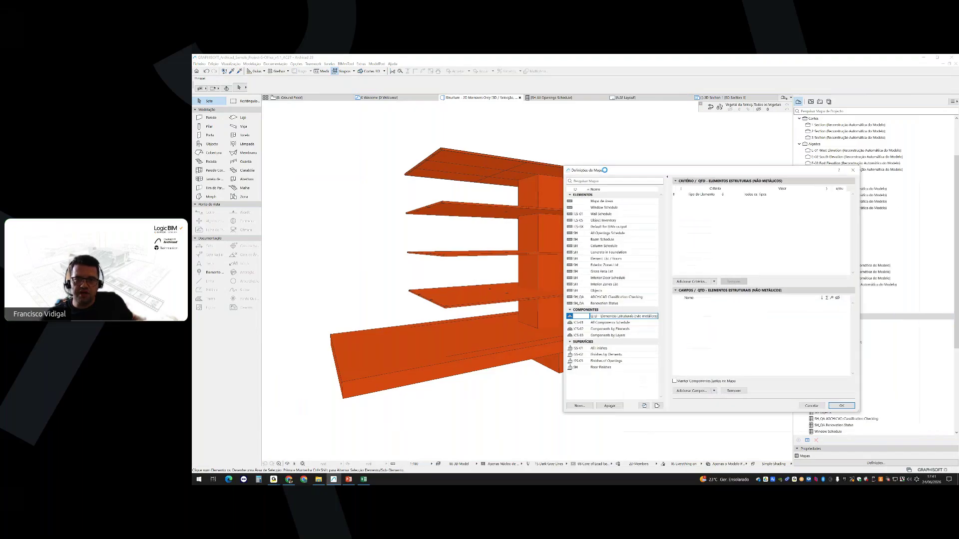
pyautogui.moveTo(660, 189); pyautogui.dragTo(528, 153)
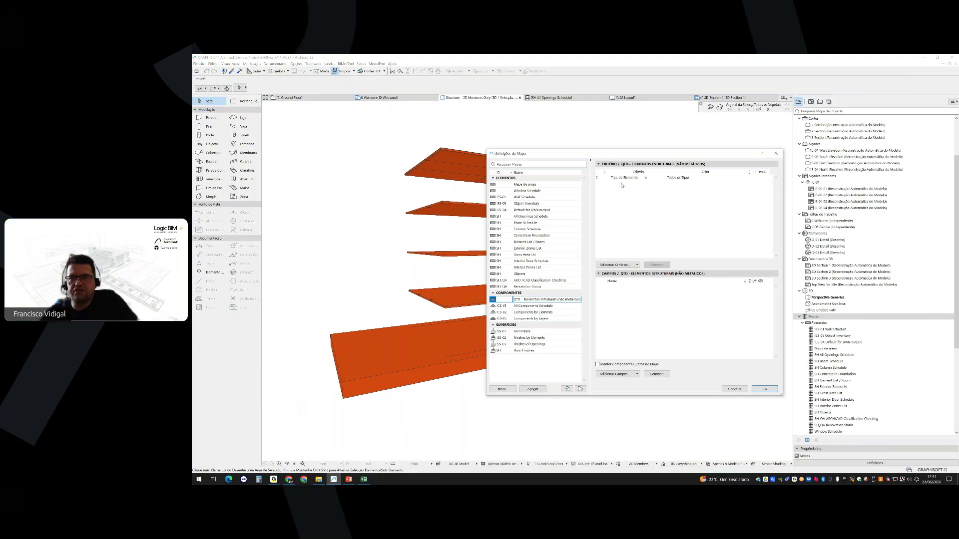
# Set the schedule's Tipo de Elemento criterion to "não é" Viga so that beams are excluded
pyautogui.click(647, 179)
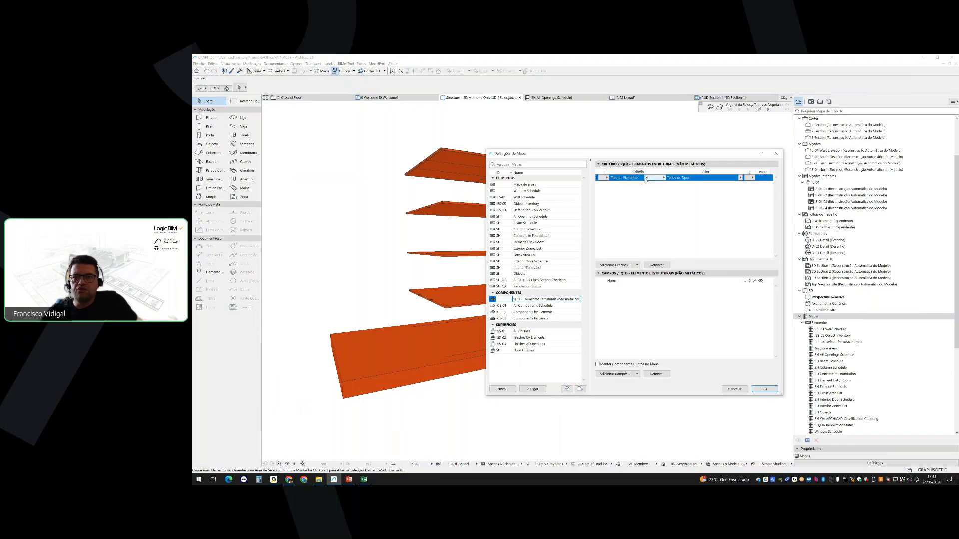
pyautogui.click(741, 178)
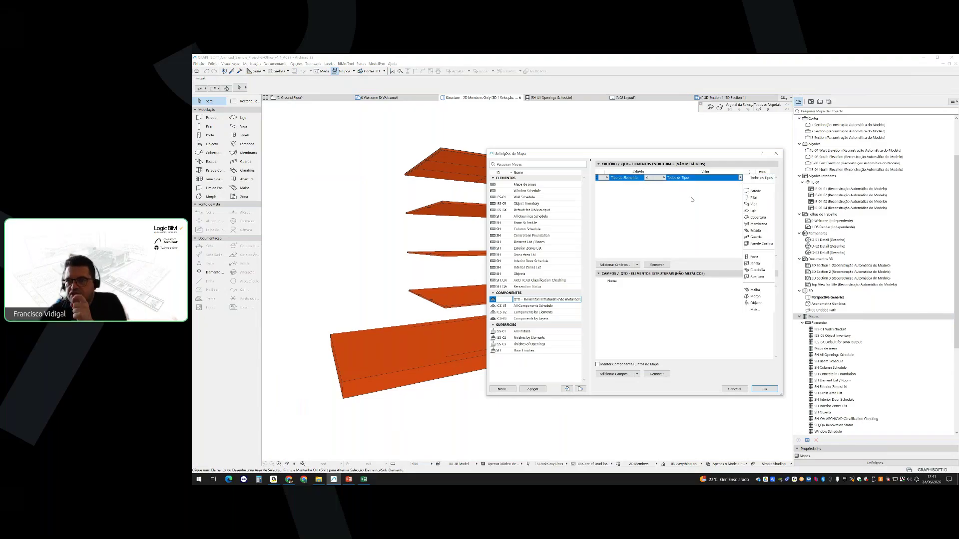
pyautogui.click(756, 178)
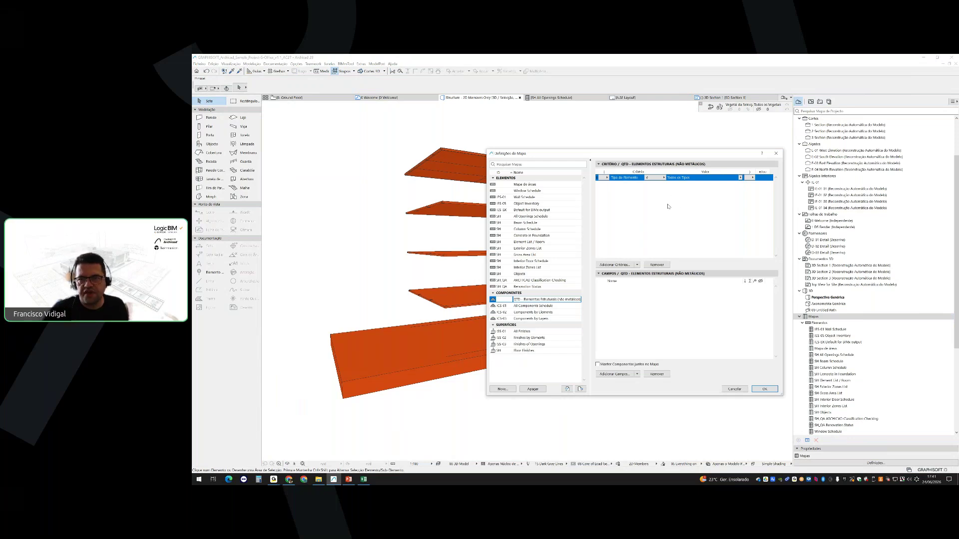
pyautogui.moveTo(595, 156); pyautogui.dragTo(589, 156)
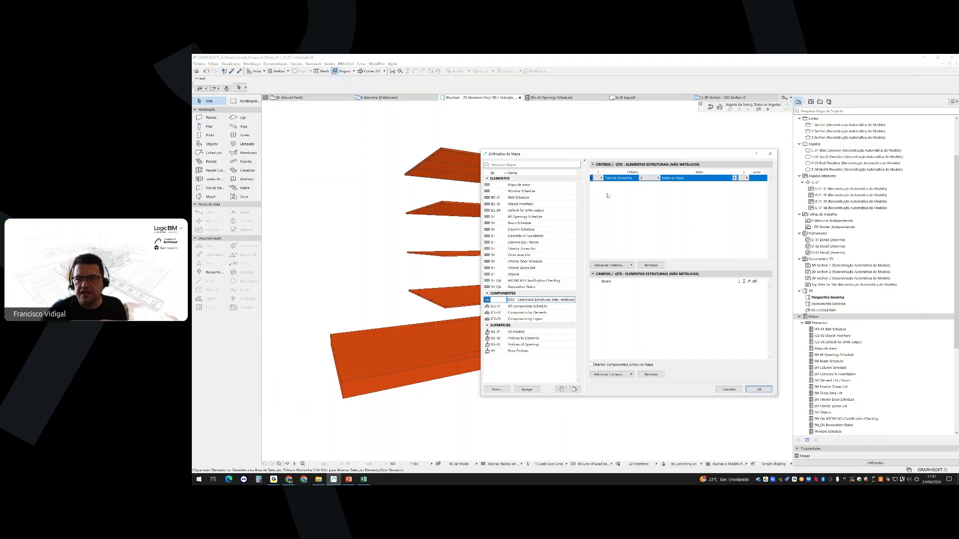
pyautogui.click(655, 178)
pyautogui.click(666, 186)
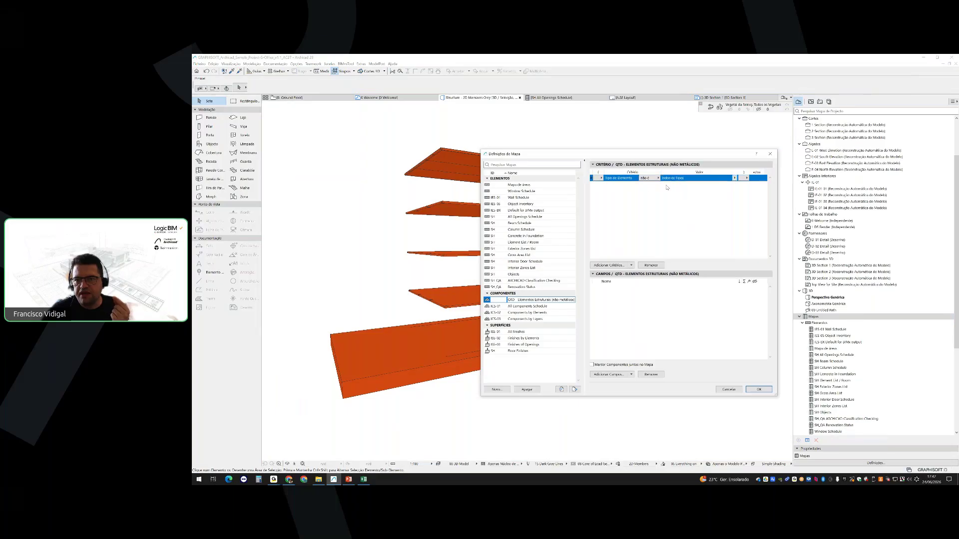
pyautogui.click(734, 178)
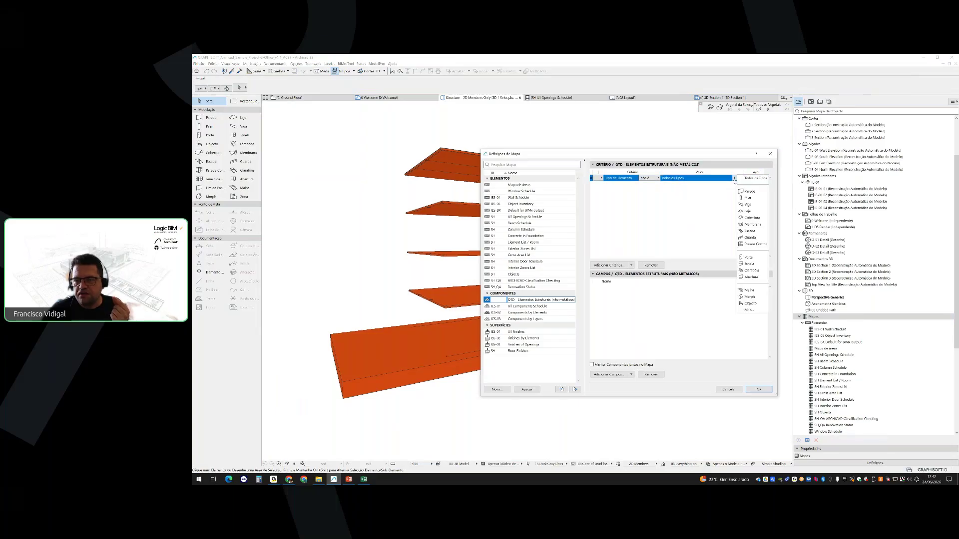
pyautogui.click(750, 205)
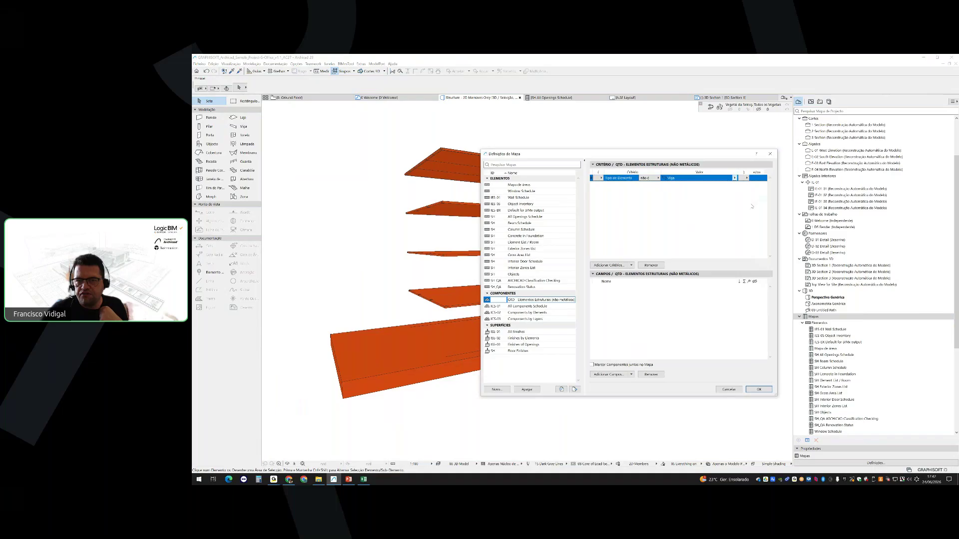
# Add a second Tipo de Elemento criterion, "não é" Pilar, and link the Viga criterion to it with "ou"
pyautogui.click(606, 265)
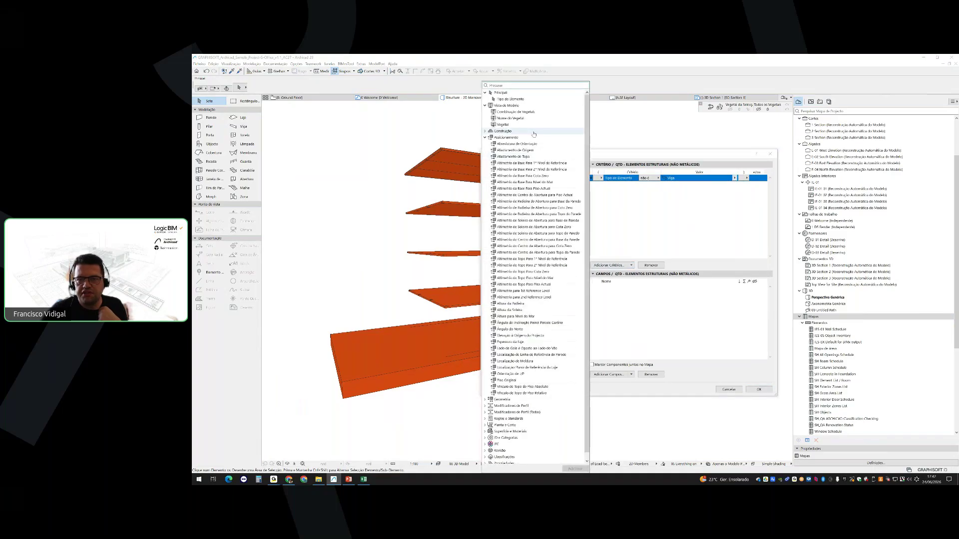
pyautogui.click(508, 100)
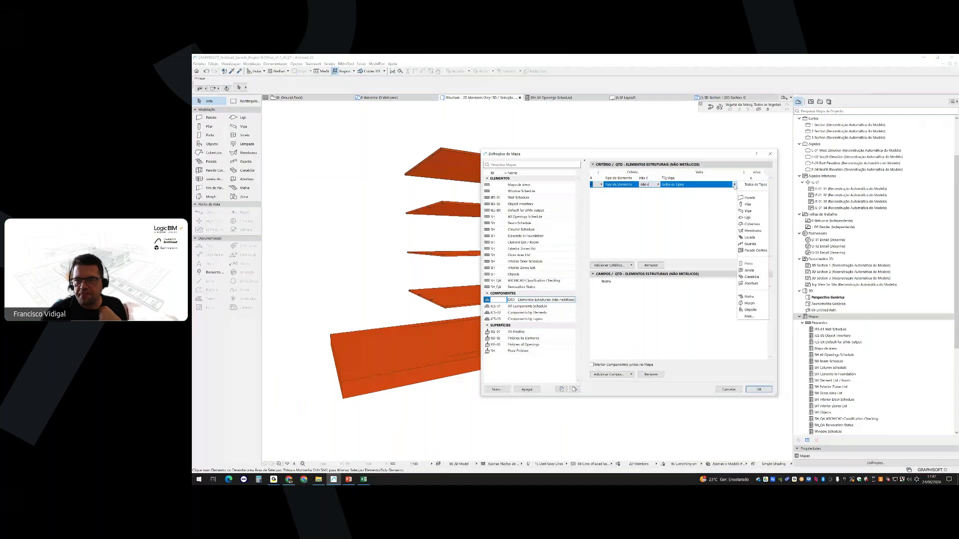
pyautogui.click(748, 205)
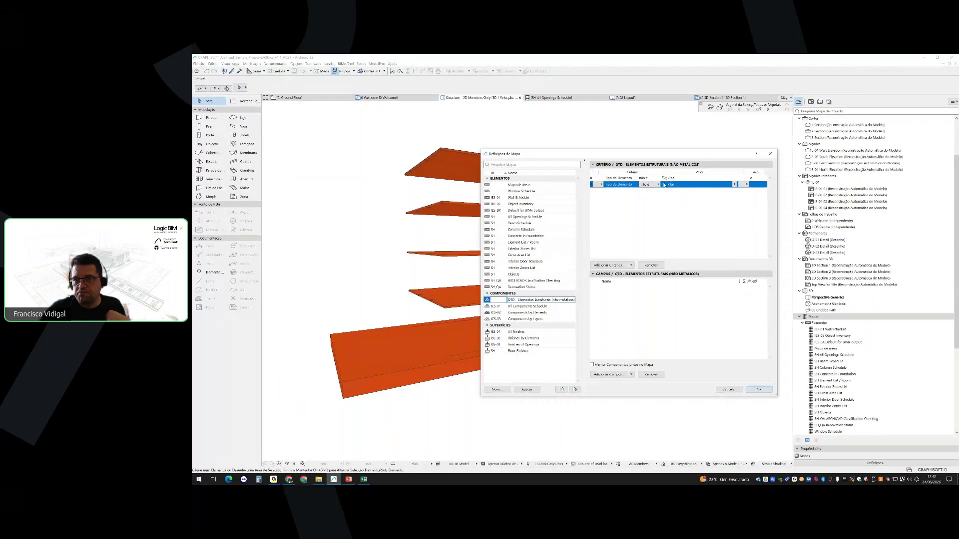
pyautogui.click(754, 178)
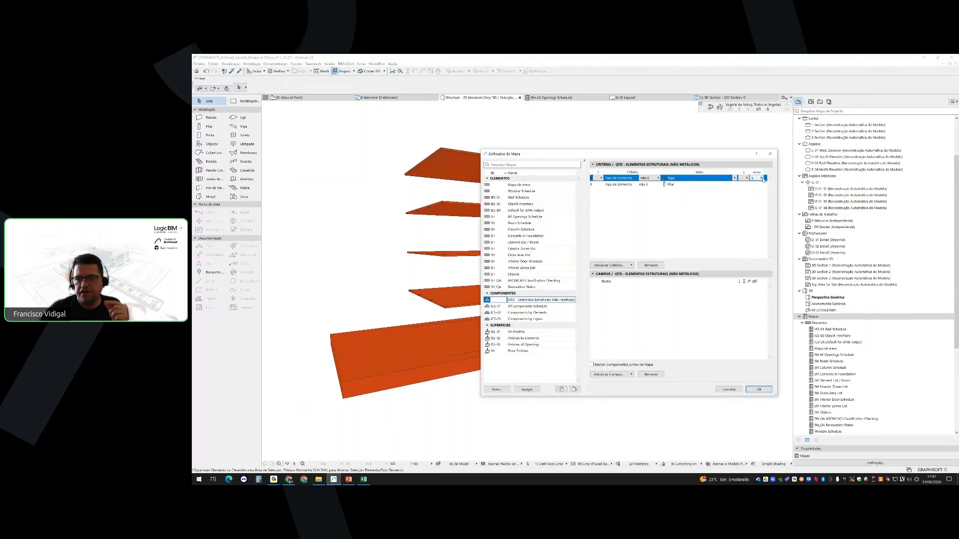
pyautogui.click(763, 178)
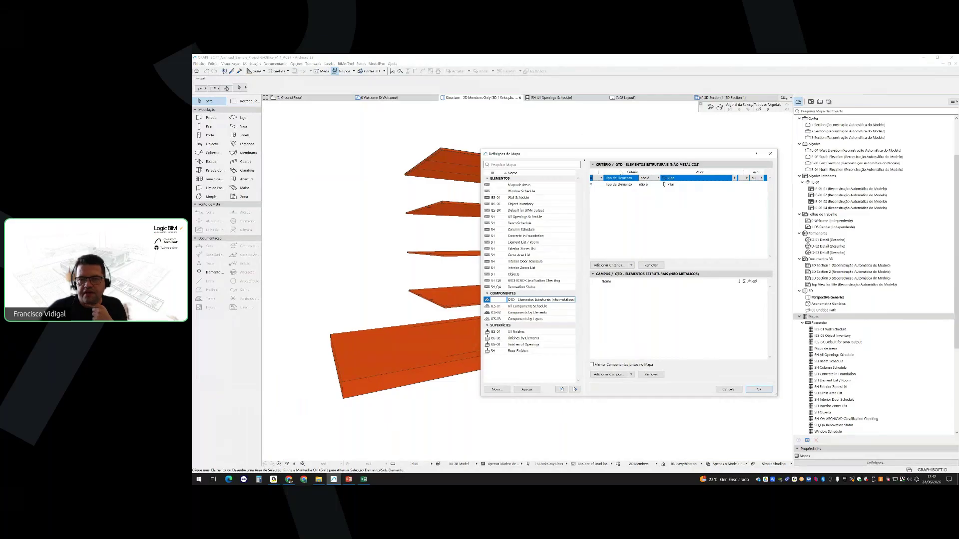
# Add a Função Estrutural criterion from the ID e Categorias group with the value Elemento Estrutural
pyautogui.click(608, 266)
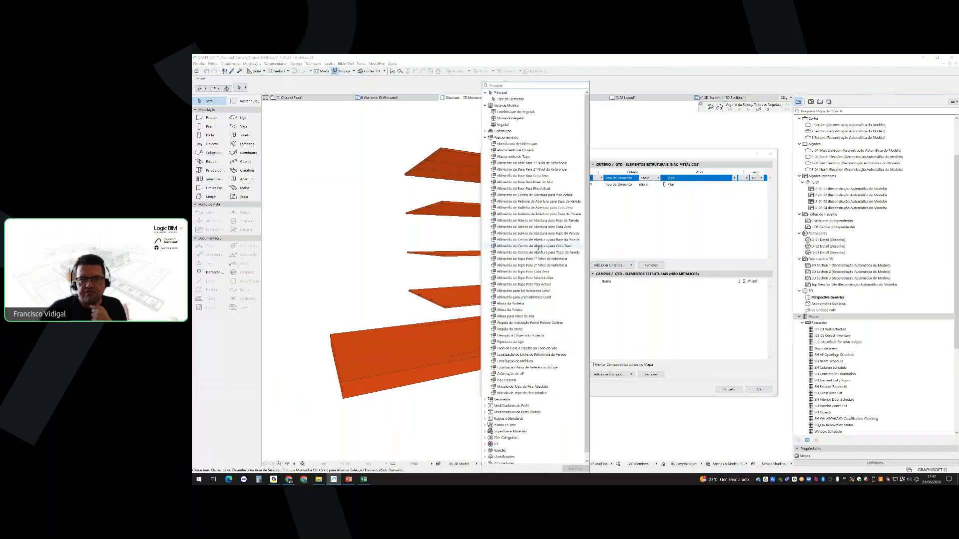
pyautogui.click(484, 138)
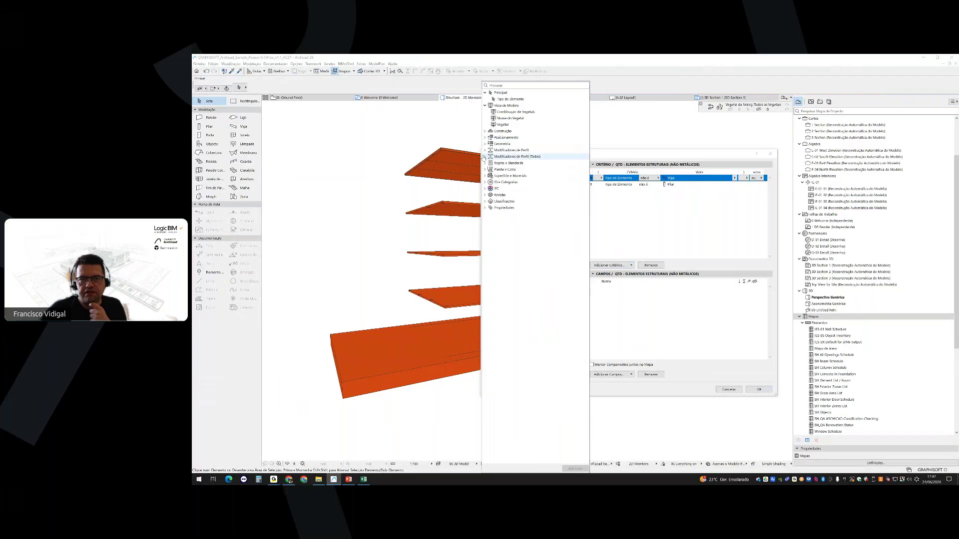
pyautogui.click(485, 182)
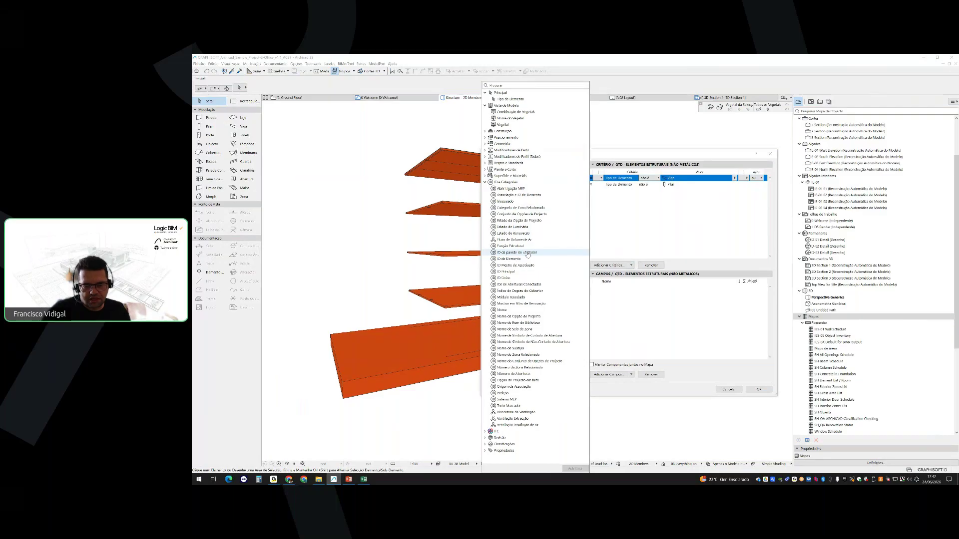
pyautogui.write('f')
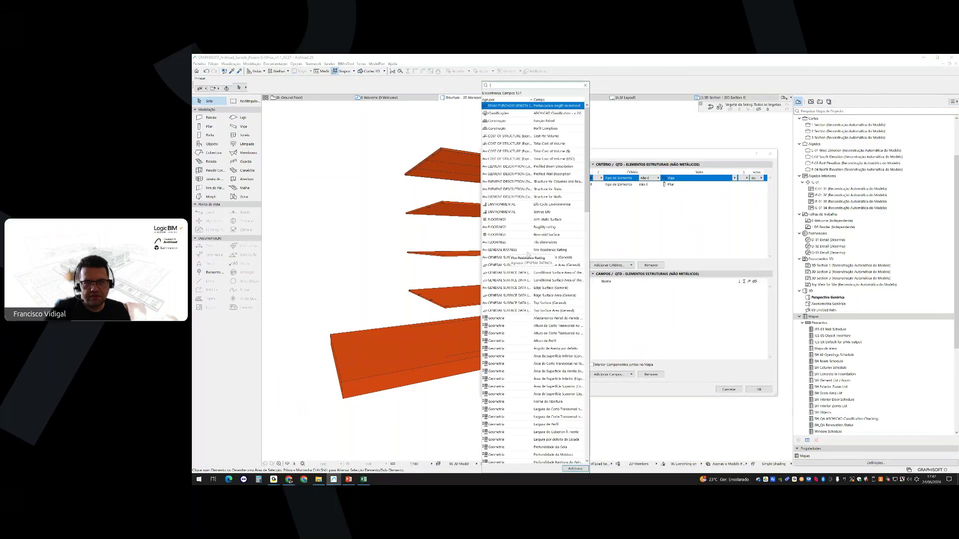
pyautogui.write('un')
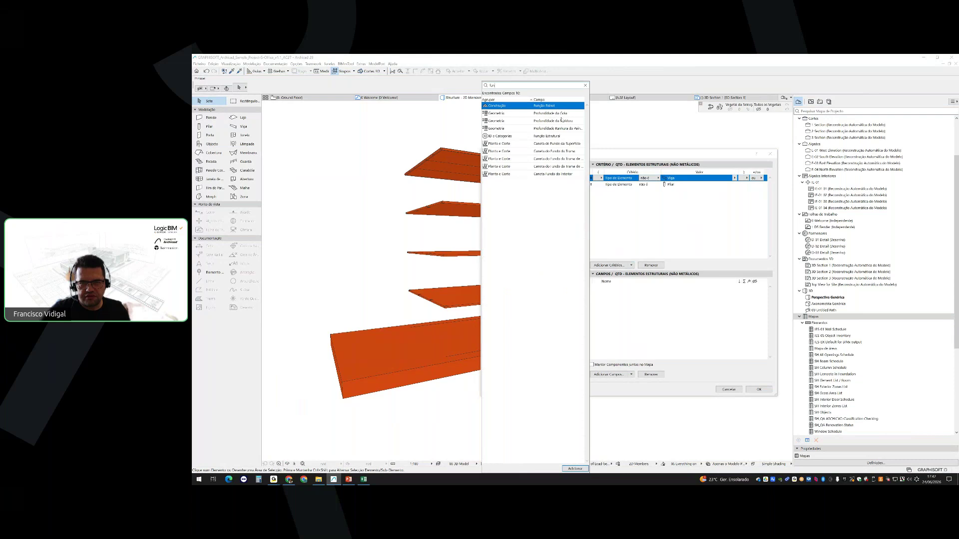
pyautogui.click(547, 136)
pyautogui.click(574, 468)
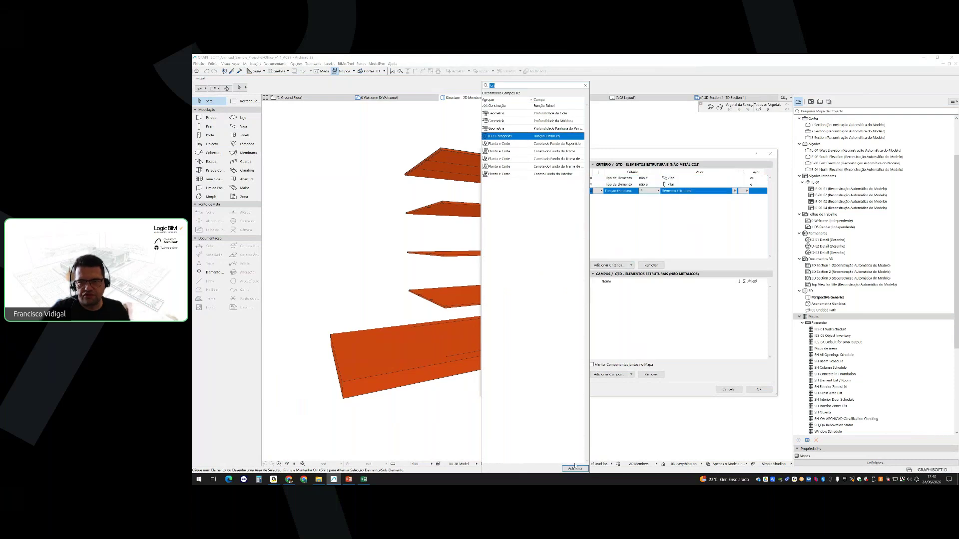
pyautogui.click(646, 235)
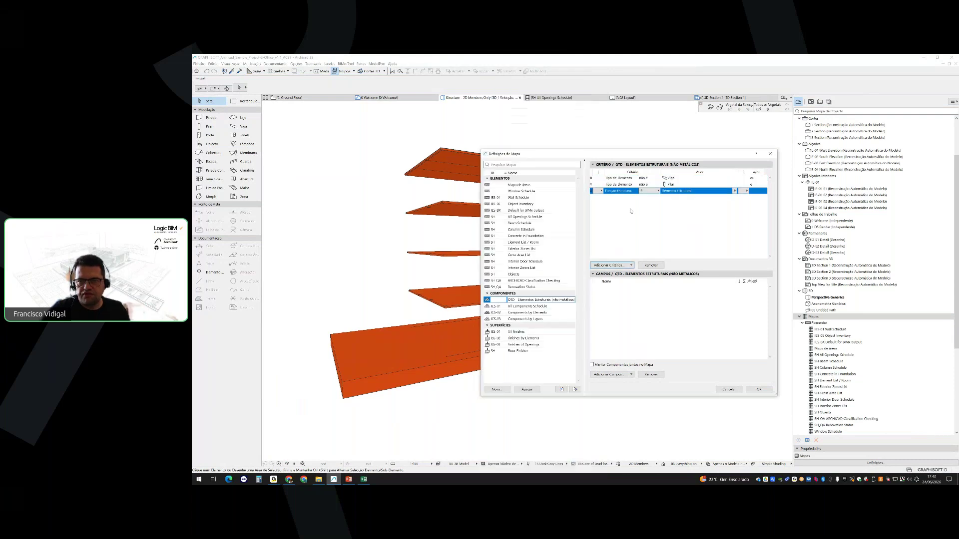
pyautogui.click(735, 191)
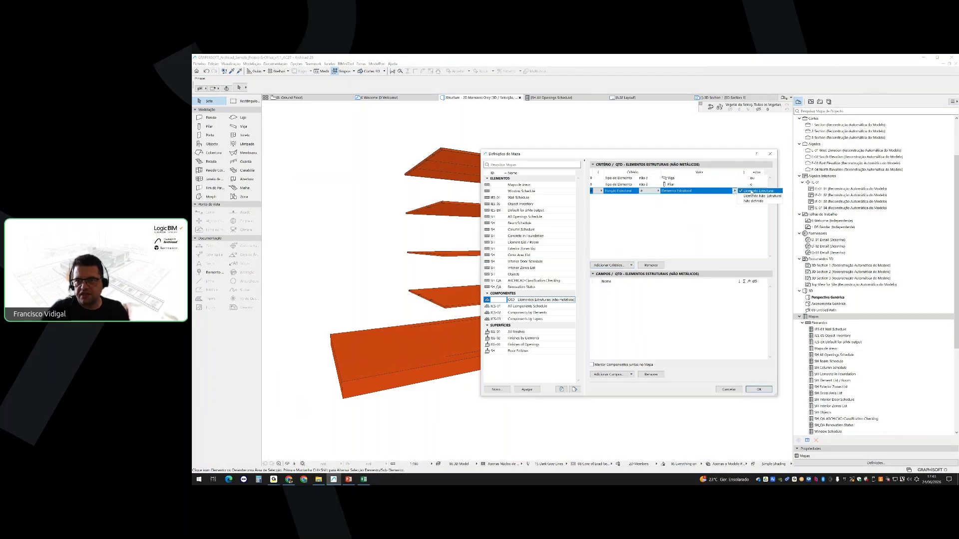
pyautogui.click(751, 192)
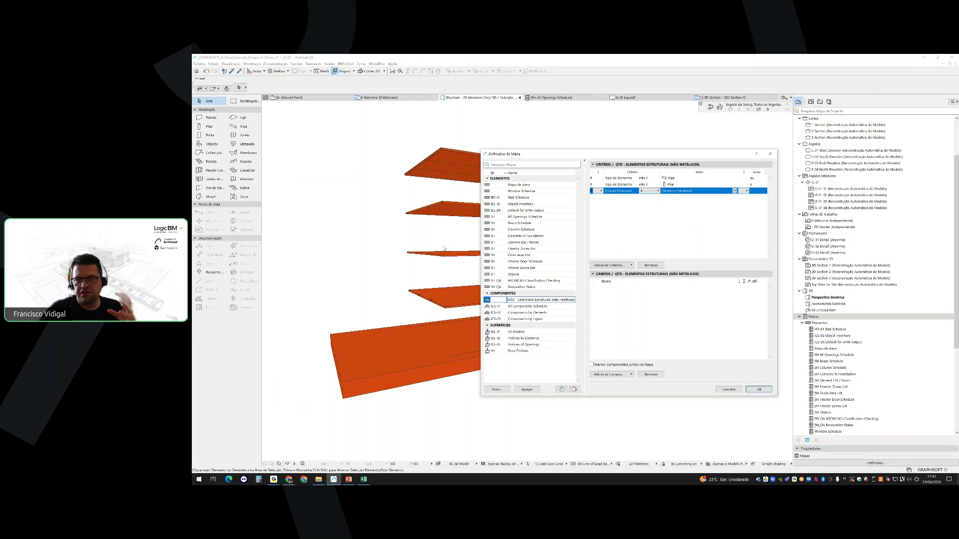
# Add the Nome field from the Material de Construção group to the schedule's fields
pyautogui.click(609, 375)
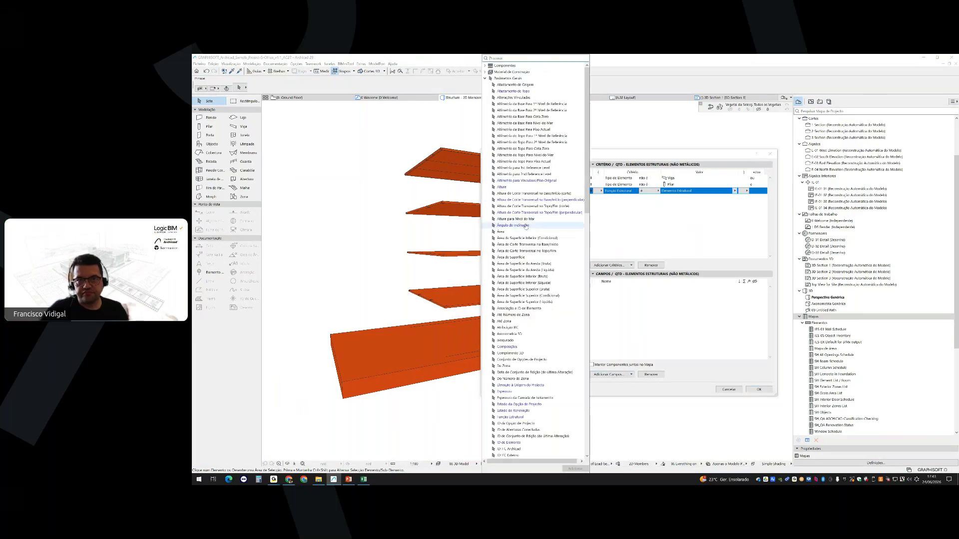
pyautogui.click(485, 78)
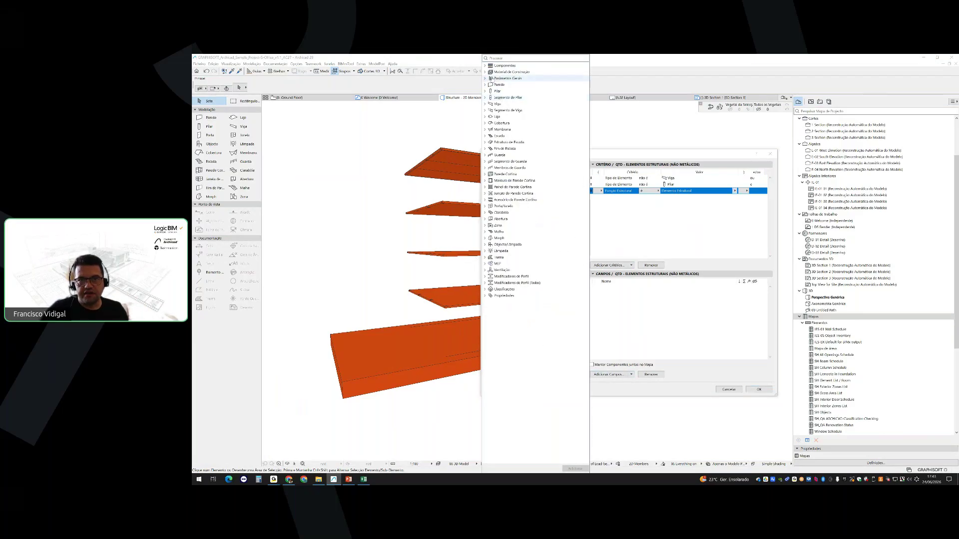
pyautogui.click(485, 72)
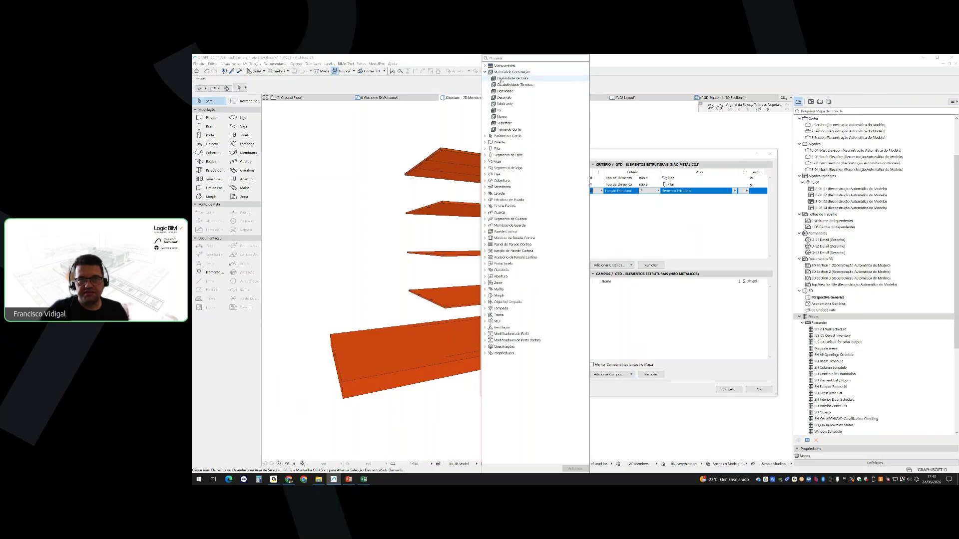
pyautogui.click(503, 117)
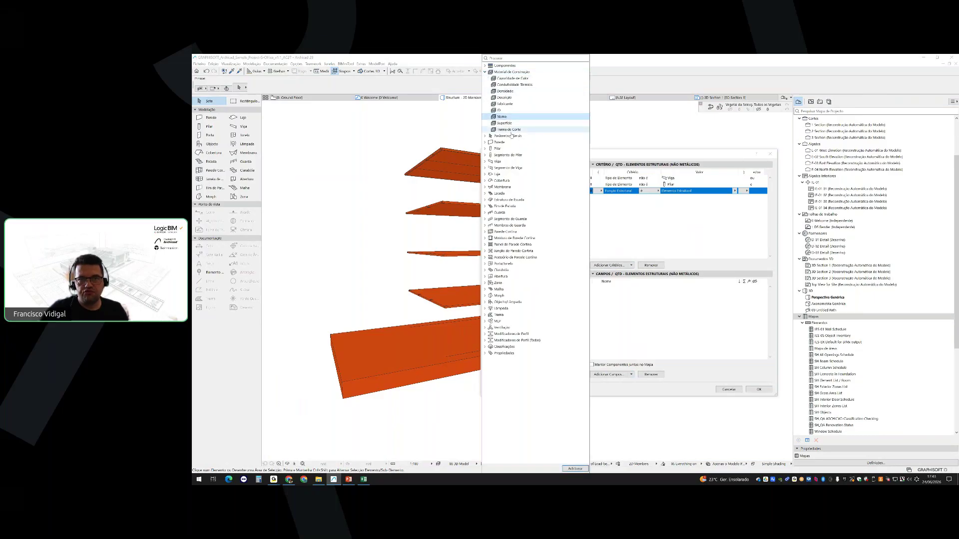
pyautogui.click(575, 468)
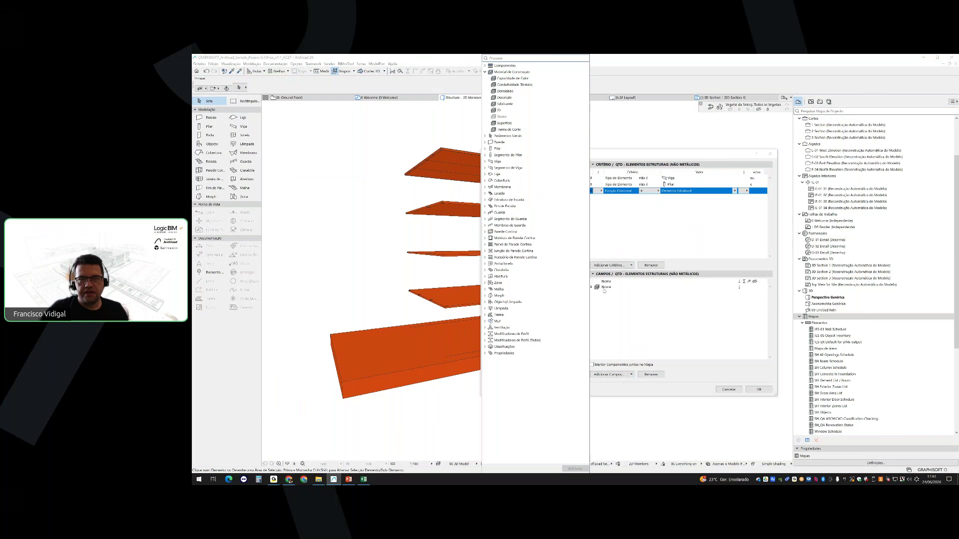
# Add the Volume do componente (líquido) field from the Componentes group to the schedule
pyautogui.click(485, 67)
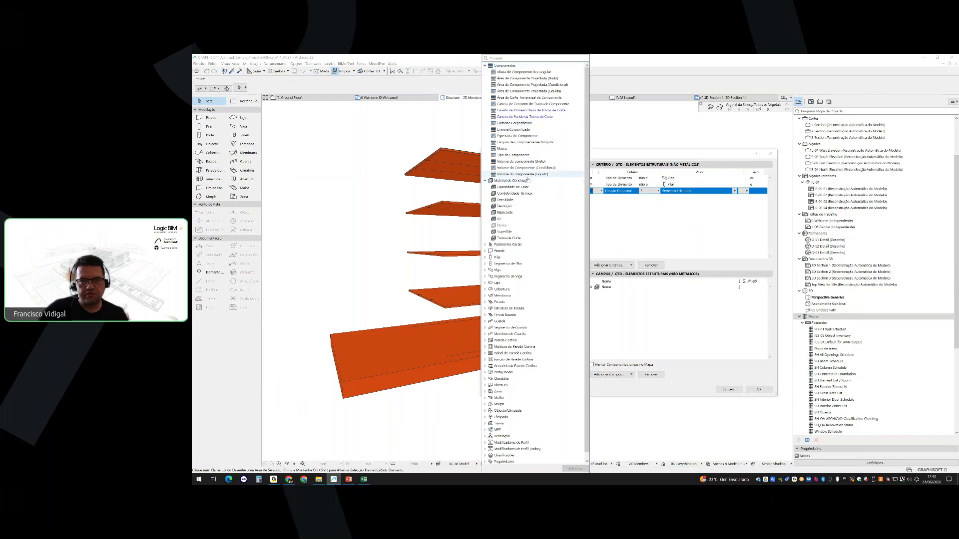
pyautogui.click(525, 174)
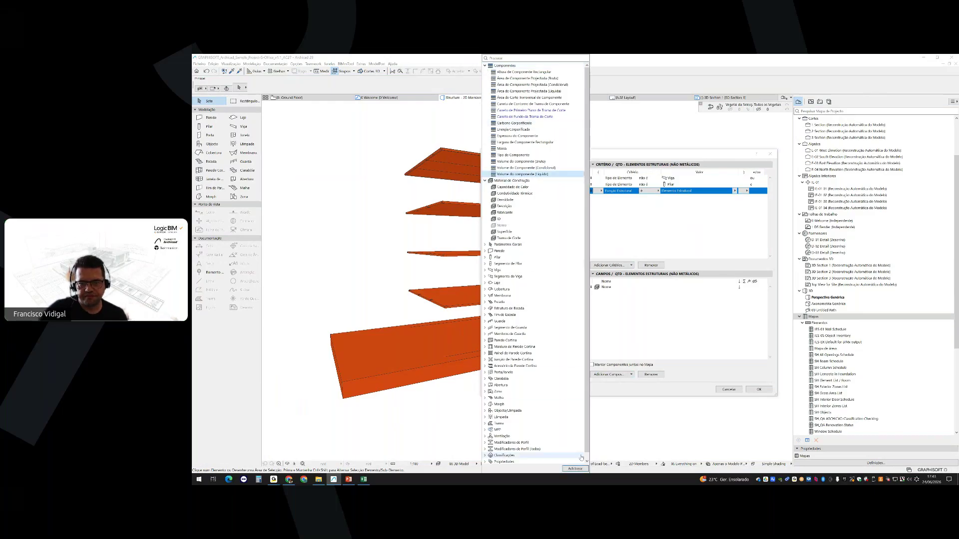
pyautogui.click(575, 469)
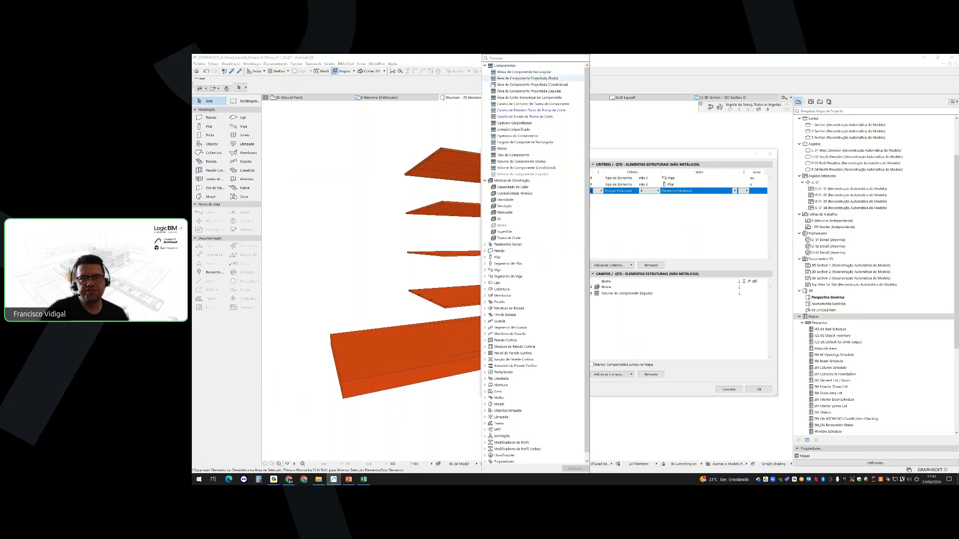
pyautogui.click(485, 65)
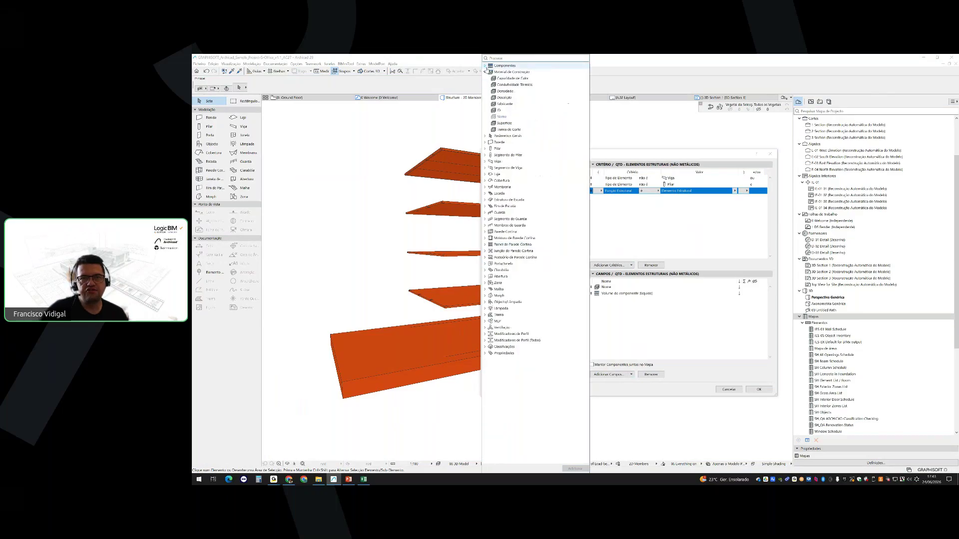
# Add the ID de Elemento field from Parâmetros Gerais and place it first in the schedule's field order
pyautogui.click(485, 136)
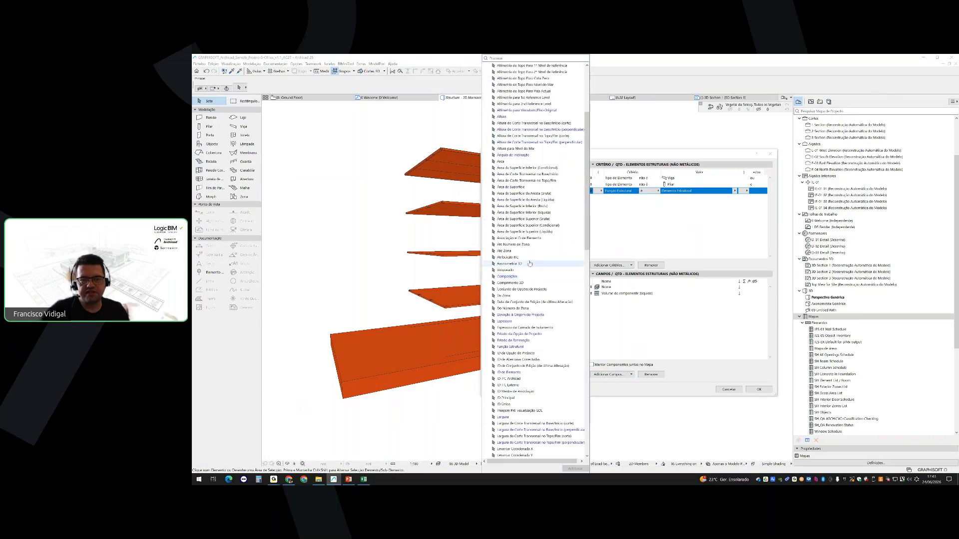
pyautogui.scroll(-9, 531, 278)
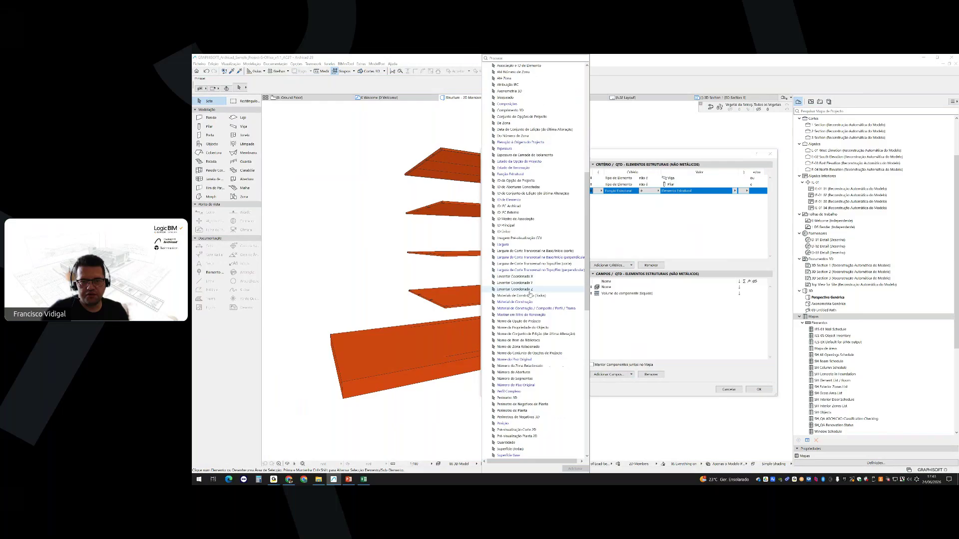
pyautogui.scroll(-6, 530, 294)
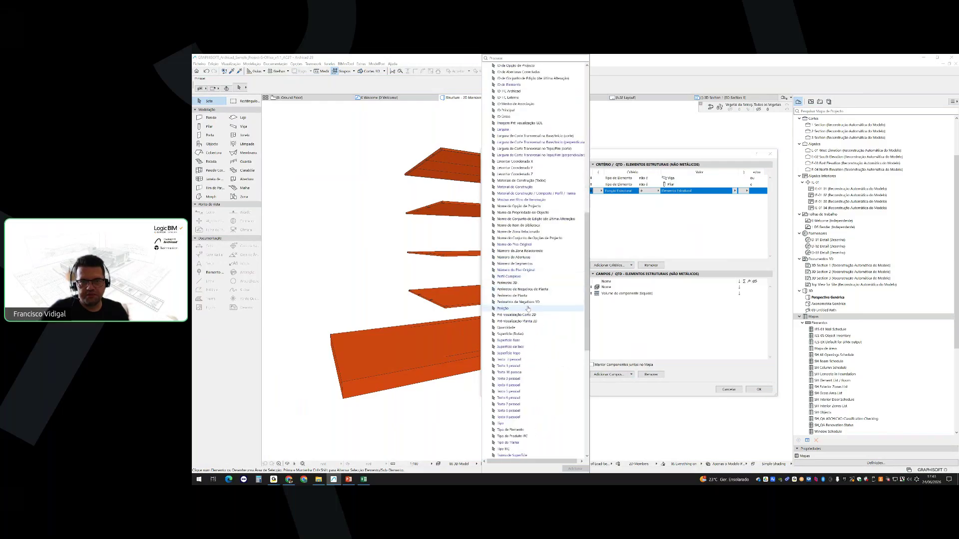
pyautogui.scroll(5, 528, 308)
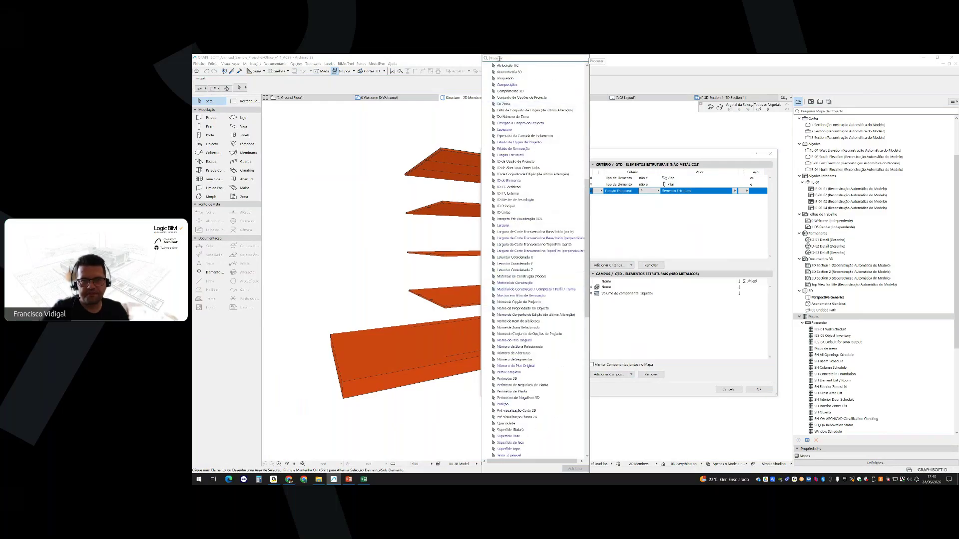
pyautogui.click(499, 58)
pyautogui.write('id')
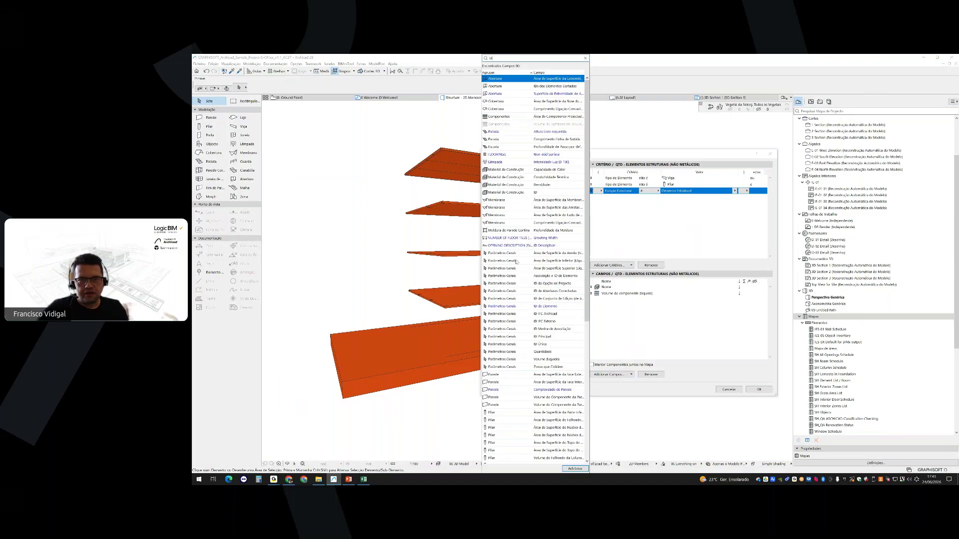
pyautogui.click(519, 306)
pyautogui.click(575, 468)
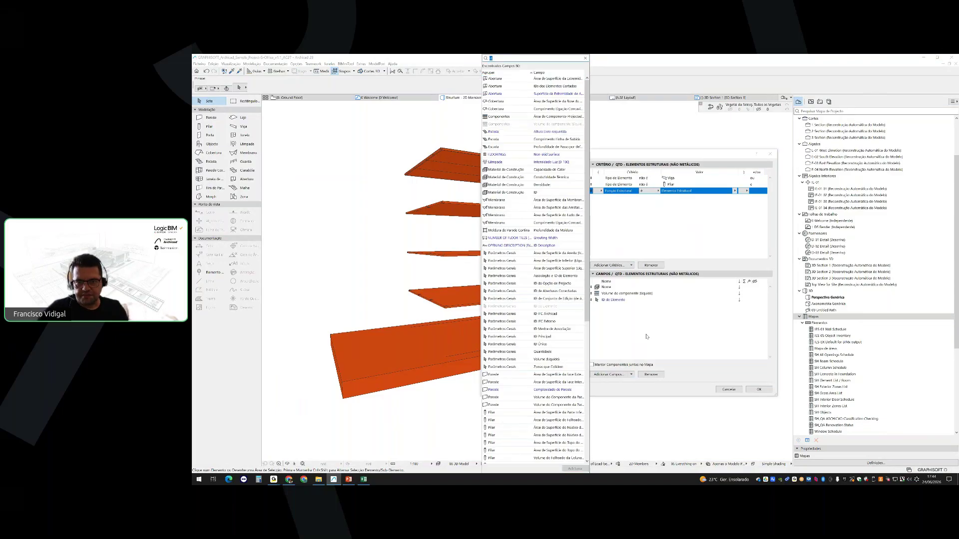
pyautogui.click(647, 337)
pyautogui.moveTo(592, 301); pyautogui.dragTo(615, 289)
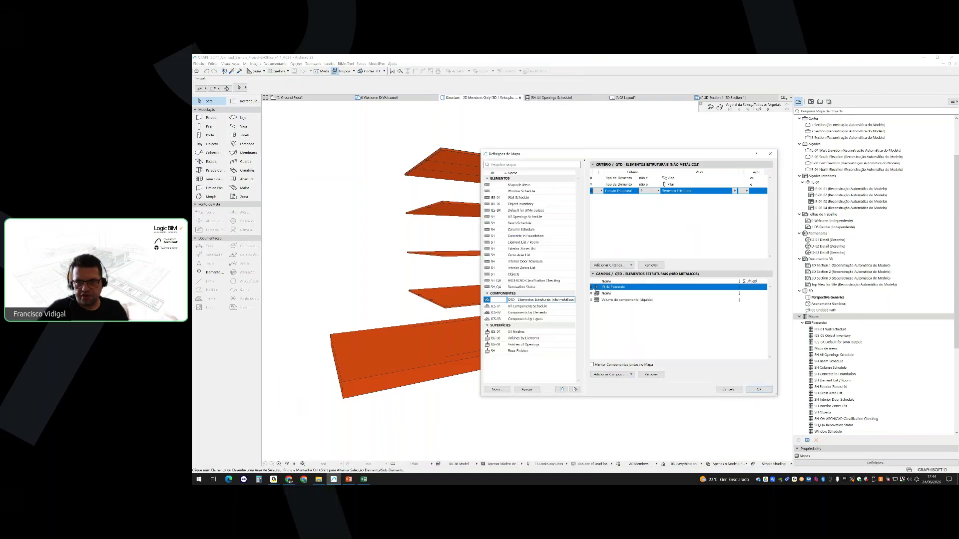
# Turn on the sum for Volume do componente (líquido) and the subtotal flag for Nome, and apply the schedule settings
pyautogui.click(617, 301)
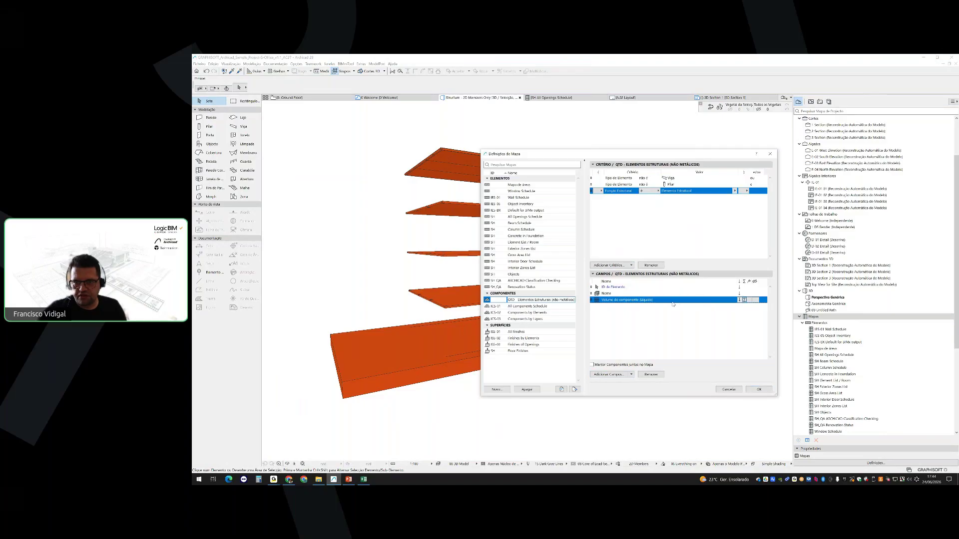
pyautogui.click(725, 294)
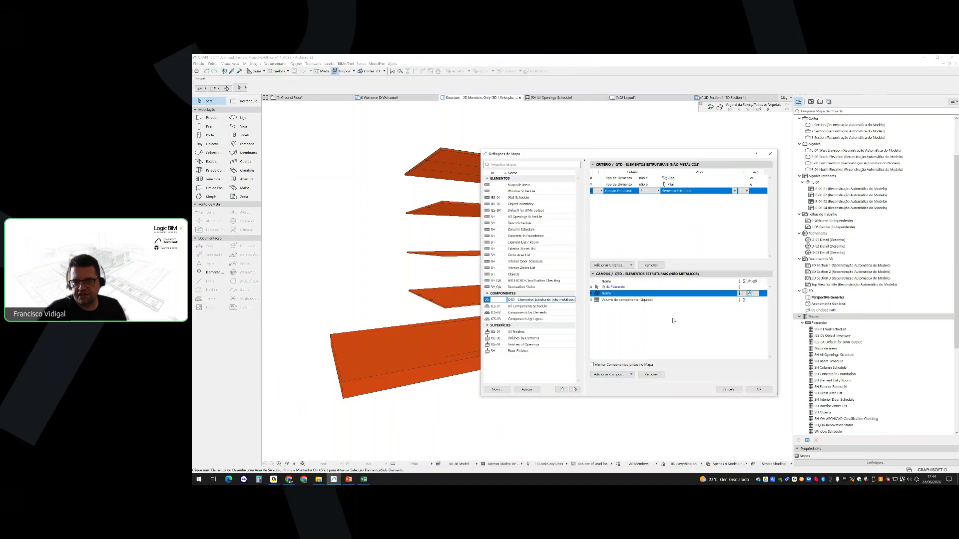
pyautogui.click(758, 390)
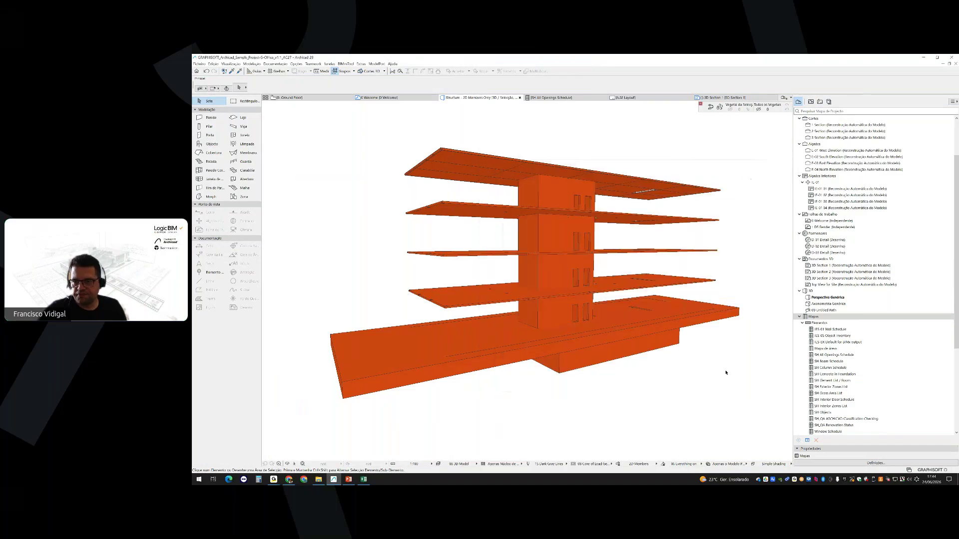
# Open the "QTD - Elementos Estruturais (não metálicos)" schedule from the Componentes schedules of the project
pyautogui.click(802, 323)
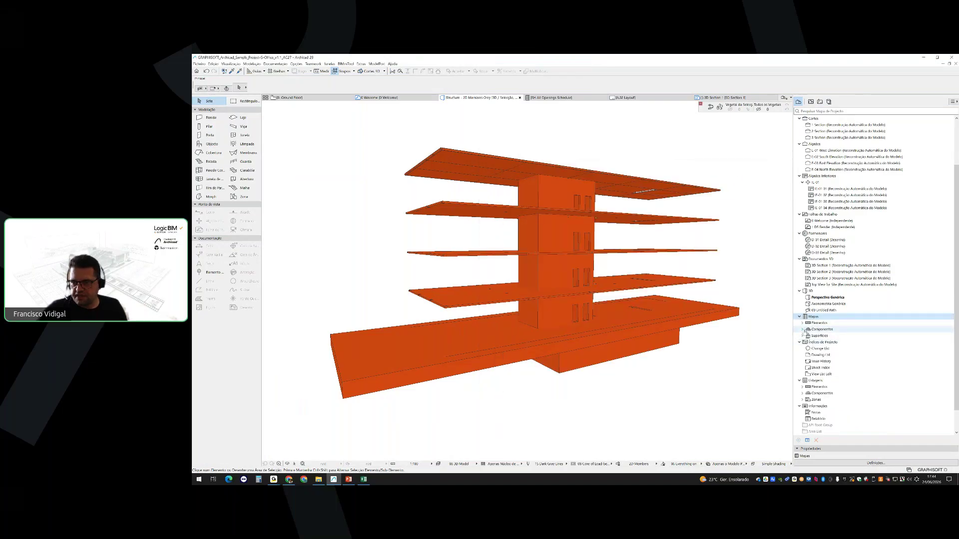
pyautogui.click(802, 329)
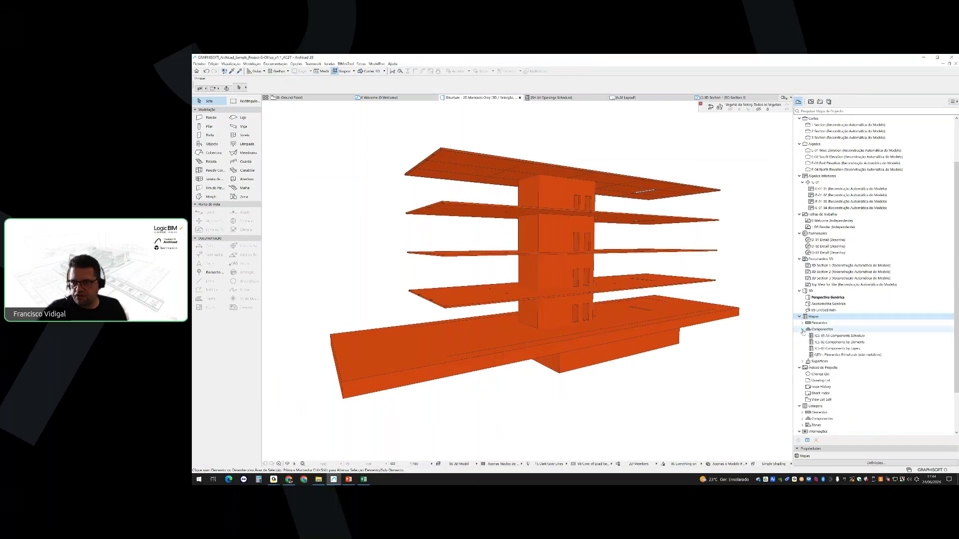
pyautogui.click(849, 355)
pyautogui.doubleClick(849, 355)
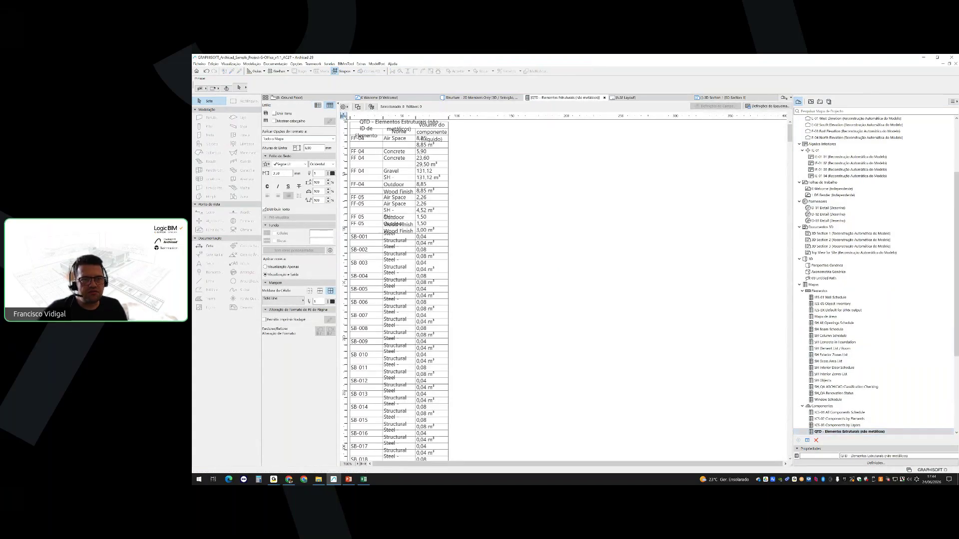
# Adjust the column widths of the whole schedule so that headings and material names fit
pyautogui.click(343, 121)
pyautogui.click(567, 289)
pyautogui.click(603, 303)
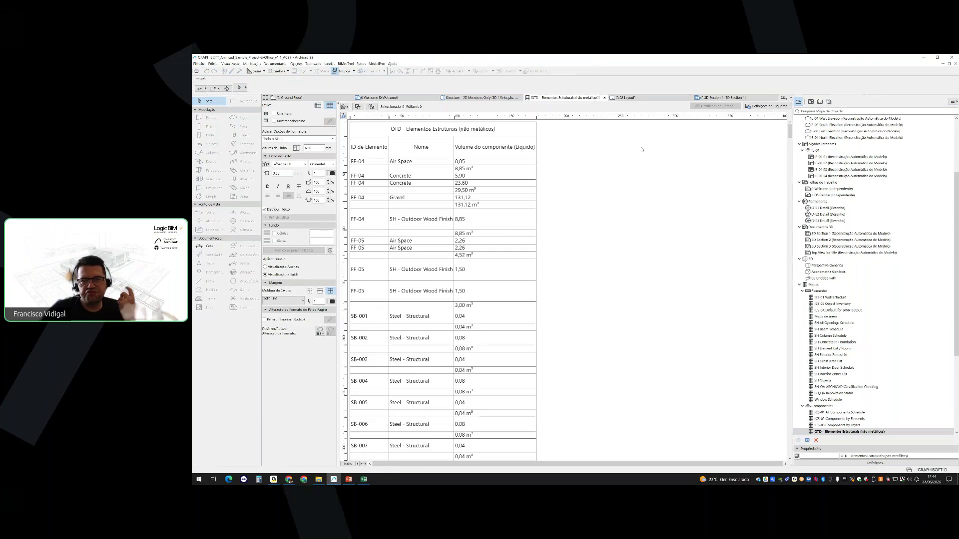
# Add the ARCHICAD Classification - v 2.0 field to the schedule and place it directly below ID de Elemento
pyautogui.click(766, 106)
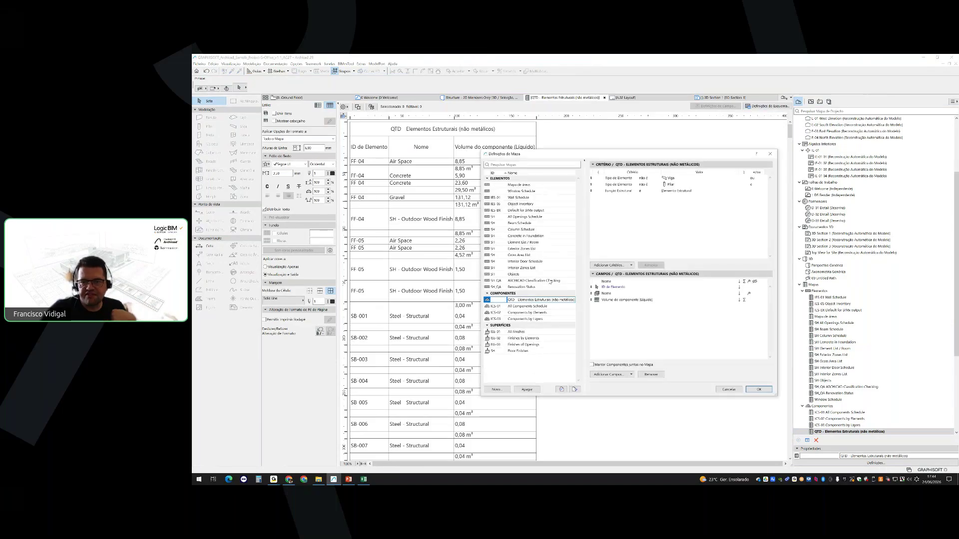
pyautogui.click(604, 377)
pyautogui.scroll(-20, 542, 350)
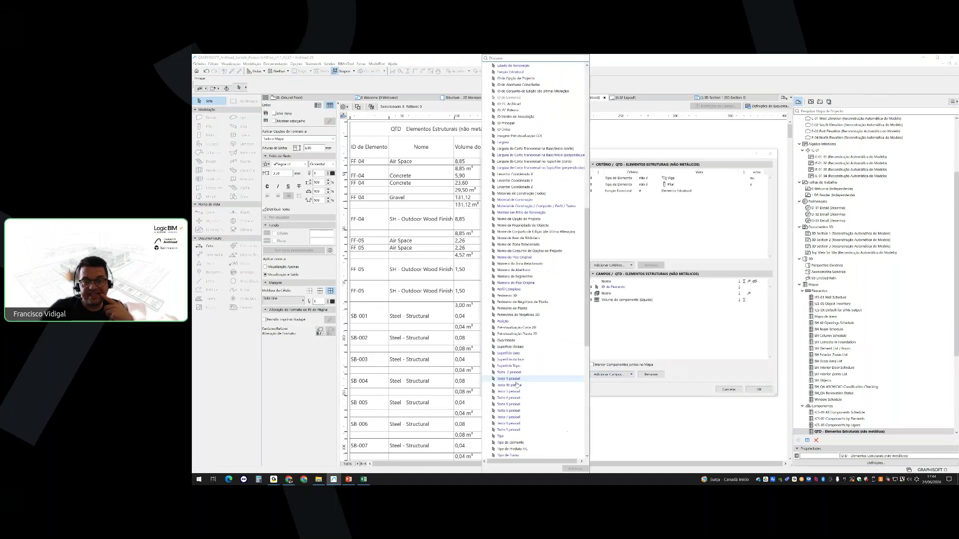
pyautogui.scroll(-1, 568, 374)
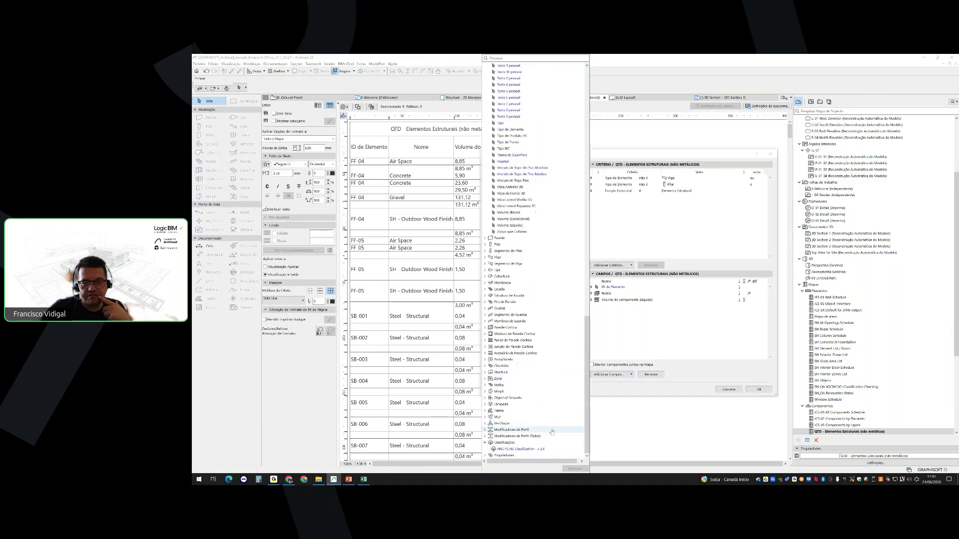
pyautogui.click(520, 449)
pyautogui.click(575, 469)
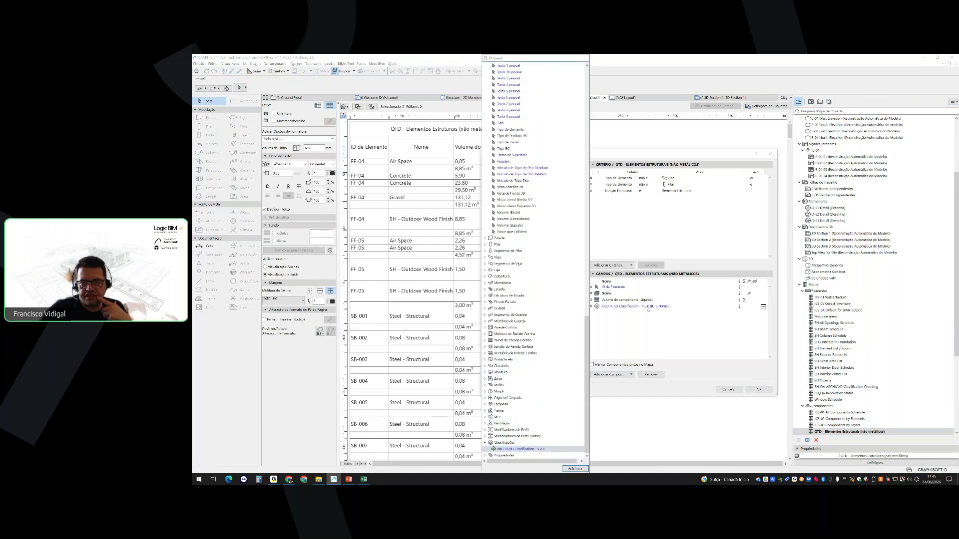
pyautogui.click(599, 310)
pyautogui.moveTo(593, 306); pyautogui.dragTo(592, 294)
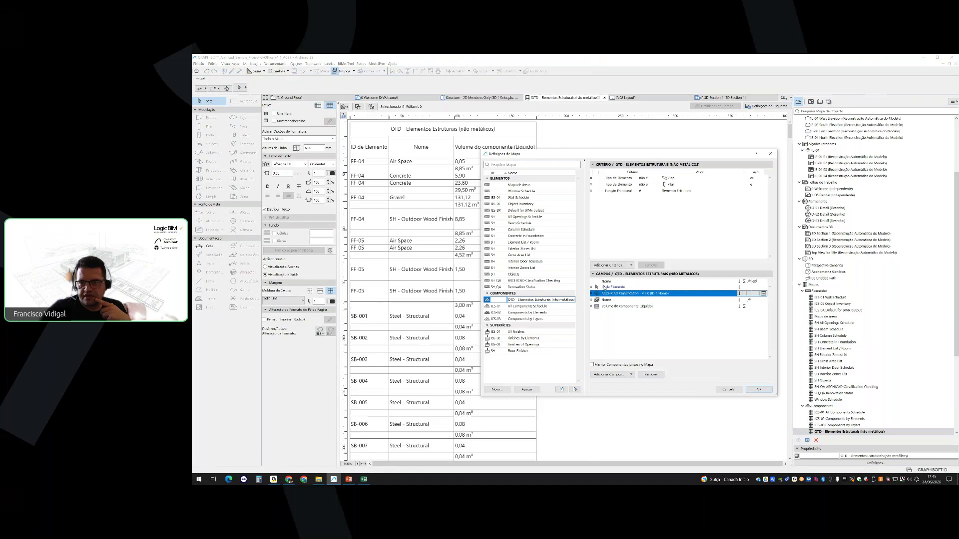
# Confirm the classification field's options with Elemento as the source and ID and Nome as the display, and apply the schedule settings
pyautogui.click(763, 294)
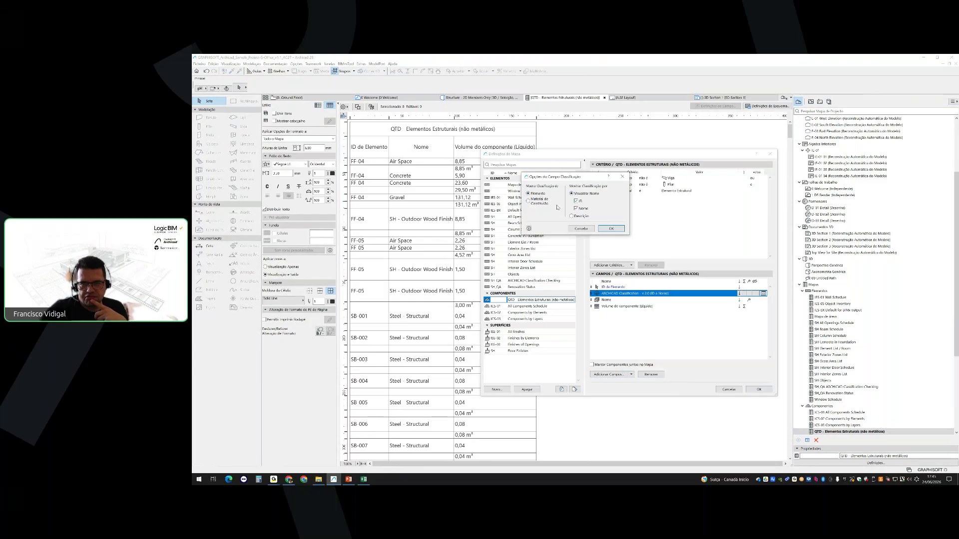
pyautogui.click(610, 229)
pyautogui.press('Return')
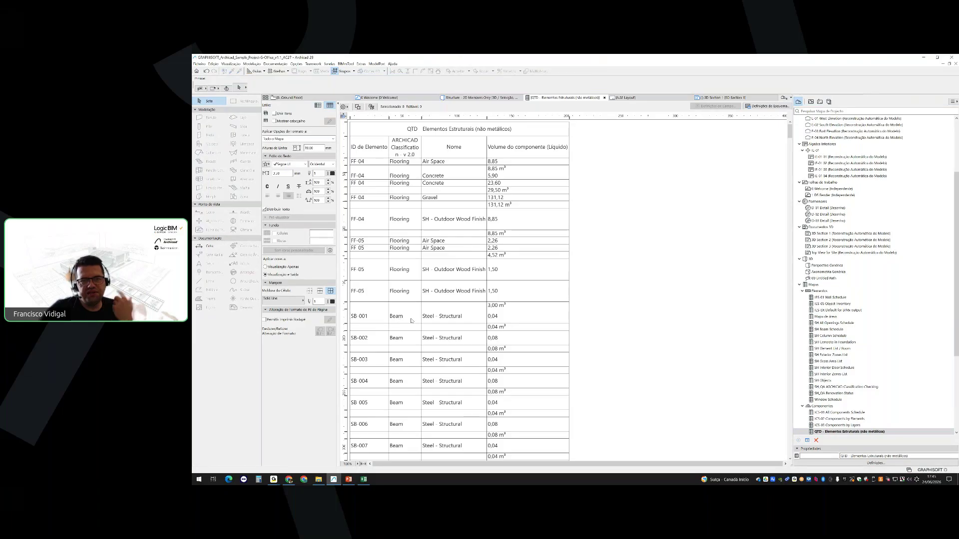
# Move the material Nome field to the first place in the schedule's field order and apply the change
pyautogui.scroll(-5, 410, 324)
pyautogui.scroll(-15, 411, 325)
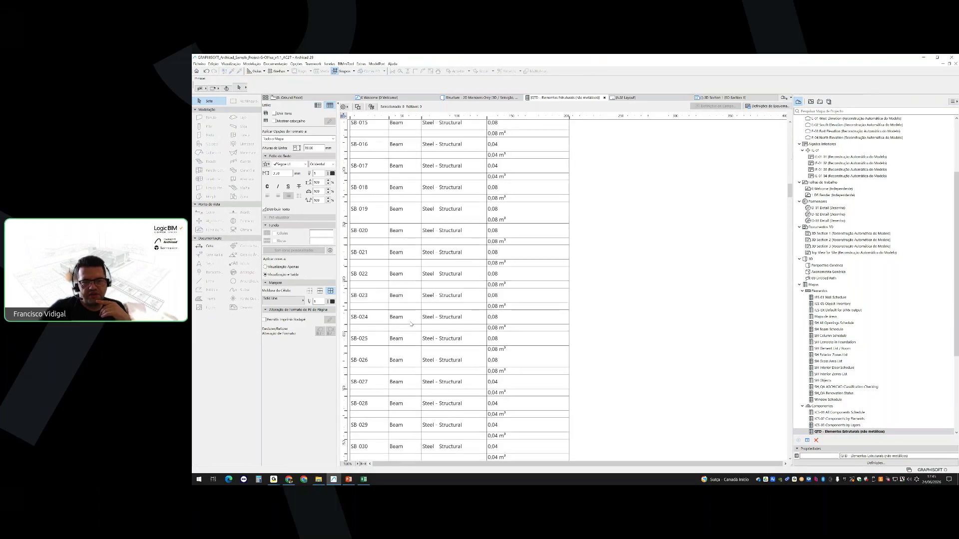
pyautogui.scroll(20, 408, 322)
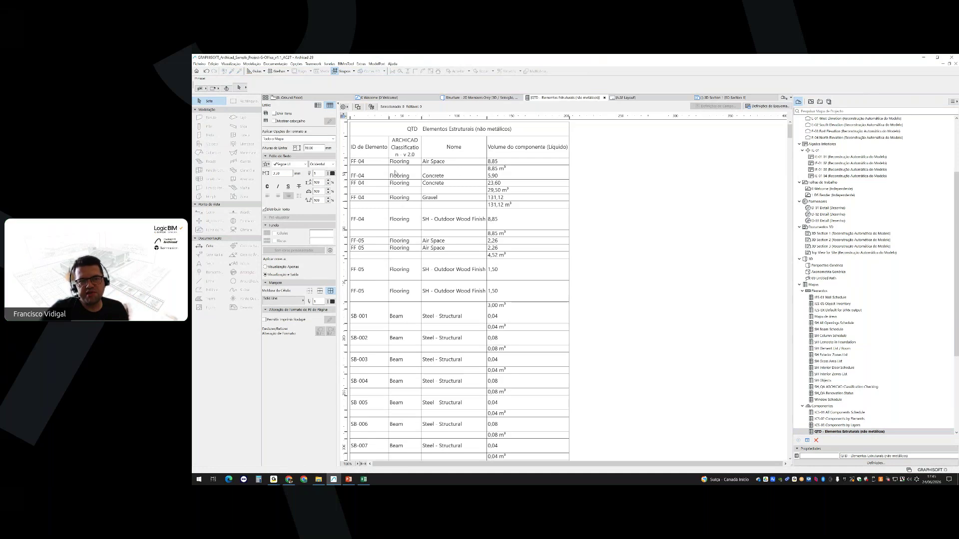
pyautogui.click(765, 106)
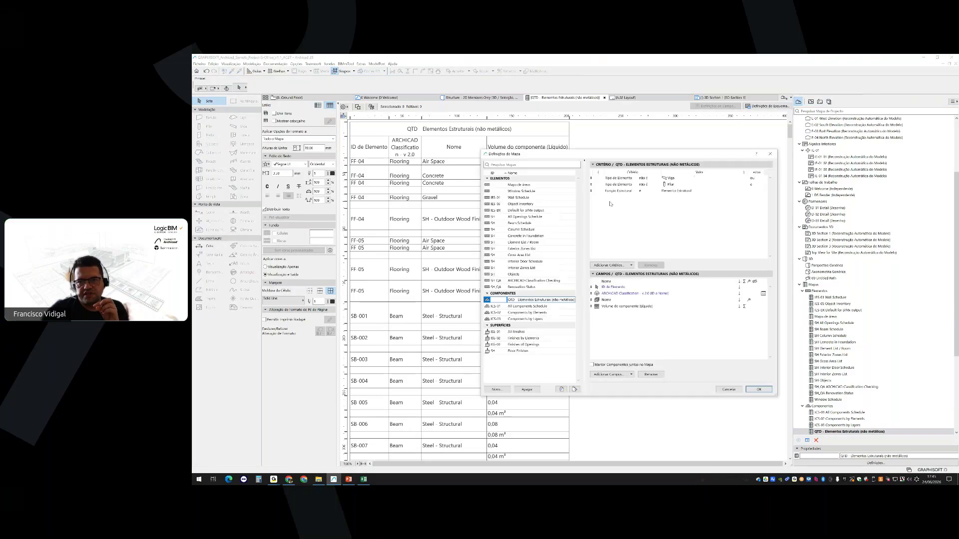
pyautogui.click(591, 300)
pyautogui.moveTo(592, 300); pyautogui.dragTo(580, 289)
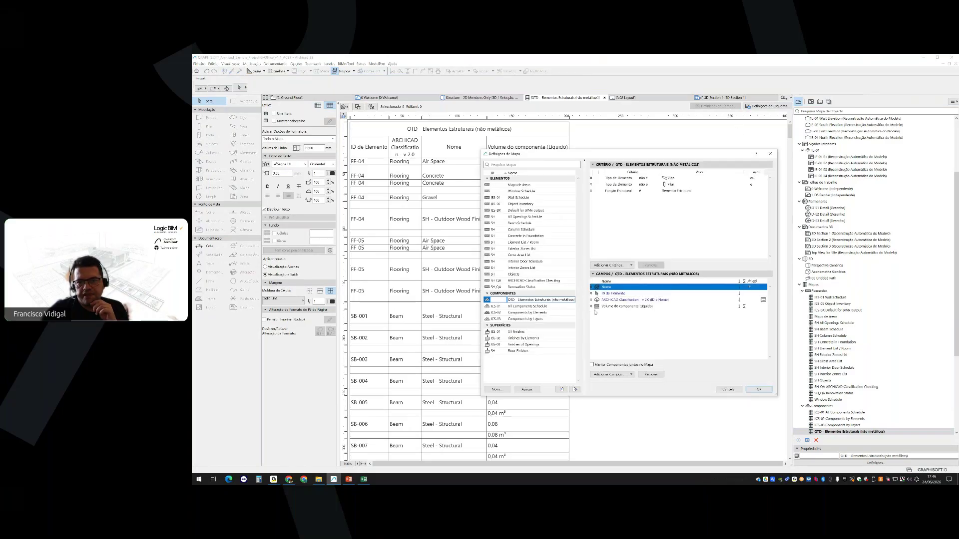
pyautogui.press('Return')
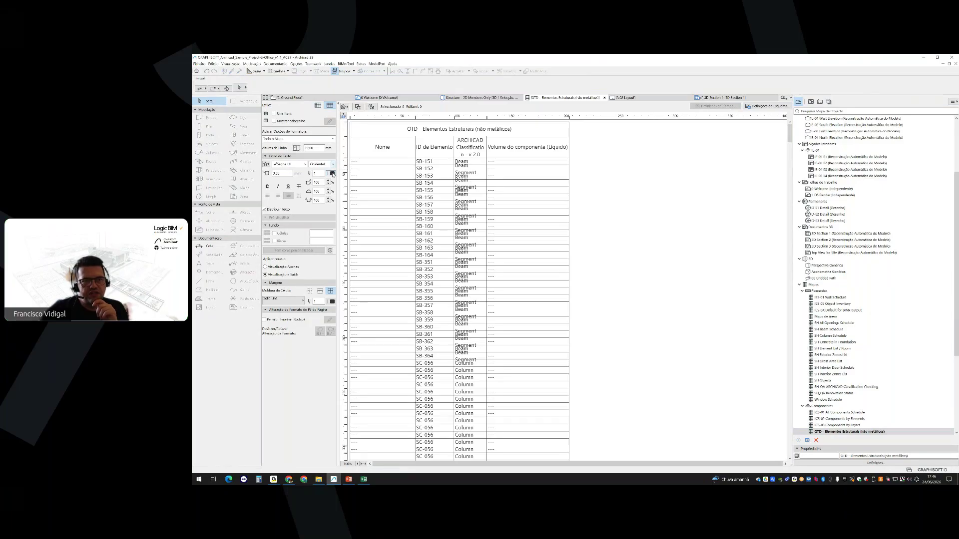
pyautogui.click(369, 153)
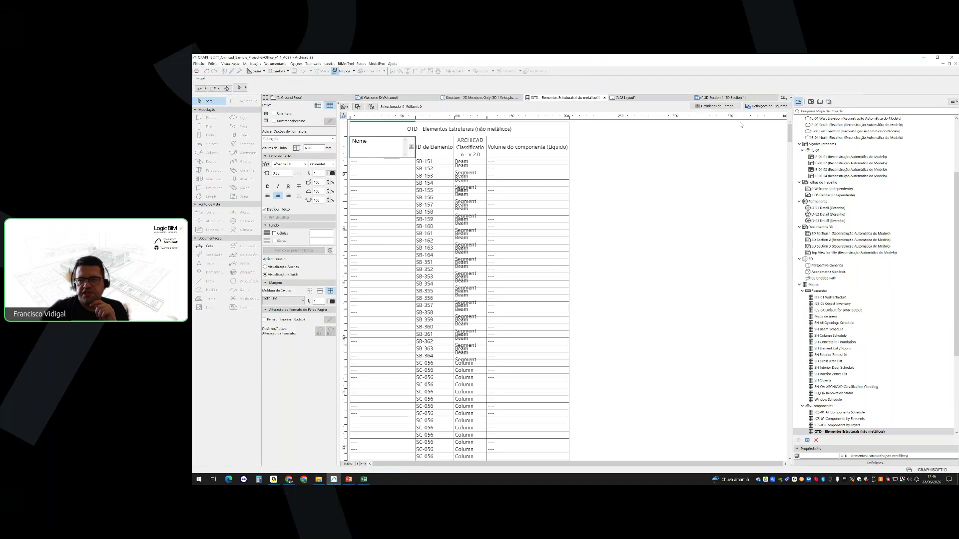
pyautogui.click(767, 106)
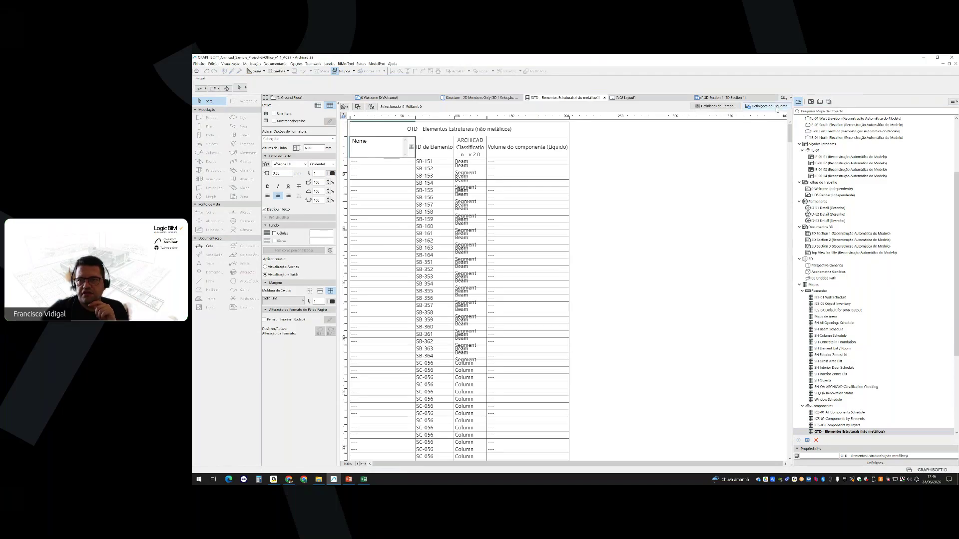
pyautogui.click(608, 288)
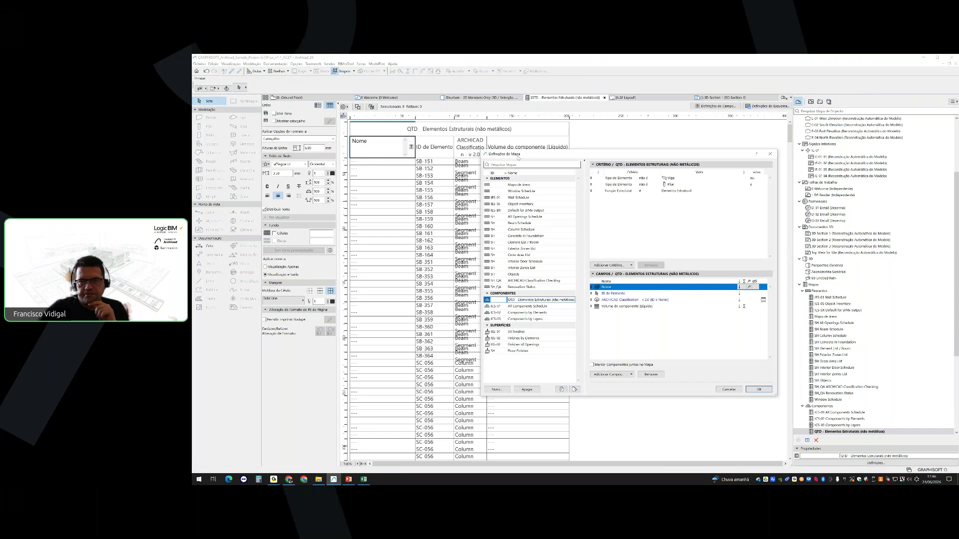
pyautogui.moveTo(518, 158); pyautogui.dragTo(504, 174)
pyautogui.click(714, 407)
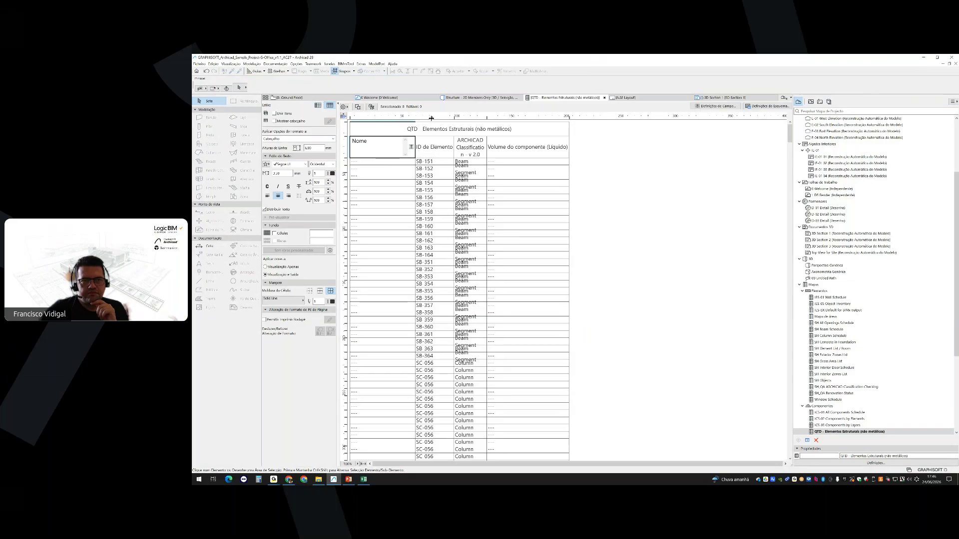
# Widen the Nome and Volume do componente (Líquido) columns of the schedule
pyautogui.moveTo(431, 119); pyautogui.dragTo(456, 116)
pyautogui.moveTo(586, 116); pyautogui.dragTo(627, 116)
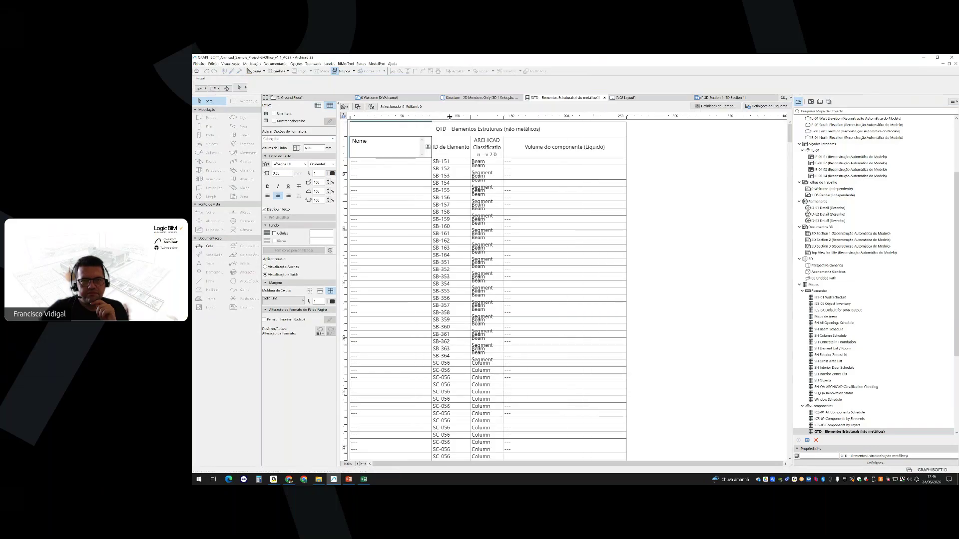
pyautogui.moveTo(431, 116); pyautogui.dragTo(450, 118)
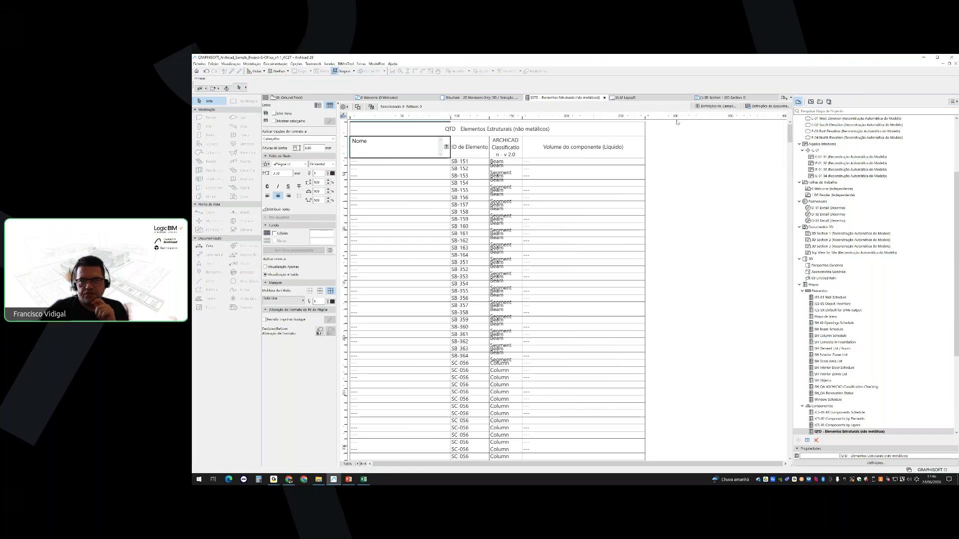
# Move the Nome field below ID de Elemento in the schedule's field order and apply the change
pyautogui.click(766, 106)
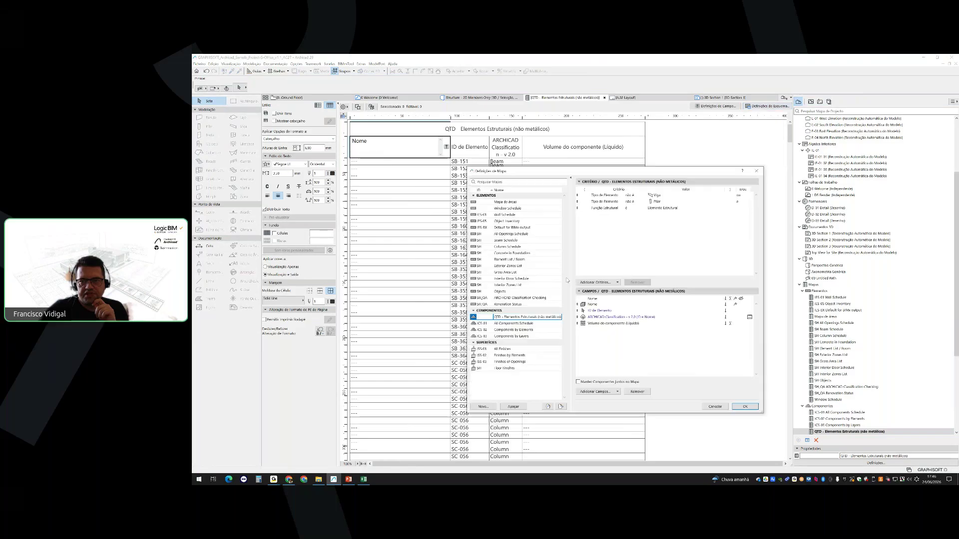
pyautogui.moveTo(578, 304); pyautogui.dragTo(581, 310)
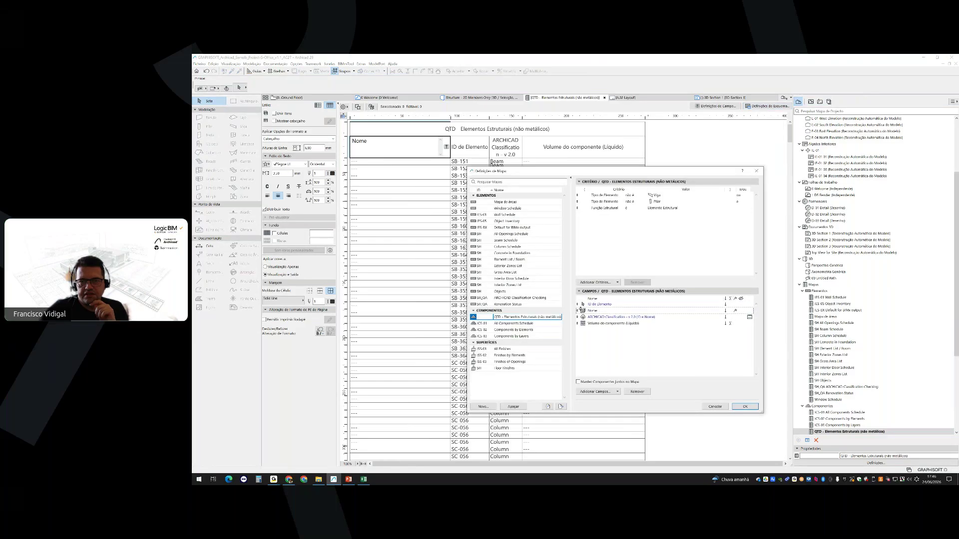
pyautogui.press('Return')
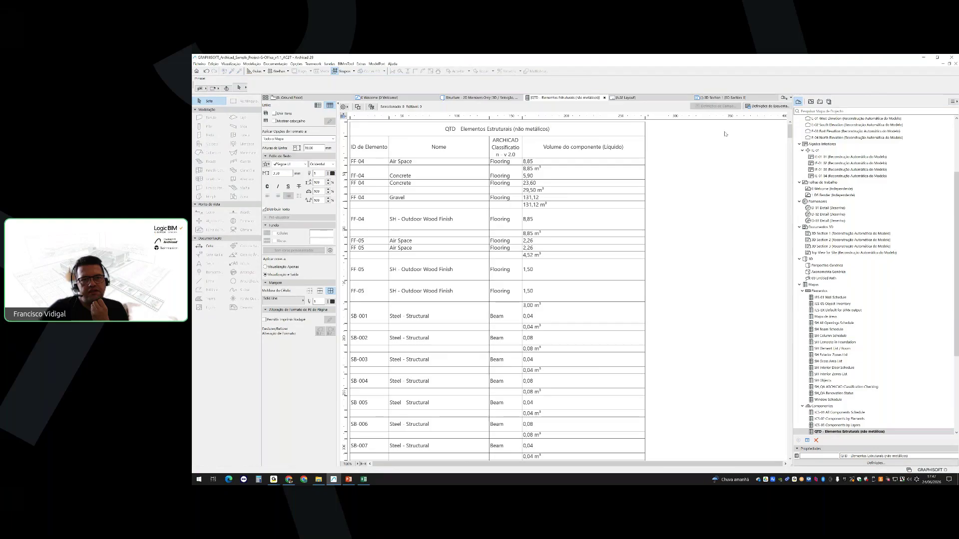
# Reorder the schedule fields so ARCHICAD Classification - v 2.0 comes first and Nome directly below it
pyautogui.click(767, 106)
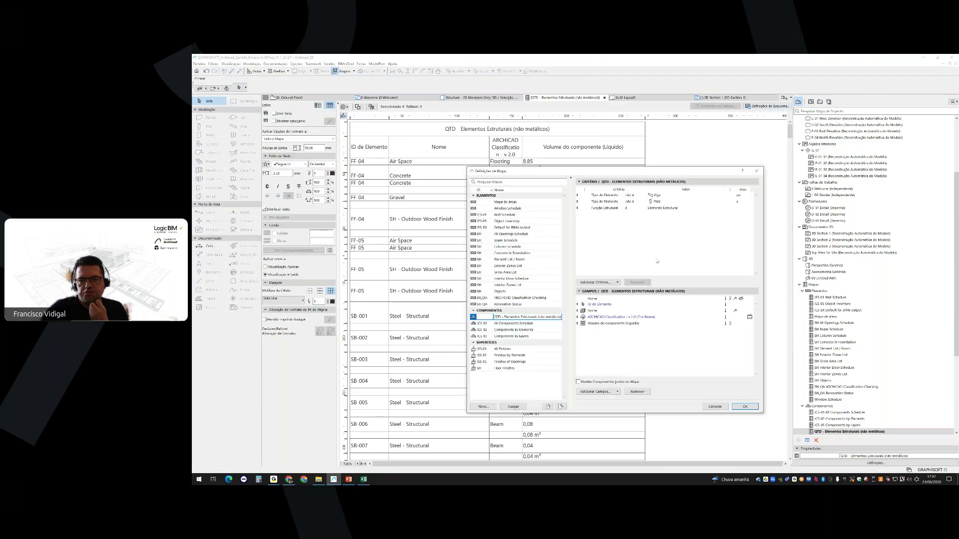
pyautogui.click(597, 320)
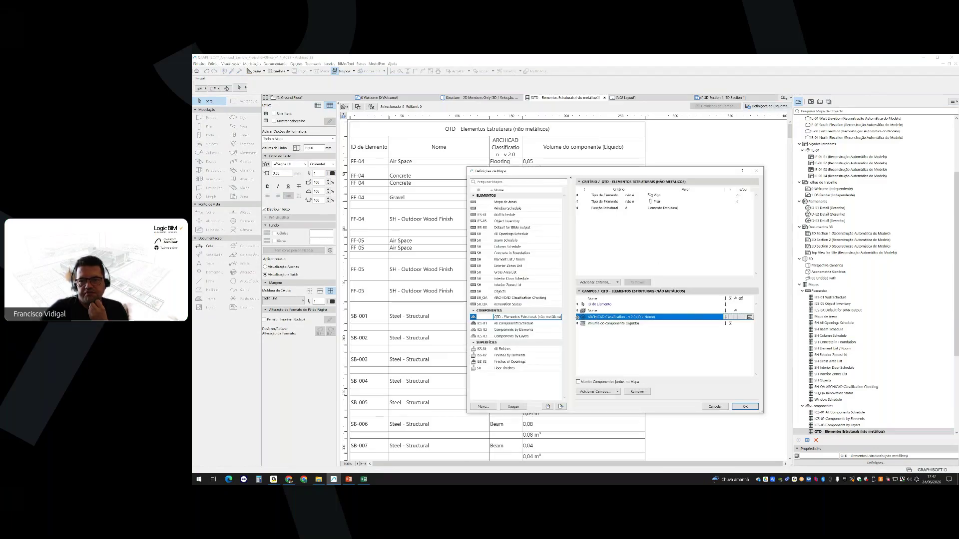
pyautogui.moveTo(580, 317); pyautogui.dragTo(581, 305)
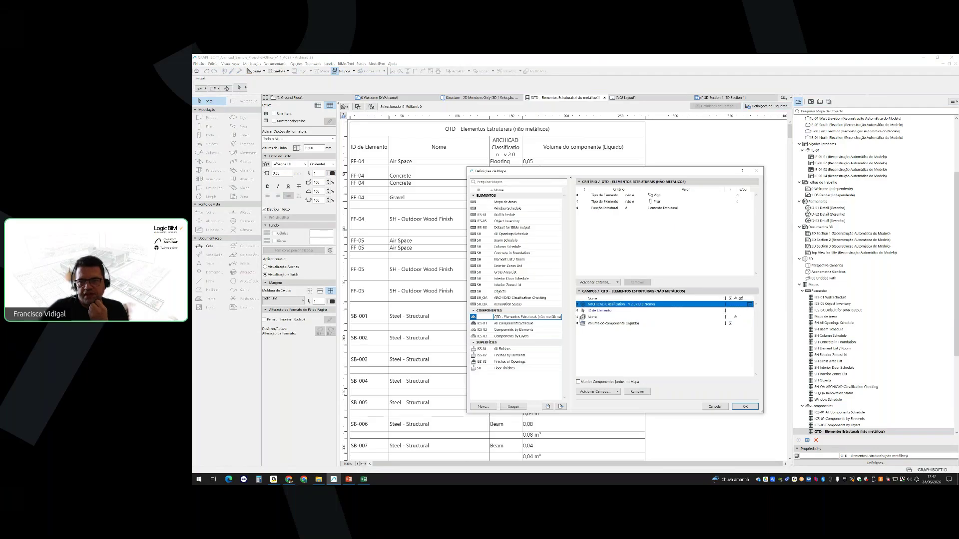
pyautogui.click(581, 318)
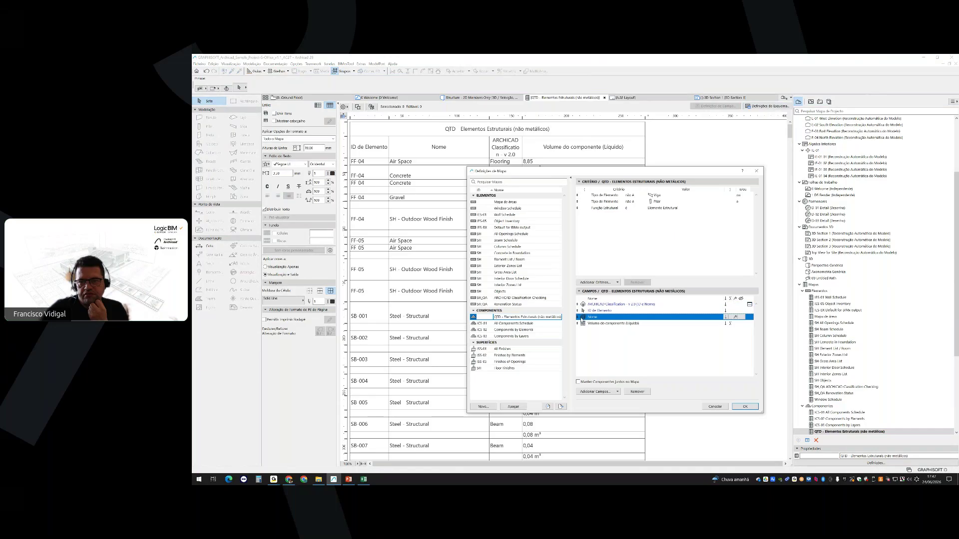
pyautogui.moveTo(581, 318); pyautogui.dragTo(578, 311)
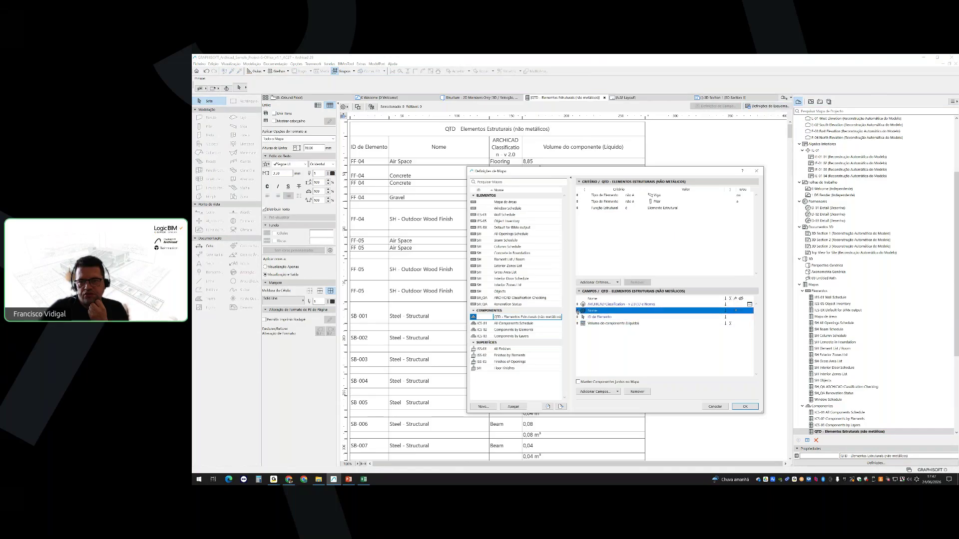
# Remove the ID de Elemento field from the schedule and apply the settings
pyautogui.click(591, 317)
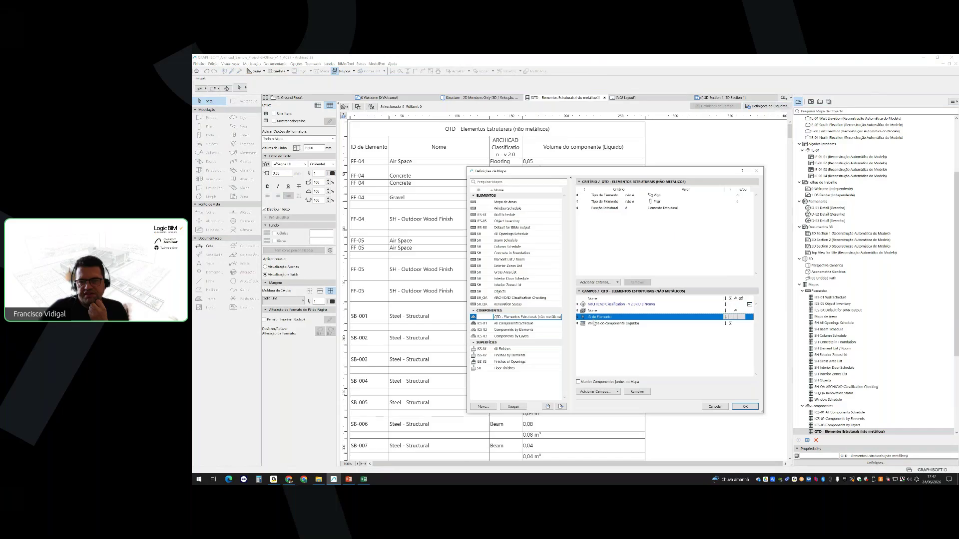
pyautogui.click(632, 391)
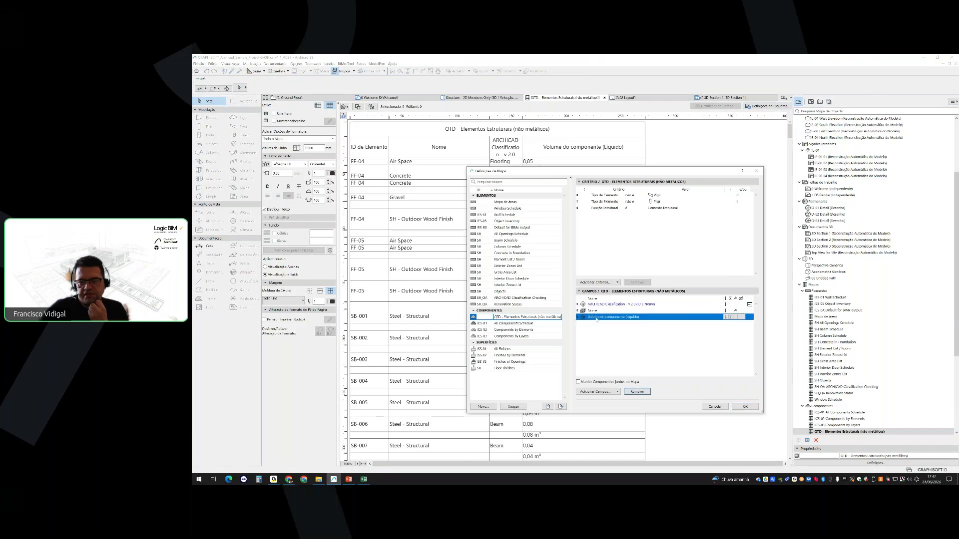
pyautogui.click(745, 406)
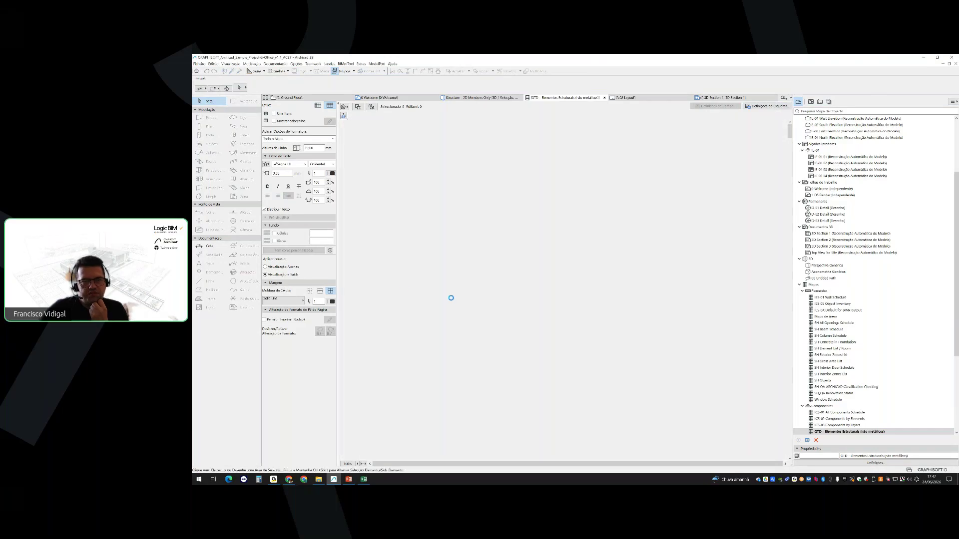
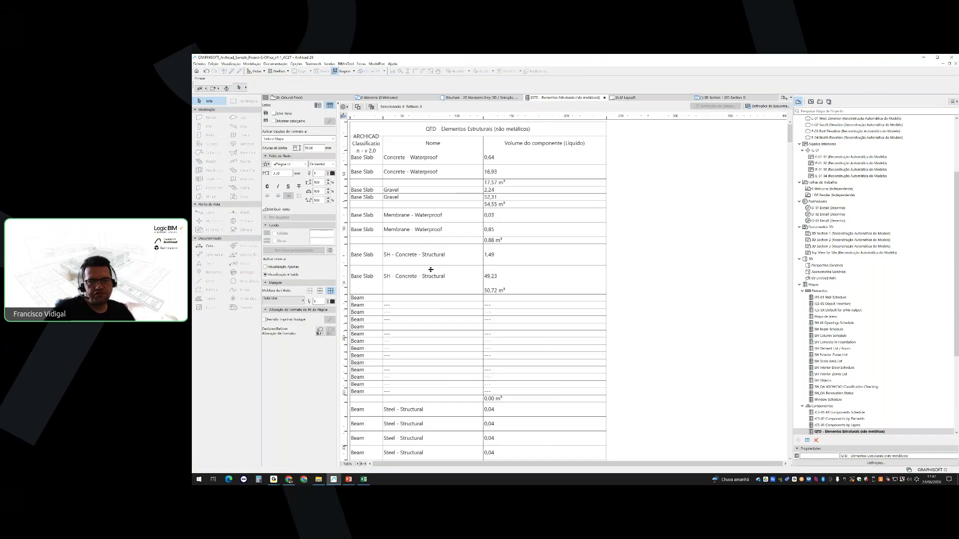
# Examine the schedule's volume subtotals per material and its Beam rows, including the Steel - Structural entries
pyautogui.click(493, 183)
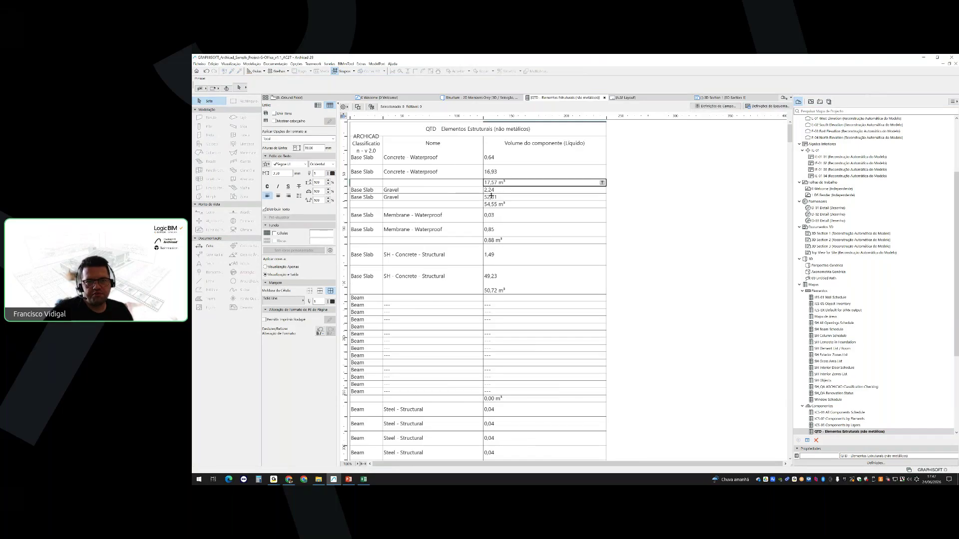
pyautogui.click(491, 204)
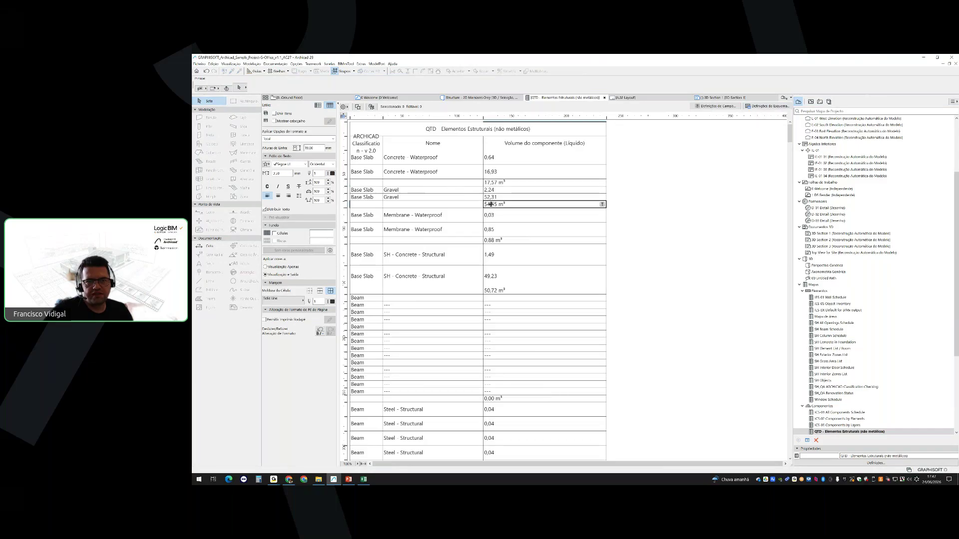
pyautogui.click(497, 240)
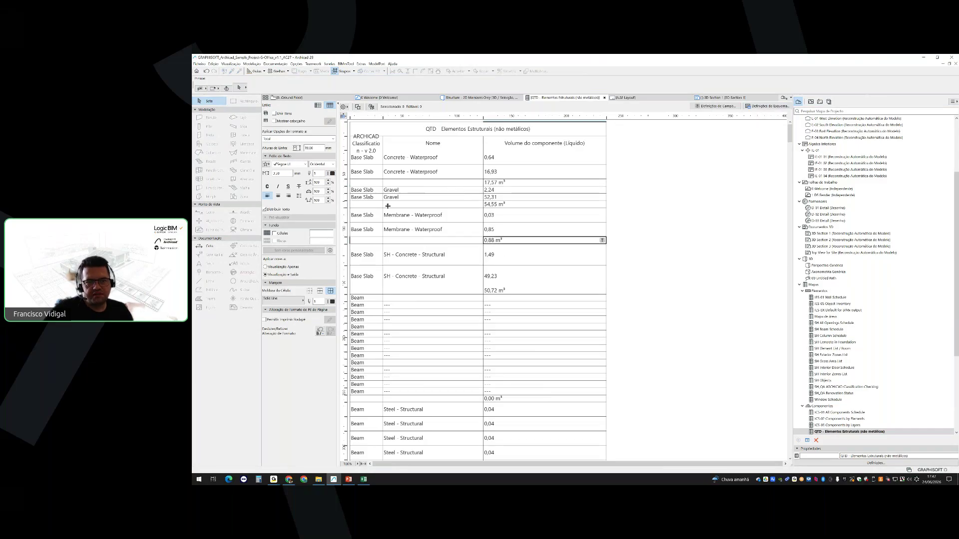
pyautogui.scroll(-5, 392, 318)
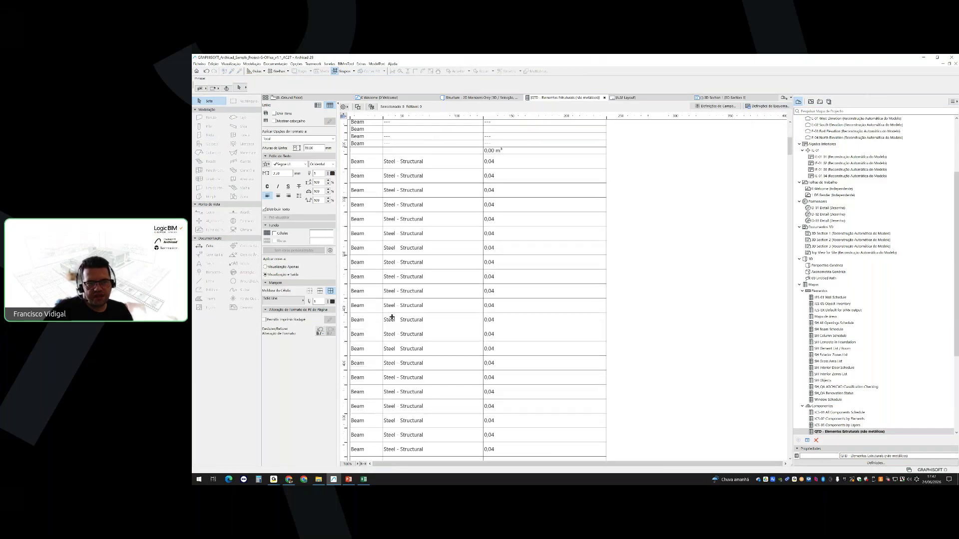
pyautogui.scroll(-1, 392, 318)
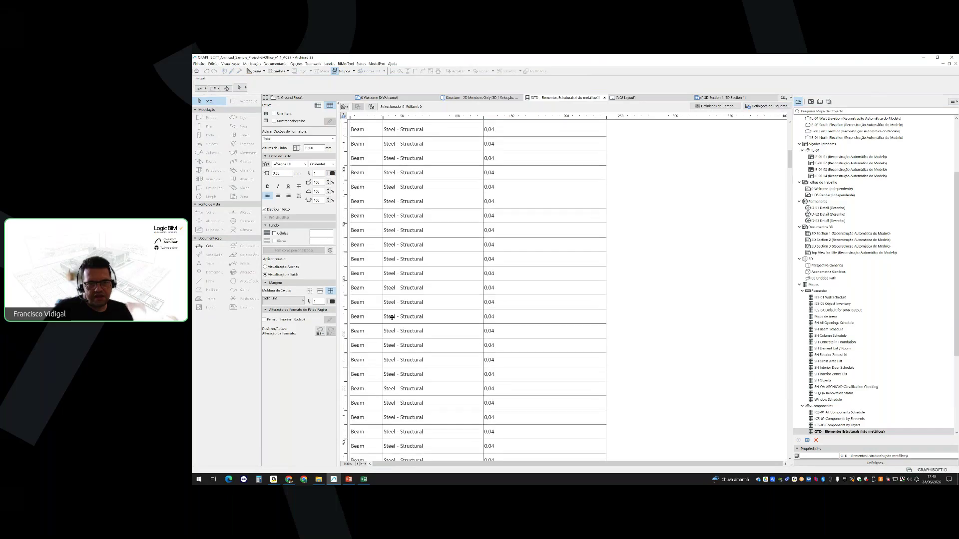
pyautogui.scroll(5, 376, 284)
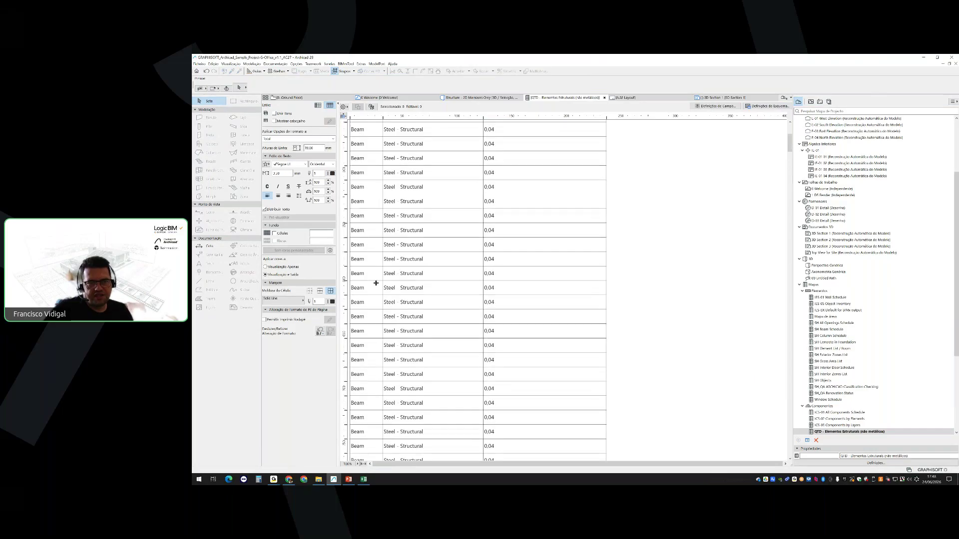
pyautogui.scroll(3, 376, 283)
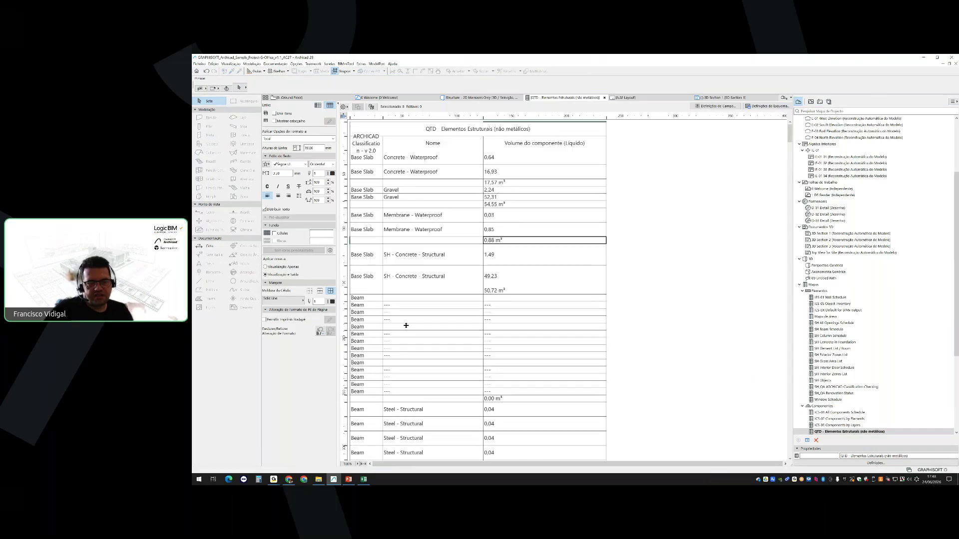
pyautogui.click(423, 410)
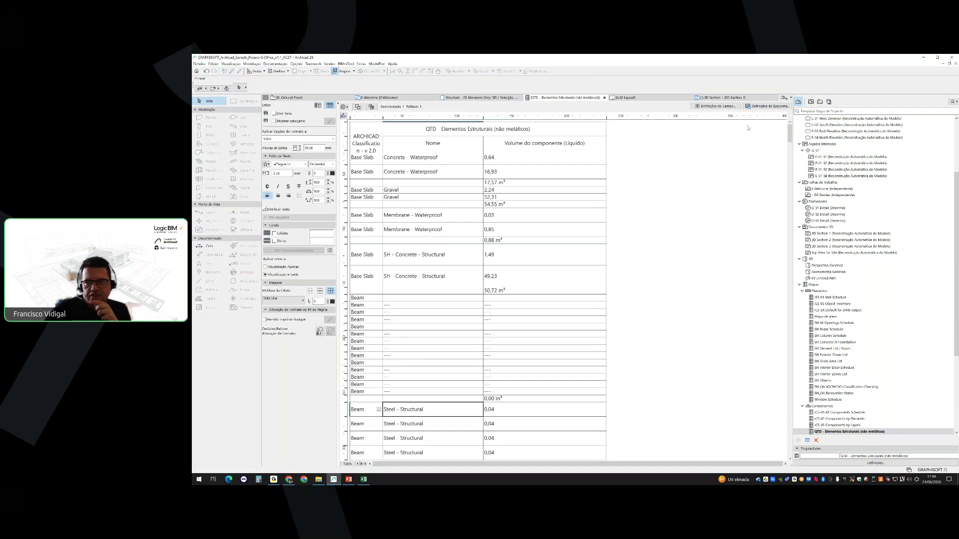
# Enclose the two element type criteria, não é Viga and não é Pilar, in one pair of parentheses and apply the schedule settings
pyautogui.click(767, 105)
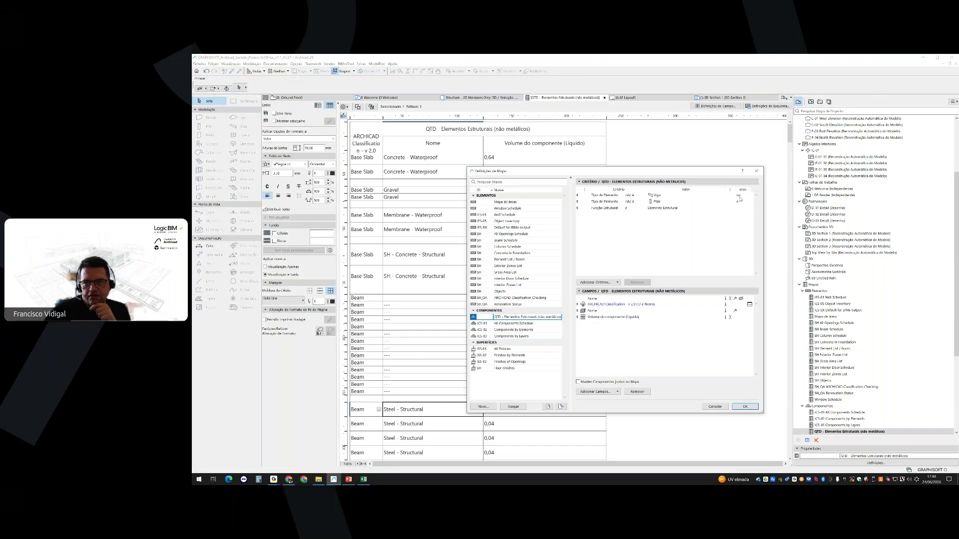
pyautogui.click(588, 197)
pyautogui.click(588, 196)
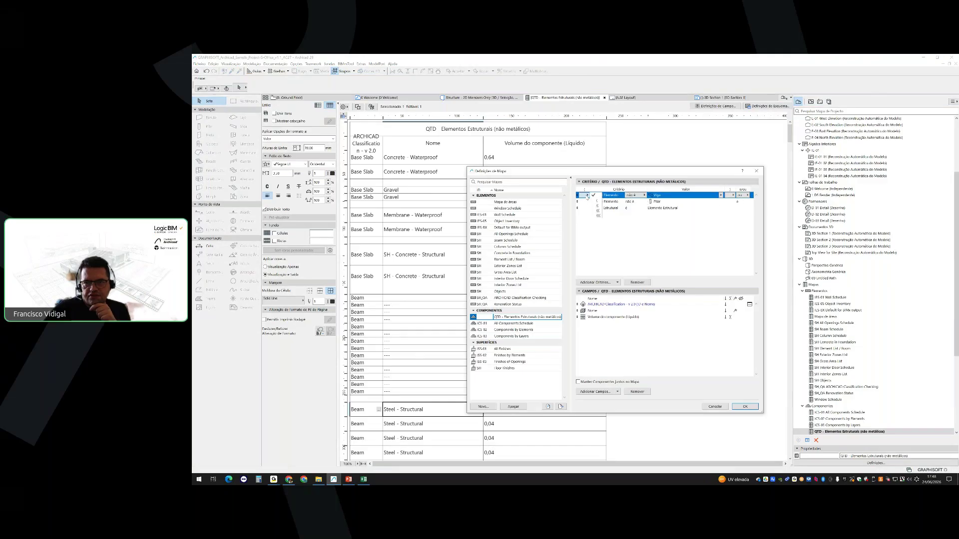
pyautogui.click(591, 201)
pyautogui.click(616, 202)
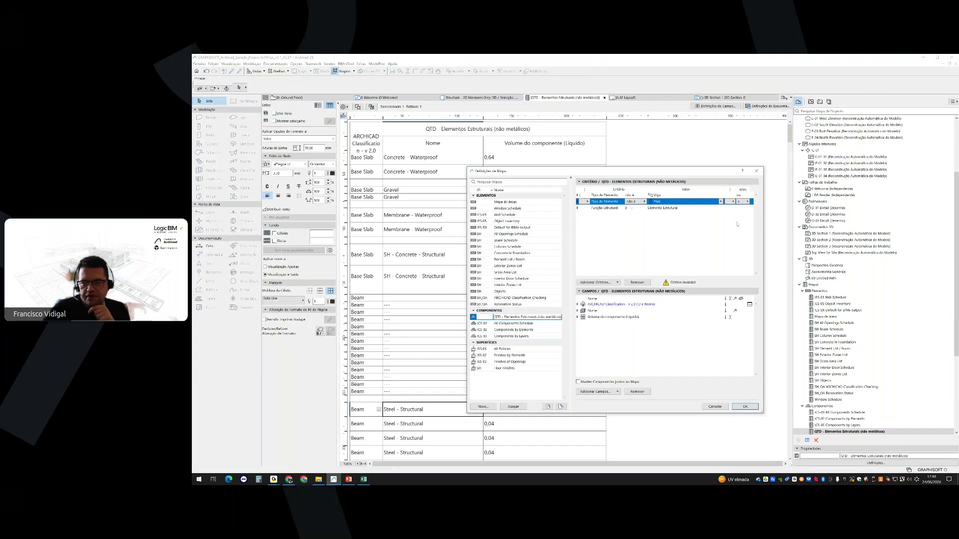
pyautogui.click(740, 201)
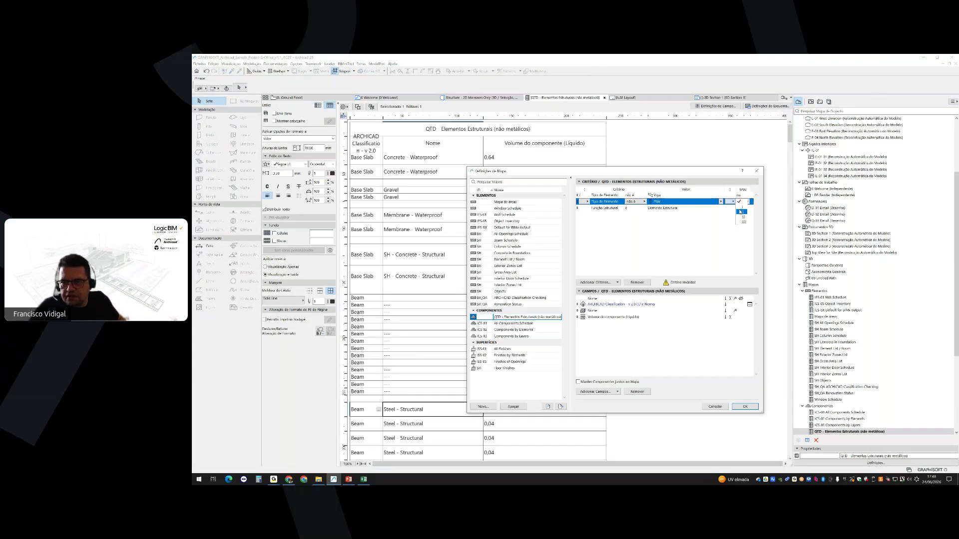
pyautogui.click(740, 211)
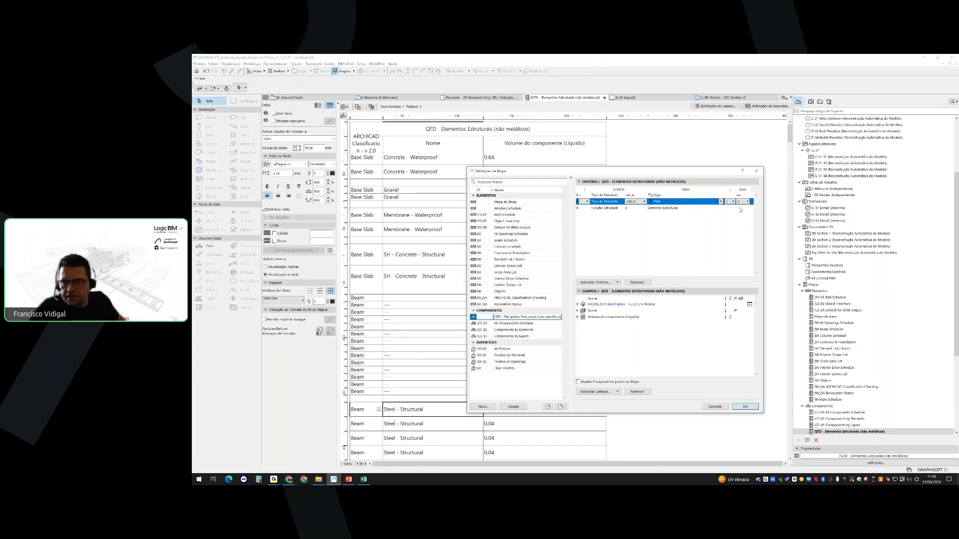
pyautogui.click(751, 408)
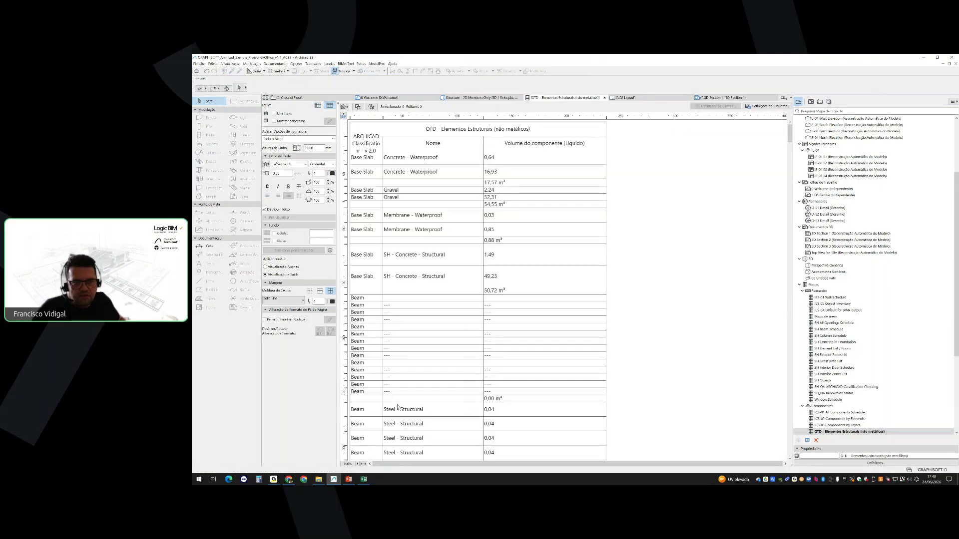
# Open the saved 3D Model - Axonometry view to display the complete building model
pyautogui.click(365, 298)
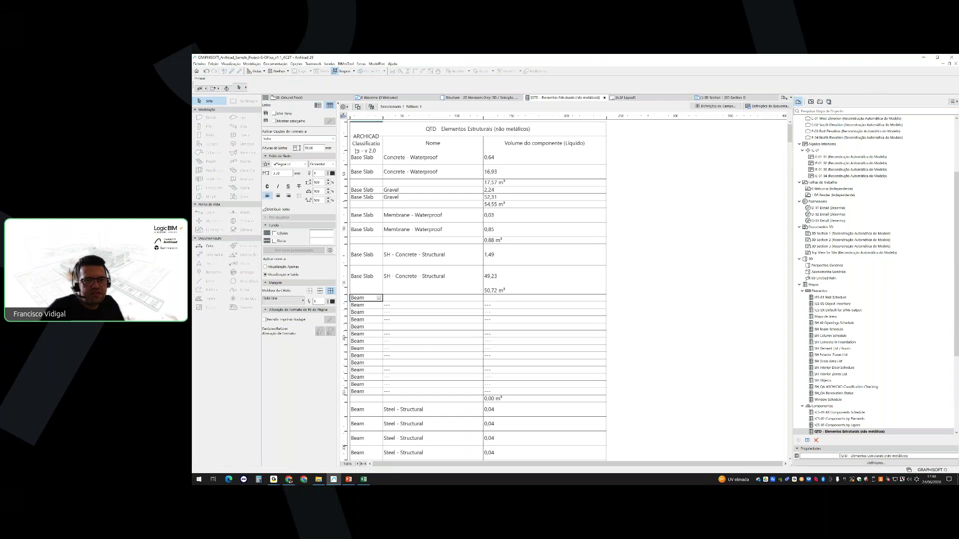
pyautogui.press('F5')
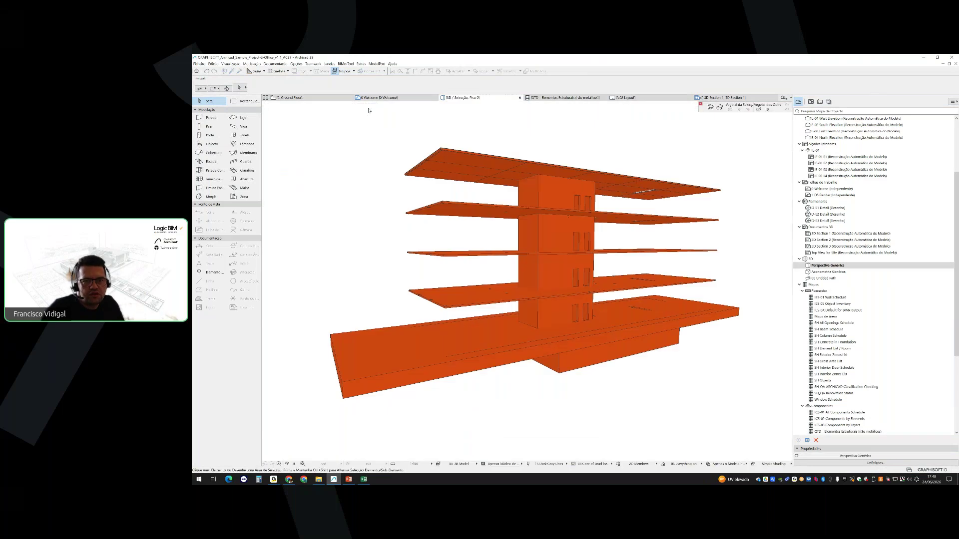
pyautogui.click(583, 271)
pyautogui.scroll(5, 839, 195)
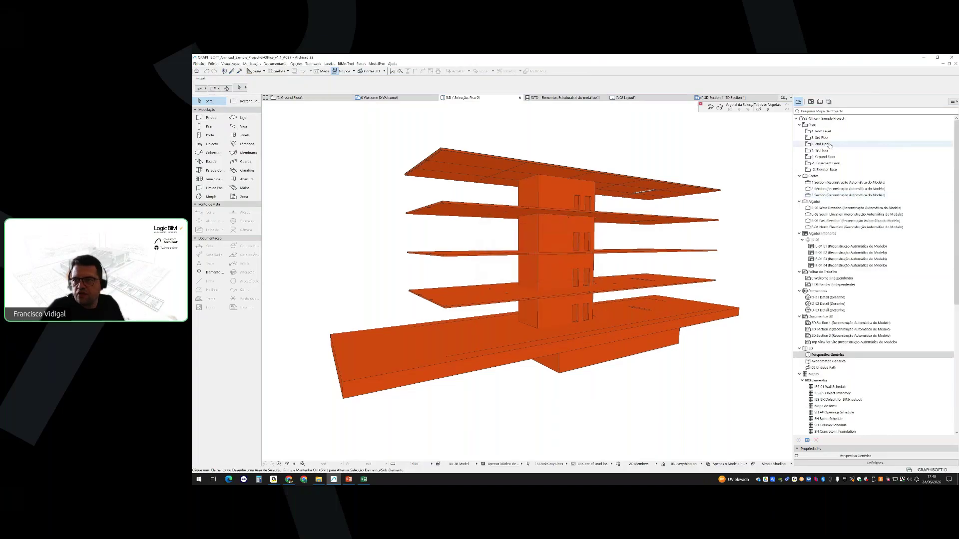
pyautogui.click(811, 102)
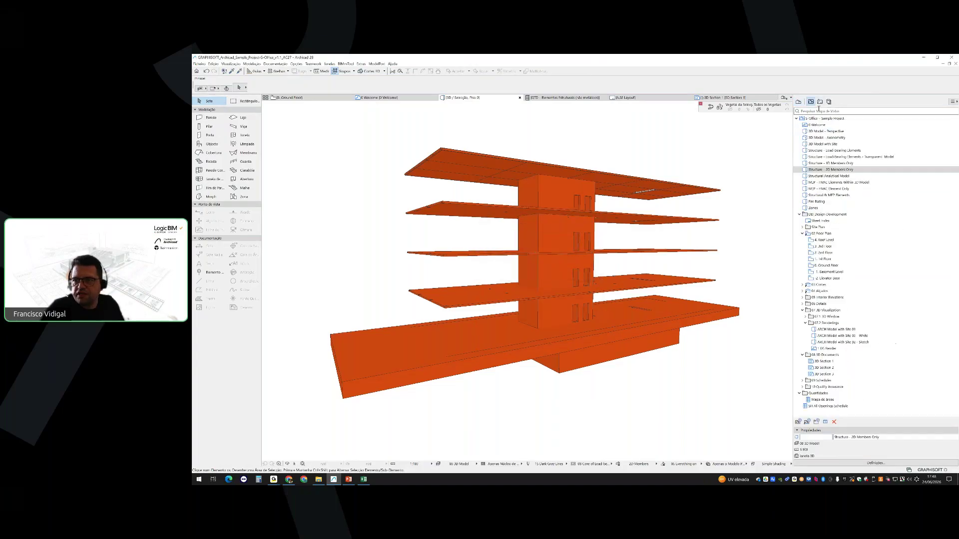
pyautogui.doubleClick(828, 139)
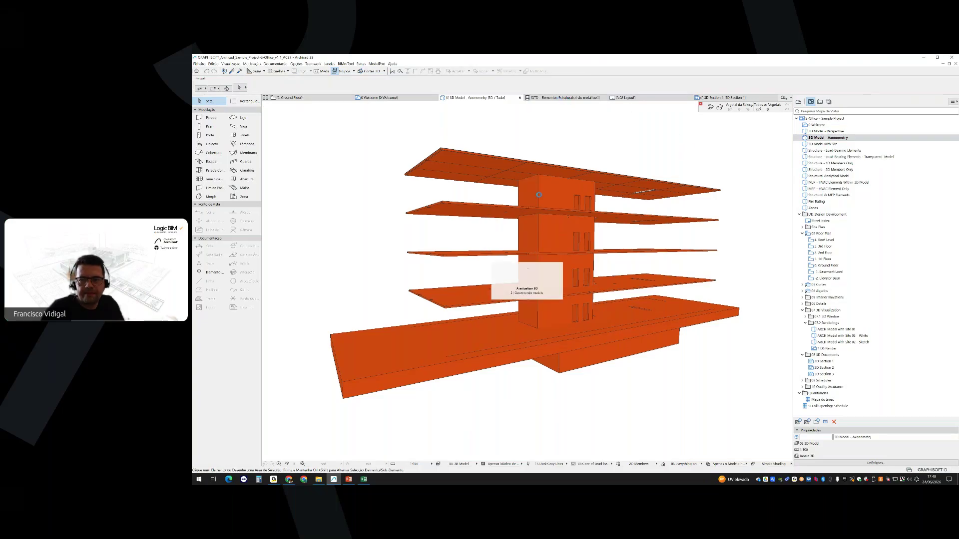
# Locate the element of the schedule's first Beam row in the 3D model and open its settings for checking
pyautogui.click(565, 97)
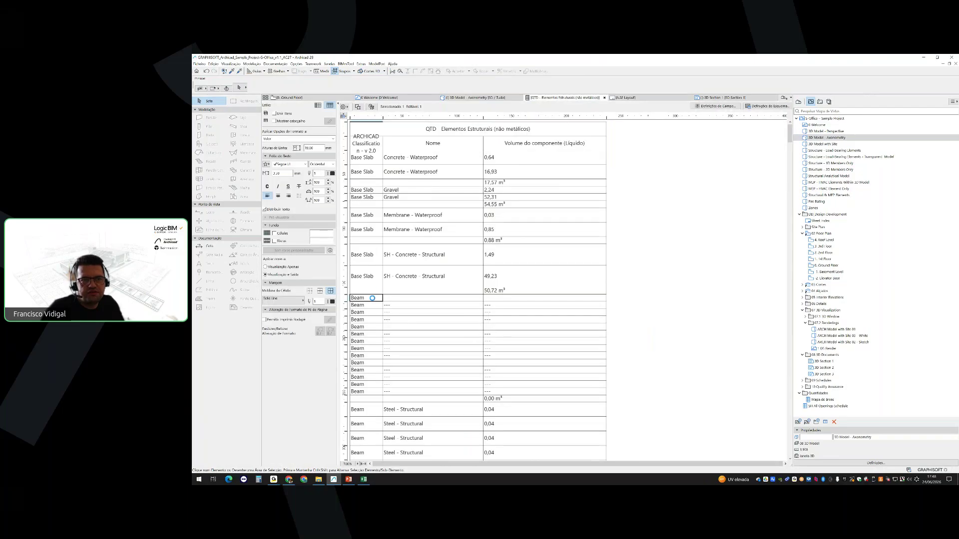
pyautogui.click(371, 107)
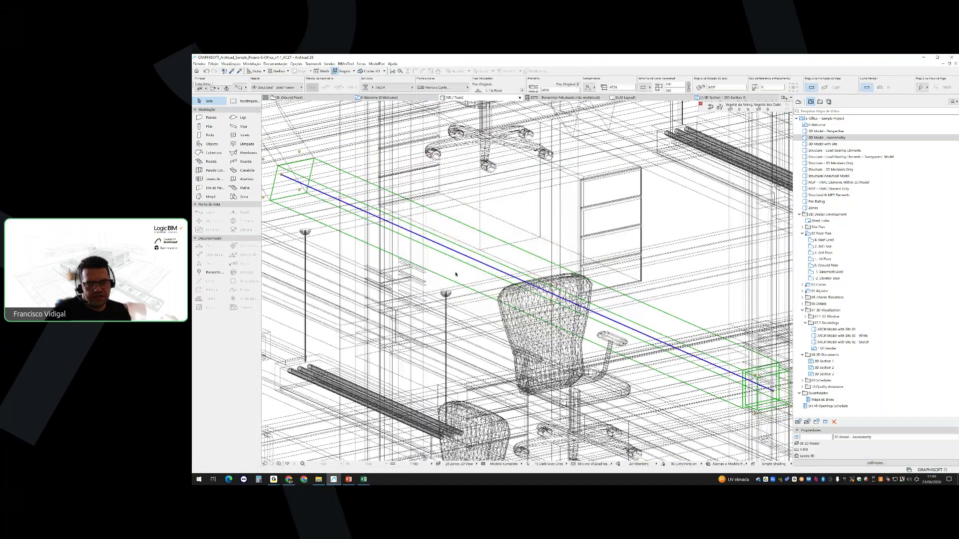
pyautogui.scroll(-4, 456, 274)
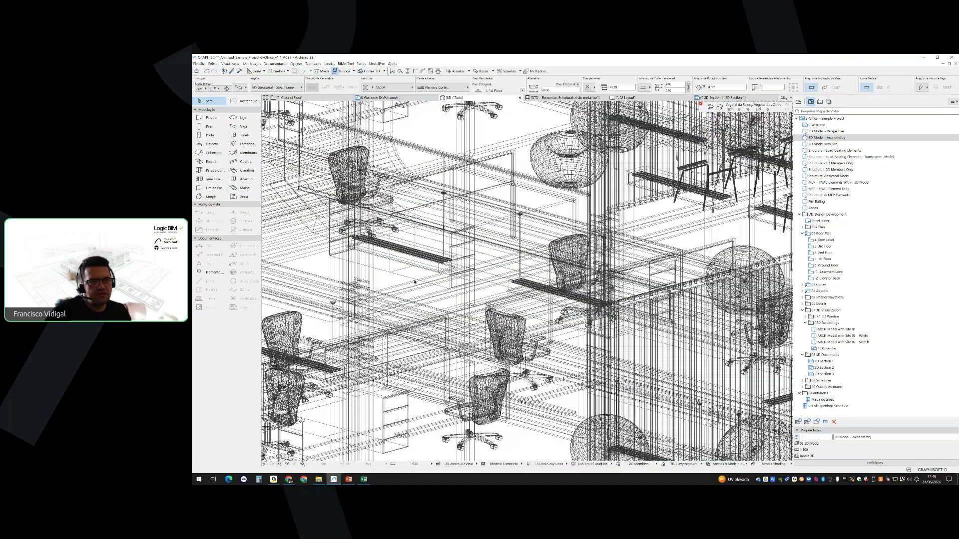
pyautogui.scroll(-3, 415, 282)
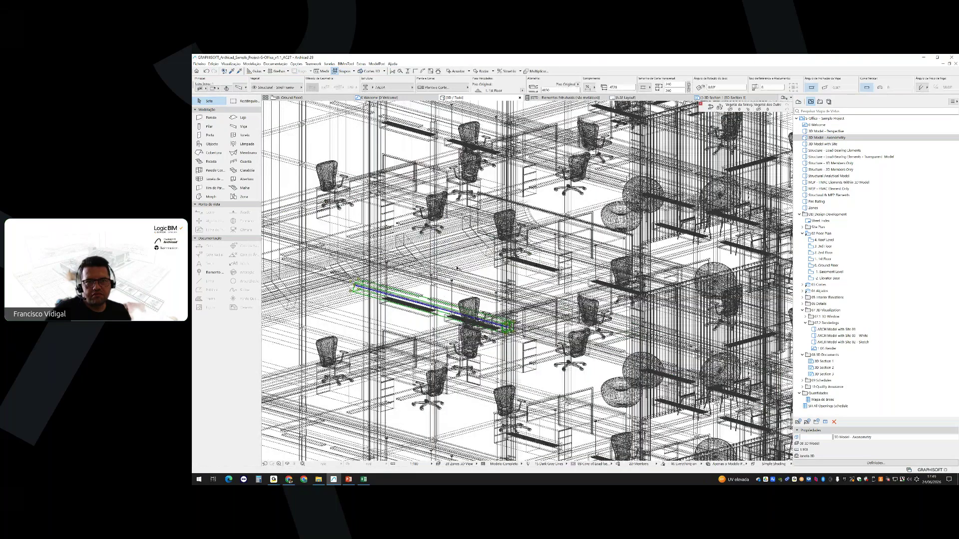
pyautogui.hotkey('ctrl', 't')
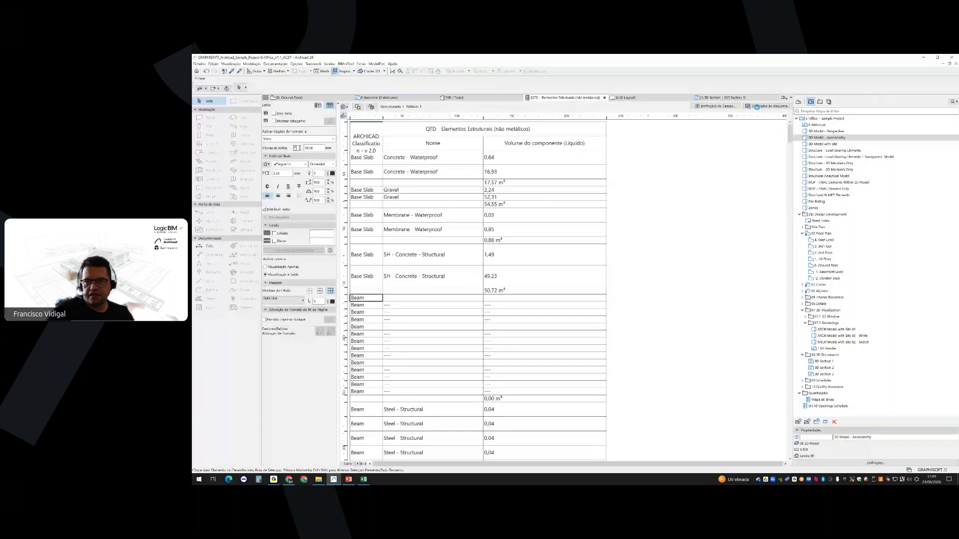
# Replace the Viga and Pilar criteria with one Tipo de Elemento criterion for Todos os Tipos, placed above the structural function criterion
pyautogui.click(756, 106)
pyautogui.click(608, 196)
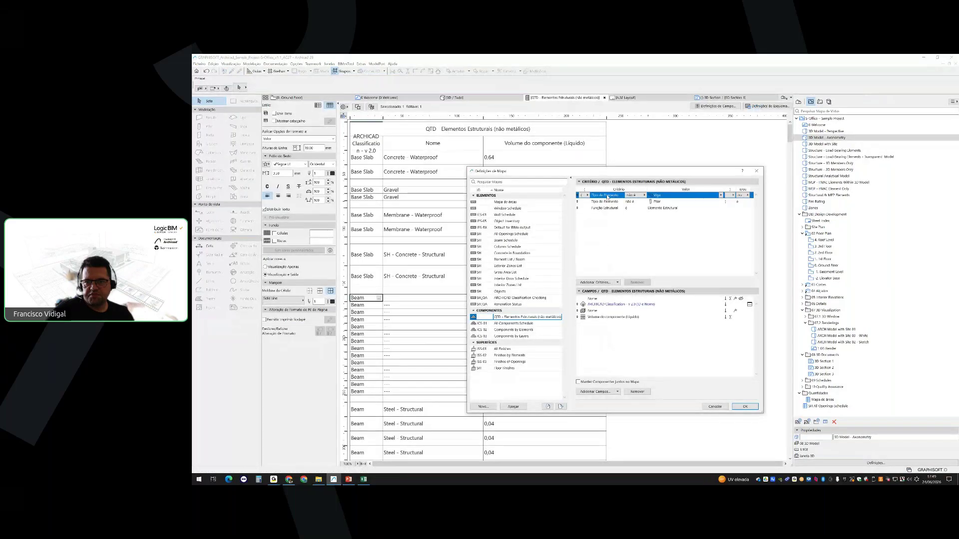
pyautogui.click(638, 282)
pyautogui.click(638, 282)
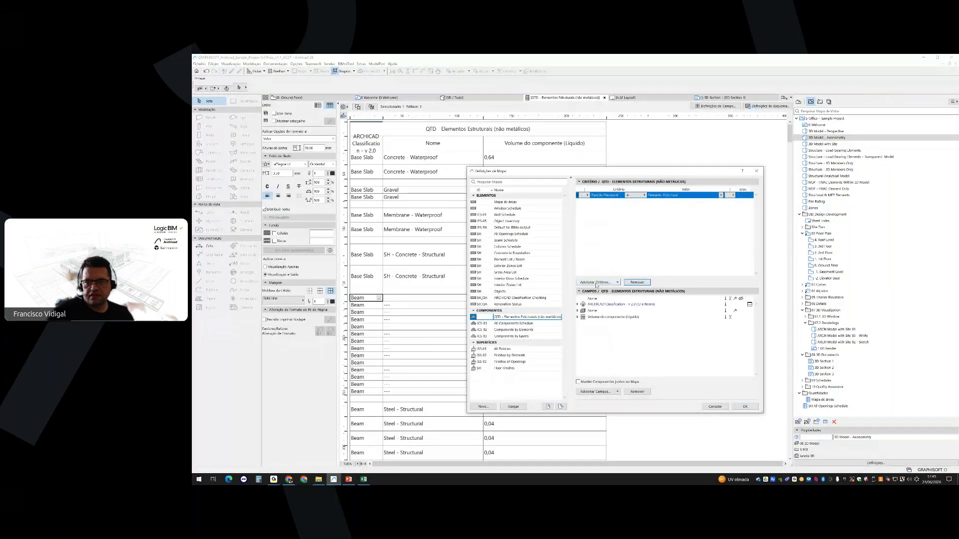
pyautogui.click(605, 283)
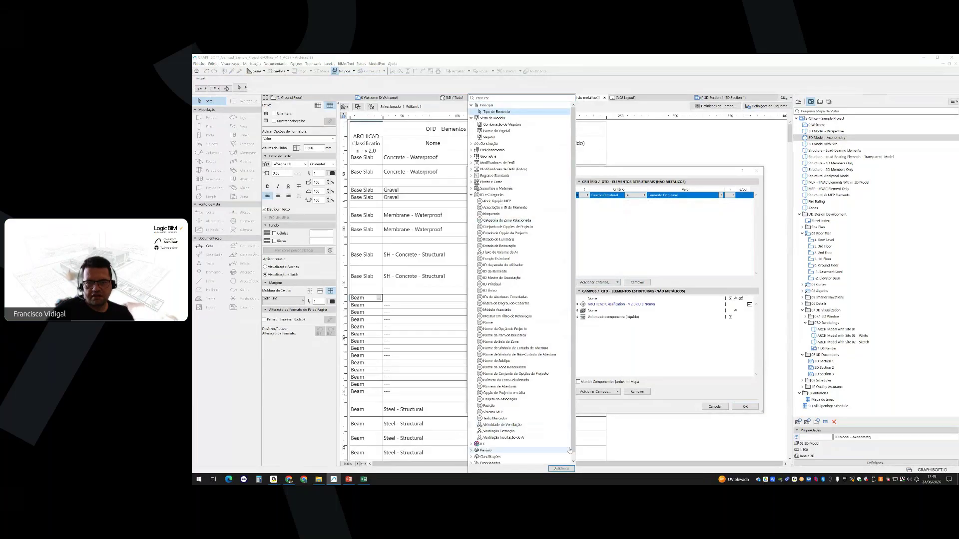
pyautogui.click(494, 111)
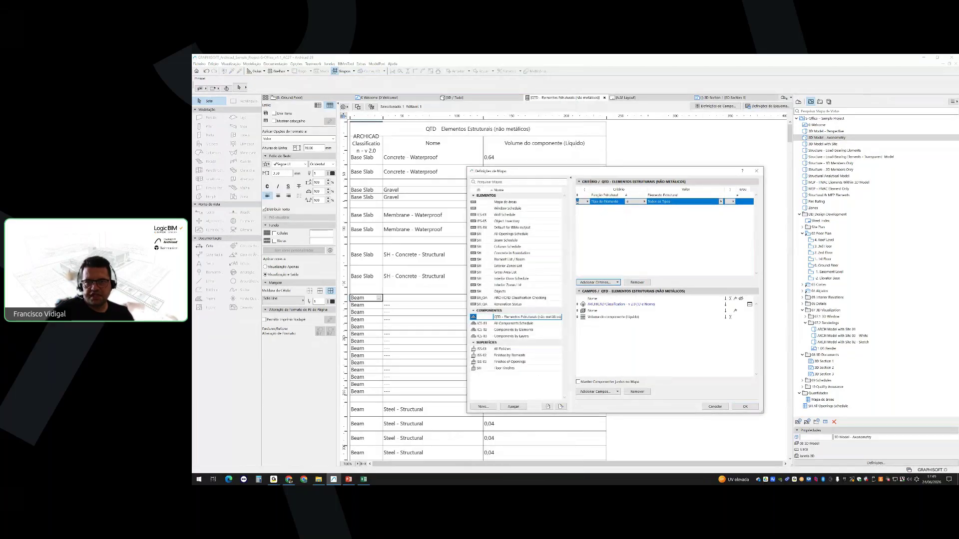
pyautogui.moveTo(578, 201); pyautogui.dragTo(577, 195)
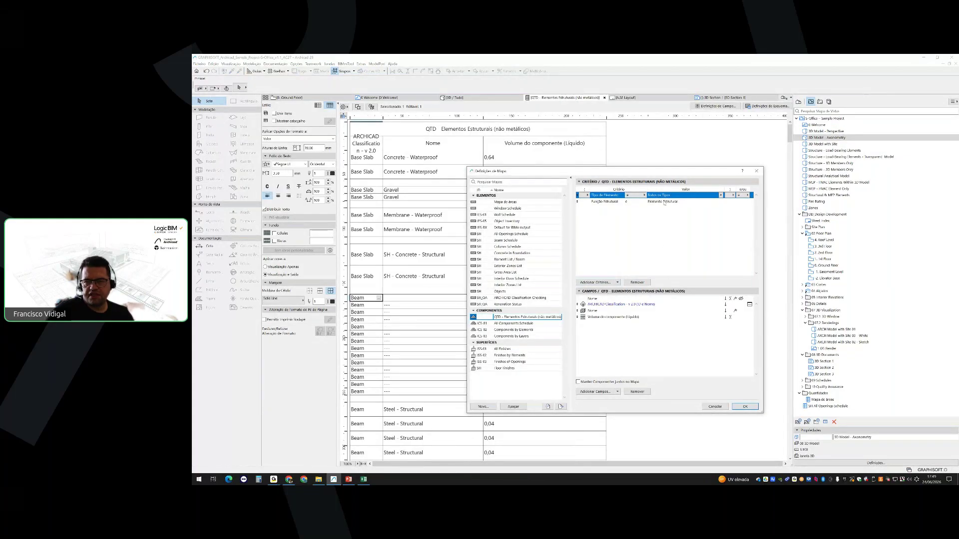
# Add a layer (Vegetal) criterion excluding Structural - Steel Frame with não é, and apply the schedule settings
pyautogui.click(599, 282)
pyautogui.click(492, 137)
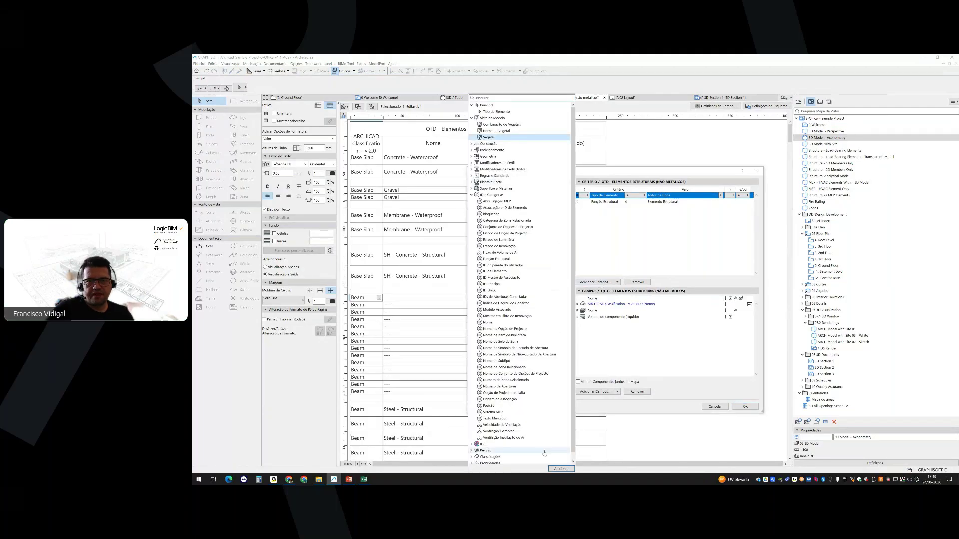
pyautogui.click(561, 469)
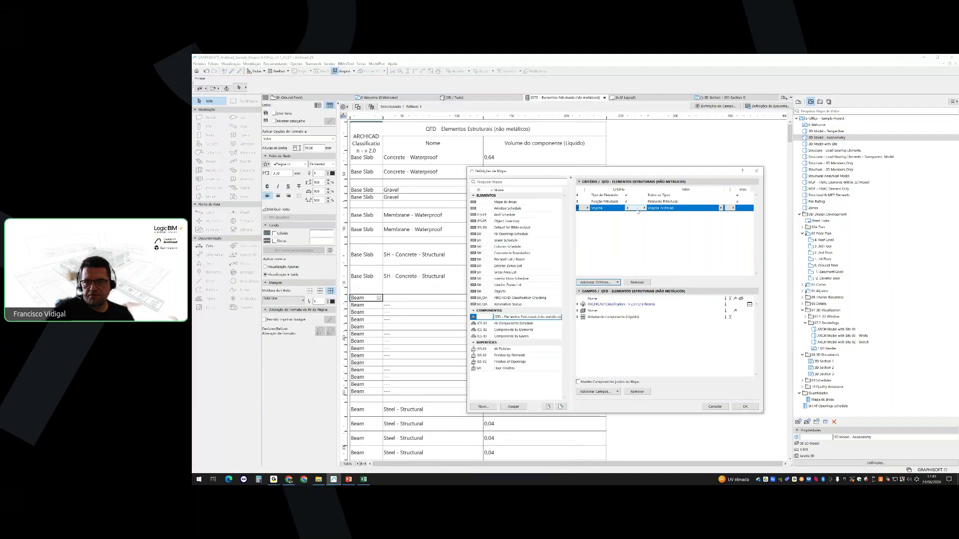
pyautogui.click(721, 208)
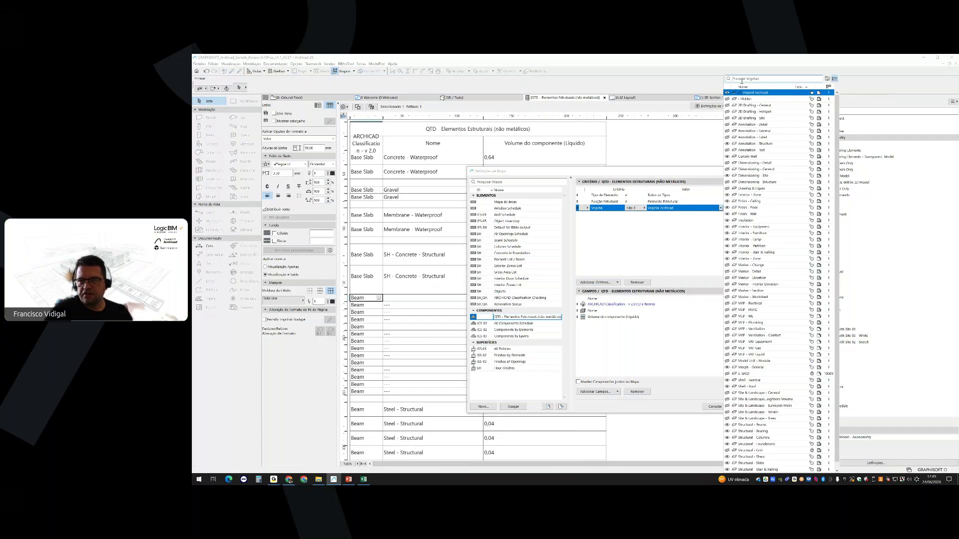
pyautogui.click(742, 79)
pyautogui.write('st')
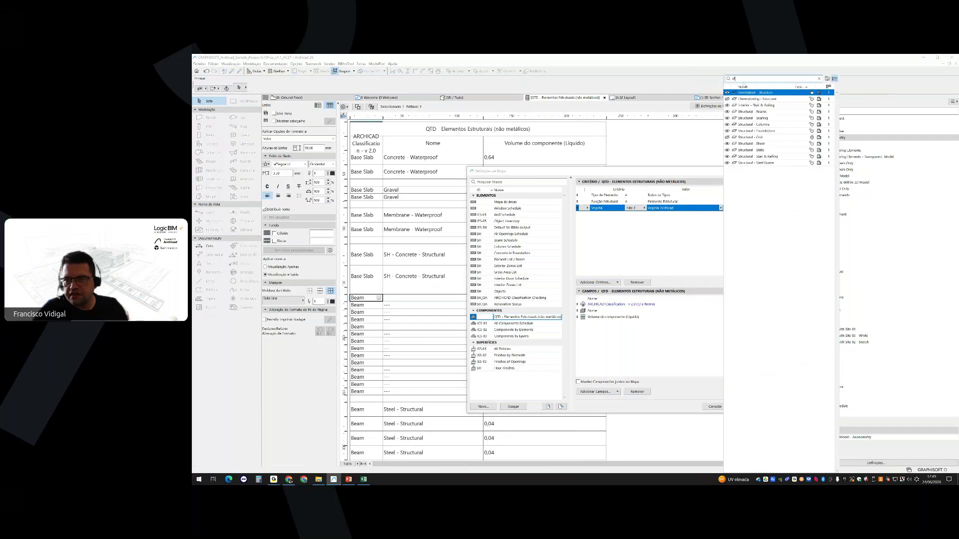
pyautogui.write('e')
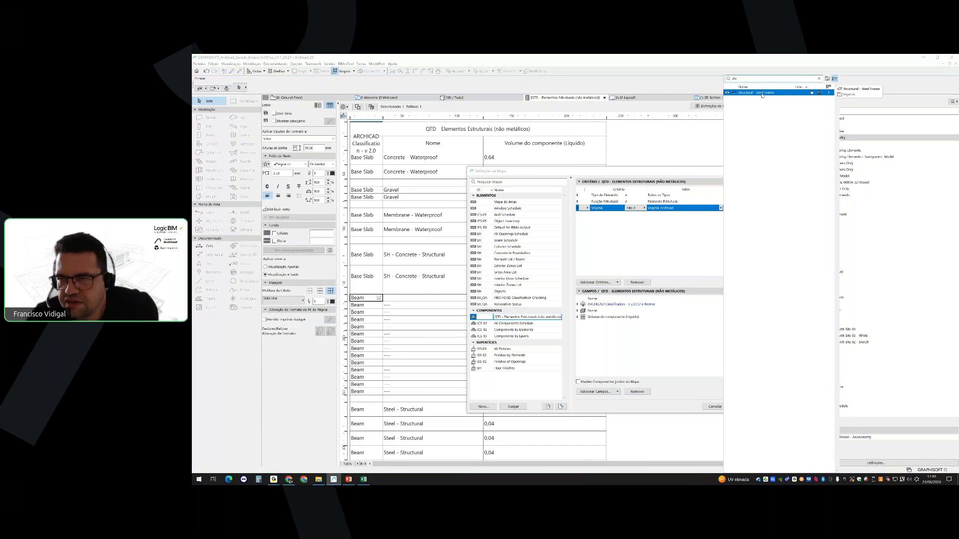
pyautogui.click(759, 93)
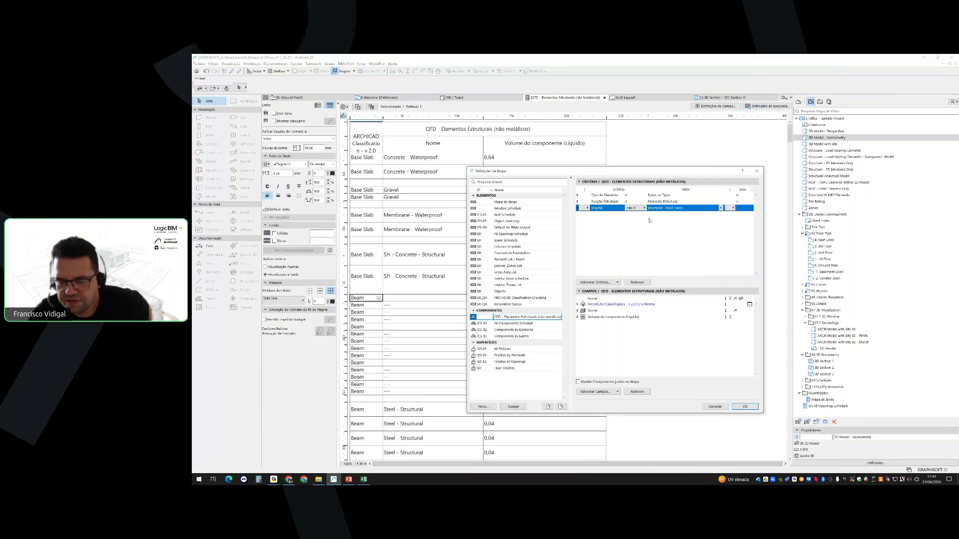
pyautogui.click(745, 407)
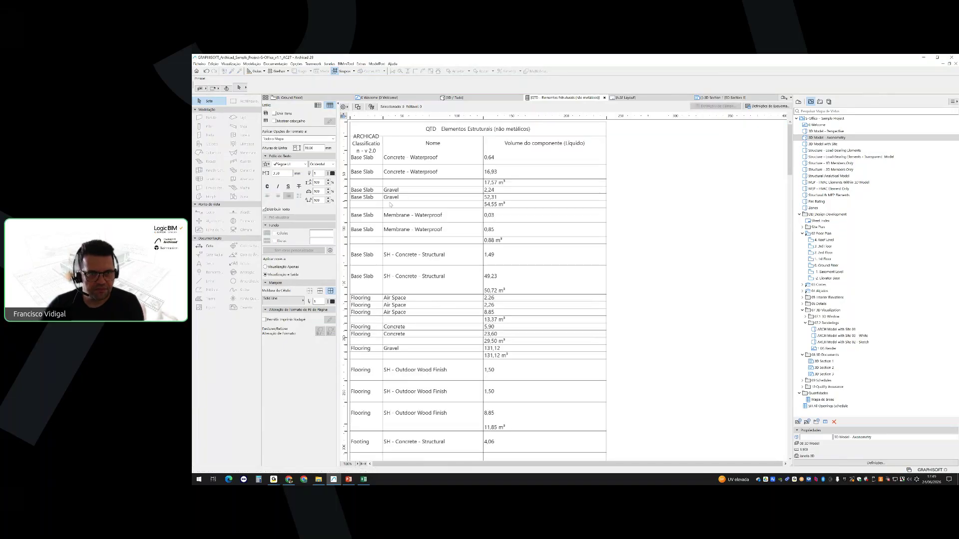
# Look through the filtered schedule from Base Slab to Wall rows and review its criteria without changing them
pyautogui.scroll(-10, 410, 277)
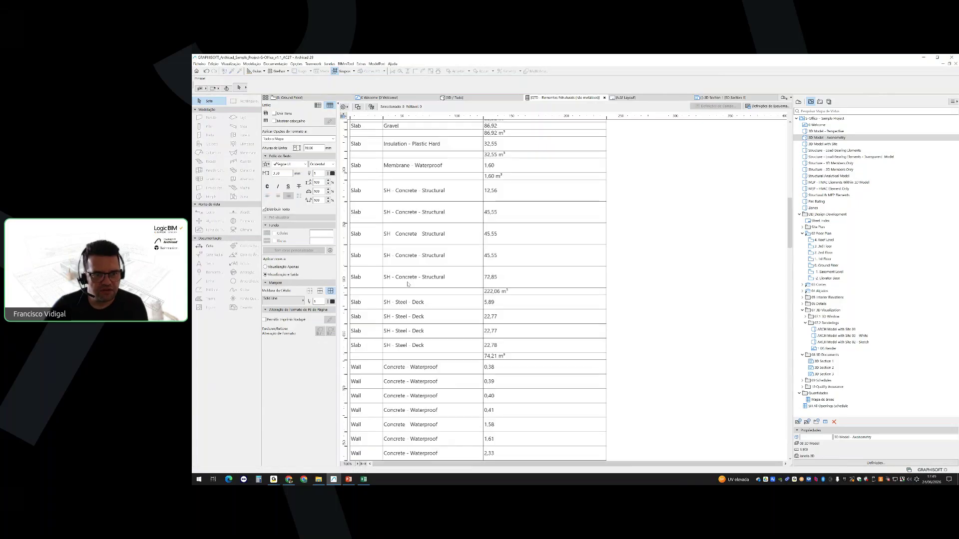
pyautogui.scroll(-10, 408, 283)
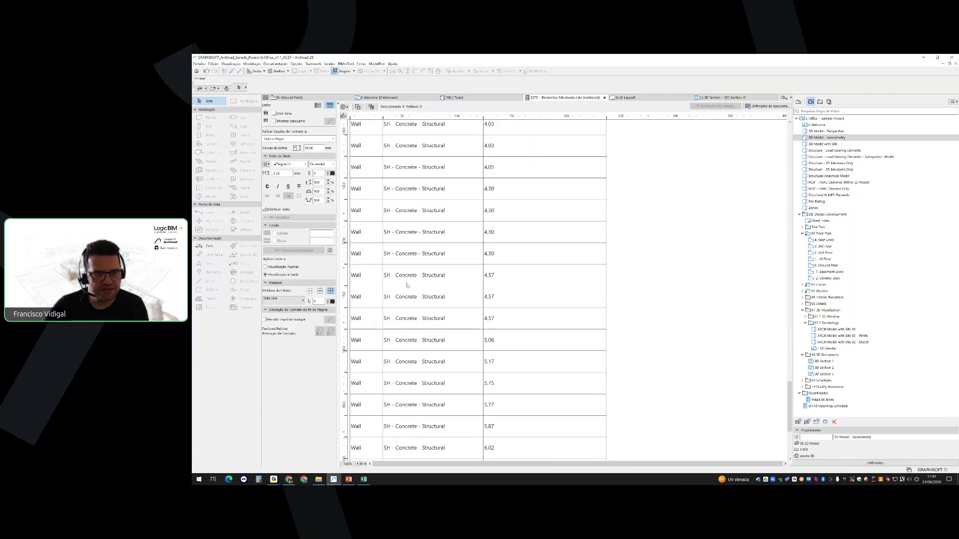
pyautogui.scroll(20, 407, 286)
pyautogui.click(767, 106)
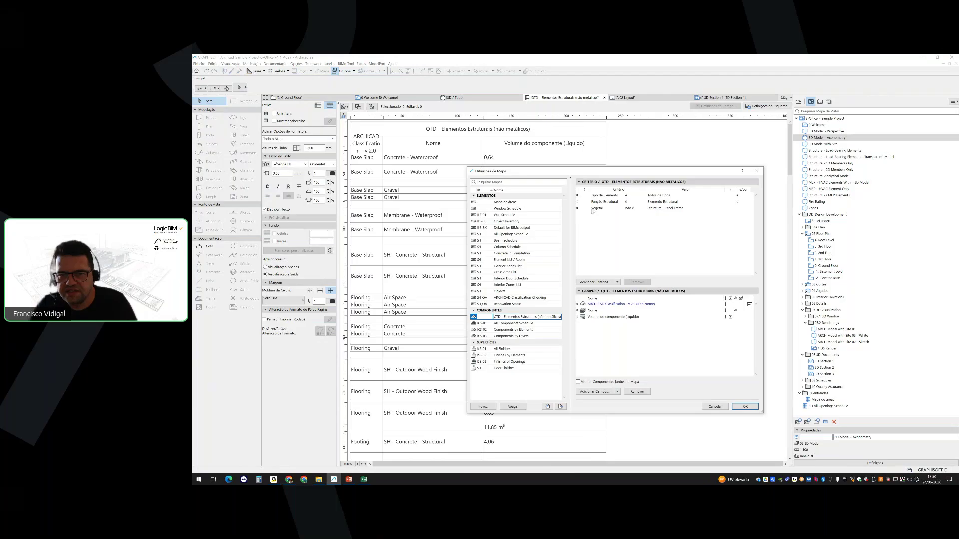
pyautogui.click(756, 171)
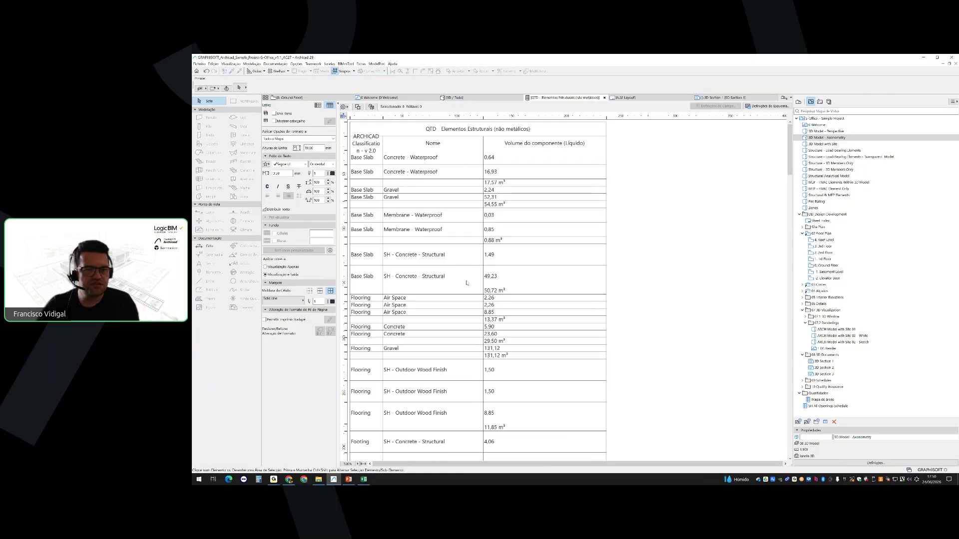
# Remove the ARCHICAD Classification - v 2.0 field from the schedule and apply the settings
pyautogui.click(762, 107)
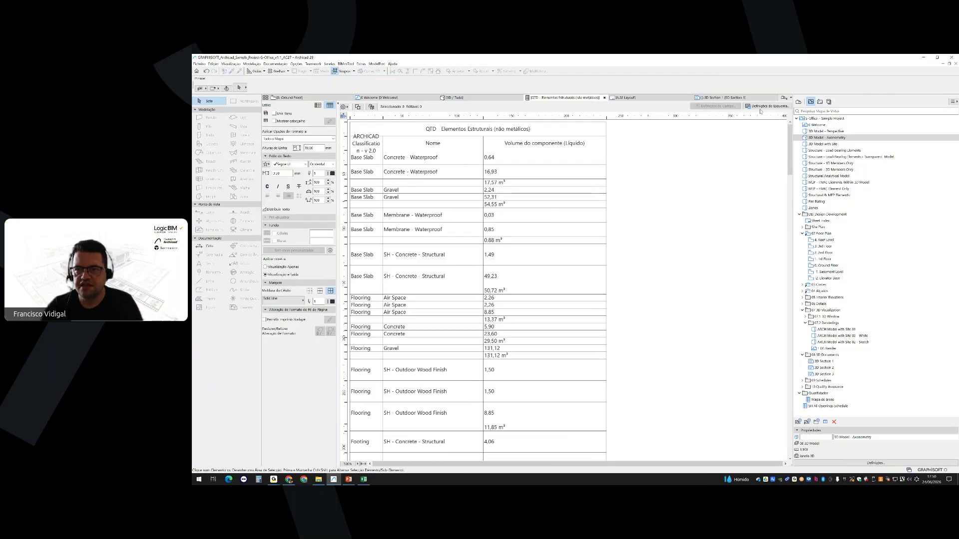
pyautogui.click(607, 305)
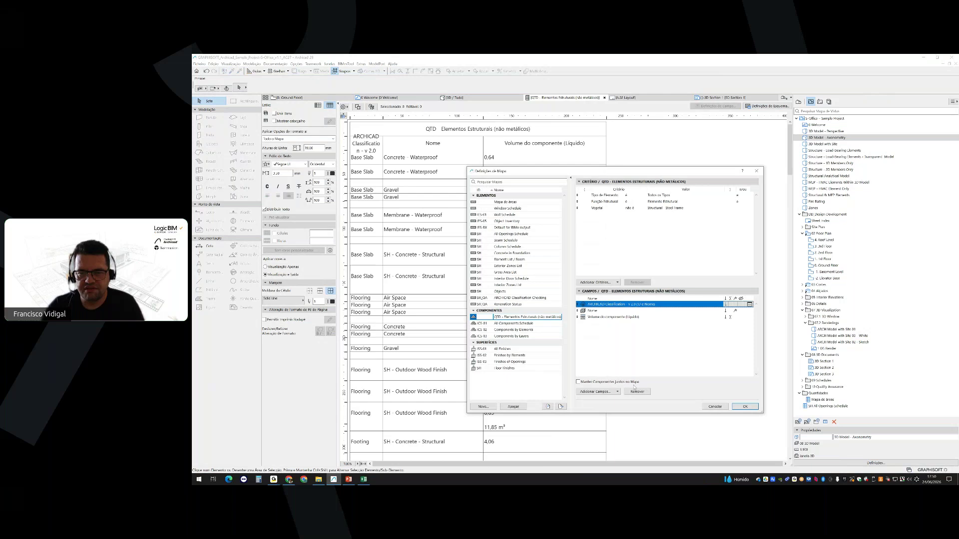
pyautogui.click(637, 391)
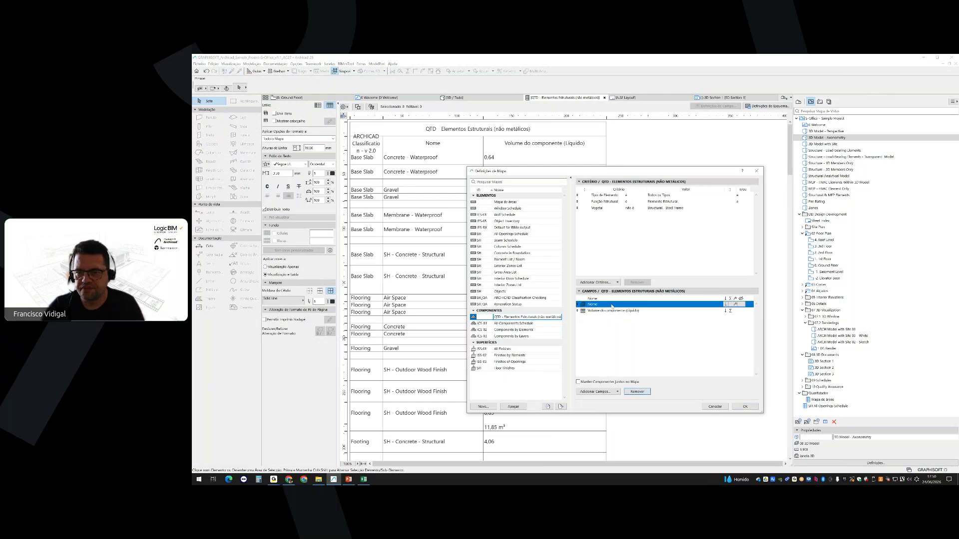
pyautogui.click(745, 407)
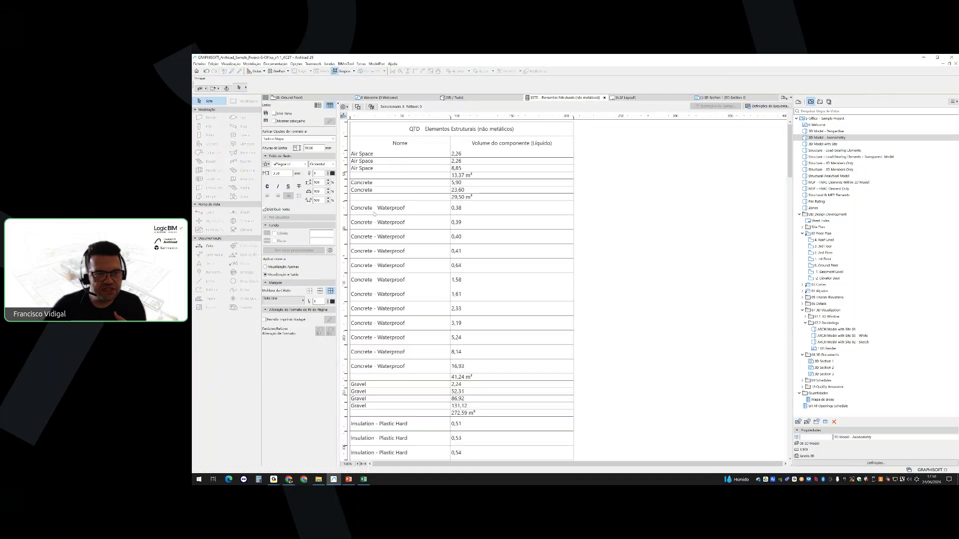
# Merge the schedule's uniform items into one row per material and check the volume subtotals
pyautogui.click(274, 113)
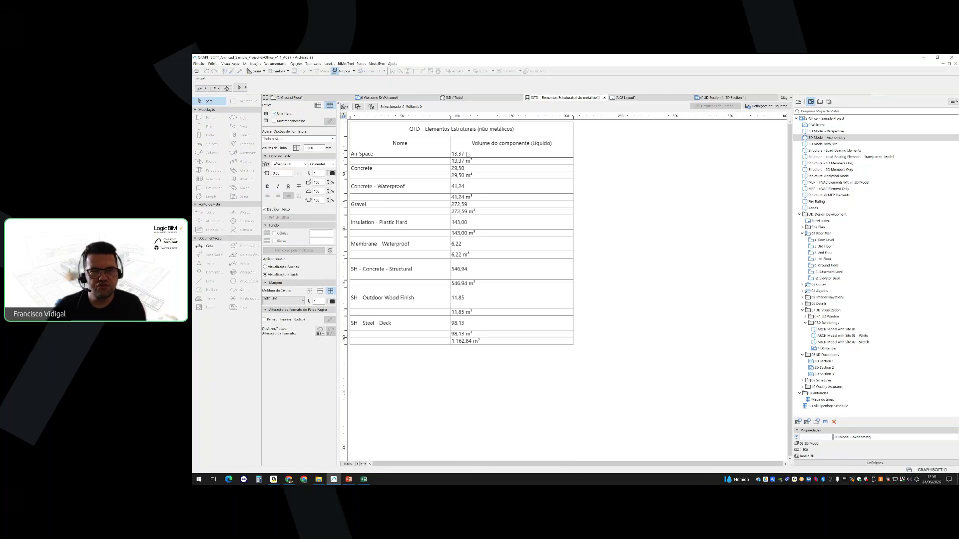
pyautogui.click(463, 175)
pyautogui.click(464, 212)
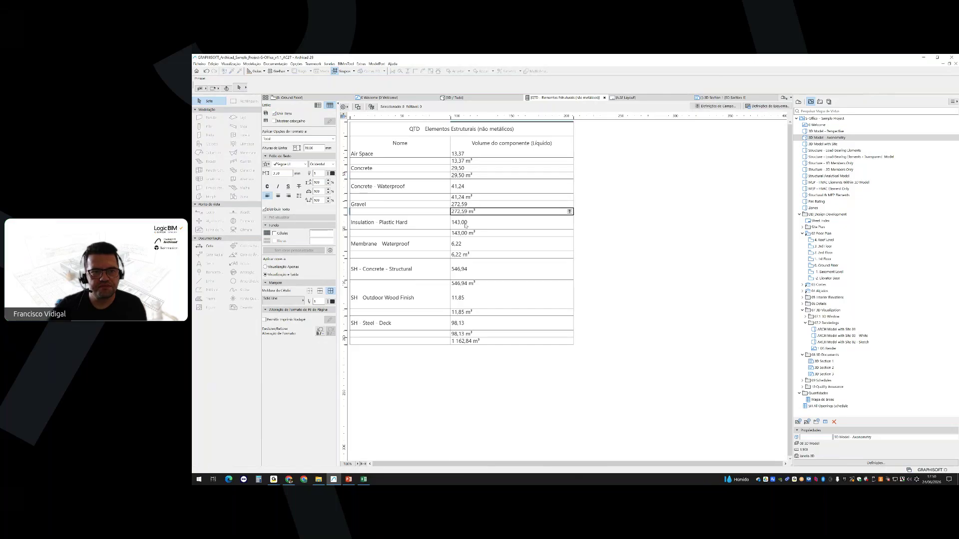
pyautogui.click(466, 233)
pyautogui.click(468, 255)
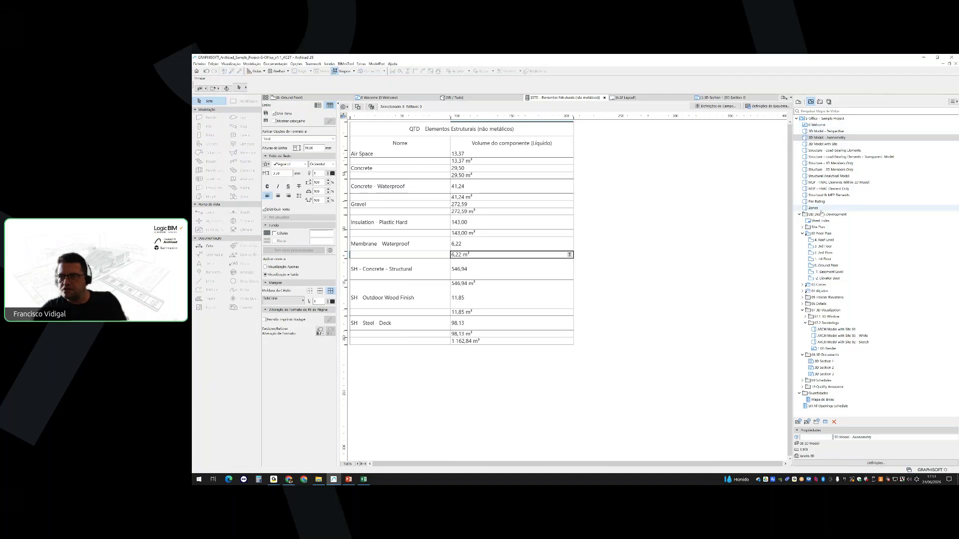
# Open the saved 3D Model - Perspective view and view the building from its corner
pyautogui.doubleClick(822, 131)
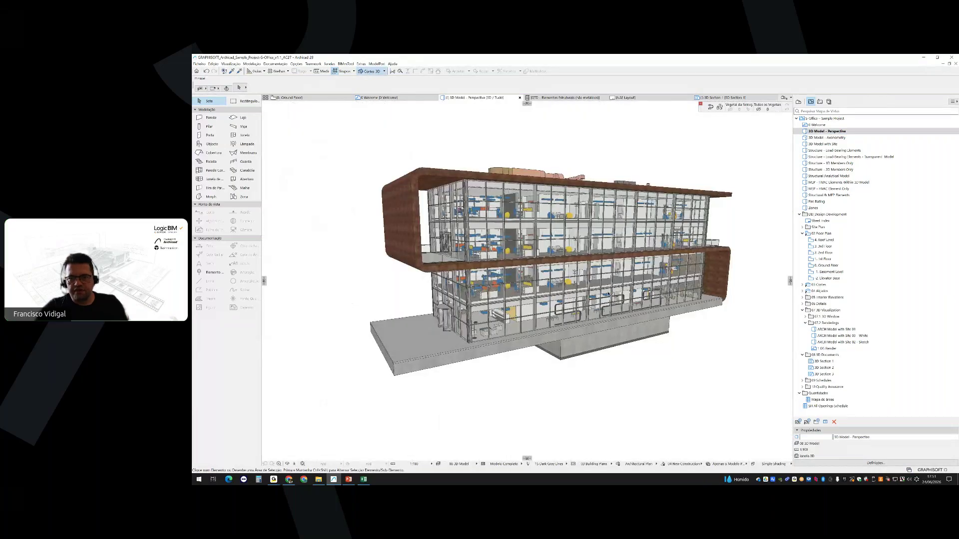
pyautogui.keyDown('shift'); pyautogui.moveTo(608, 296); pyautogui.dragTo(640, 292, button='middle'); pyautogui.keyUp('shift')
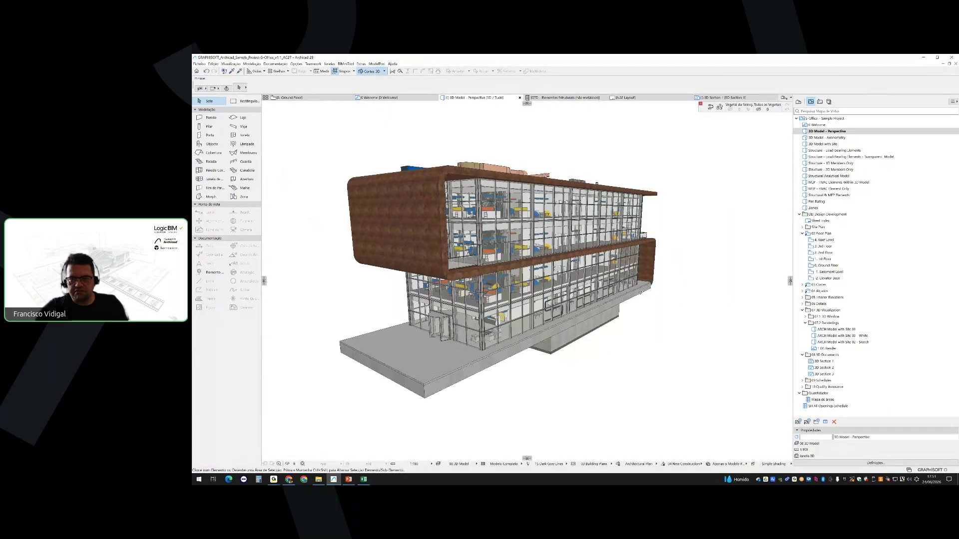
# Cut the 3D model with a vertical cutting plane along the building's long glazed facade and apply it
pyautogui.scroll(-3, 640, 292)
pyautogui.click(527, 103)
pyautogui.click(519, 181)
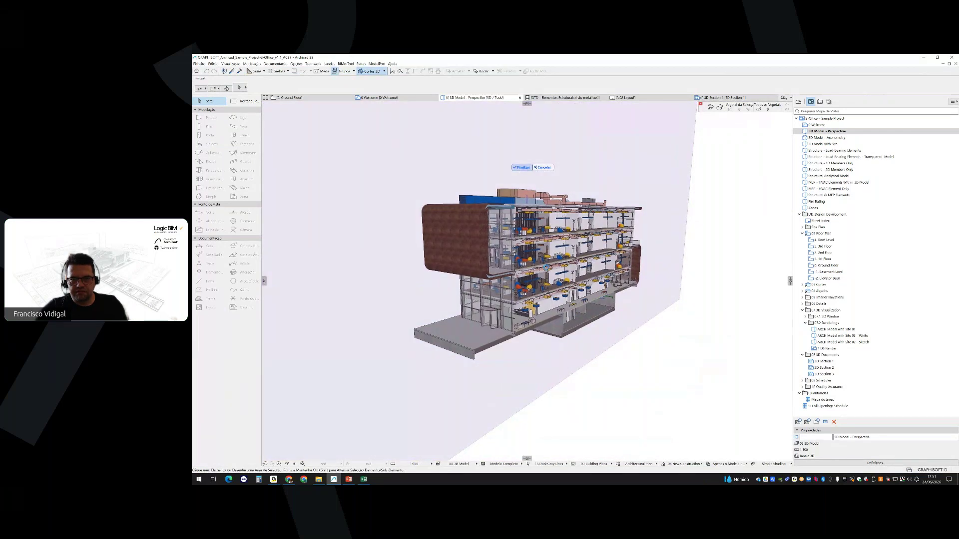
pyautogui.press('Return')
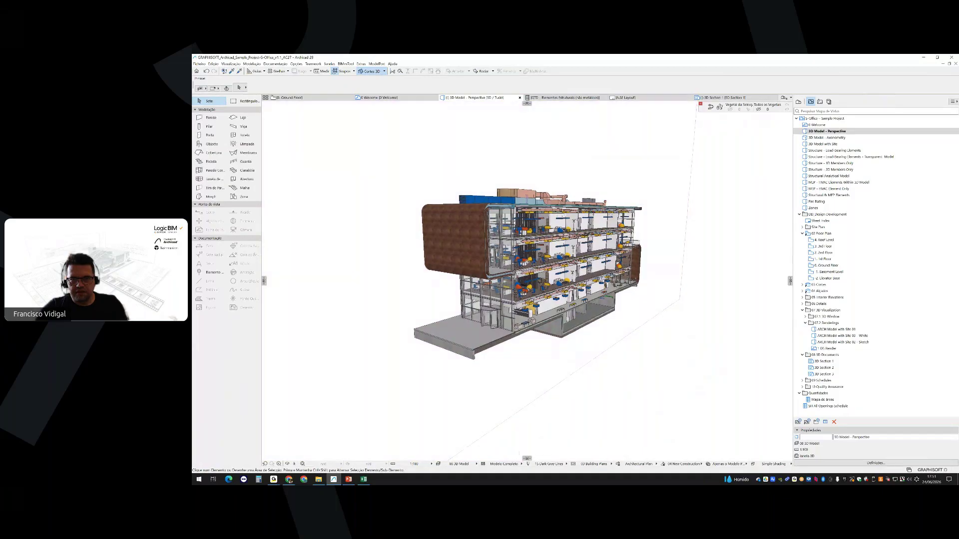
# Examine the floors, suspended ceilings and ceiling services exposed along the building's cut face
pyautogui.scroll(5, 532, 270)
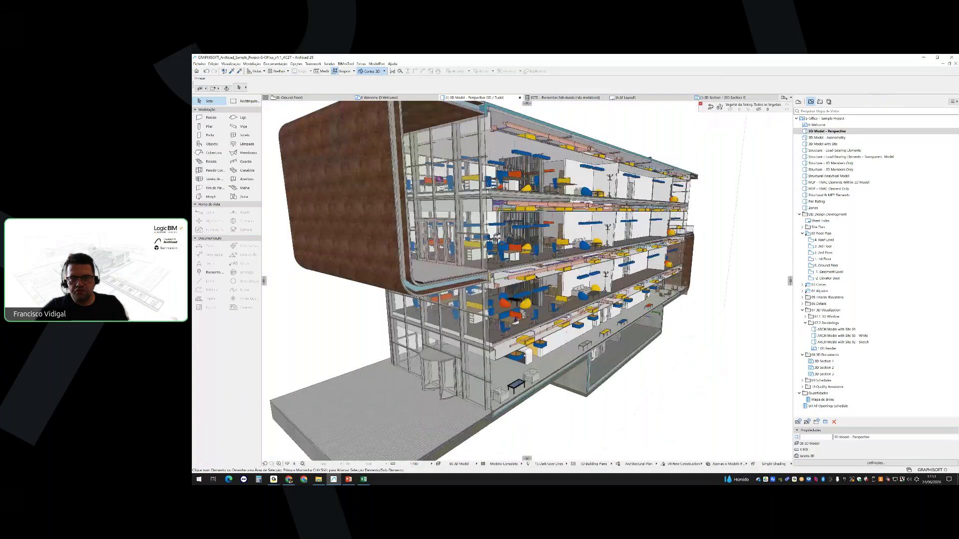
pyautogui.scroll(2, 535, 278)
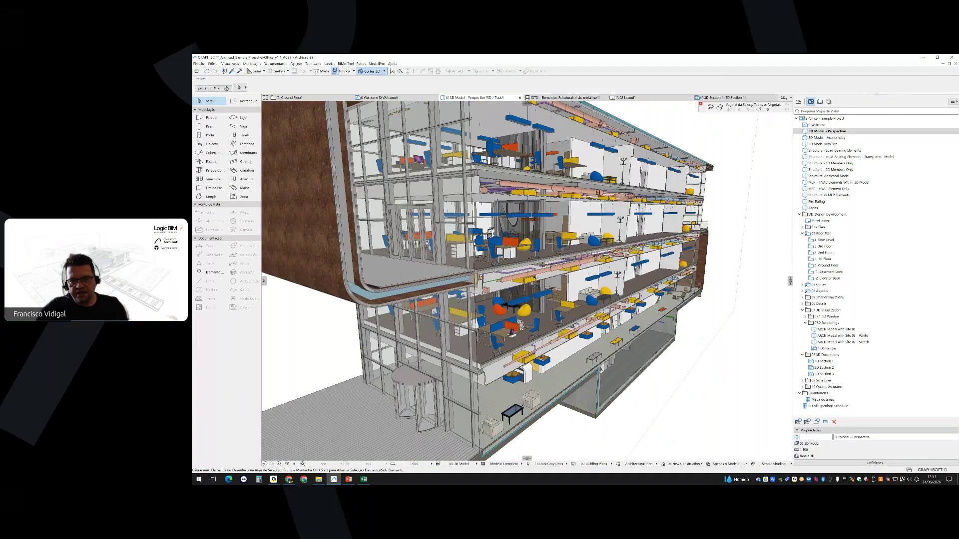
pyautogui.scroll(3, 534, 277)
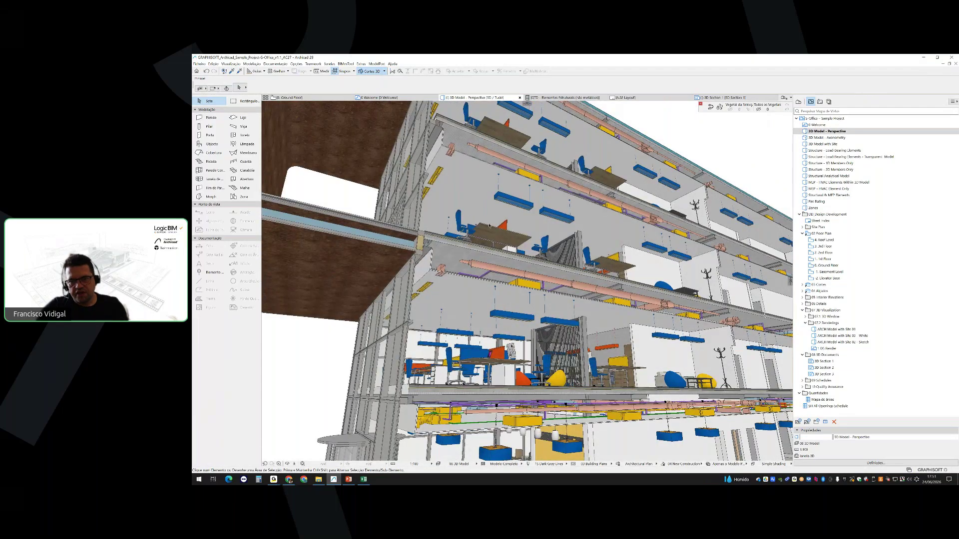
pyautogui.keyDown('shift'); pyautogui.moveTo(491, 228); pyautogui.dragTo(479, 272, button='middle'); pyautogui.keyUp('shift')
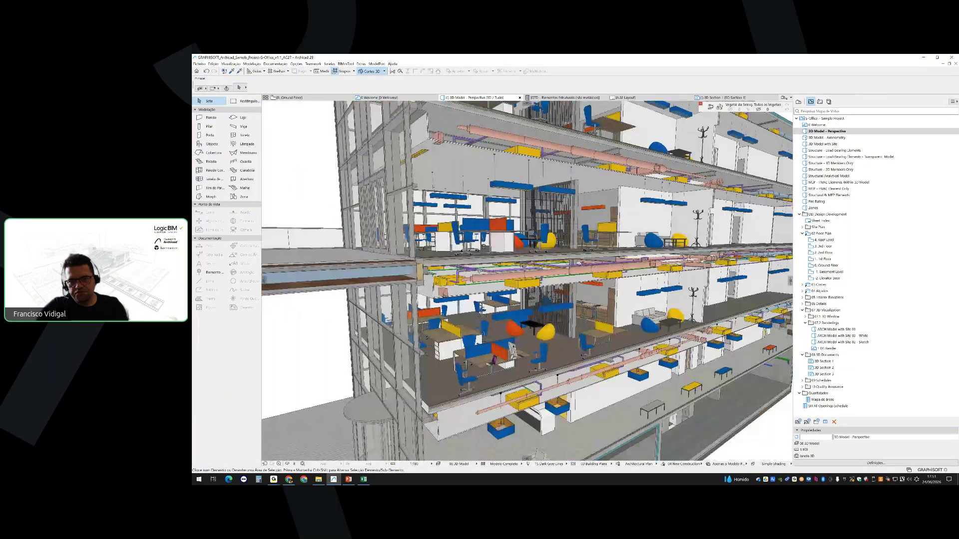
pyautogui.scroll(-3, 479, 271)
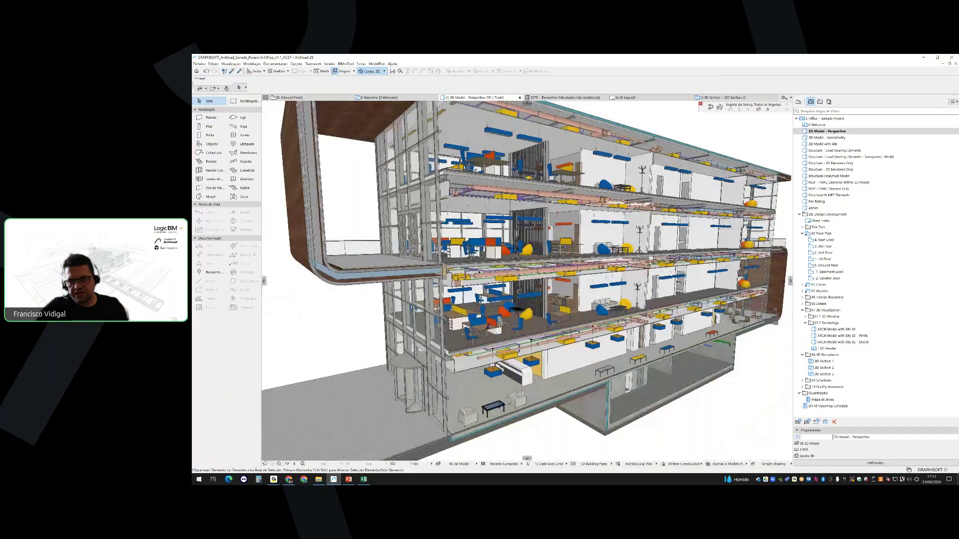
pyautogui.scroll(-2, 478, 272)
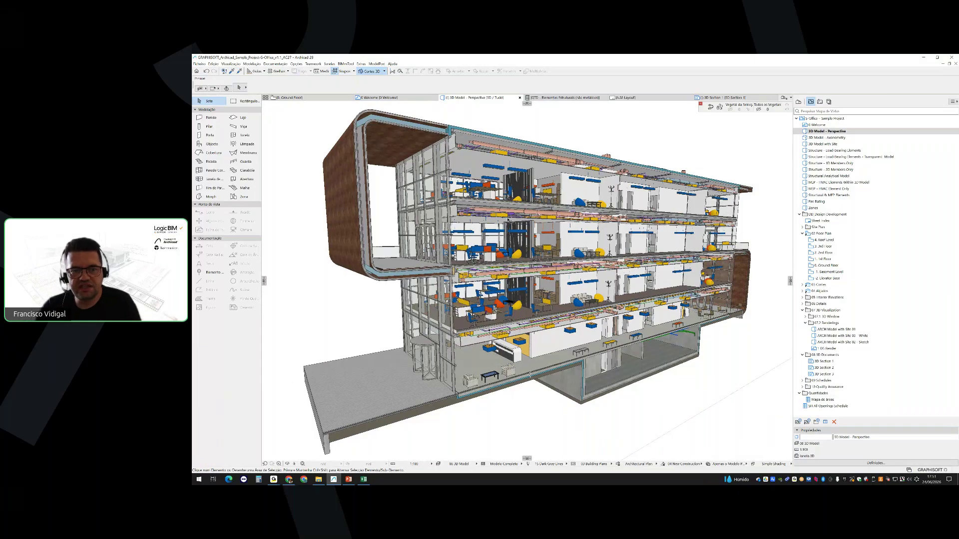
# Select the suspended ceiling slab above the cut open-plan office and hide all layers except its own
pyautogui.scroll(5, 513, 247)
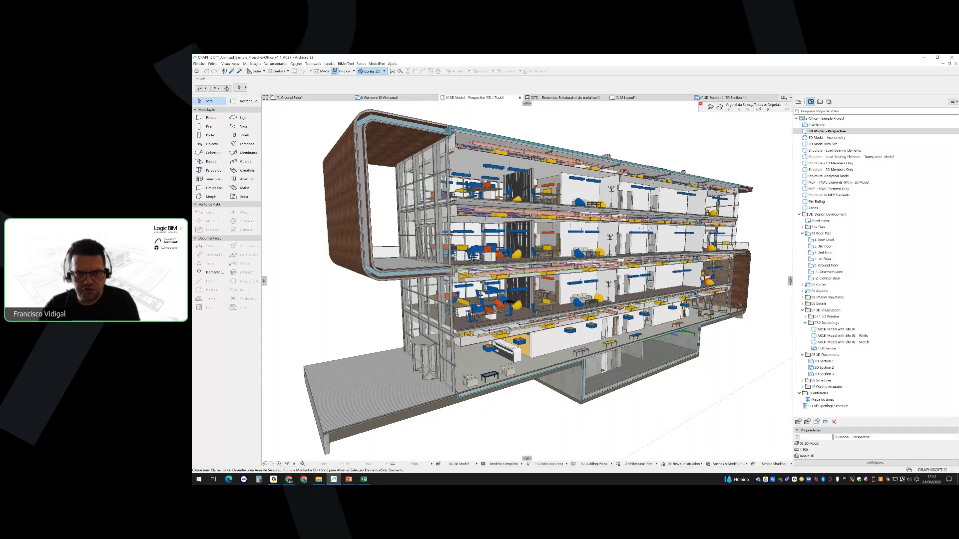
pyautogui.scroll(5, 480, 284)
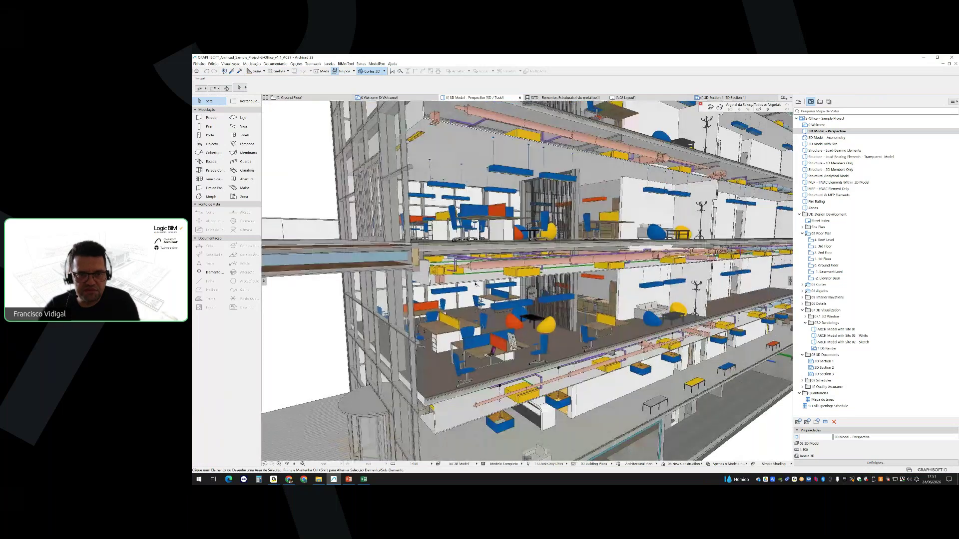
pyautogui.click(435, 283)
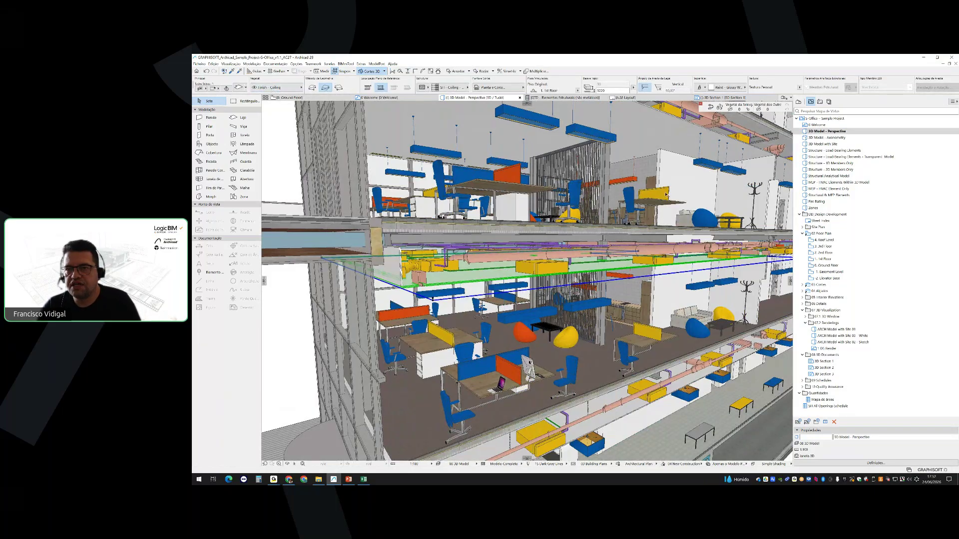
pyautogui.moveTo(705, 108); pyautogui.dragTo(589, 138)
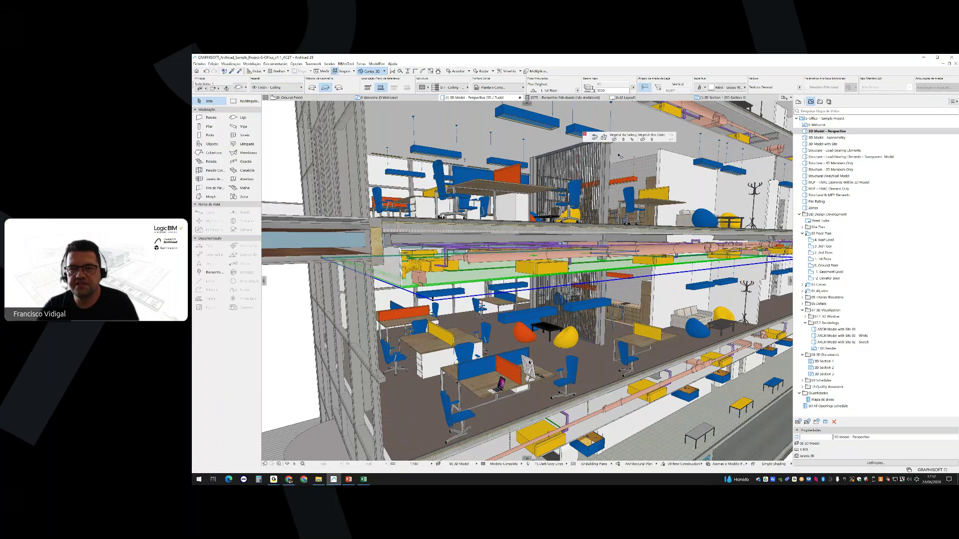
pyautogui.click(643, 139)
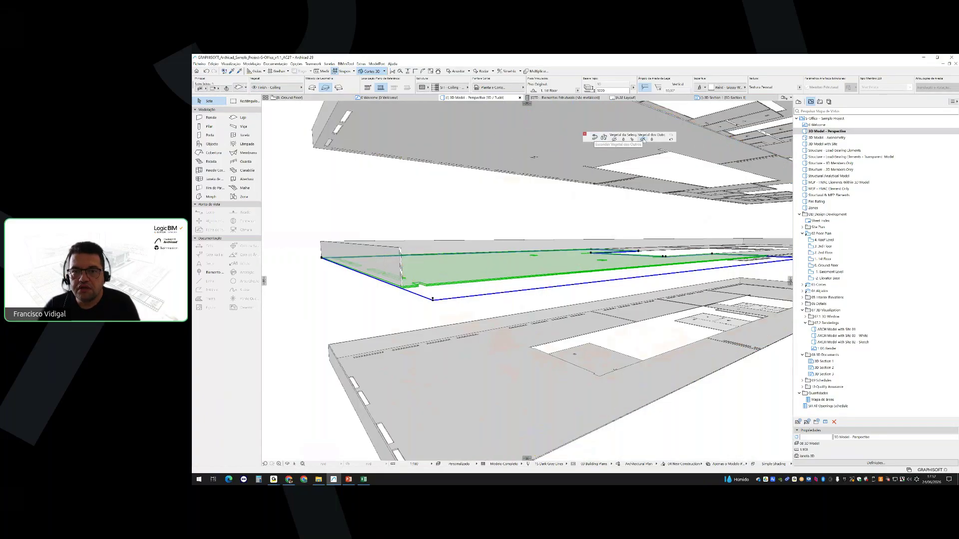
pyautogui.moveTo(583, 141); pyautogui.dragTo(698, 112)
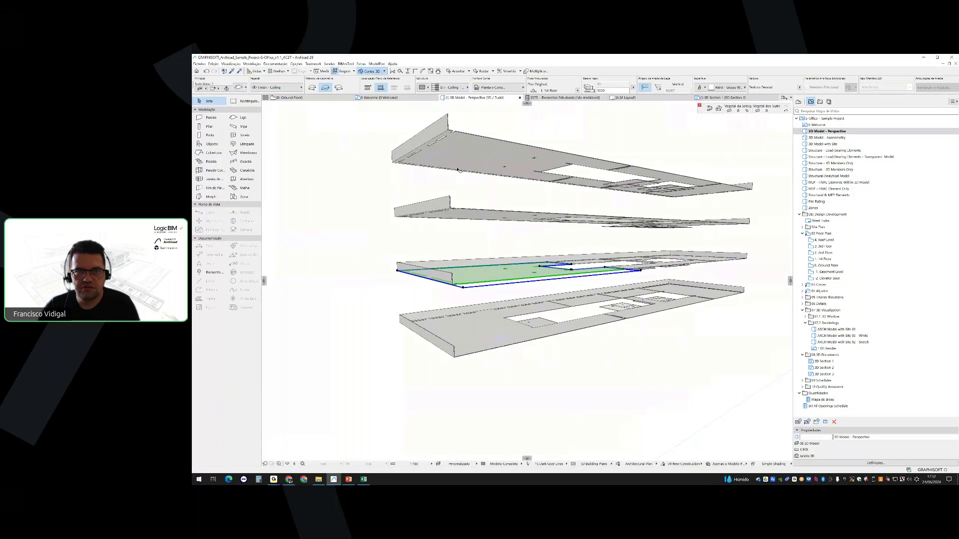
# Shift the vertical cutting plane outward beyond the isolated ceilings' edges and apply it
pyautogui.keyDown('shift'); pyautogui.moveTo(457, 170); pyautogui.dragTo(678, 237, button='middle'); pyautogui.keyUp('shift')
pyautogui.click(678, 236)
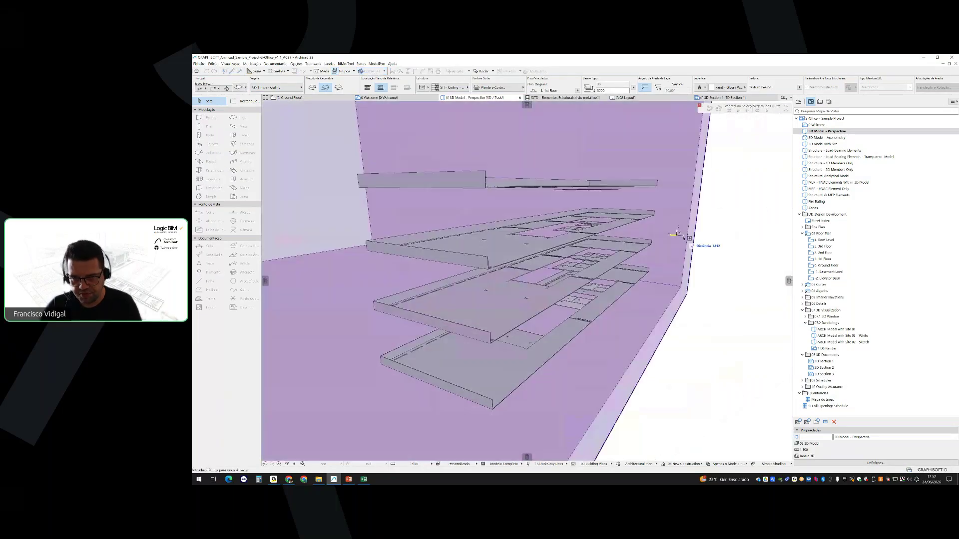
pyautogui.click(737, 245)
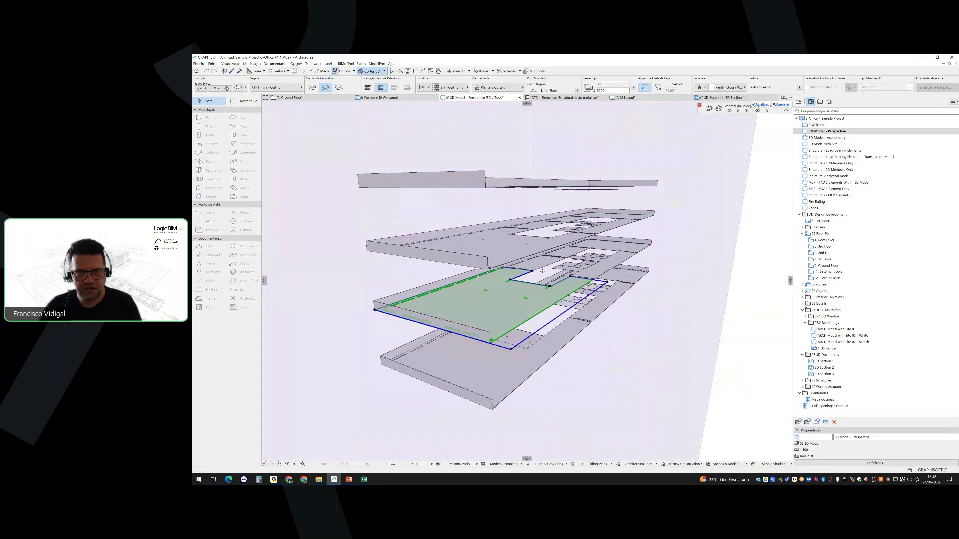
pyautogui.scroll(-3, 544, 308)
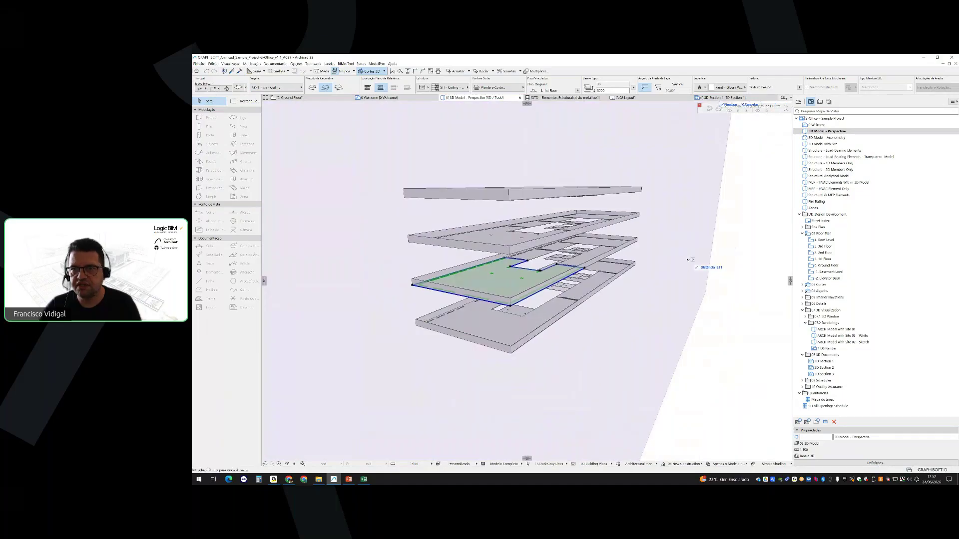
pyautogui.moveTo(685, 271); pyautogui.dragTo(740, 252)
pyautogui.click(762, 104)
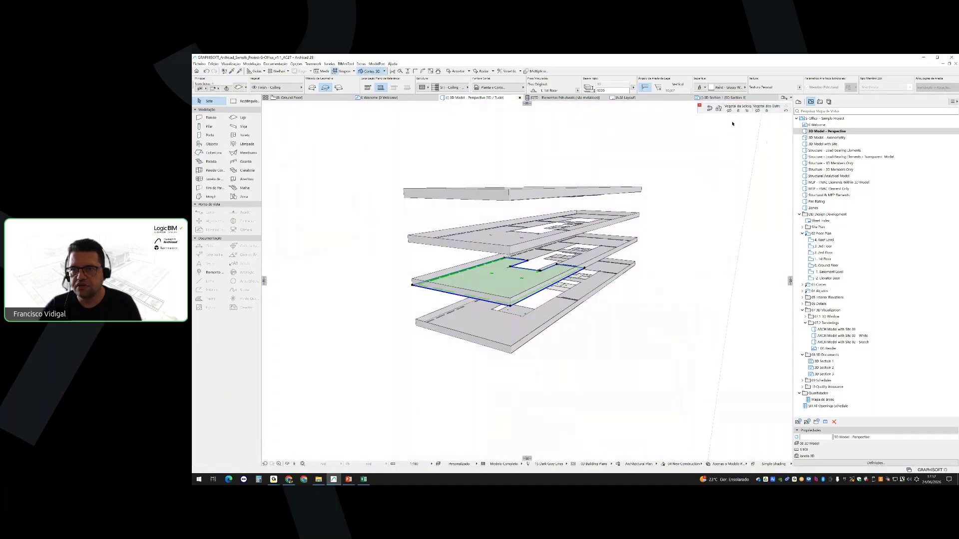
# Select the vertical panel along the long edge of a middle ceiling, review its wall settings and close them unchanged
pyautogui.scroll(5, 533, 267)
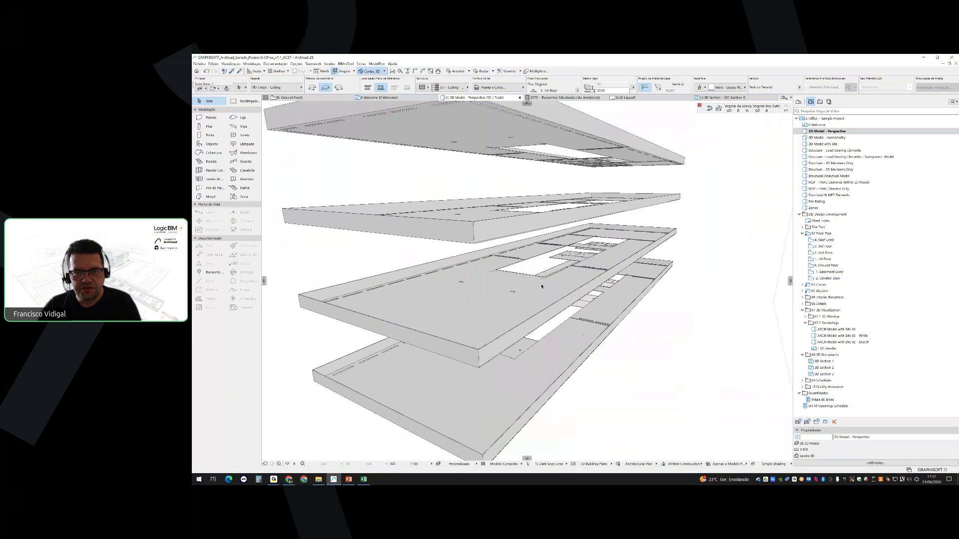
pyautogui.keyDown('shift'); pyautogui.moveTo(541, 285); pyautogui.dragTo(432, 287, button='middle'); pyautogui.keyUp('shift')
pyautogui.click(437, 290)
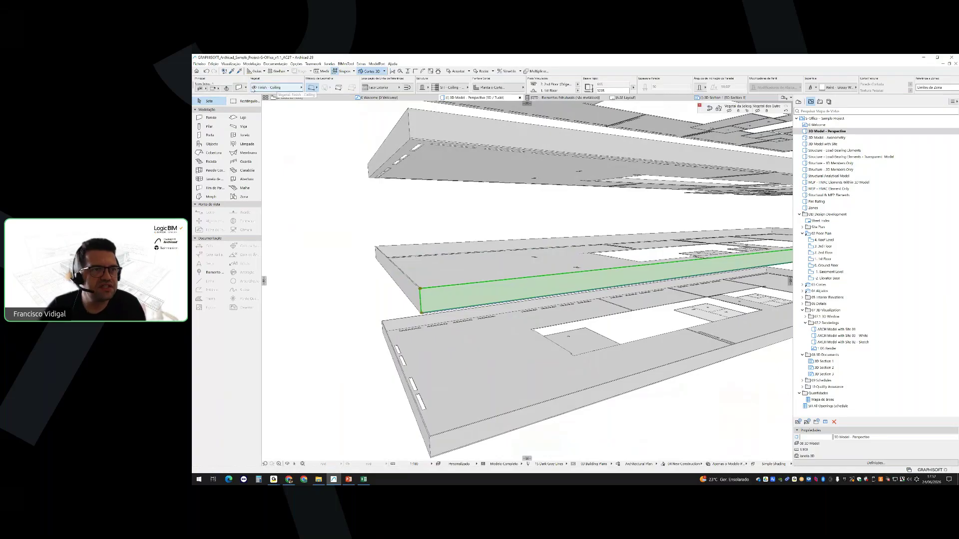
pyautogui.hotkey('ctrl', 't')
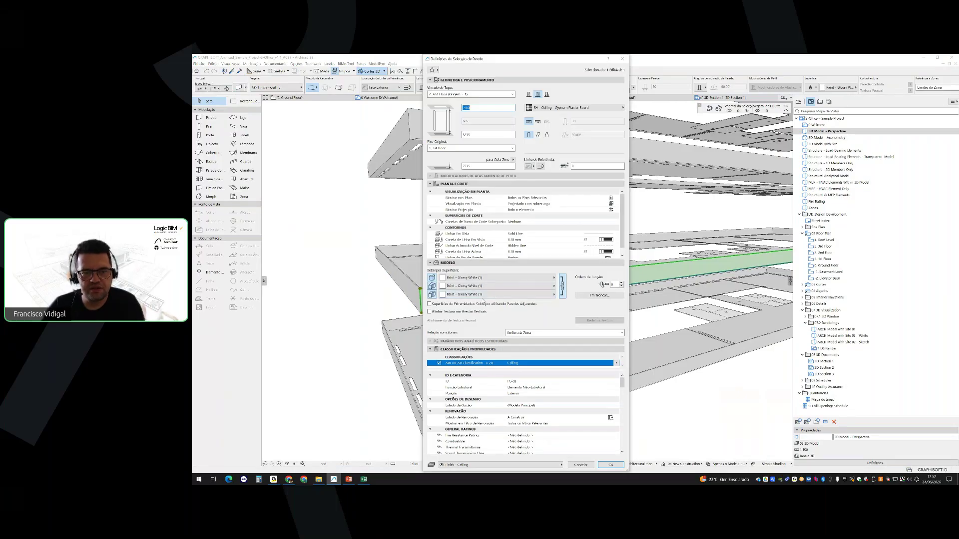
pyautogui.press('Escape')
pyautogui.press('Escape')
# Review the settings of the horizontal ceiling slab enclosed by the same edge panels, and close them unchanged
pyautogui.click(465, 282)
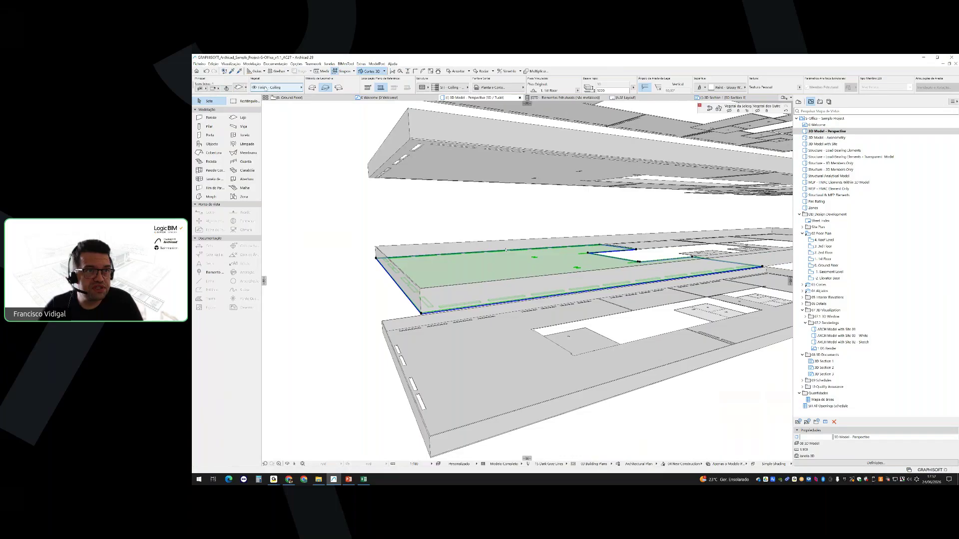
pyautogui.click(239, 88)
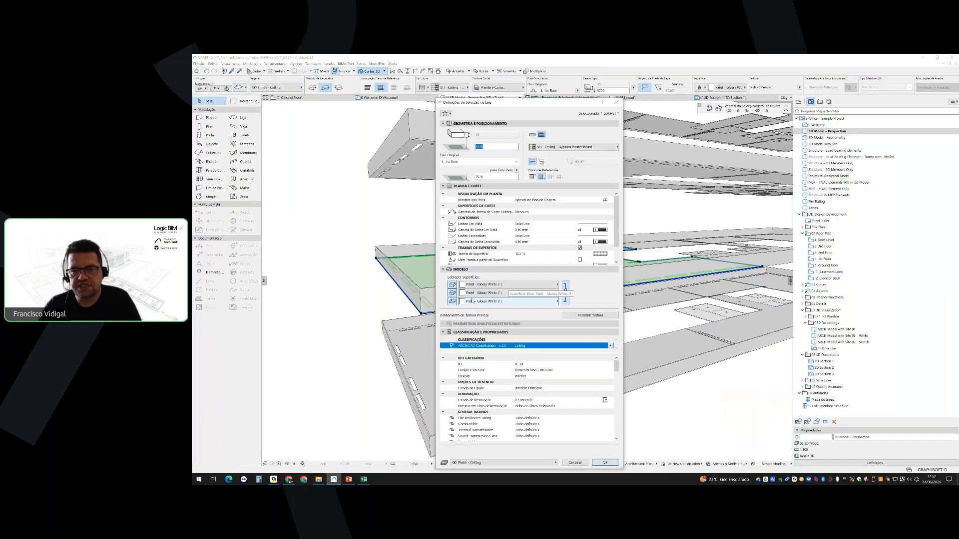
pyautogui.press('Escape')
pyautogui.press('Escape')
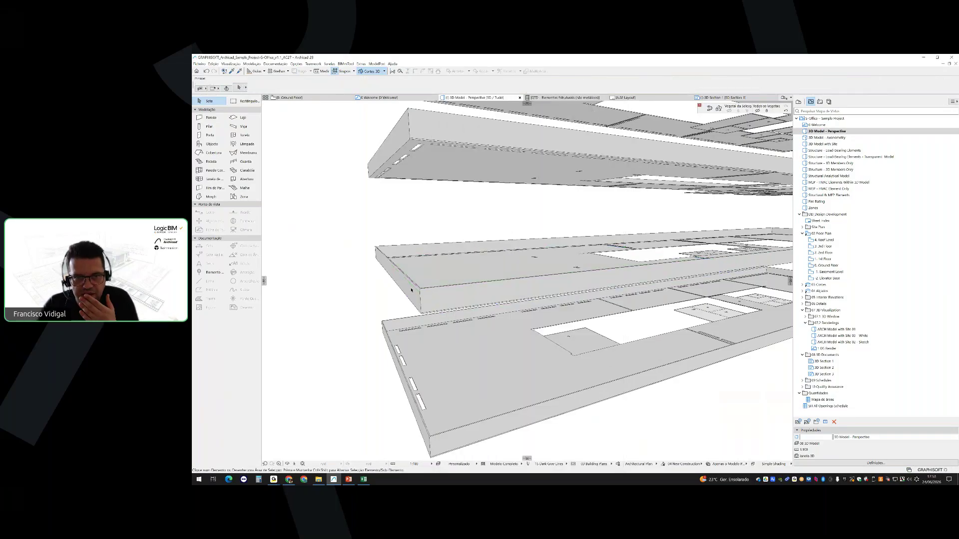
# Move the vertical cutting plane inward so it slices through the long edge of the isolated ceilings
pyautogui.scroll(5, 427, 296)
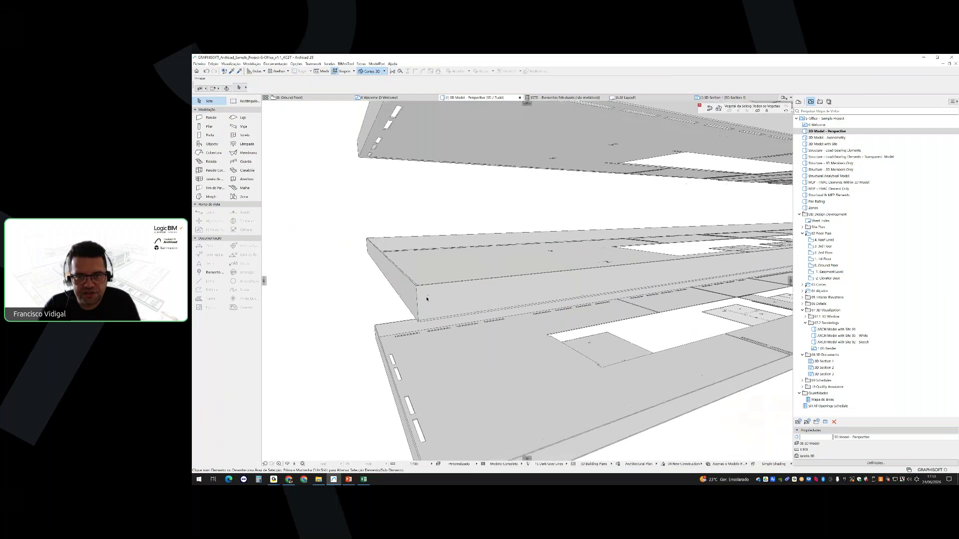
pyautogui.scroll(2, 429, 324)
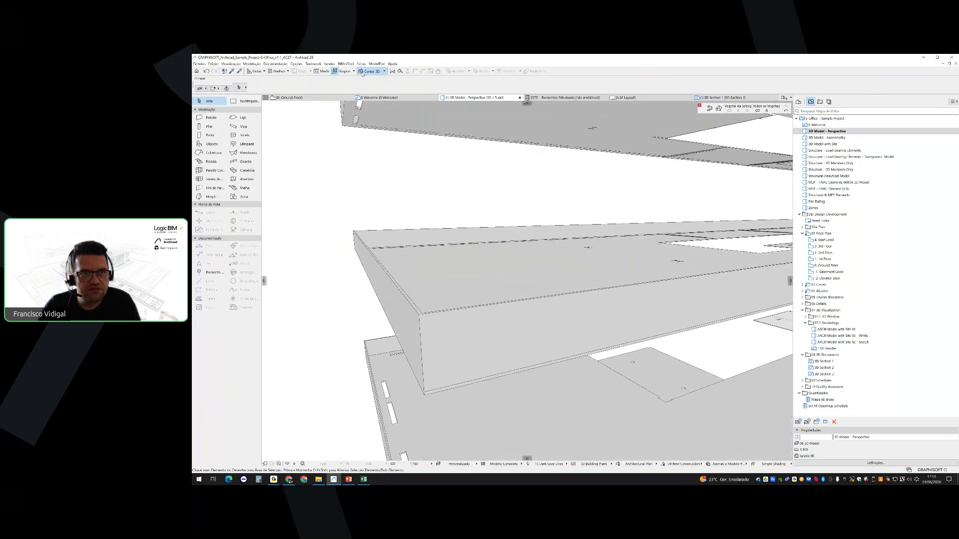
pyautogui.scroll(-6, 489, 303)
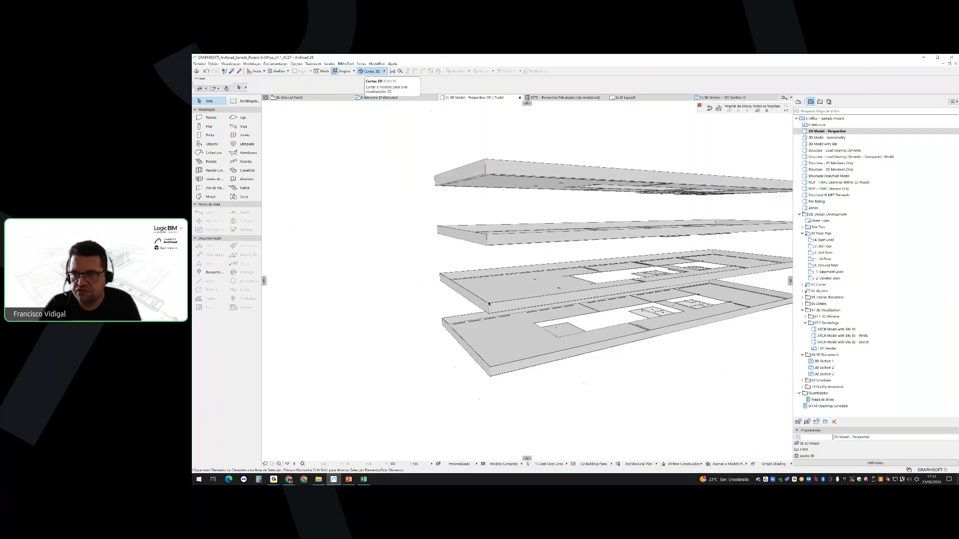
pyautogui.scroll(-4, 488, 303)
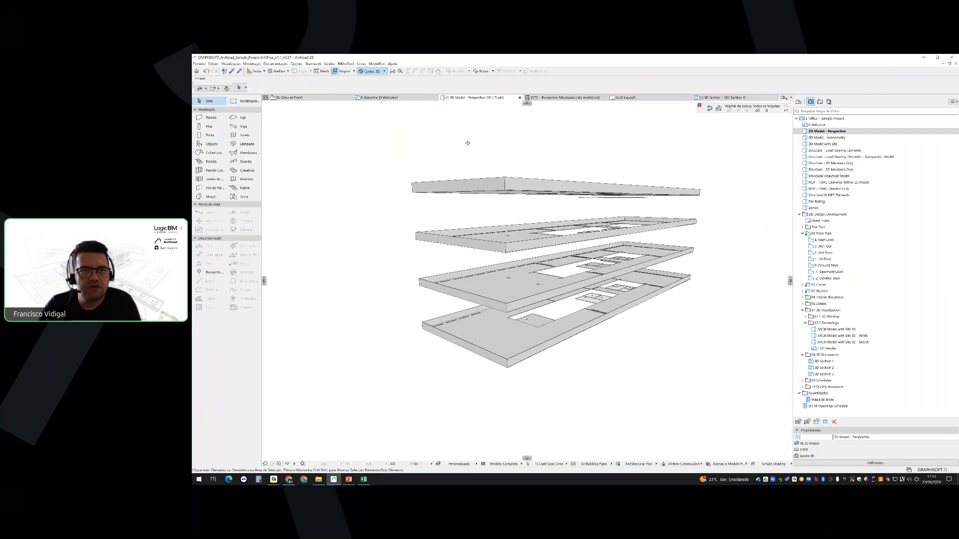
pyautogui.click(370, 71)
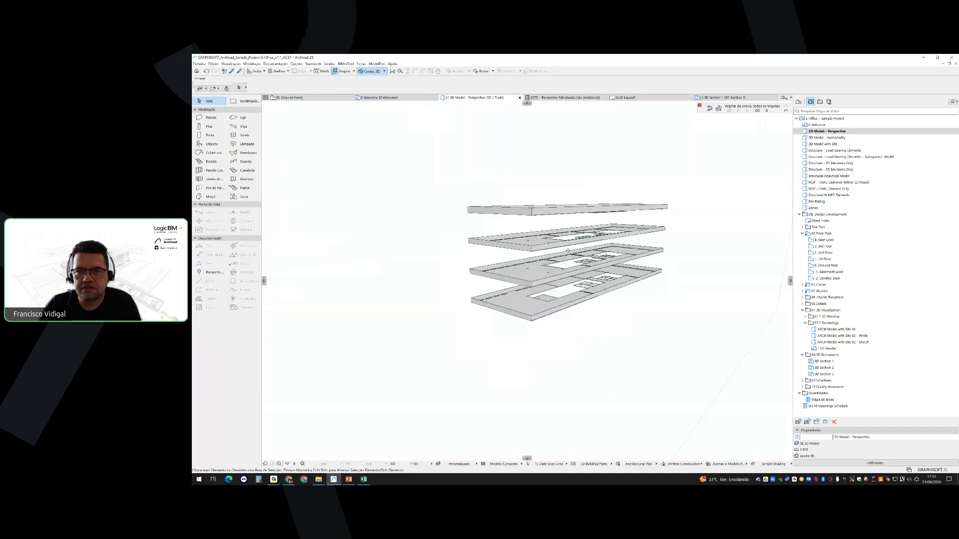
pyautogui.click(732, 238)
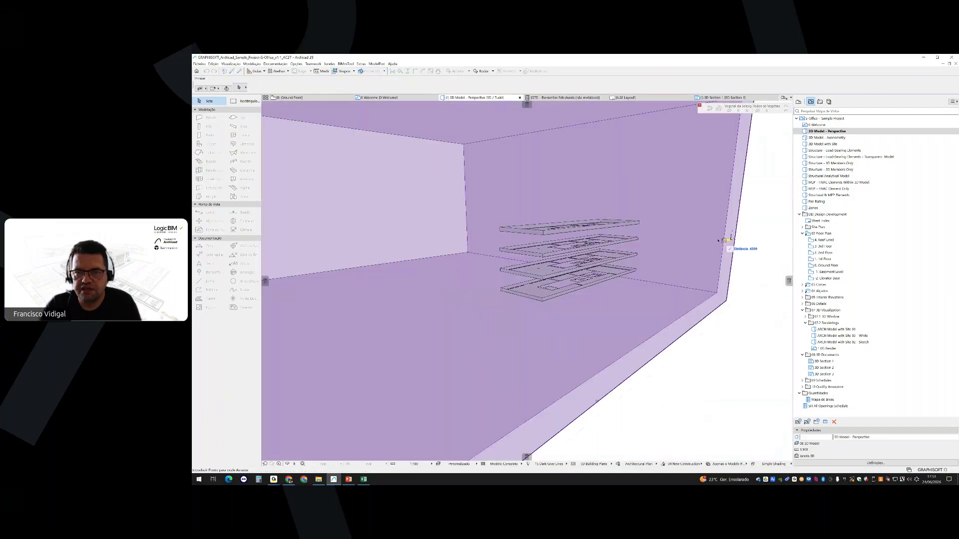
pyautogui.click(668, 233)
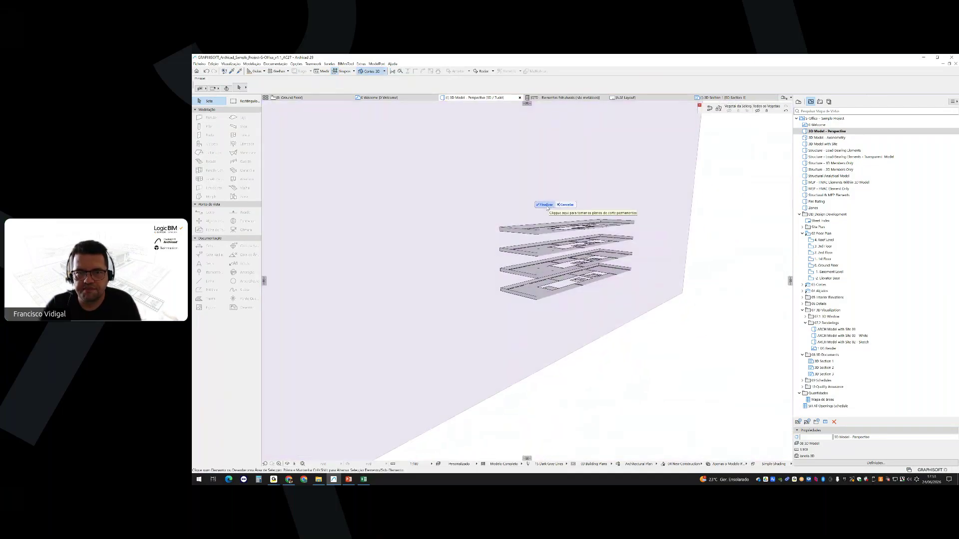
# Select the horizontal ceiling slab at the cut corner where it meets the vertical edge panel
pyautogui.scroll(10, 541, 260)
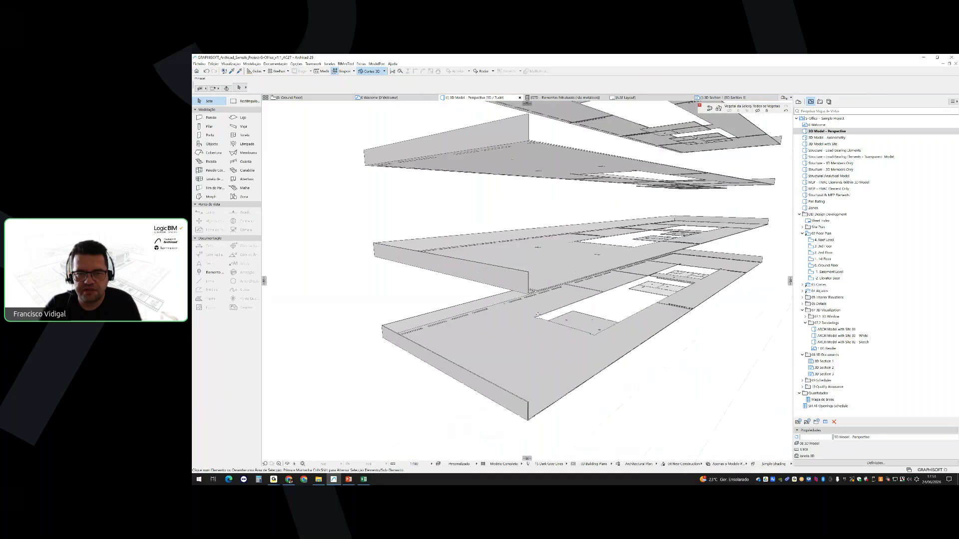
pyautogui.scroll(6, 519, 280)
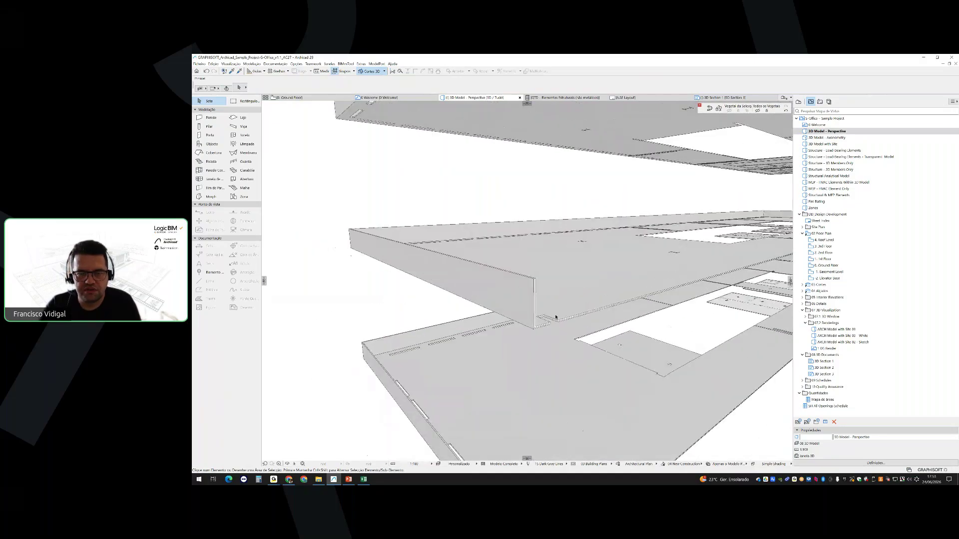
pyautogui.scroll(2, 547, 330)
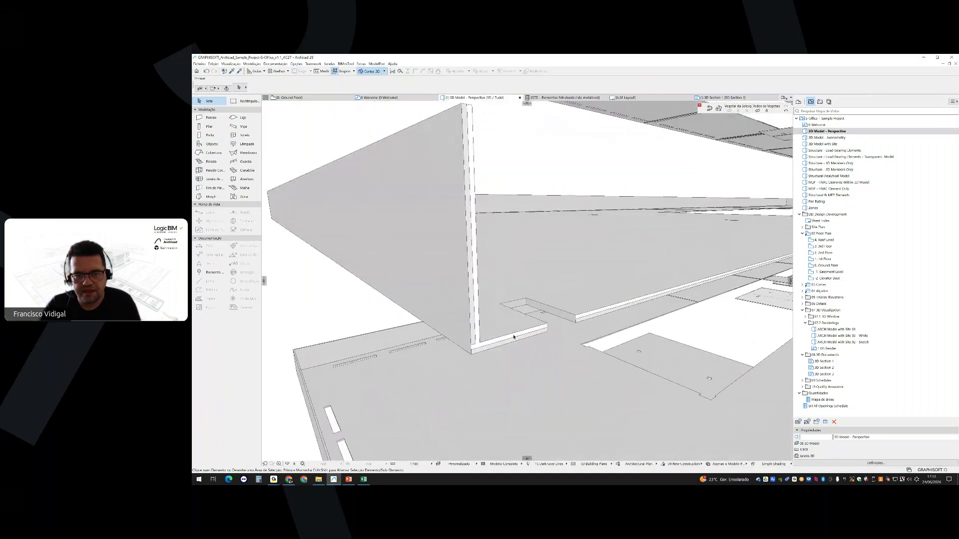
pyautogui.click(481, 340)
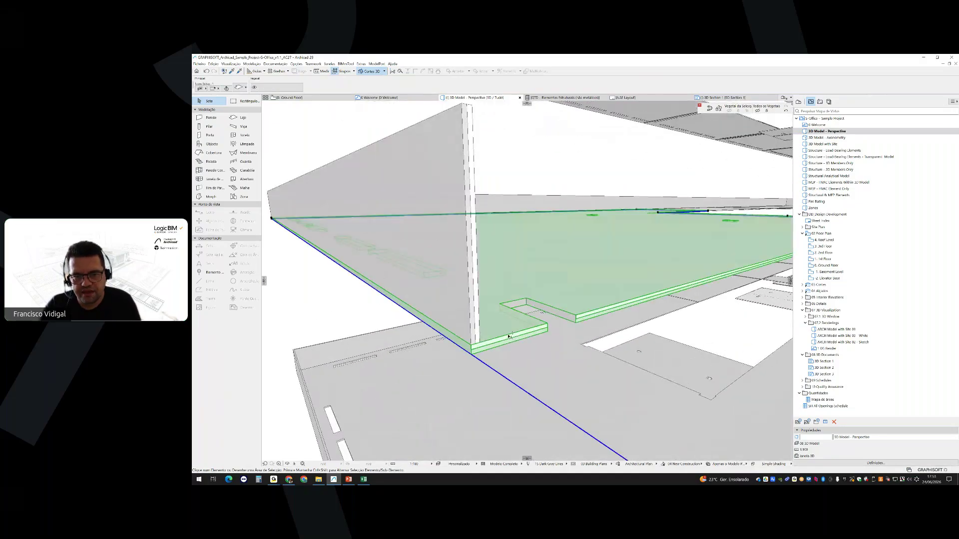
# Select the vertical edge panel and the horizontal ceiling slab in turn at the cut corner to examine where they meet
pyautogui.click(478, 328)
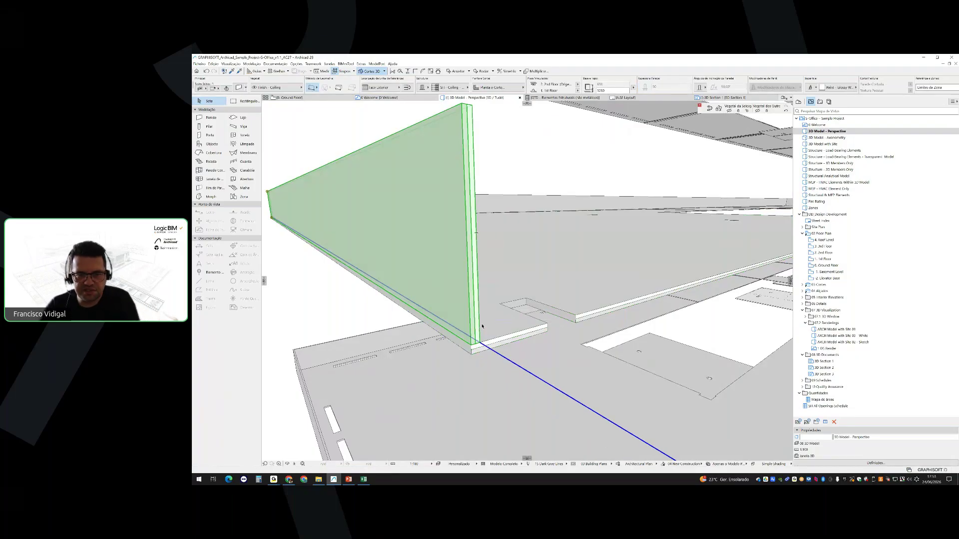
pyautogui.click(488, 342)
pyautogui.scroll(4, 479, 350)
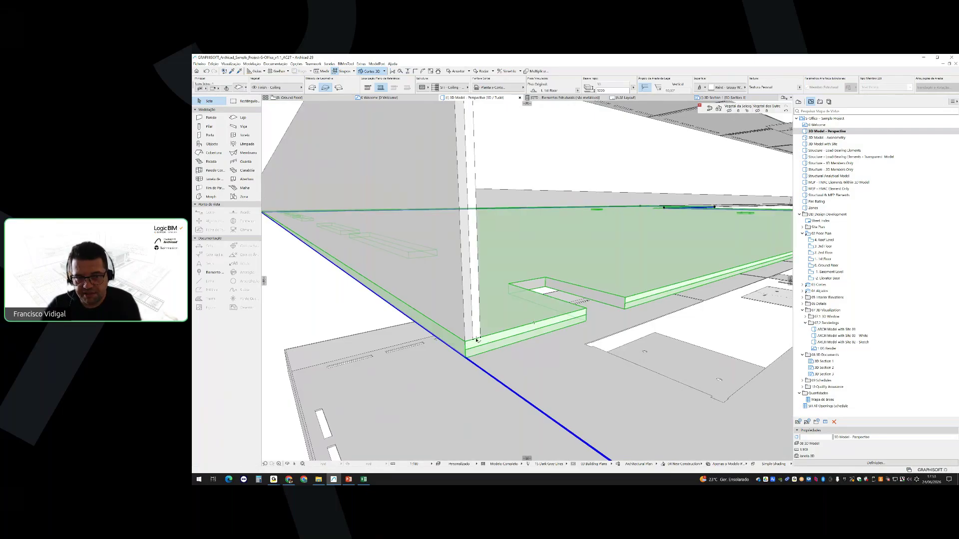
pyautogui.click(464, 321)
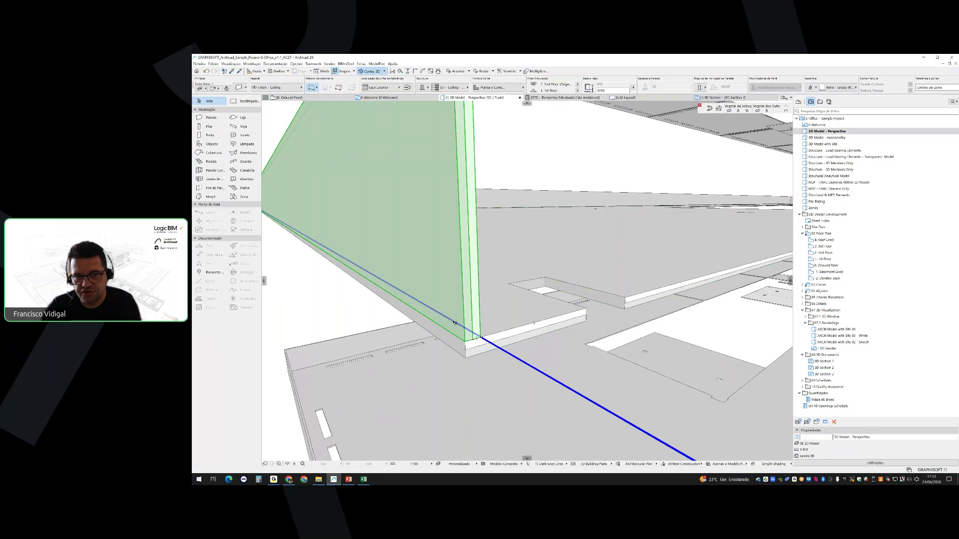
pyautogui.press('Escape')
pyautogui.scroll(-2, 439, 324)
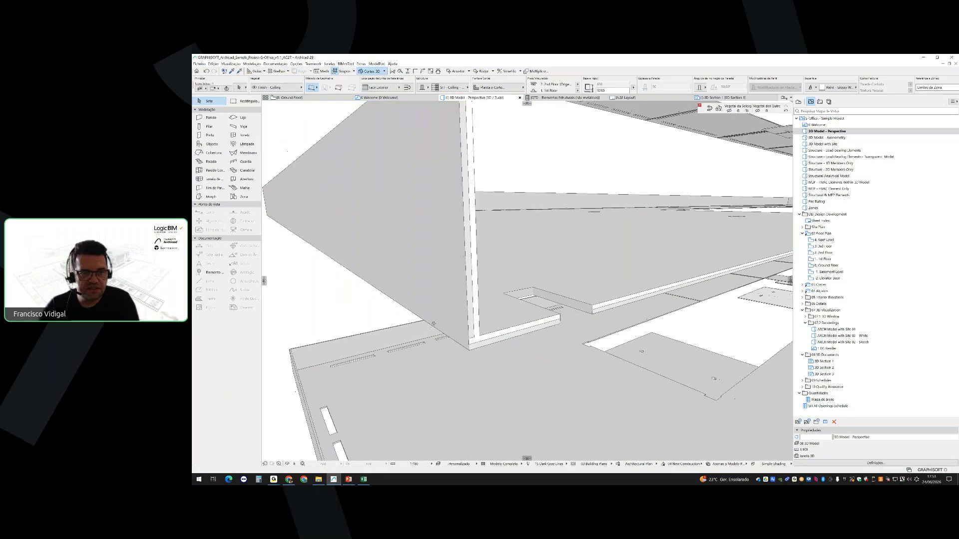
# Lower the base of the vertical edge panel to the horizontal ceiling slab at the cut corner, and clear the selection
pyautogui.moveTo(433, 323)
pyautogui.keyDown('shift'); pyautogui.mouseDown(button='middle')
pyautogui.moveTo(418, 320)
pyautogui.moveTo(448, 312)
pyautogui.mouseUp(button='middle'); pyautogui.keyUp('shift')
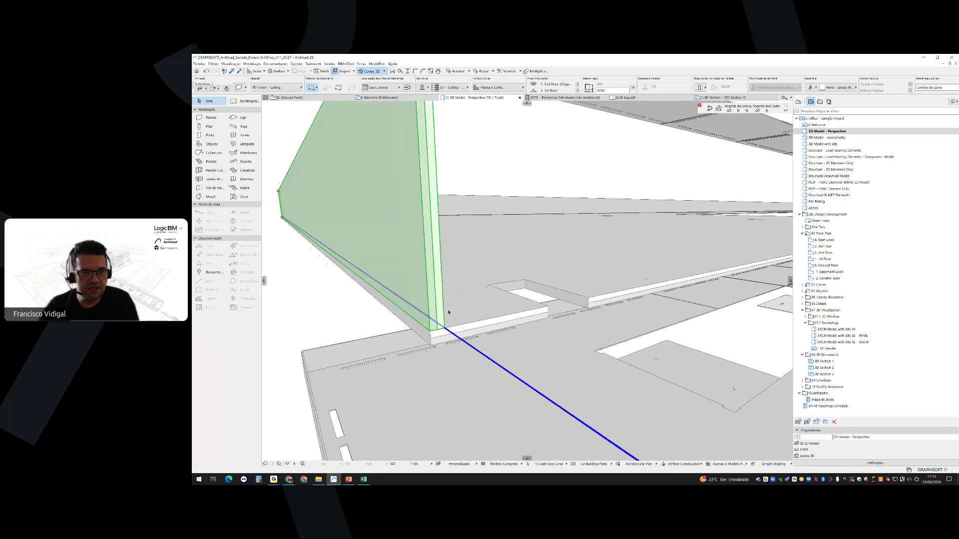
pyautogui.click(283, 216)
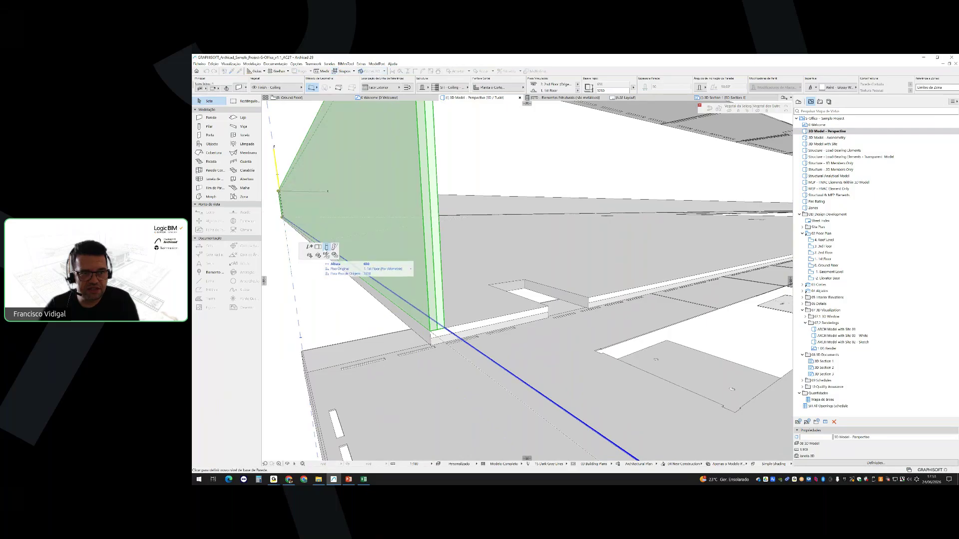
pyautogui.click(441, 342)
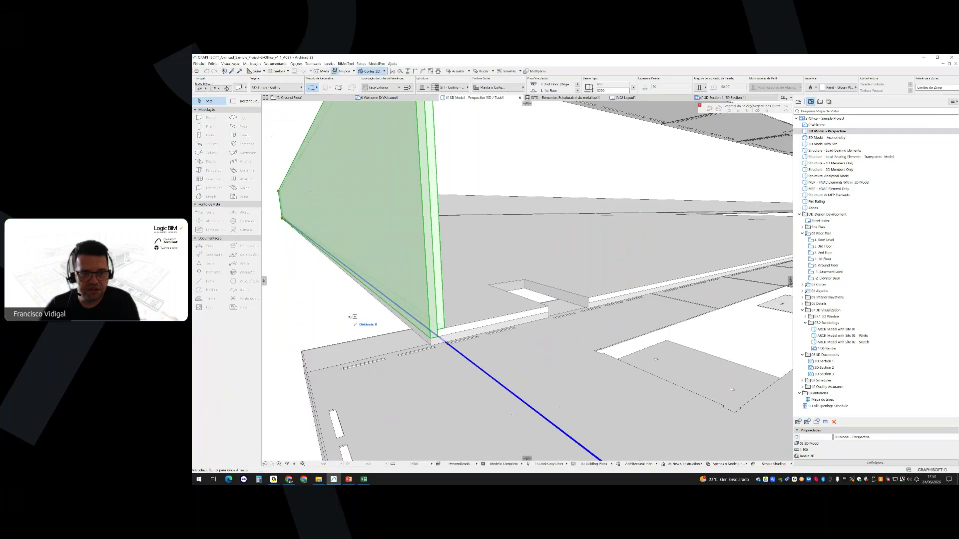
pyautogui.hotkey('ctrl', 'd')
pyautogui.click(344, 315)
pyautogui.press('Escape')
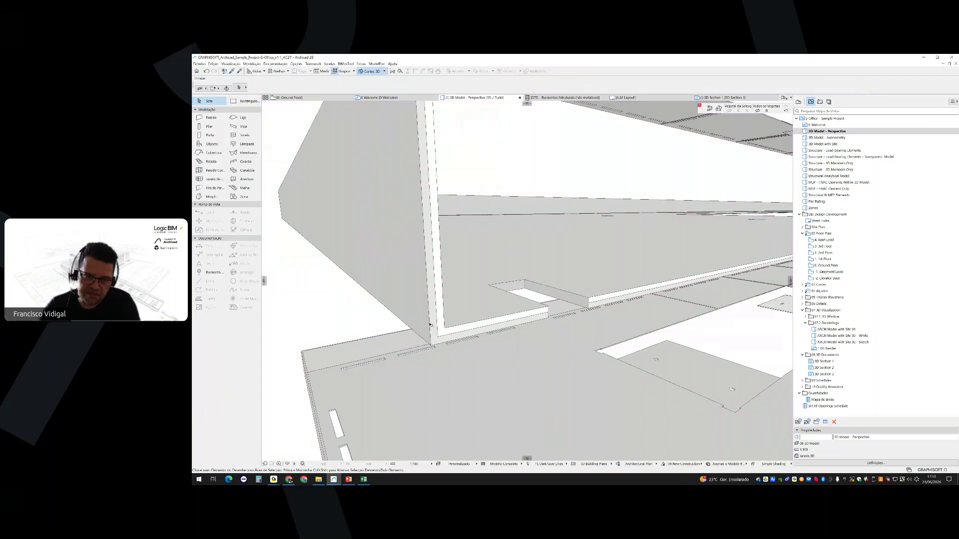
# Examine the sectioned joint between the vertical edge panel and the horizontal ceiling slab from several distances and angles
pyautogui.scroll(-1, 443, 331)
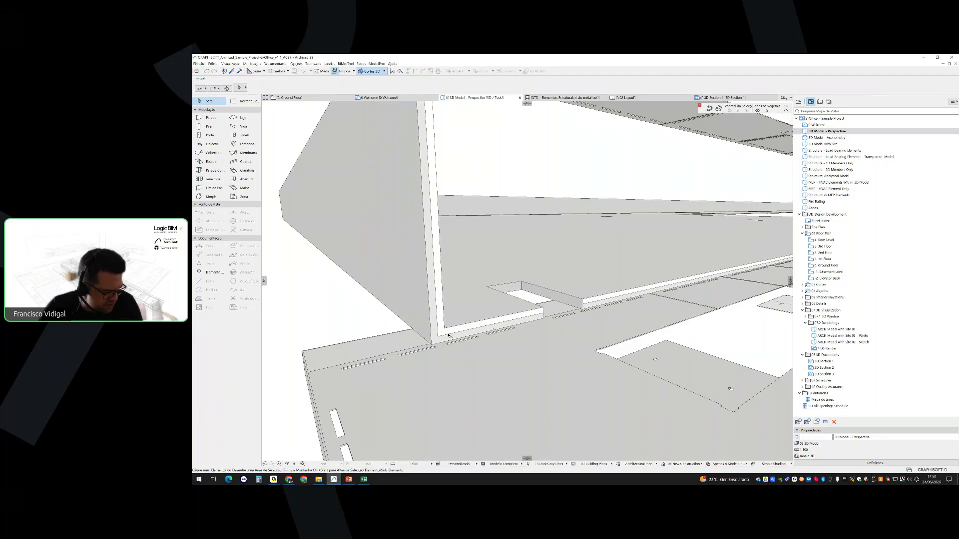
pyautogui.scroll(-3, 437, 283)
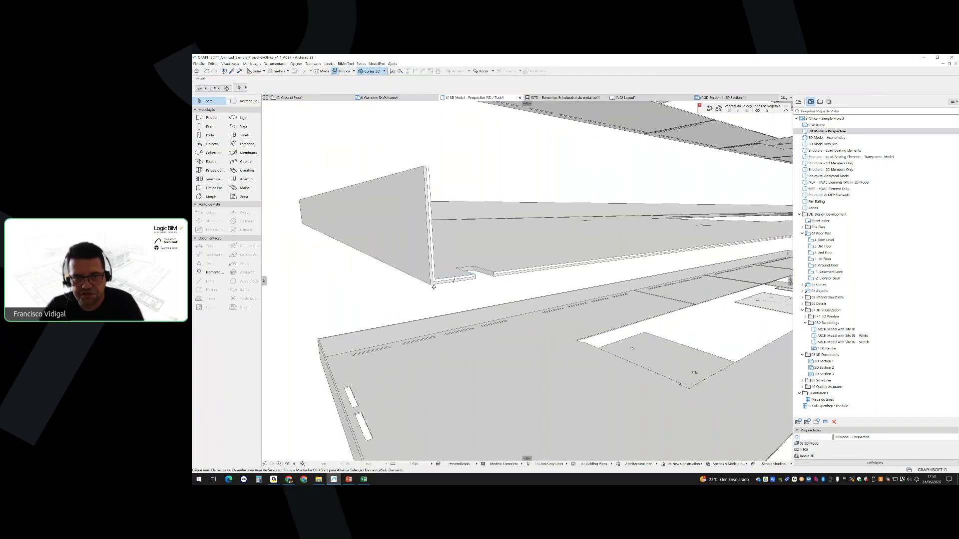
pyautogui.scroll(4, 420, 280)
pyautogui.scroll(-2, 424, 280)
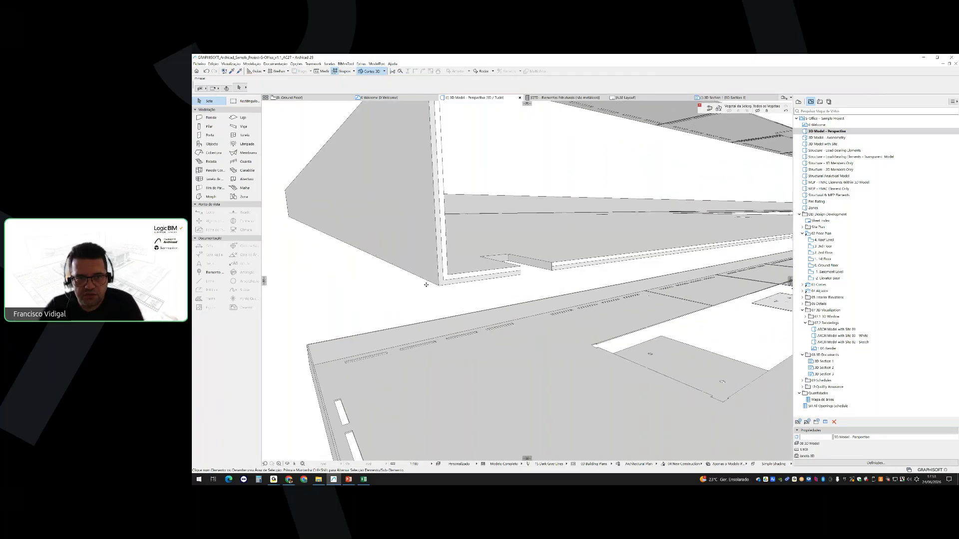
pyautogui.scroll(-3, 460, 282)
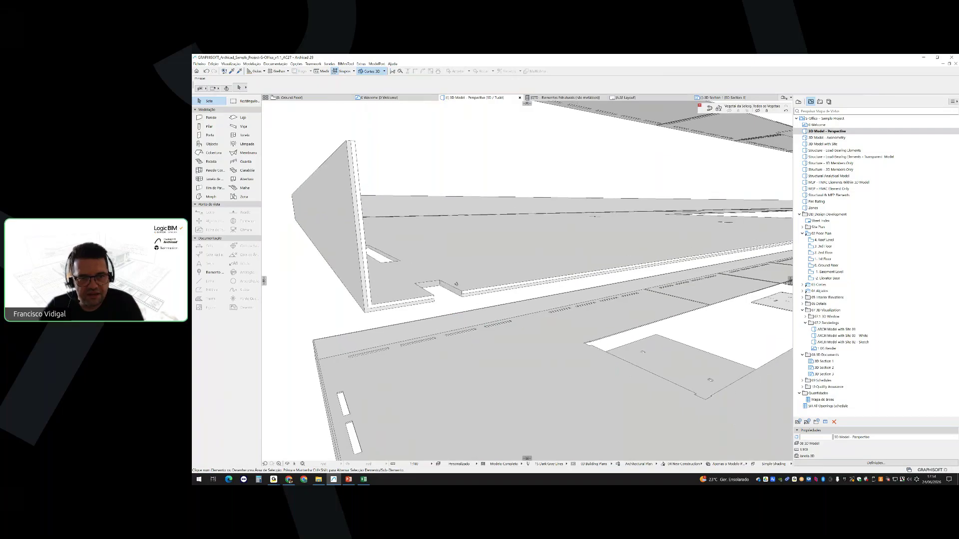
pyautogui.keyDown('shift'); pyautogui.moveTo(455, 285); pyautogui.dragTo(404, 250, button='middle'); pyautogui.keyUp('shift')
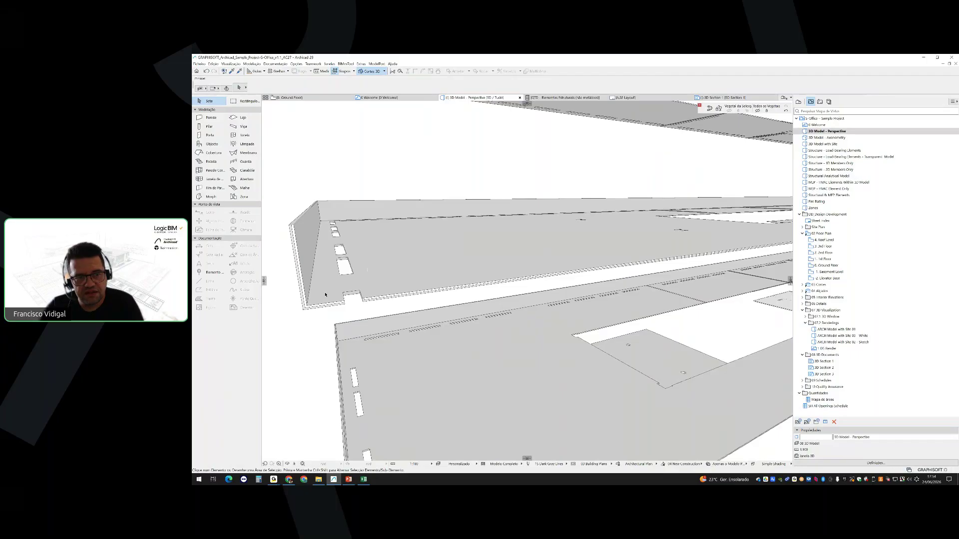
pyautogui.scroll(3, 327, 299)
pyautogui.scroll(2, 327, 299)
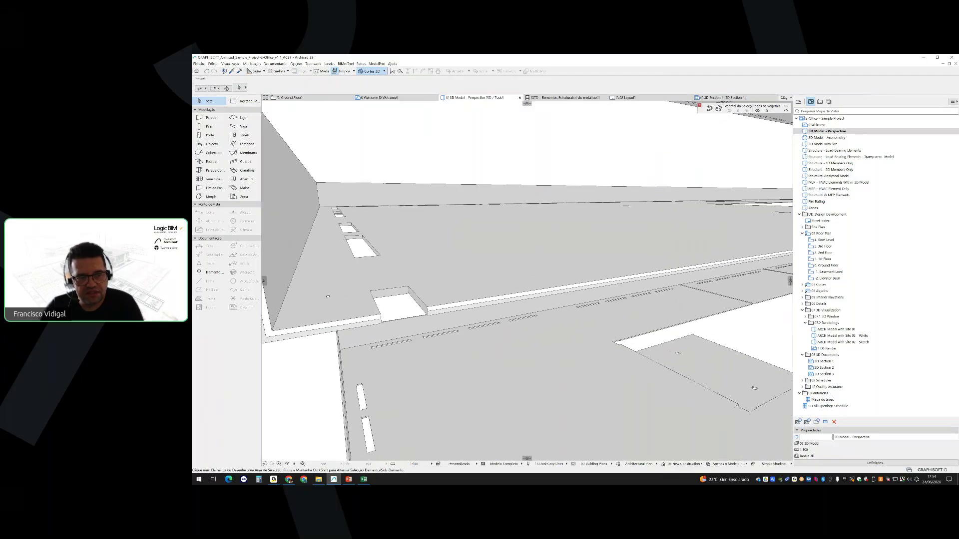
pyautogui.moveTo(327, 299); pyautogui.dragTo(391, 293, button='middle')
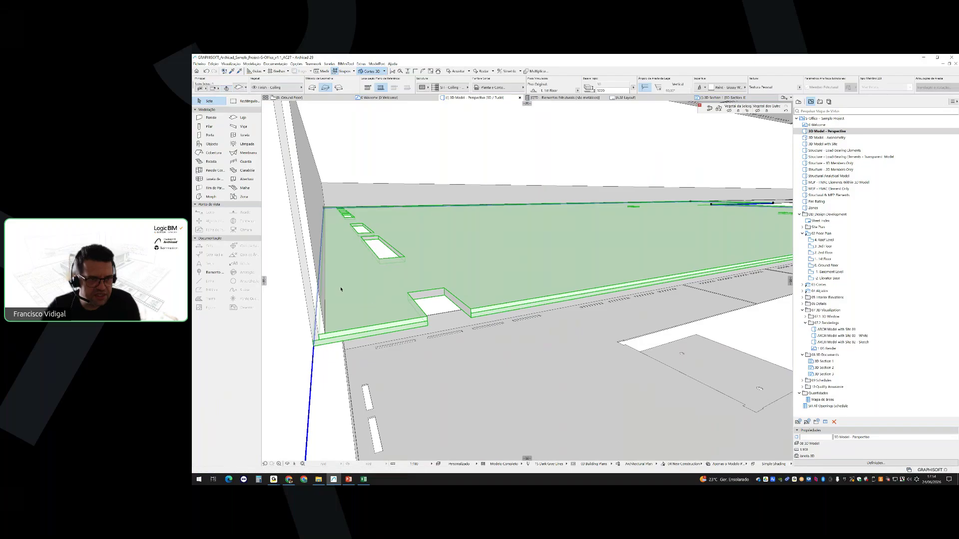
# Turn off the top surface override for all ceiling slabs, and clear the selection
pyautogui.click(239, 119)
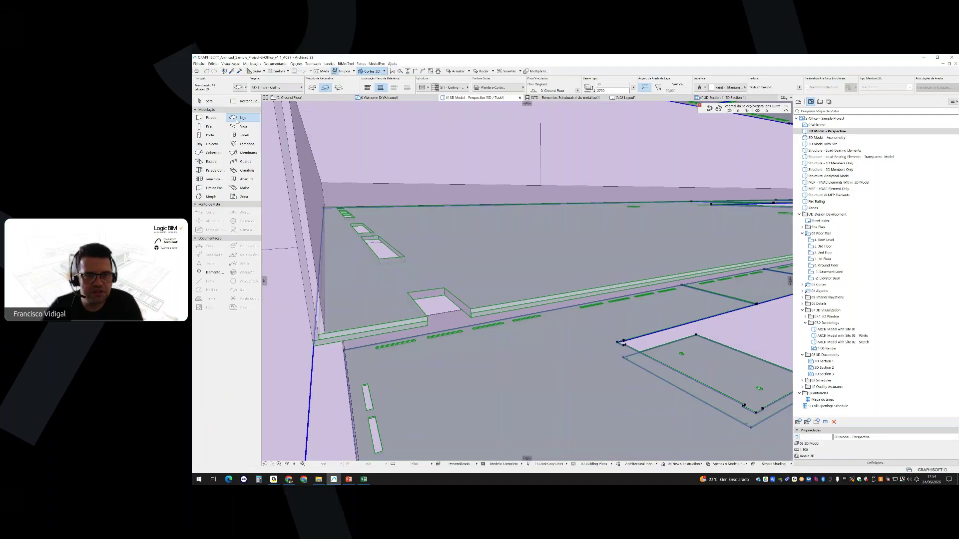
pyautogui.hotkey('ctrl', 't')
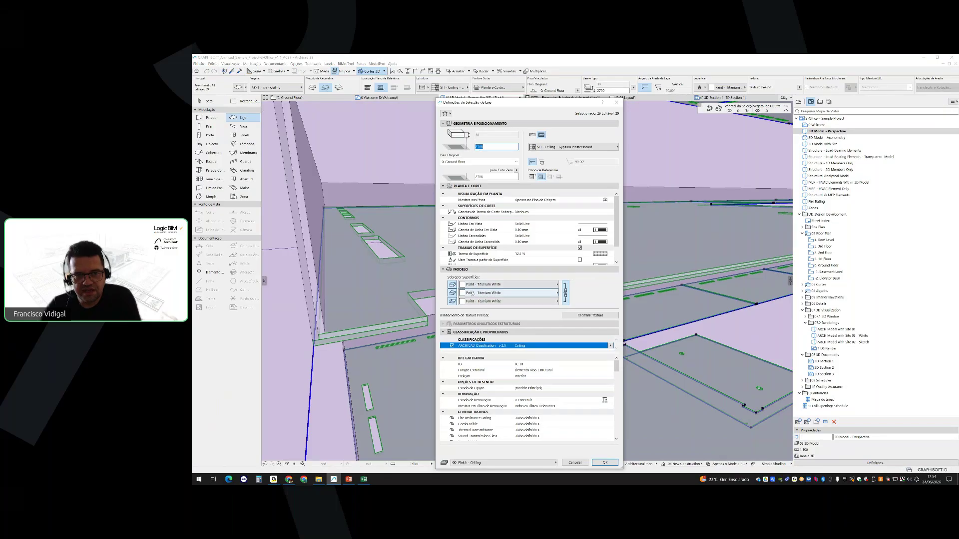
pyautogui.click(565, 293)
pyautogui.click(565, 293)
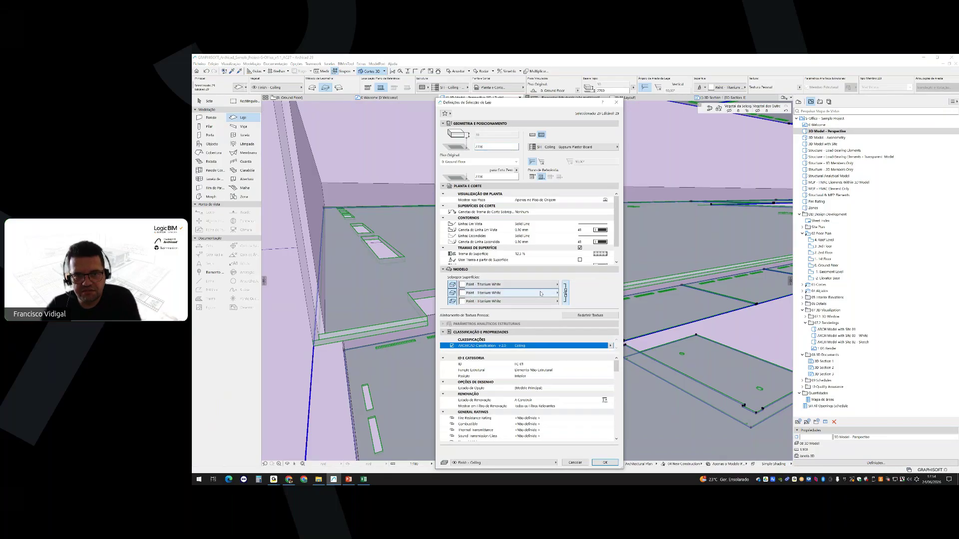
pyautogui.click(453, 284)
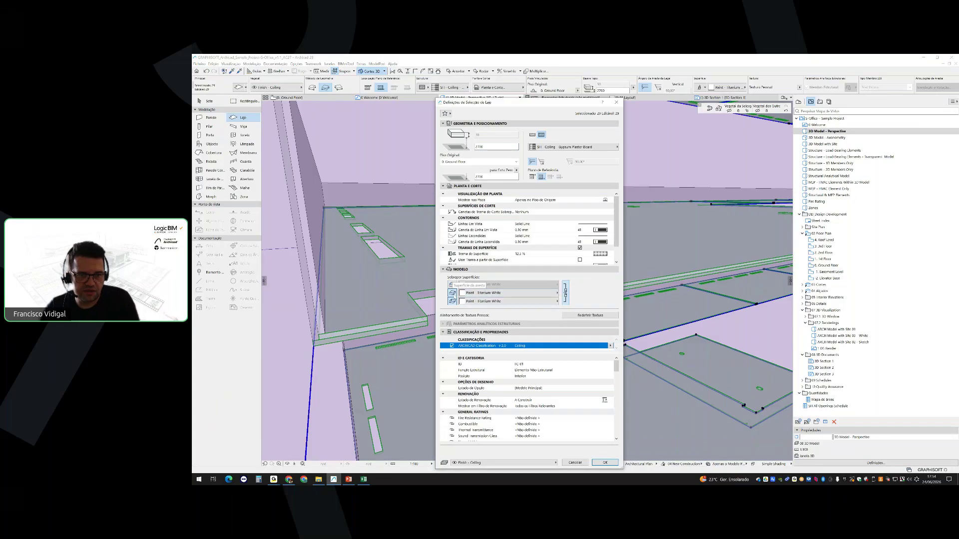
pyautogui.click(605, 463)
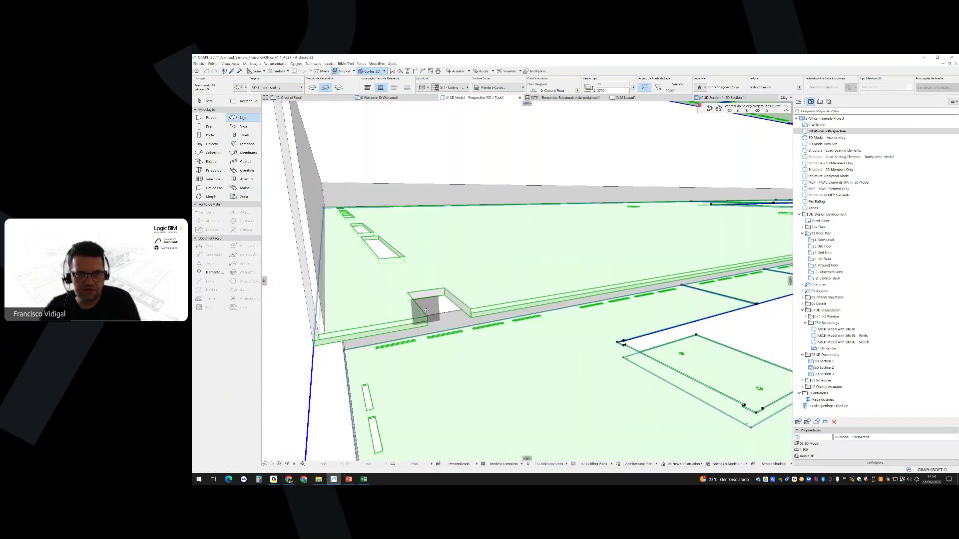
pyautogui.press('Escape')
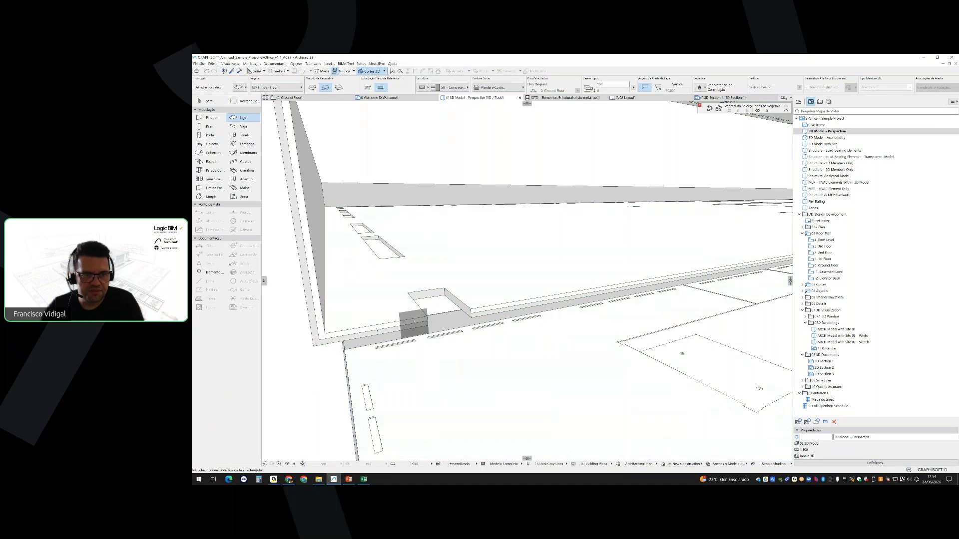
# Select the vertical edge panel at the cut corner and inspect its surfaces beside the ceiling slab
pyautogui.scroll(-2, 407, 328)
pyautogui.keyDown('shift'); pyautogui.moveTo(403, 334); pyautogui.dragTo(321, 343, button='middle'); pyautogui.keyUp('shift')
pyautogui.press('Escape')
pyautogui.click(368, 285)
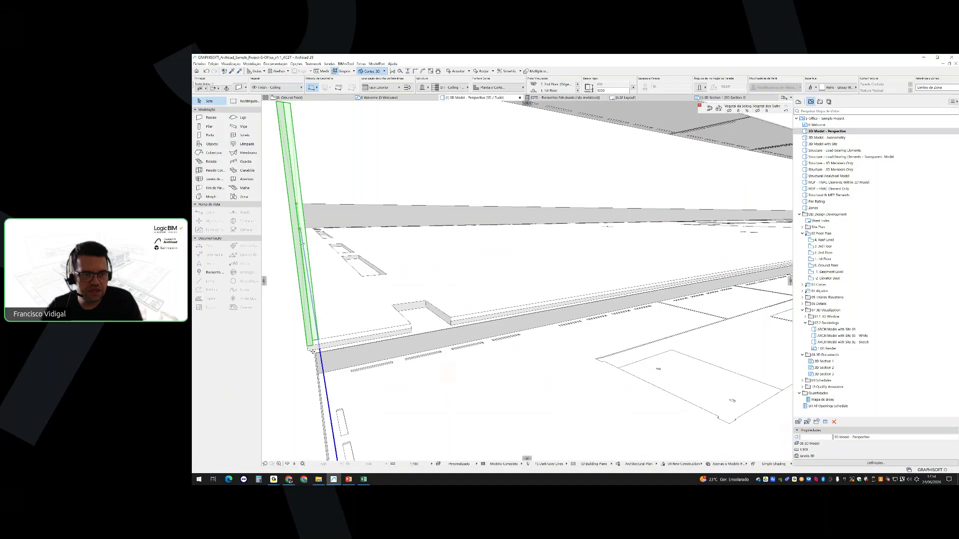
pyautogui.keyDown('shift'); pyautogui.moveTo(313, 351); pyautogui.dragTo(322, 327, button='middle'); pyautogui.keyUp('shift')
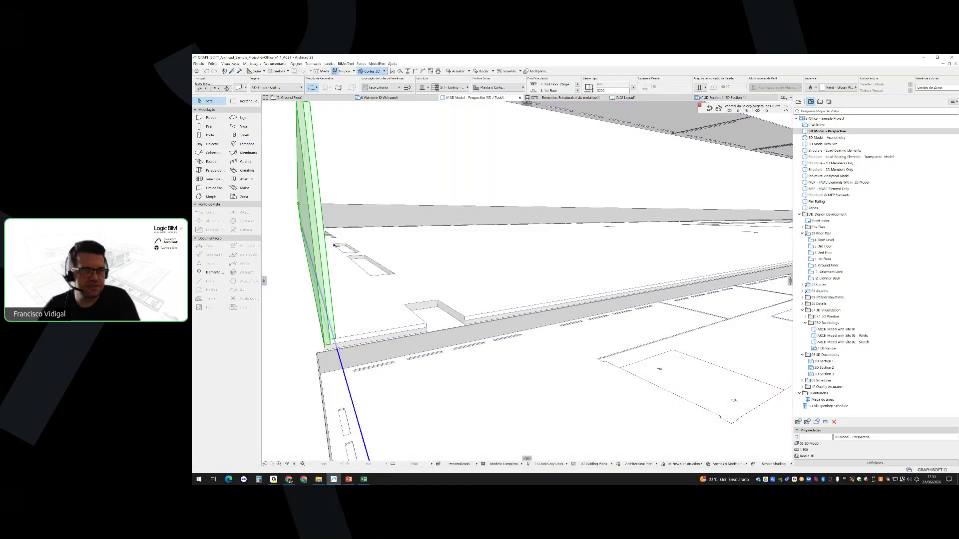
# Unlink the surface overrides of all ceiling edge walls, turn off the first two overrides, and clear the selection
pyautogui.click(211, 119)
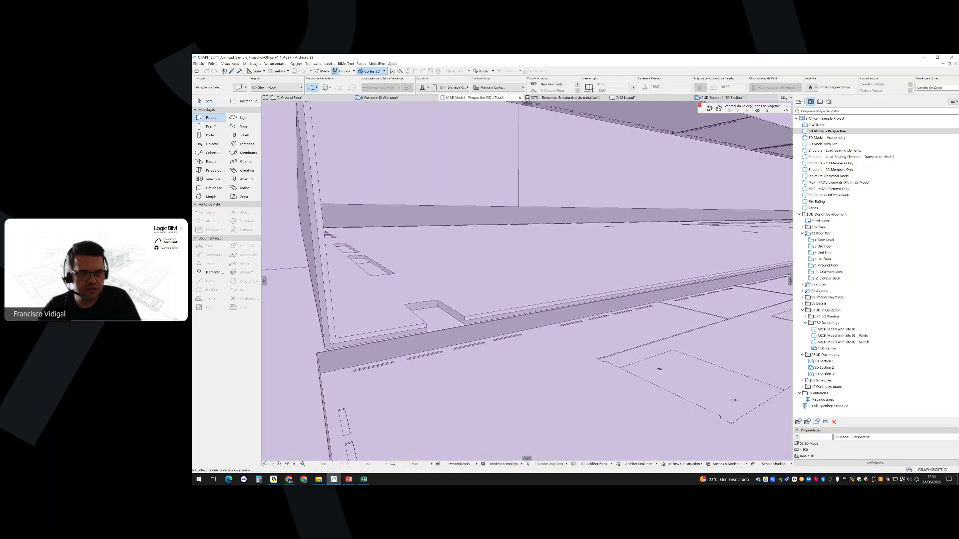
pyautogui.hotkey('ctrl', 'a')
pyautogui.hotkey('ctrl', 't')
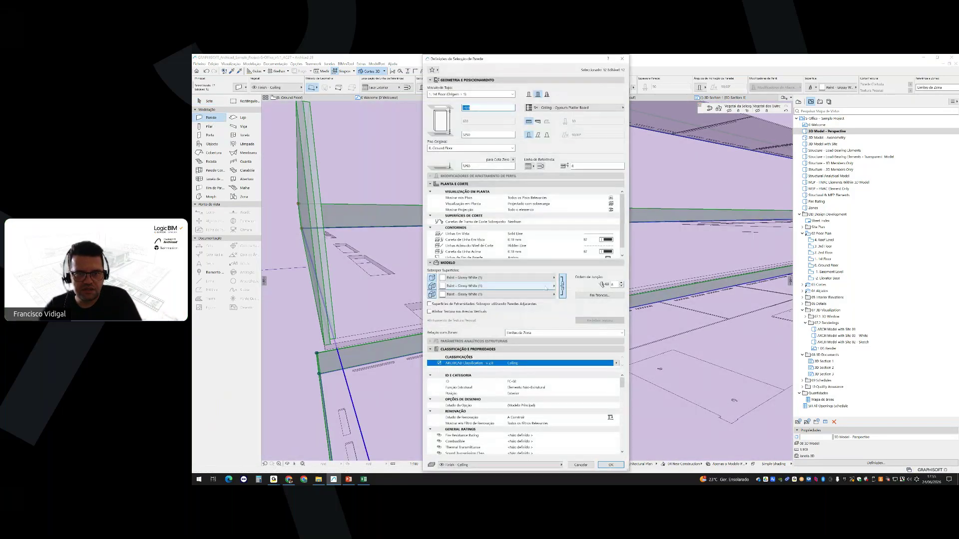
pyautogui.click(562, 287)
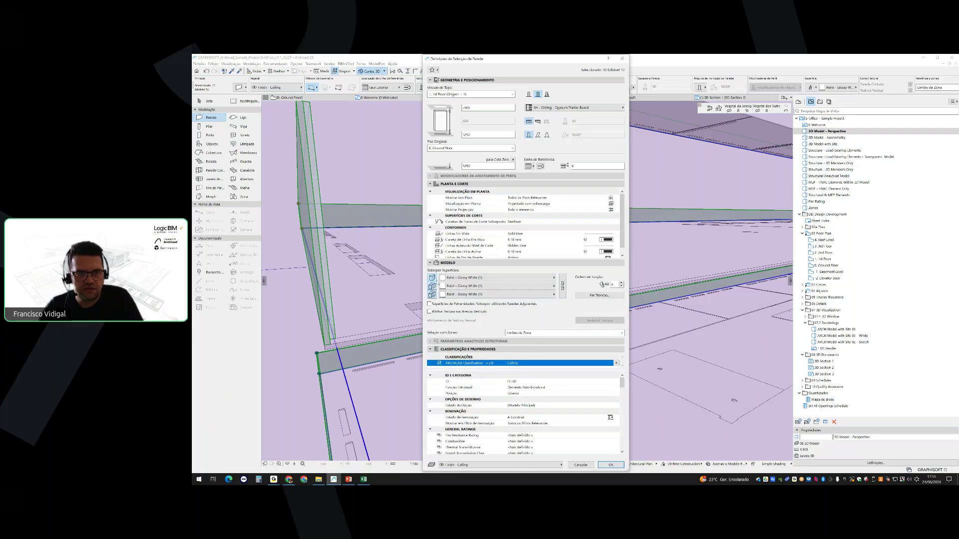
pyautogui.click(432, 278)
pyautogui.click(432, 286)
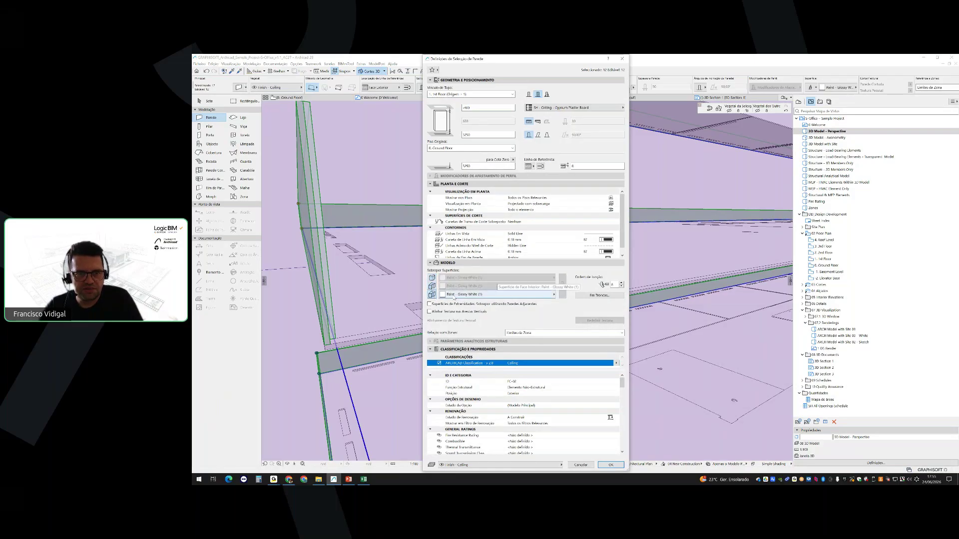
pyautogui.click(608, 465)
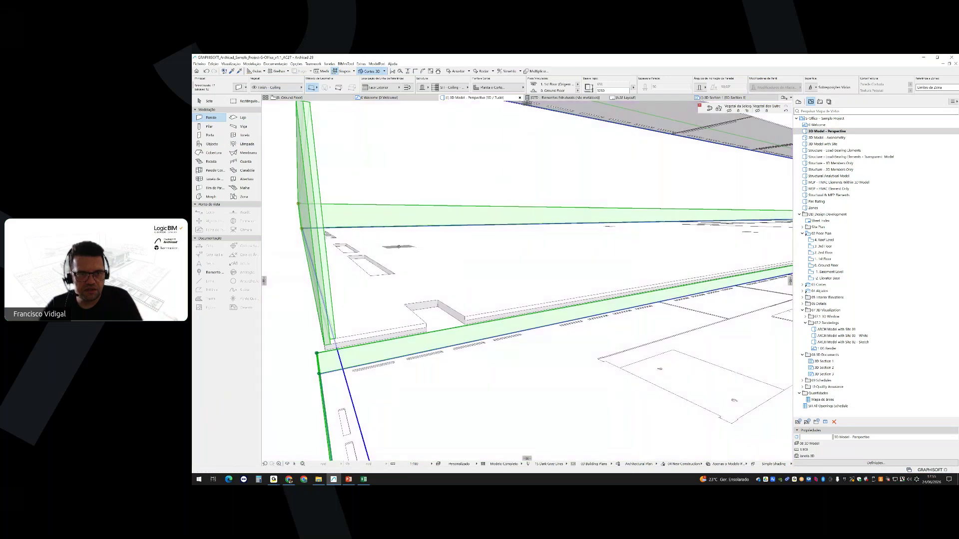
pyautogui.moveTo(392, 260); pyautogui.dragTo(428, 242, button='middle')
pyautogui.scroll(-3, 394, 295)
pyautogui.press('Escape')
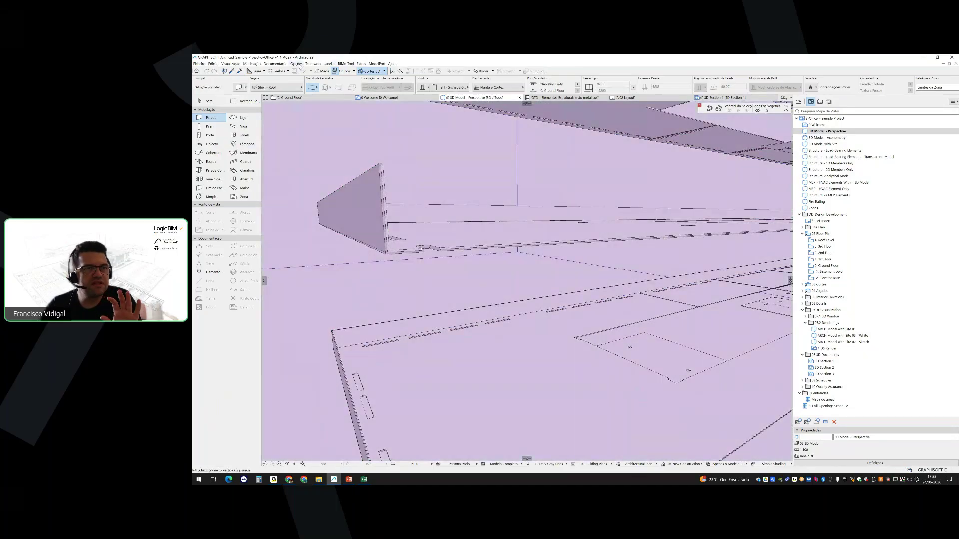
# Find the surface "Paint - Glossy White (1)" by searching for "paint", and change its surface colour to light green
pyautogui.click(296, 64)
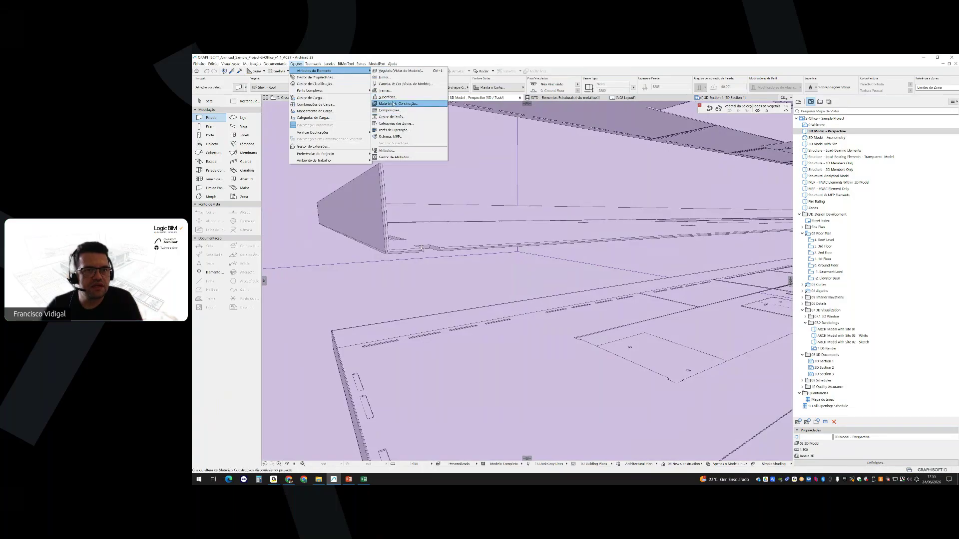
pyautogui.click(388, 97)
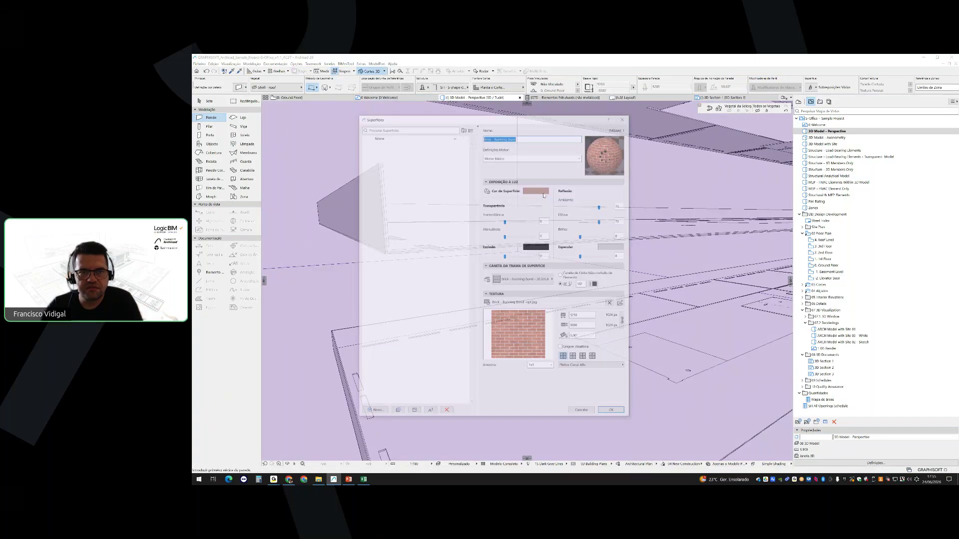
pyautogui.click(392, 129)
pyautogui.write('paint')
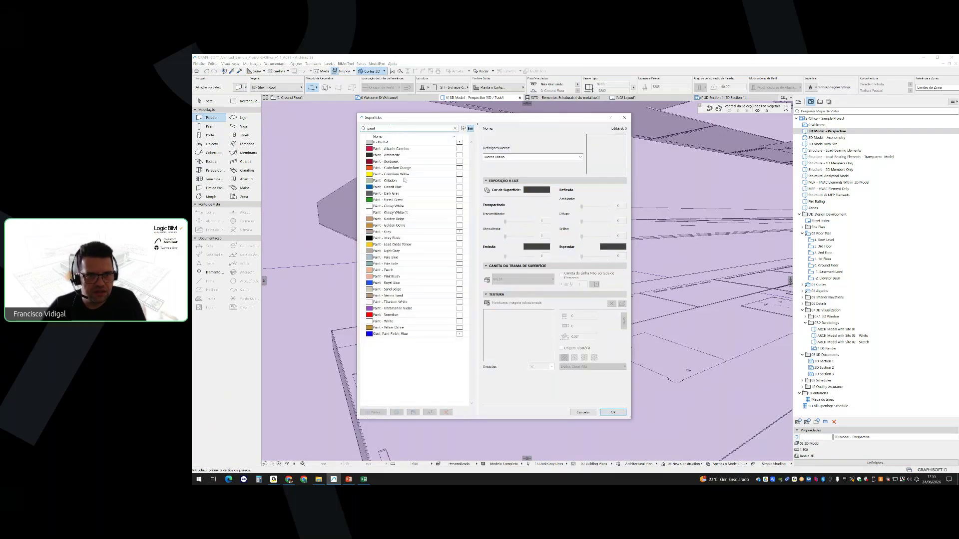
pyautogui.click(435, 213)
pyautogui.click(536, 190)
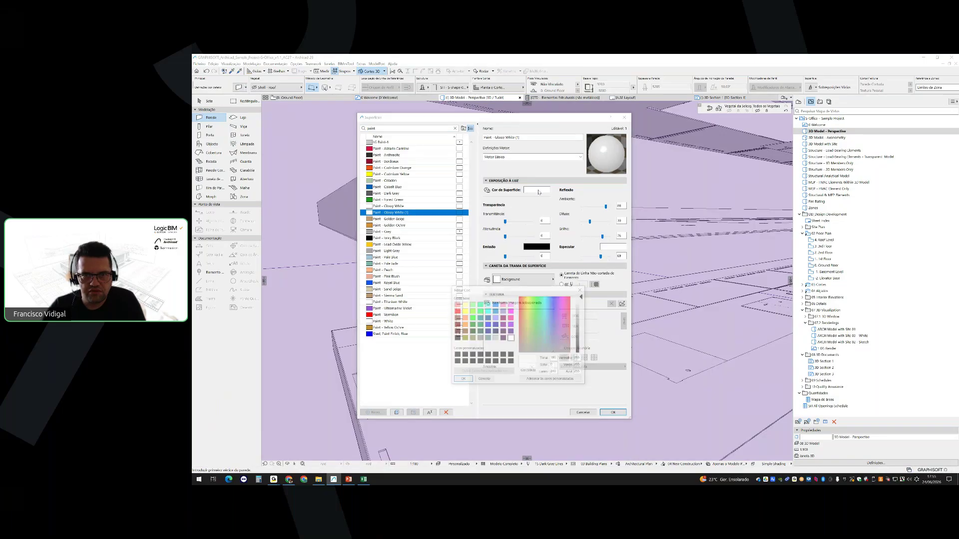
pyautogui.click(582, 316)
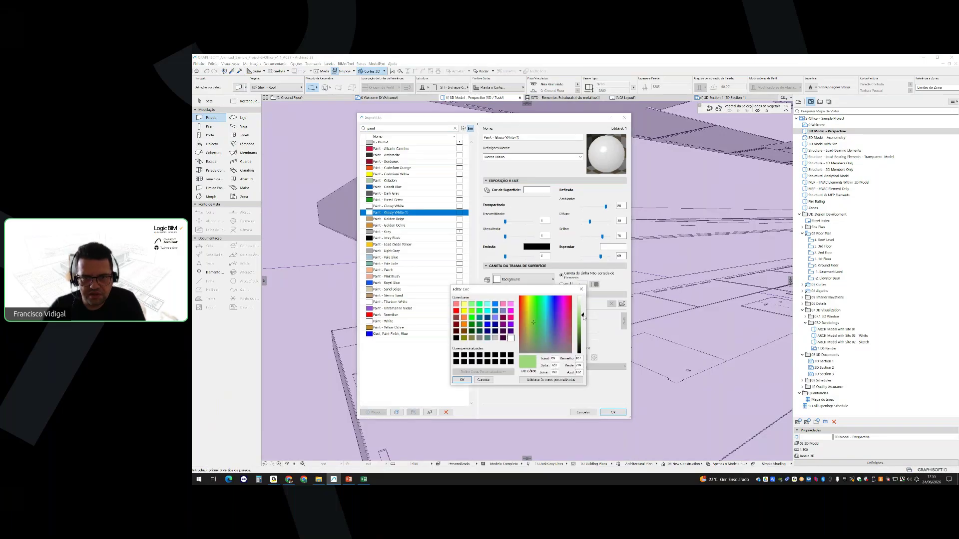
pyautogui.click(462, 380)
pyautogui.click(613, 412)
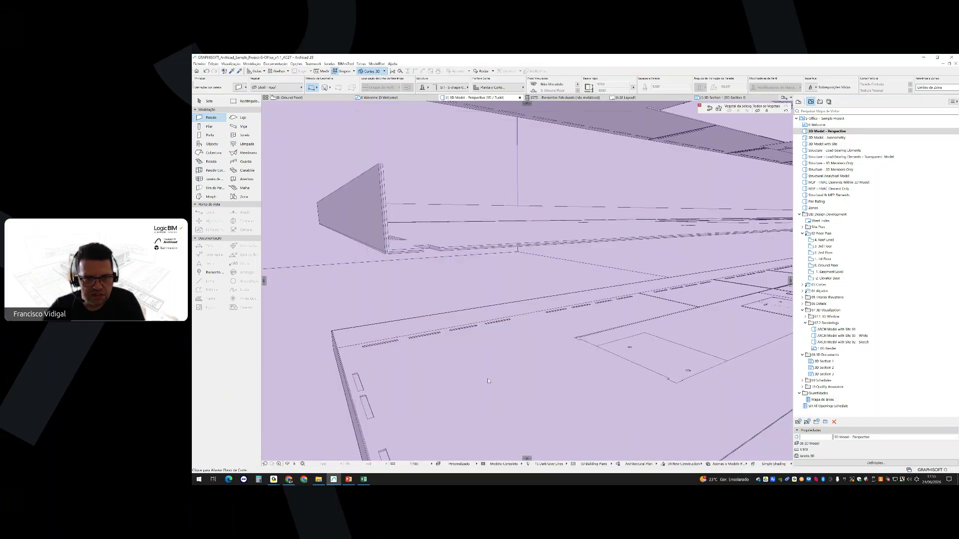
# Select all ceiling slabs and set their bottom surface override to "Paint - Glossy White (1)"
pyautogui.keyDown('shift'); pyautogui.moveTo(445, 329); pyautogui.dragTo(445, 269, button='middle'); pyautogui.keyUp('shift')
pyautogui.press('Escape')
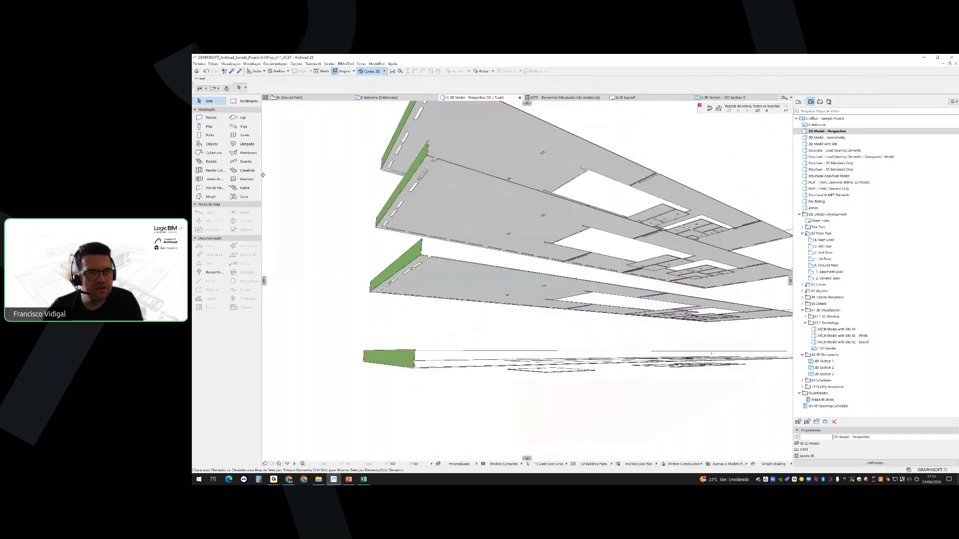
pyautogui.click(243, 118)
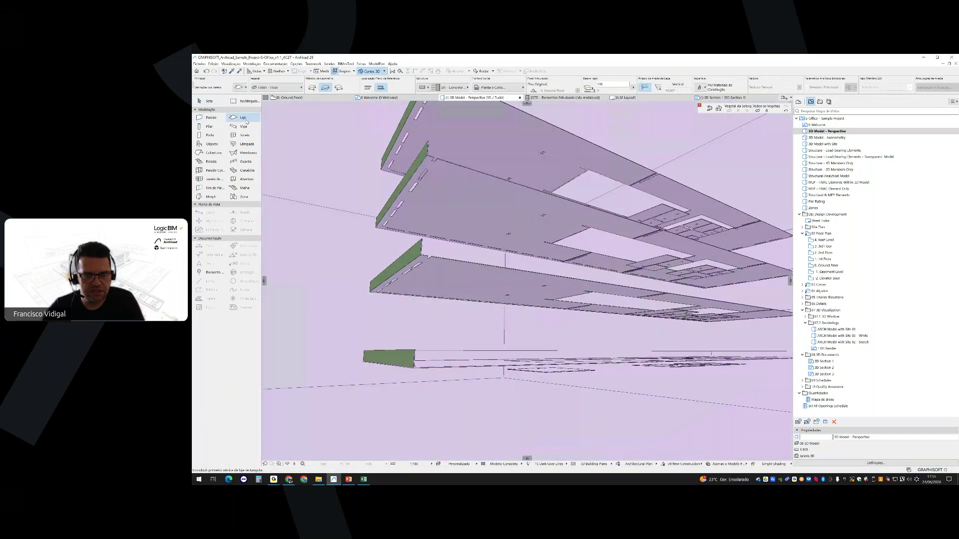
pyautogui.hotkey('ctrl', 'a')
pyautogui.doubleClick(246, 122)
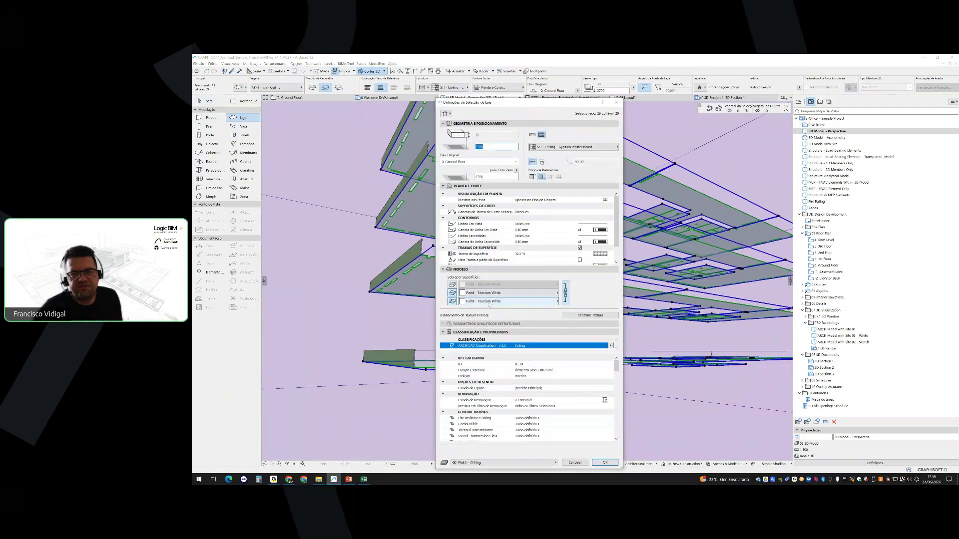
pyautogui.click(478, 302)
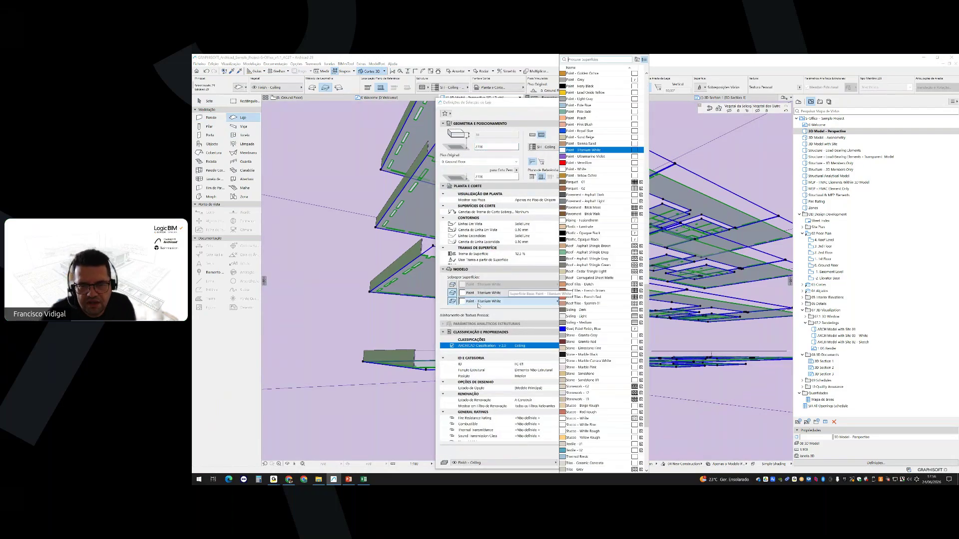
pyautogui.write('pai')
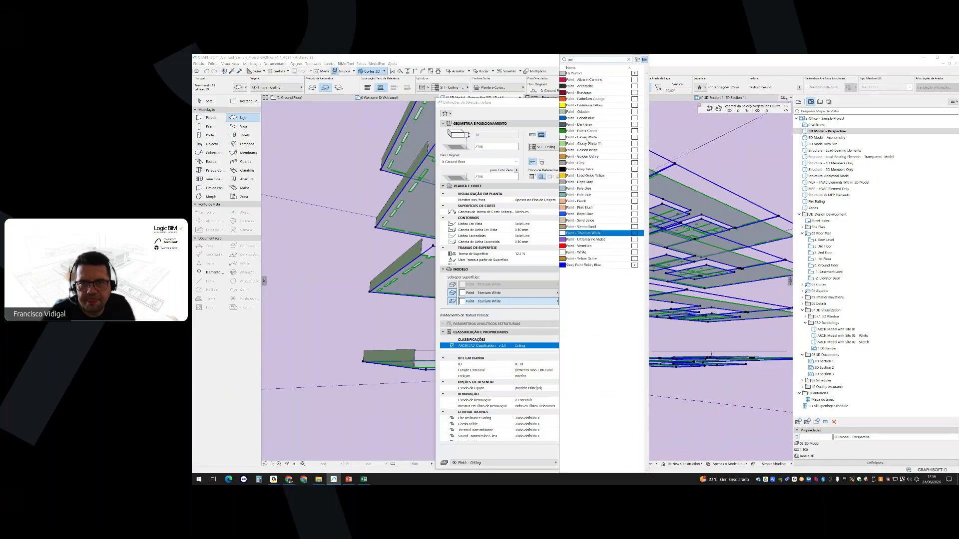
pyautogui.click(589, 144)
pyautogui.click(595, 463)
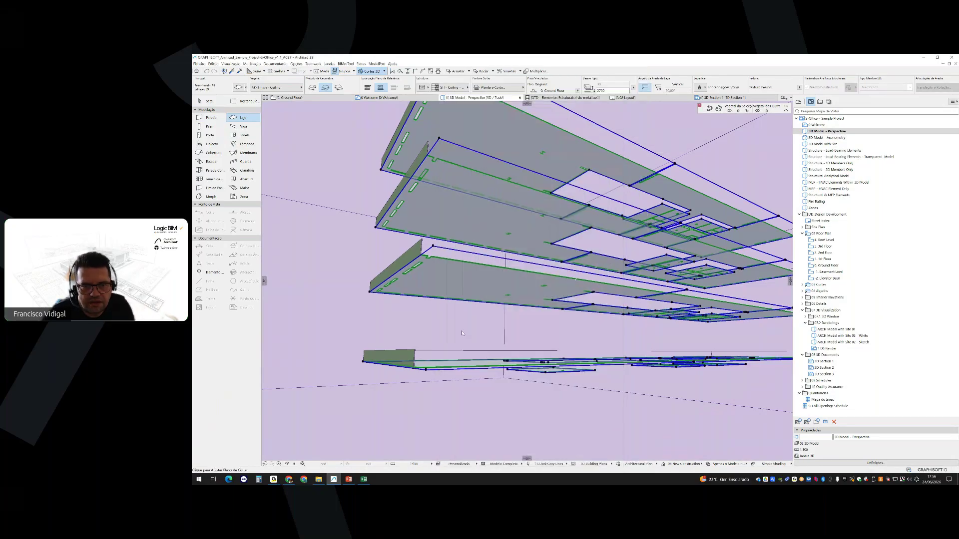
# Move the 3D cutting plane outward clear of the ceilings and apply the new cut
pyautogui.keyDown('shift'); pyautogui.moveTo(442, 294); pyautogui.dragTo(706, 251, button='middle'); pyautogui.keyUp('shift')
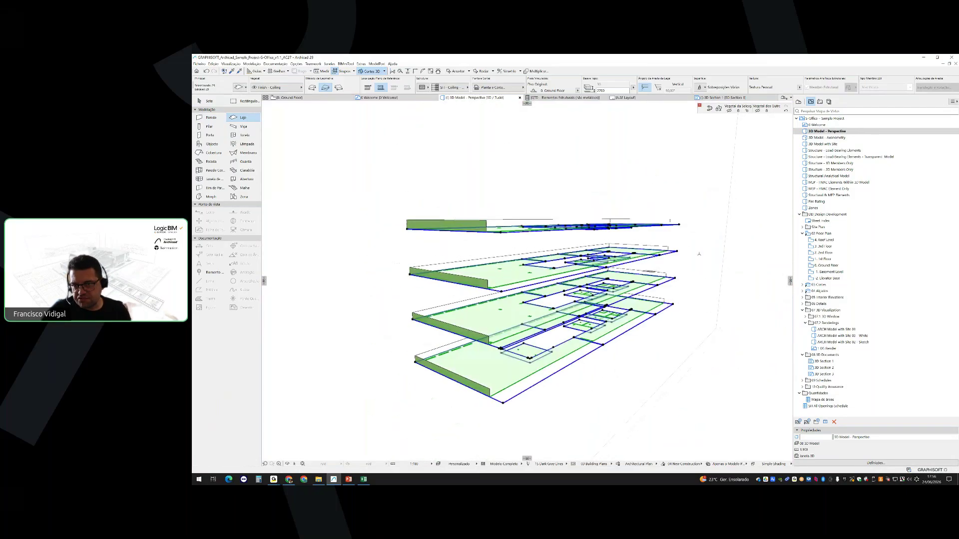
pyautogui.moveTo(706, 252); pyautogui.dragTo(739, 250)
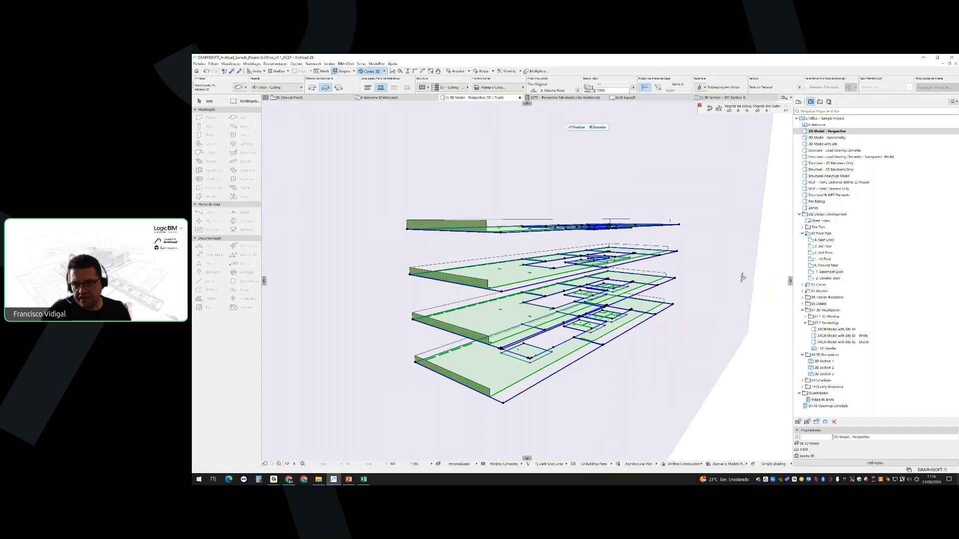
pyautogui.click(577, 127)
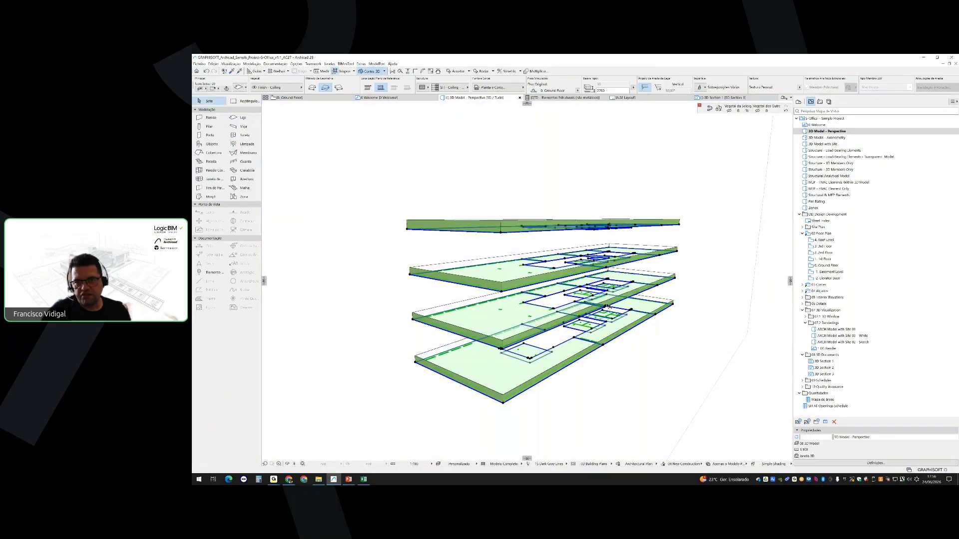
# Examine the ceiling surfaces from above and below, clear the selection, and show the whole building in 3D
pyautogui.scroll(2, 552, 295)
pyautogui.hotkey('ctrl', 'a')
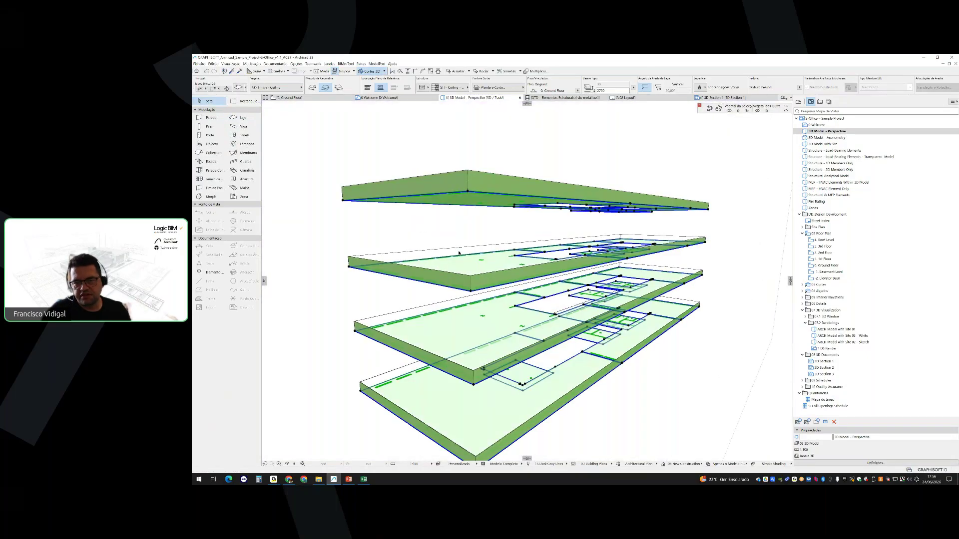
pyautogui.keyDown('shift'); pyautogui.moveTo(521, 280); pyautogui.dragTo(471, 278, button='middle'); pyautogui.keyUp('shift')
pyautogui.scroll(3, 471, 278)
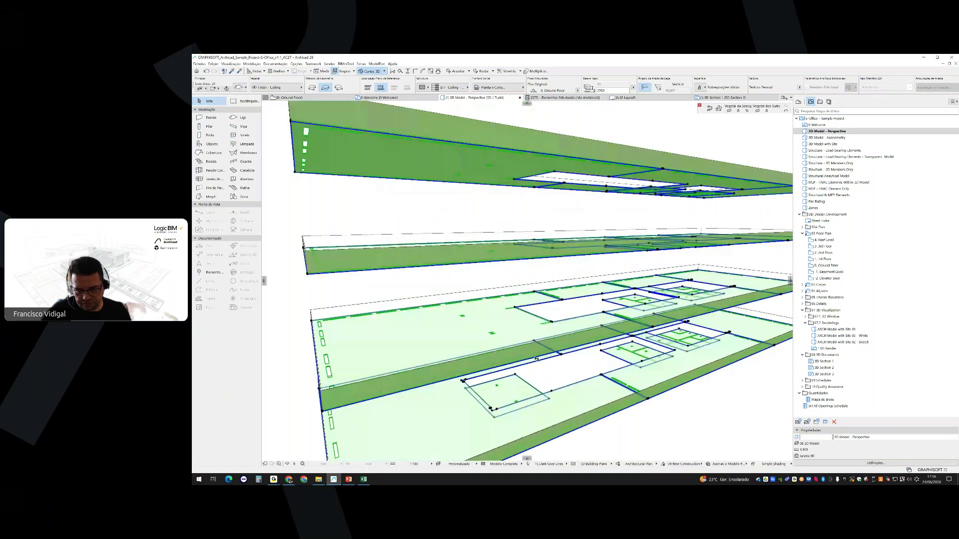
pyautogui.scroll(-3, 533, 355)
pyautogui.keyDown('shift'); pyautogui.moveTo(533, 355); pyautogui.dragTo(528, 290, button='middle'); pyautogui.keyUp('shift')
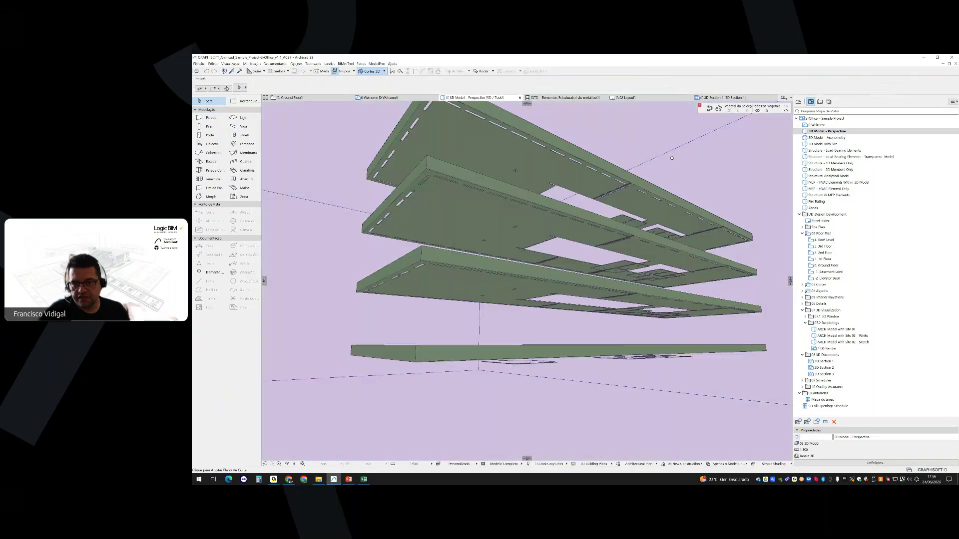
pyautogui.click(673, 158)
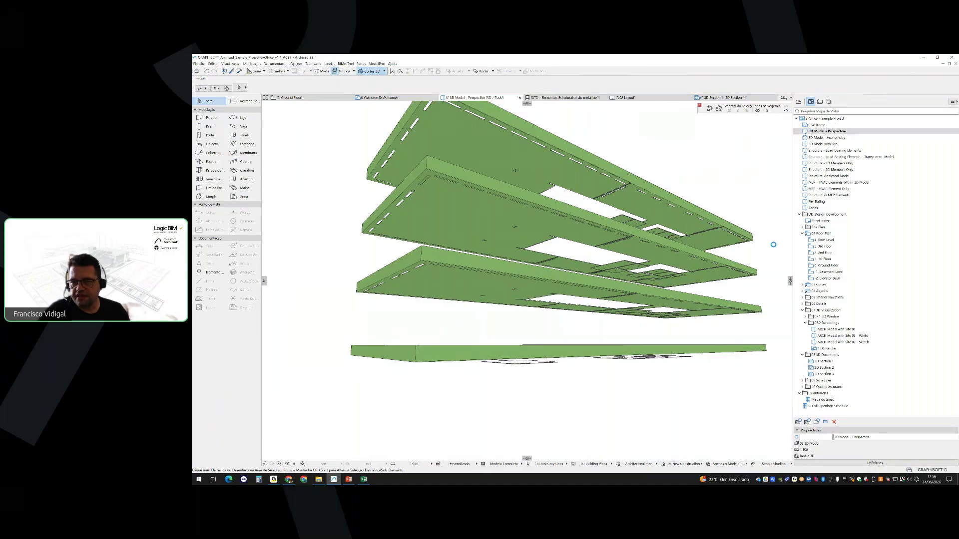
# Create a new schedule scheme of type Superfícies named "QTD - Tinta para Tetos Falsos"
pyautogui.click(798, 101)
pyautogui.click(814, 285)
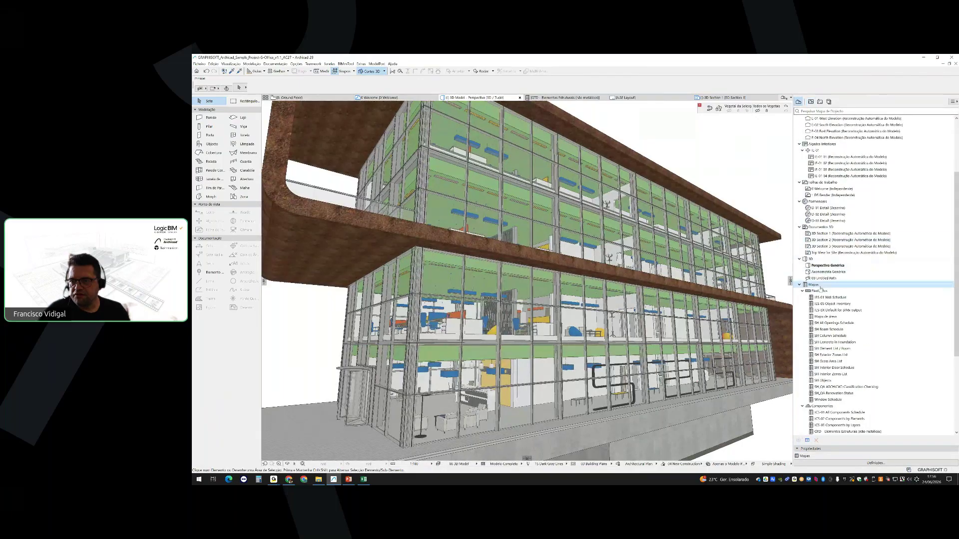
pyautogui.rightClick(821, 285)
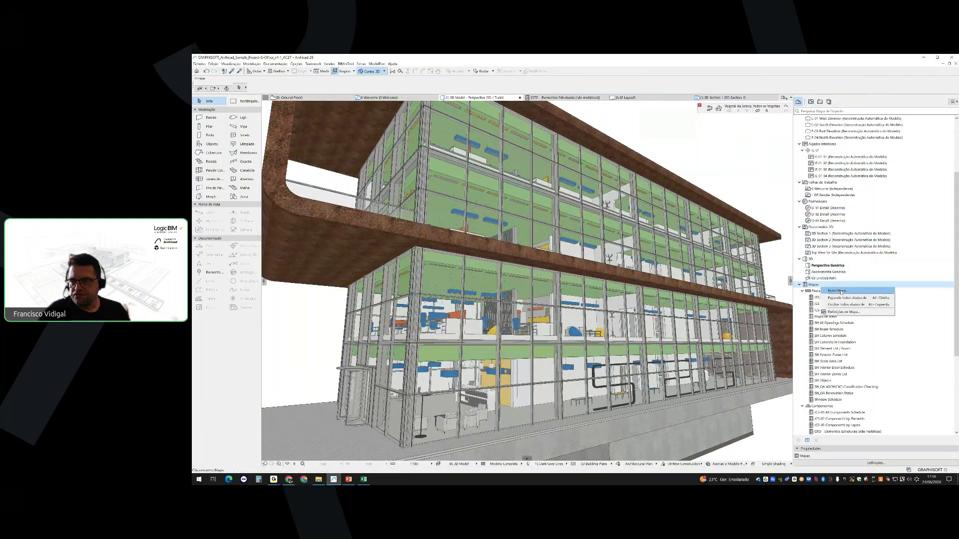
pyautogui.click(837, 290)
pyautogui.click(604, 247)
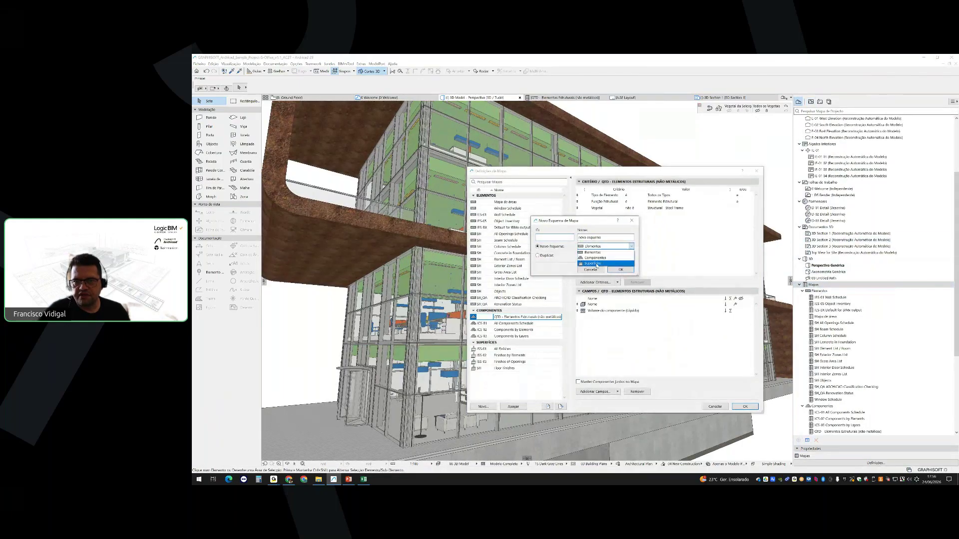
pyautogui.click(592, 263)
pyautogui.press('Tab')
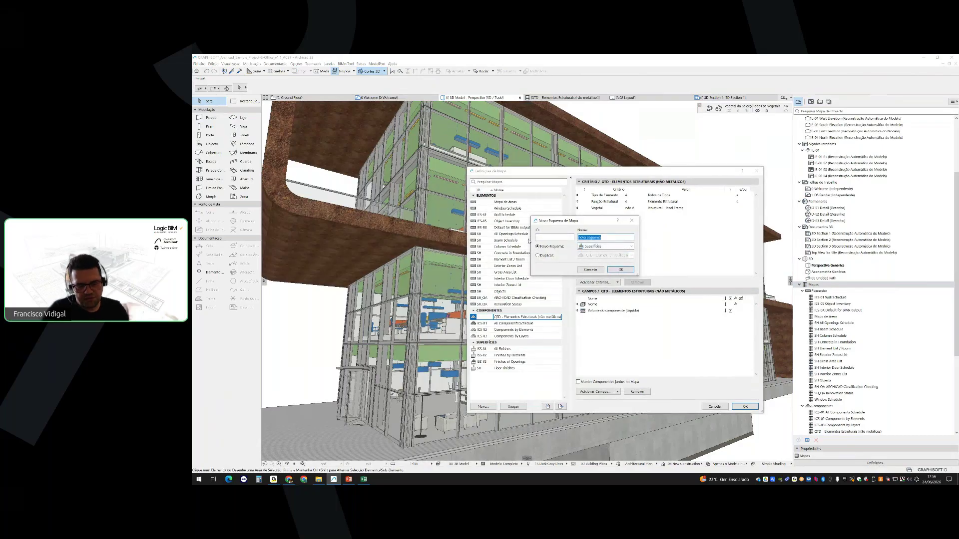
pyautogui.write('Q')
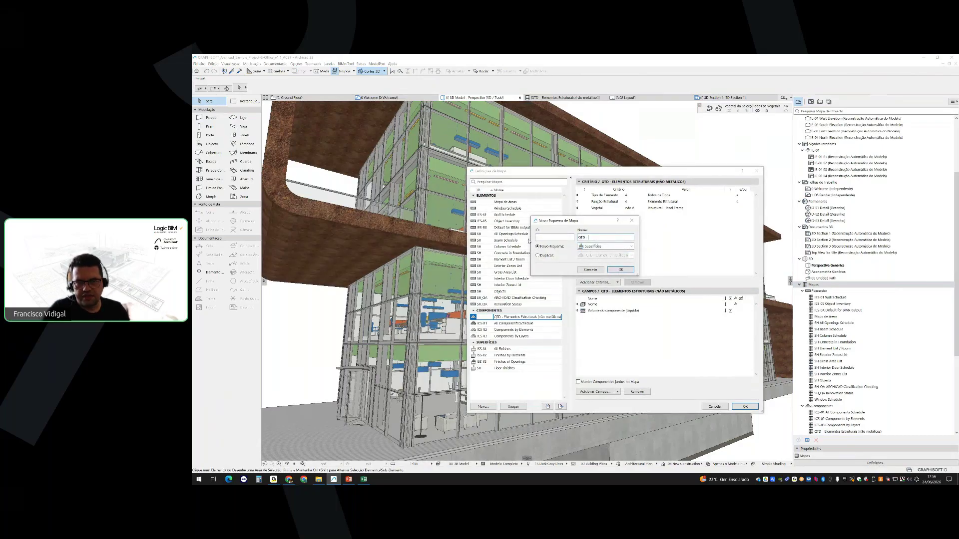
pyautogui.write('TD - Tinta para Te')
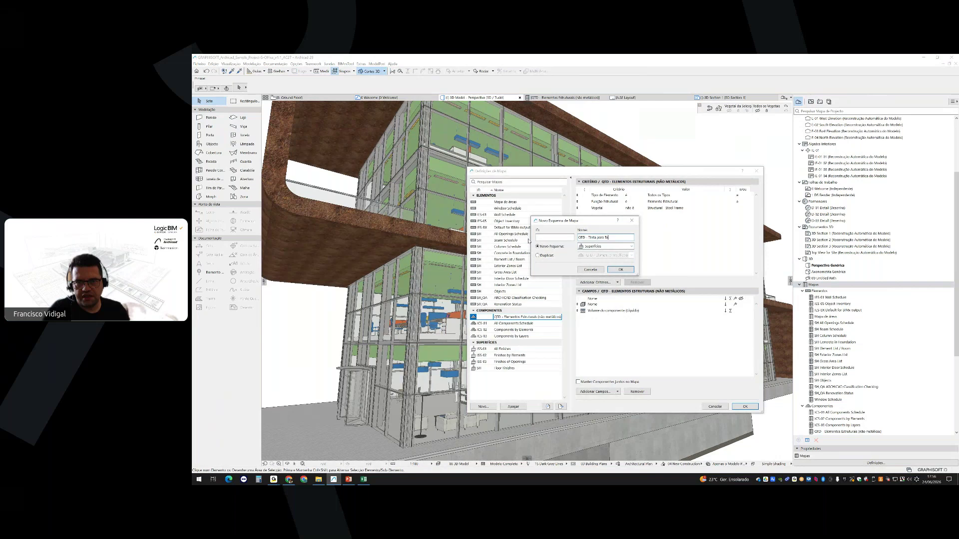
pyautogui.write('tos Falsos')
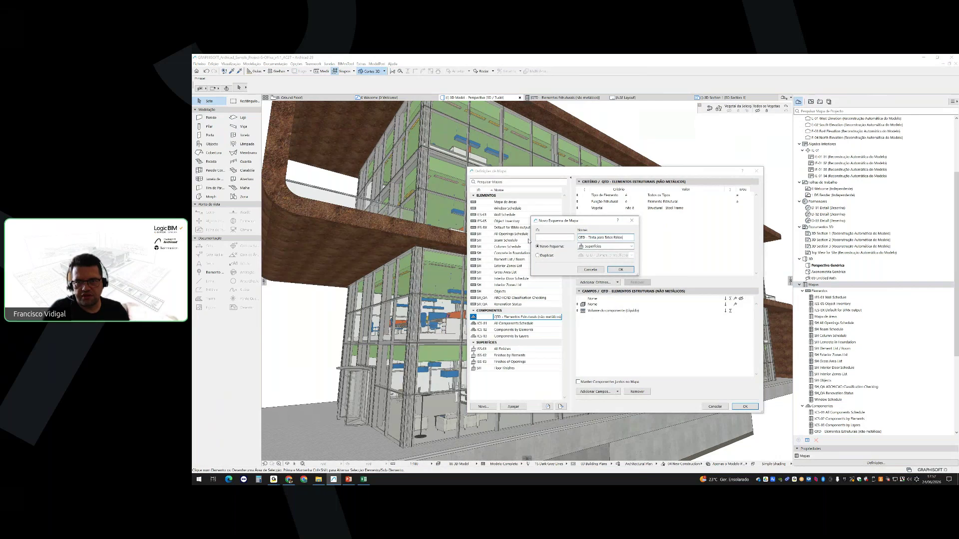
pyautogui.press('Return')
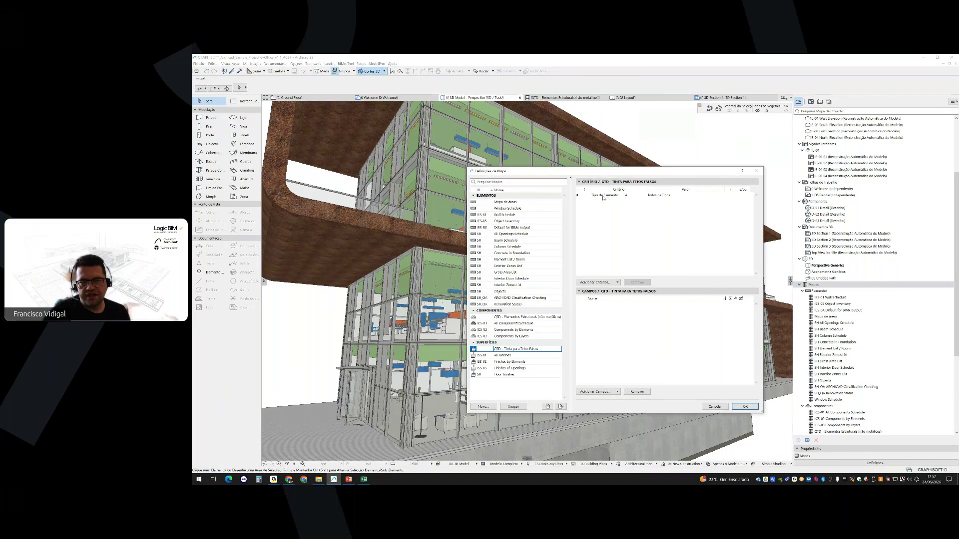
# Add an ARCHICAD Classification criterion to the false-ceiling paint schedule
pyautogui.click(606, 283)
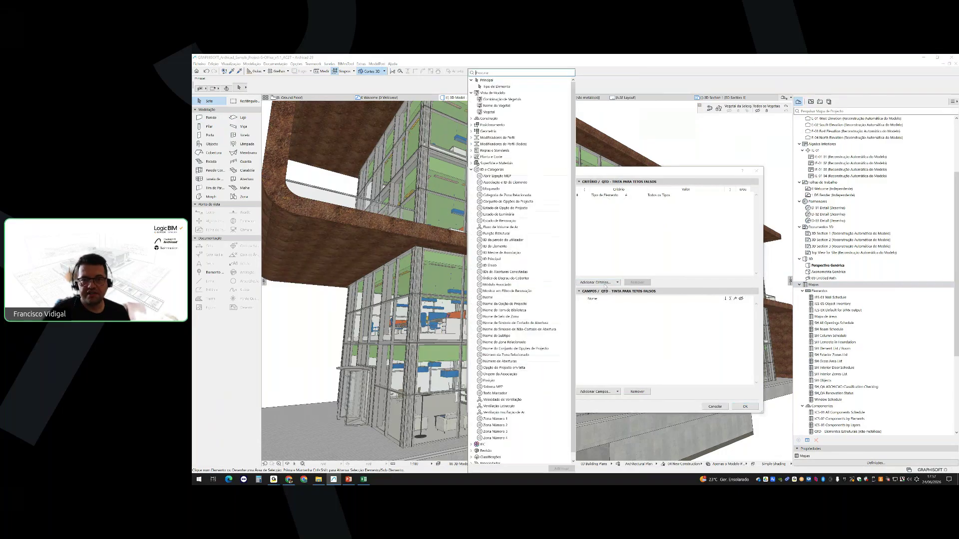
pyautogui.scroll(-1, 483, 457)
pyautogui.doubleClick(487, 451)
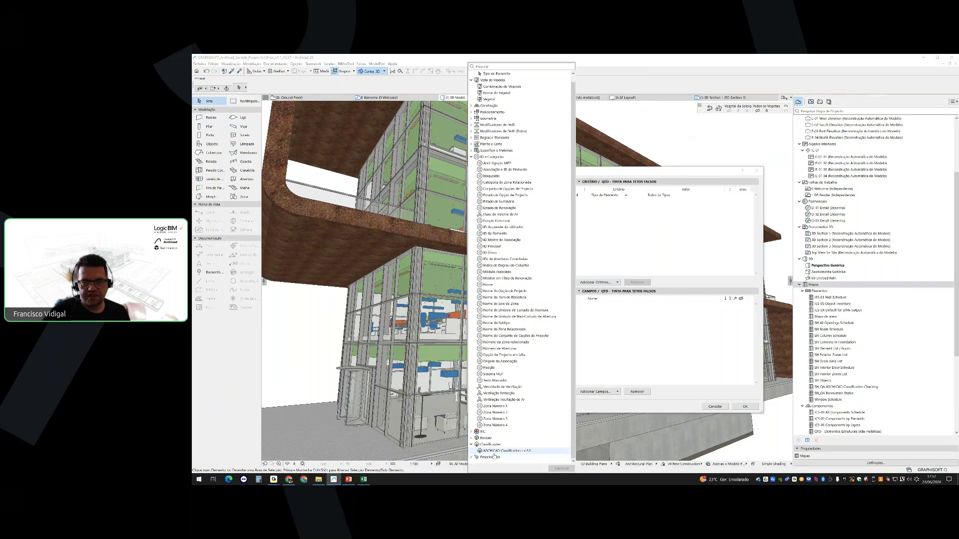
pyautogui.click(505, 451)
pyautogui.click(560, 469)
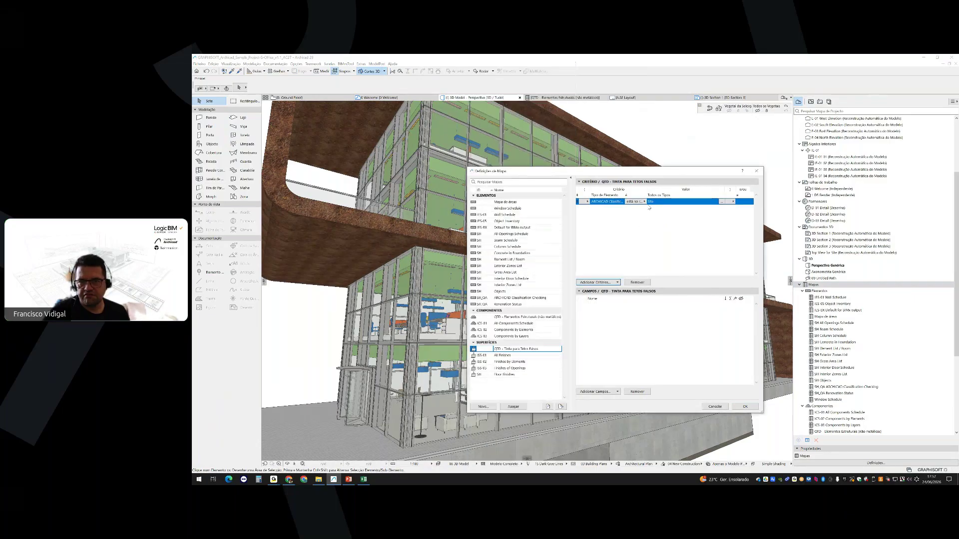
# Set the value of the classification criterion to Ceiling, found under Covering in the construction elements
pyautogui.click(722, 202)
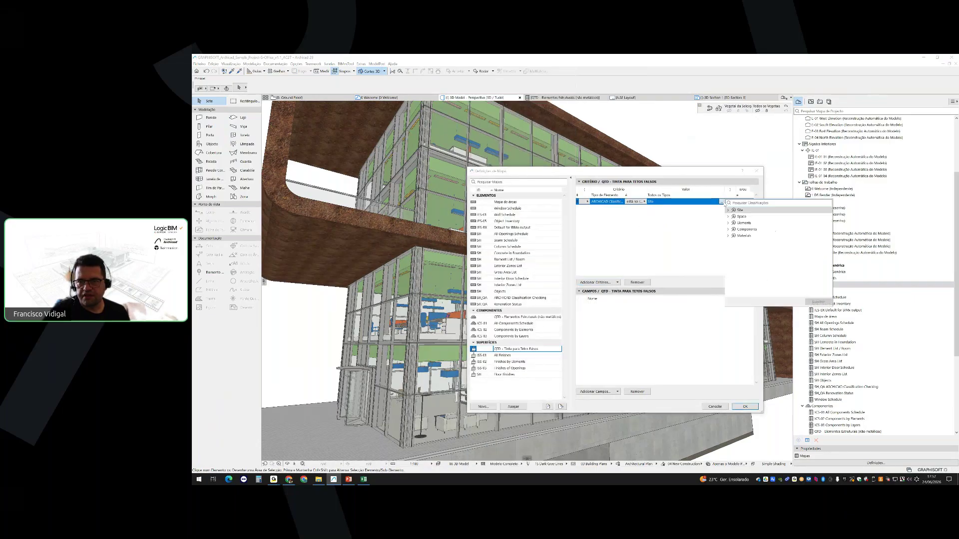
pyautogui.click(729, 224)
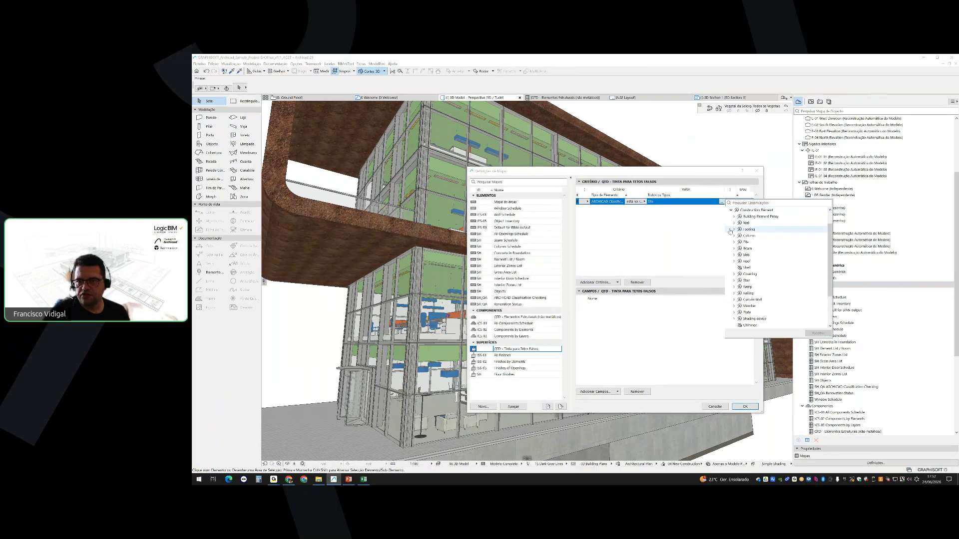
pyautogui.click(730, 229)
pyautogui.doubleClick(750, 274)
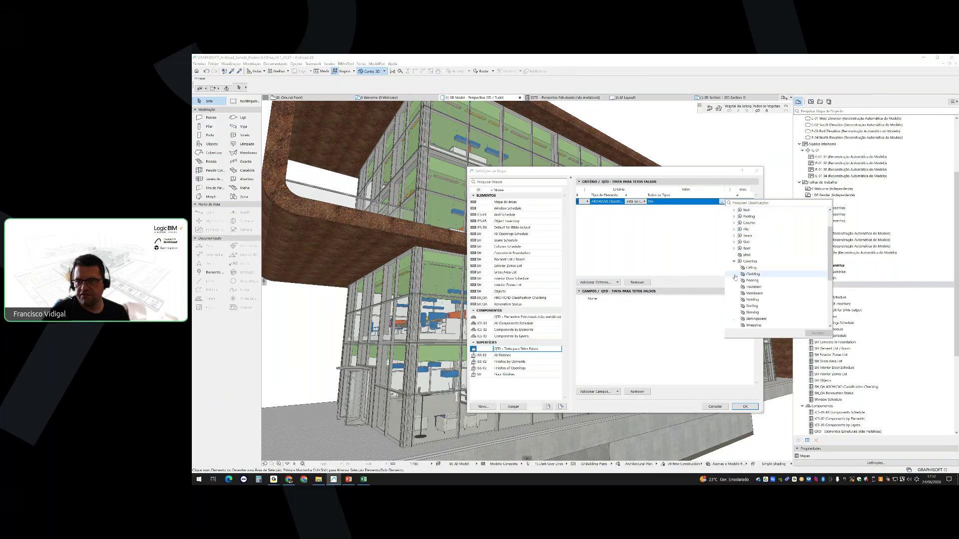
pyautogui.click(751, 268)
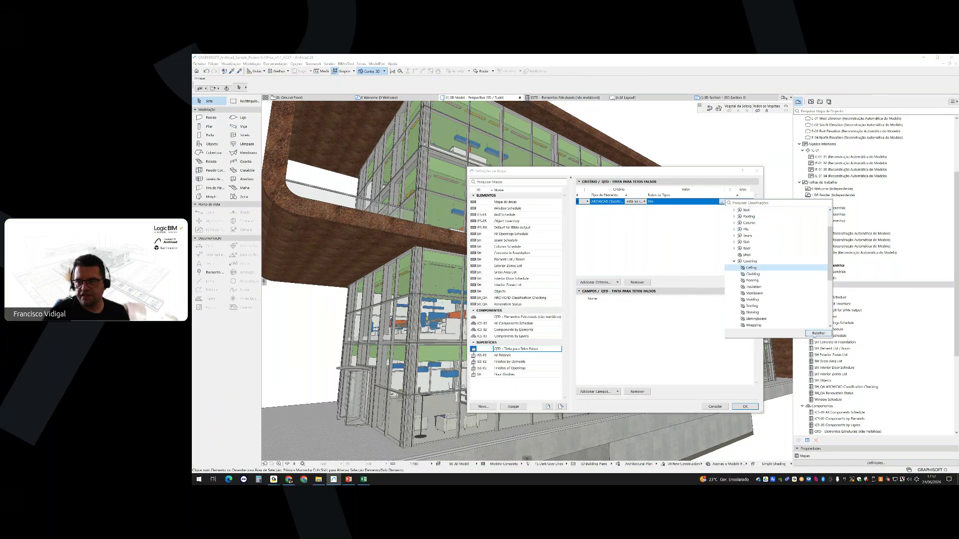
pyautogui.click(819, 333)
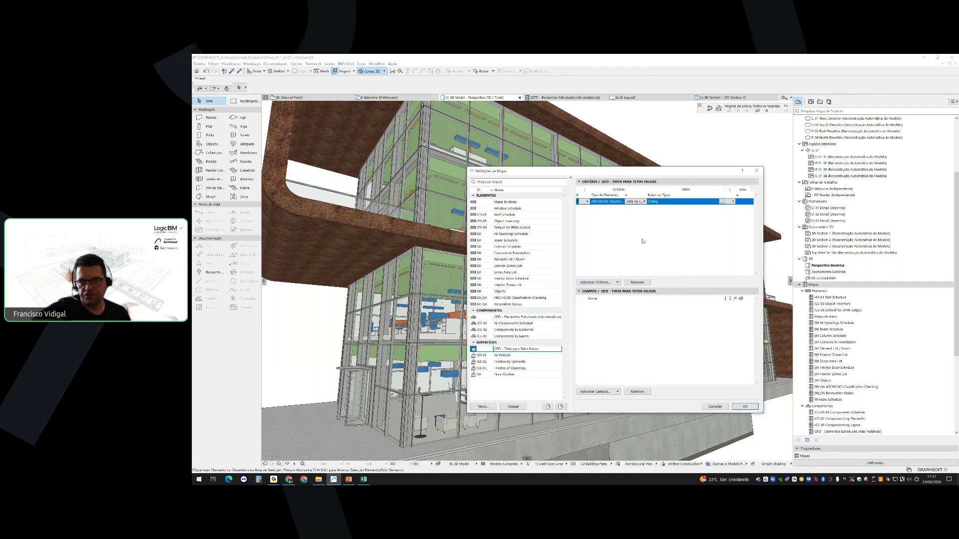
# Add a Superfície criterion from the surface and material parameters and set its value to Paint - Glossy White (1)
pyautogui.click(597, 282)
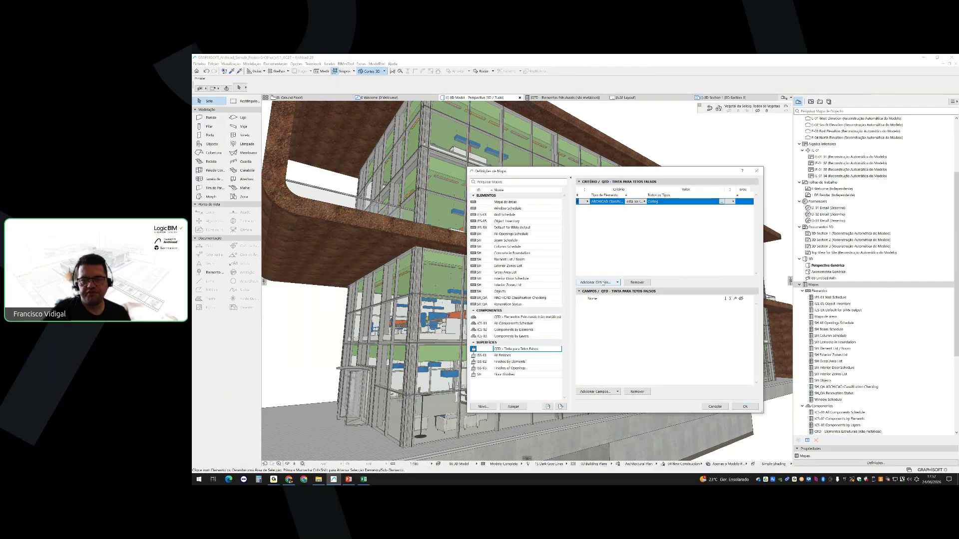
pyautogui.click(471, 163)
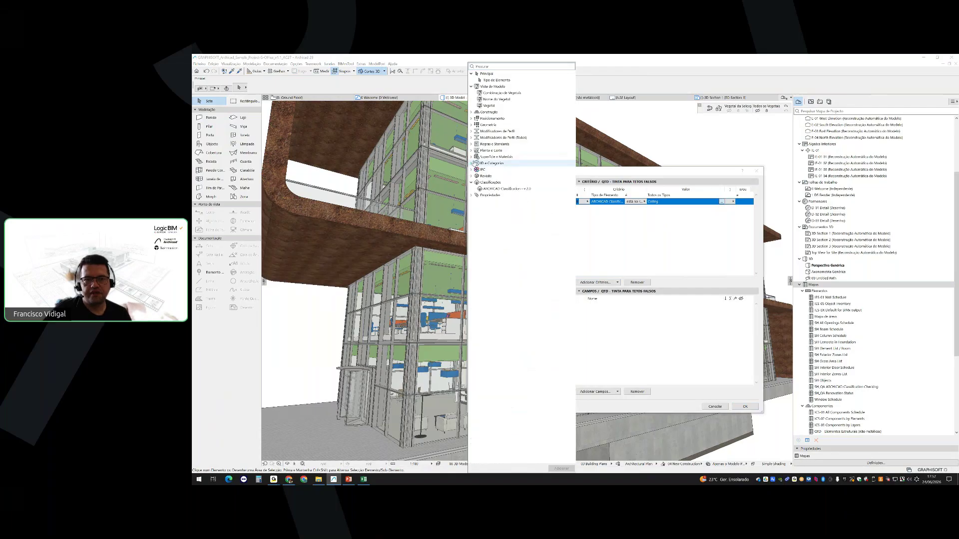
pyautogui.click(471, 156)
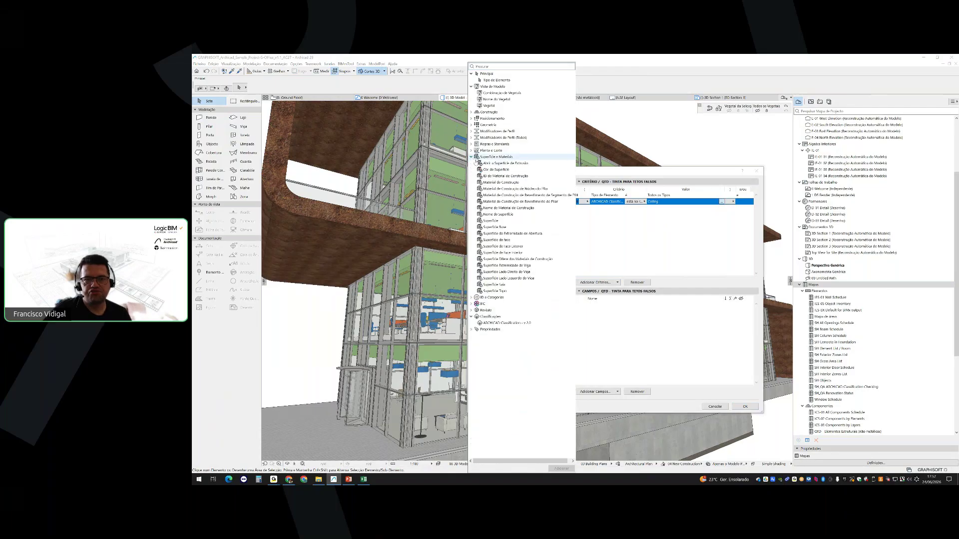
pyautogui.click(490, 221)
pyautogui.click(562, 469)
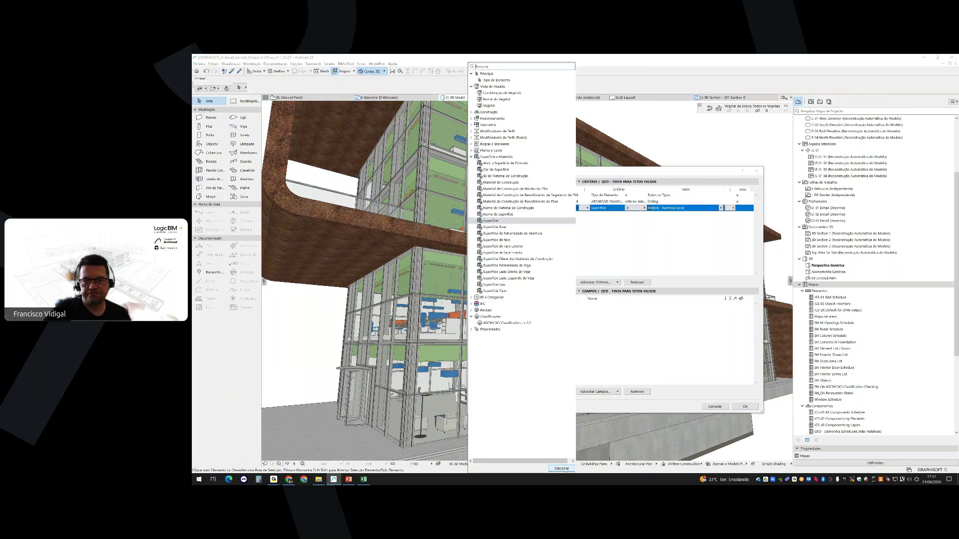
pyautogui.click(720, 208)
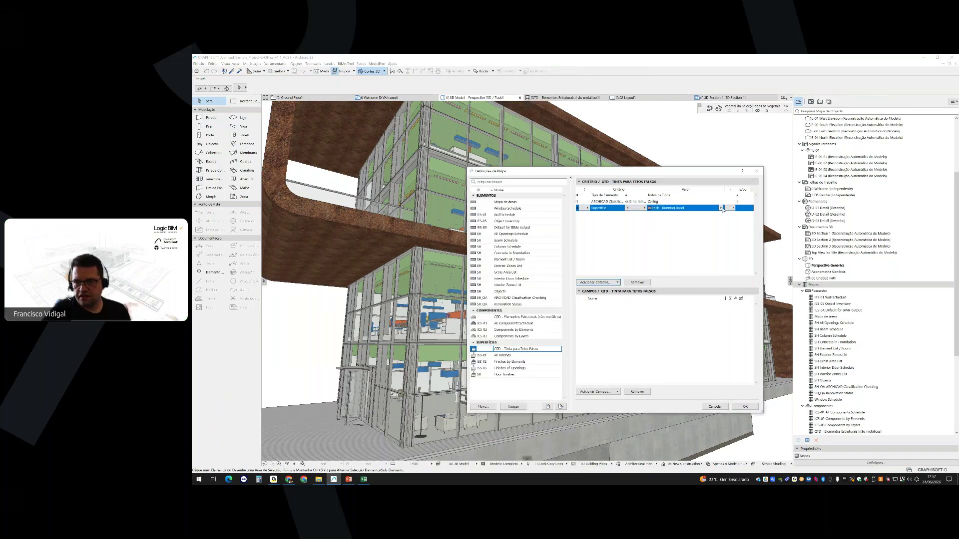
pyautogui.write('pain')
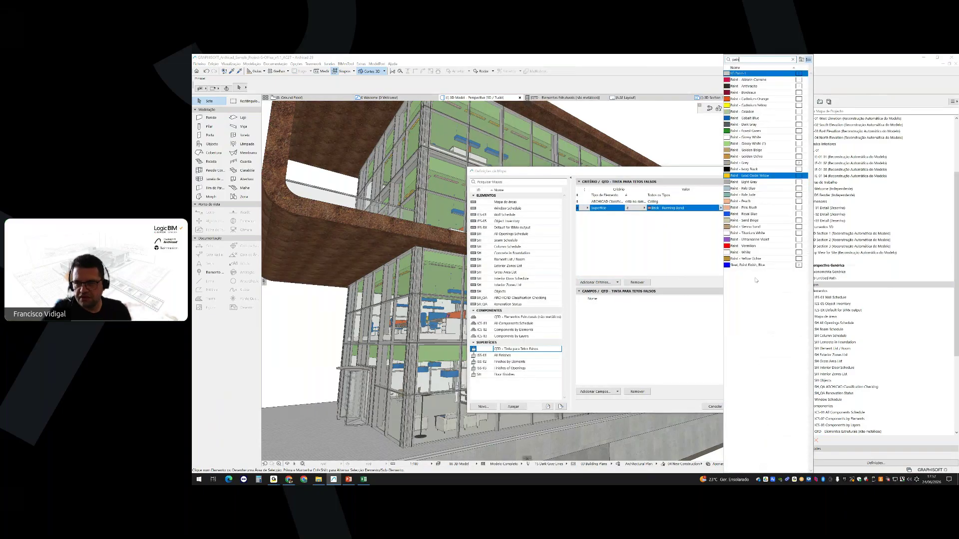
pyautogui.click(747, 143)
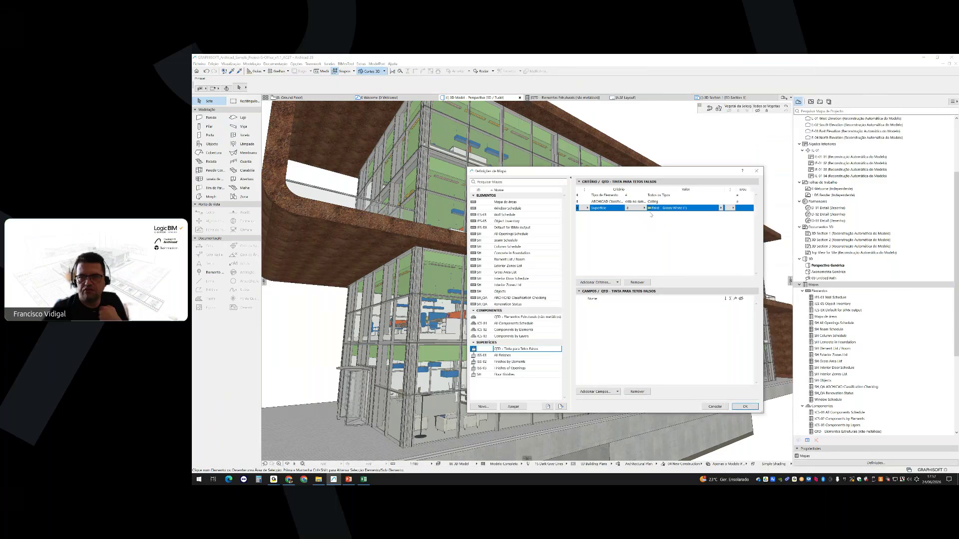
# Add the surface fields Nome de Superfície and Área Exposta to the schedule, placing Nome de Superfície first
pyautogui.click(596, 392)
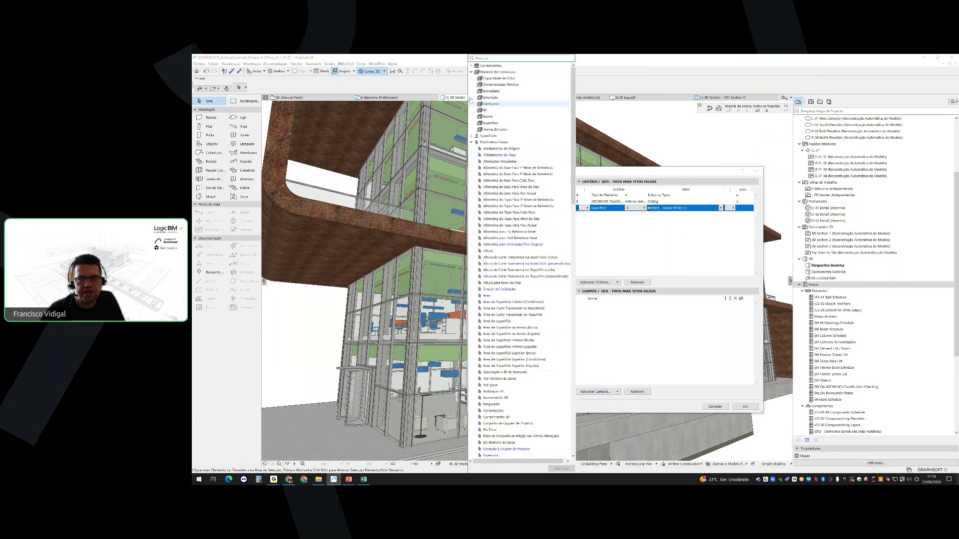
pyautogui.click(471, 136)
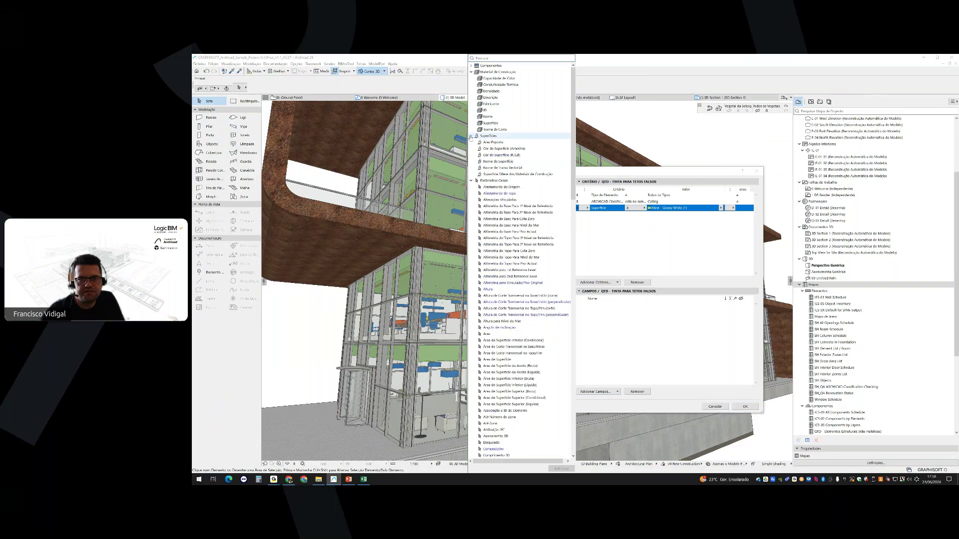
pyautogui.click(498, 162)
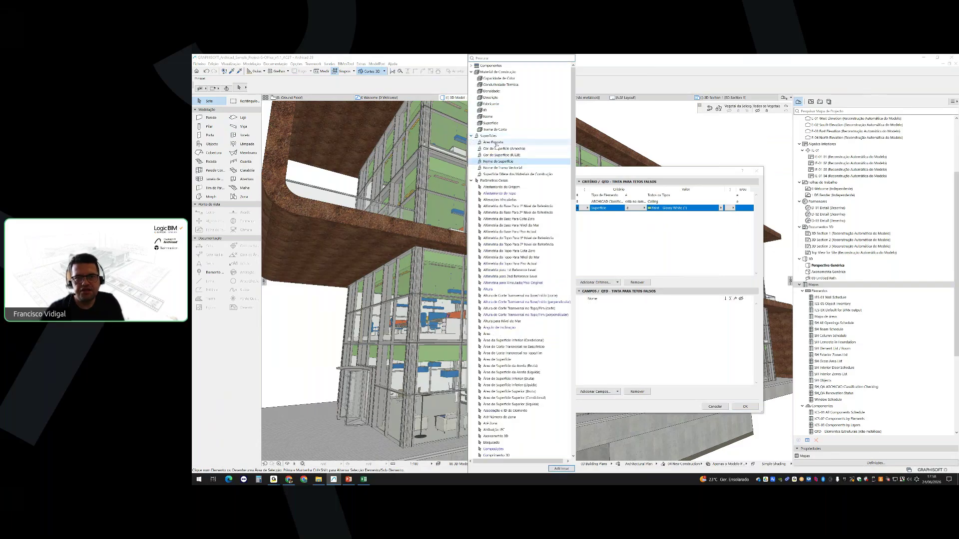
pyautogui.keyDown('ctrl'); pyautogui.click(496, 144); pyautogui.keyUp('ctrl')
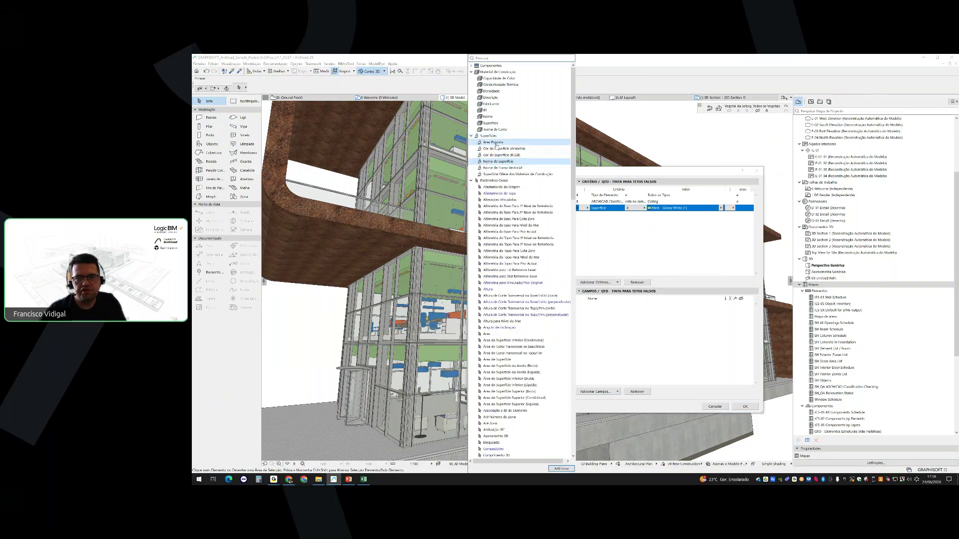
pyautogui.click(561, 469)
pyautogui.moveTo(578, 311); pyautogui.dragTo(578, 305)
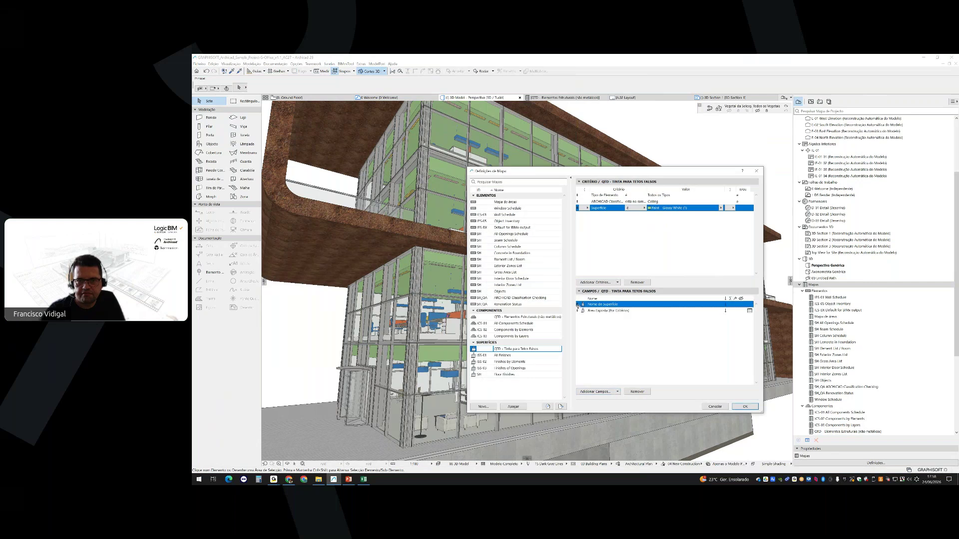
# Turn on the sum for the Área Exposta field and accept the schedule scheme settings
pyautogui.click(604, 311)
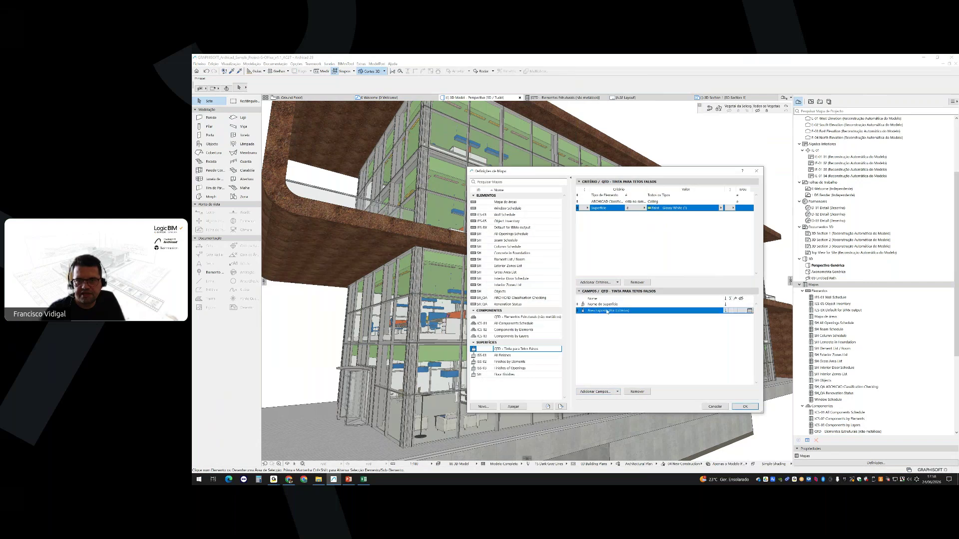
pyautogui.click(731, 311)
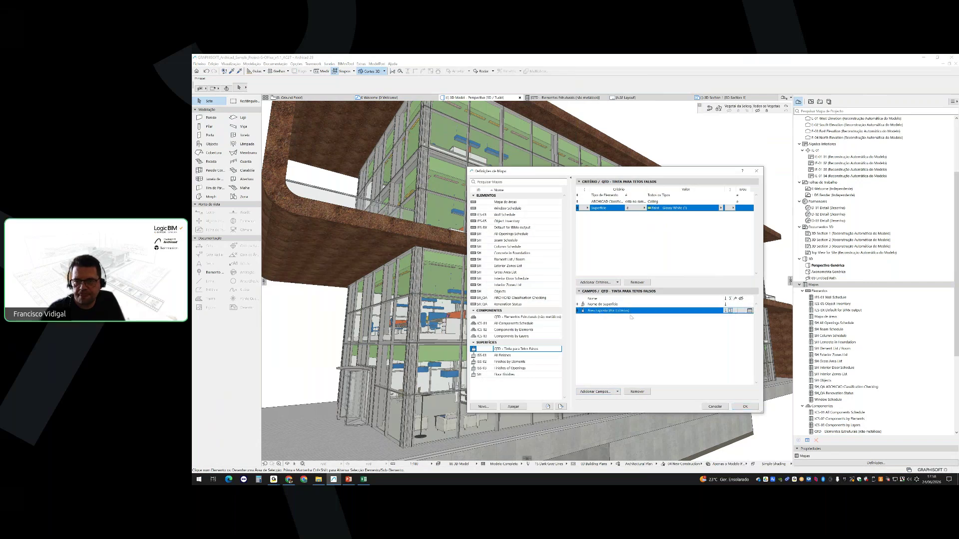
pyautogui.click(744, 406)
# Open the "QTD - Tinta para Tetos Falsos" schedule from the project's Superfícies schedules
pyautogui.scroll(-5, 824, 300)
pyautogui.click(802, 323)
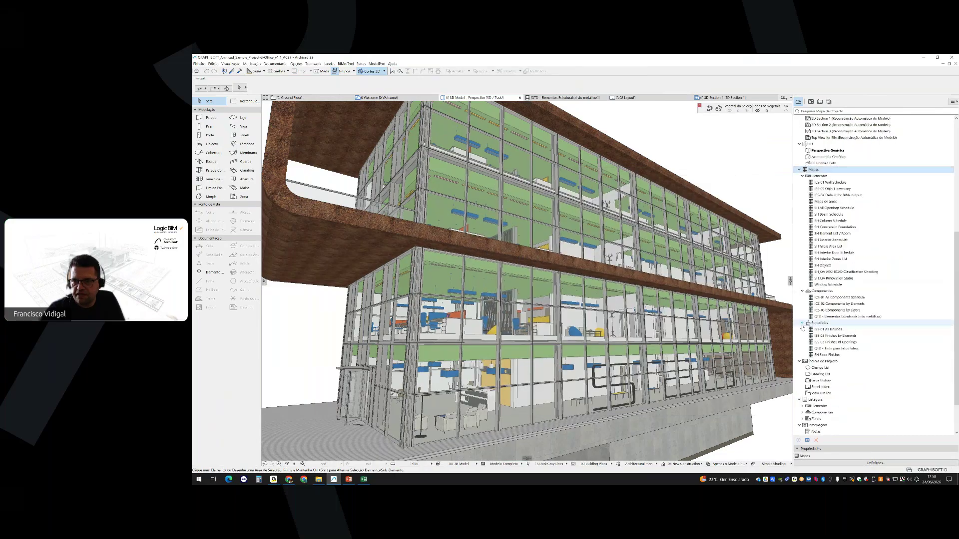
pyautogui.click(850, 349)
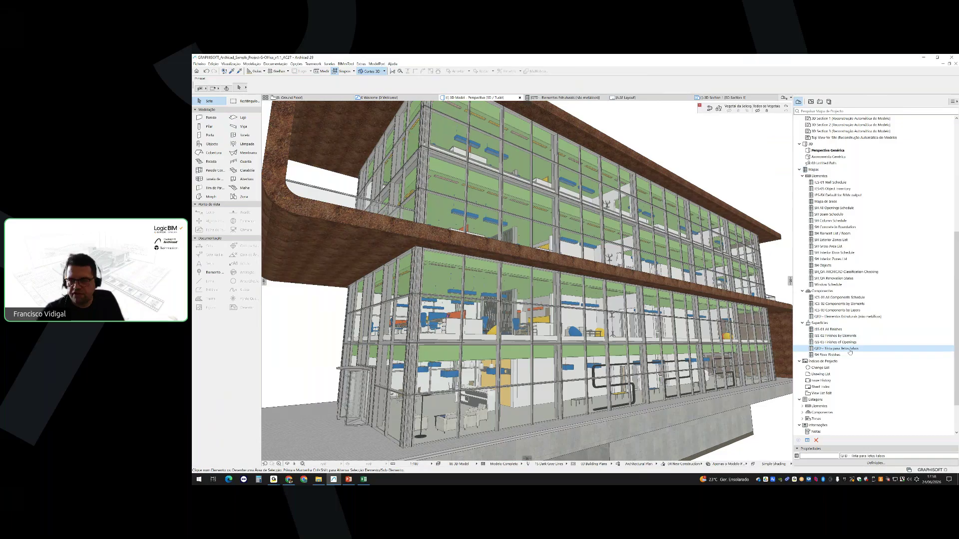
pyautogui.doubleClick(850, 349)
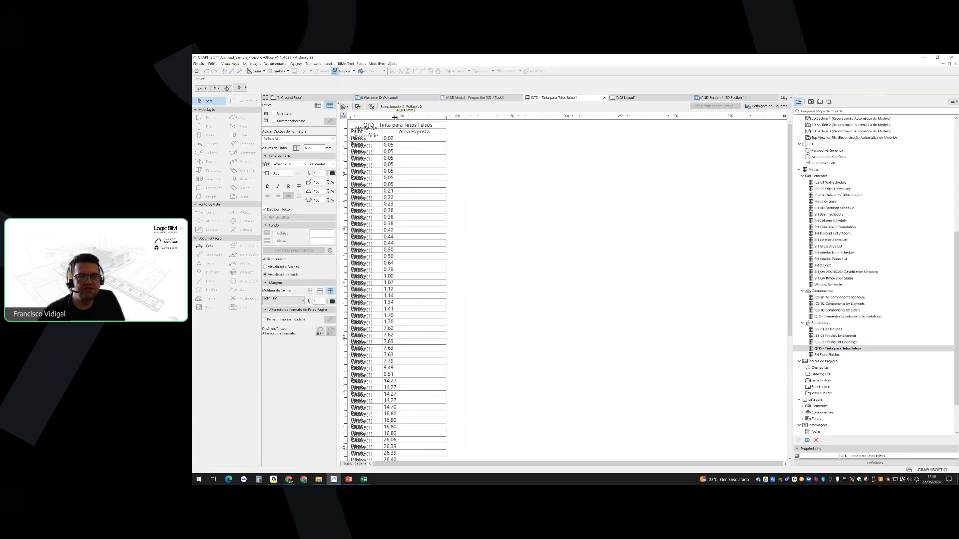
# Widen the Nome de Superfície column to fit its text and merge identical items into one row
pyautogui.moveTo(394, 117); pyautogui.dragTo(407, 116)
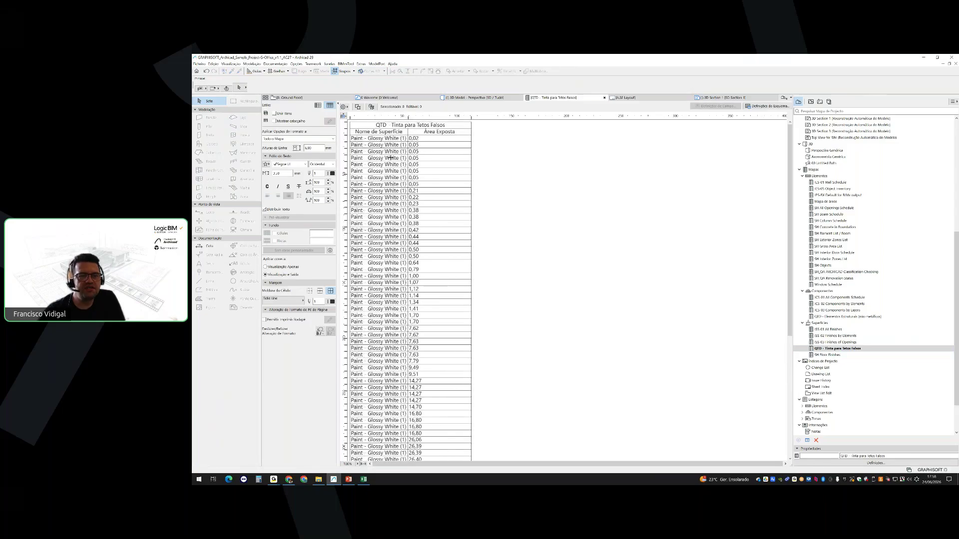
pyautogui.click(290, 114)
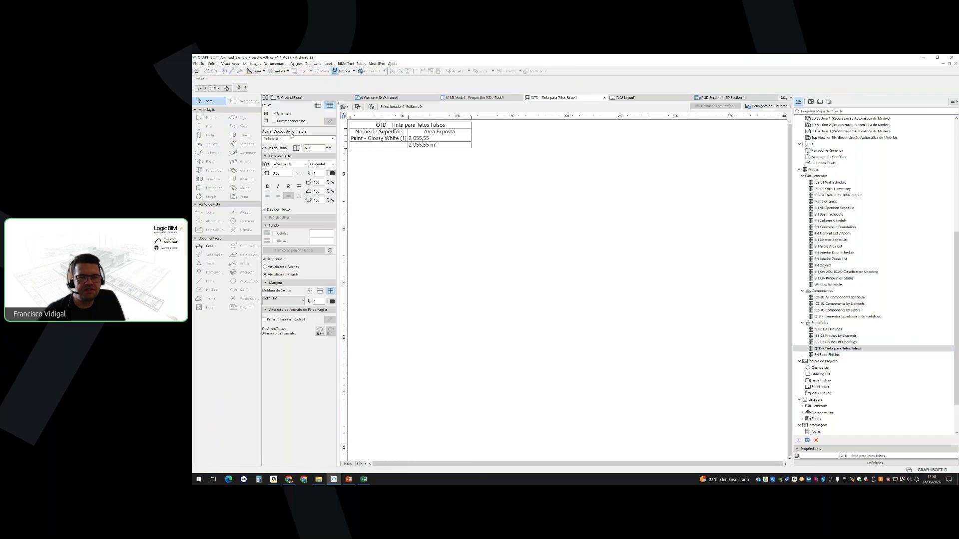
pyautogui.moveTo(409, 117); pyautogui.dragTo(414, 117)
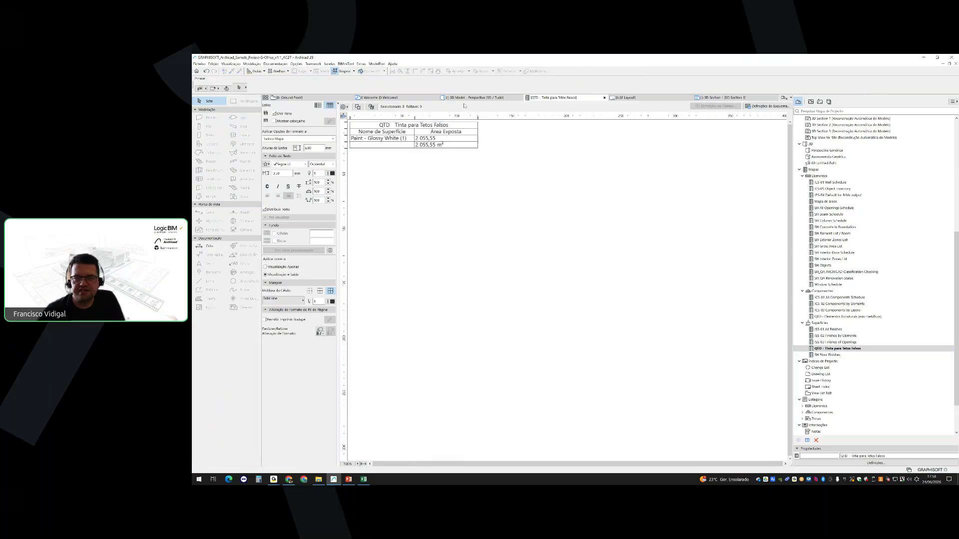
# Return to the 3D perspective and view the building from outside
pyautogui.click(502, 98)
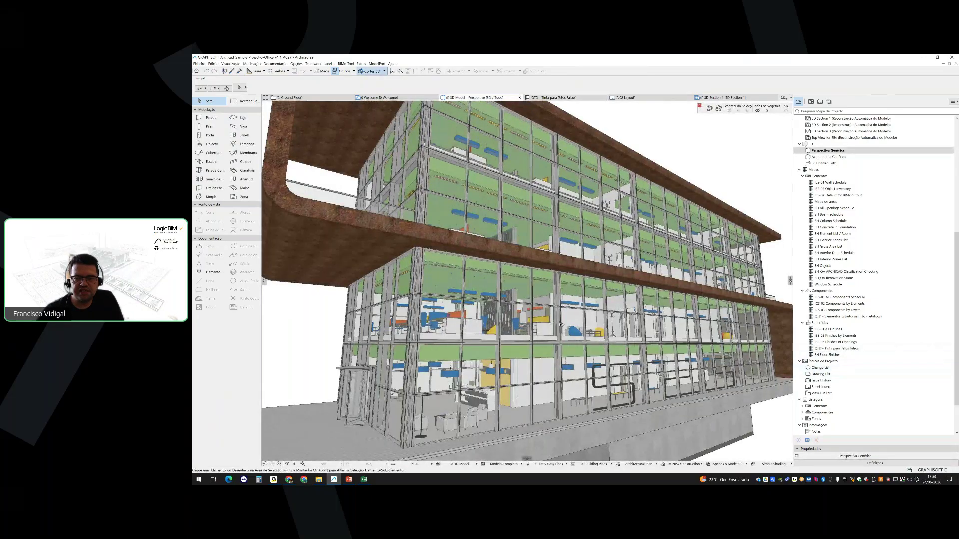
pyautogui.scroll(-3, 453, 320)
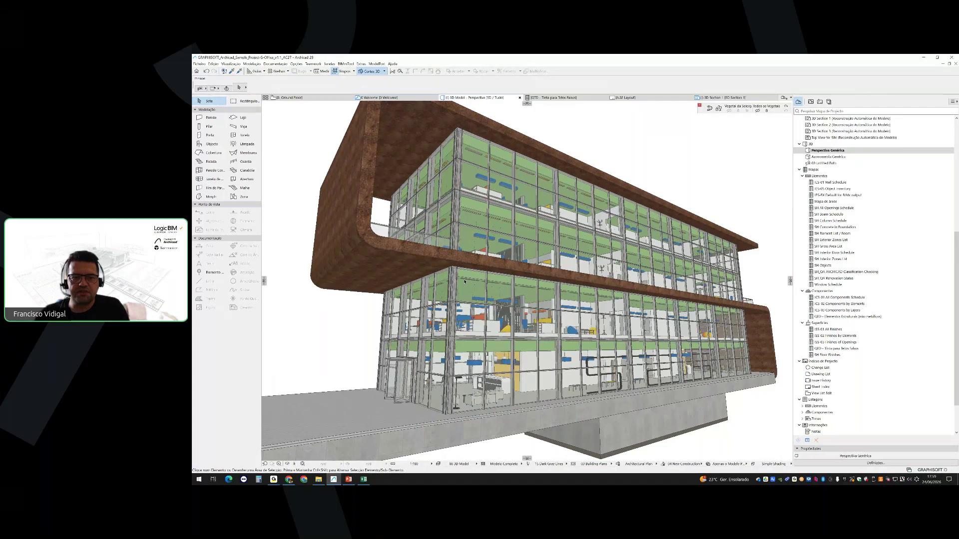
pyautogui.scroll(3, 457, 274)
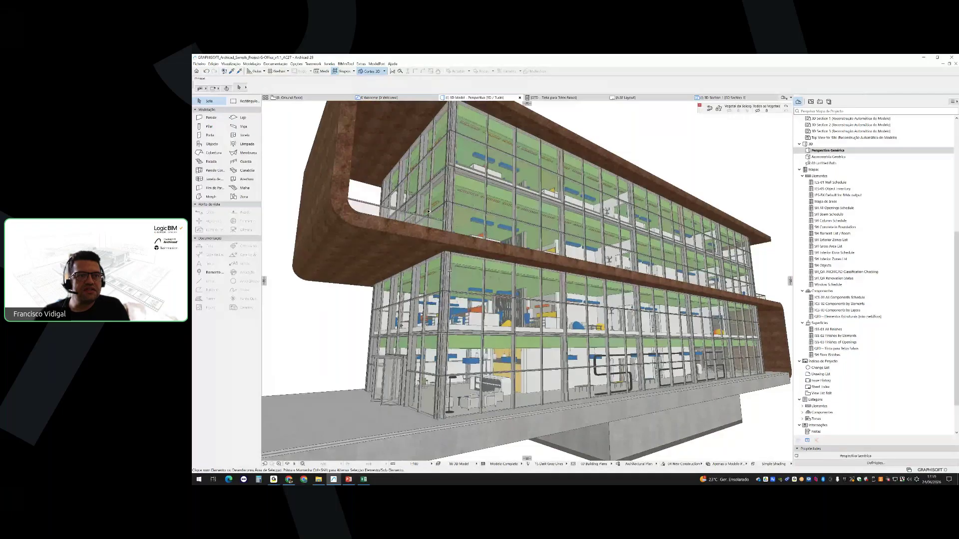
# Open the Property Manager and go to the end of its list of property groups
pyautogui.click(297, 64)
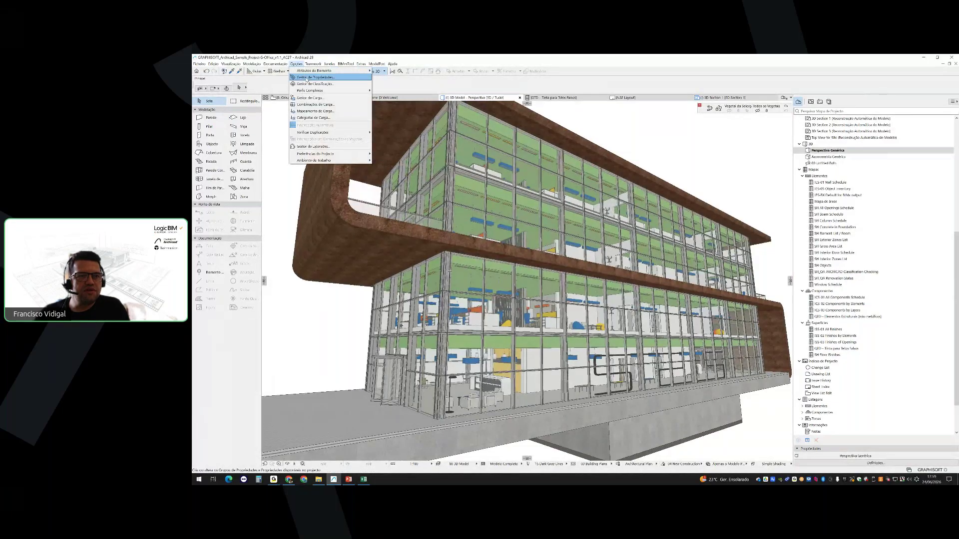
pyautogui.click(306, 78)
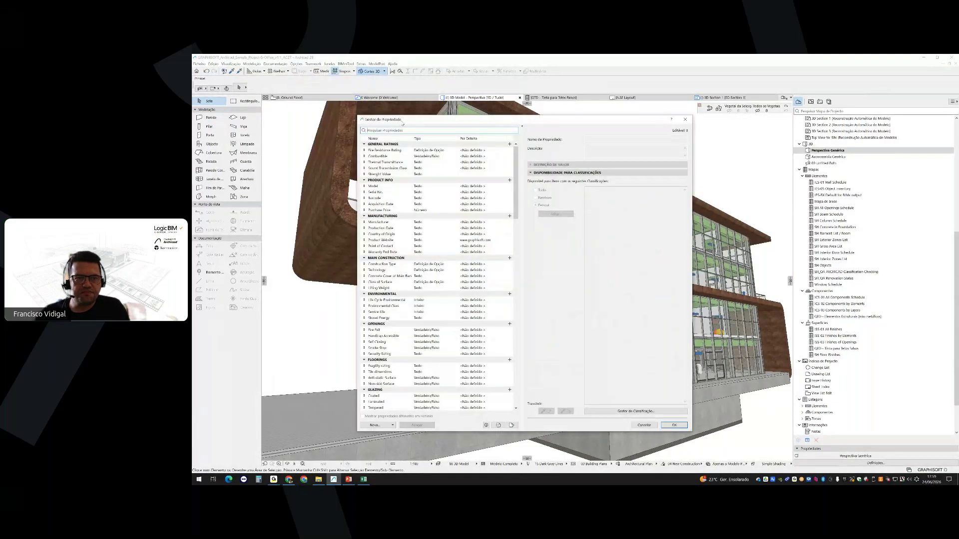
pyautogui.moveTo(401, 121); pyautogui.dragTo(401, 92)
pyautogui.scroll(-1, 517, 157)
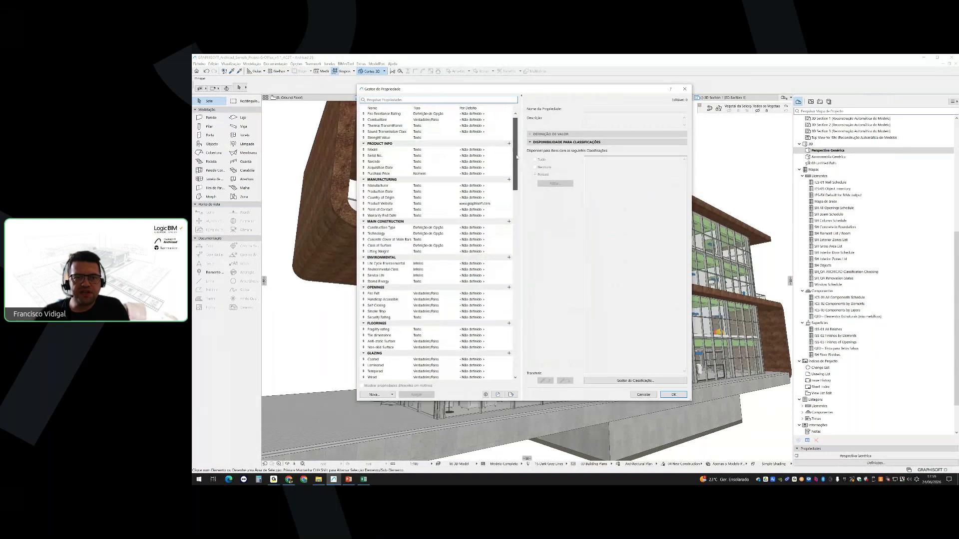
pyautogui.moveTo(517, 157); pyautogui.dragTo(516, 341)
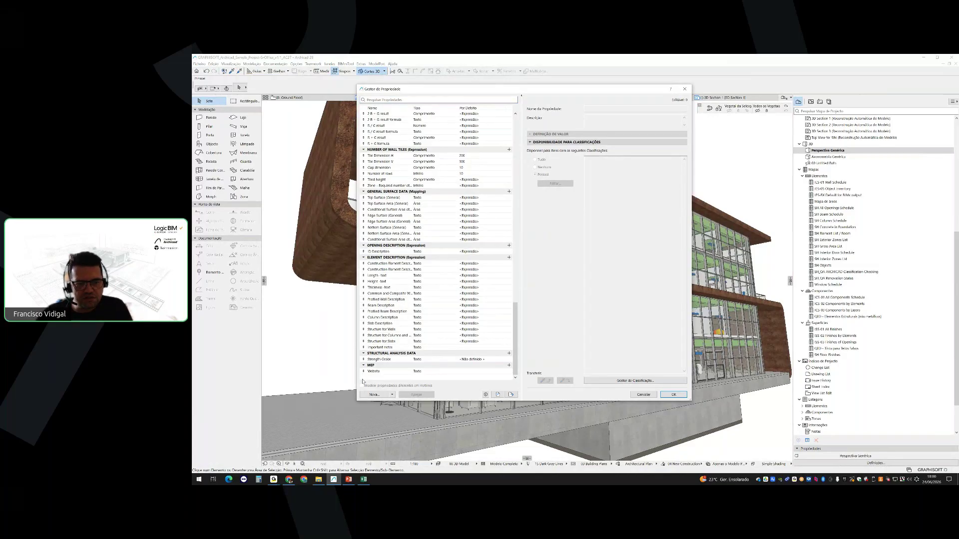
# Create a new property group named "Cálculo para custo de Acabamentos"
pyautogui.click(374, 395)
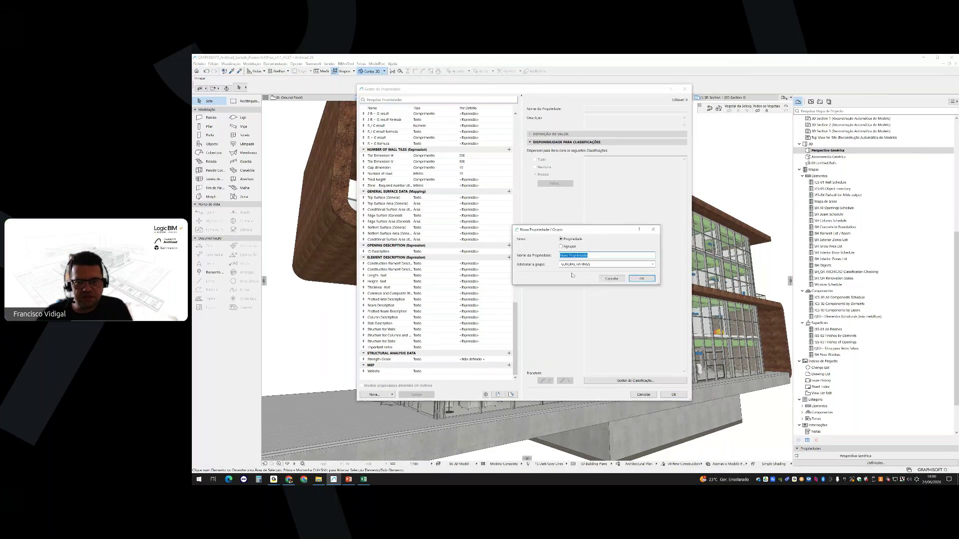
pyautogui.click(561, 247)
pyautogui.moveTo(582, 265); pyautogui.dragTo(501, 267)
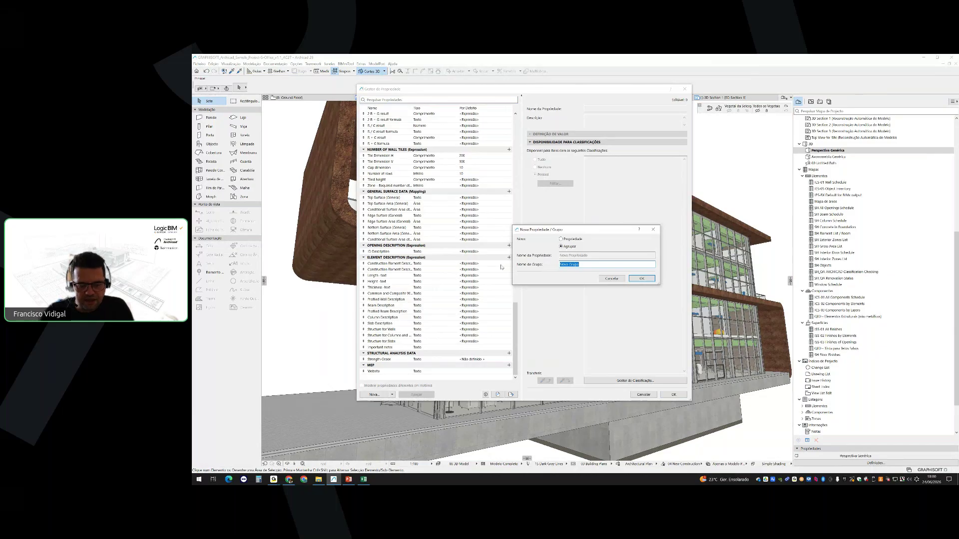
pyautogui.write('Cód')
pyautogui.write('cu')
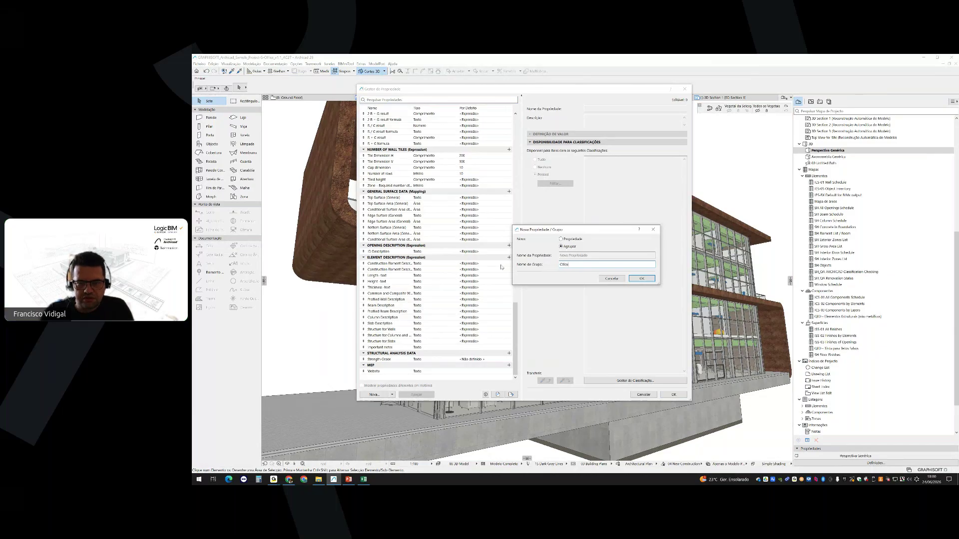
pyautogui.write('lo para custo de')
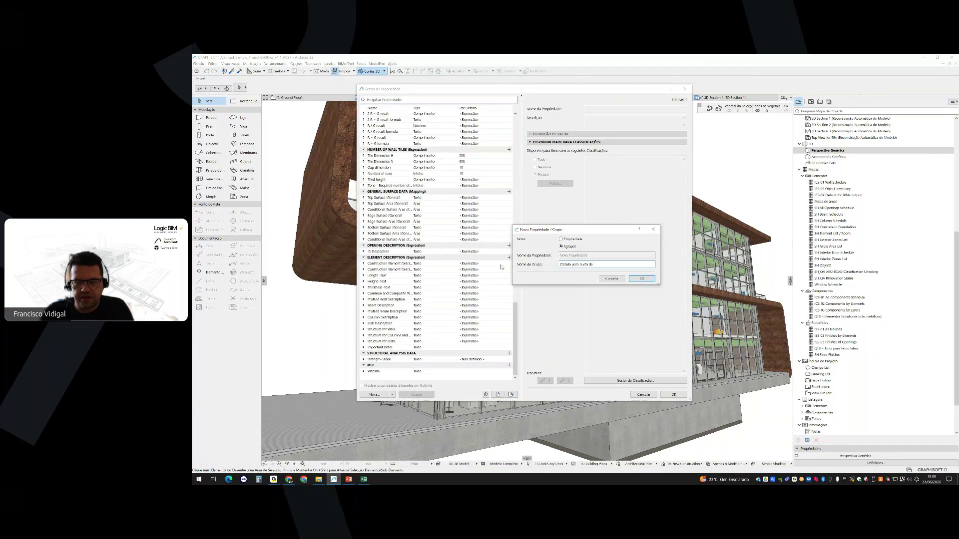
pyautogui.write(' Acabamentos')
pyautogui.press('Return')
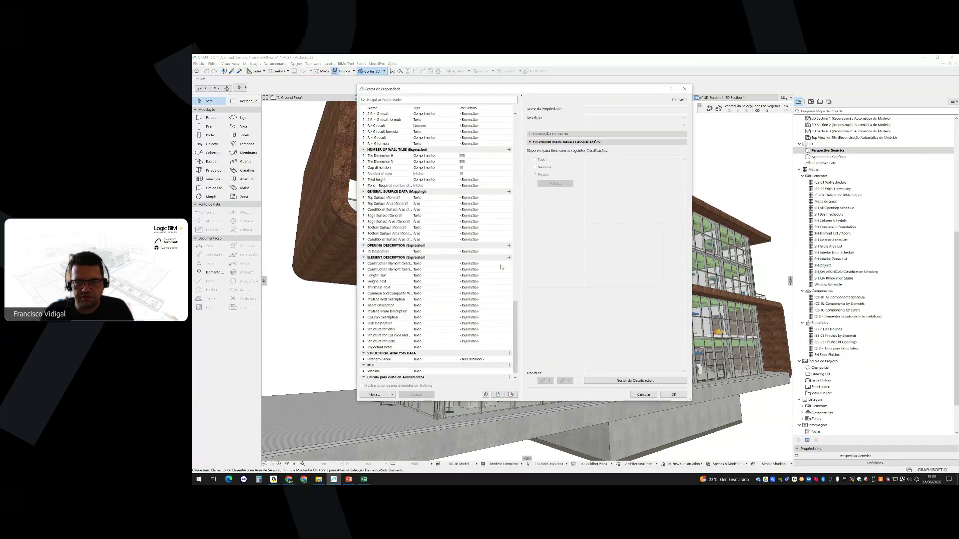
# Add a property named "Preço da Tinta que está no teto" to the "Cálculo para custo de Acabamentos" group
pyautogui.scroll(-1, 452, 362)
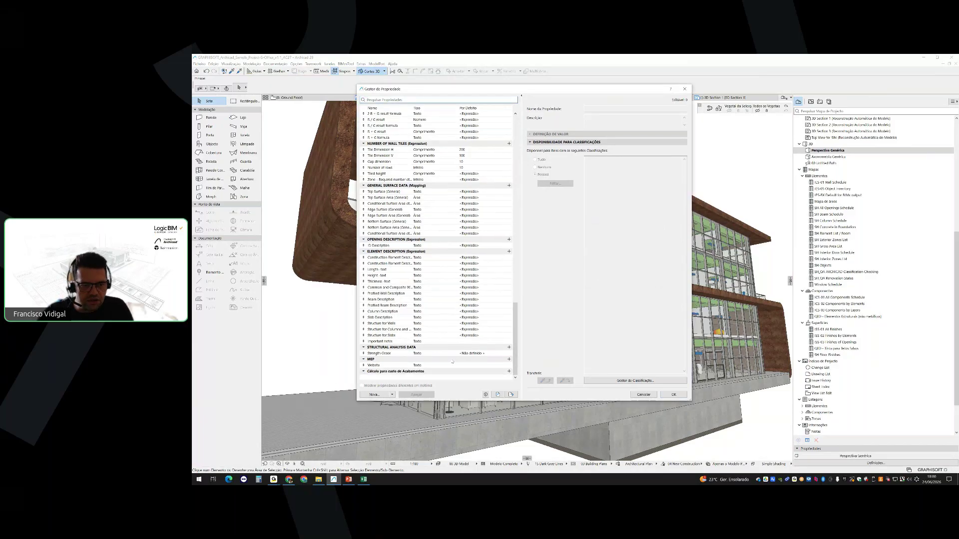
pyautogui.click(410, 372)
pyautogui.click(374, 394)
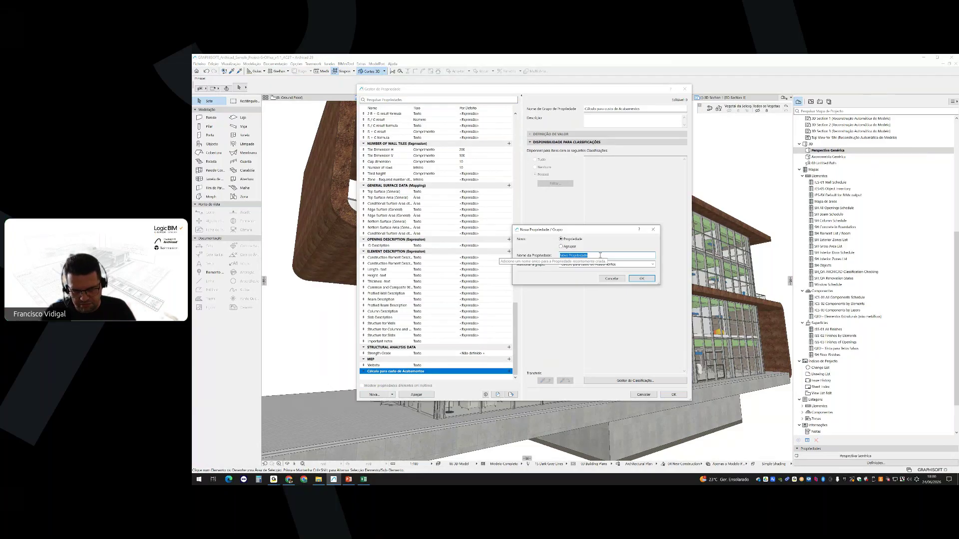
pyautogui.write('P')
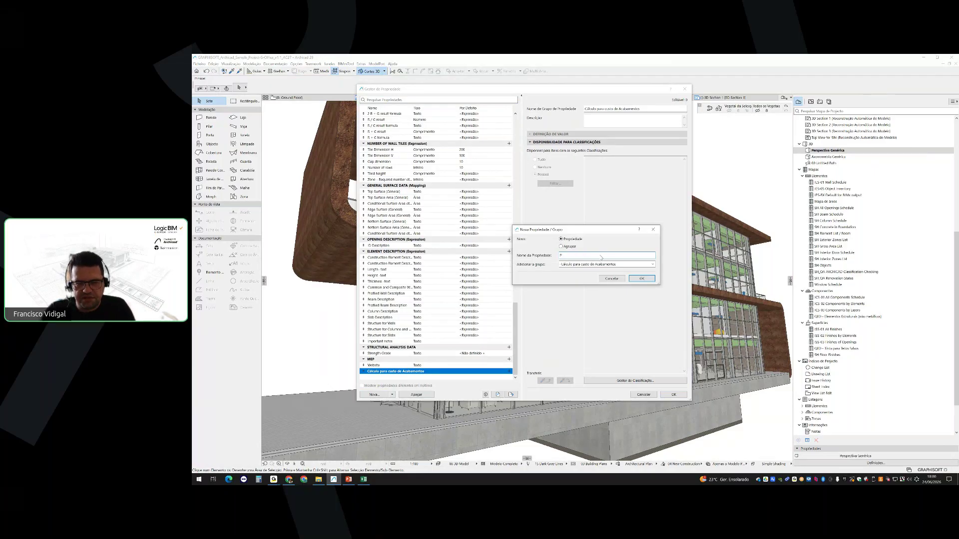
pyautogui.write('reç')
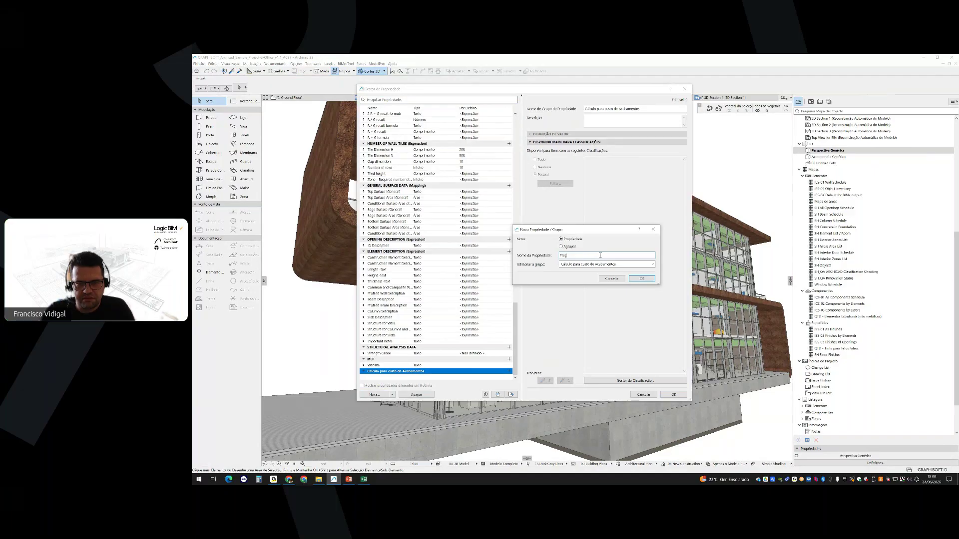
pyautogui.write('o da Tinta que ')
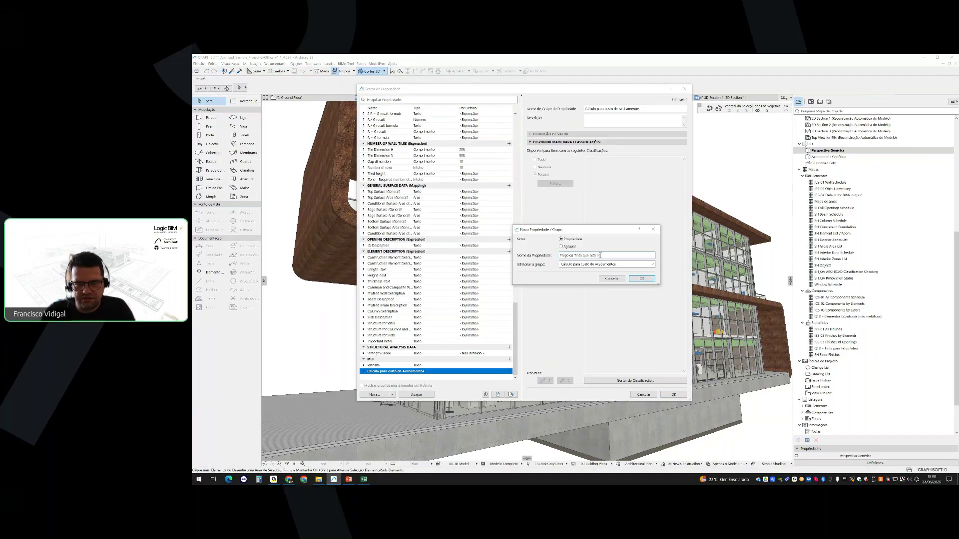
pyautogui.write('está no teto')
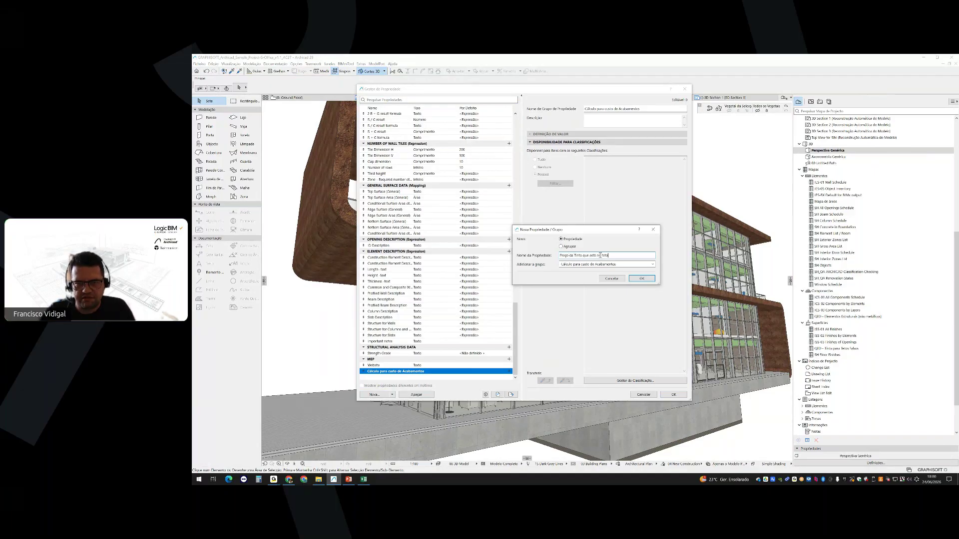
pyautogui.click(642, 279)
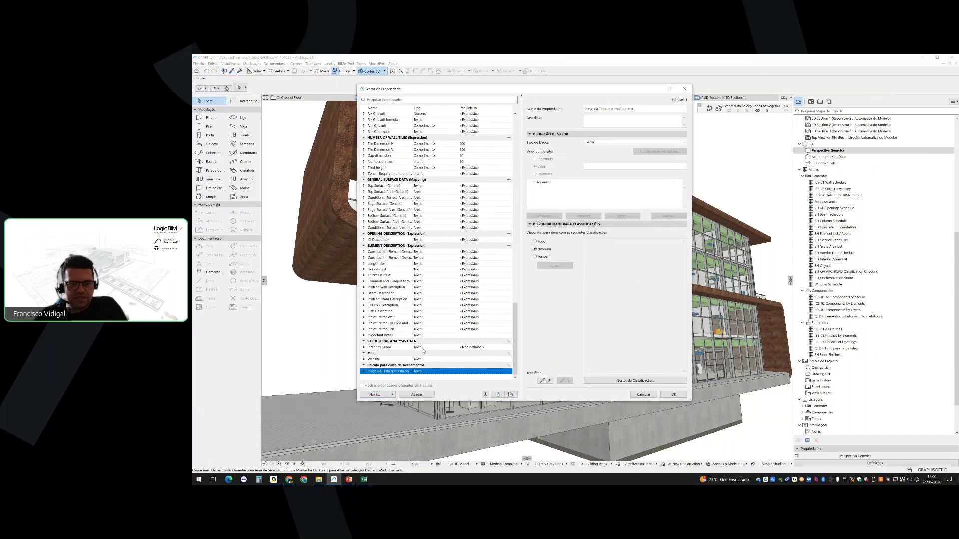
# Set the ceiling paint price property's data type to Número and enter its default price value
pyautogui.click(408, 372)
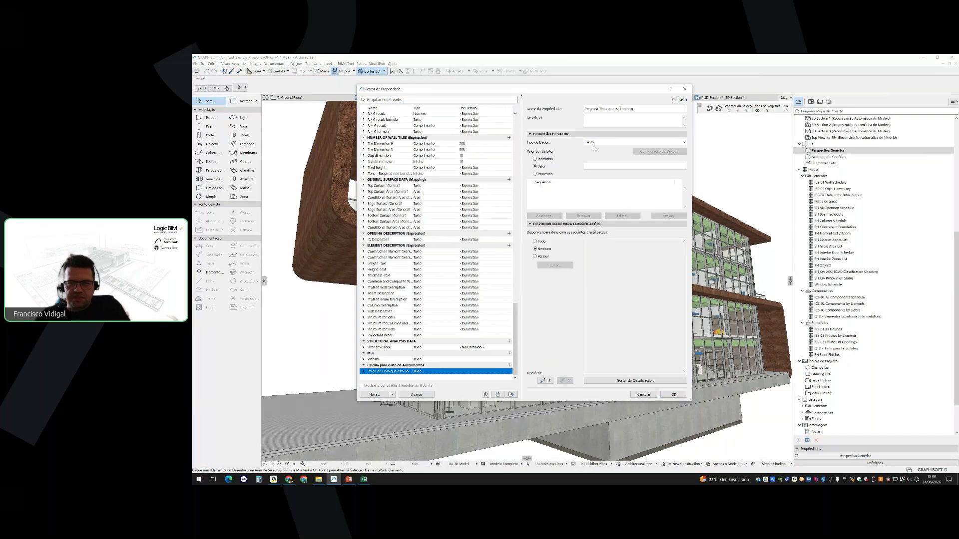
pyautogui.click(589, 143)
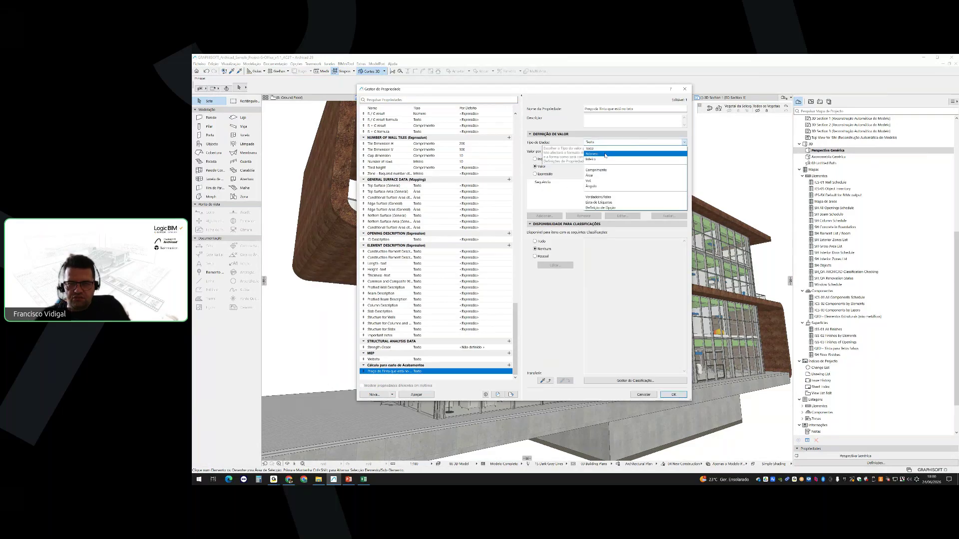
pyautogui.click(605, 156)
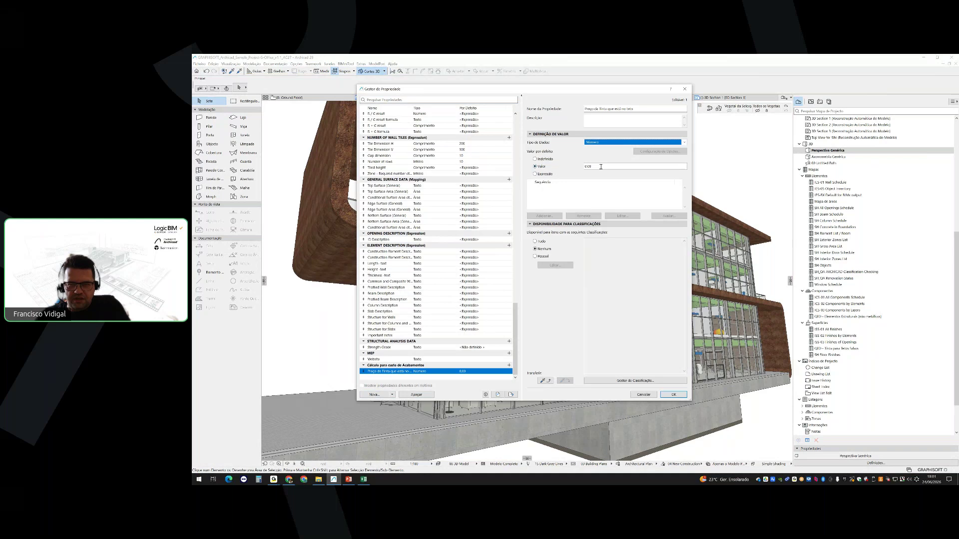
pyautogui.moveTo(601, 167); pyautogui.dragTo(575, 167)
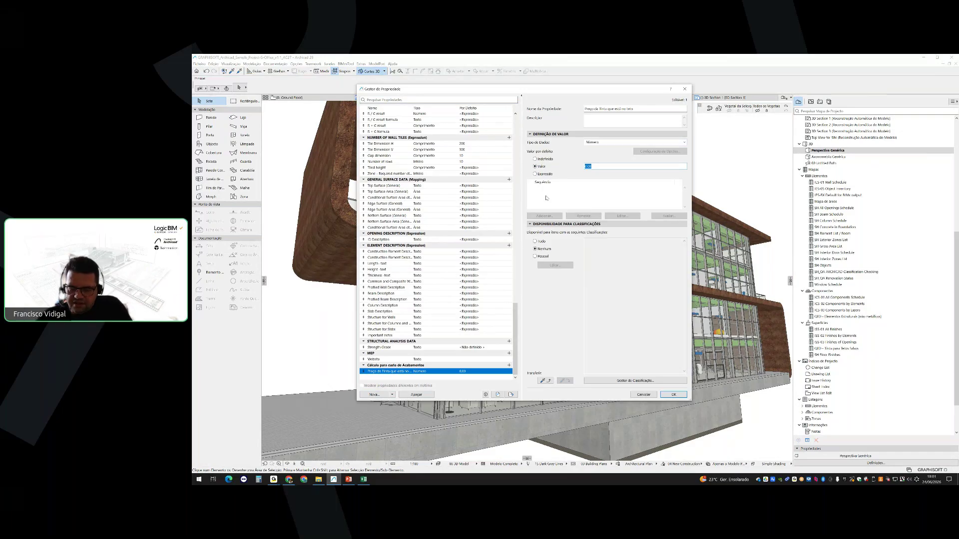
pyautogui.write('2')
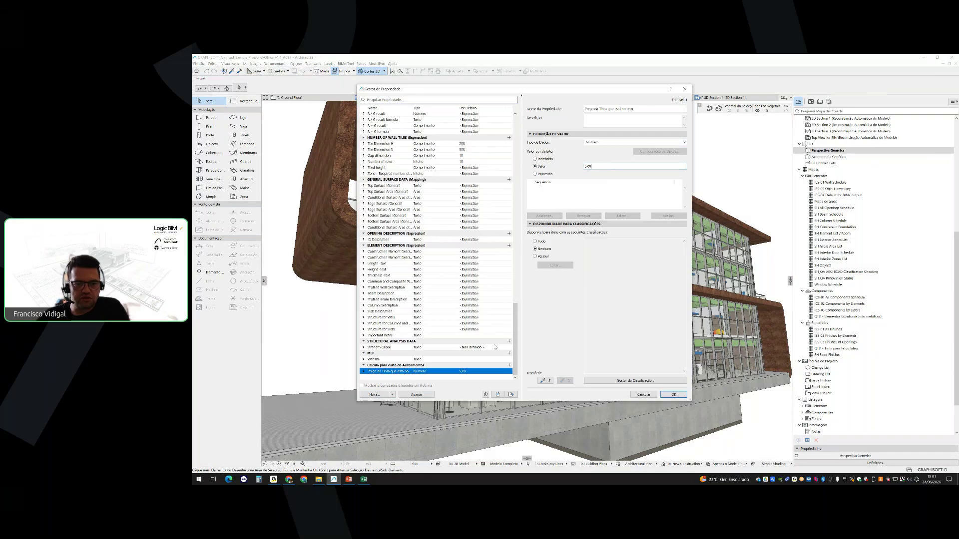
# Add a "Cálculo final do preço da tinta do teto" property to the same group and define its value by an expression
pyautogui.click(374, 395)
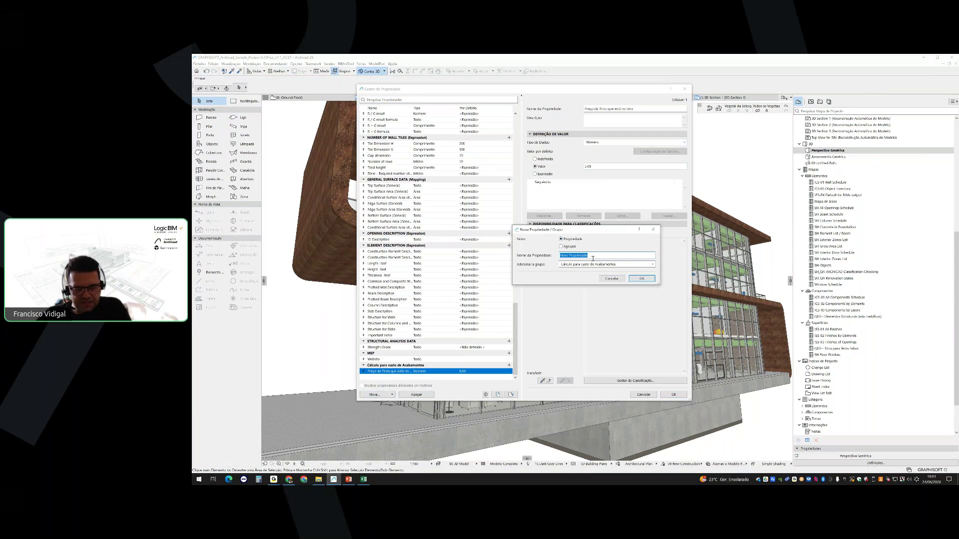
pyautogui.write('Cá')
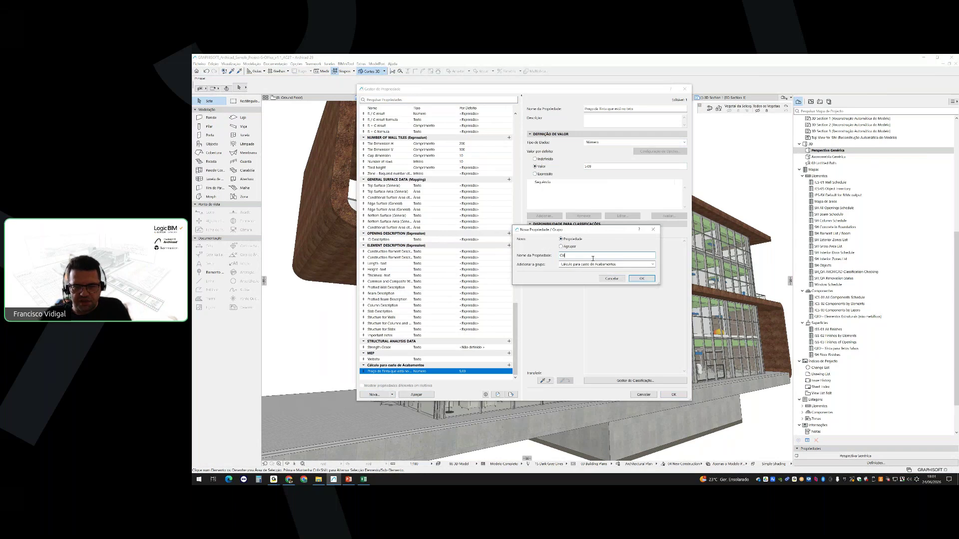
pyautogui.write('lculo final do pre')
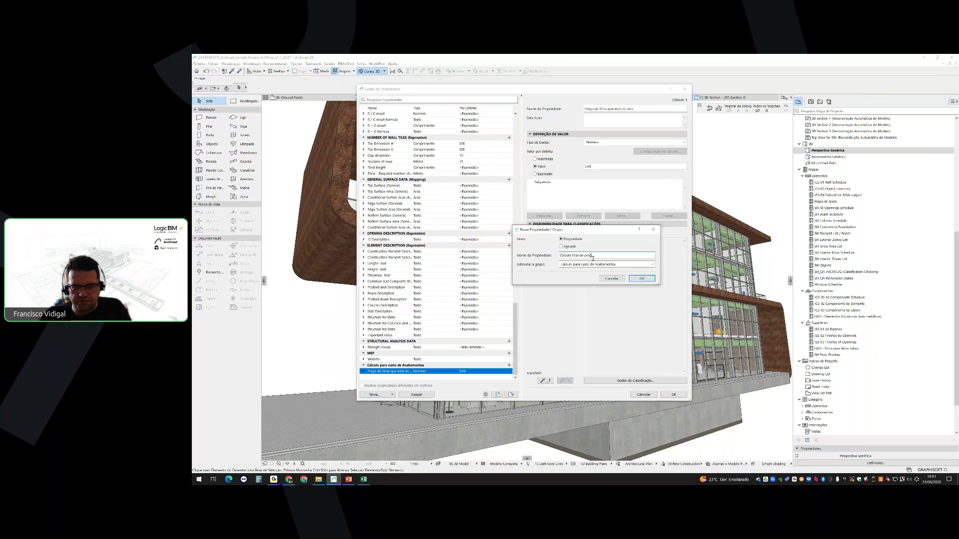
pyautogui.write('ço da tinta do tet')
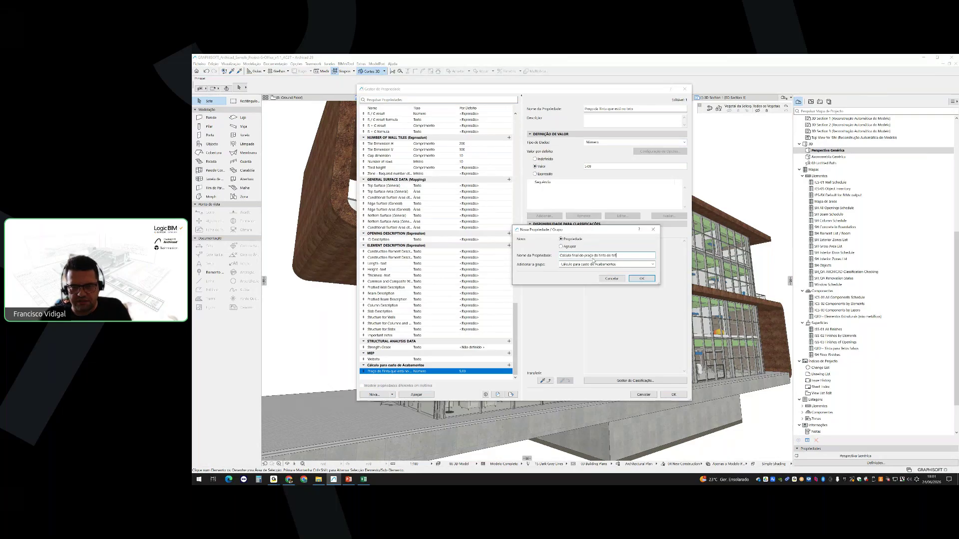
pyautogui.write('o')
pyautogui.press('Return')
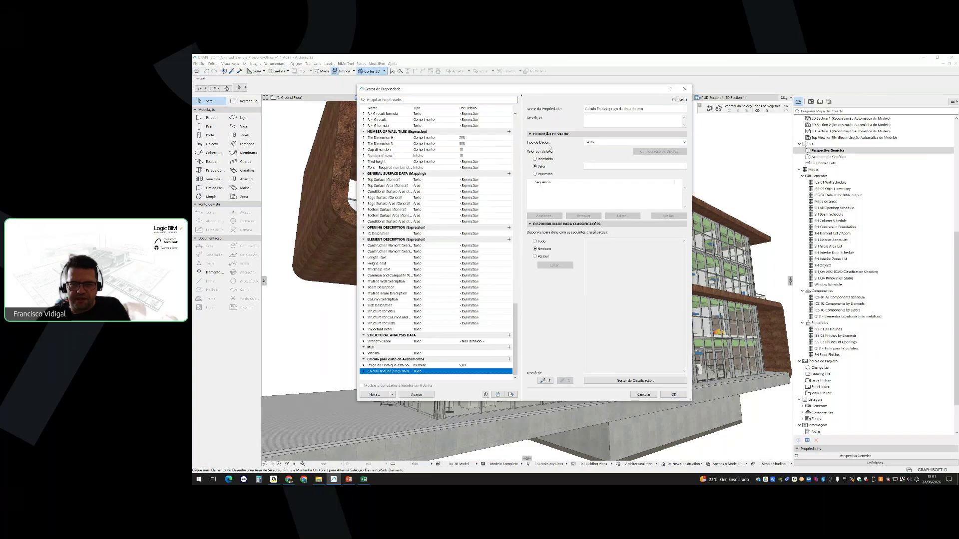
pyautogui.click(544, 174)
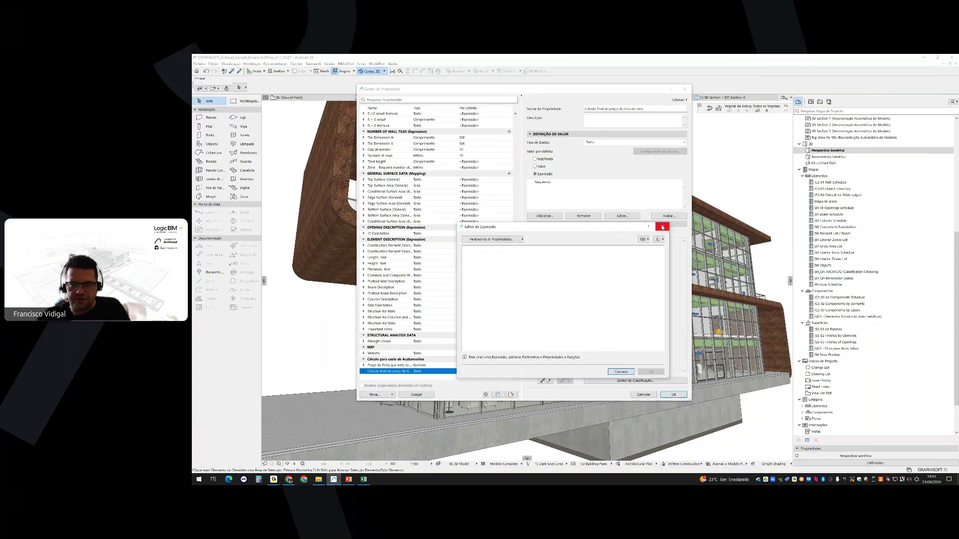
pyautogui.click(495, 240)
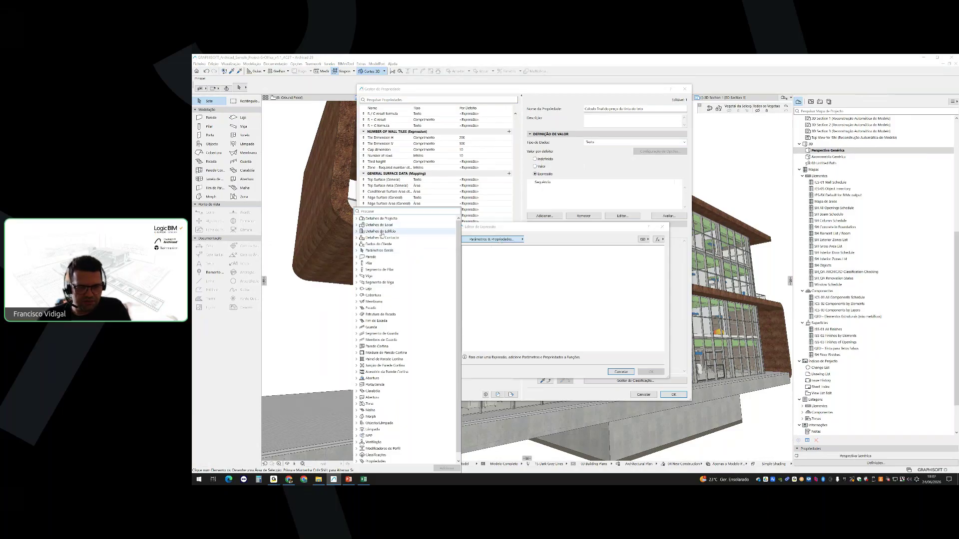
pyautogui.click(372, 211)
pyautogui.write('a')
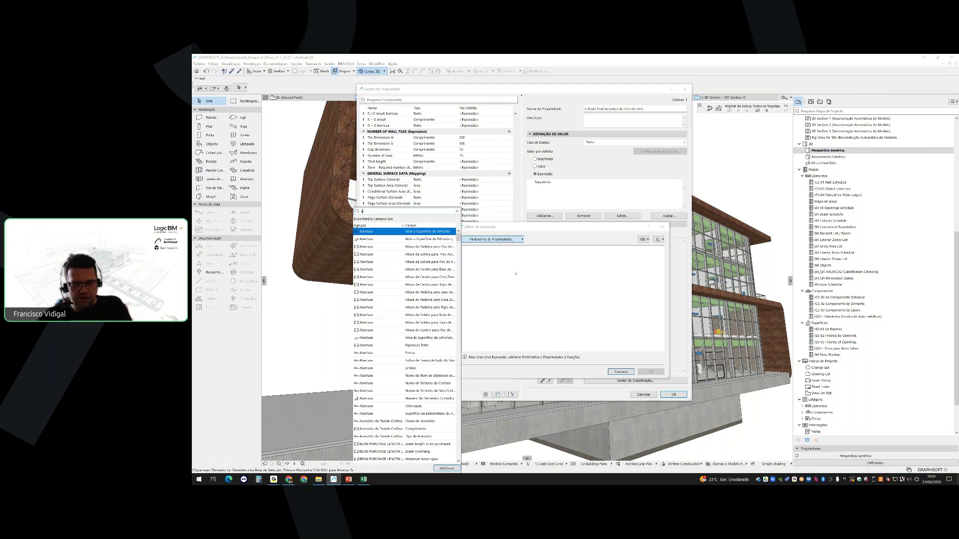
pyautogui.click(500, 265)
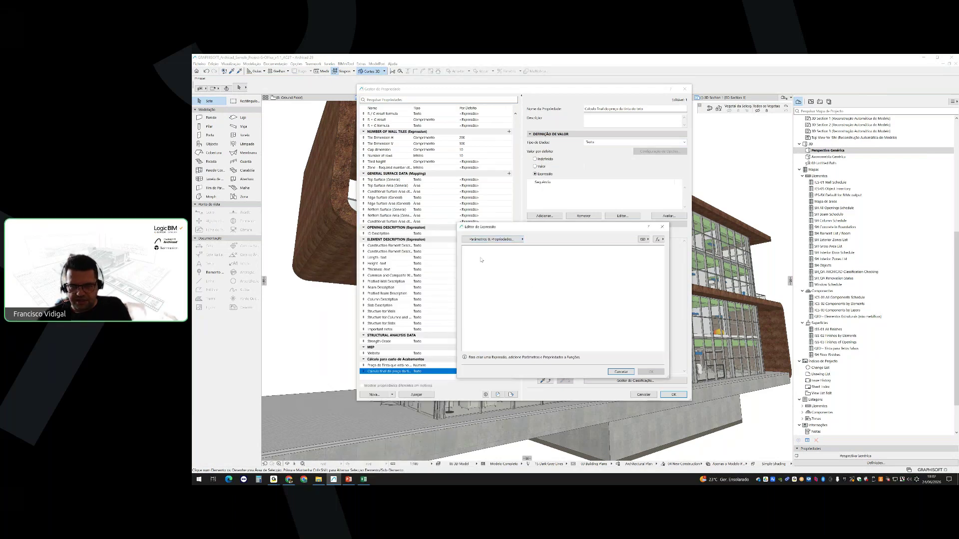
# Insert the square metre area unit followed by the multiplication operator into the expression
pyautogui.click(644, 239)
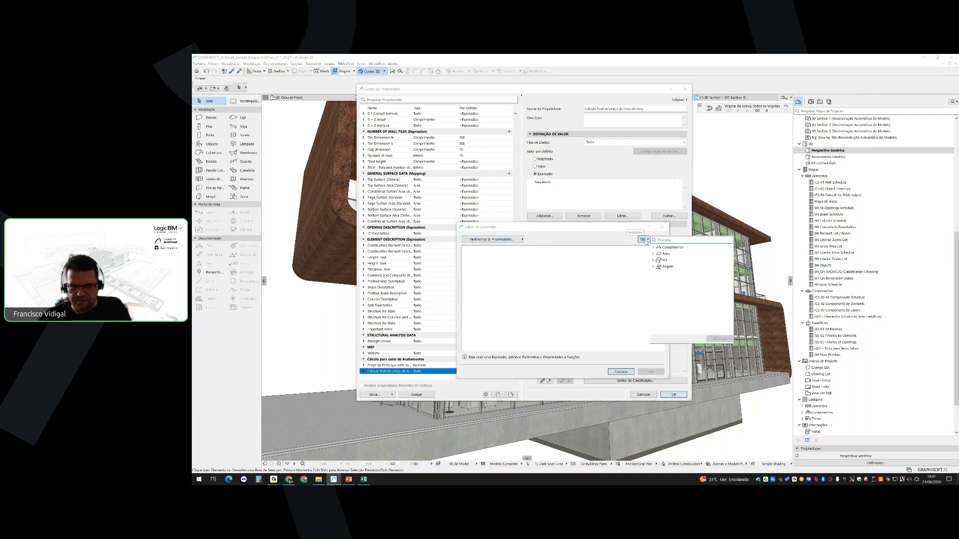
pyautogui.click(653, 254)
pyautogui.click(681, 260)
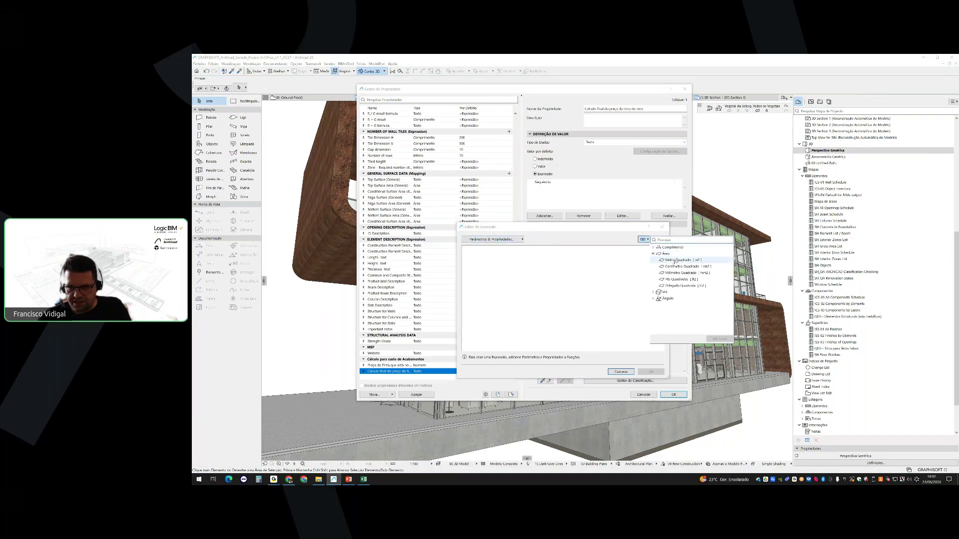
pyautogui.click(719, 339)
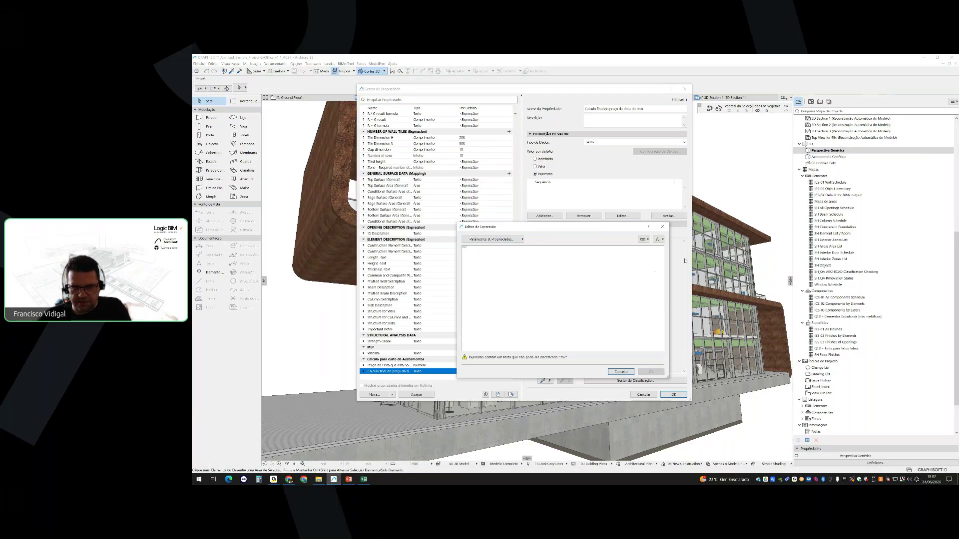
pyautogui.click(657, 239)
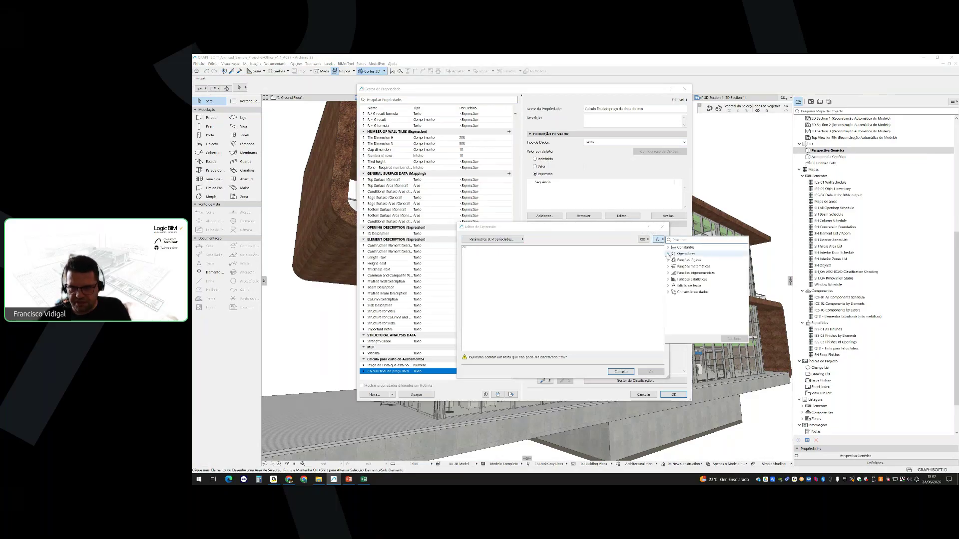
pyautogui.click(668, 254)
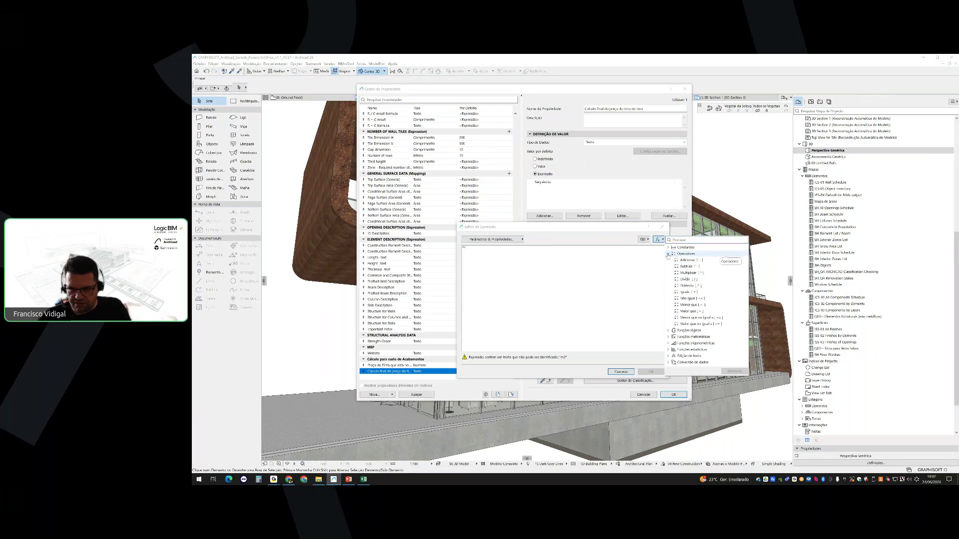
pyautogui.click(688, 273)
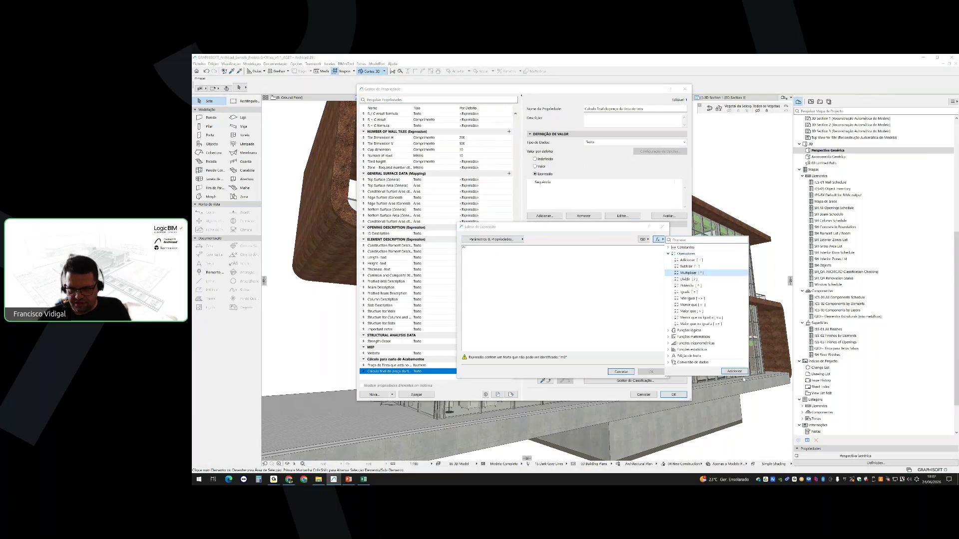
pyautogui.click(735, 371)
pyautogui.click(475, 248)
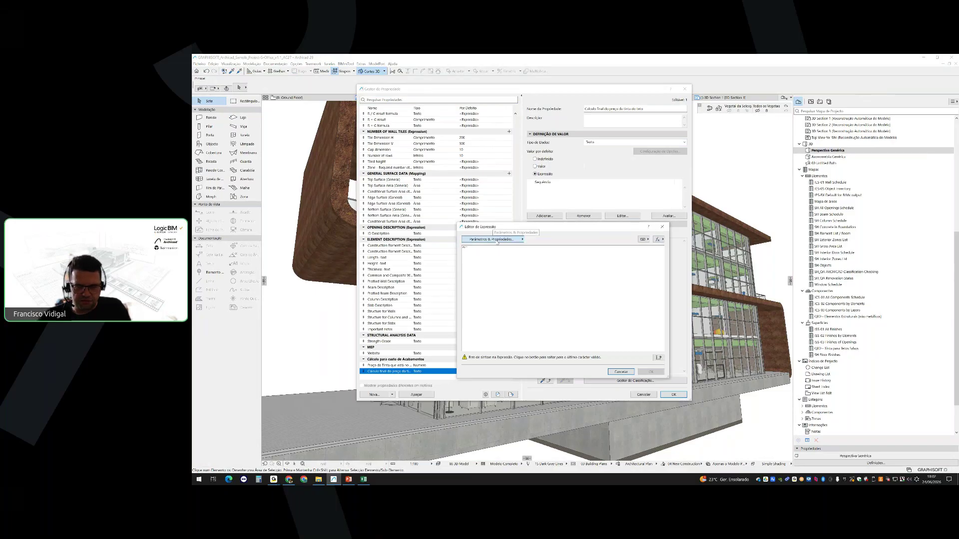
# Insert the "Preço da Tinta que está no teto" property after the multiplication operator in the expression
pyautogui.click(492, 239)
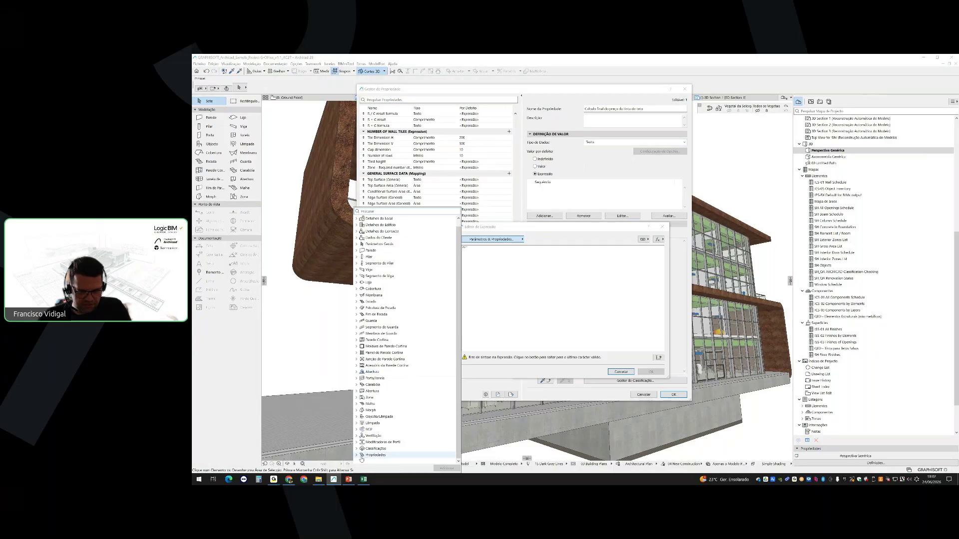
pyautogui.click(357, 455)
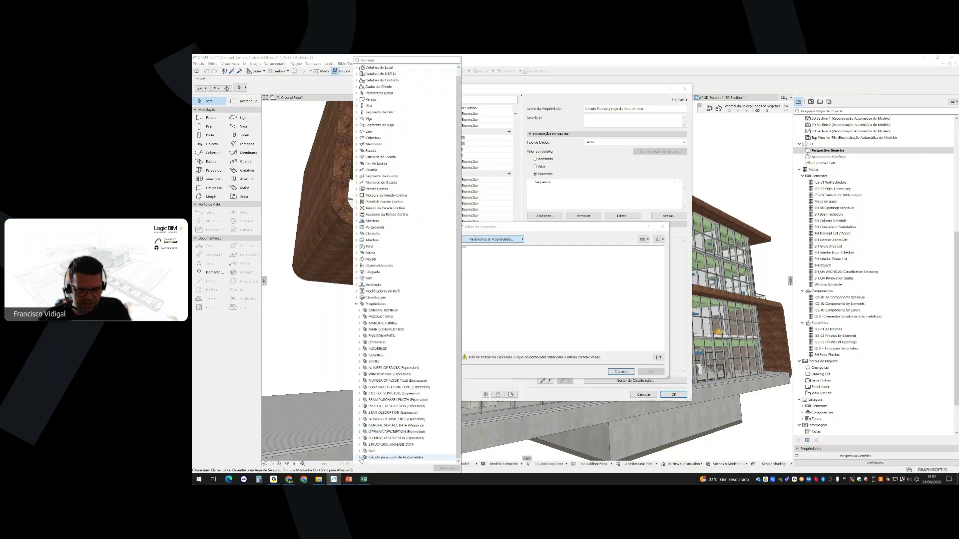
pyautogui.click(359, 457)
pyautogui.click(397, 449)
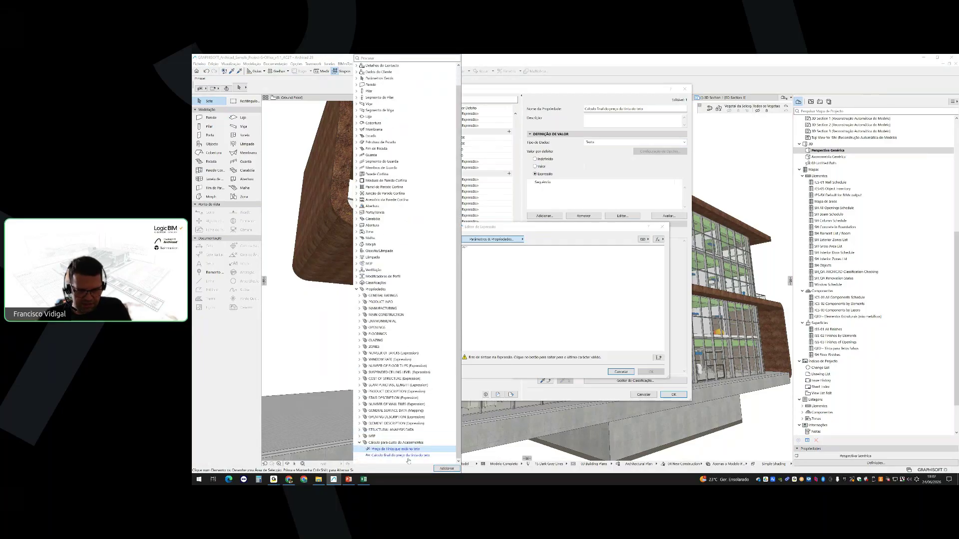
pyautogui.click(447, 469)
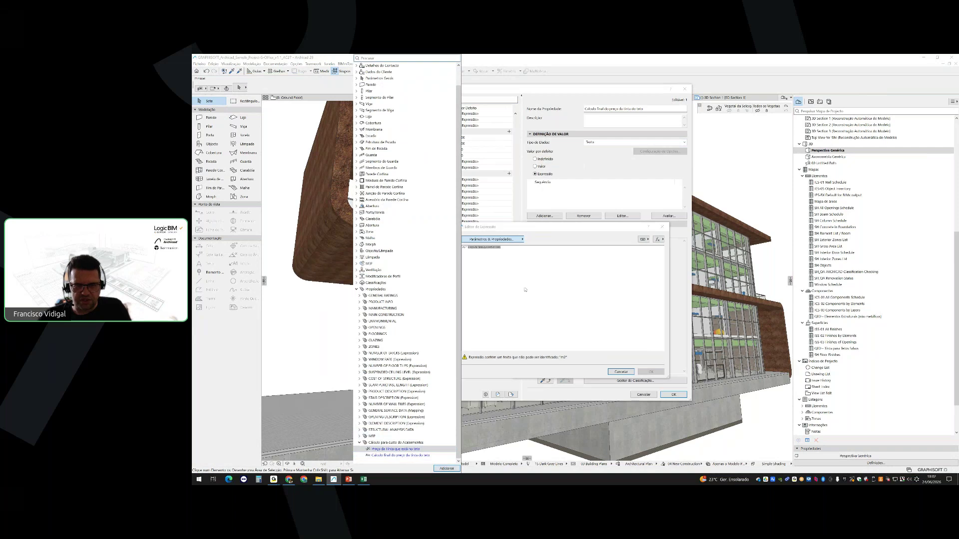
pyautogui.click(508, 251)
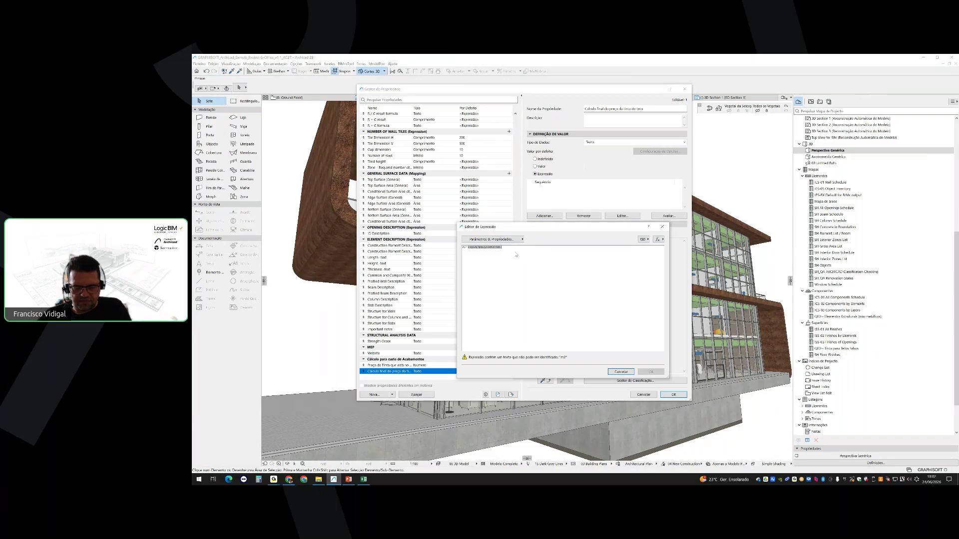
pyautogui.write('/')
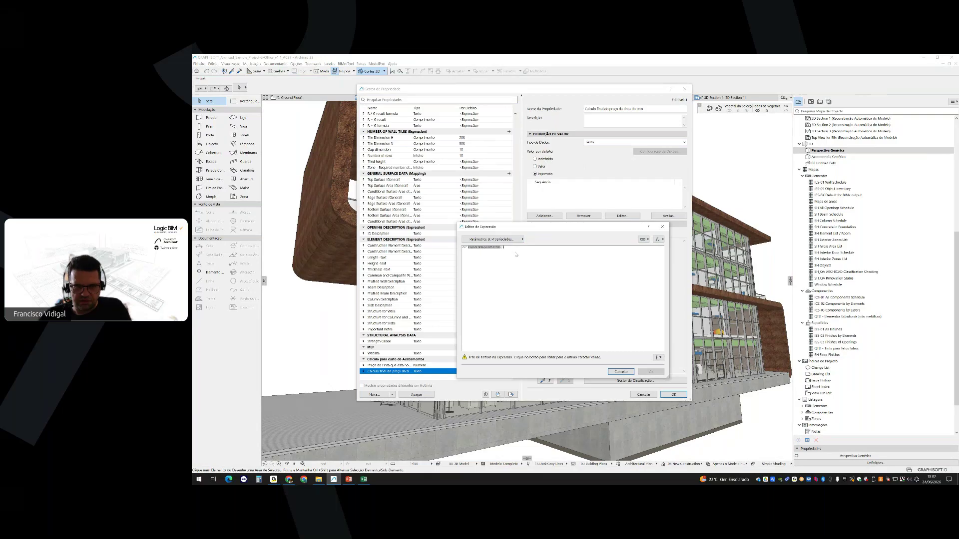
pyautogui.write('1')
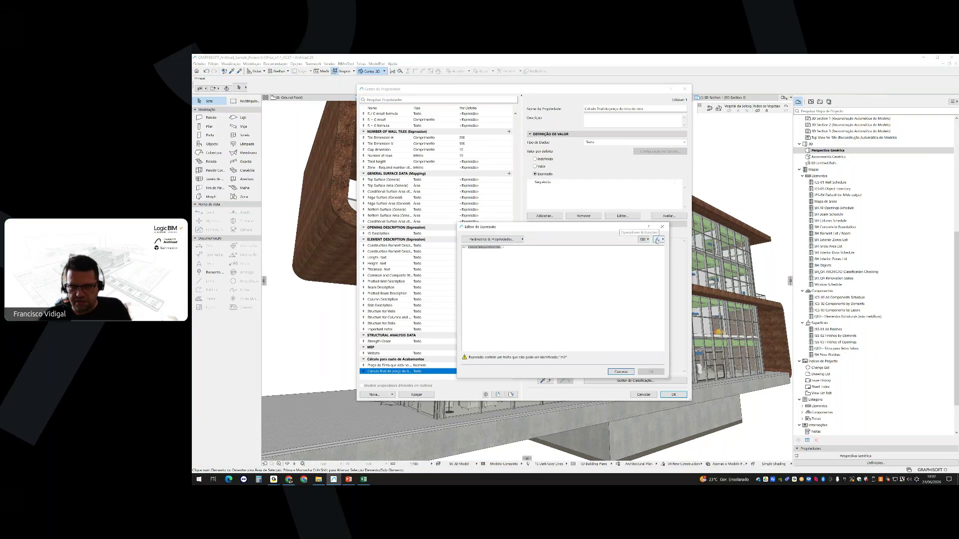
# Append the Metro Quadrado area unit after the paint price property in the expression
pyautogui.click(657, 241)
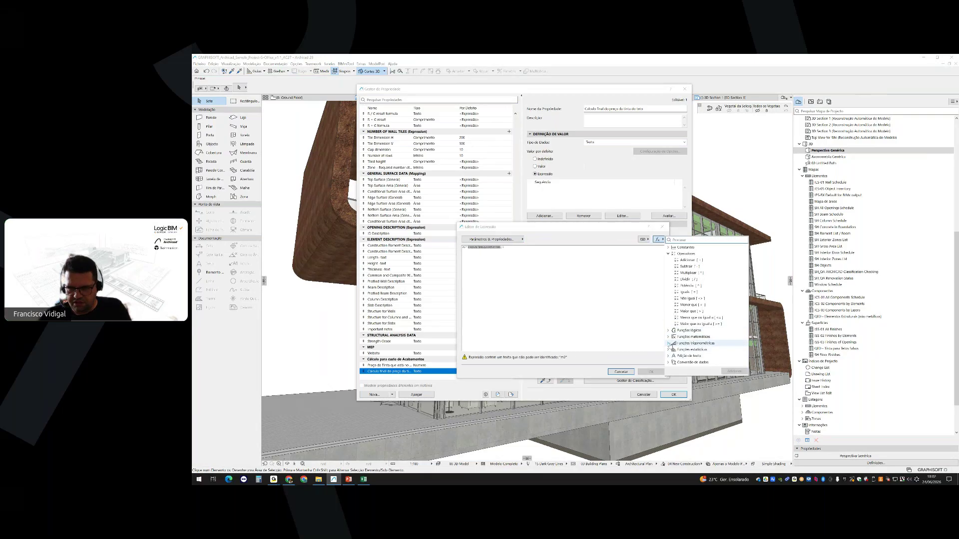
pyautogui.click(668, 248)
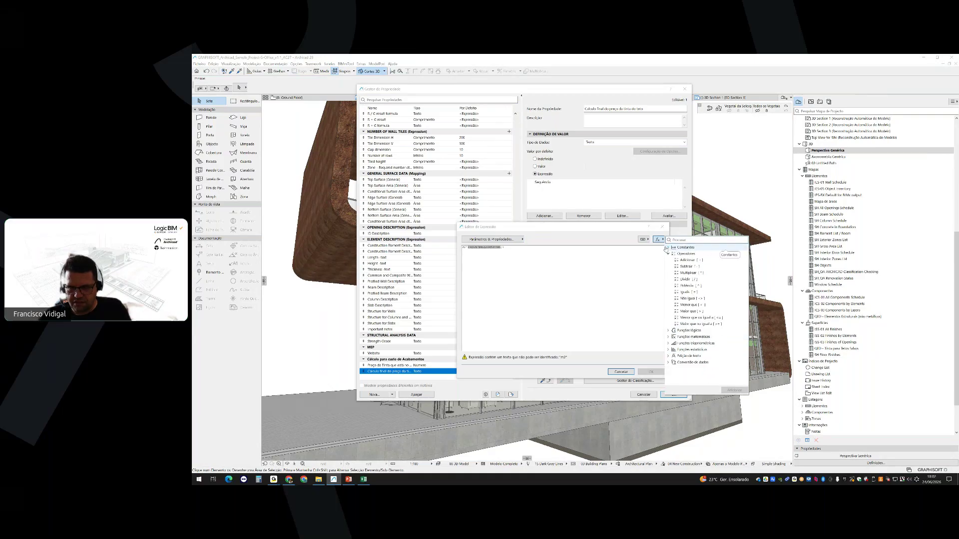
pyautogui.click(644, 241)
pyautogui.click(644, 240)
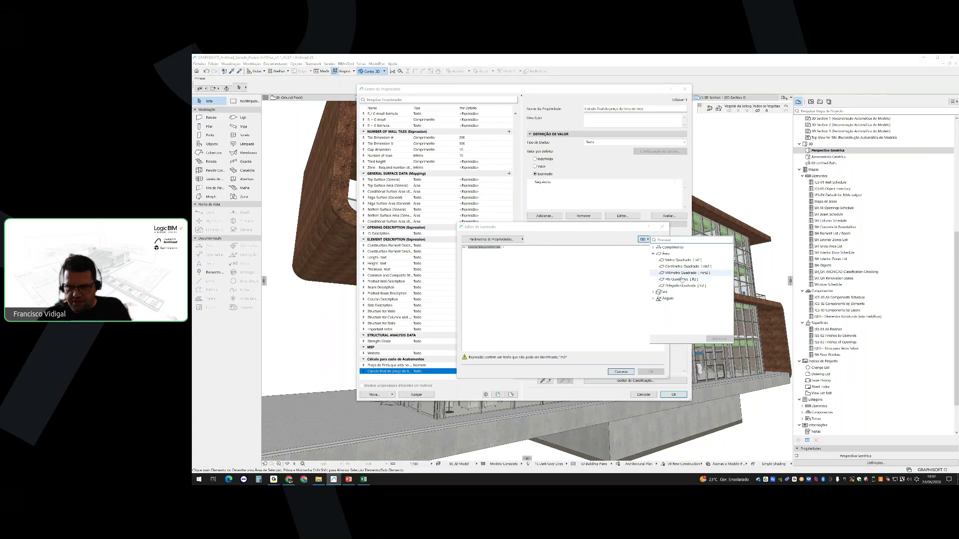
pyautogui.click(682, 260)
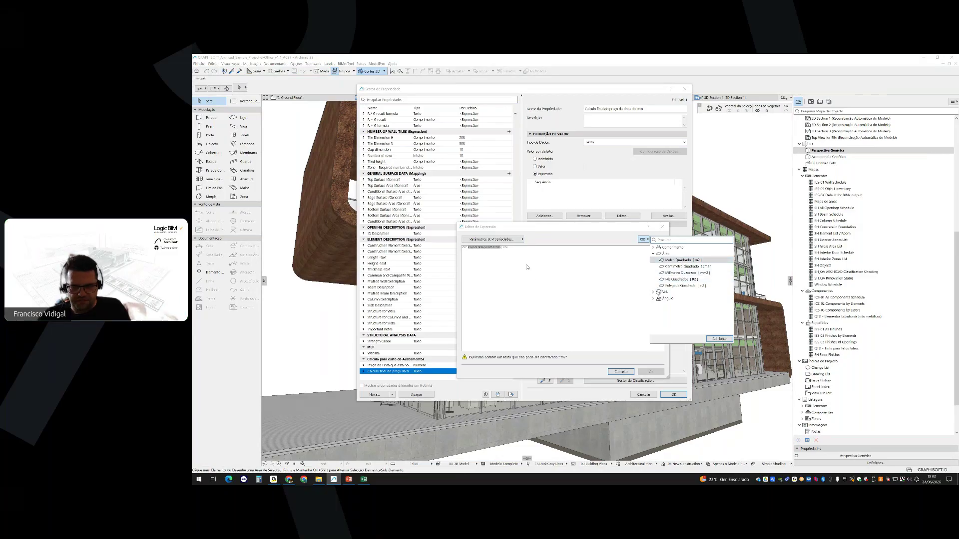
pyautogui.click(718, 340)
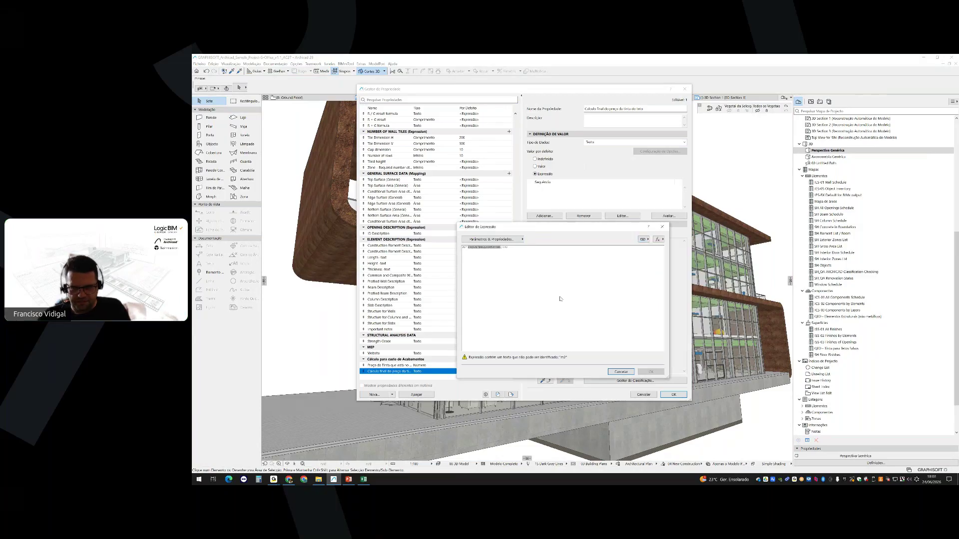
pyautogui.click(495, 248)
pyautogui.click(509, 250)
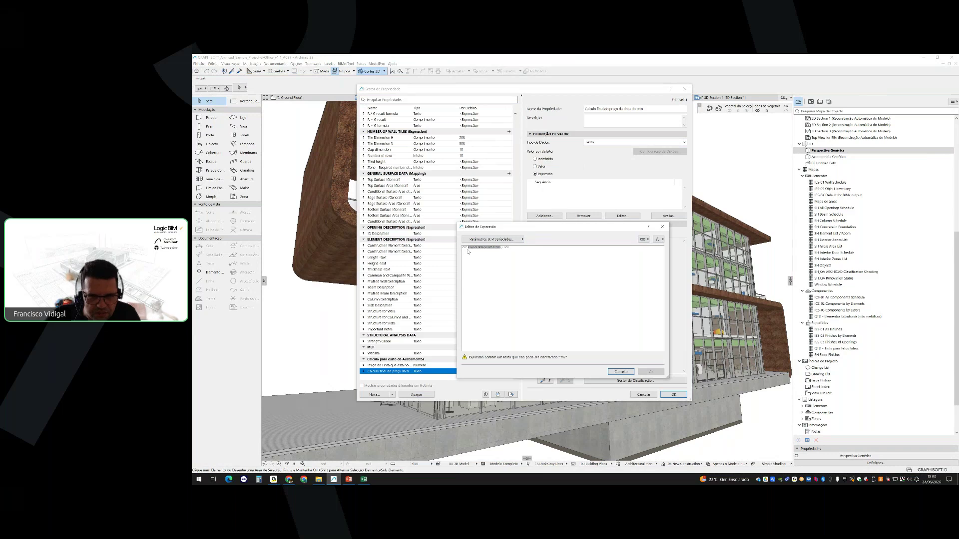
# Replace the square metre unit at the start of the expression with the general Área parameter
pyautogui.press('BackSpace')
pyautogui.press('BackSpace')
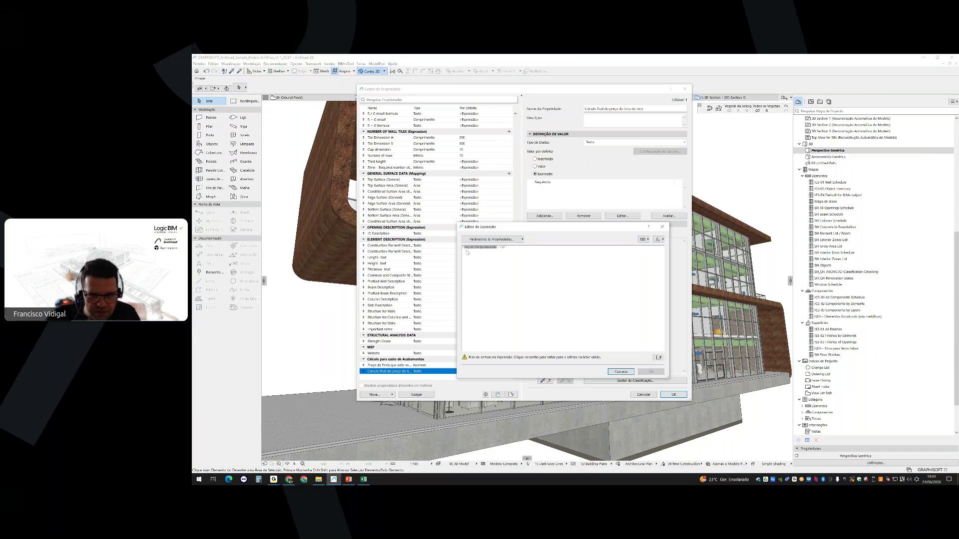
pyautogui.click(490, 240)
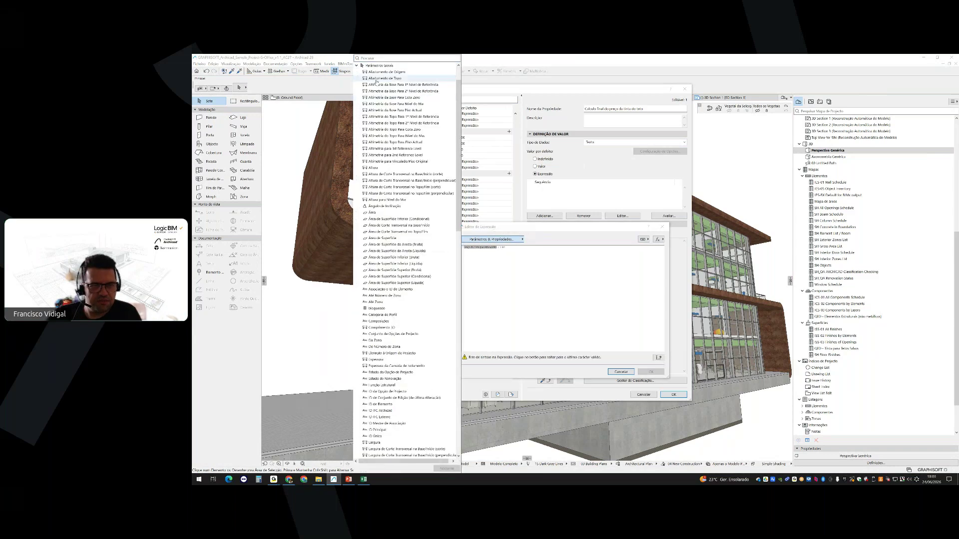
pyautogui.click(377, 59)
pyautogui.write('area')
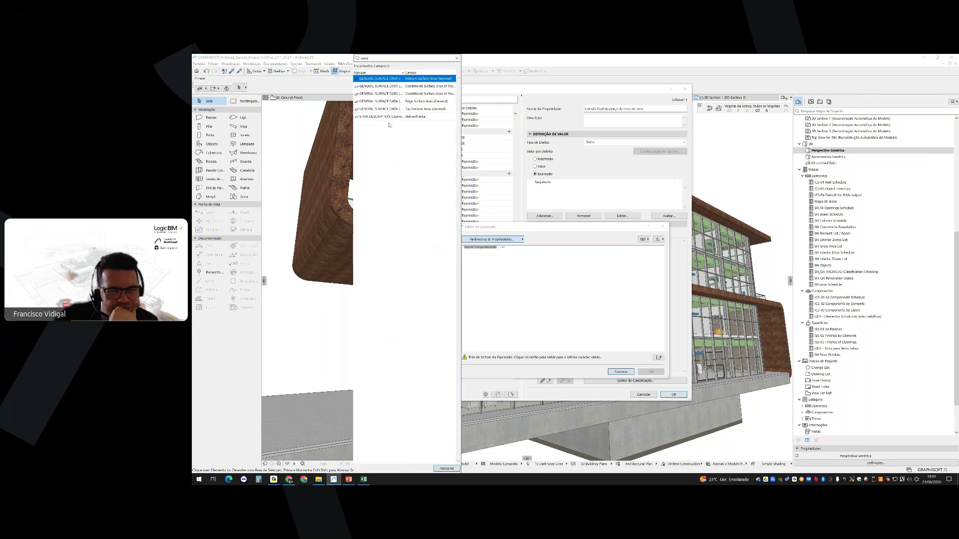
pyautogui.moveTo(370, 59); pyautogui.dragTo(345, 64)
pyautogui.press('BackSpace')
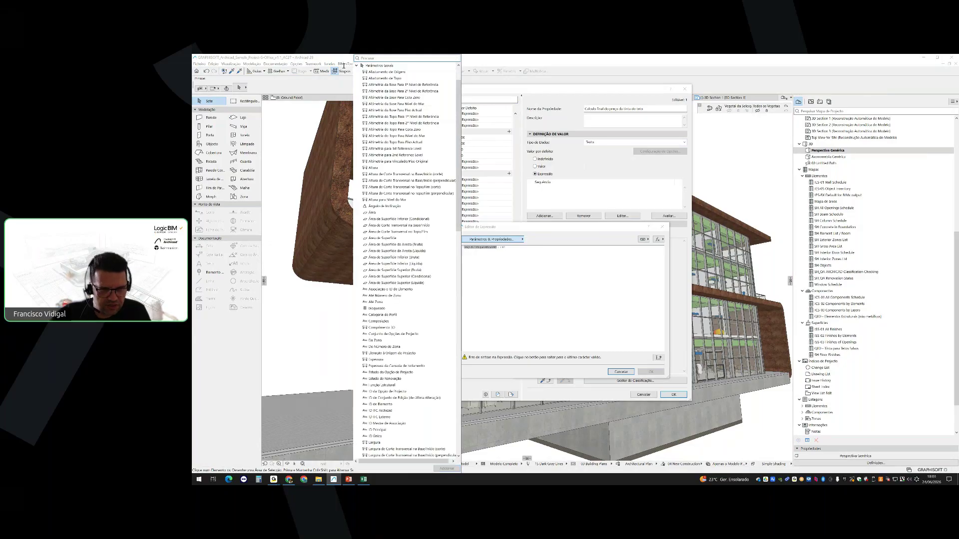
pyautogui.scroll(-4, 399, 264)
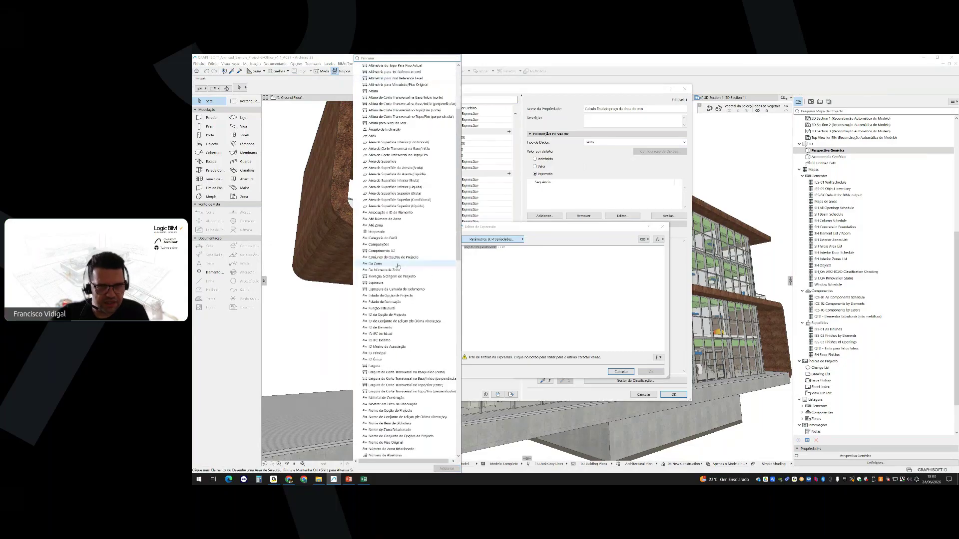
pyautogui.click(372, 135)
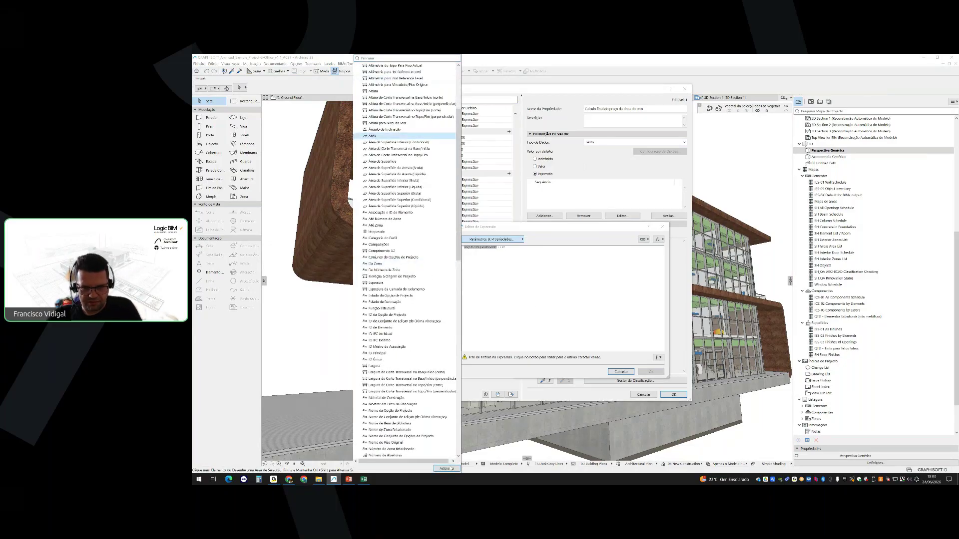
pyautogui.click(446, 468)
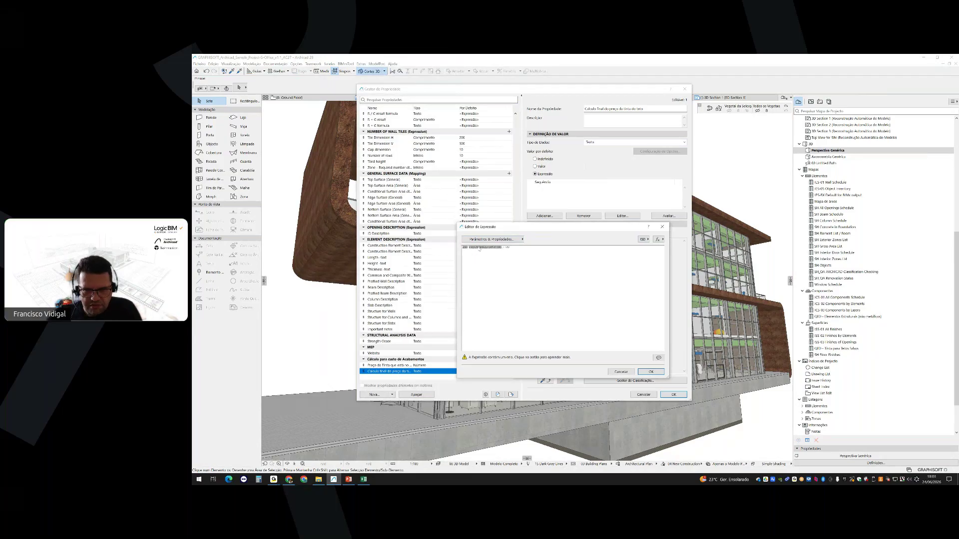
# Accept the expression and set the final ceiling paint price property's data type to Número
pyautogui.click(648, 372)
pyautogui.click(633, 142)
pyautogui.click(600, 155)
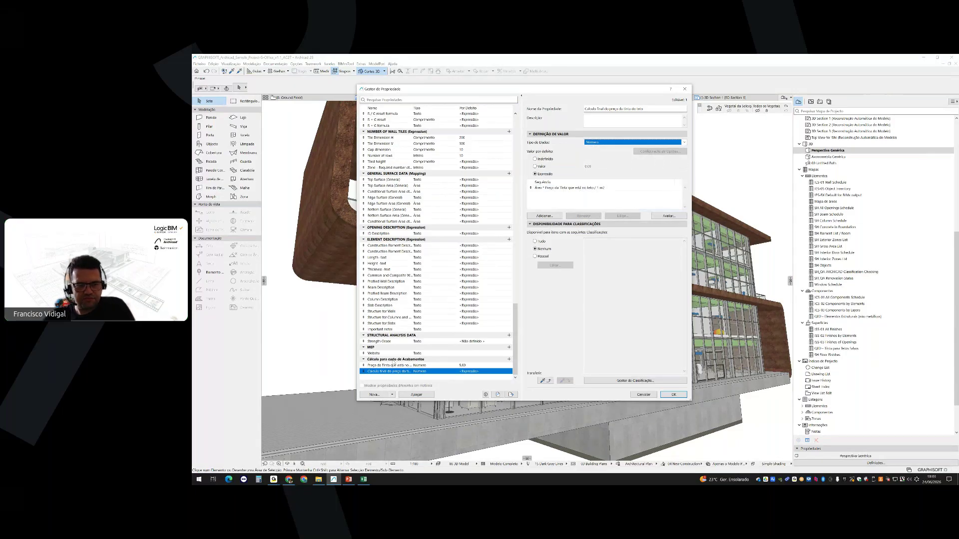
# Make the "Cálculo para custo de Acabamentos" property group available only to the Ceiling classification under Covering, and save the property changes
pyautogui.click(393, 360)
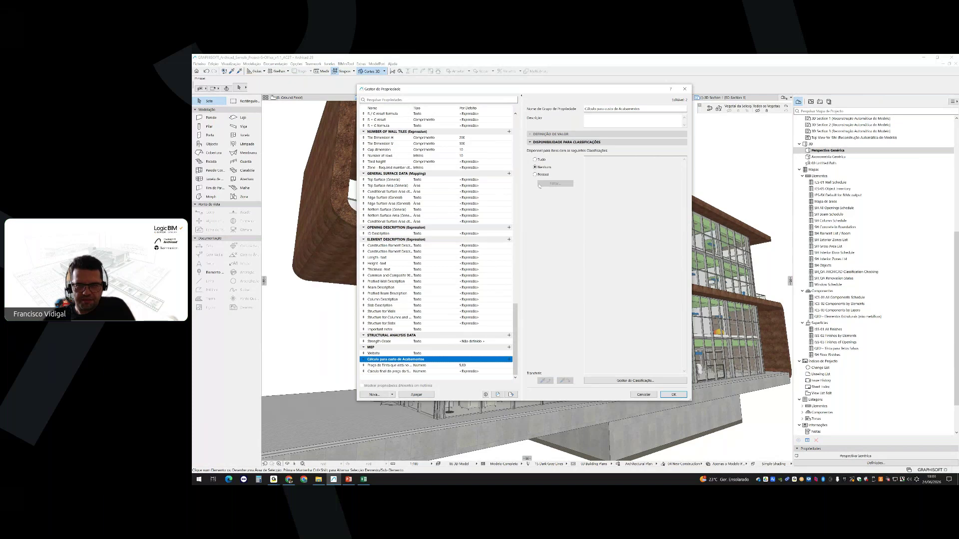
pyautogui.click(537, 175)
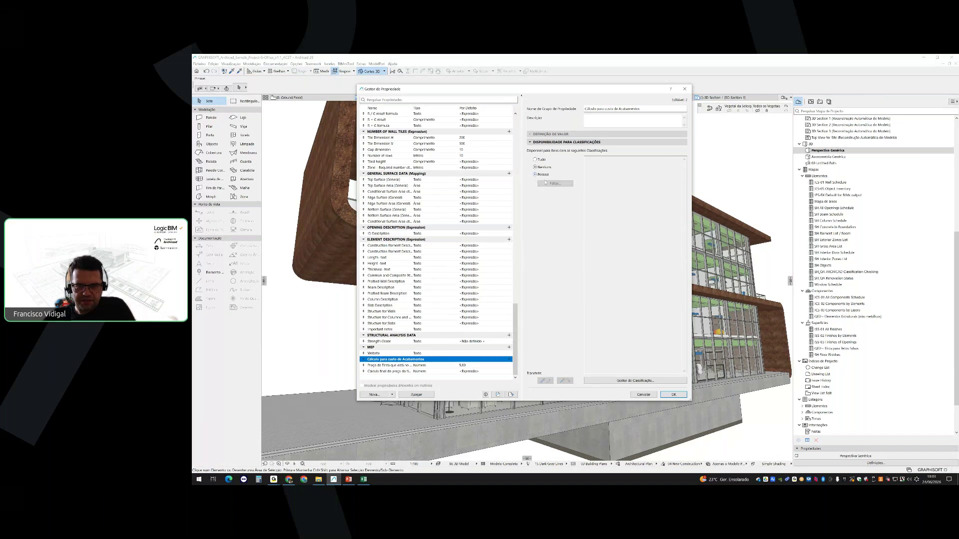
pyautogui.click(553, 183)
pyautogui.click(562, 188)
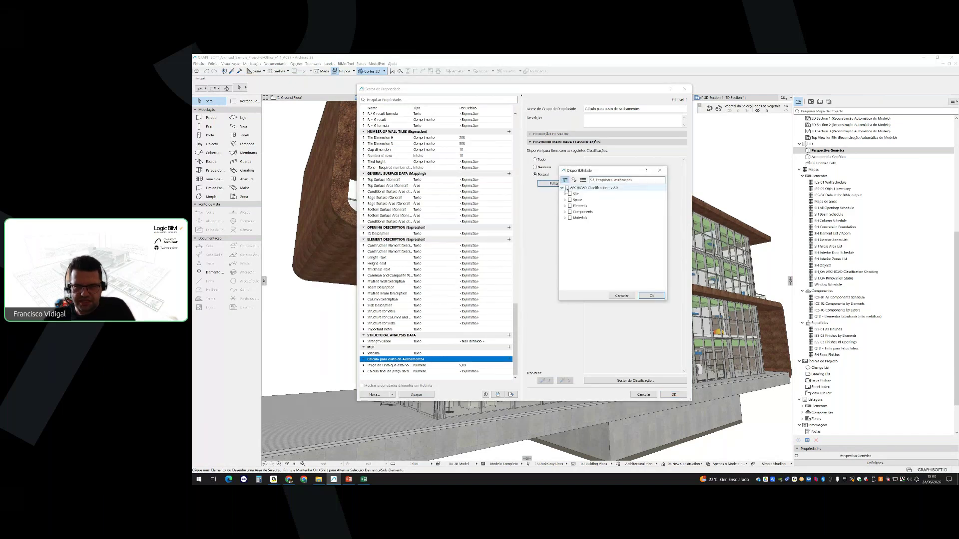
pyautogui.click(567, 188)
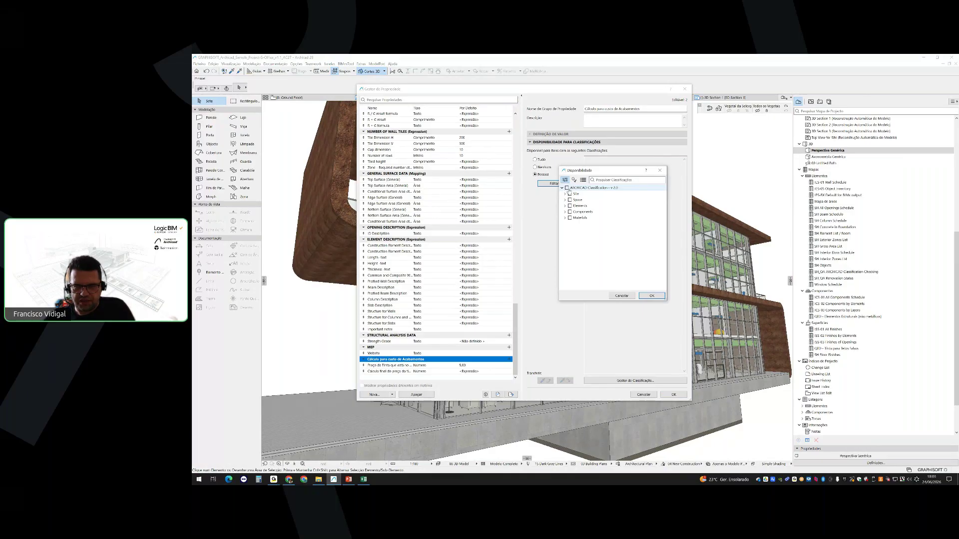
pyautogui.click(565, 205)
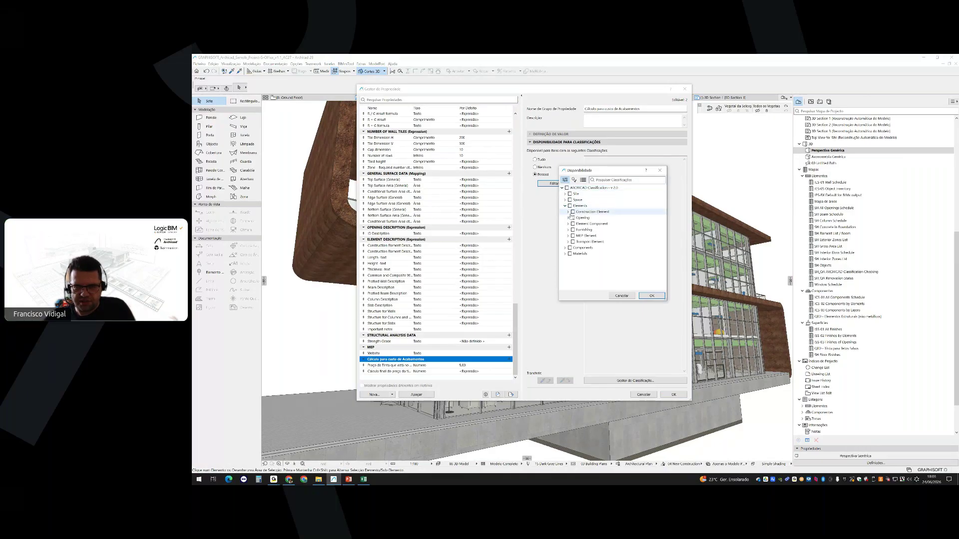
pyautogui.click(569, 212)
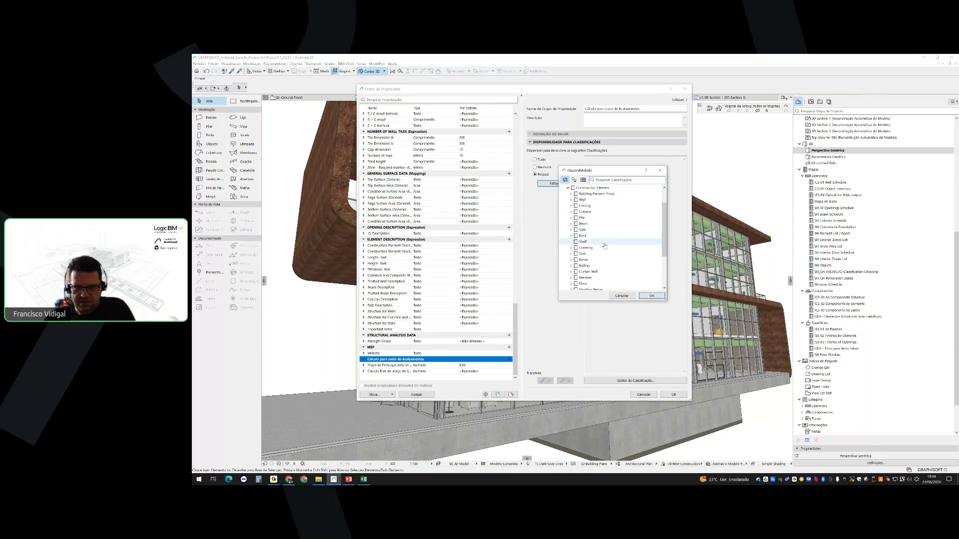
pyautogui.click(571, 248)
pyautogui.click(579, 230)
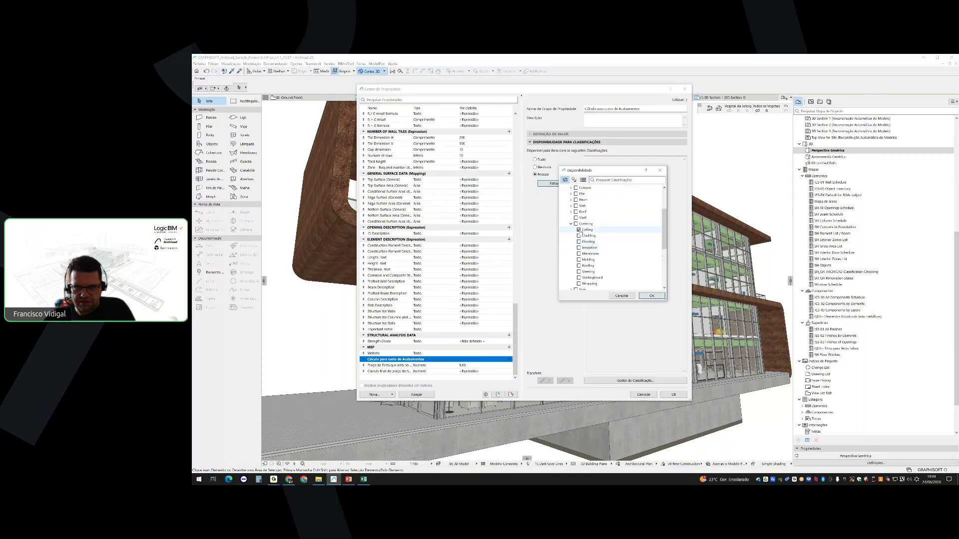
pyautogui.click(670, 397)
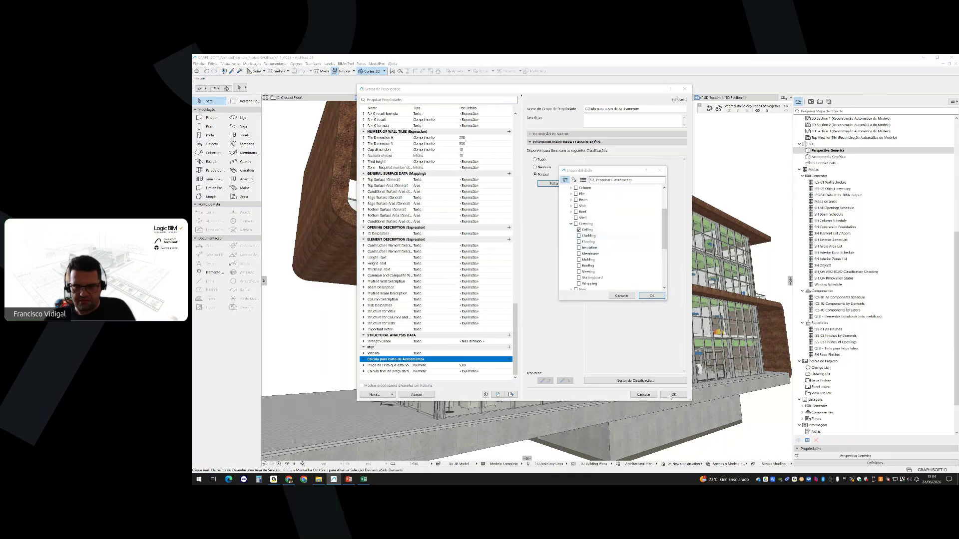
pyautogui.press('Return')
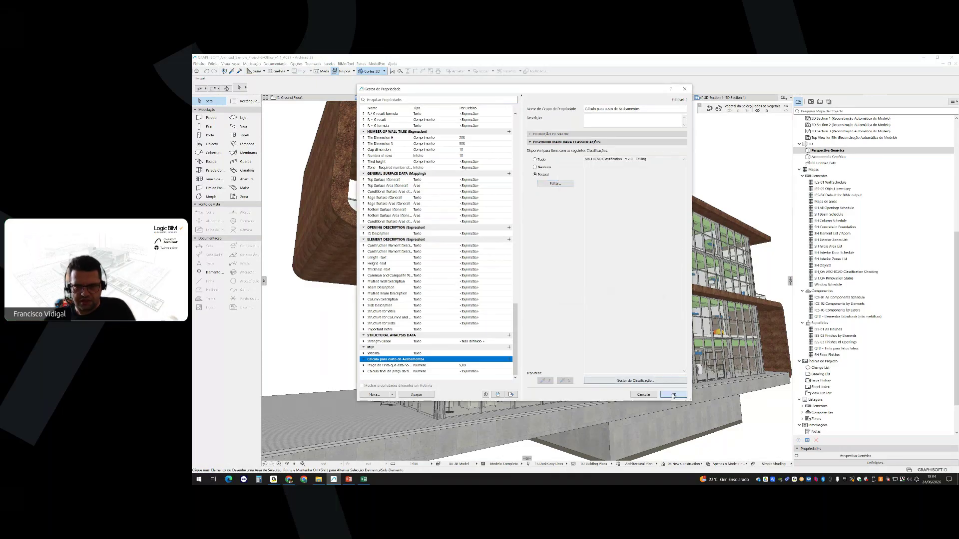
pyautogui.click(673, 395)
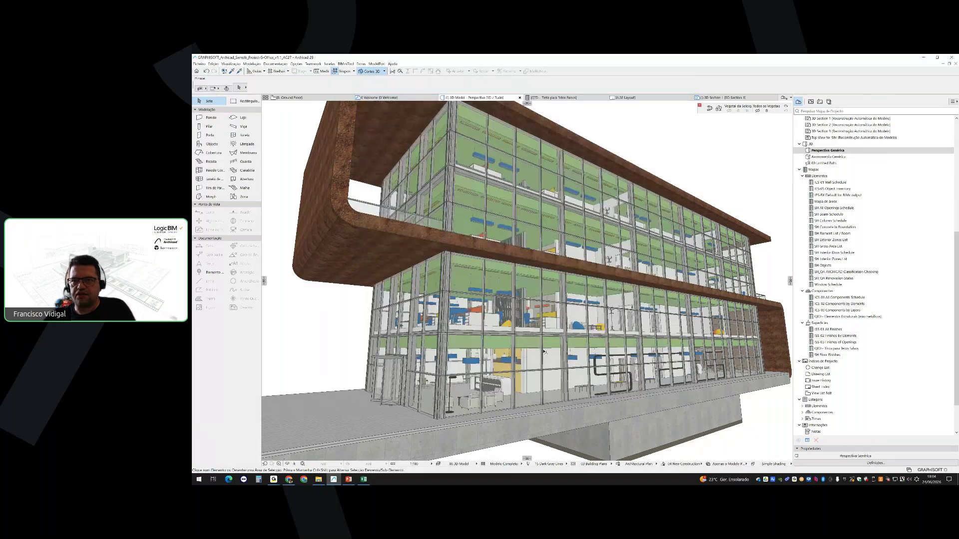
# Add the "Cálculo final do preço da tinta do teto" property as a field in the "QTD - Tinta para Tetos Falsos" schedule
pyautogui.moveTo(699, 99)
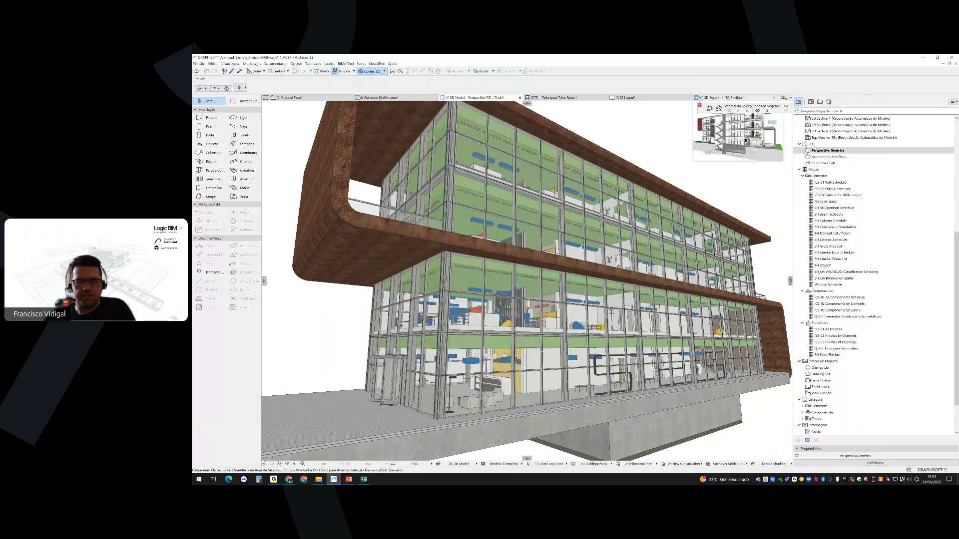
pyautogui.click(555, 98)
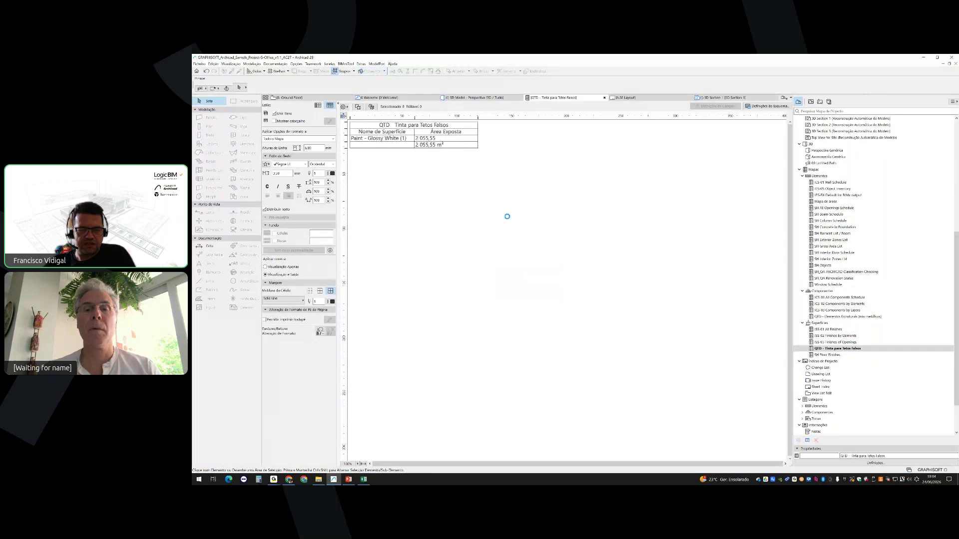
pyautogui.click(760, 106)
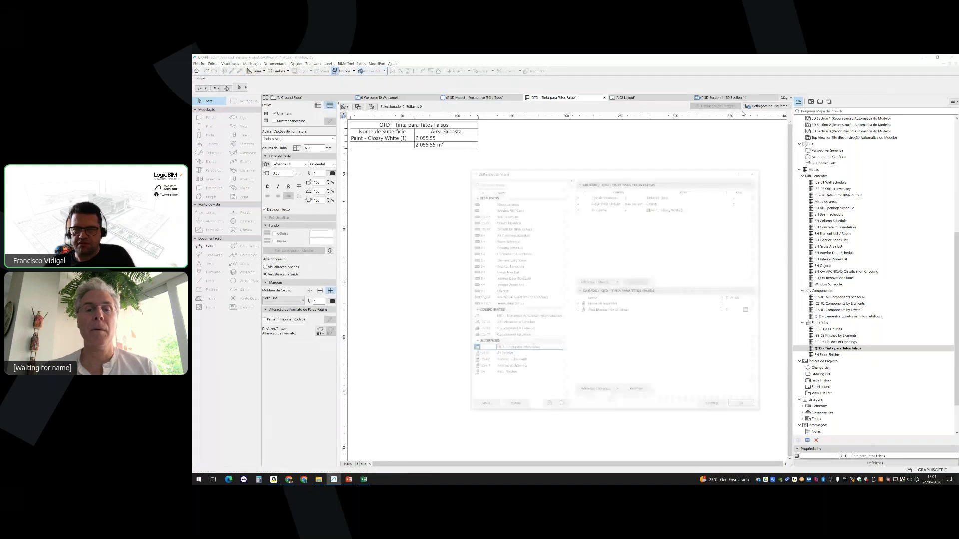
pyautogui.click(600, 392)
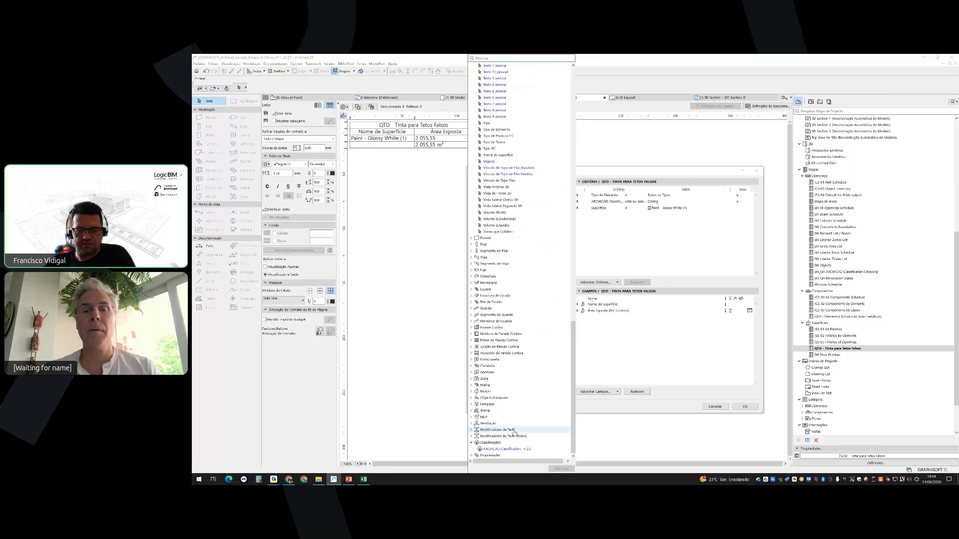
pyautogui.scroll(-8, 512, 429)
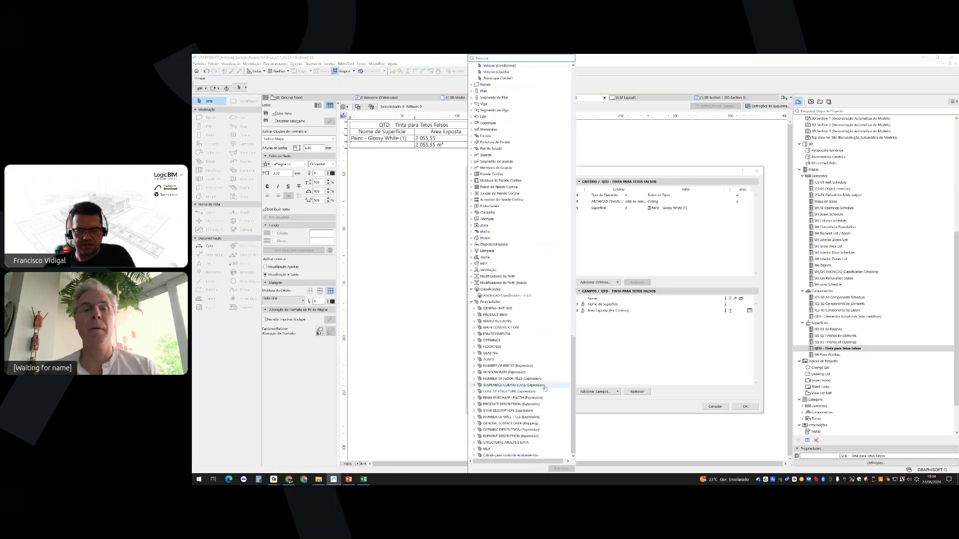
pyautogui.click(474, 455)
pyautogui.click(537, 455)
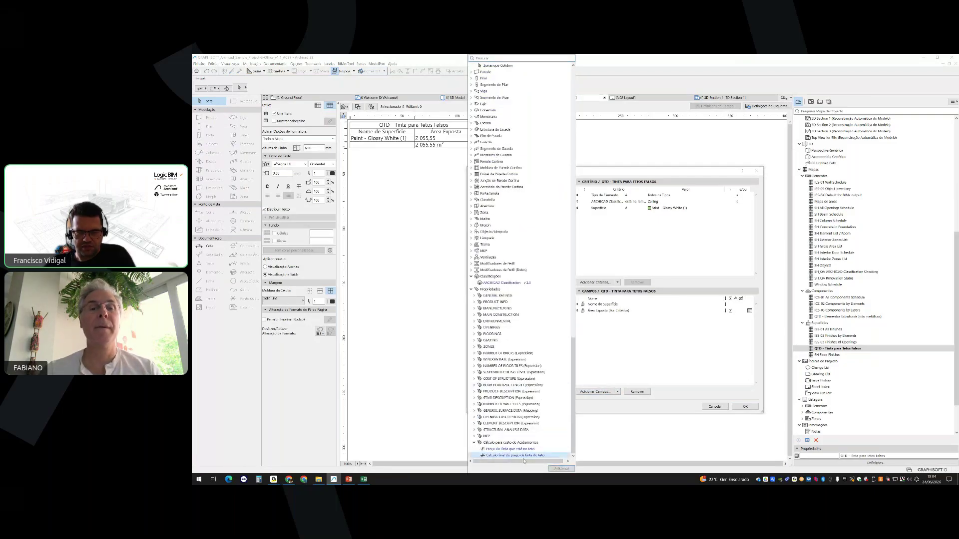
pyautogui.click(555, 469)
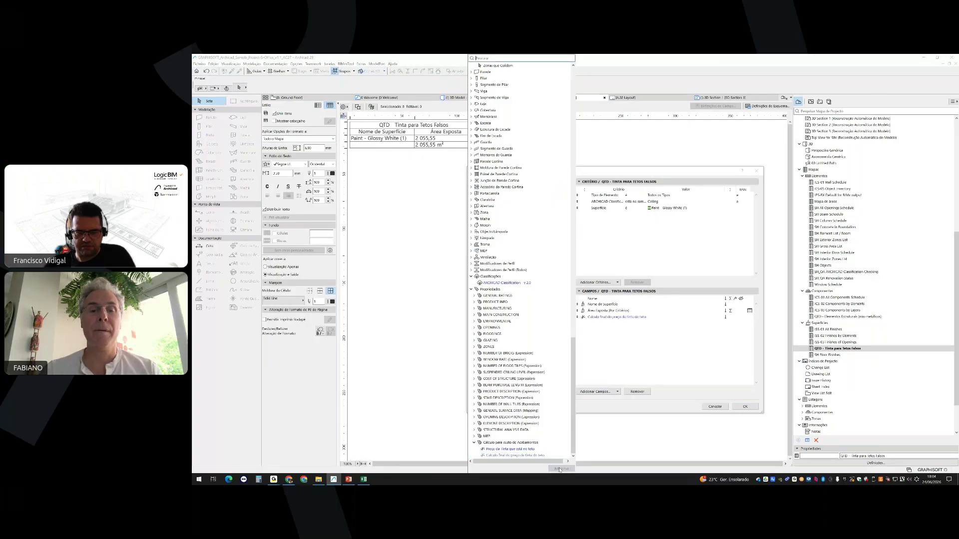
pyautogui.click(743, 407)
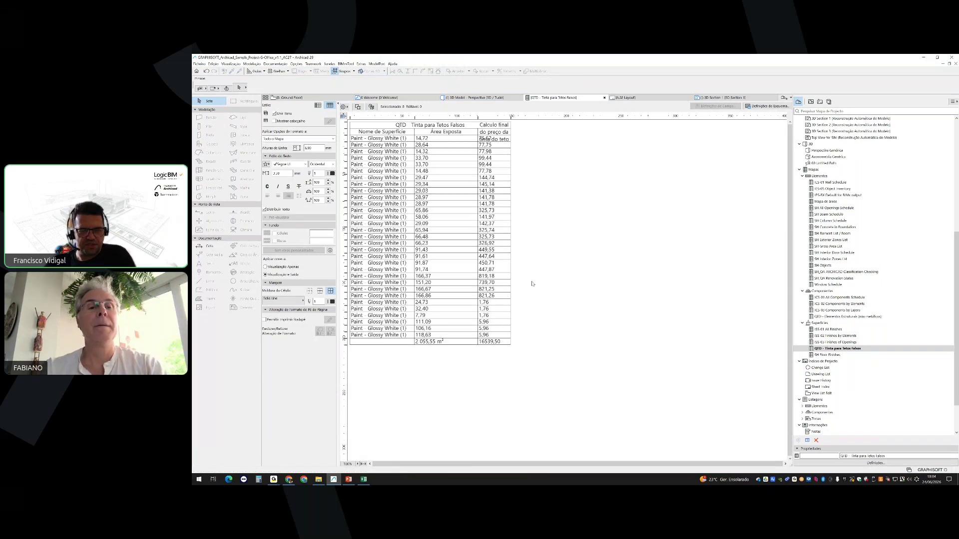
# Increase the first data row's height and widen the final price column in the schedule
pyautogui.moveTo(345, 141); pyautogui.dragTo(346, 154)
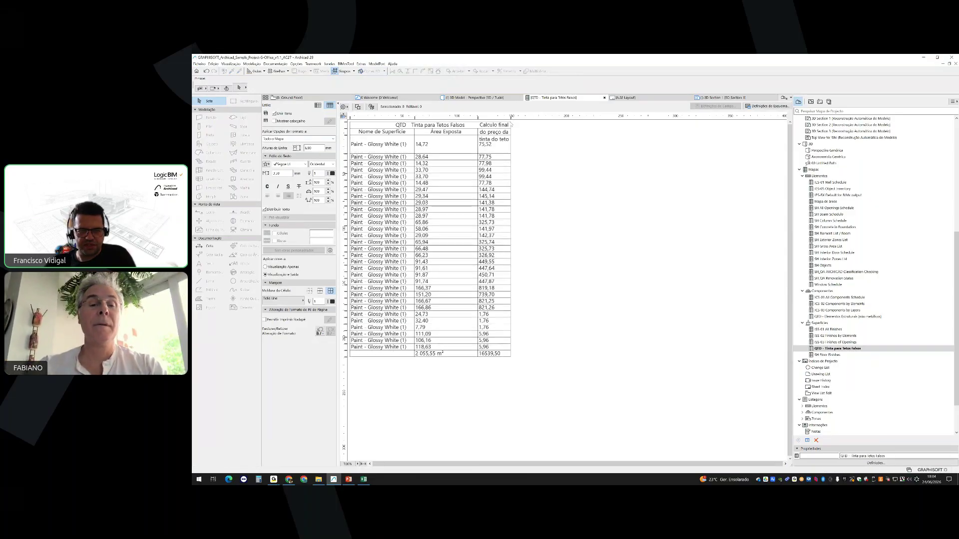
pyautogui.moveTo(510, 116); pyautogui.dragTo(539, 119)
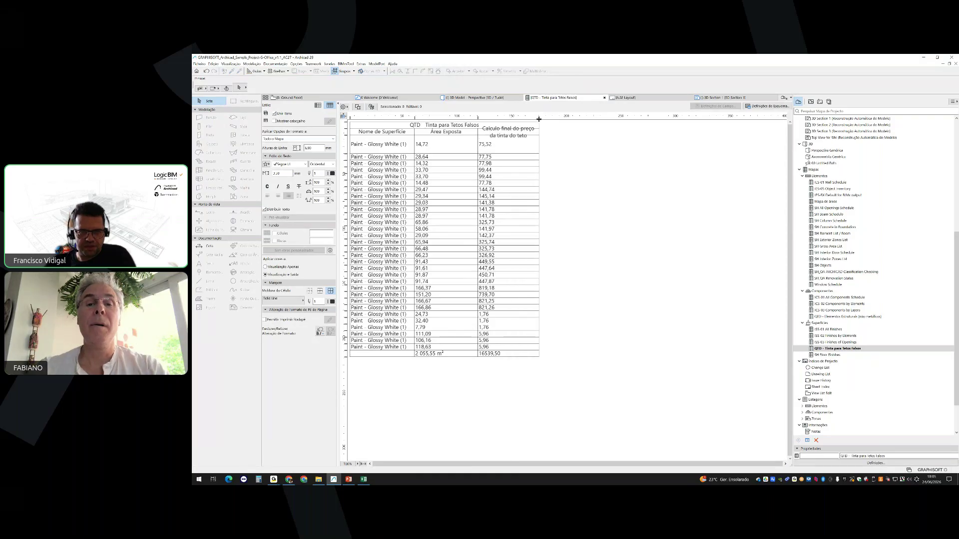
pyautogui.click(494, 157)
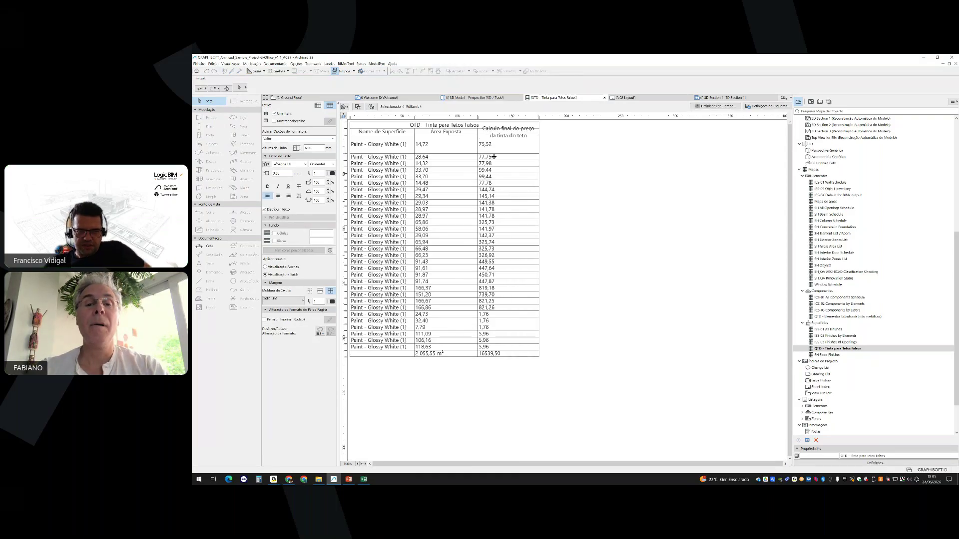
# Check several row values and the total in the final ceiling paint price column of the schedule
pyautogui.click(493, 157)
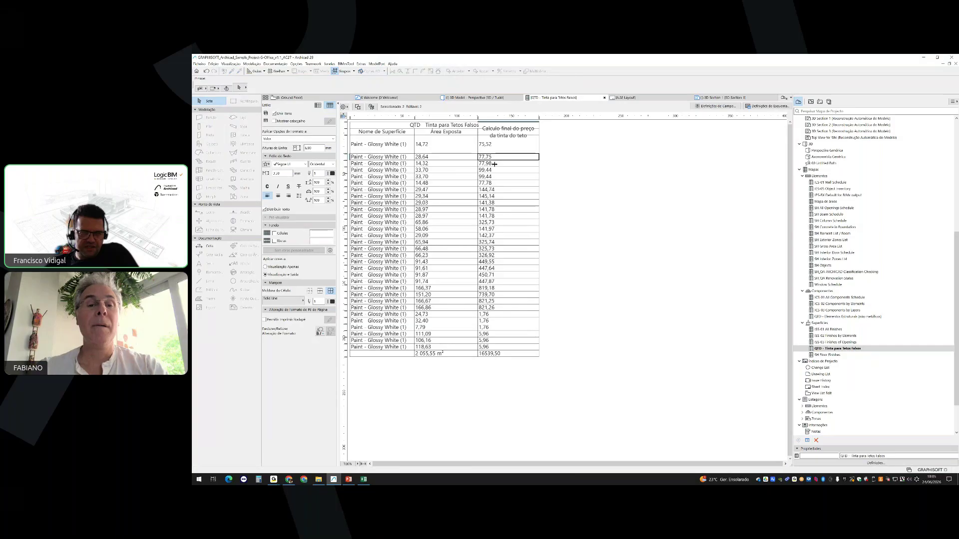
pyautogui.click(494, 164)
pyautogui.click(494, 183)
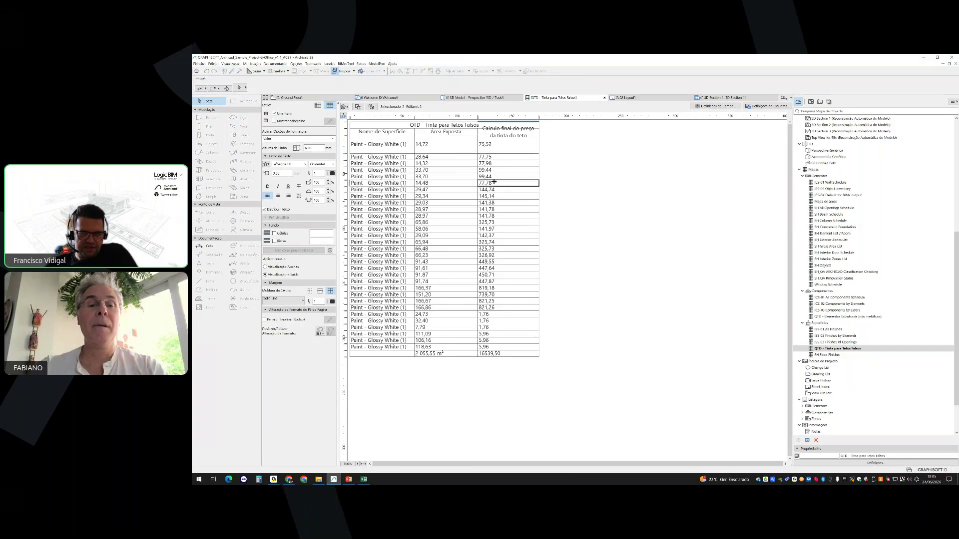
pyautogui.click(497, 354)
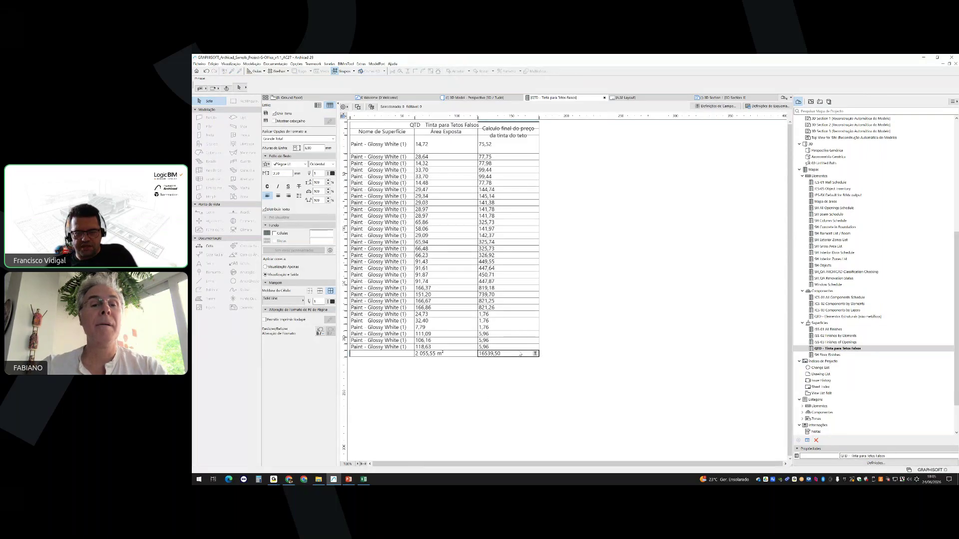
# Set the ceiling paint unit price property's default value to 2,00, save it, and check the schedule's price total
pyautogui.click(296, 64)
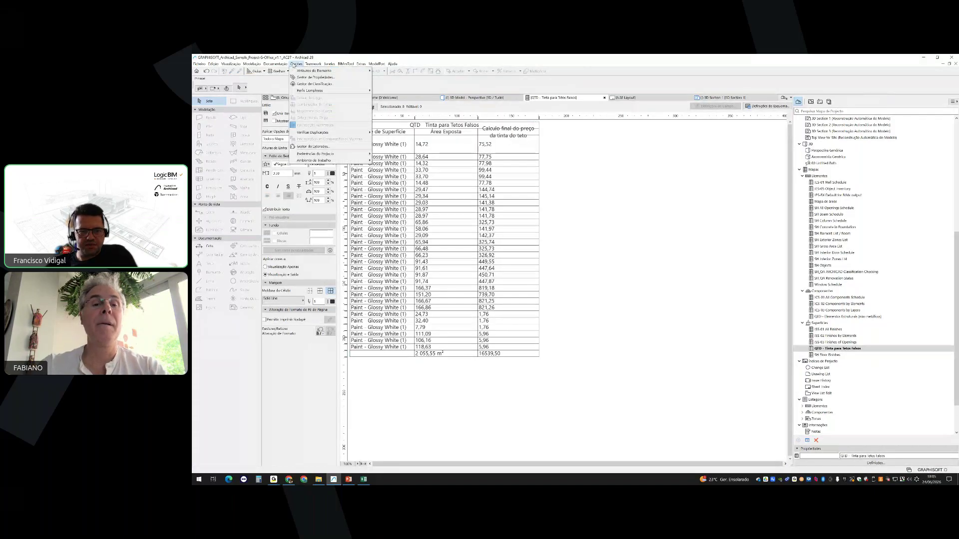
pyautogui.click(315, 77)
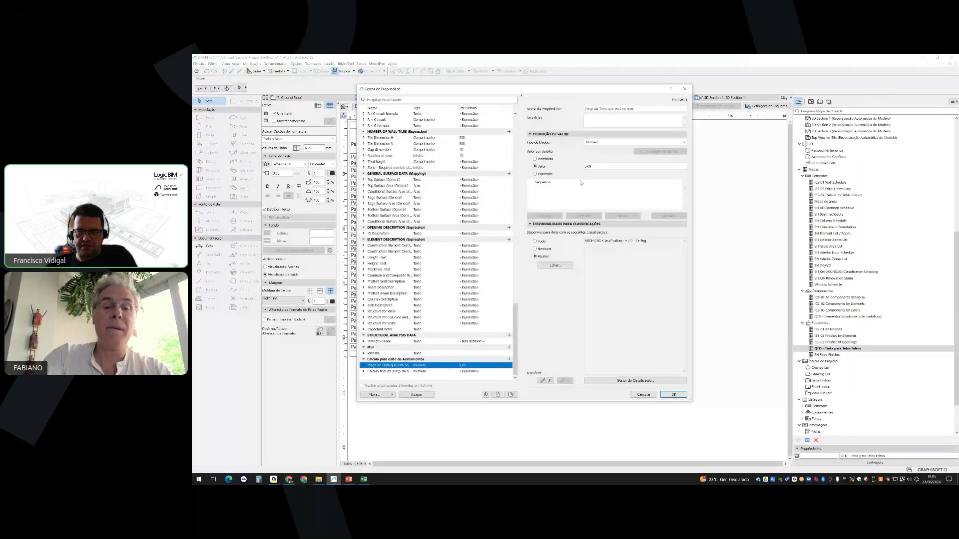
pyautogui.moveTo(593, 167); pyautogui.dragTo(561, 167)
pyautogui.write('2,00')
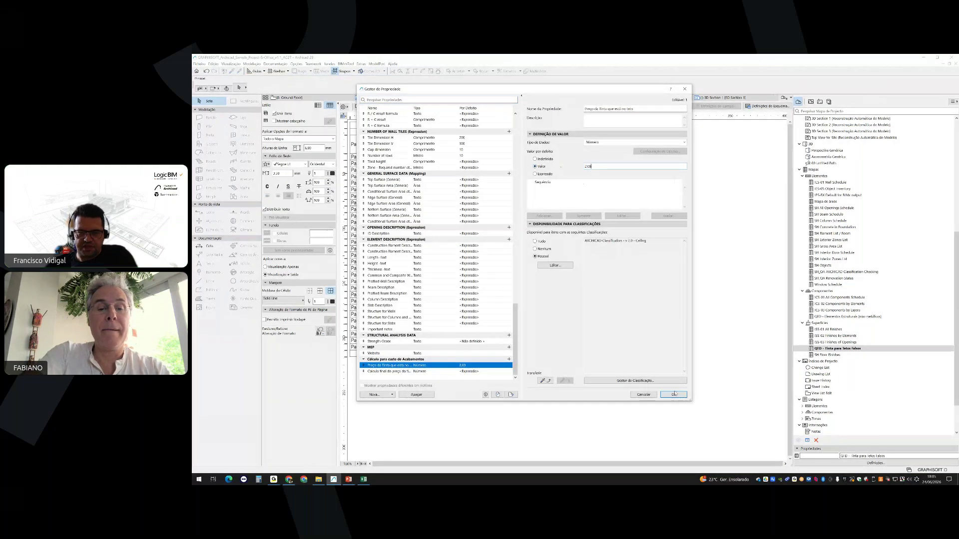
pyautogui.click(674, 394)
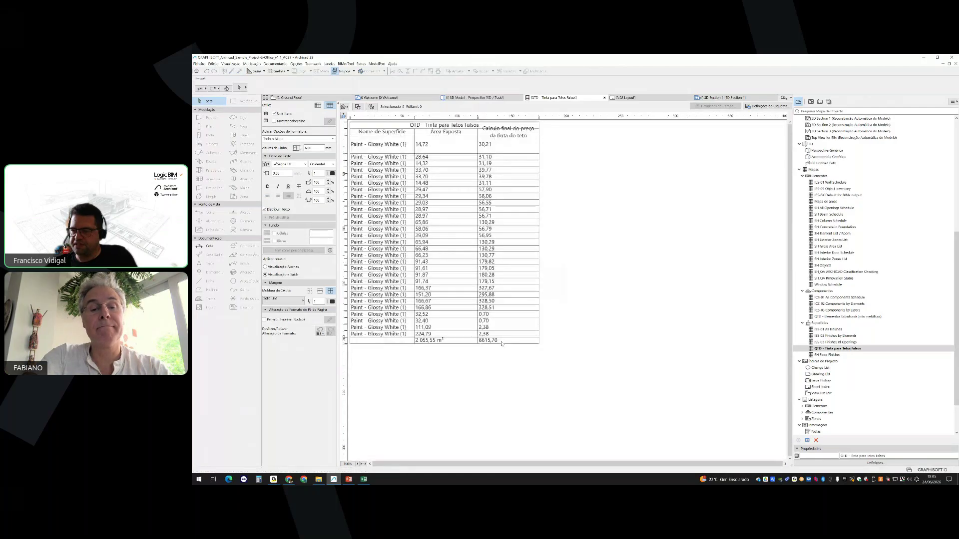
pyautogui.click(493, 342)
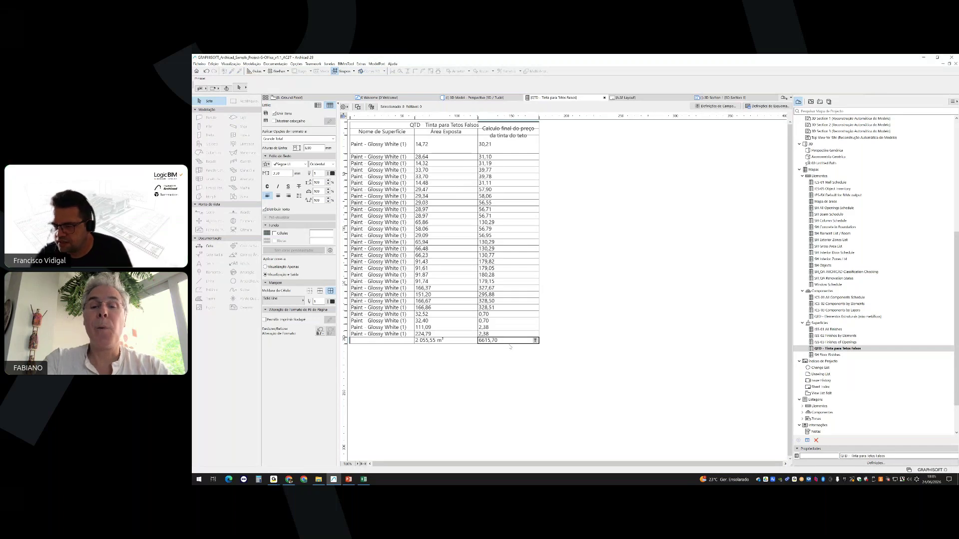
pyautogui.click(905, 392)
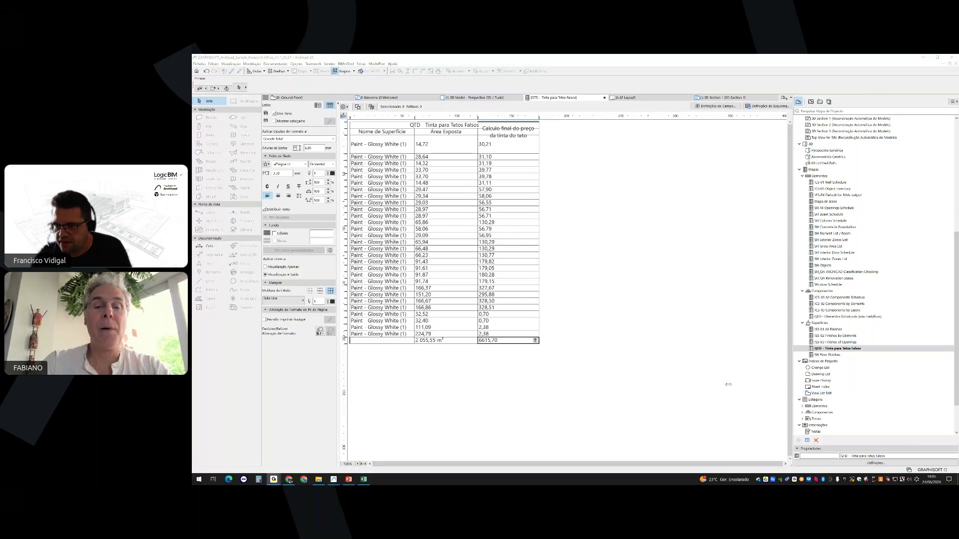
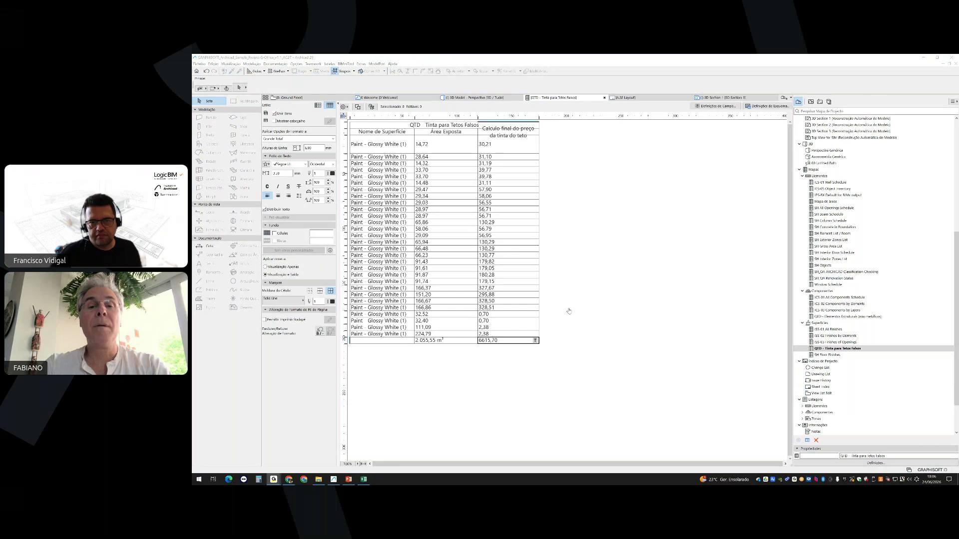
pyautogui.moveTo(322, 93)
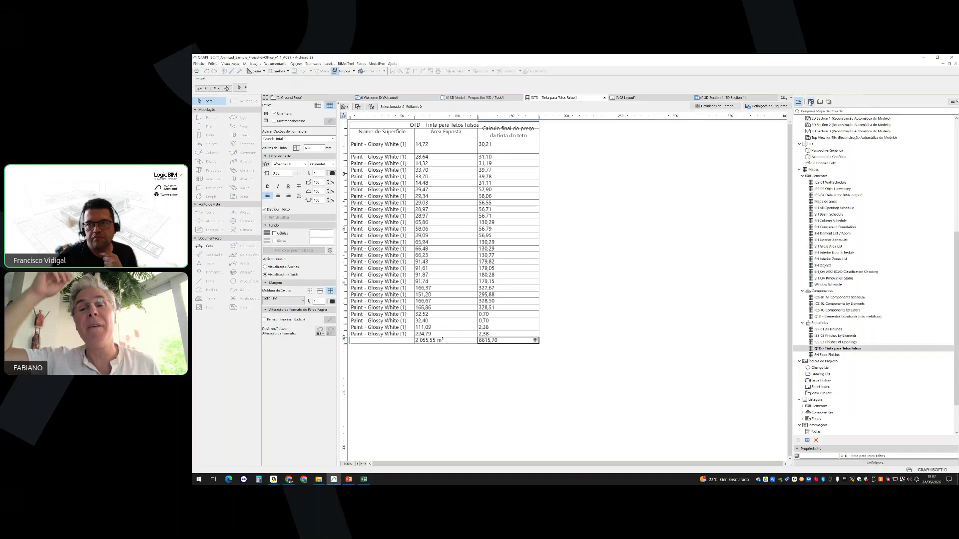
# Open the saved "3D Model - Perspective" view and apply a vertical 3D cutting plane lengthwise through the building's stairwell
pyautogui.click(810, 101)
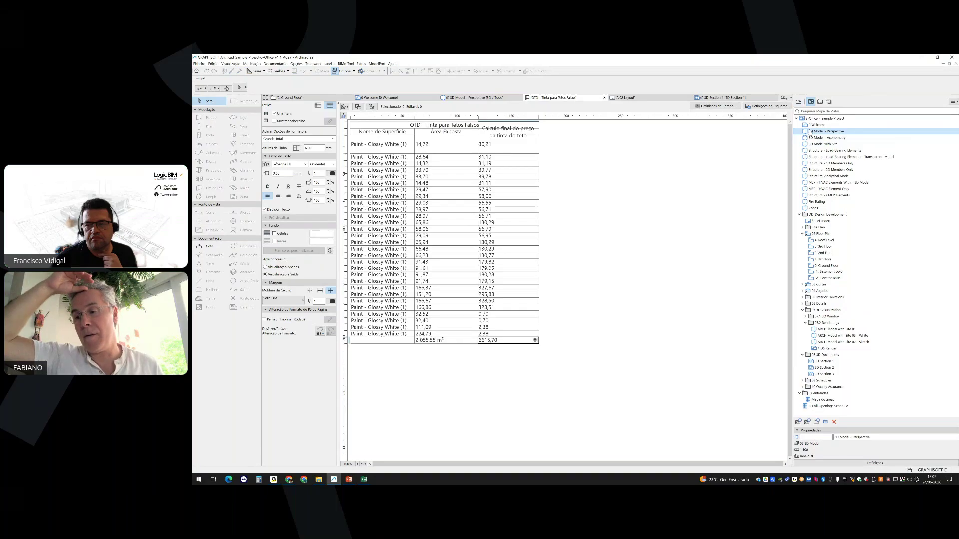
pyautogui.doubleClick(819, 131)
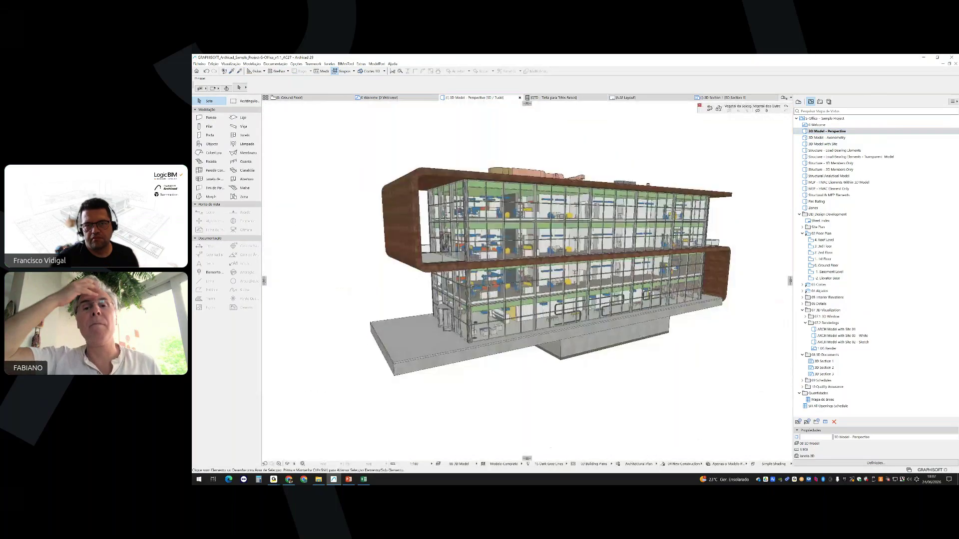
pyautogui.click(370, 71)
pyautogui.click(790, 282)
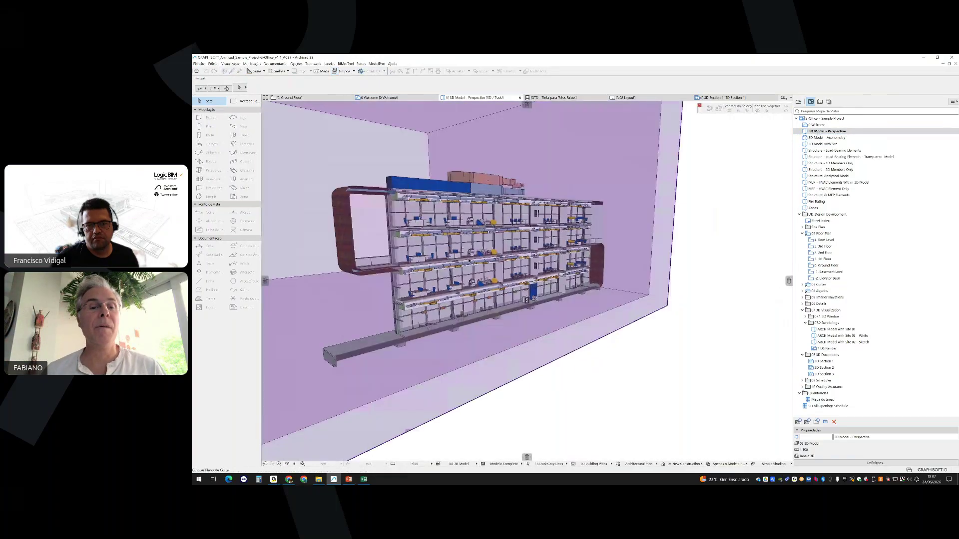
pyautogui.click(496, 267)
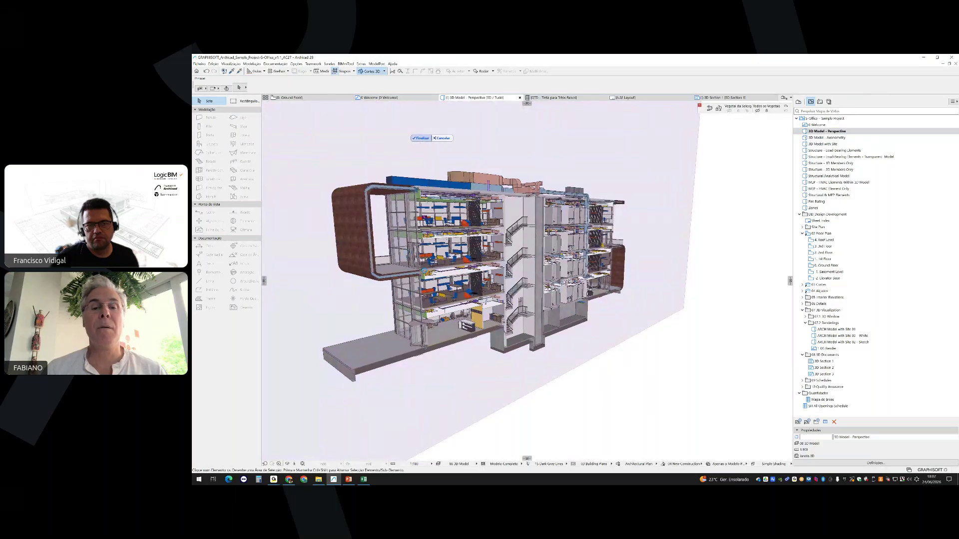
pyautogui.click(420, 138)
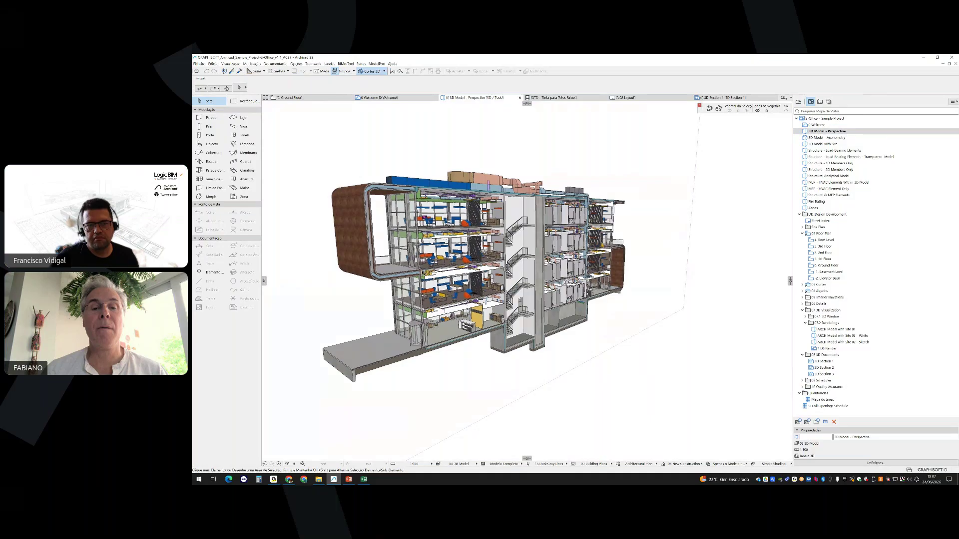
# Examine the cut floor slab's layers and its floor finish where they meet the facade
pyautogui.scroll(6, 426, 270)
pyautogui.scroll(3, 347, 264)
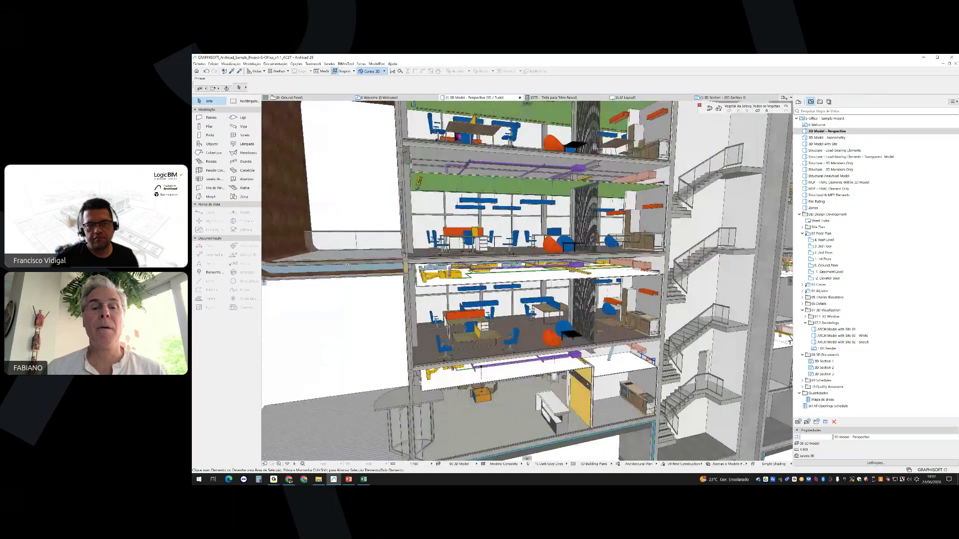
pyautogui.scroll(3, 471, 278)
pyautogui.scroll(2, 471, 279)
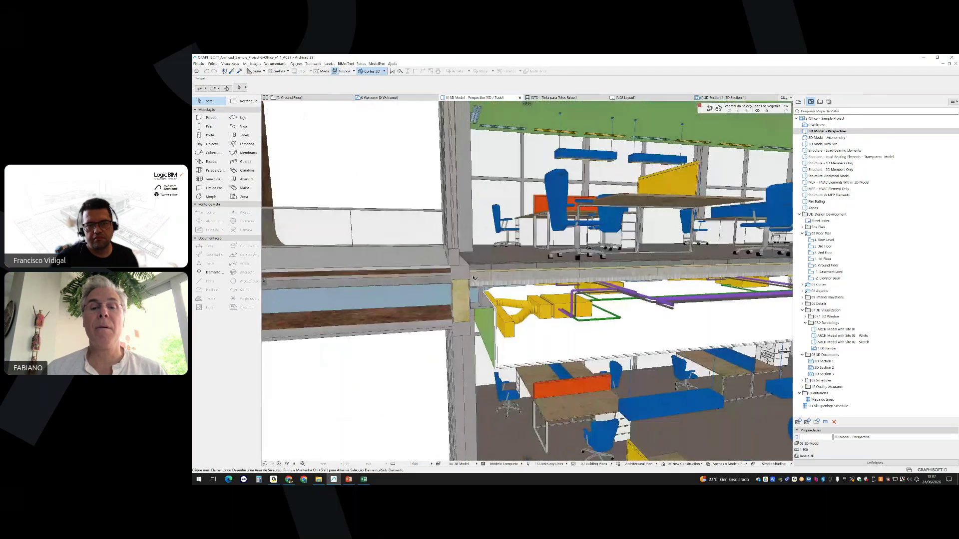
pyautogui.scroll(2, 474, 278)
pyautogui.scroll(2, 448, 286)
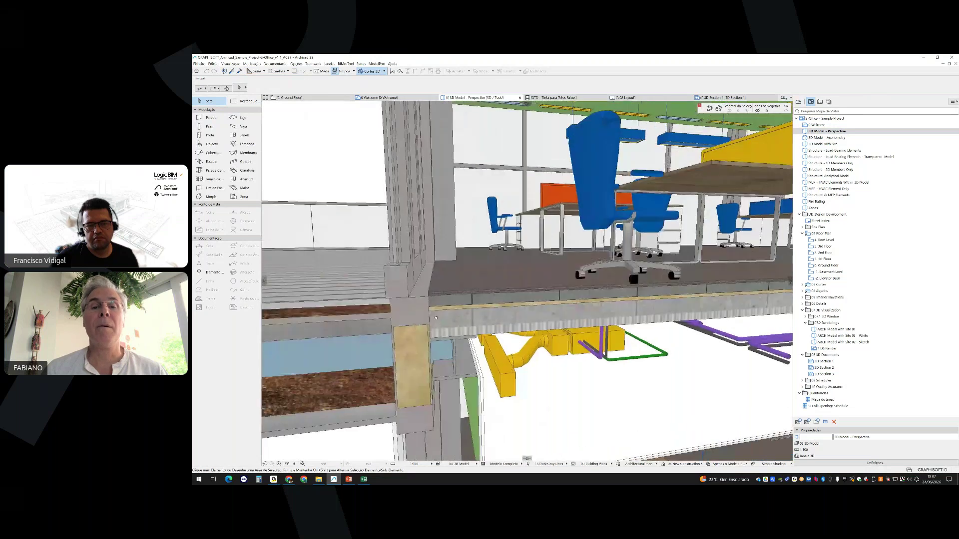
pyautogui.scroll(2, 444, 310)
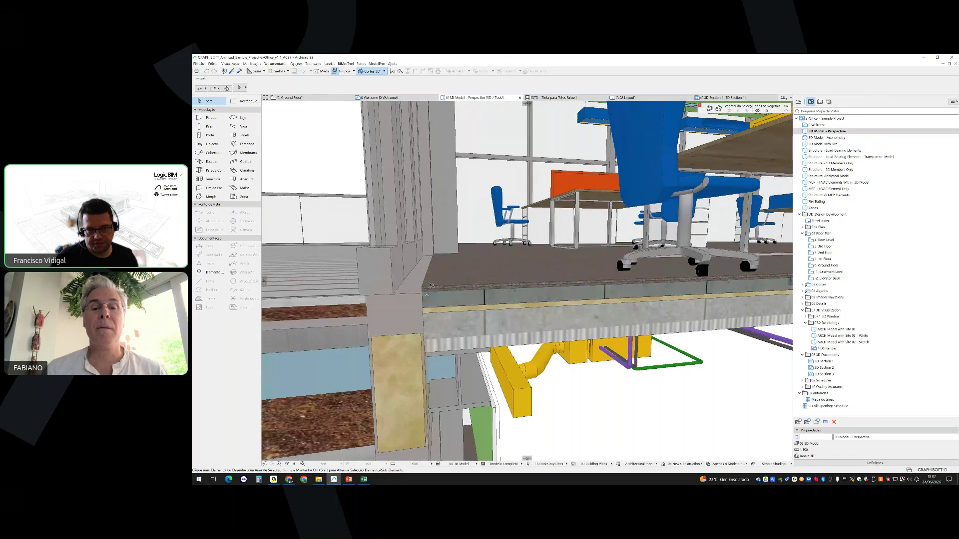
pyautogui.click(432, 288)
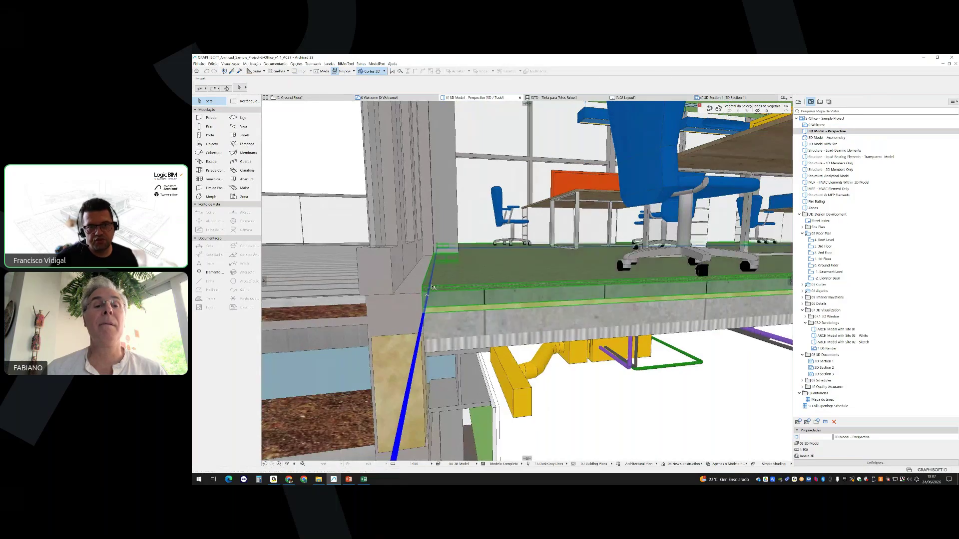
pyautogui.keyDown('shift'); pyautogui.moveTo(433, 289); pyautogui.dragTo(455, 302, button='middle'); pyautogui.keyUp('shift')
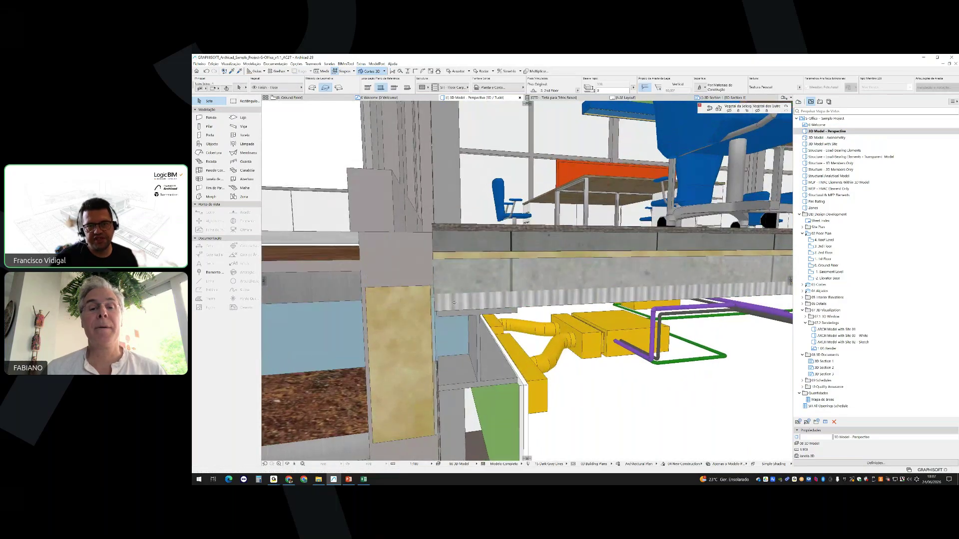
pyautogui.press('Escape')
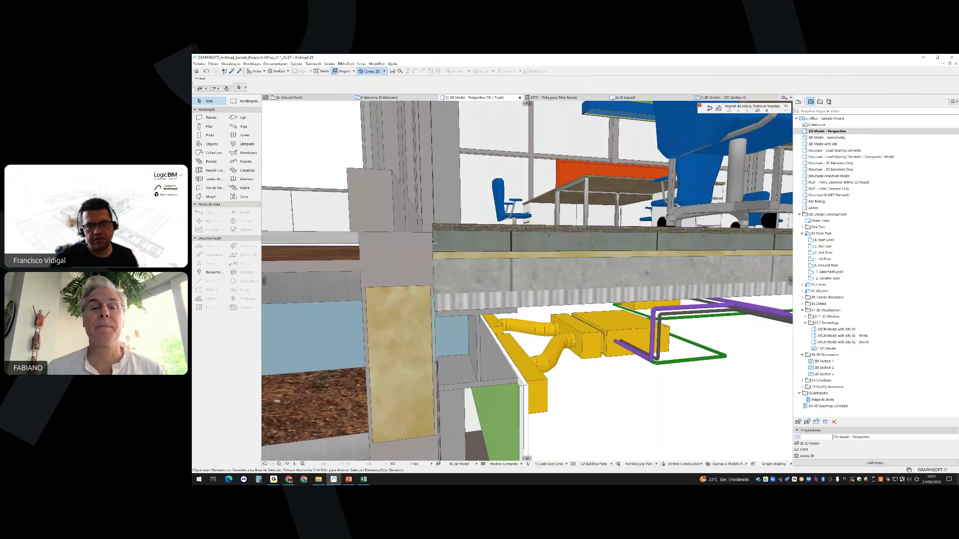
pyautogui.scroll(5, 433, 242)
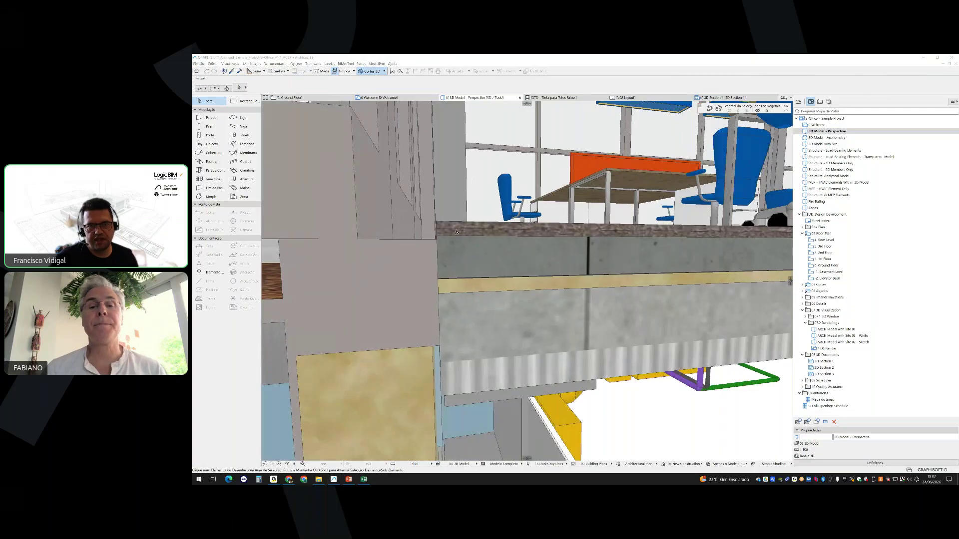
# Mark the floor slab's edge and layer boundaries with red freehand annotations, and clear the markings
pyautogui.moveTo(450, 237)
pyautogui.mouseDown()
pyautogui.moveTo(444, 278)
pyautogui.moveTo(434, 220)
pyautogui.moveTo(464, 229)
pyautogui.moveTo(444, 248)
pyautogui.moveTo(447, 279)
pyautogui.mouseUp()
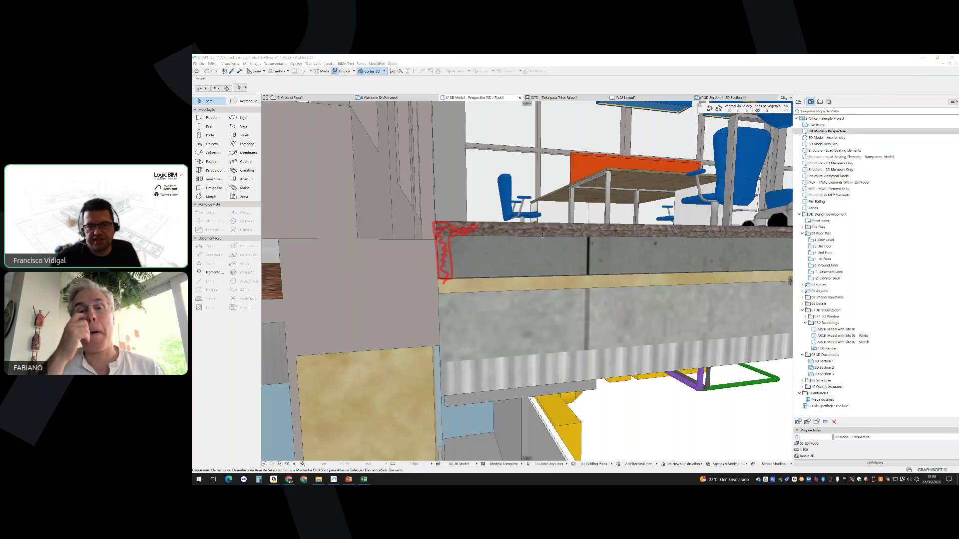
pyautogui.moveTo(532, 237)
pyautogui.mouseDown()
pyautogui.moveTo(568, 236)
pyautogui.moveTo(562, 222)
pyautogui.mouseUp()
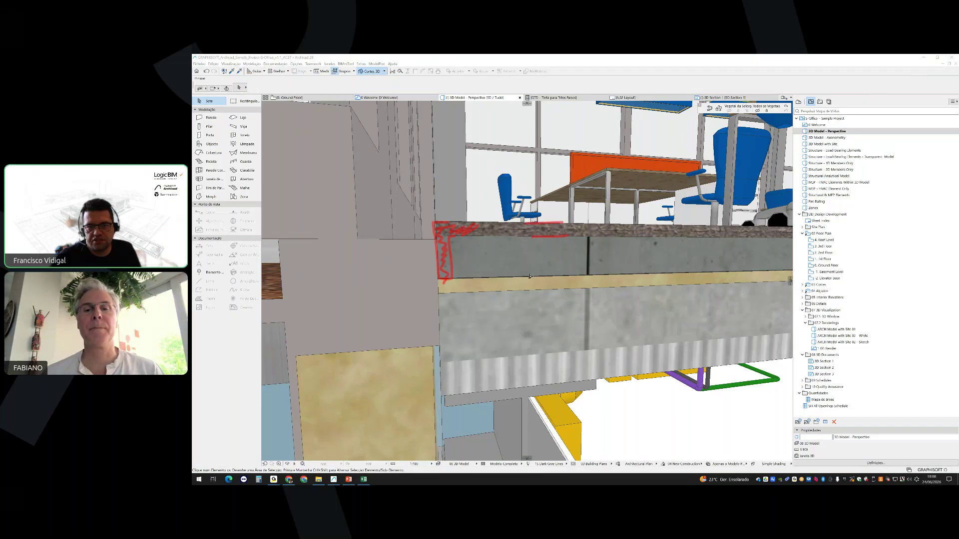
pyautogui.moveTo(527, 276); pyautogui.dragTo(560, 277)
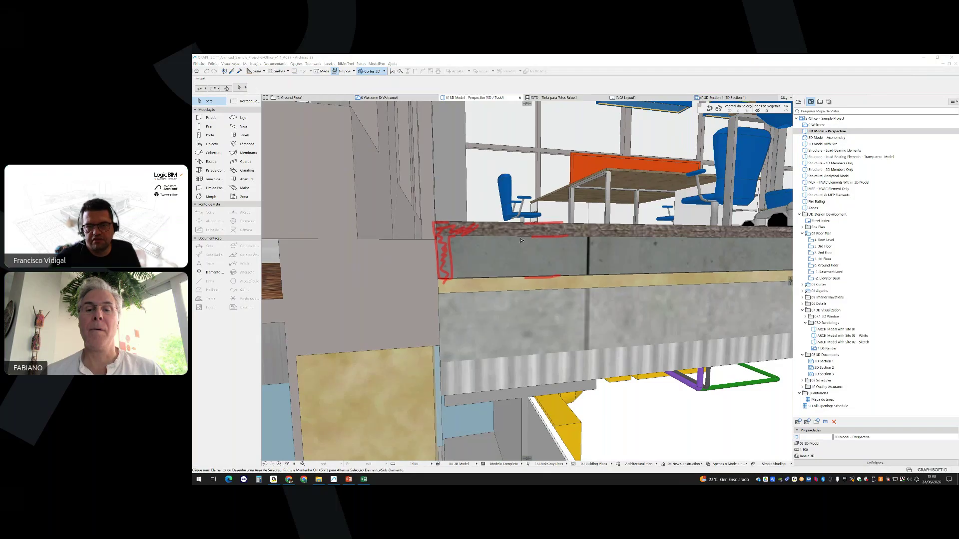
pyautogui.click(668, 72)
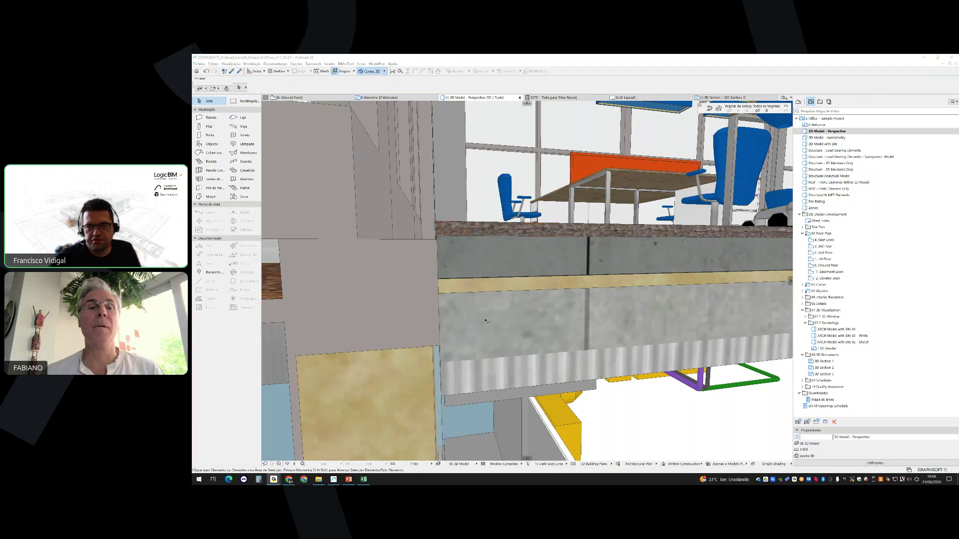
# Examine the elevator pit wall, the basement and the foundation layers in the sectioned 3D model
pyautogui.scroll(-10, 486, 321)
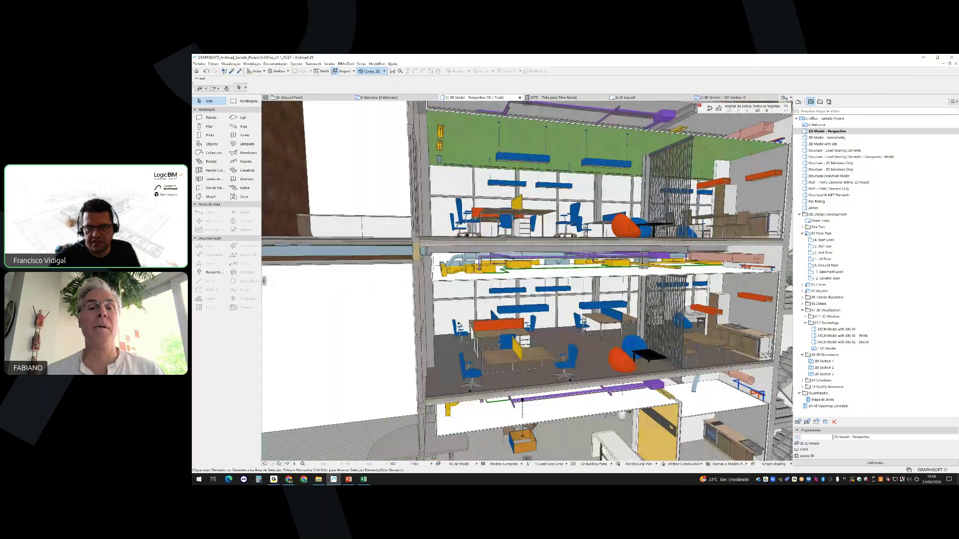
pyautogui.moveTo(459, 324); pyautogui.dragTo(462, 180, button='middle')
pyautogui.moveTo(764, 402); pyautogui.dragTo(588, 370, button='middle')
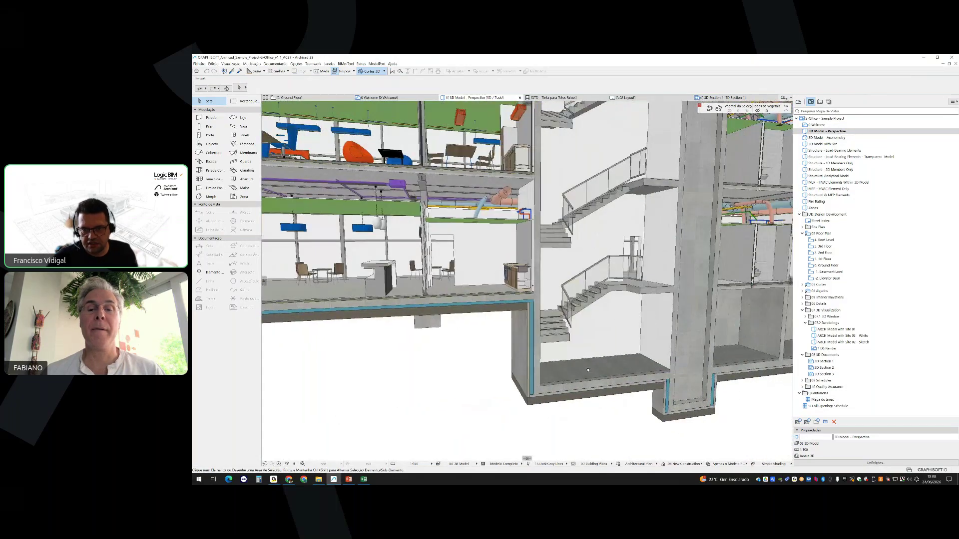
pyautogui.scroll(5, 588, 369)
pyautogui.click(512, 372)
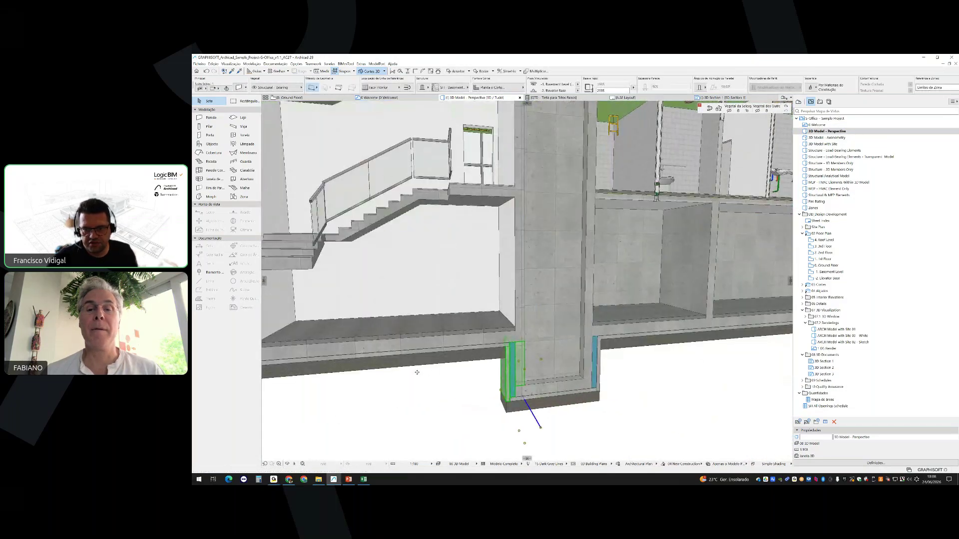
pyautogui.rightClick(516, 364)
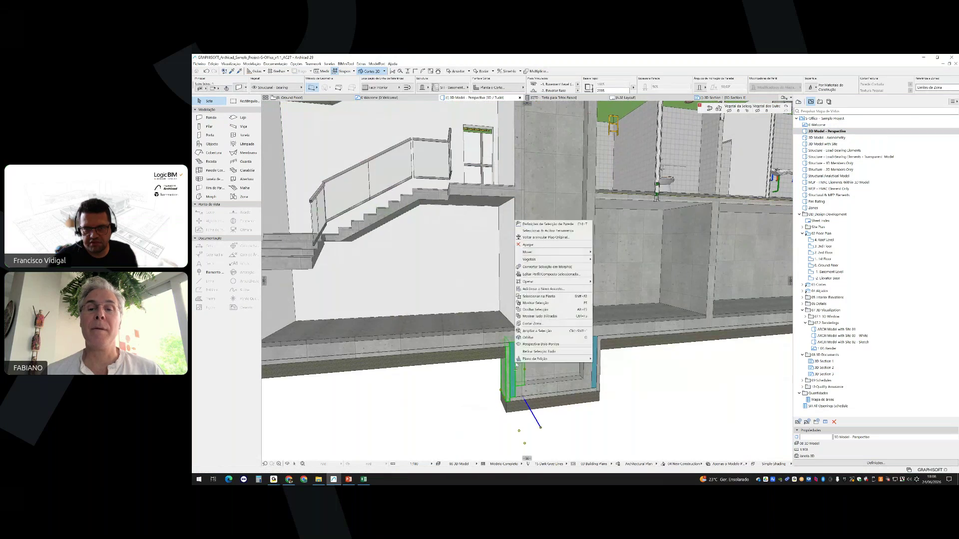
pyautogui.click(453, 384)
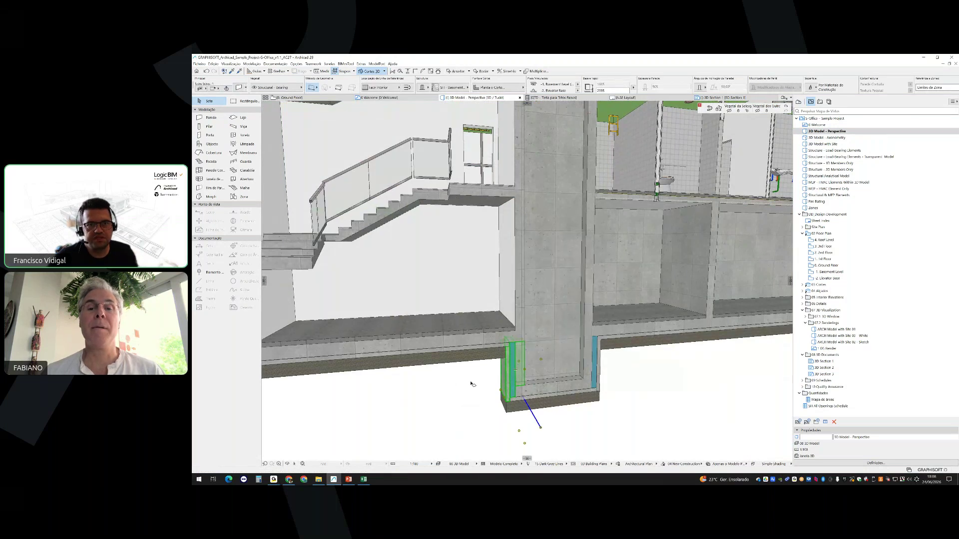
pyautogui.scroll(-5, 472, 384)
pyautogui.scroll(4, 488, 349)
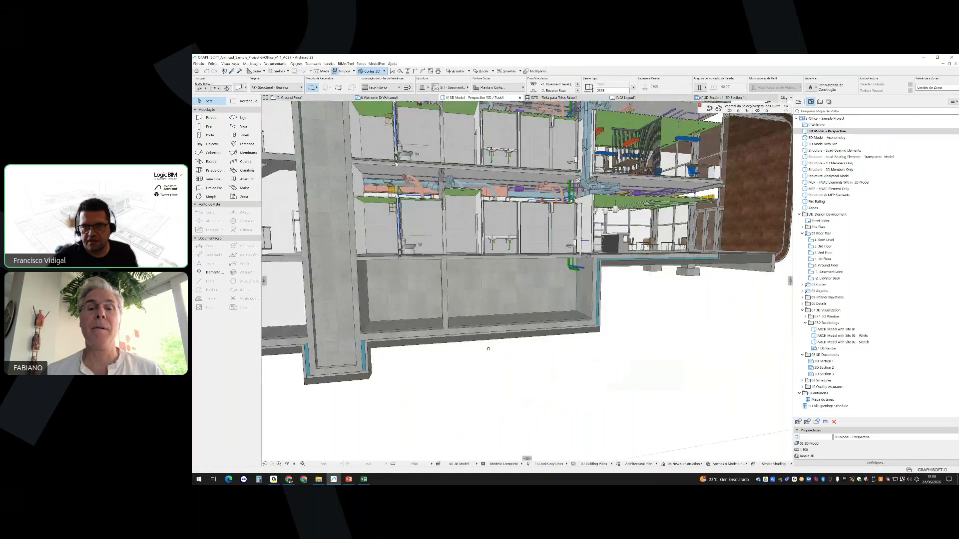
pyautogui.moveTo(488, 348); pyautogui.dragTo(444, 387, button='middle')
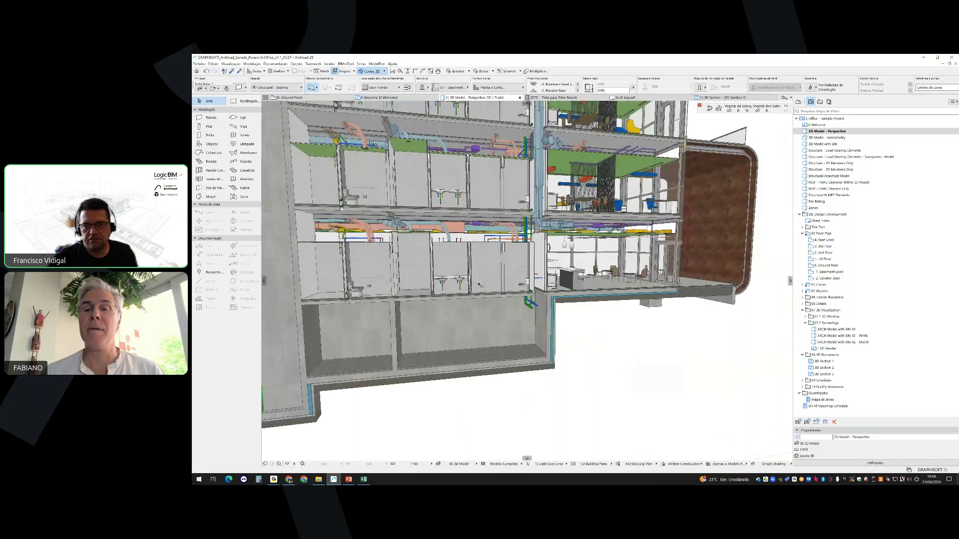
# Open the Stair Nosing Classic profile from the Profile Manager in the profile editor
pyautogui.moveTo(477, 286); pyautogui.dragTo(472, 361, button='middle')
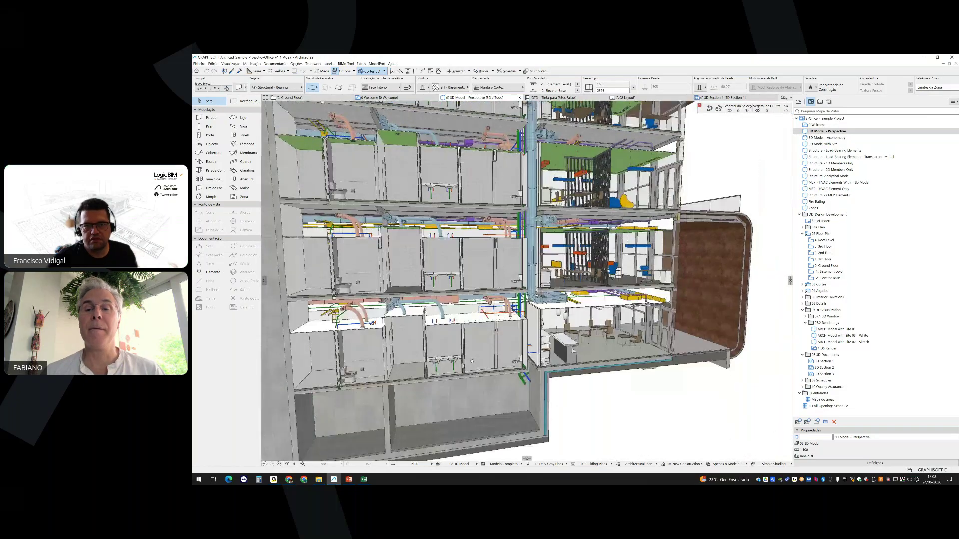
pyautogui.scroll(3, 437, 342)
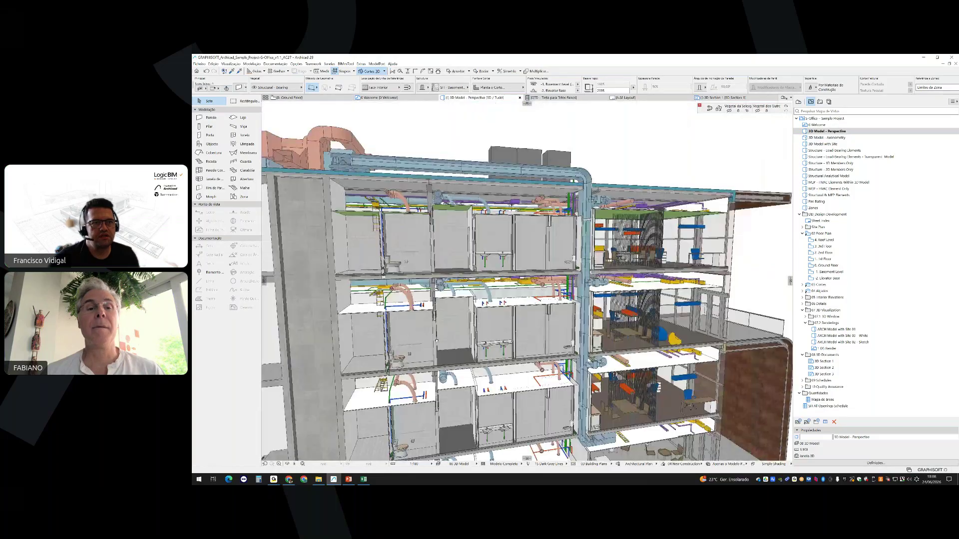
pyautogui.scroll(3, 437, 341)
pyautogui.click(296, 64)
pyautogui.moveTo(329, 70)
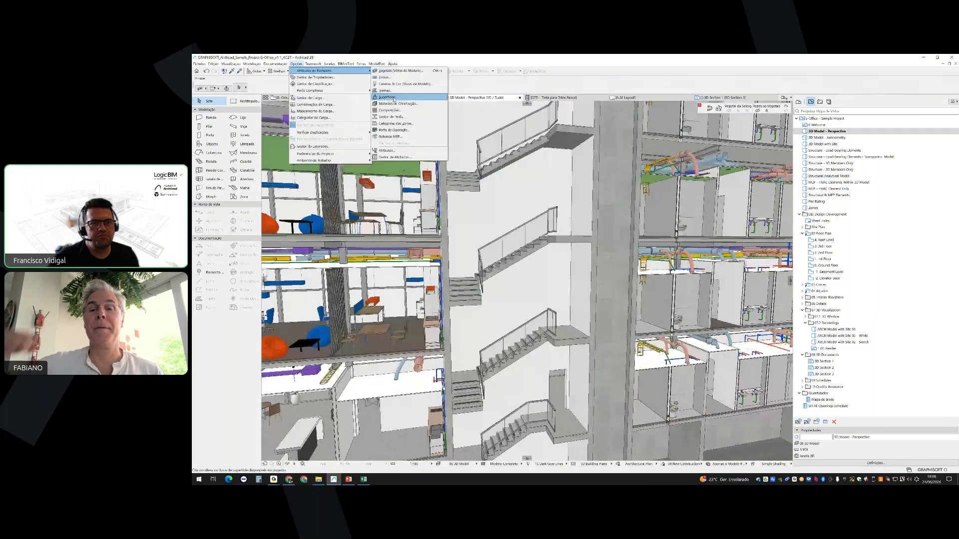
pyautogui.click(391, 116)
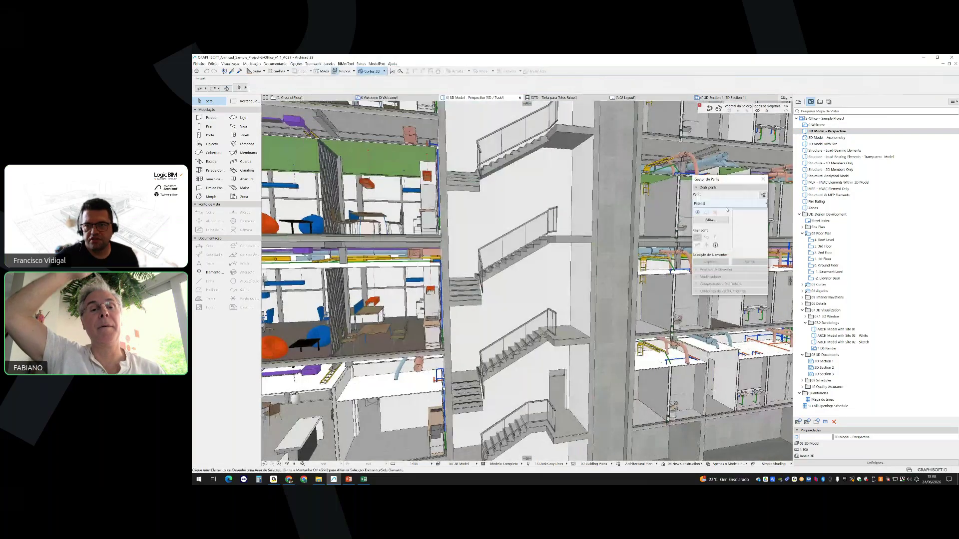
pyautogui.click(726, 204)
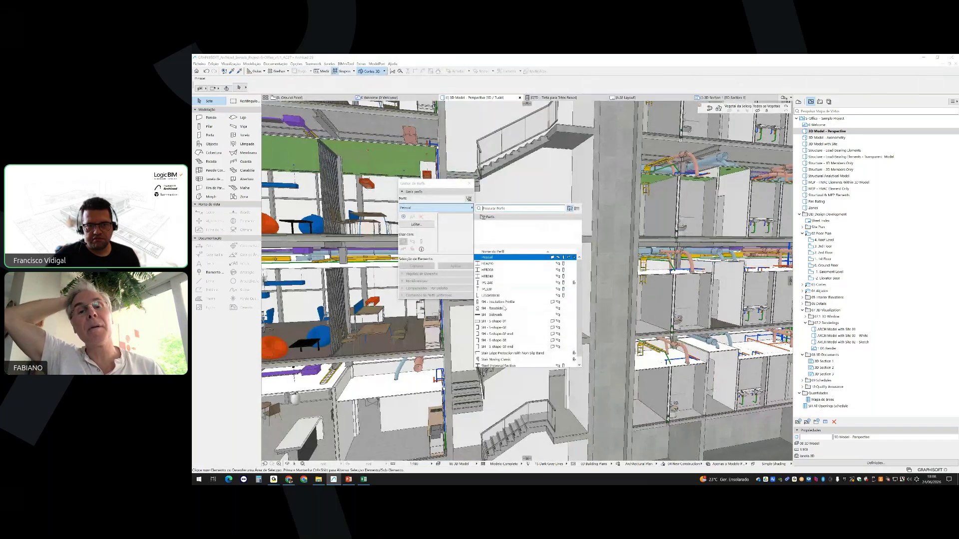
pyautogui.click(497, 347)
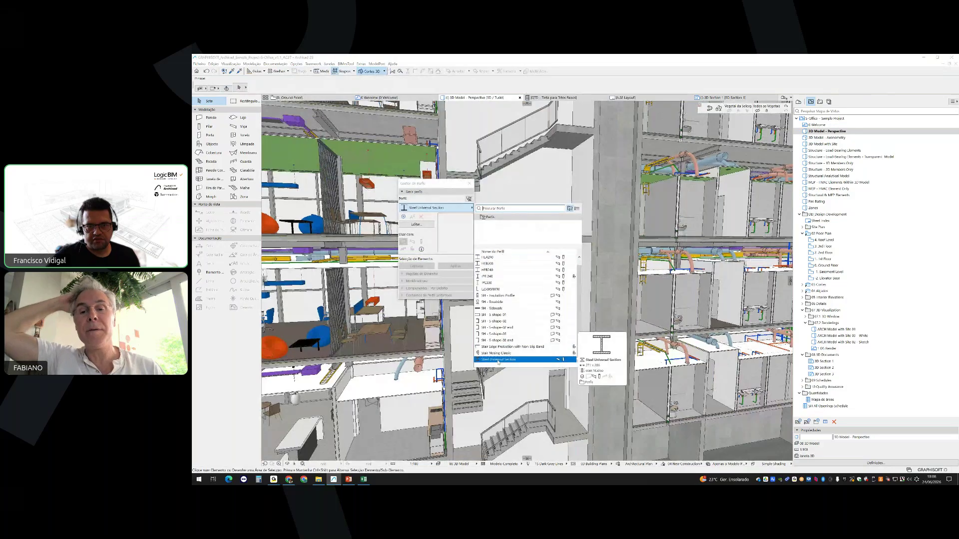
pyautogui.doubleClick(493, 353)
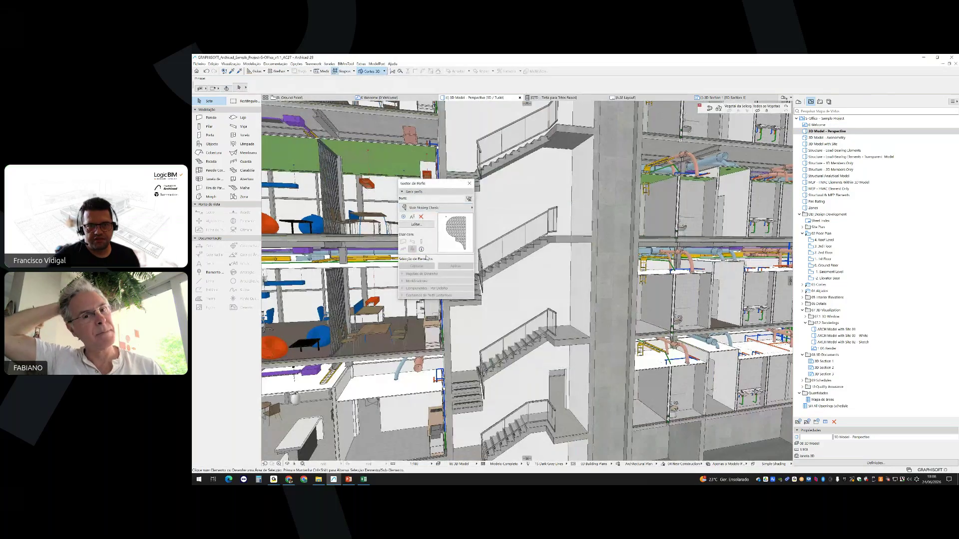
pyautogui.click(416, 224)
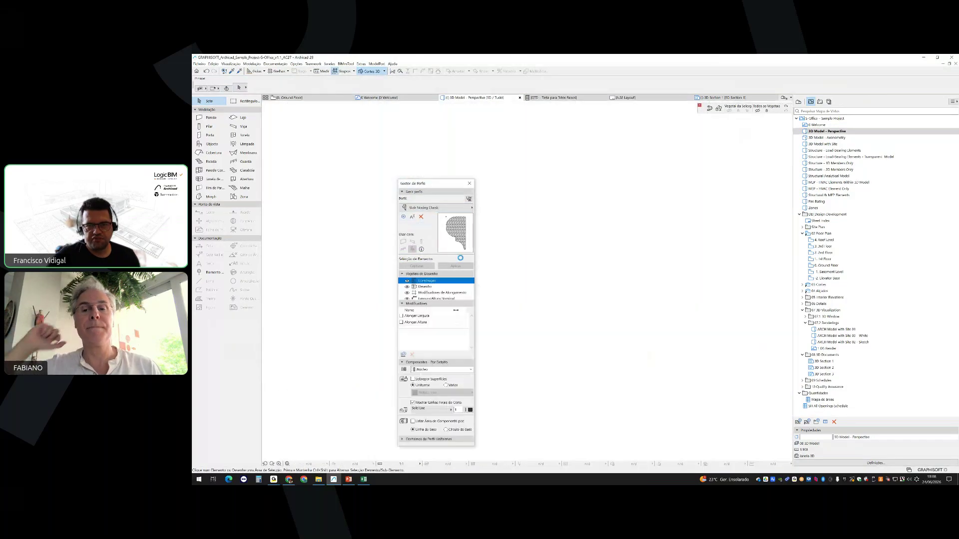
pyautogui.moveTo(434, 183); pyautogui.dragTo(334, 170)
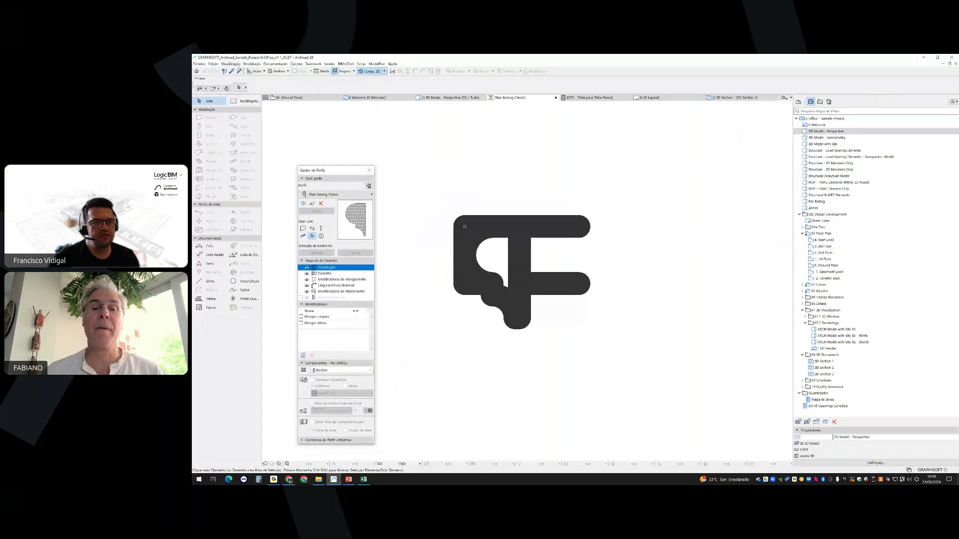
# Turn off the true line weight display and examine the outline of the stair nosing profile
pyautogui.click(231, 64)
pyautogui.moveTo(255, 71)
pyautogui.click(329, 109)
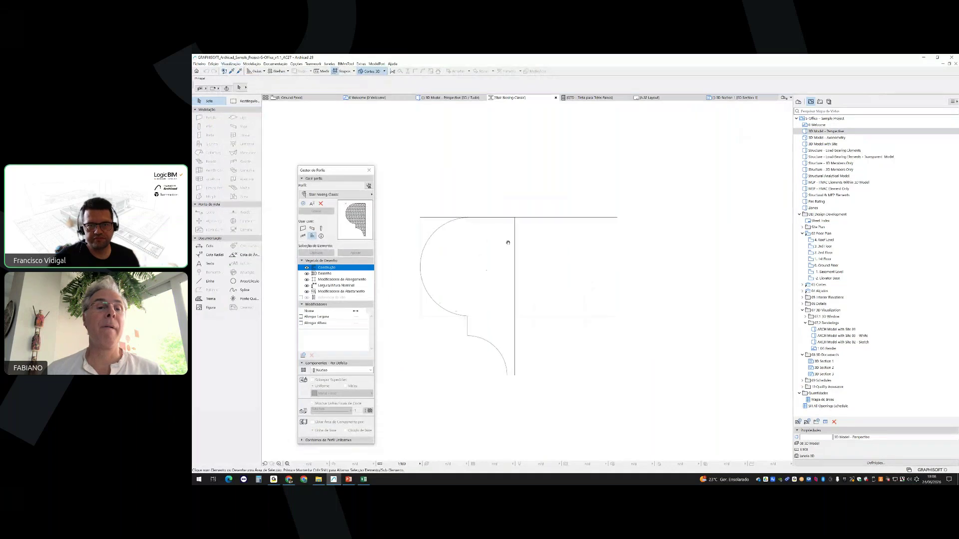
pyautogui.moveTo(472, 237); pyautogui.dragTo(474, 225, button='middle')
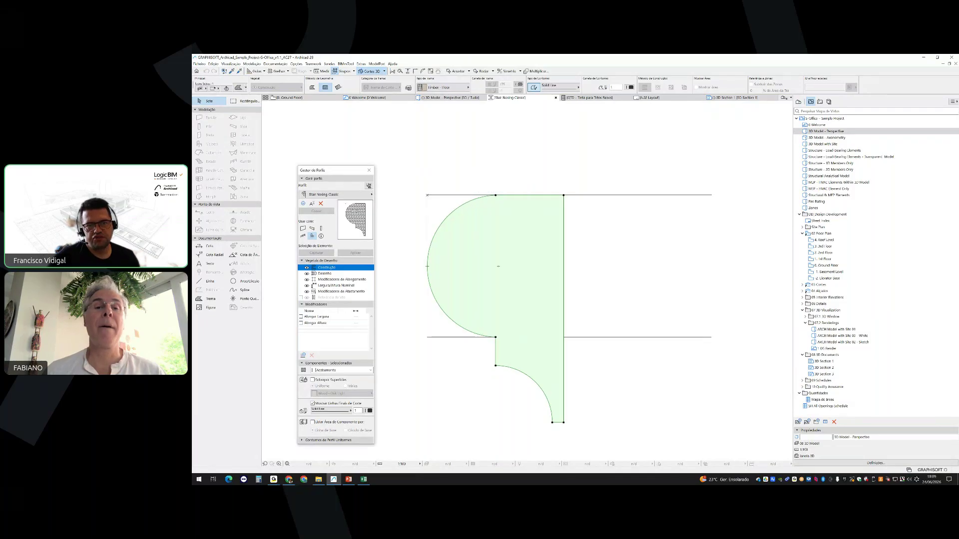
# Examine the custom settings and surface override choices for the profile's straight vertical edge, and return to the 3D view without saving
pyautogui.click(564, 230)
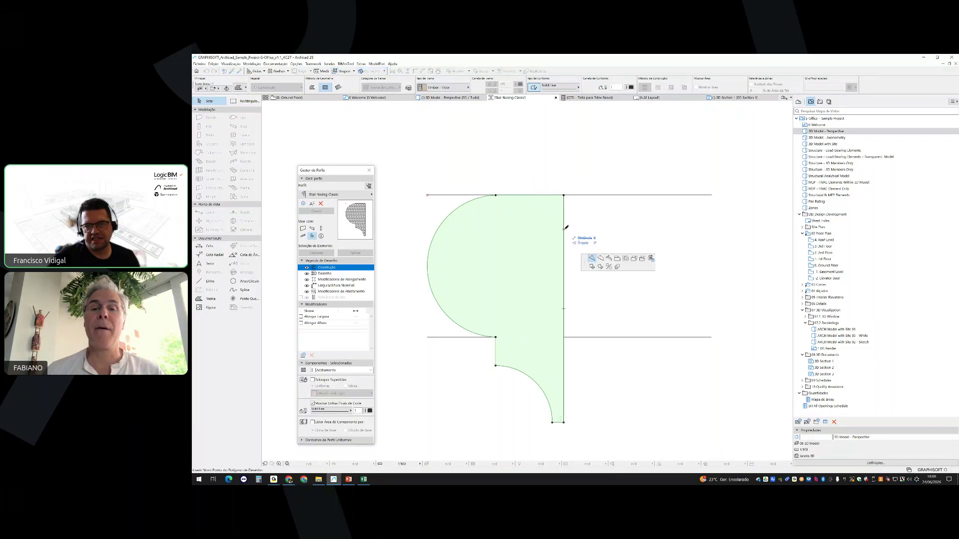
pyautogui.click(652, 259)
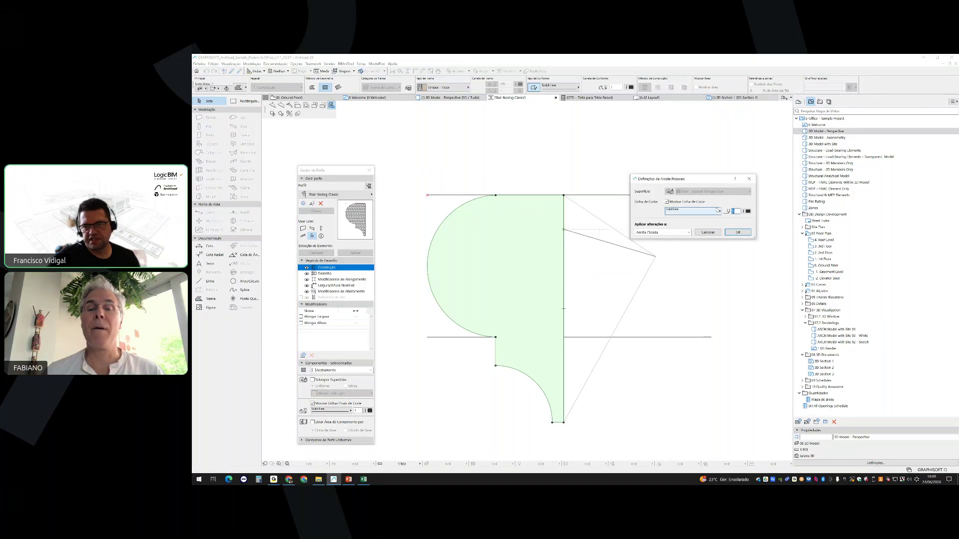
pyautogui.click(670, 192)
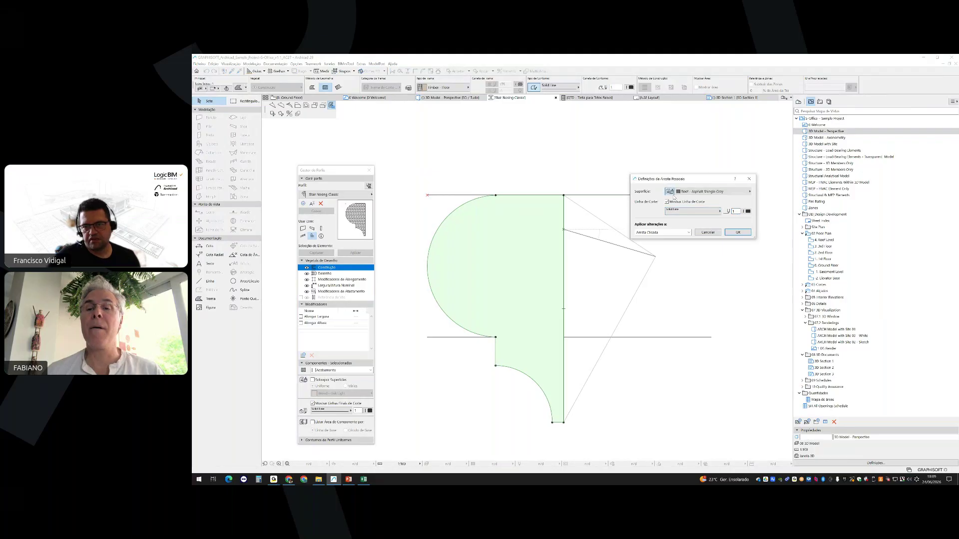
pyautogui.click(687, 195)
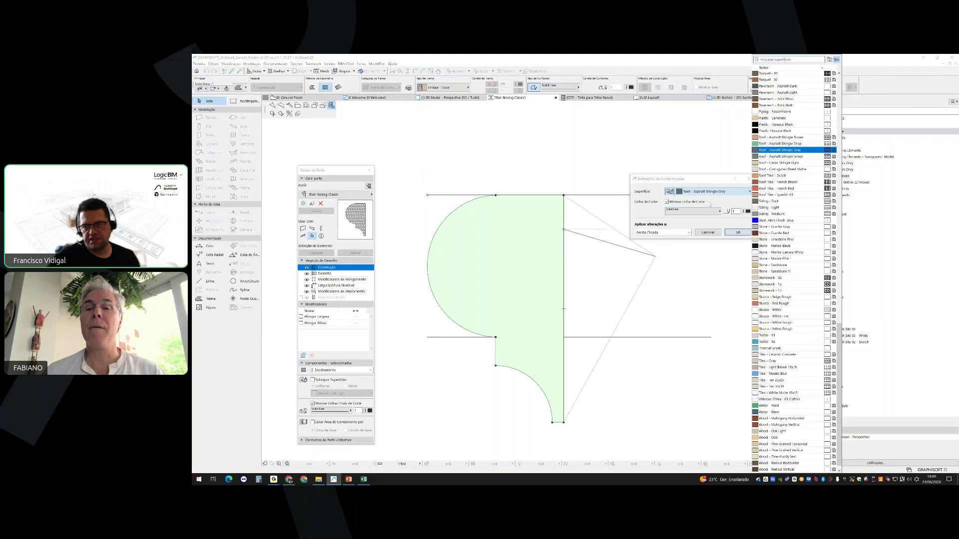
pyautogui.click(742, 204)
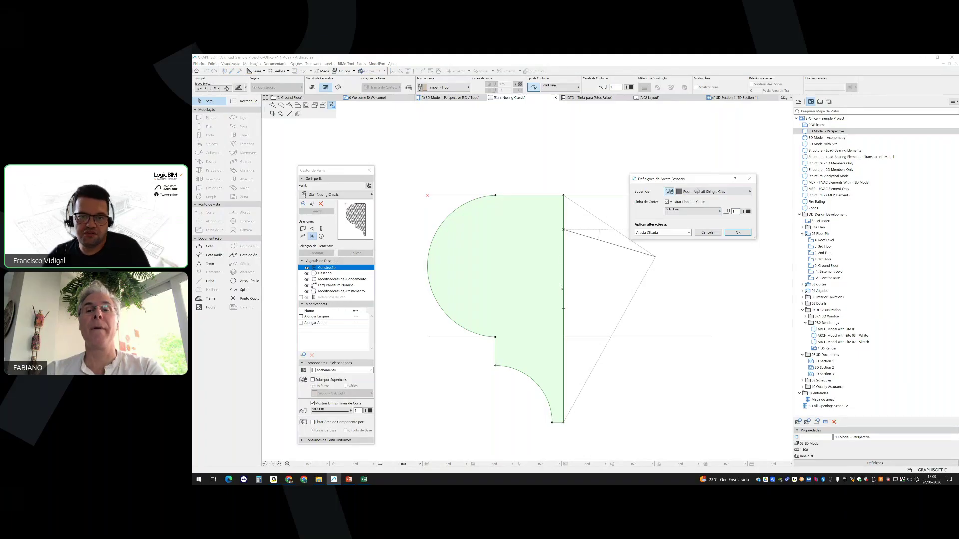
pyautogui.click(749, 178)
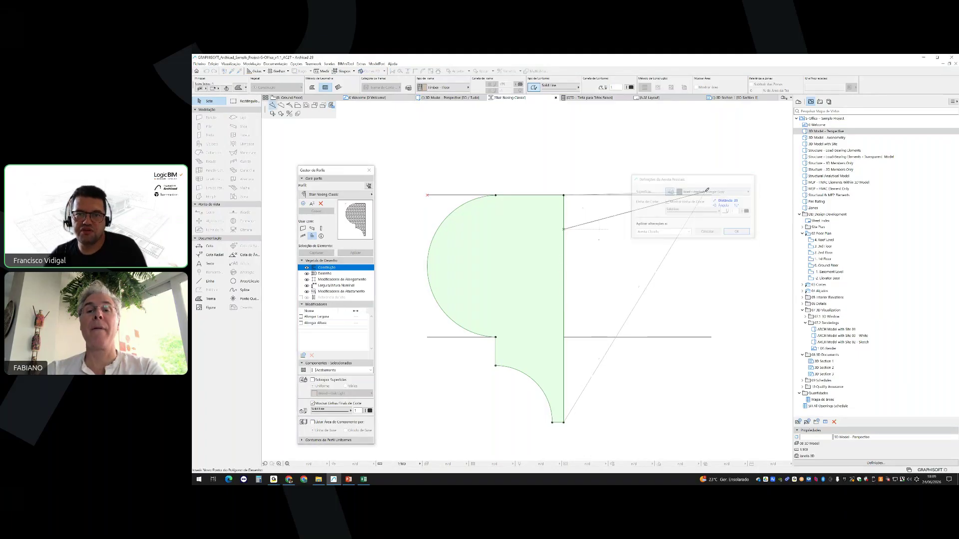
pyautogui.click(563, 211)
pyautogui.press('Escape')
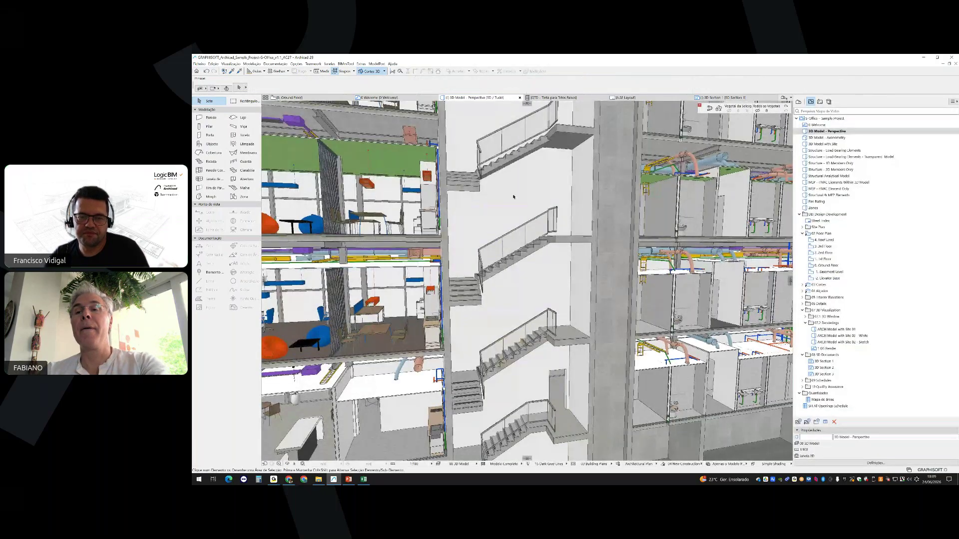
# Open the Surfaces attribute settings, review the green paint surface's parameters, and close them
pyautogui.moveTo(514, 197); pyautogui.dragTo(532, 195, button='middle')
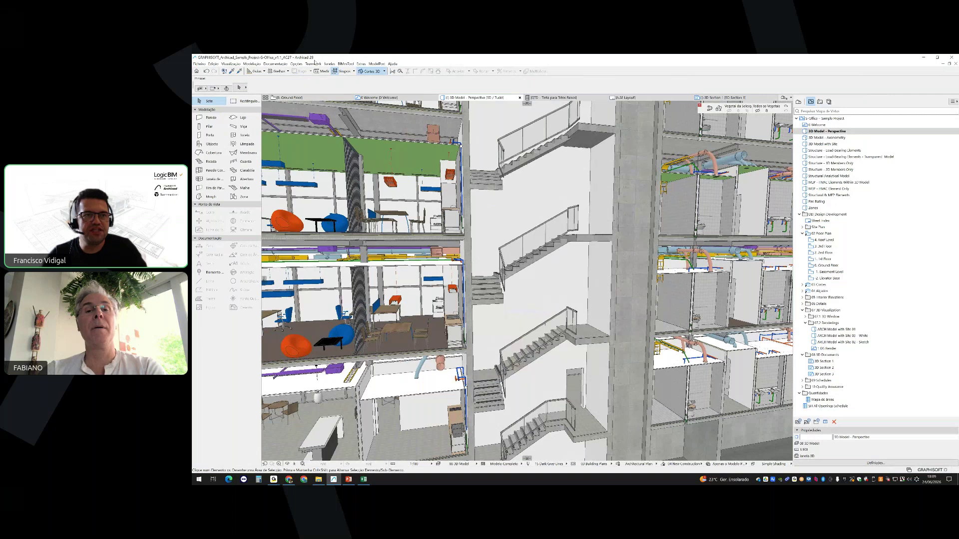
pyautogui.click(296, 64)
pyautogui.moveTo(320, 71)
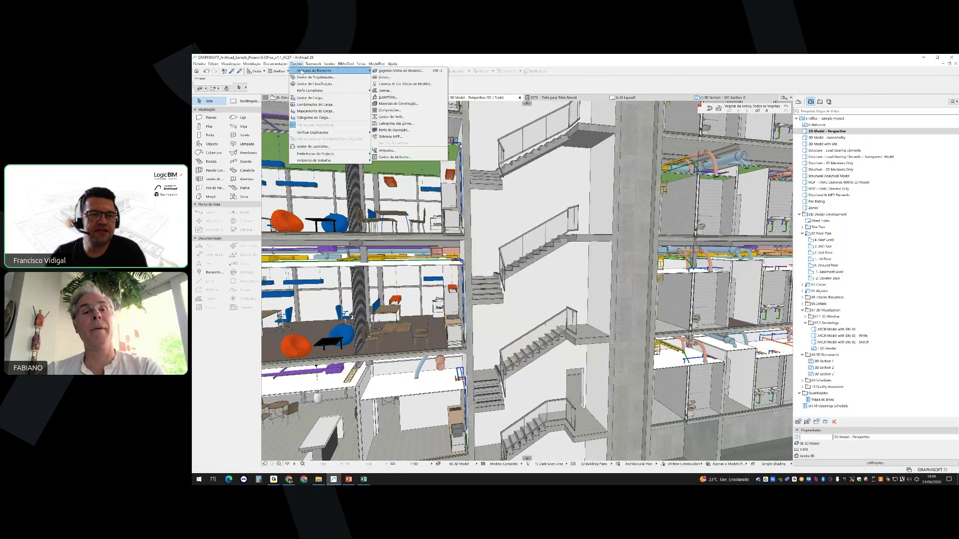
pyautogui.click(400, 97)
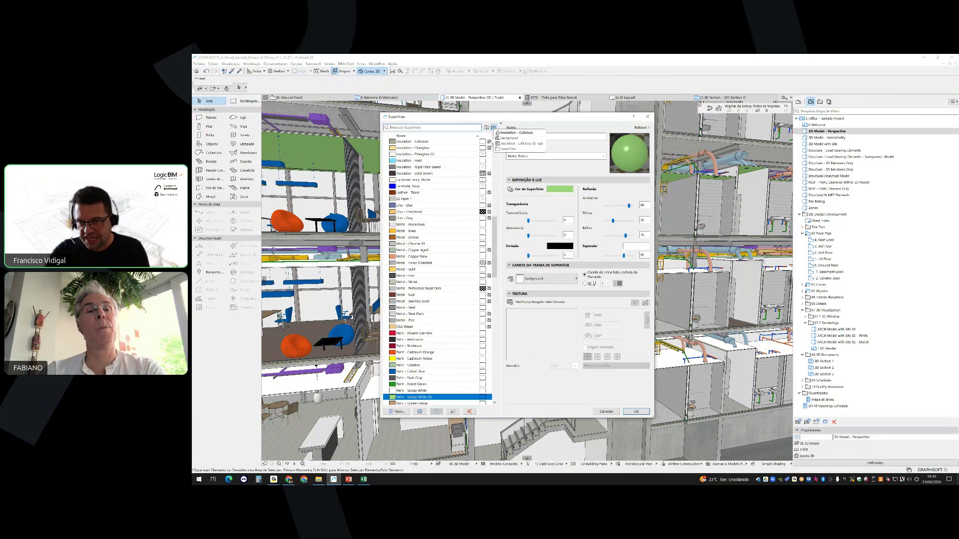
pyautogui.click(651, 119)
# Examine up close the junction of the cut floor slab, facade and suspended ceiling, including the ducts in the ceiling void
pyautogui.scroll(5, 512, 254)
pyautogui.scroll(5, 370, 243)
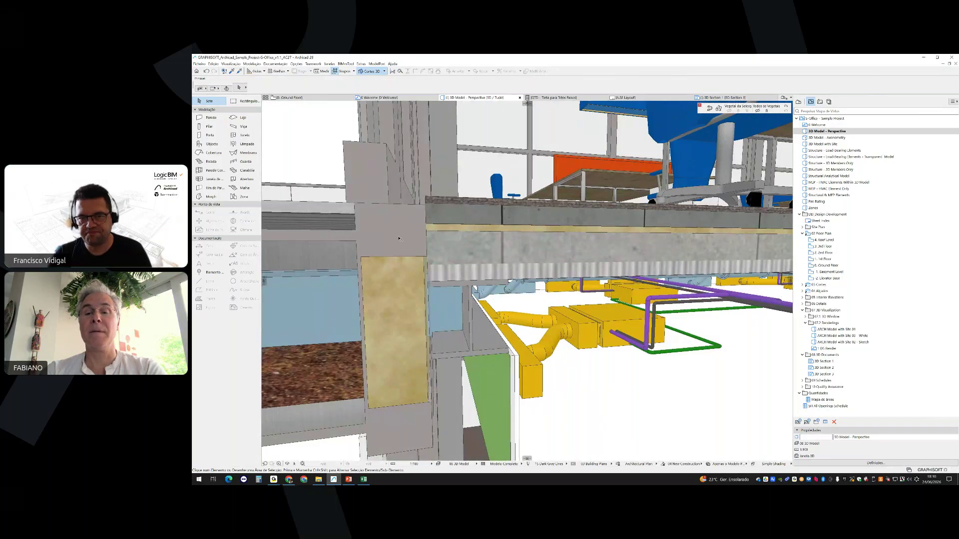
pyautogui.scroll(-1, 500, 243)
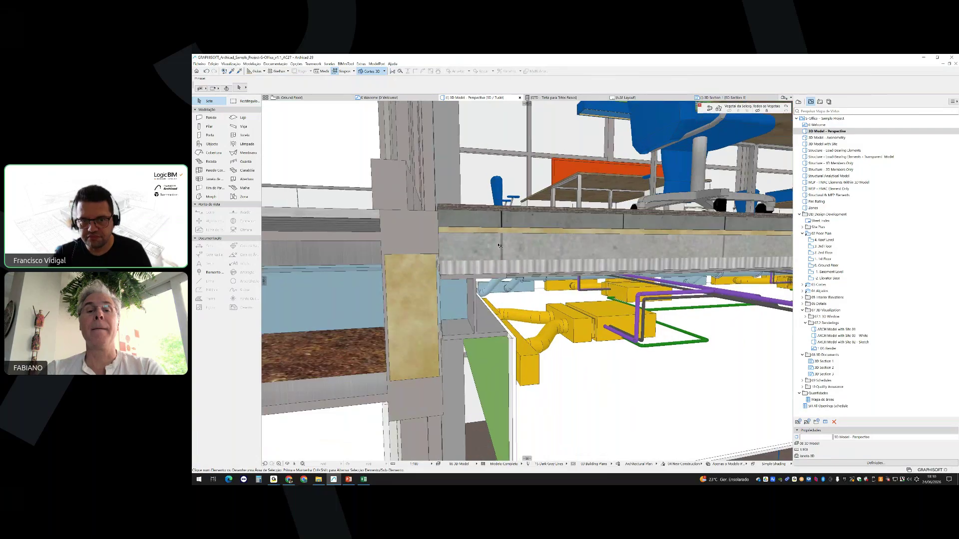
pyautogui.scroll(-1, 499, 244)
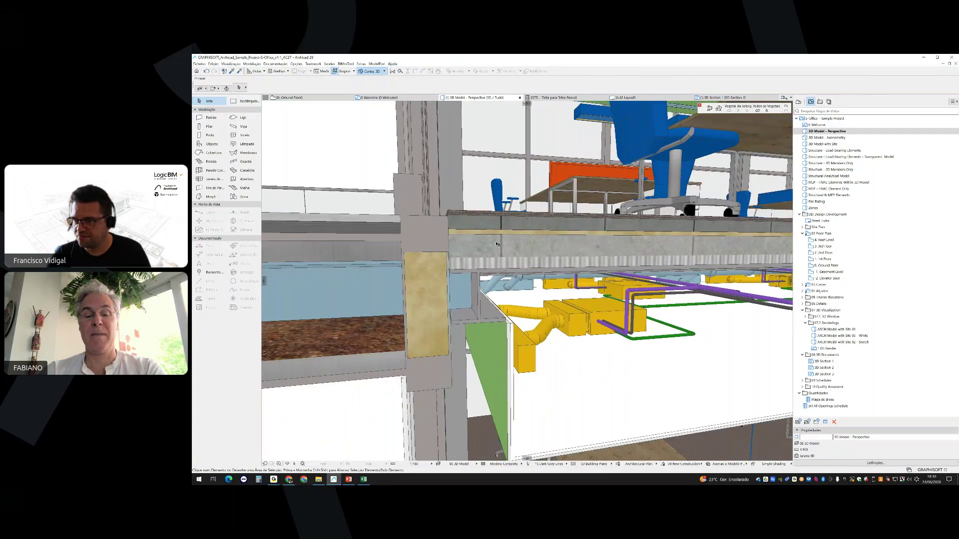
pyautogui.scroll(-2, 497, 244)
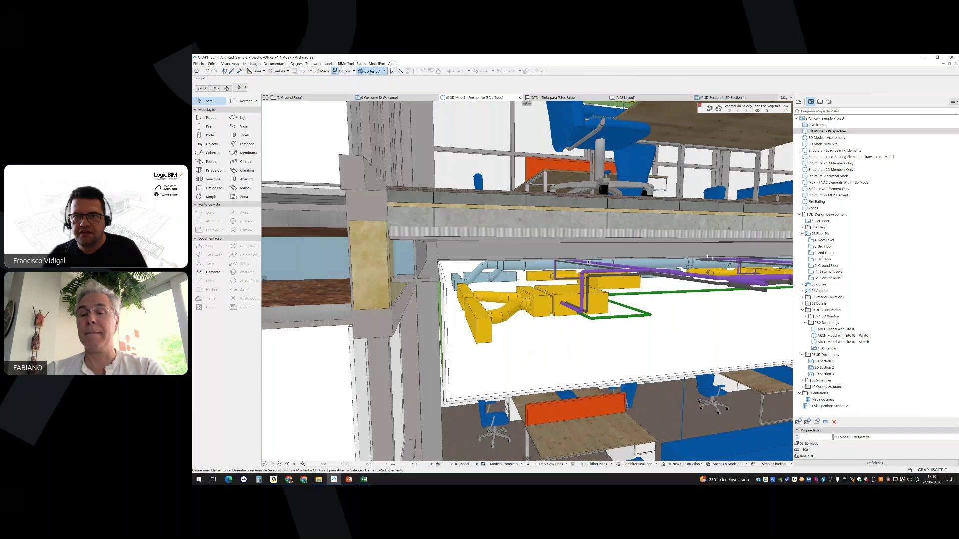
pyautogui.click(569, 70)
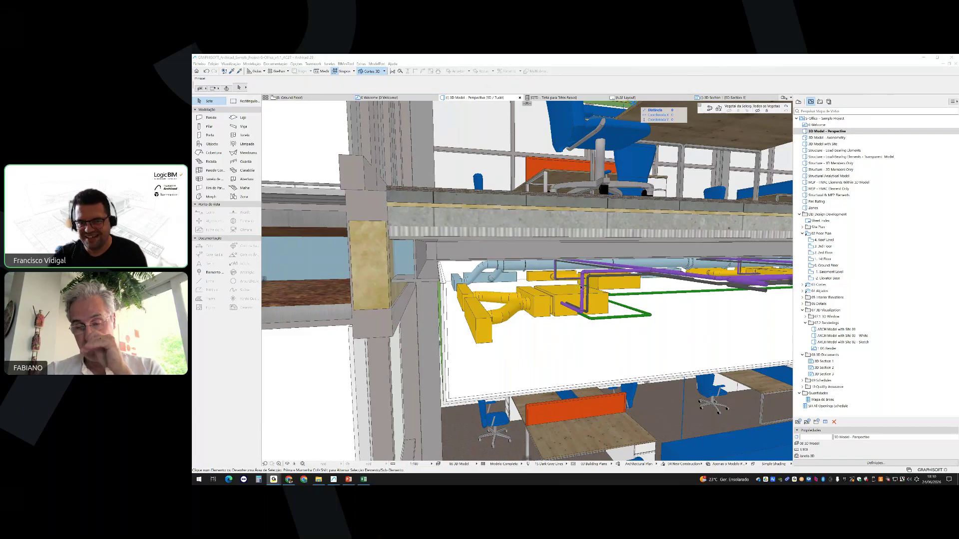
pyautogui.scroll(-2, 455, 326)
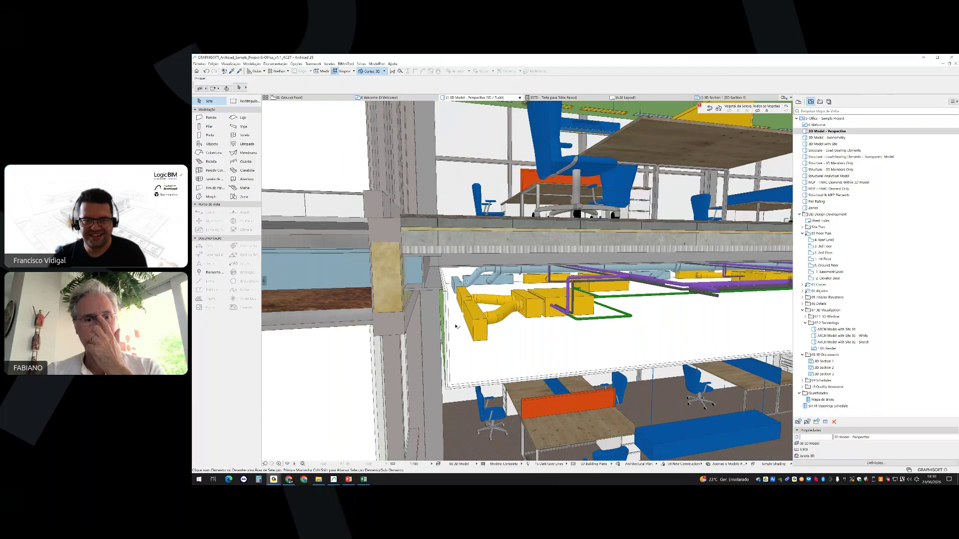
pyautogui.moveTo(456, 327); pyautogui.dragTo(487, 295, button='middle')
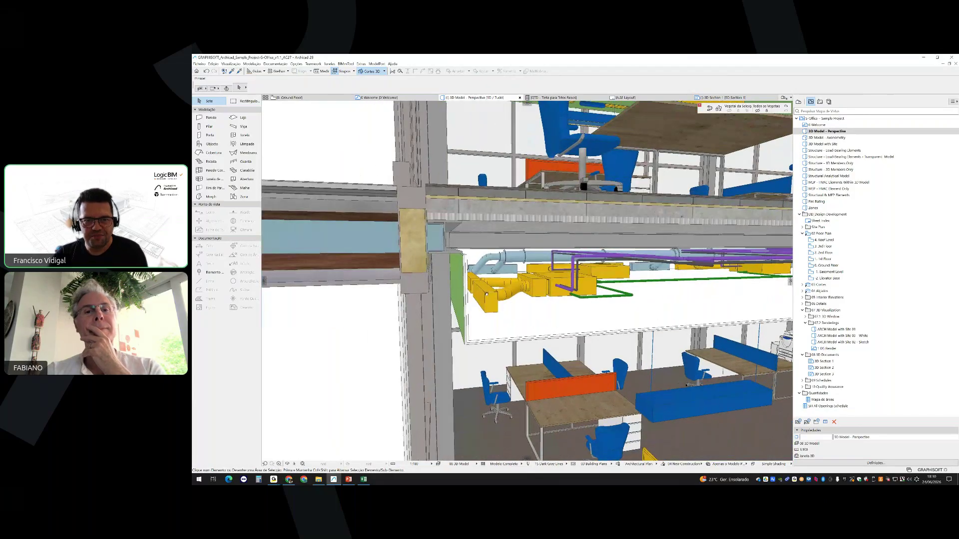
pyautogui.scroll(1, 486, 294)
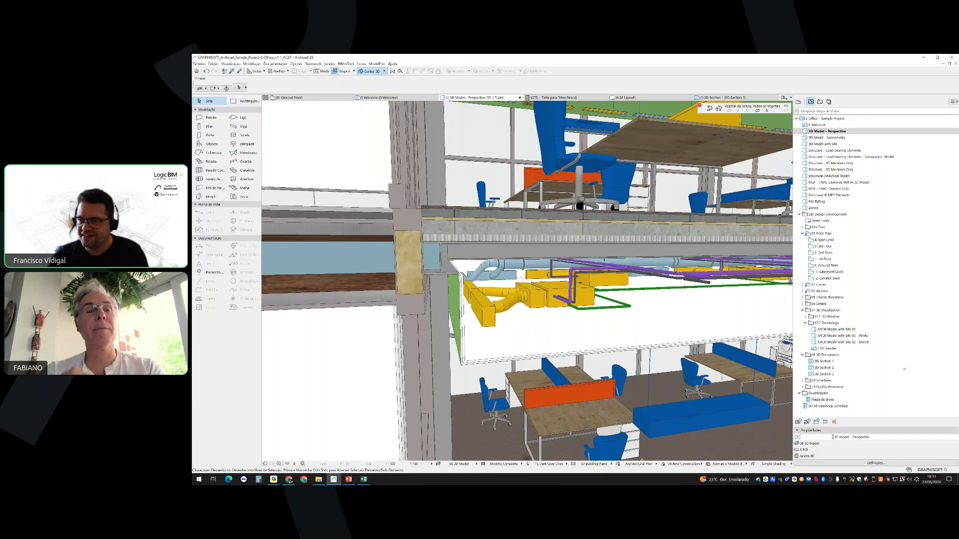
pyautogui.click(758, 66)
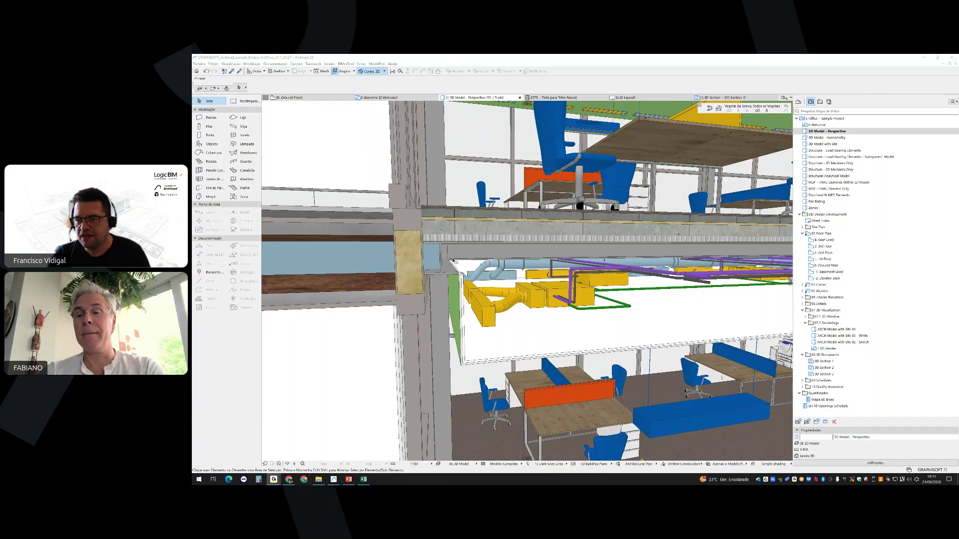
pyautogui.scroll(-2, 453, 261)
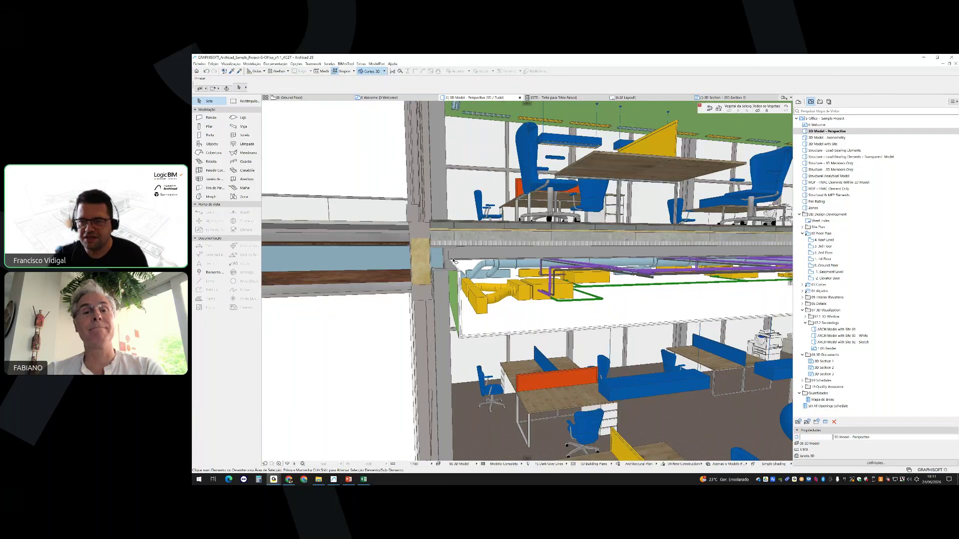
pyautogui.moveTo(454, 261); pyautogui.dragTo(465, 190, button='middle')
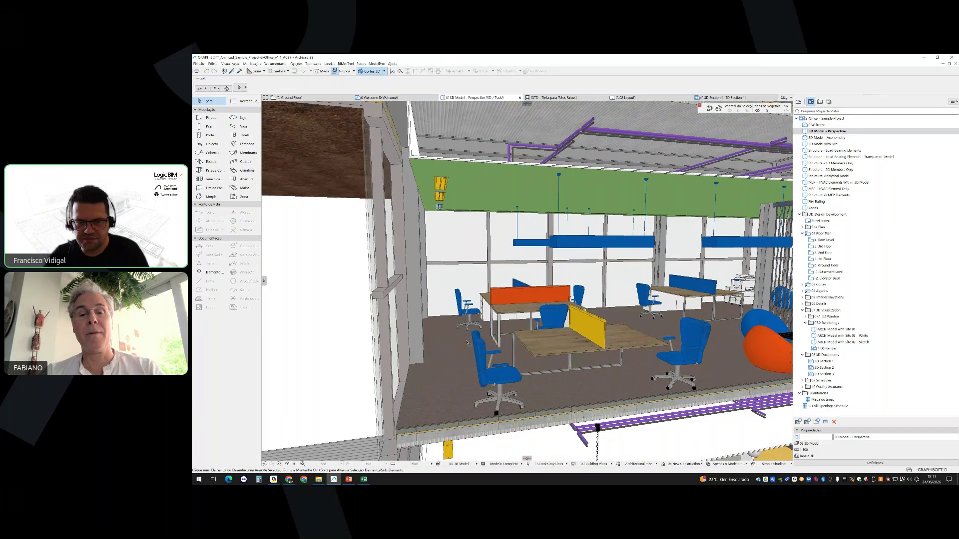
# Examine the sectioned office floors, ground floor and stairwell together in a wider 3D view
pyautogui.scroll(-3, 478, 346)
pyautogui.scroll(-2, 478, 346)
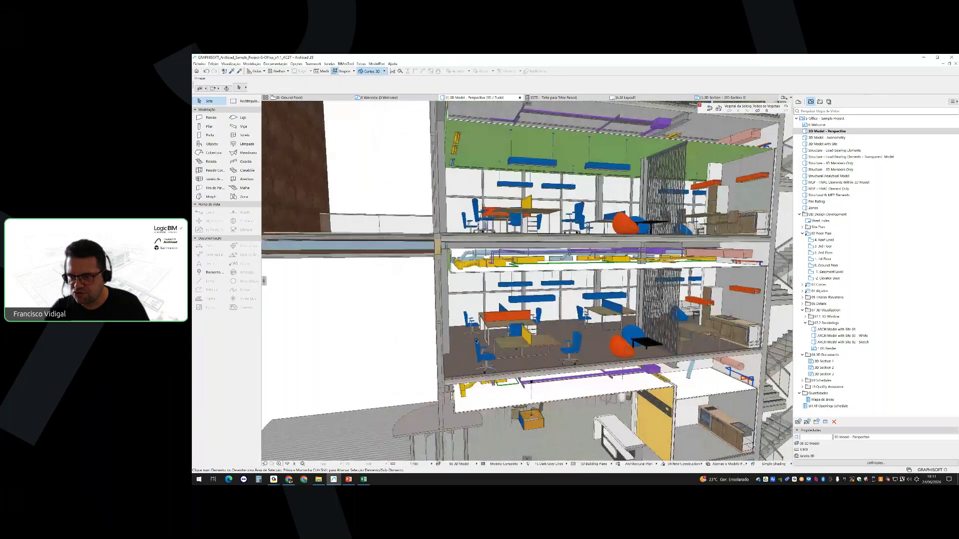
pyautogui.moveTo(434, 365); pyautogui.dragTo(434, 290, button='middle')
pyautogui.scroll(2, 434, 289)
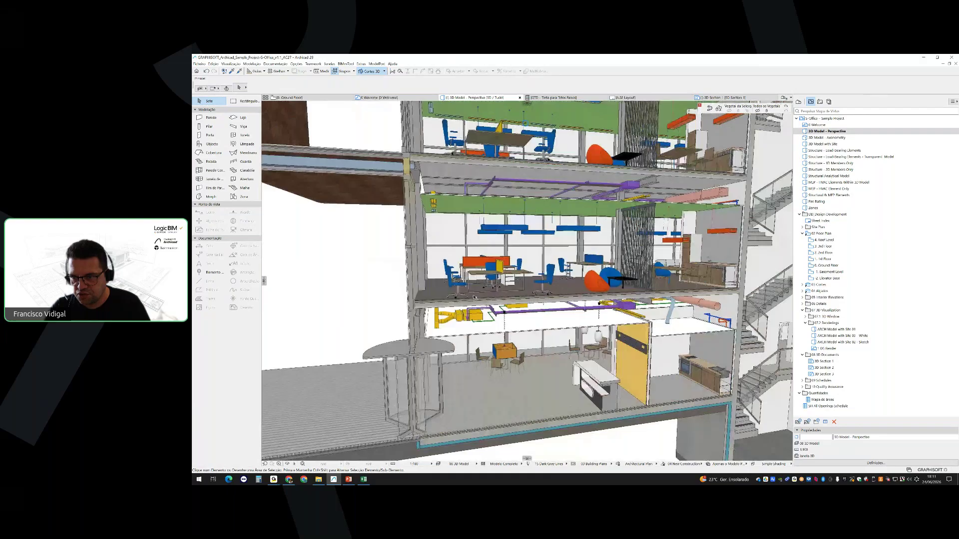
pyautogui.scroll(1, 434, 289)
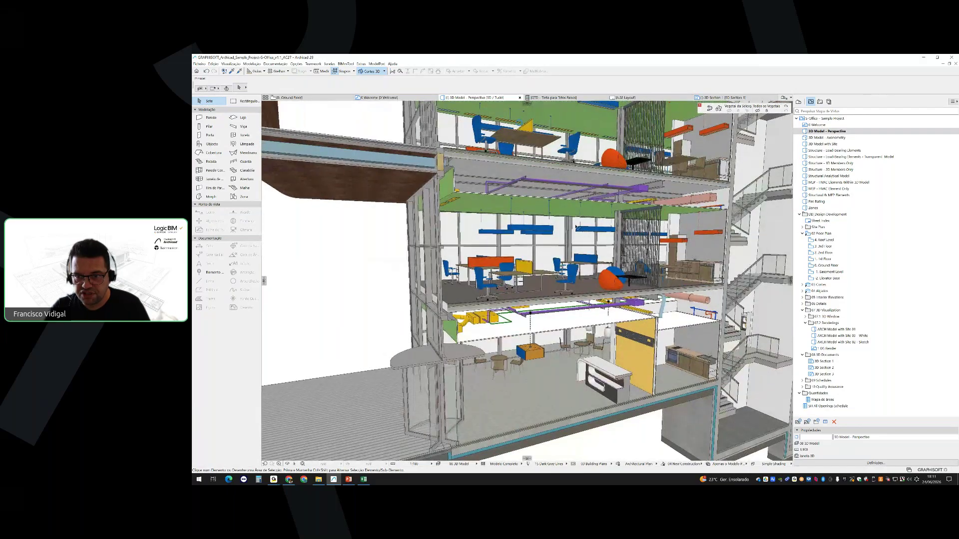